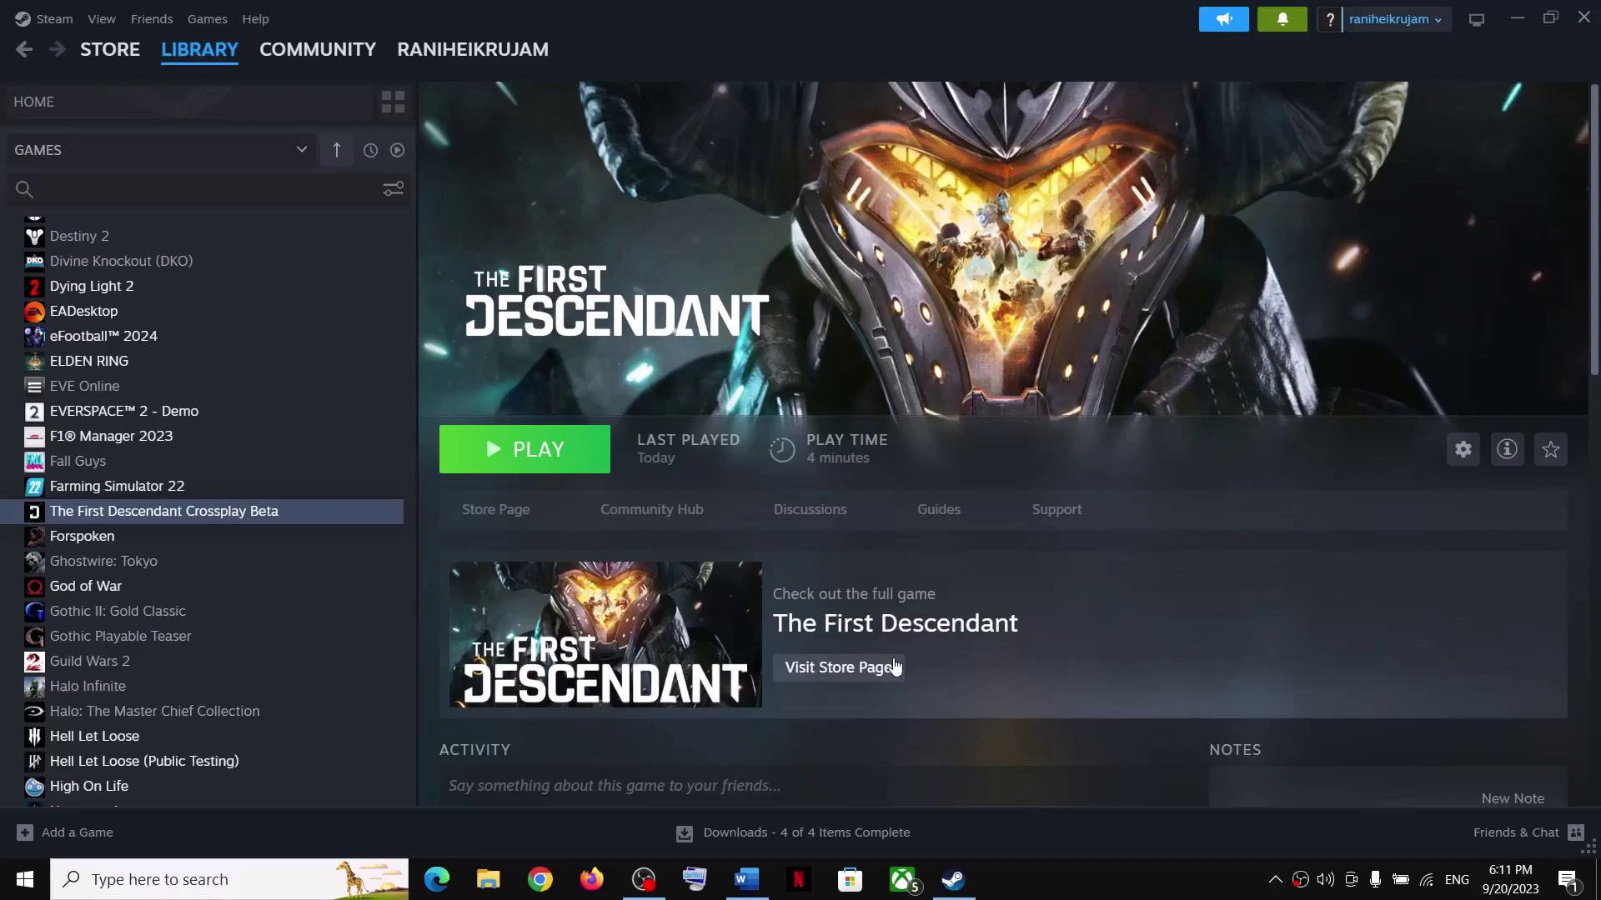
Step: Switch to the Word troubleshooting document, highlight the Step 1 instruction to restart the PC, and minimize the document window
{"action": "left_click", "coordinate": [747, 880]}
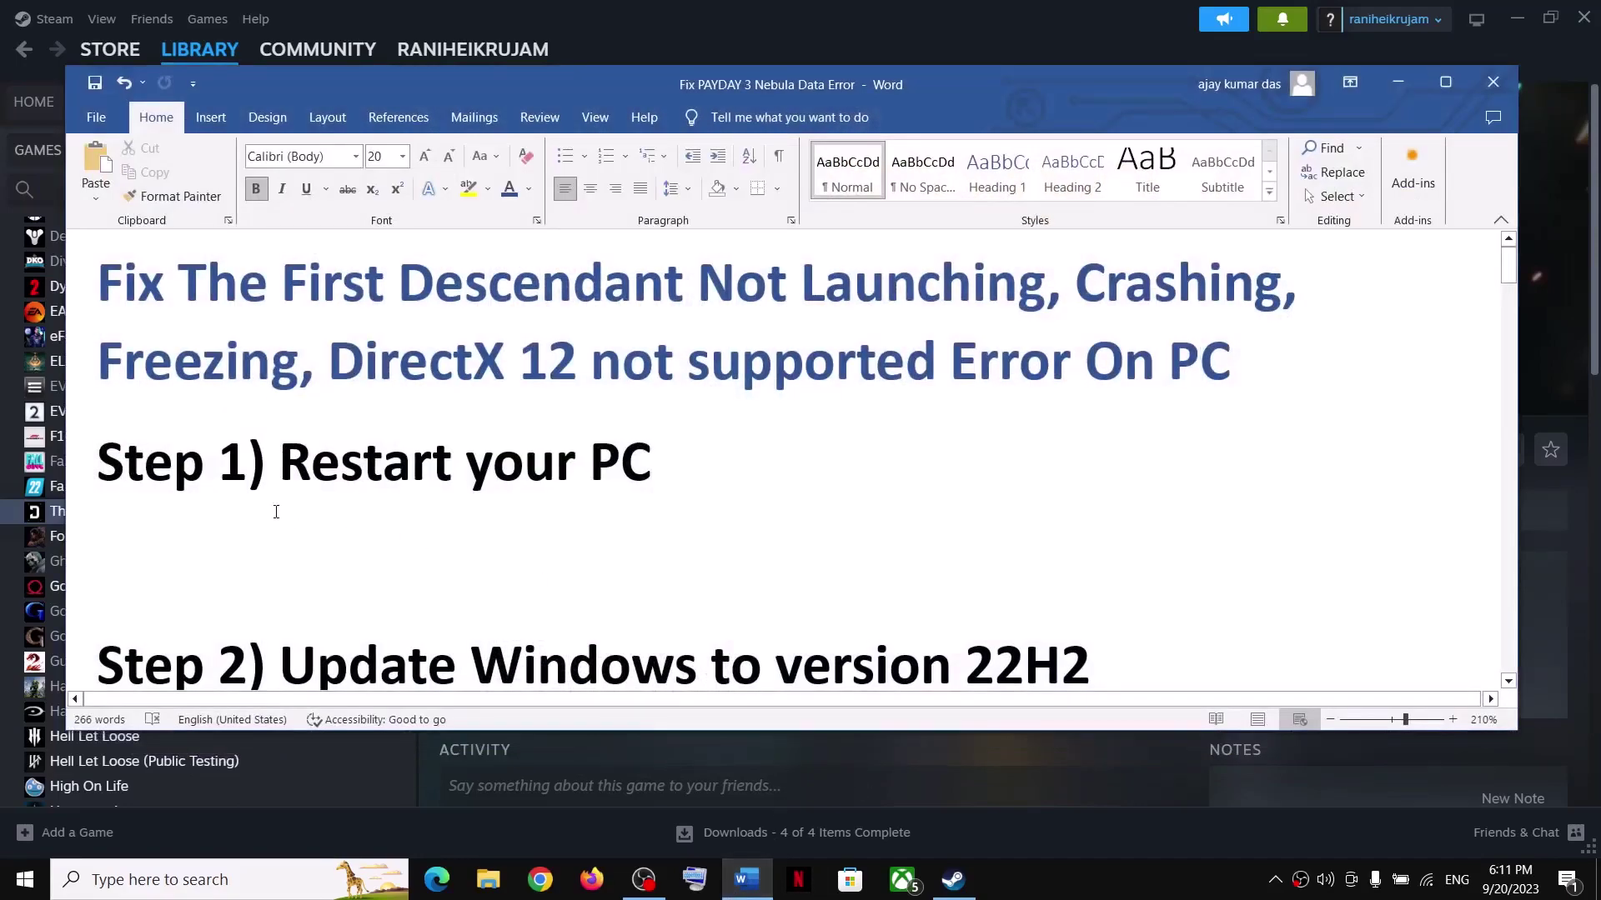
{"action": "left_click_drag", "start_coordinate": [250, 500], "coordinate": [651, 496]}
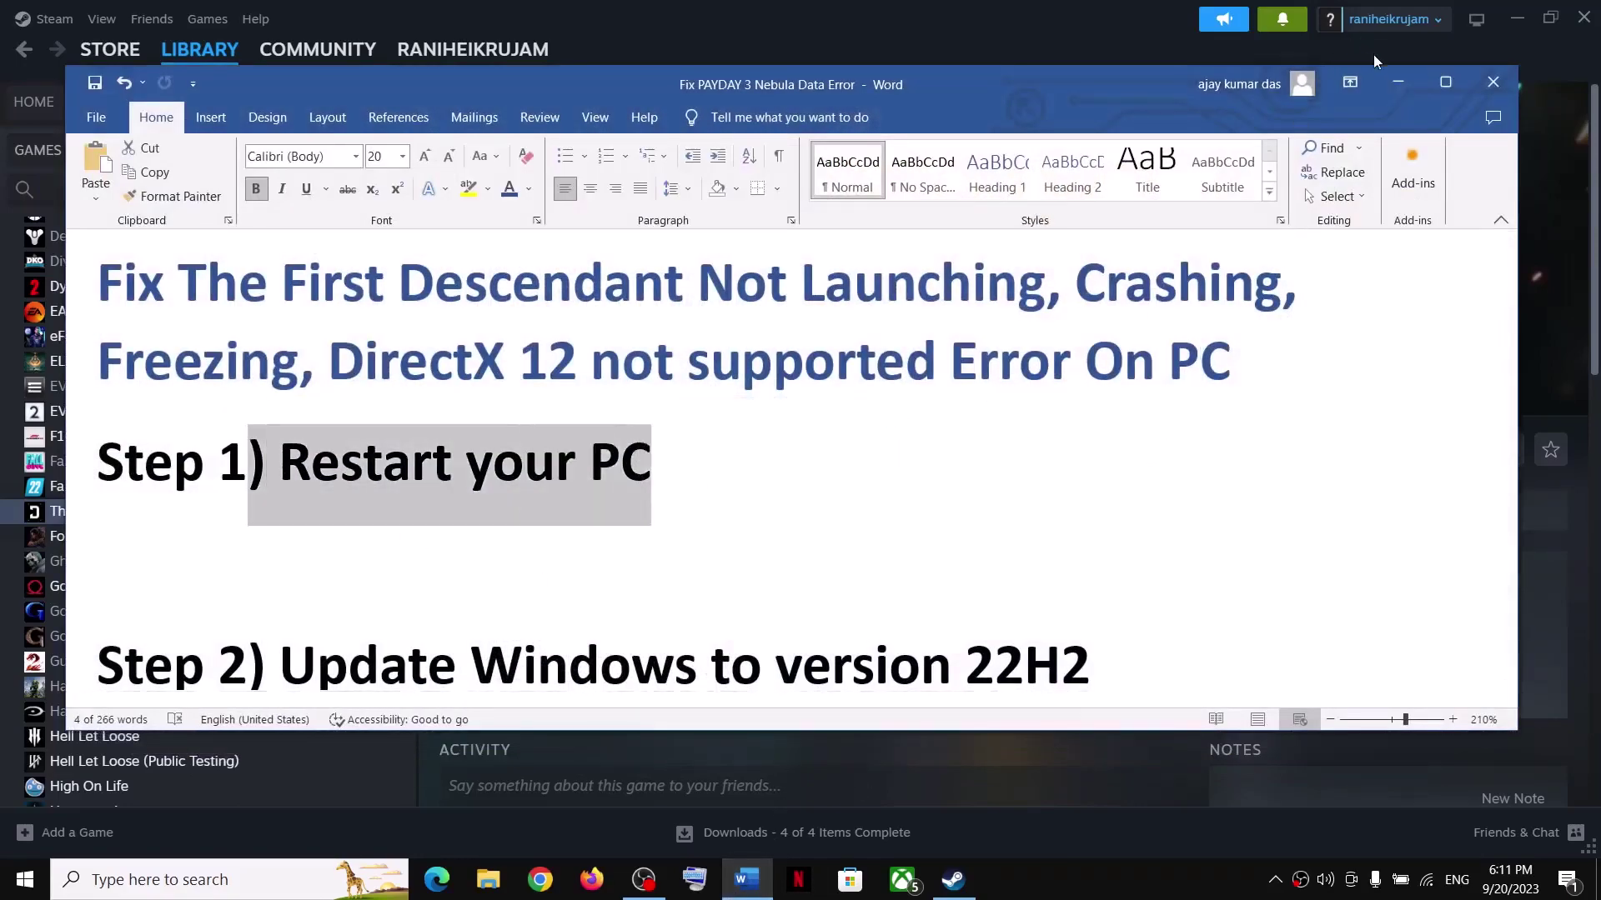
{"action": "left_click", "coordinate": [1399, 82]}
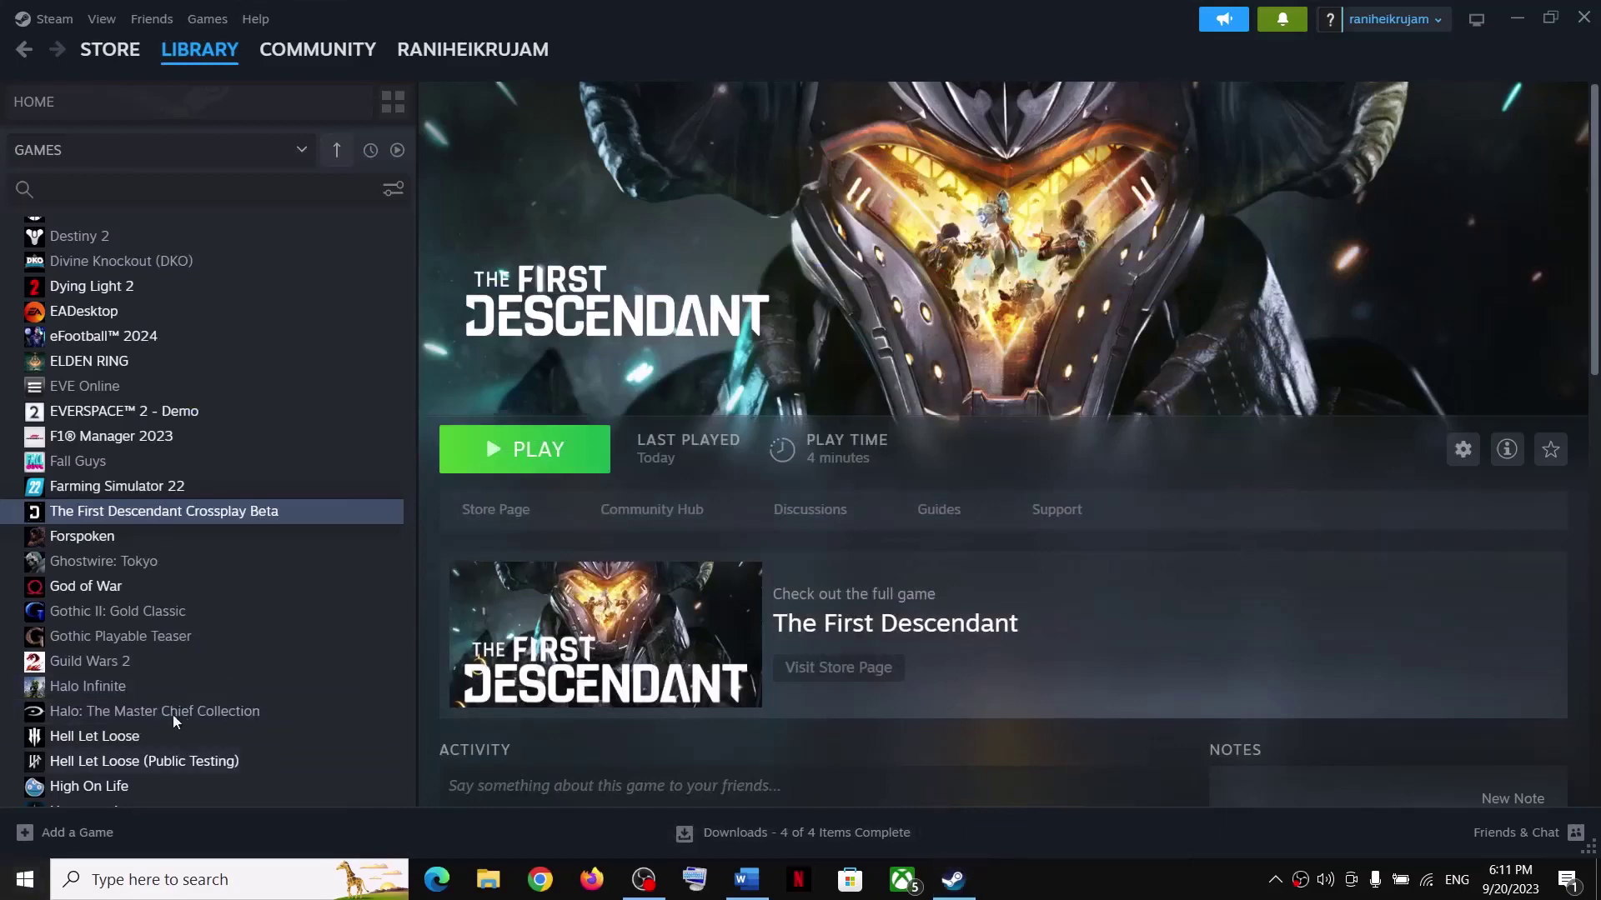
Step: Show the Windows power options that include Restart, and dismiss them without restarting the PC
{"action": "key", "text": "super"}
{"action": "left_click", "coordinate": [25, 833]}
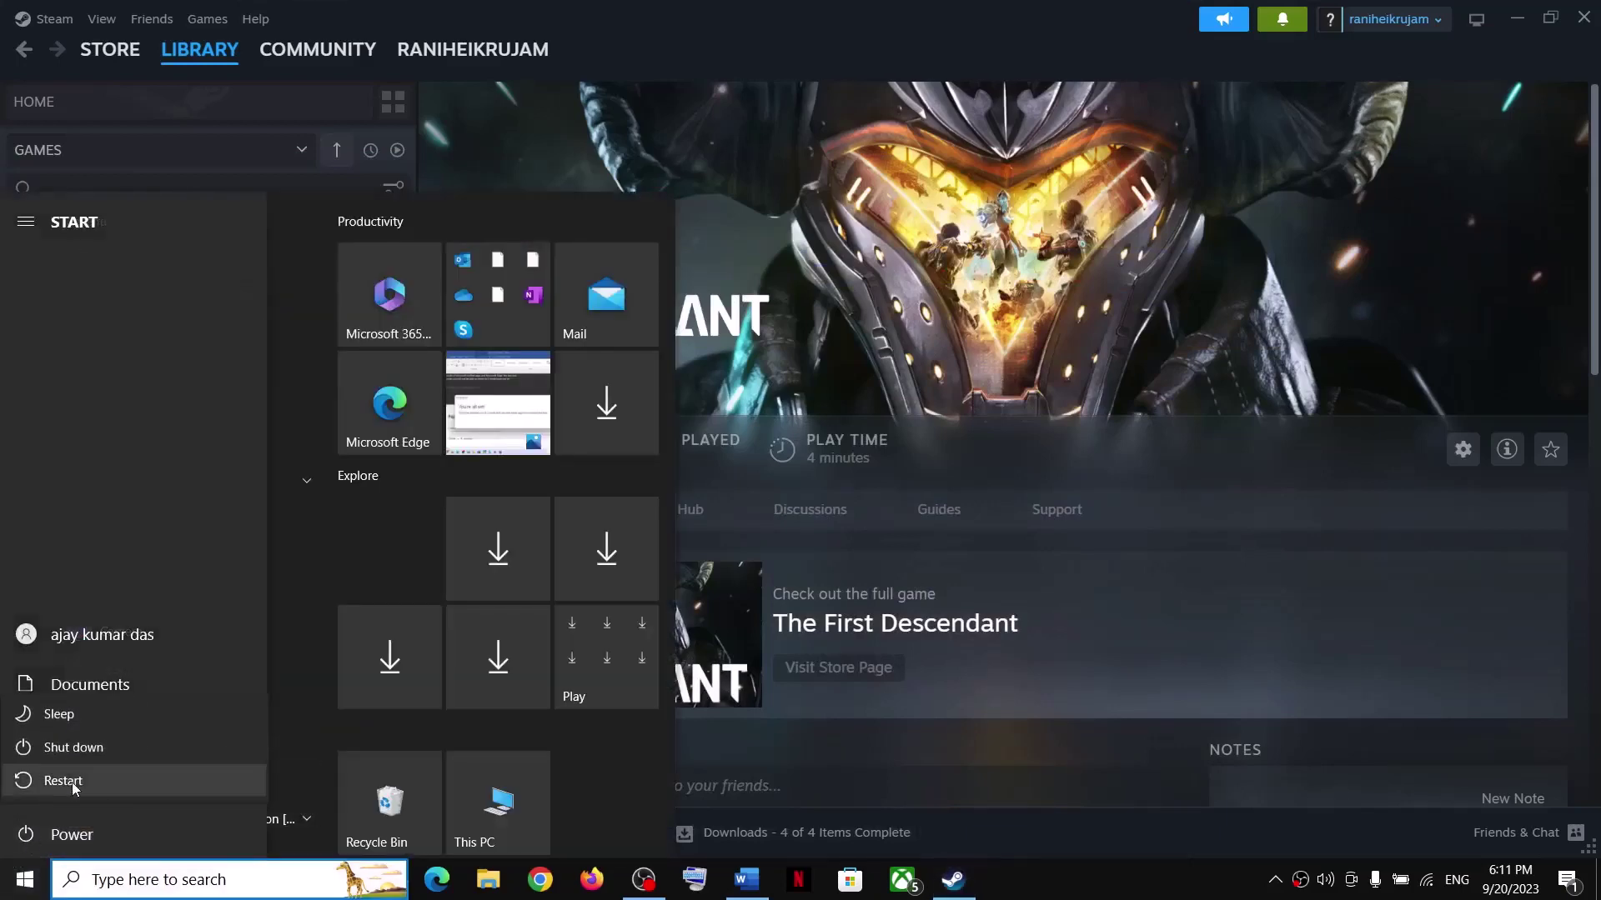
{"action": "key", "text": "Escape"}
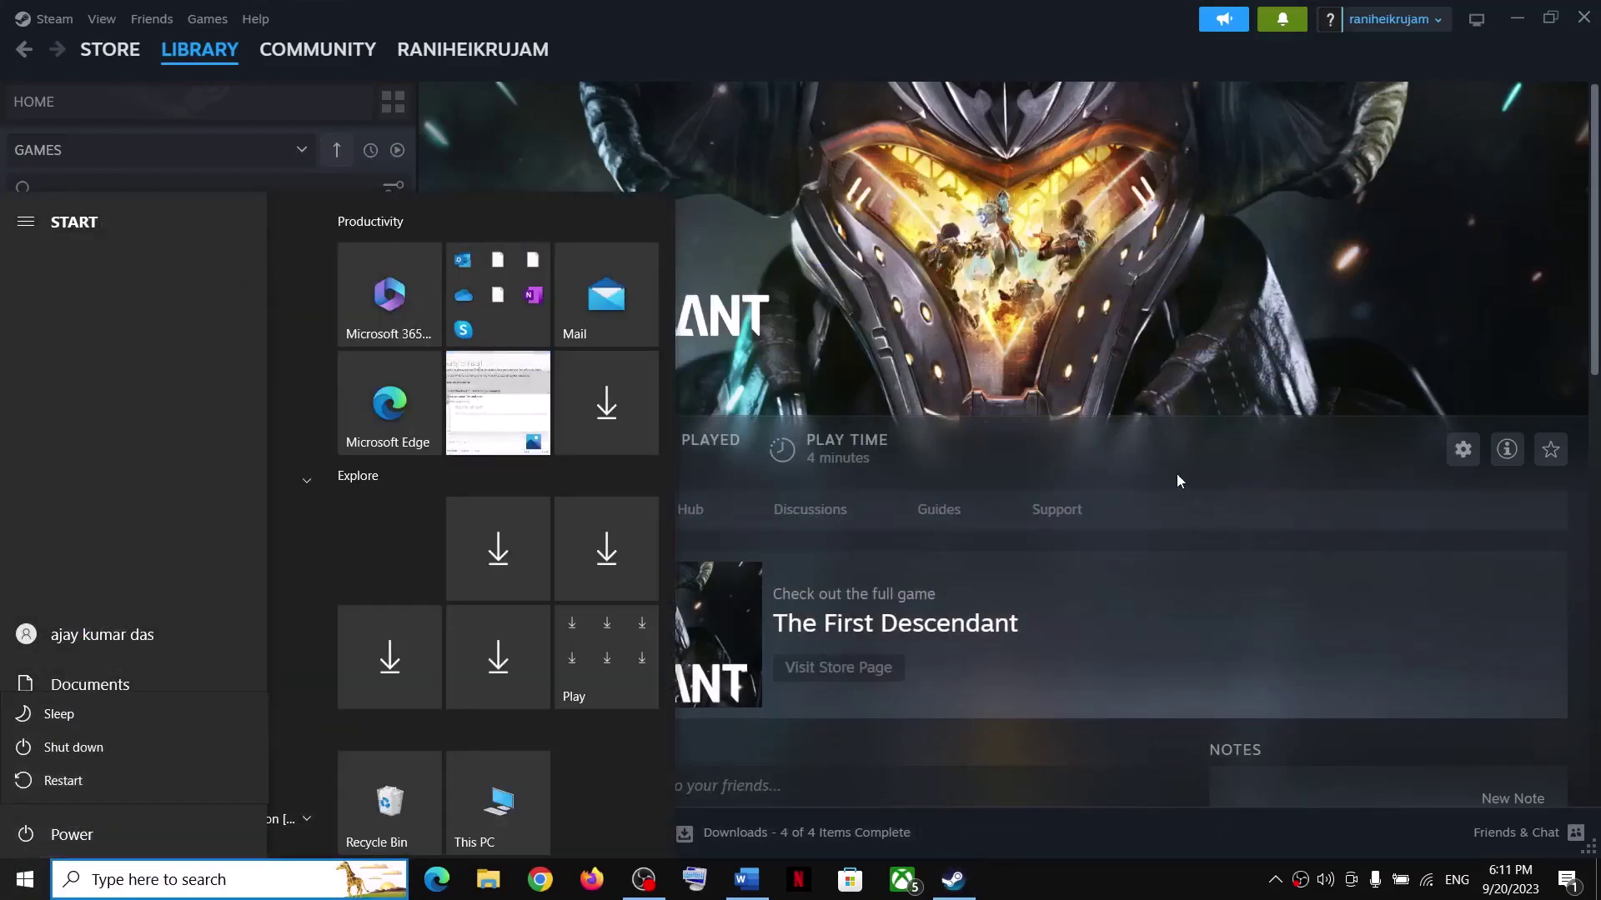
{"action": "key", "text": "Escape"}
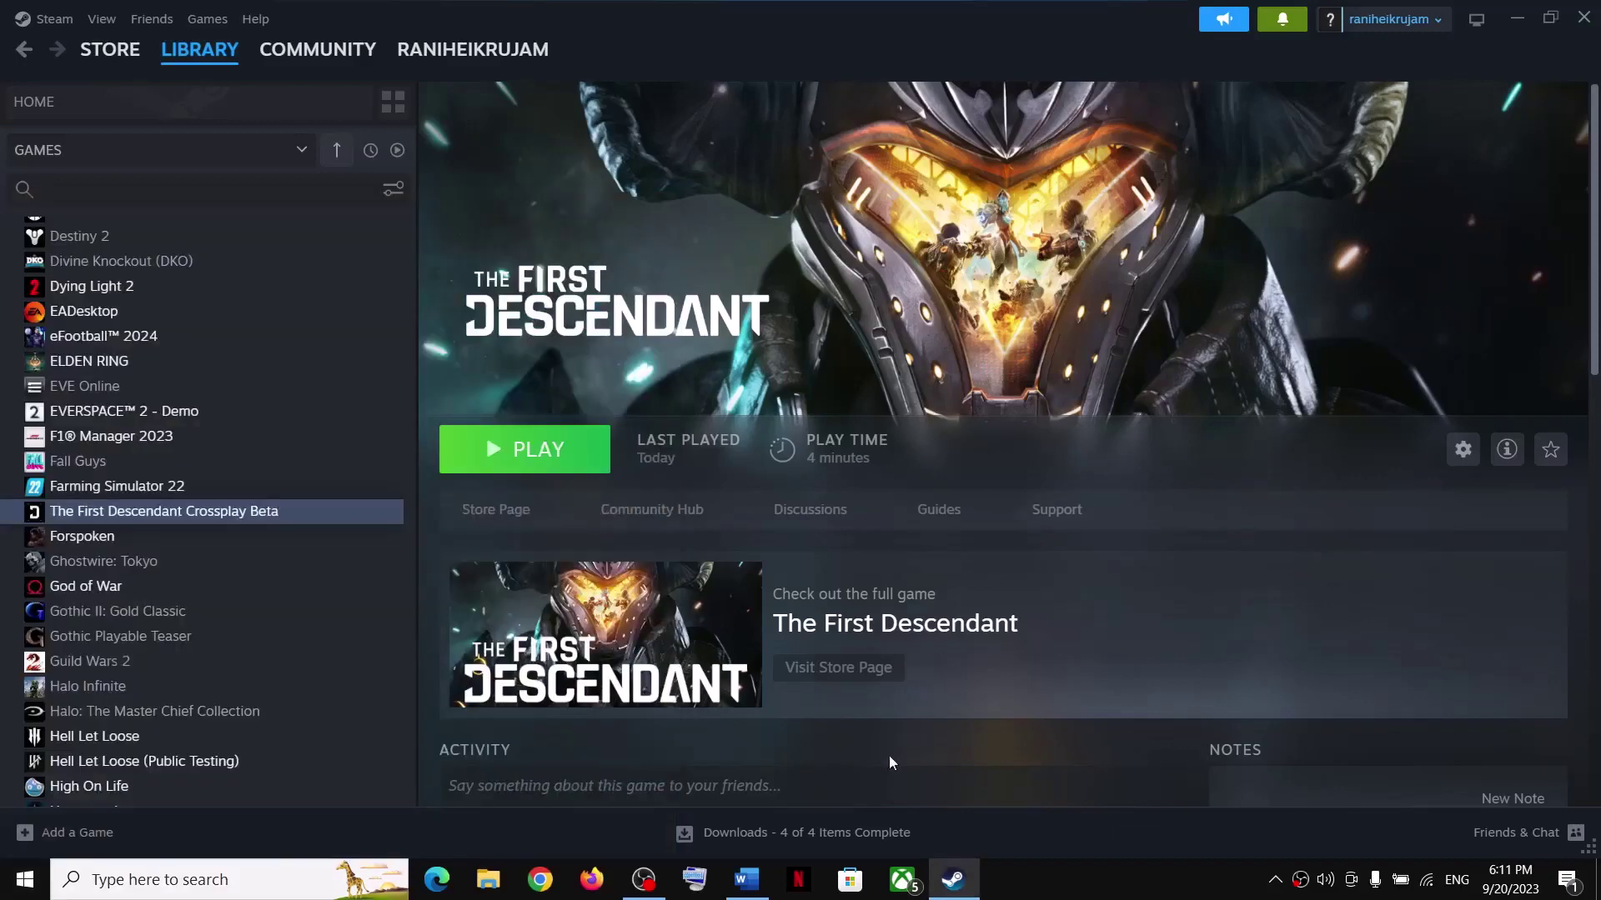
Step: Return to the Word document and highlight the Step 2 instruction to update Windows to version 22H2
{"action": "left_click", "coordinate": [747, 879]}
{"action": "scroll", "coordinate": [322, 575], "scroll_direction": "down", "scroll_amount": 1}
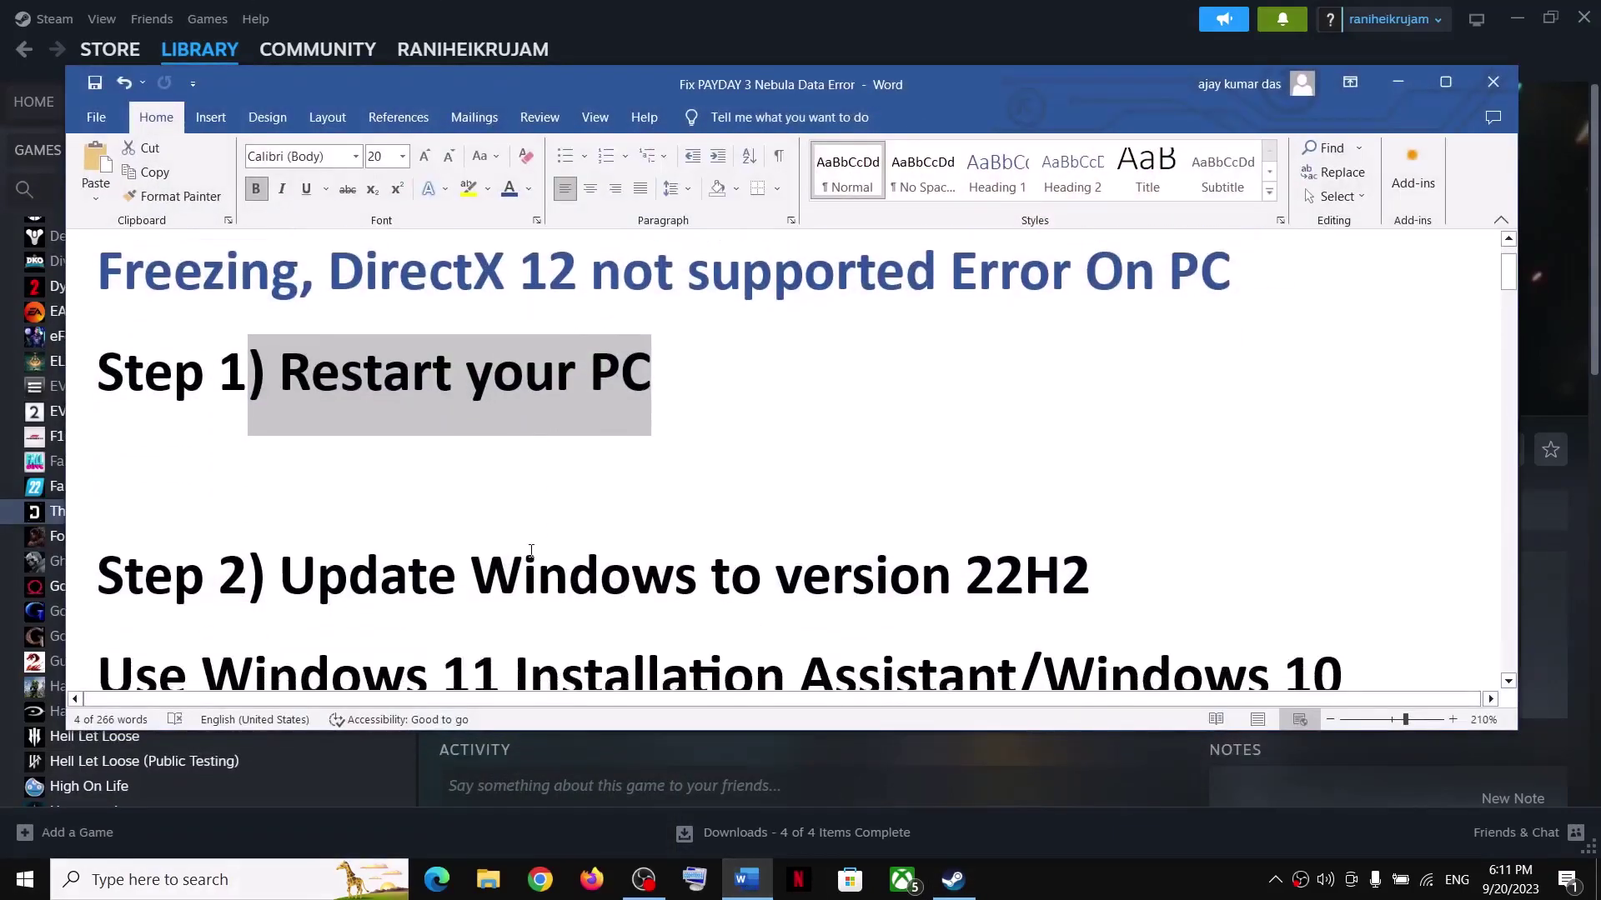
{"action": "left_click_drag", "start_coordinate": [369, 563], "coordinate": [1012, 558]}
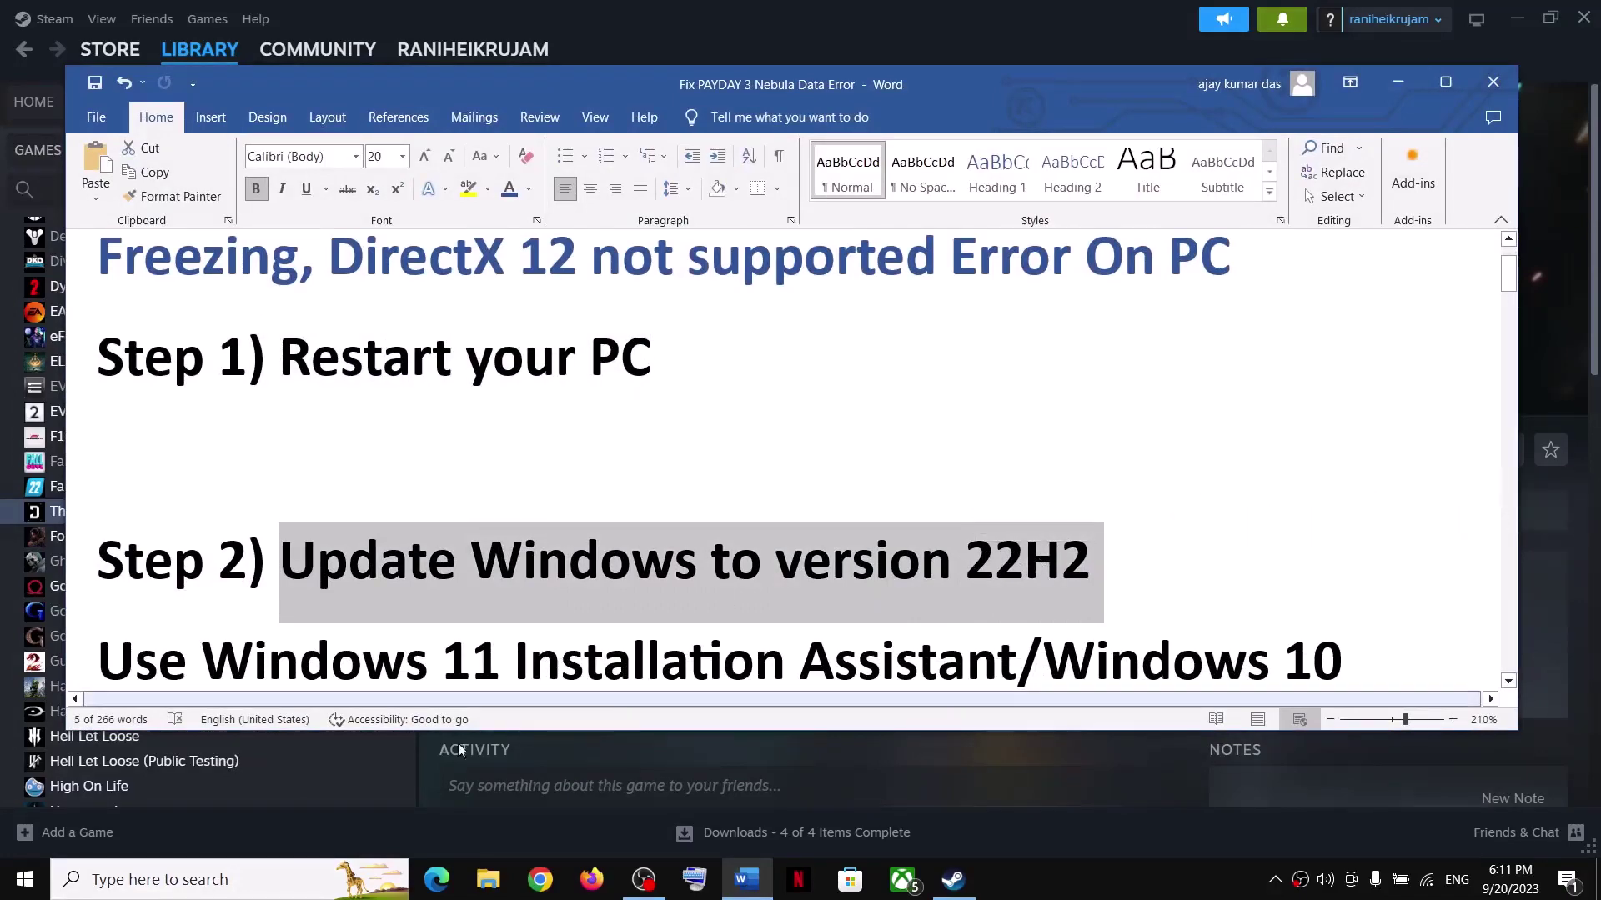
Step: Run winver to check the installed Windows version, and close the About Windows dialog
{"action": "left_click", "coordinate": [142, 880]}
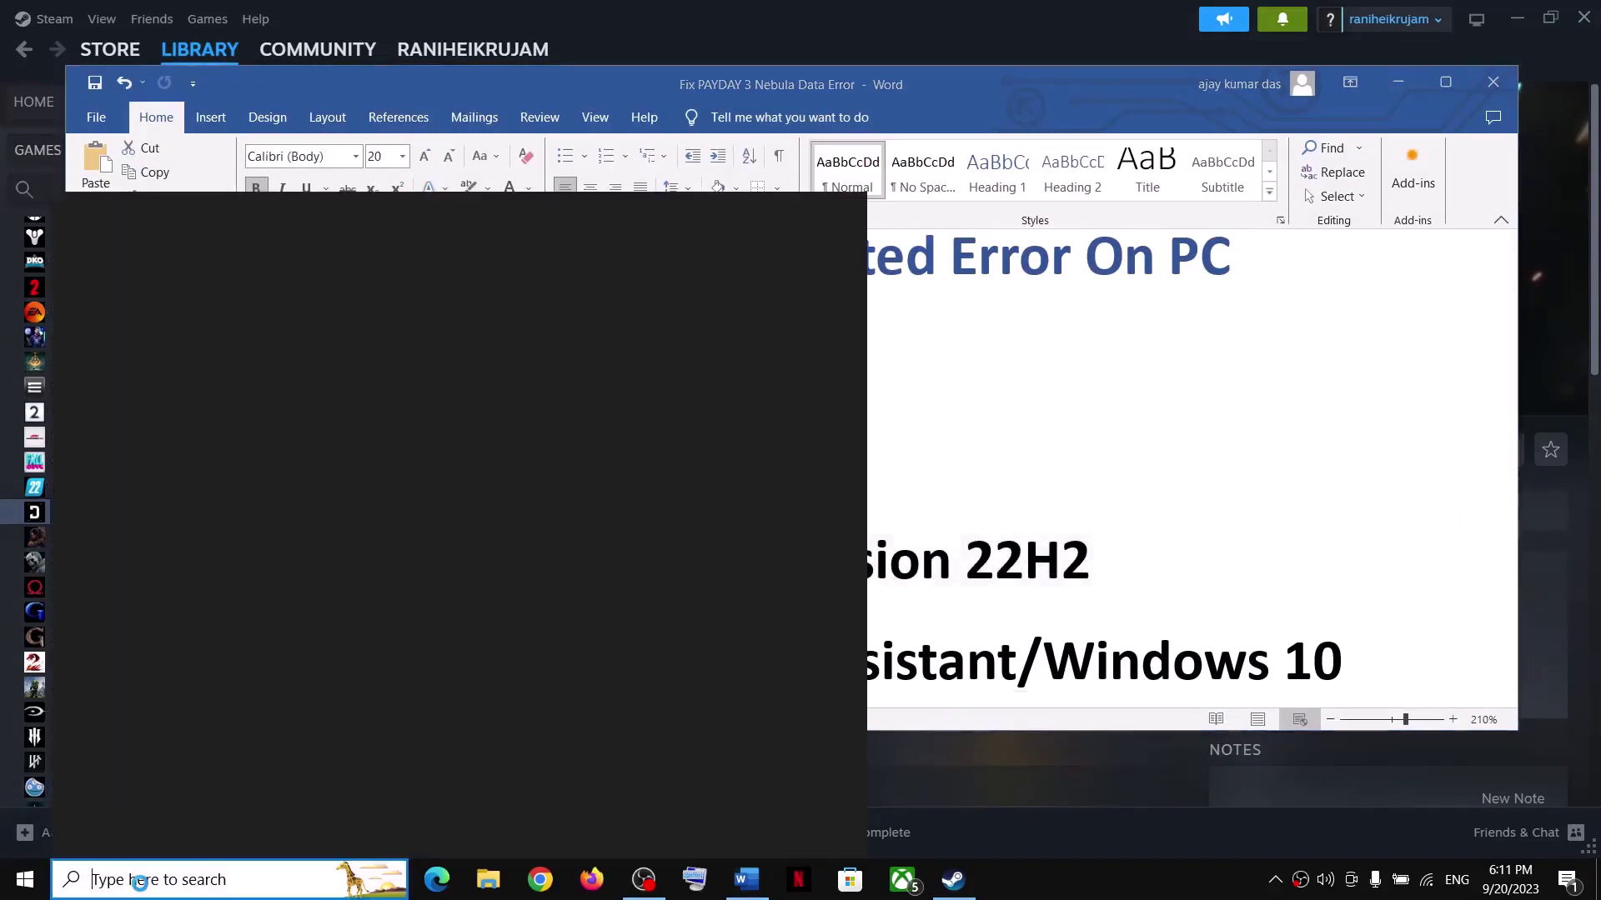
{"action": "type", "text": "inver"}
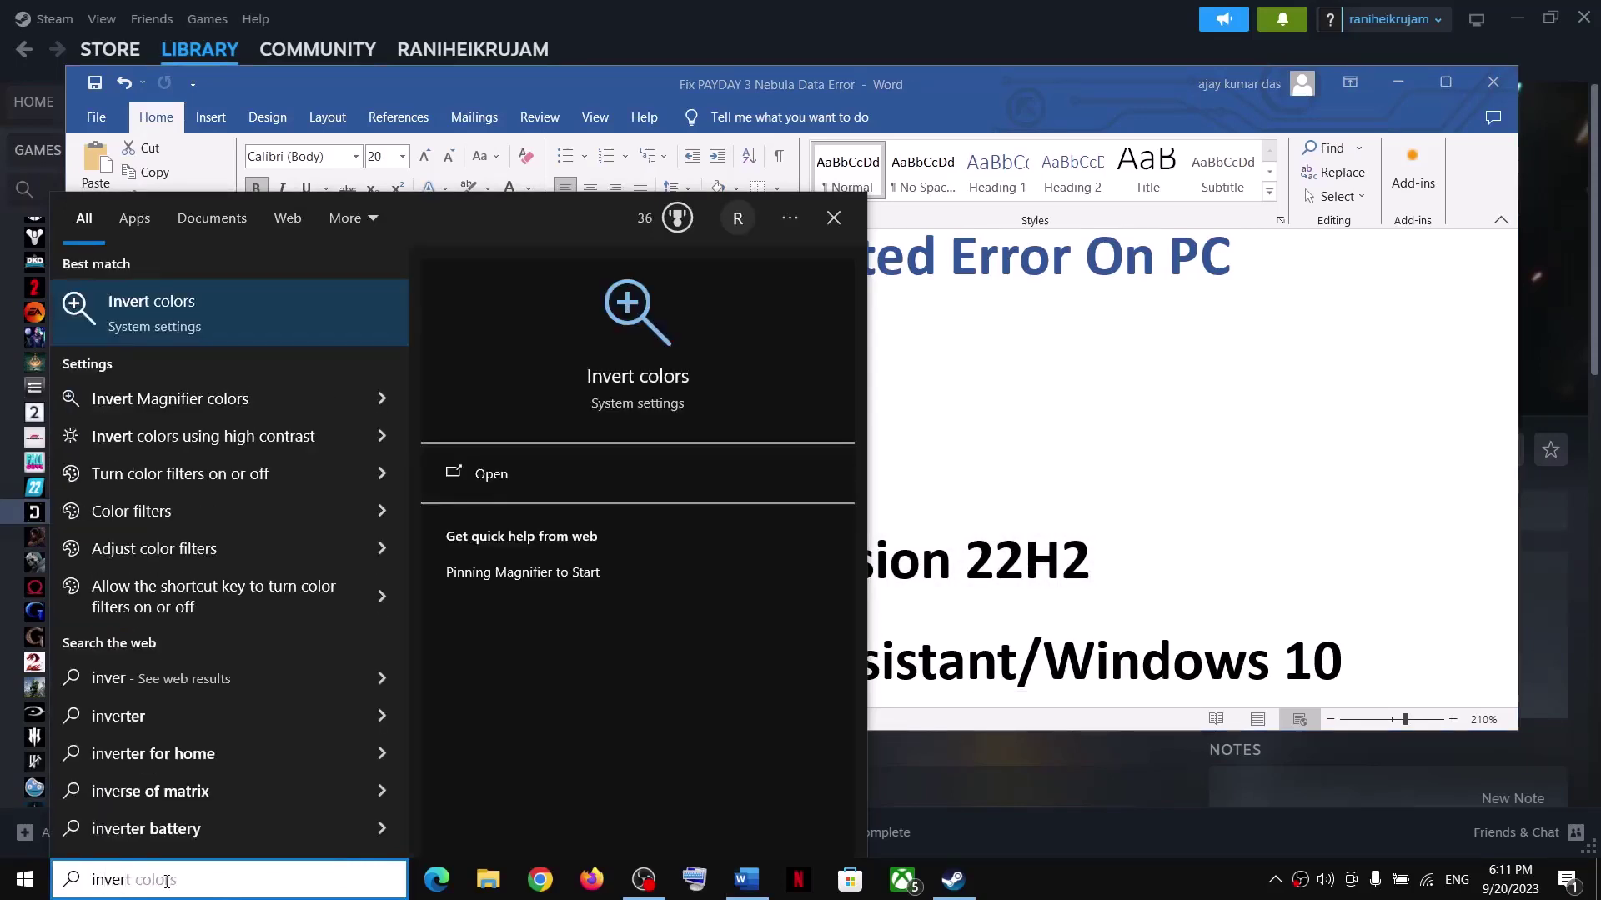
{"action": "type", "text": "w"}
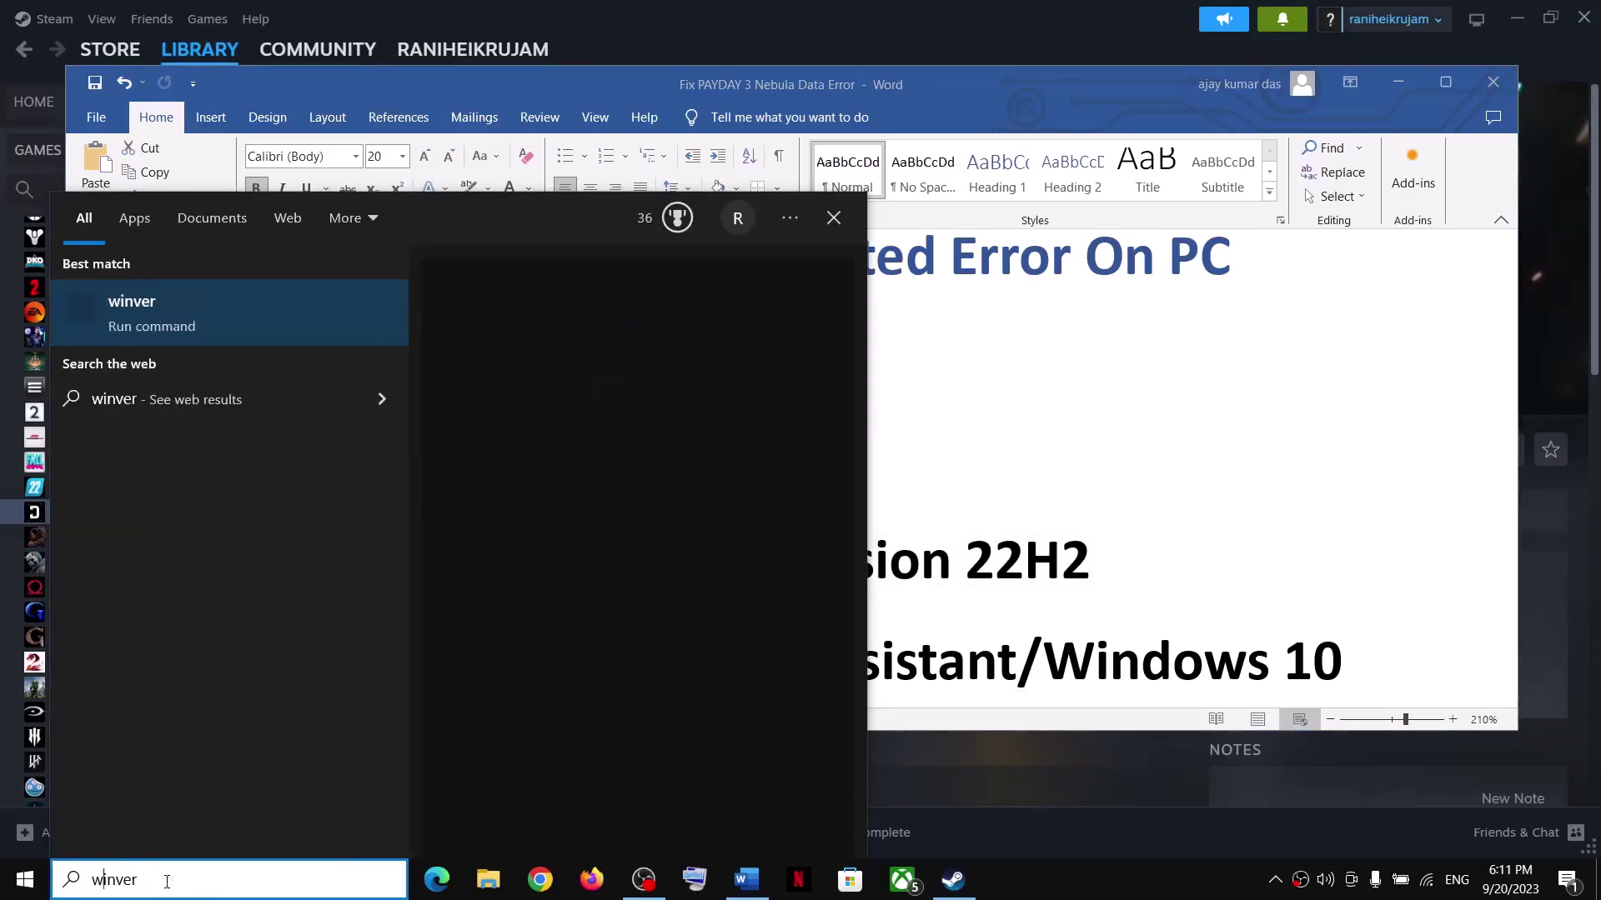
{"action": "left_click_drag", "start_coordinate": [164, 880], "coordinate": [11, 880]}
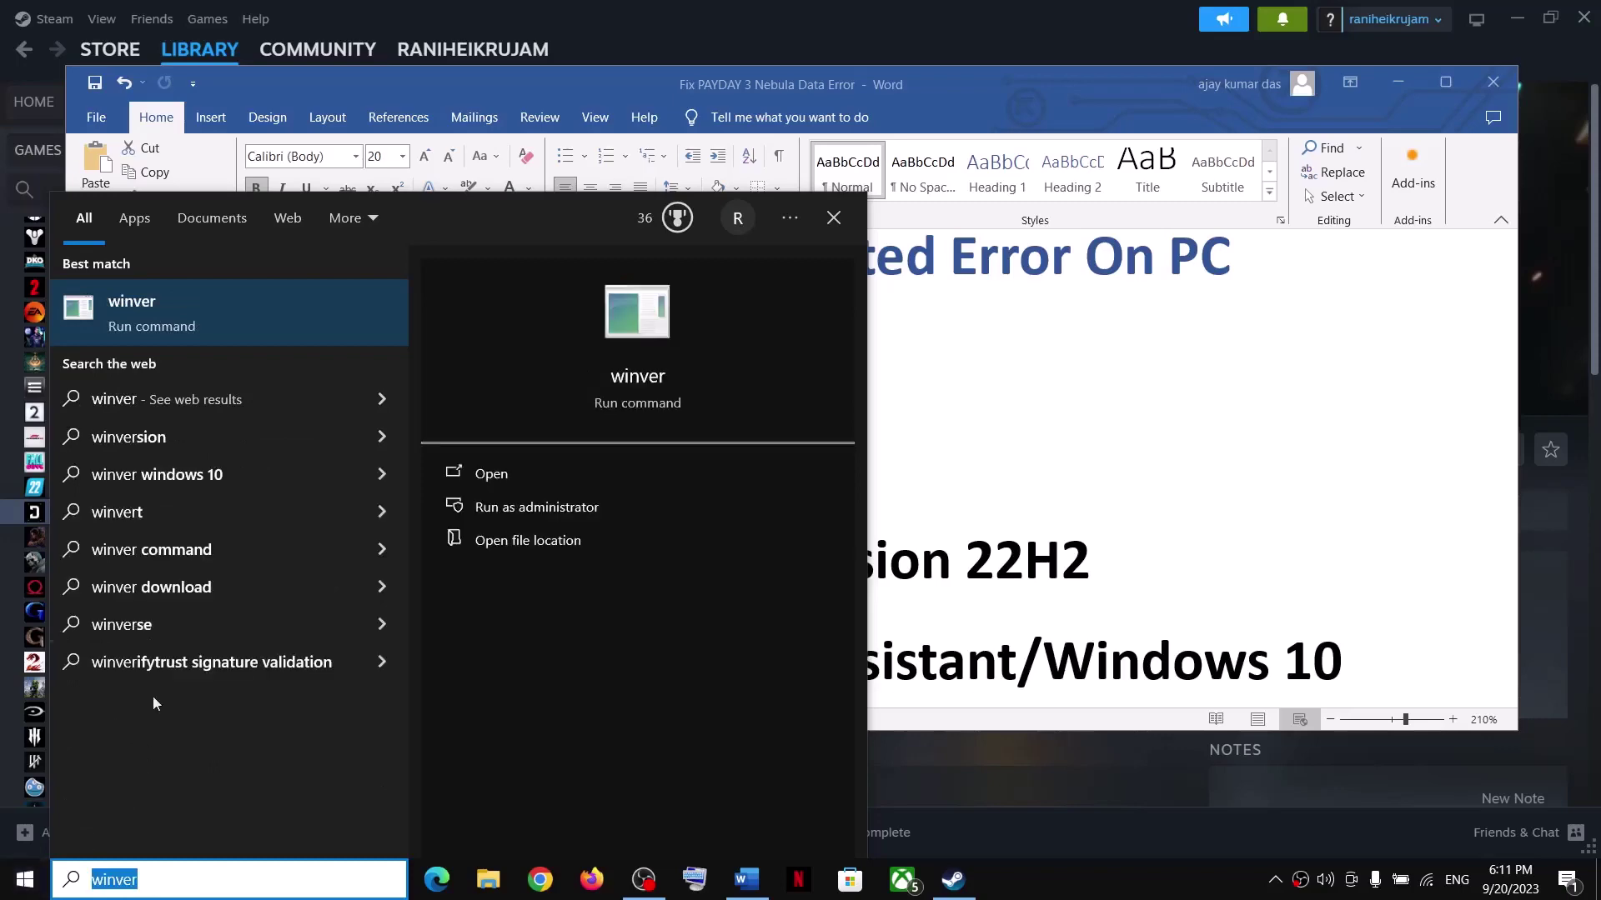
{"action": "left_click", "coordinate": [178, 312]}
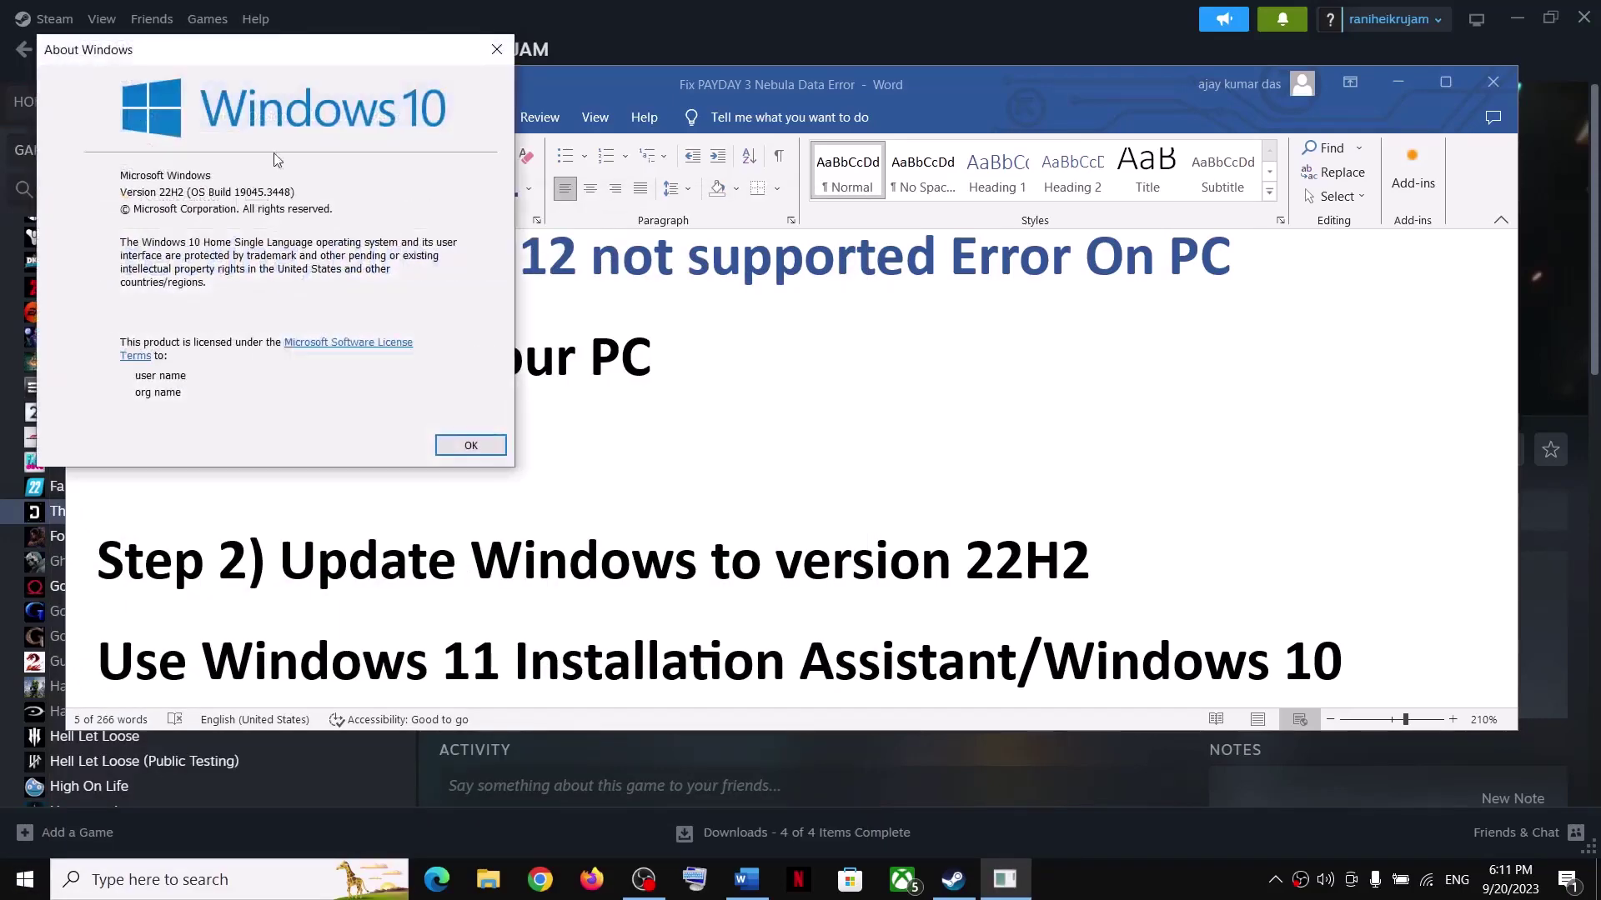
{"action": "left_click_drag", "start_coordinate": [241, 52], "coordinate": [719, 365]}
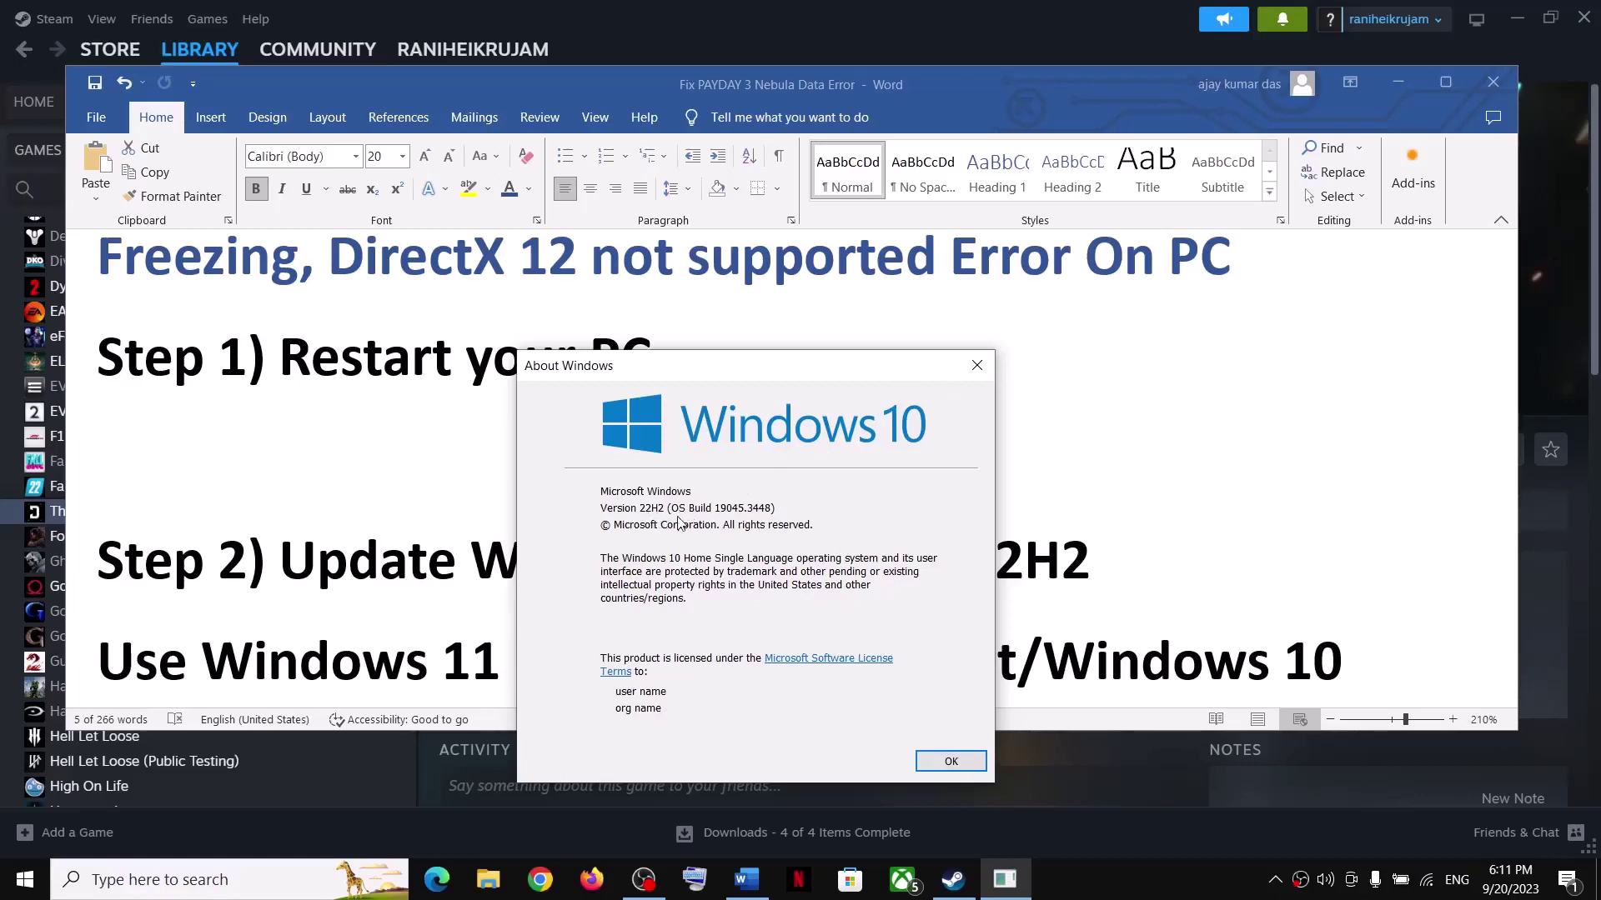
{"action": "left_click", "coordinate": [977, 365]}
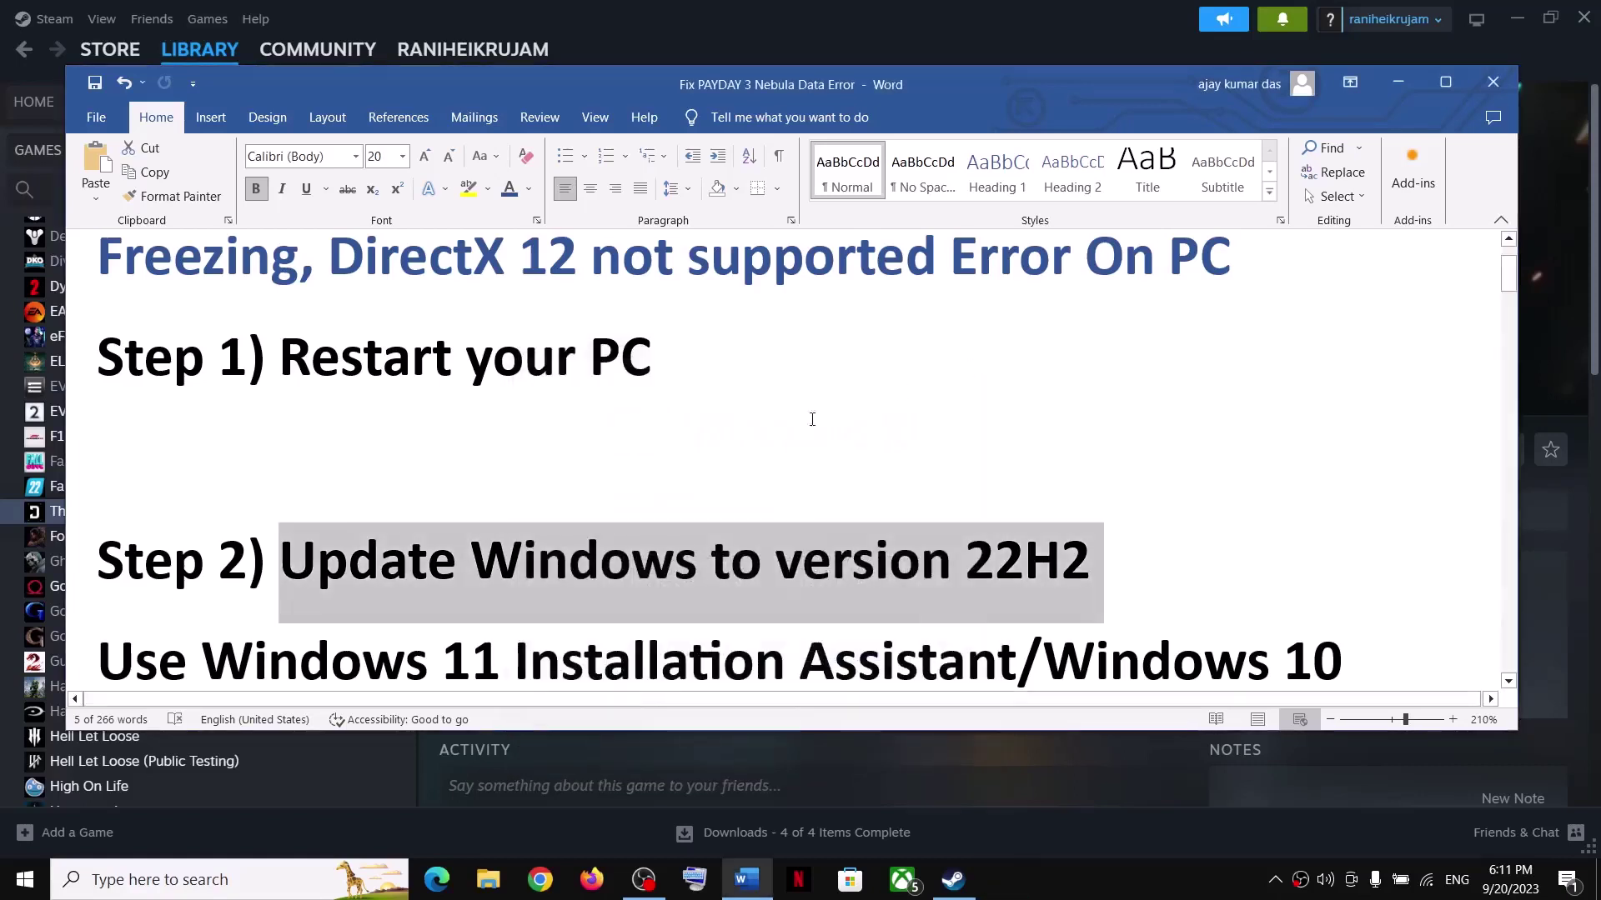
Step: Open the Windows Update page under Update & Security in Windows Settings and check for updates
{"action": "scroll", "coordinate": [583, 523], "scroll_direction": "down", "scroll_amount": 2}
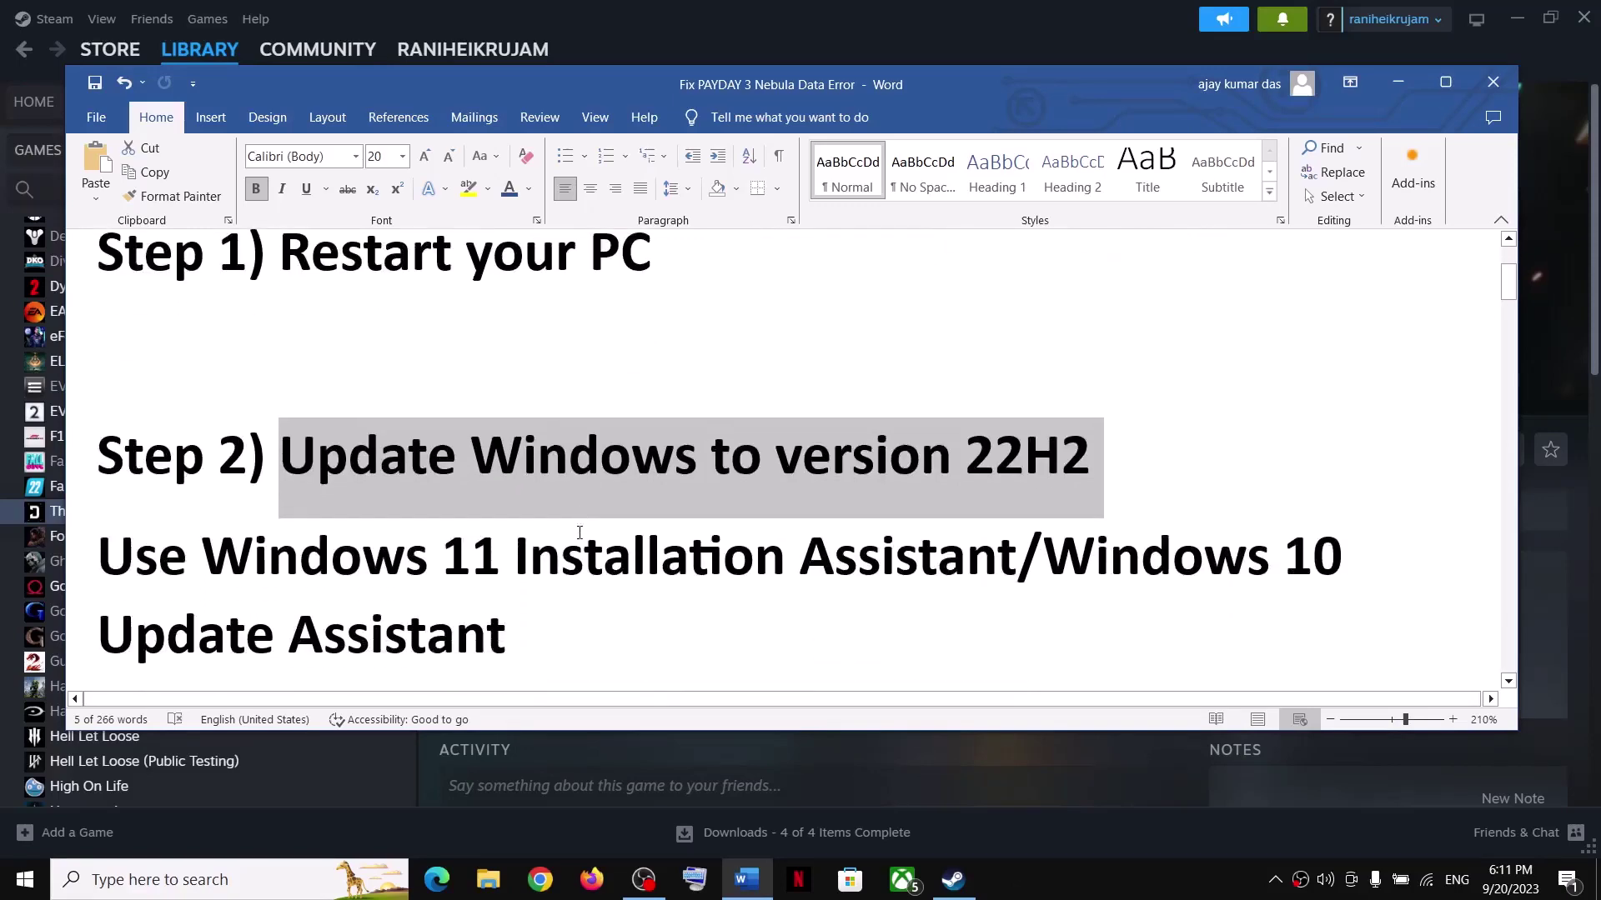
{"action": "key", "text": "super+i"}
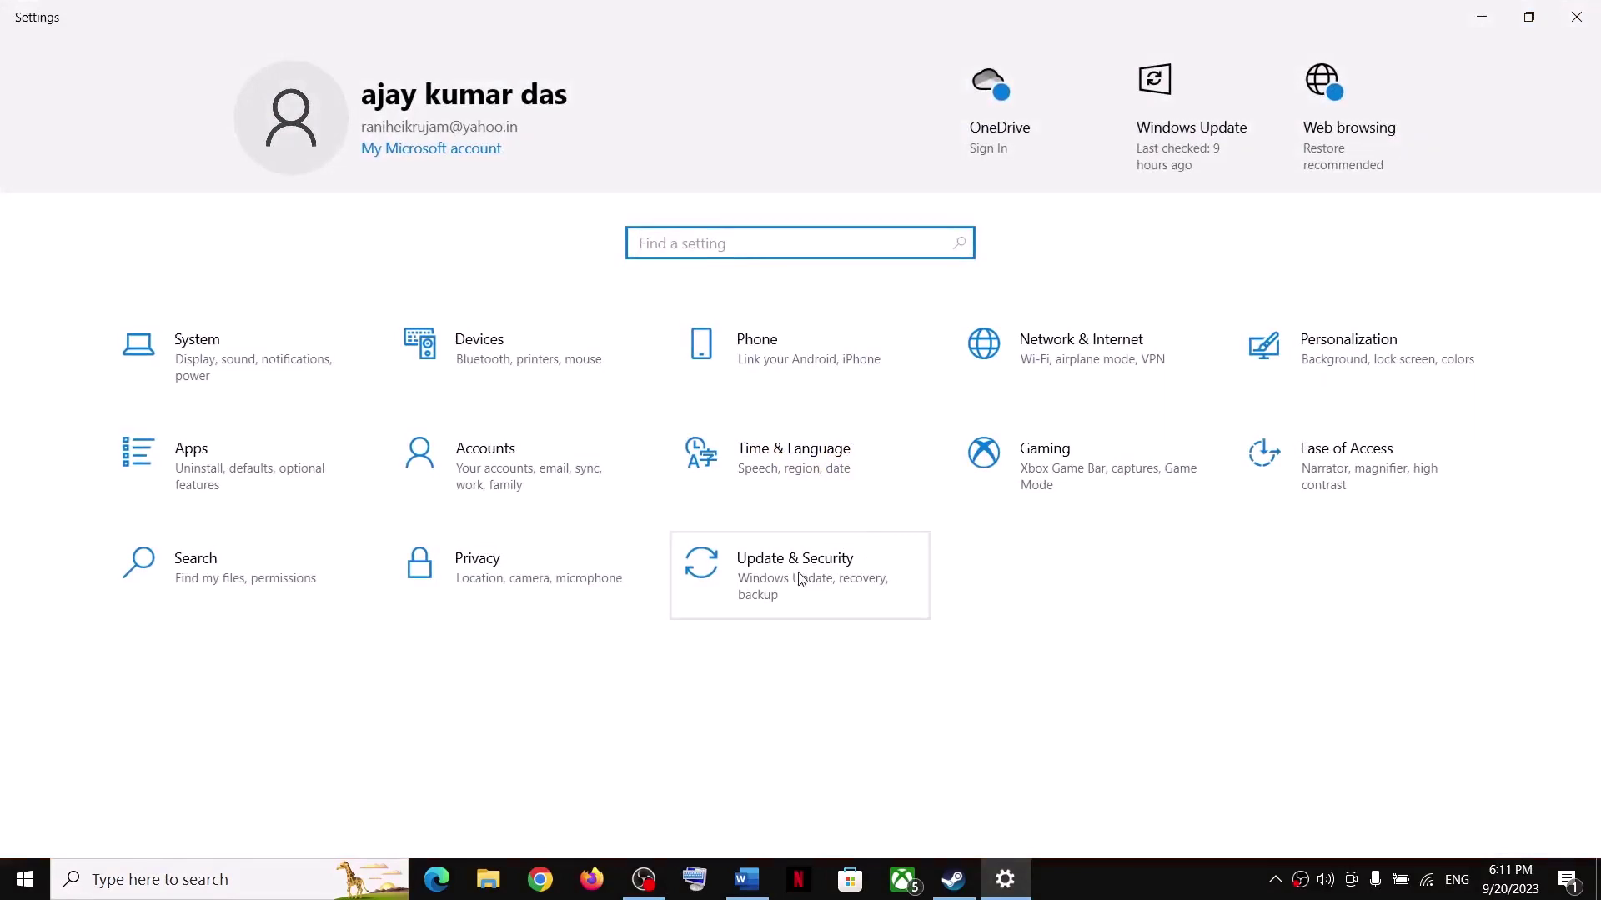
{"action": "left_click", "coordinate": [800, 580]}
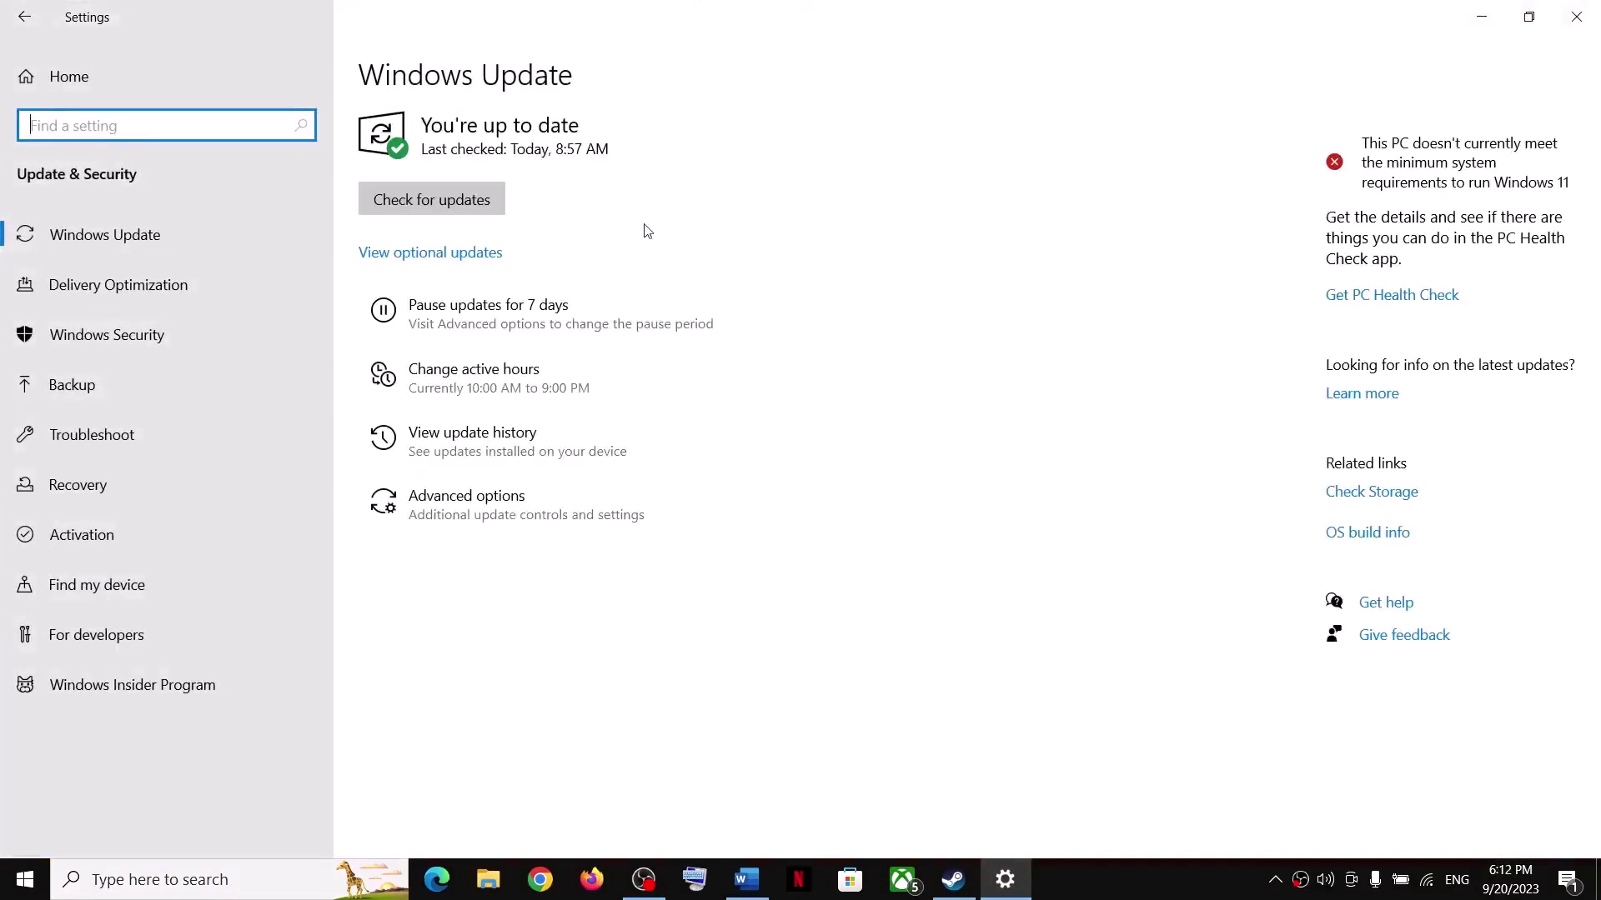
{"action": "left_click", "coordinate": [442, 199]}
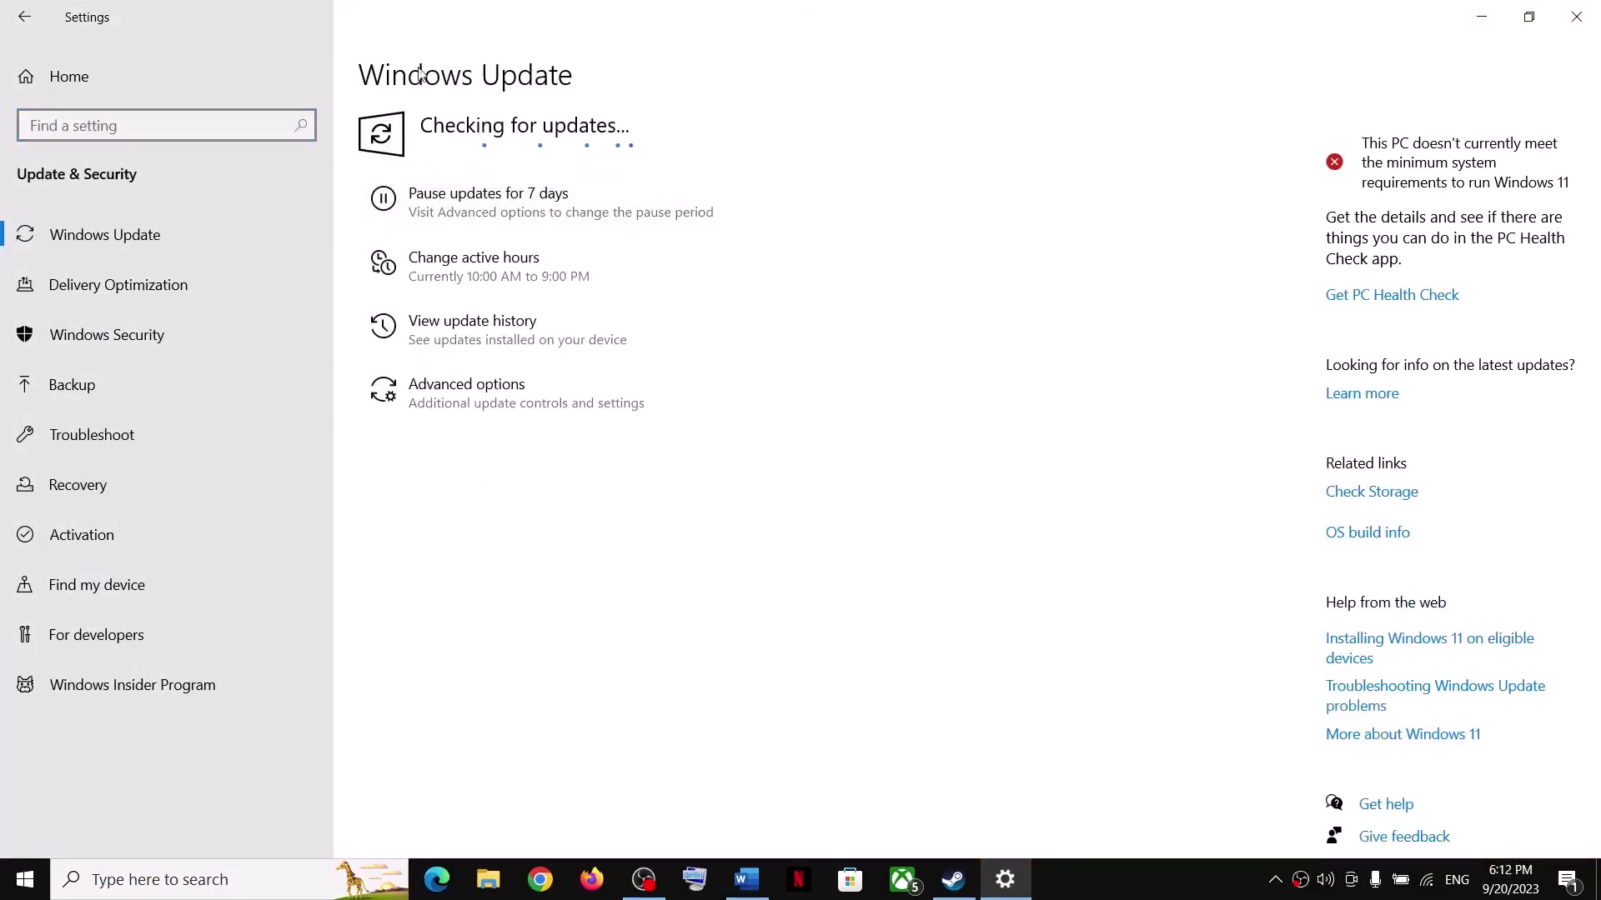
Step: Show the Restart power option without using it, and close the Settings window
{"action": "left_click", "coordinate": [25, 879]}
{"action": "left_click", "coordinate": [50, 834]}
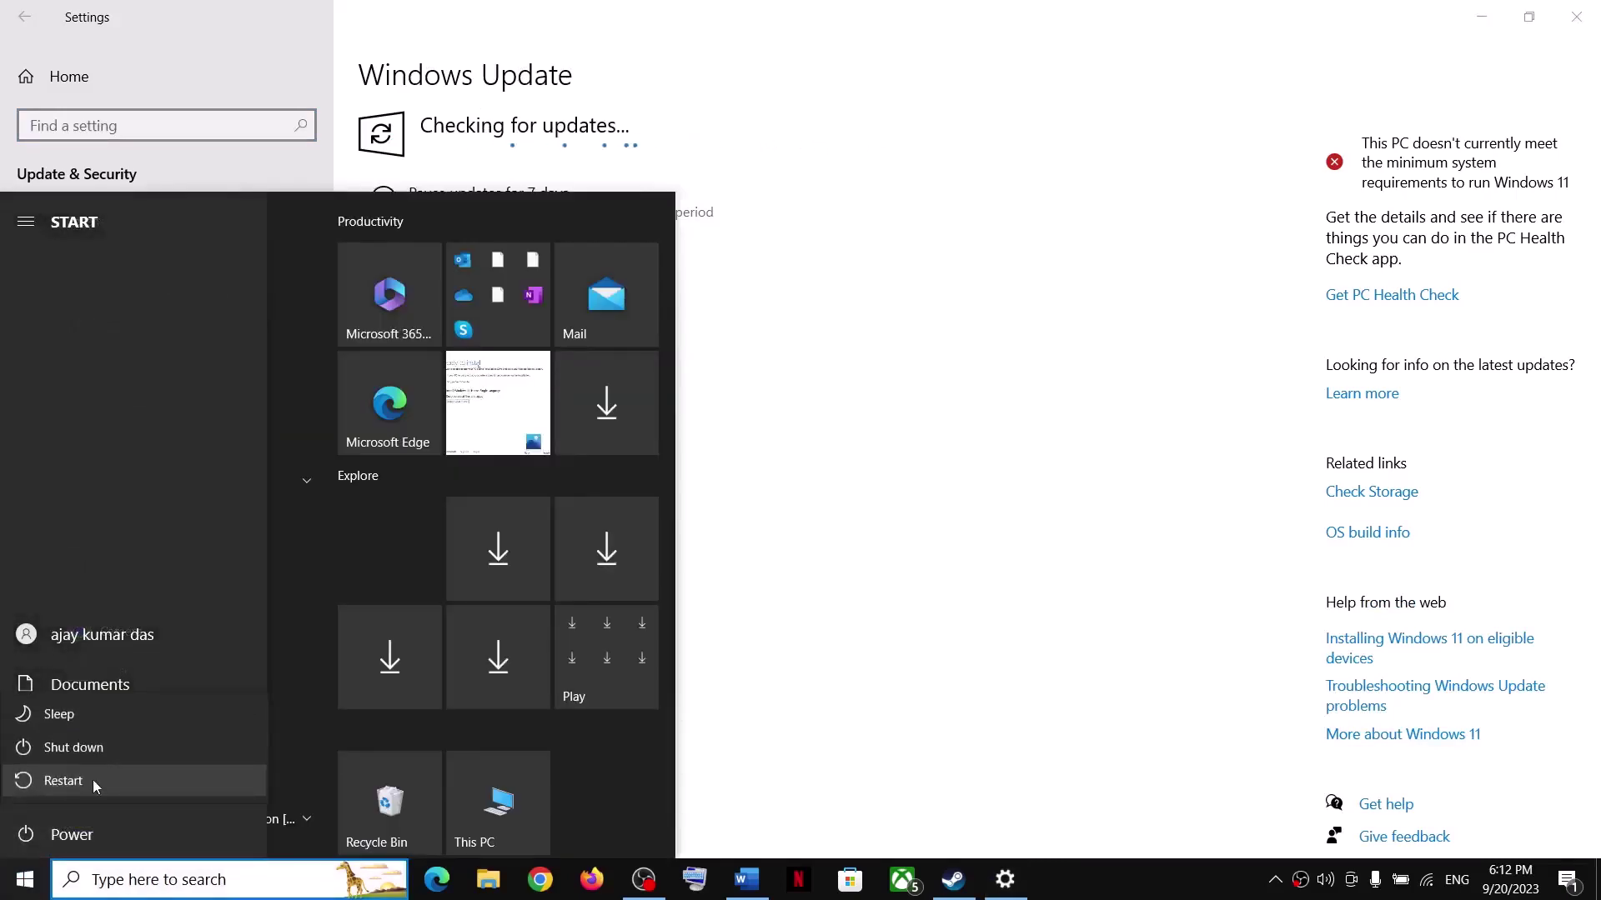
{"action": "left_click", "coordinate": [977, 525]}
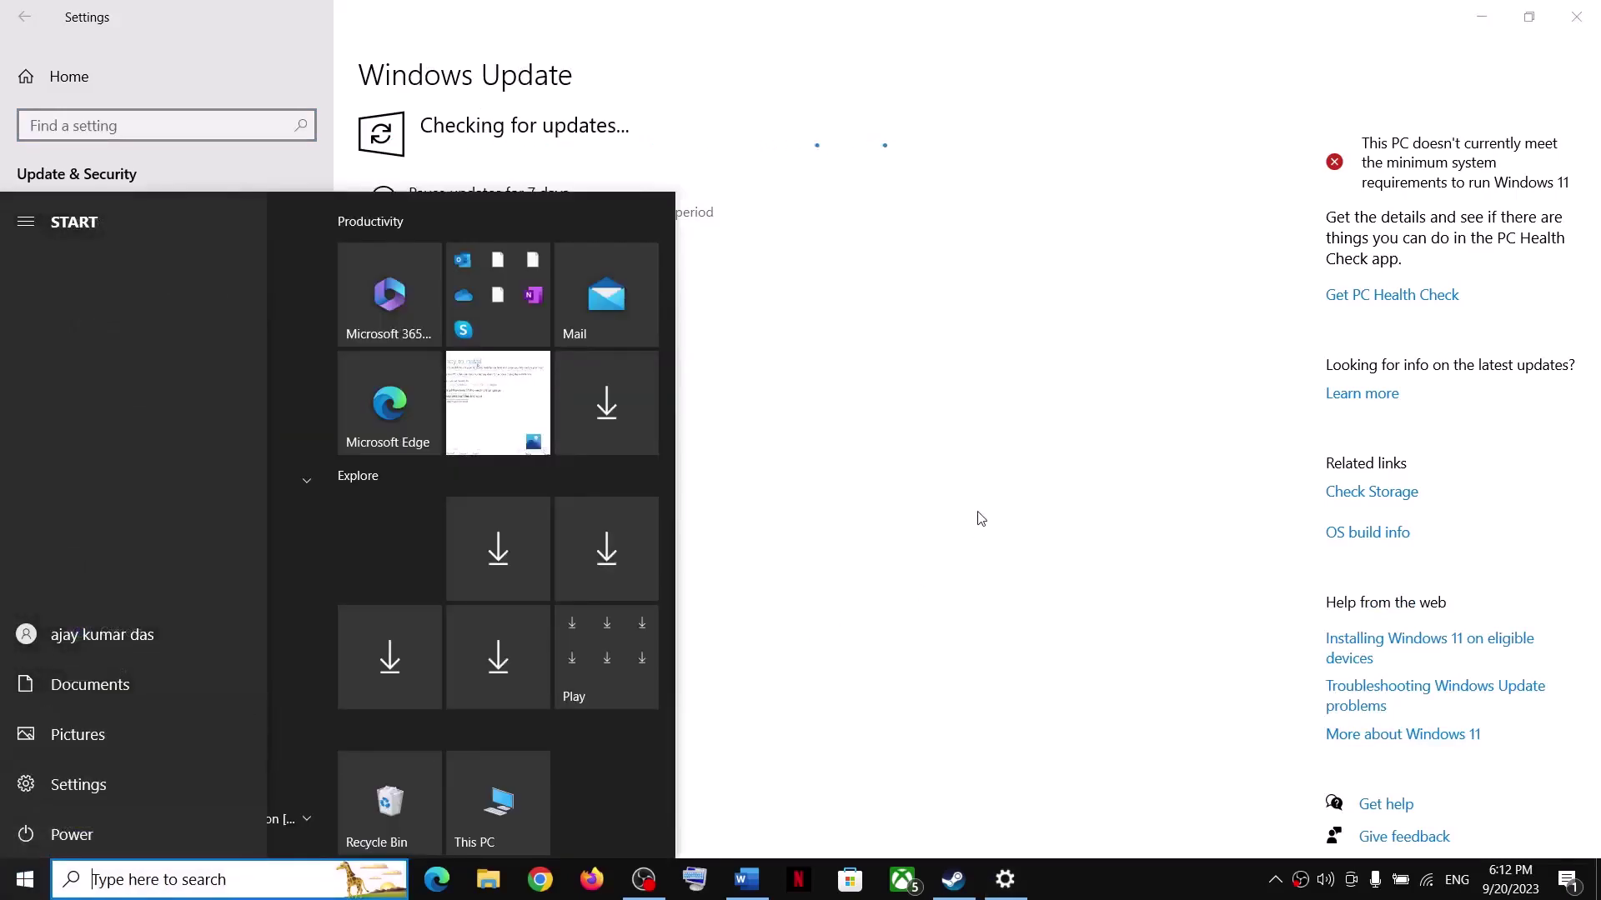
{"action": "left_click", "coordinate": [979, 466]}
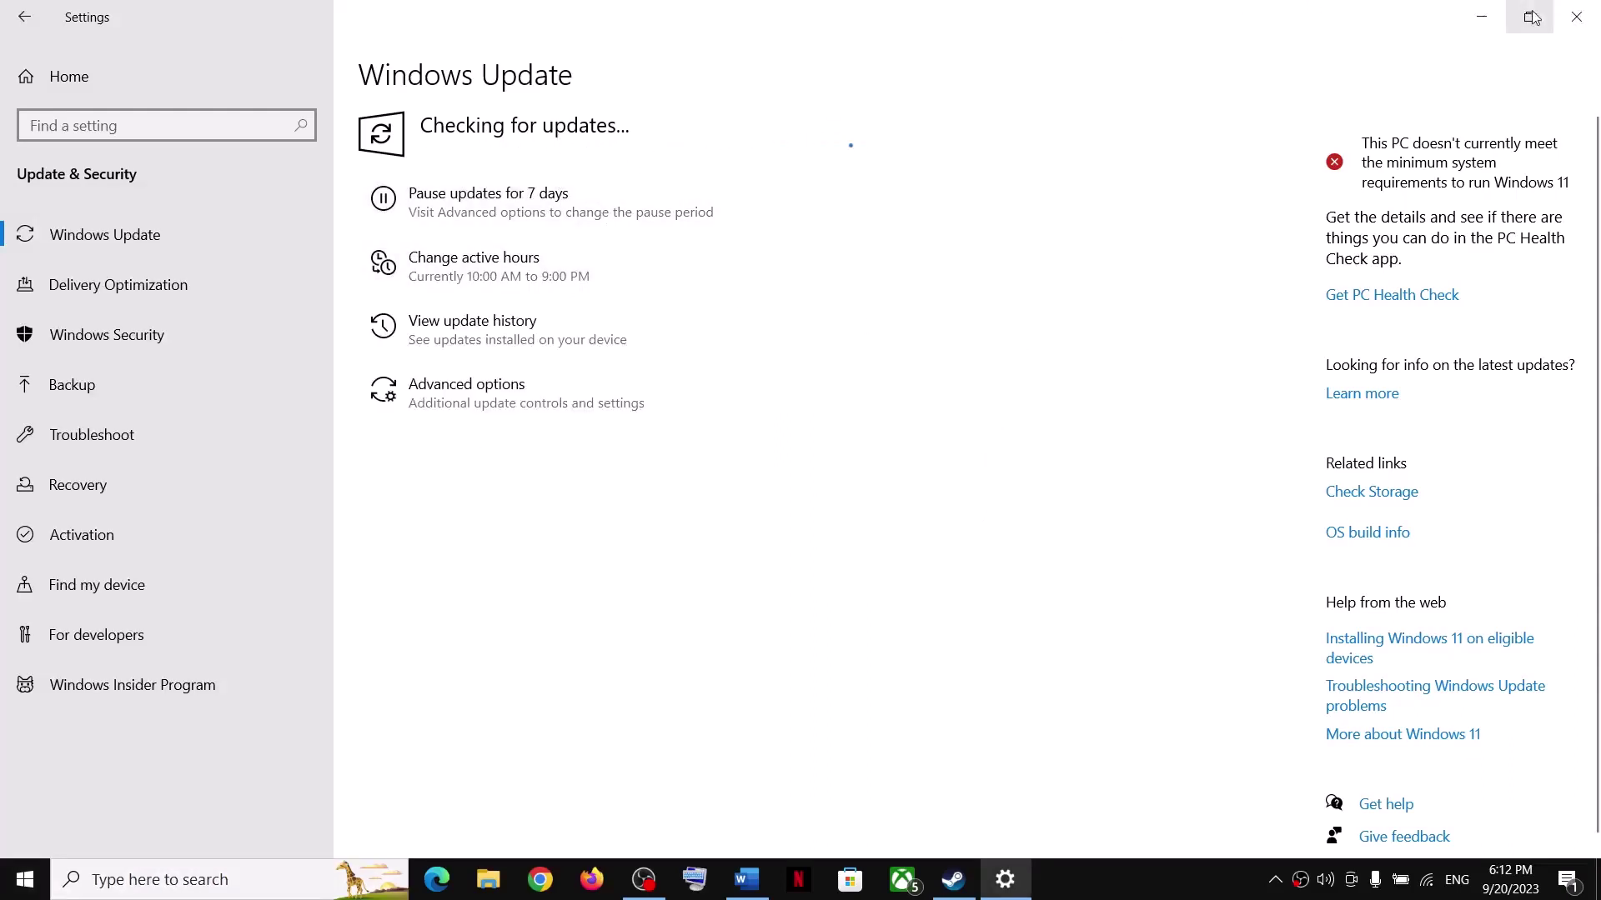
{"action": "left_click", "coordinate": [1576, 22]}
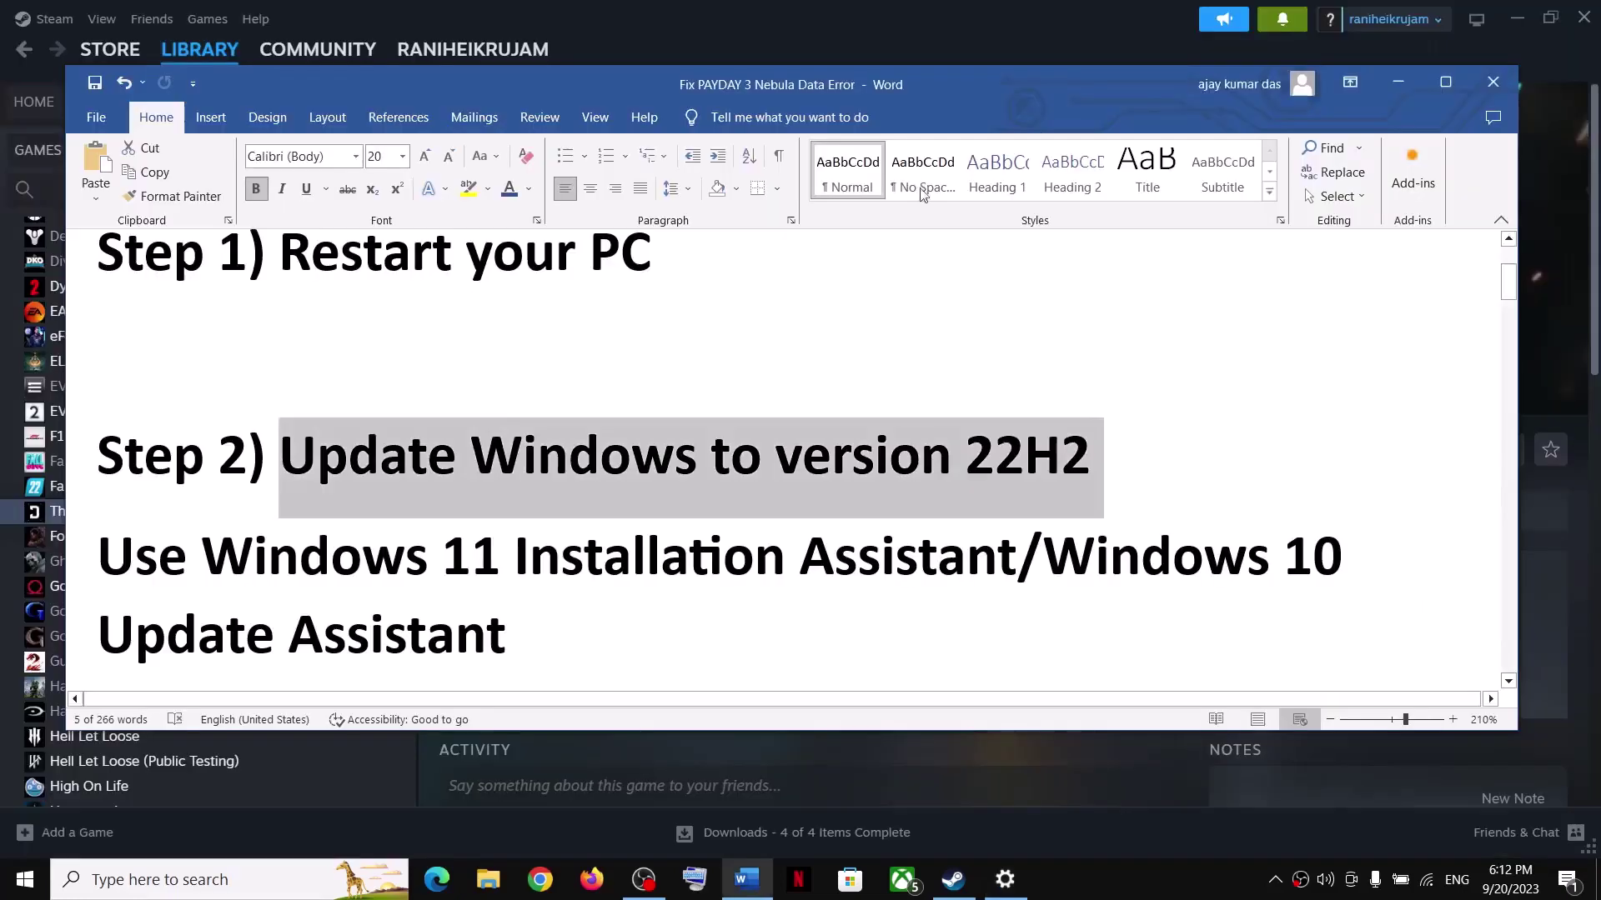
Step: Highlight the Windows 11 Installation Assistant and Windows 10 Update Assistant names under Step 2 in the Word document
{"action": "scroll", "coordinate": [690, 512], "scroll_direction": "down", "scroll_amount": 2}
{"action": "scroll", "coordinate": [693, 515], "scroll_direction": "down", "scroll_amount": 1}
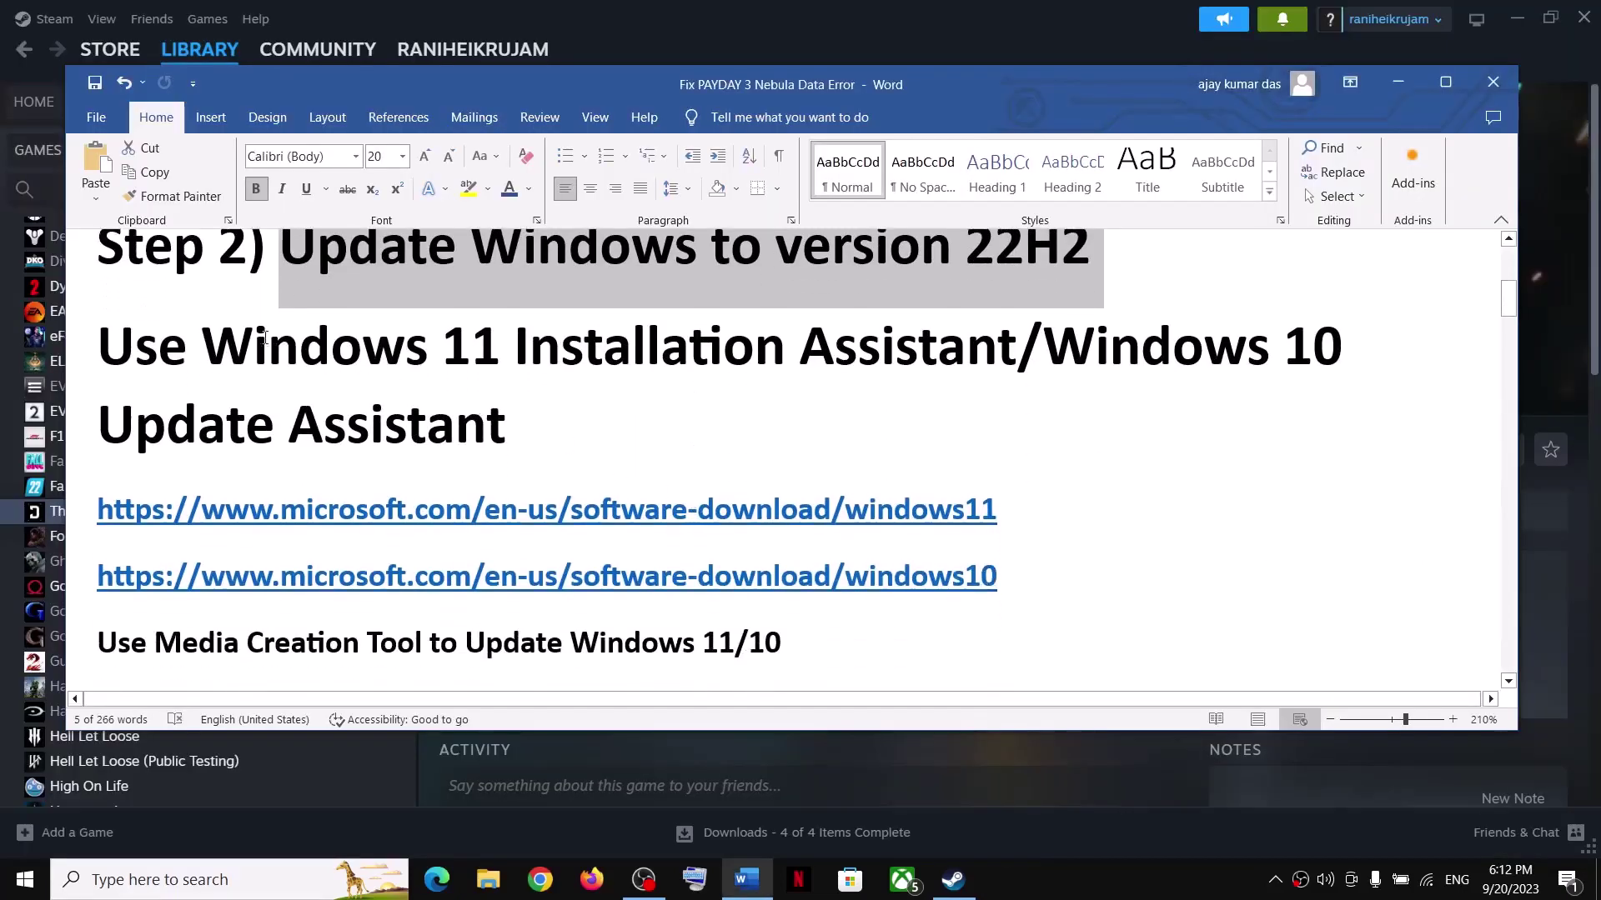
{"action": "left_click_drag", "start_coordinate": [212, 348], "coordinate": [900, 338]}
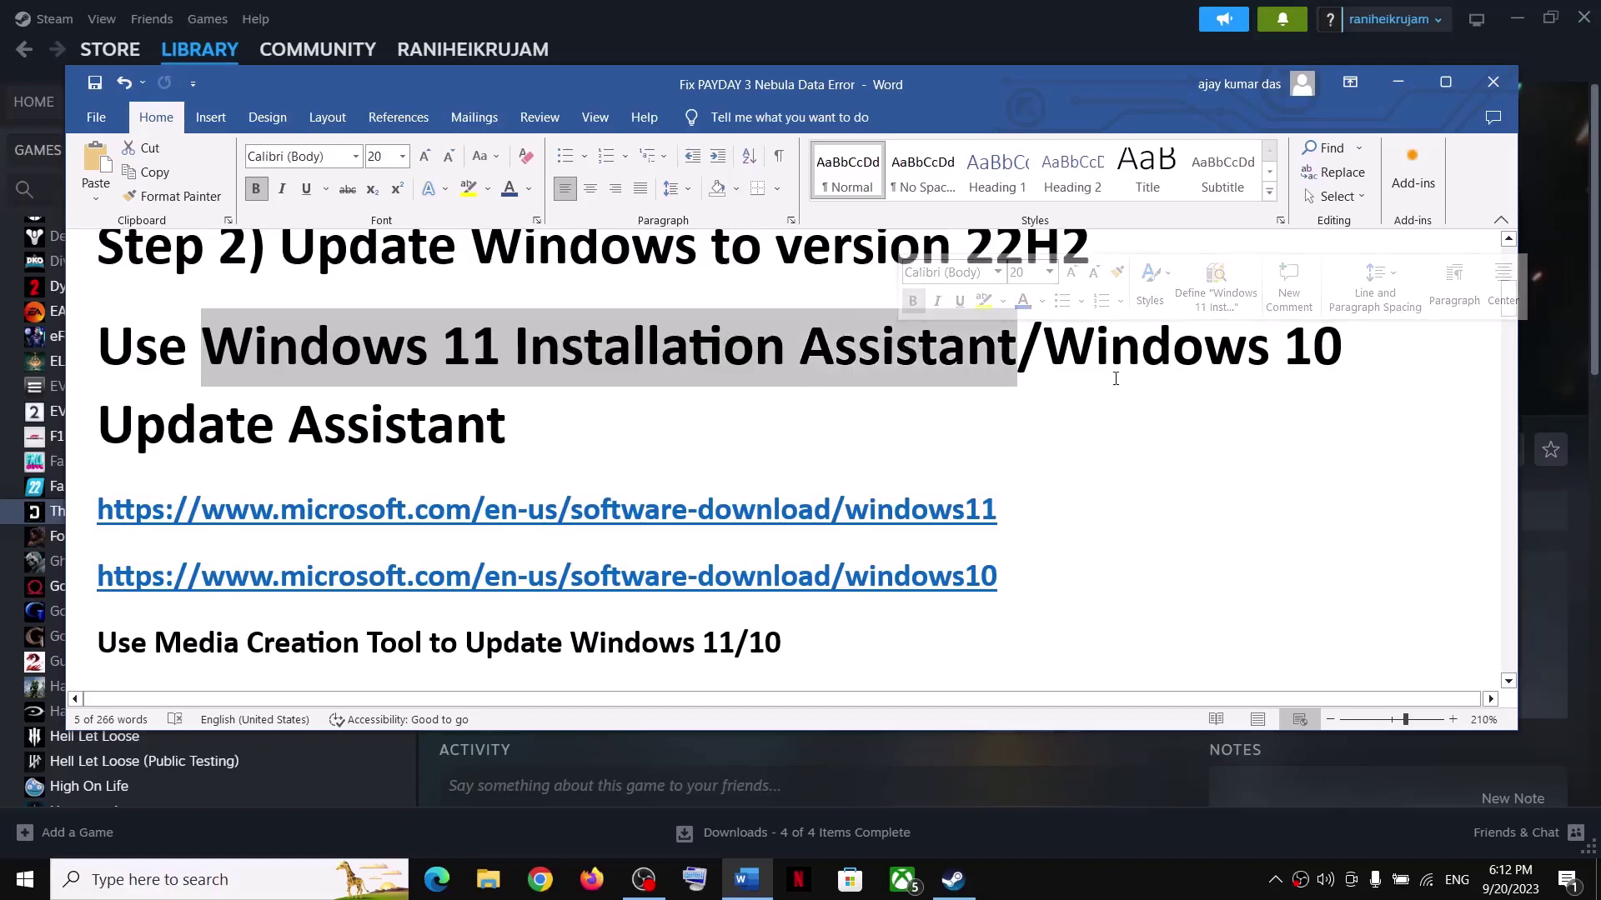
{"action": "left_click_drag", "start_coordinate": [1044, 348], "coordinate": [1307, 393]}
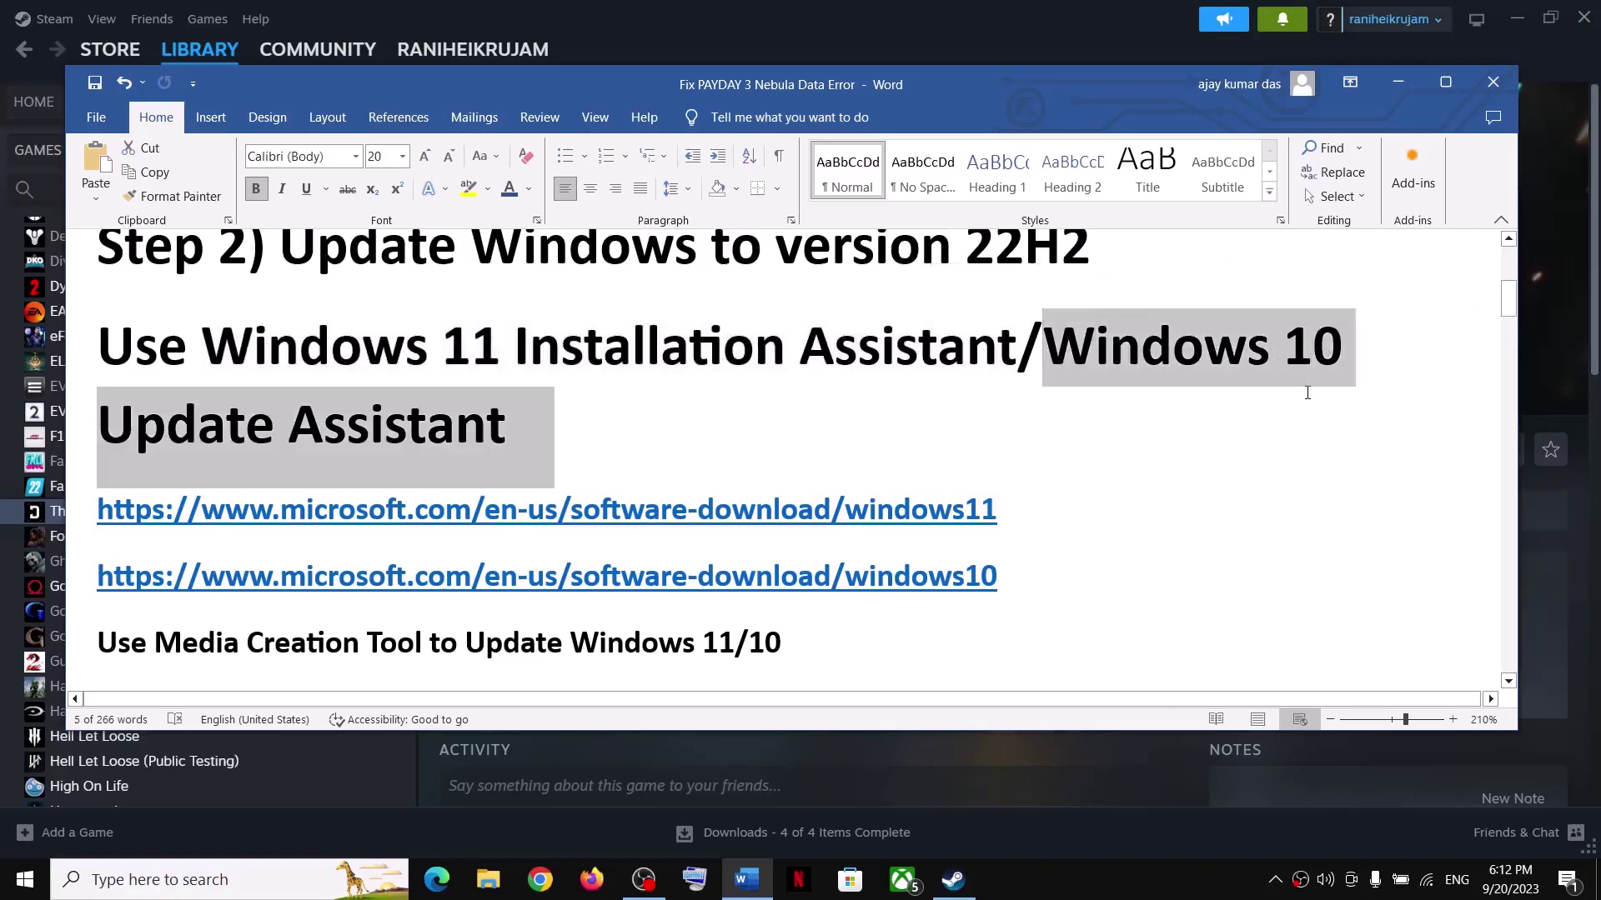
{"action": "triple_click", "coordinate": [1016, 503]}
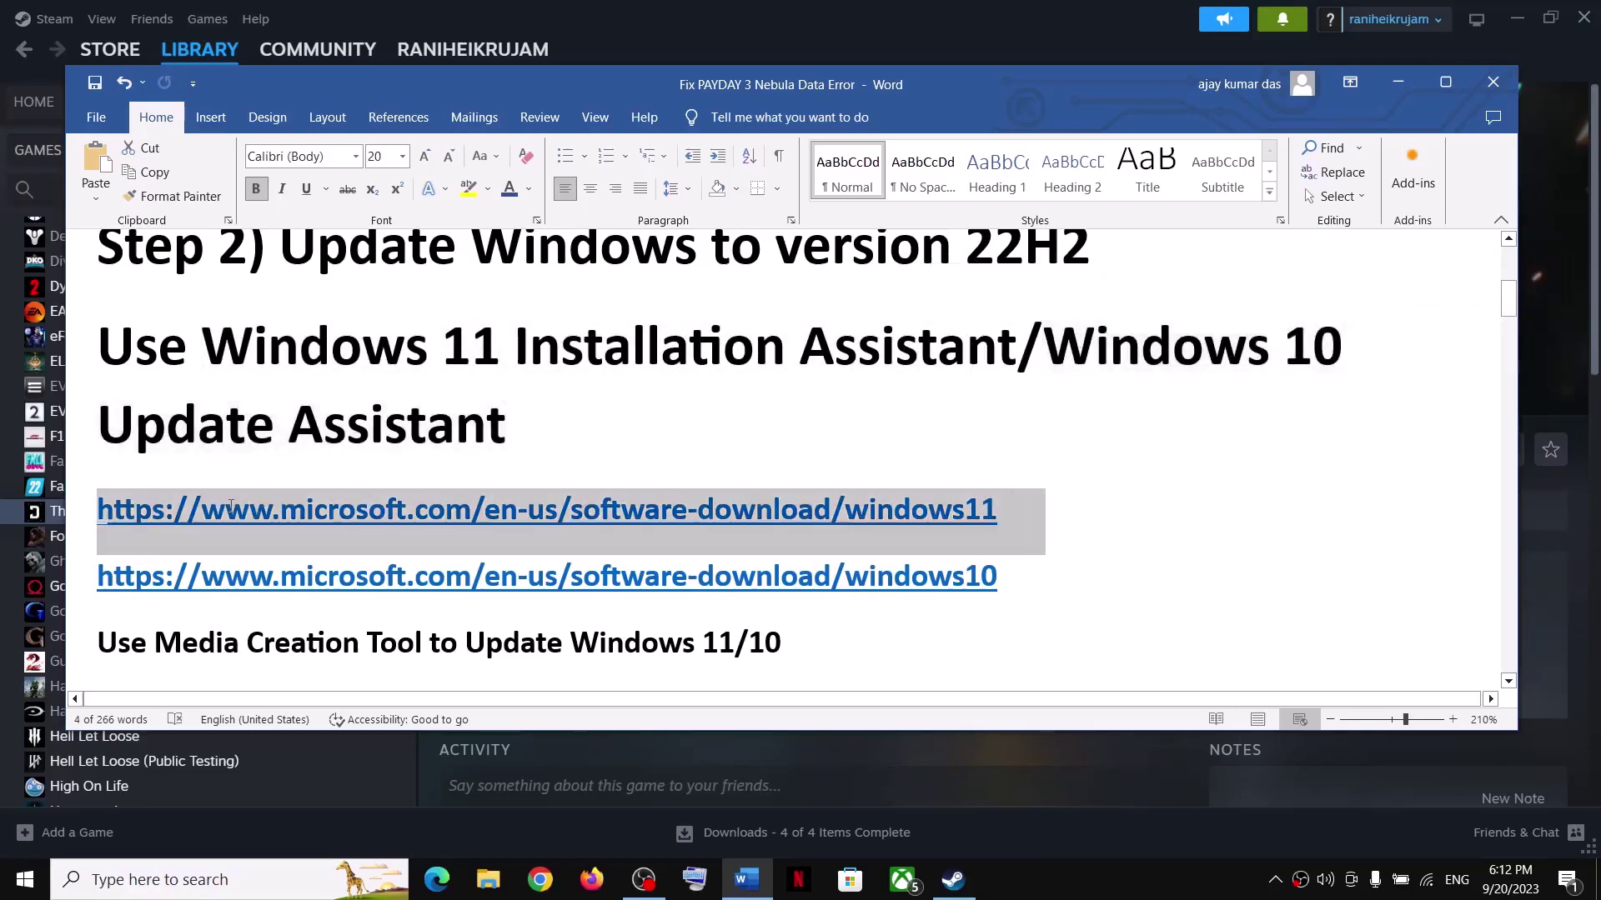
{"action": "key", "text": "ctrl+c"}
{"action": "left_click", "coordinate": [538, 884]}
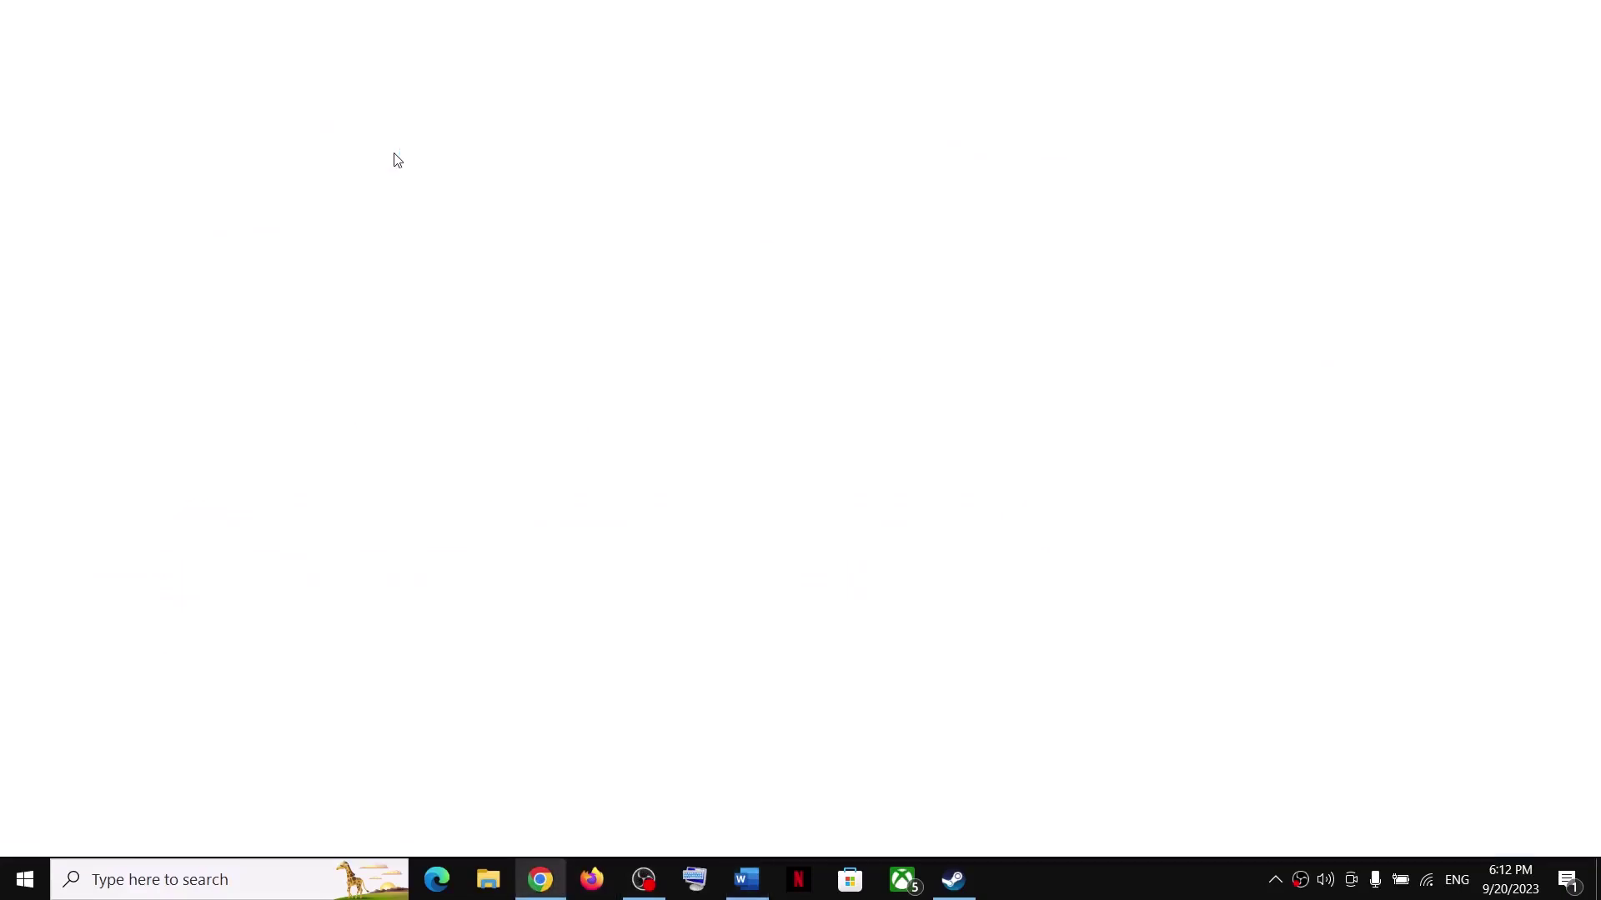
{"action": "key", "text": "ctrl+v"}
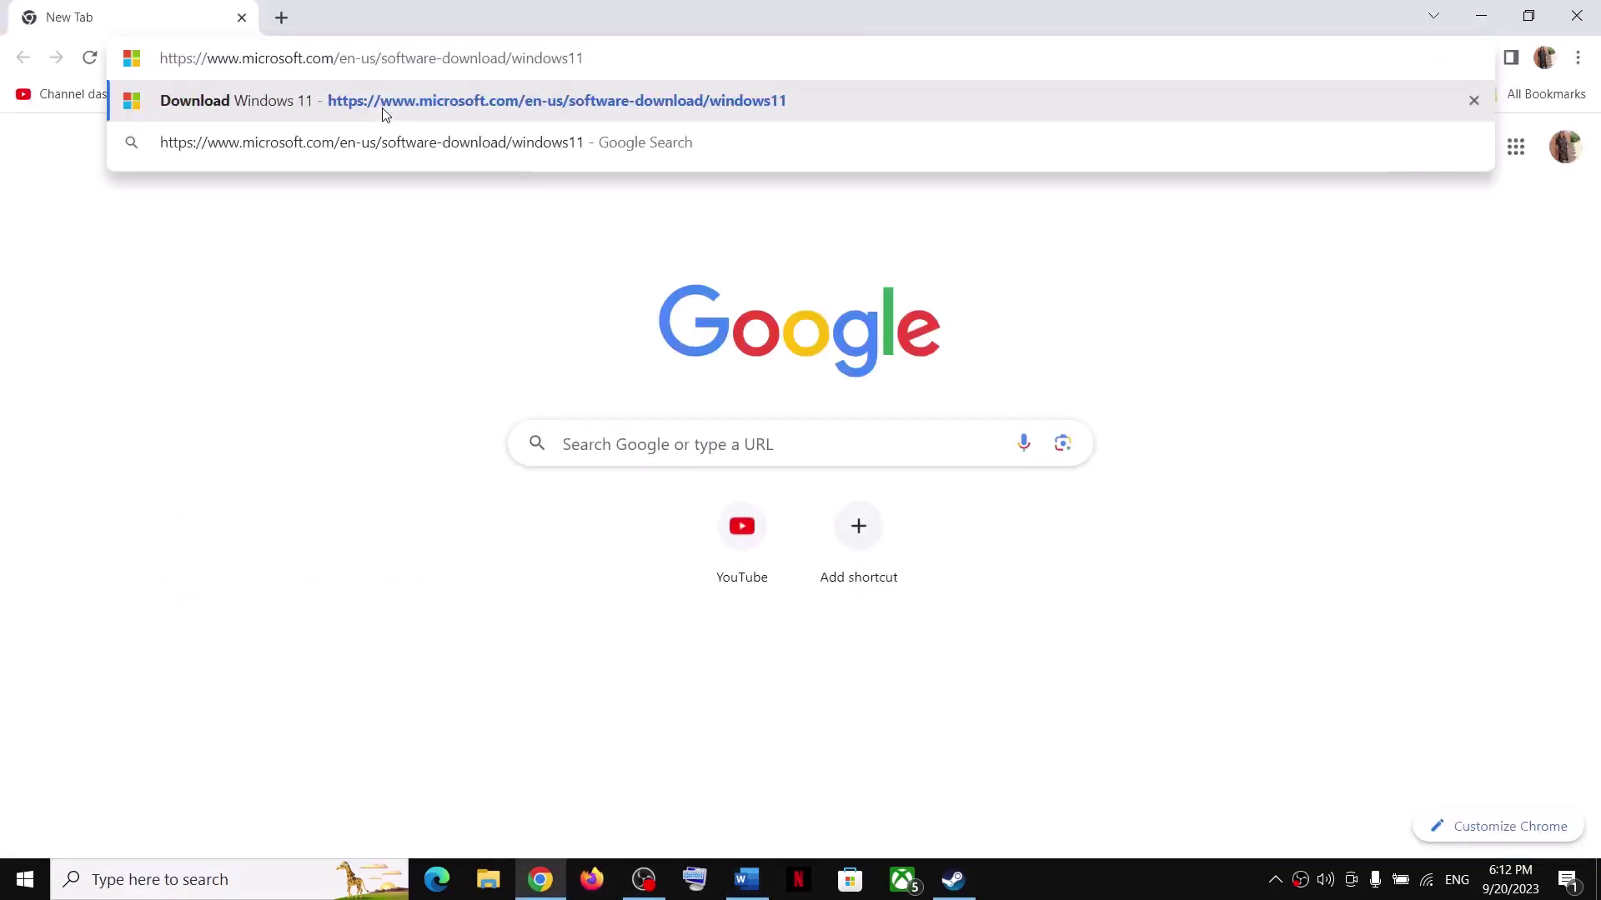
{"action": "key", "text": "Return"}
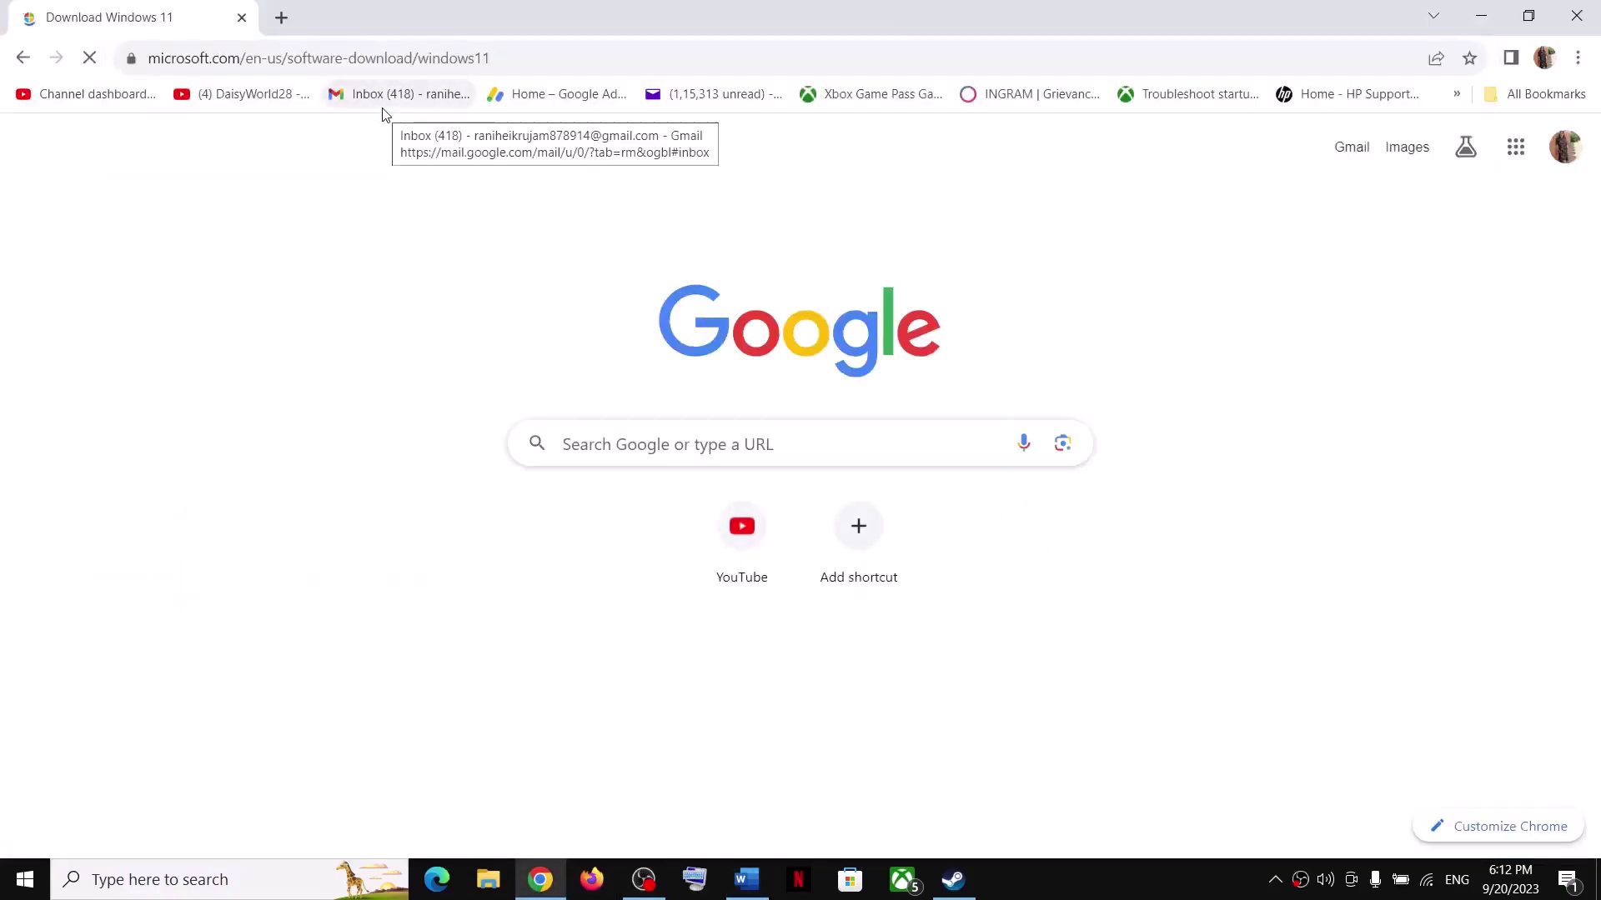
Step: Find the Windows 11 Installation Assistant section on the Microsoft page and download the assistant
{"action": "scroll", "coordinate": [410, 491], "scroll_direction": "down", "scroll_amount": 2}
{"action": "scroll", "coordinate": [251, 484], "scroll_direction": "up", "scroll_amount": 1}
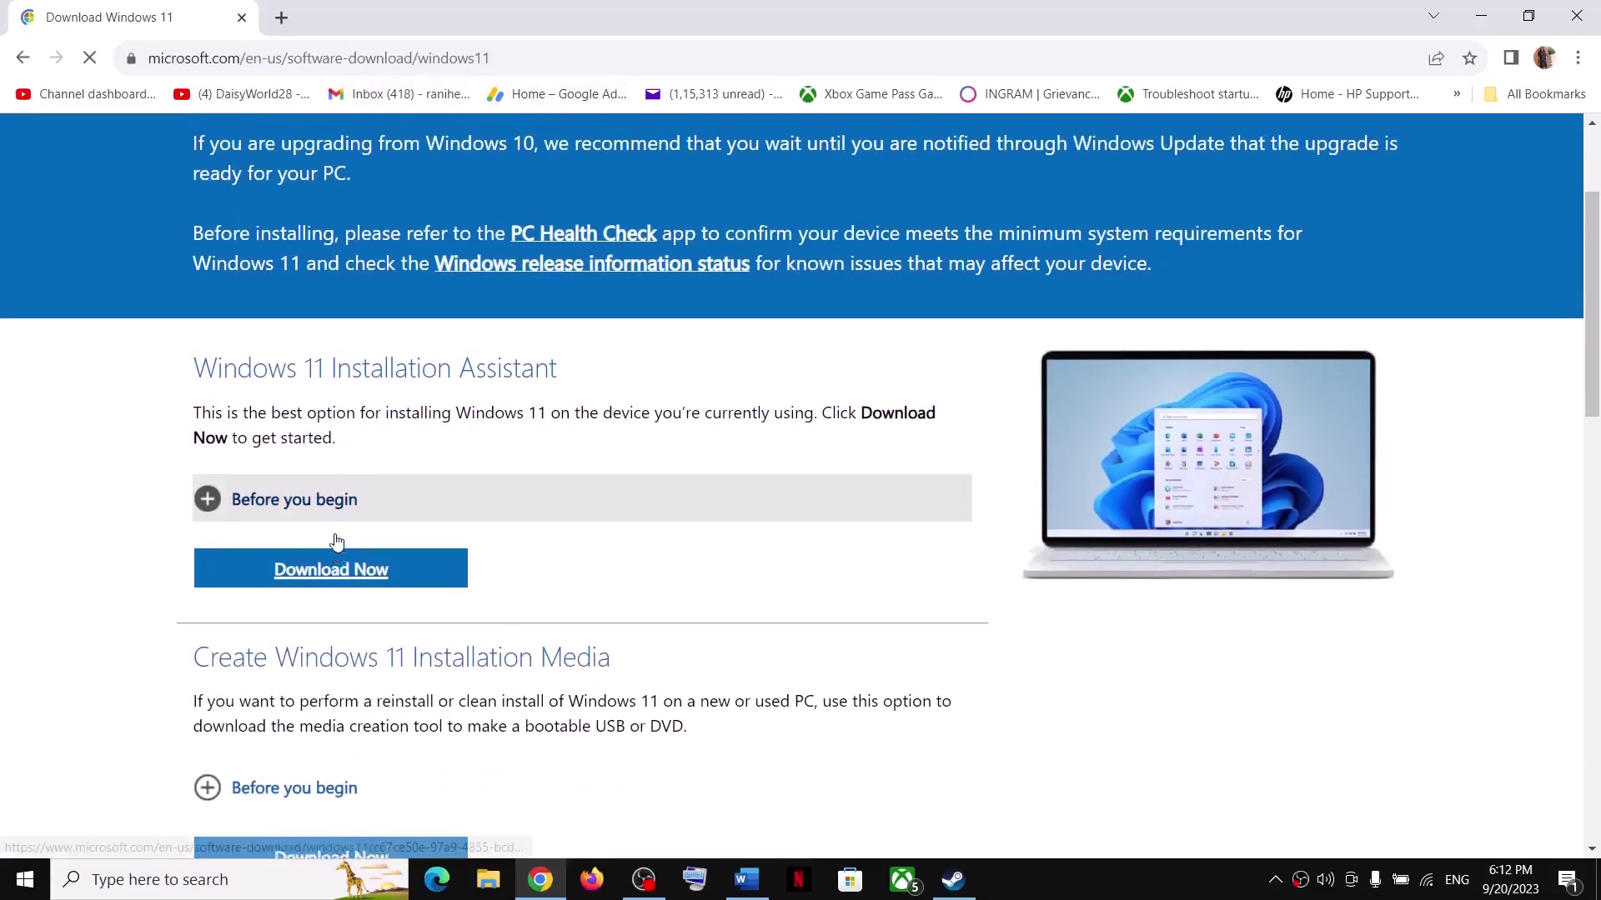
{"action": "left_click_drag", "start_coordinate": [492, 453], "coordinate": [219, 457]}
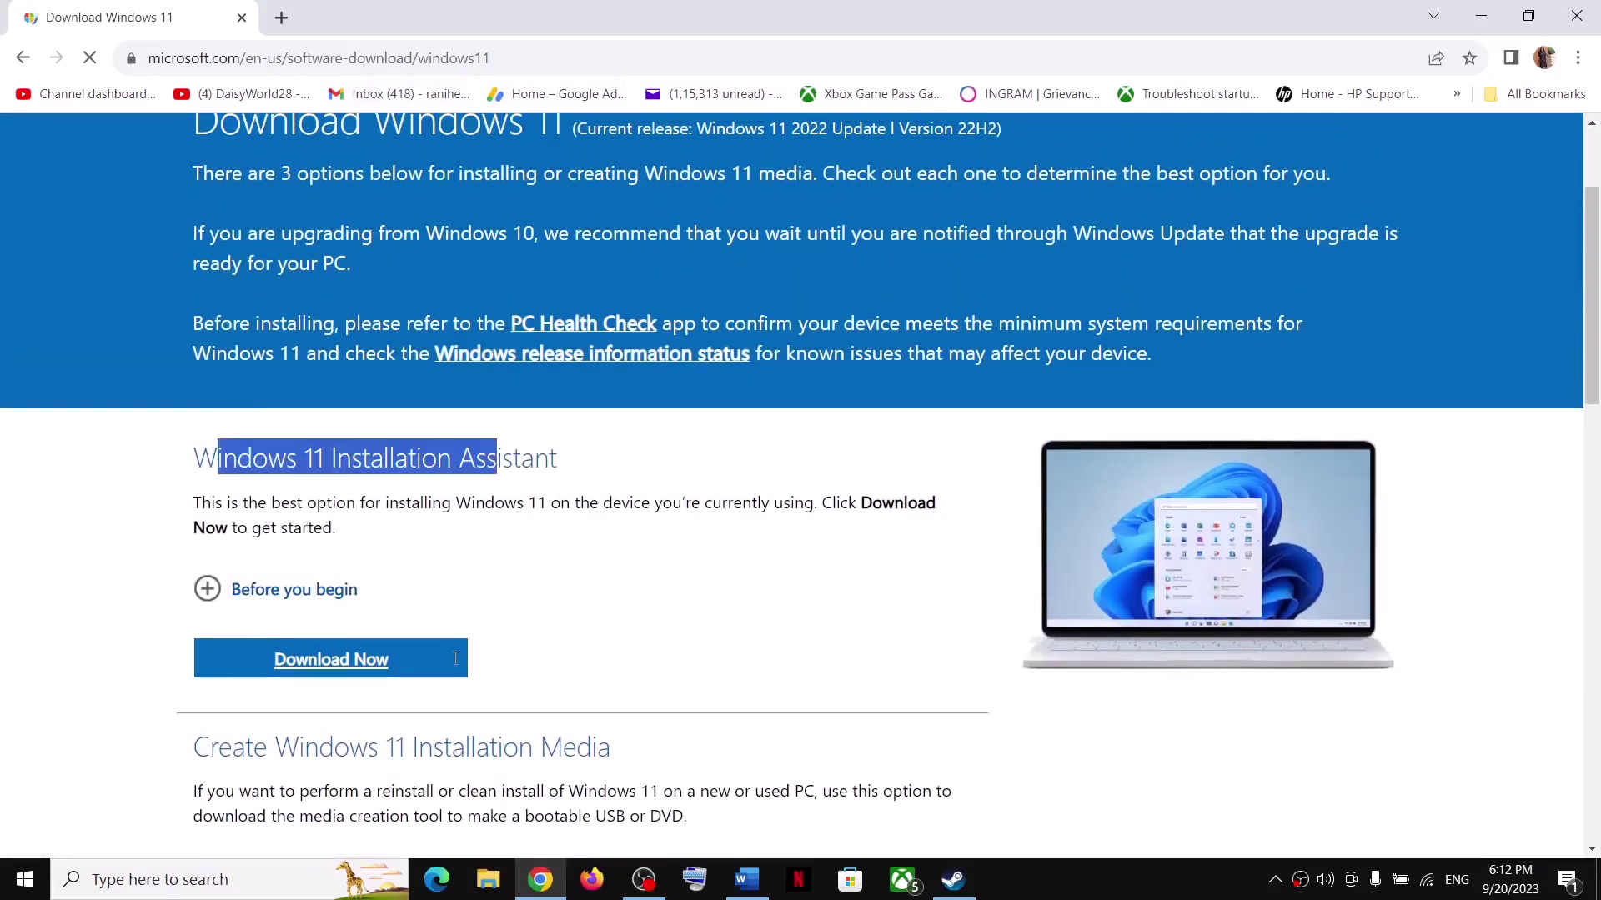
{"action": "left_click", "coordinate": [331, 659]}
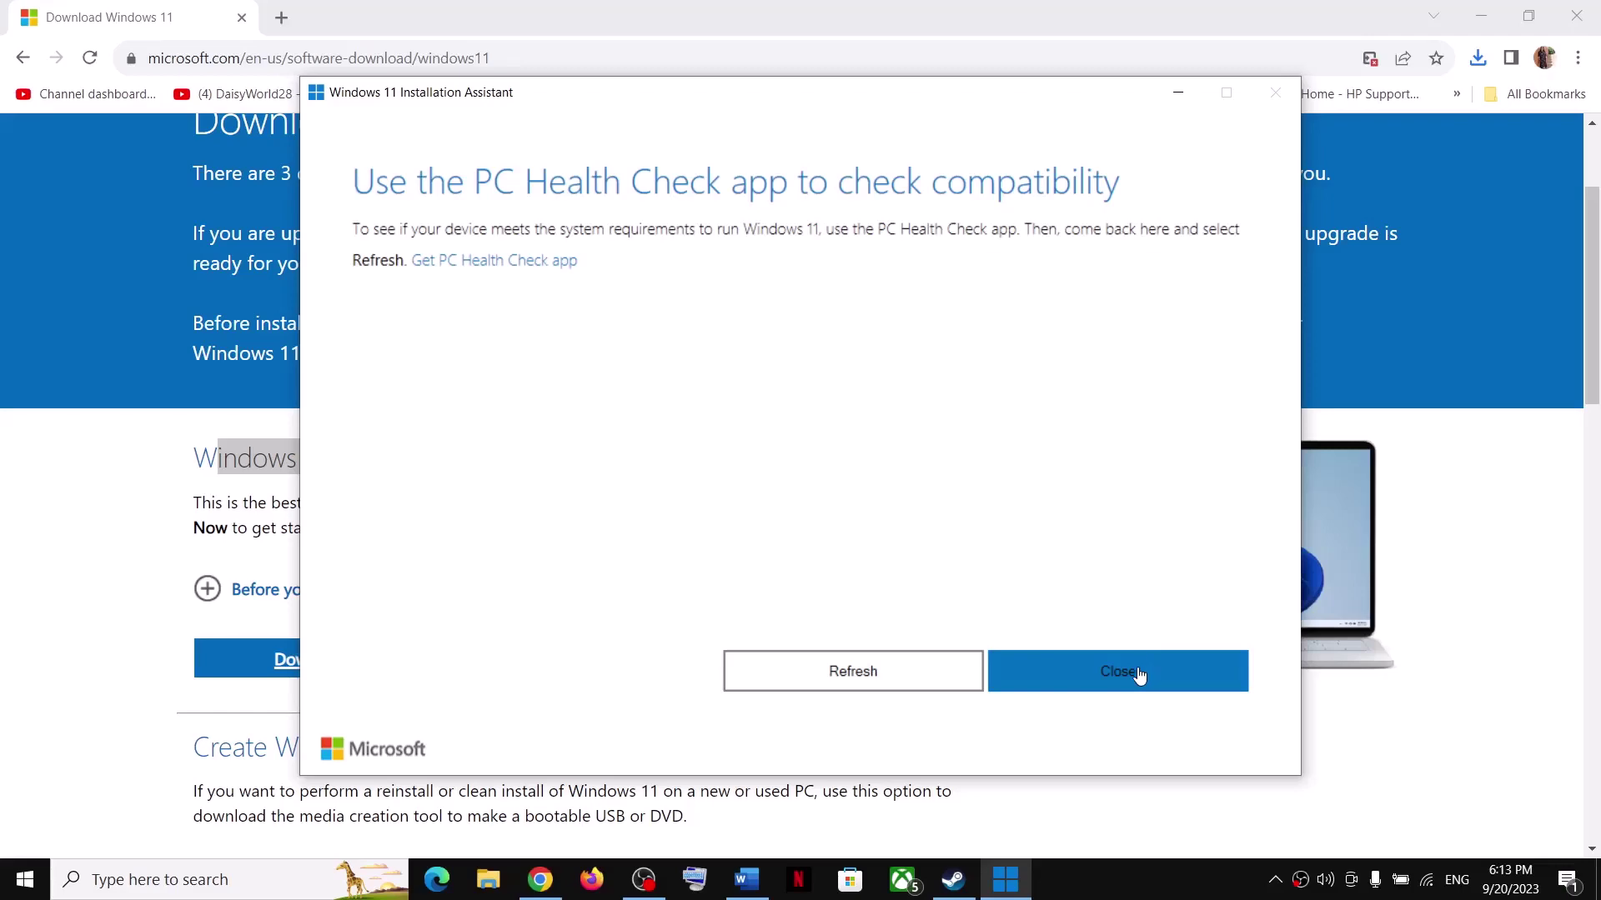
Step: Close the Windows 11 Installation Assistant window and switch back to the Word document
{"action": "left_click", "coordinate": [1110, 682]}
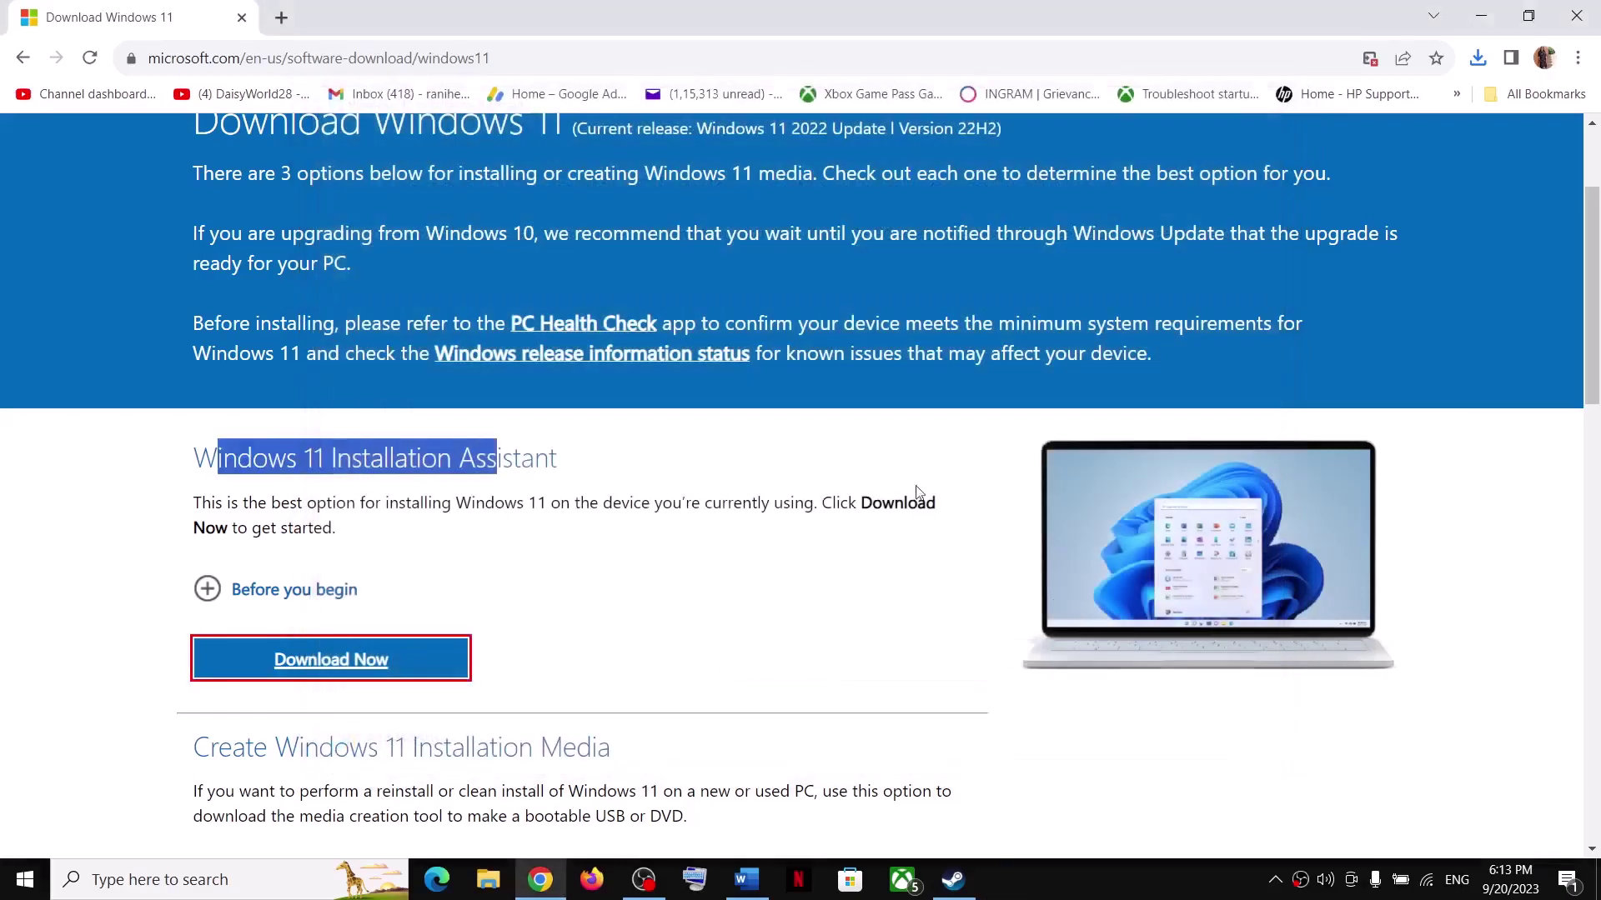
{"action": "key", "text": "alt+Tab"}
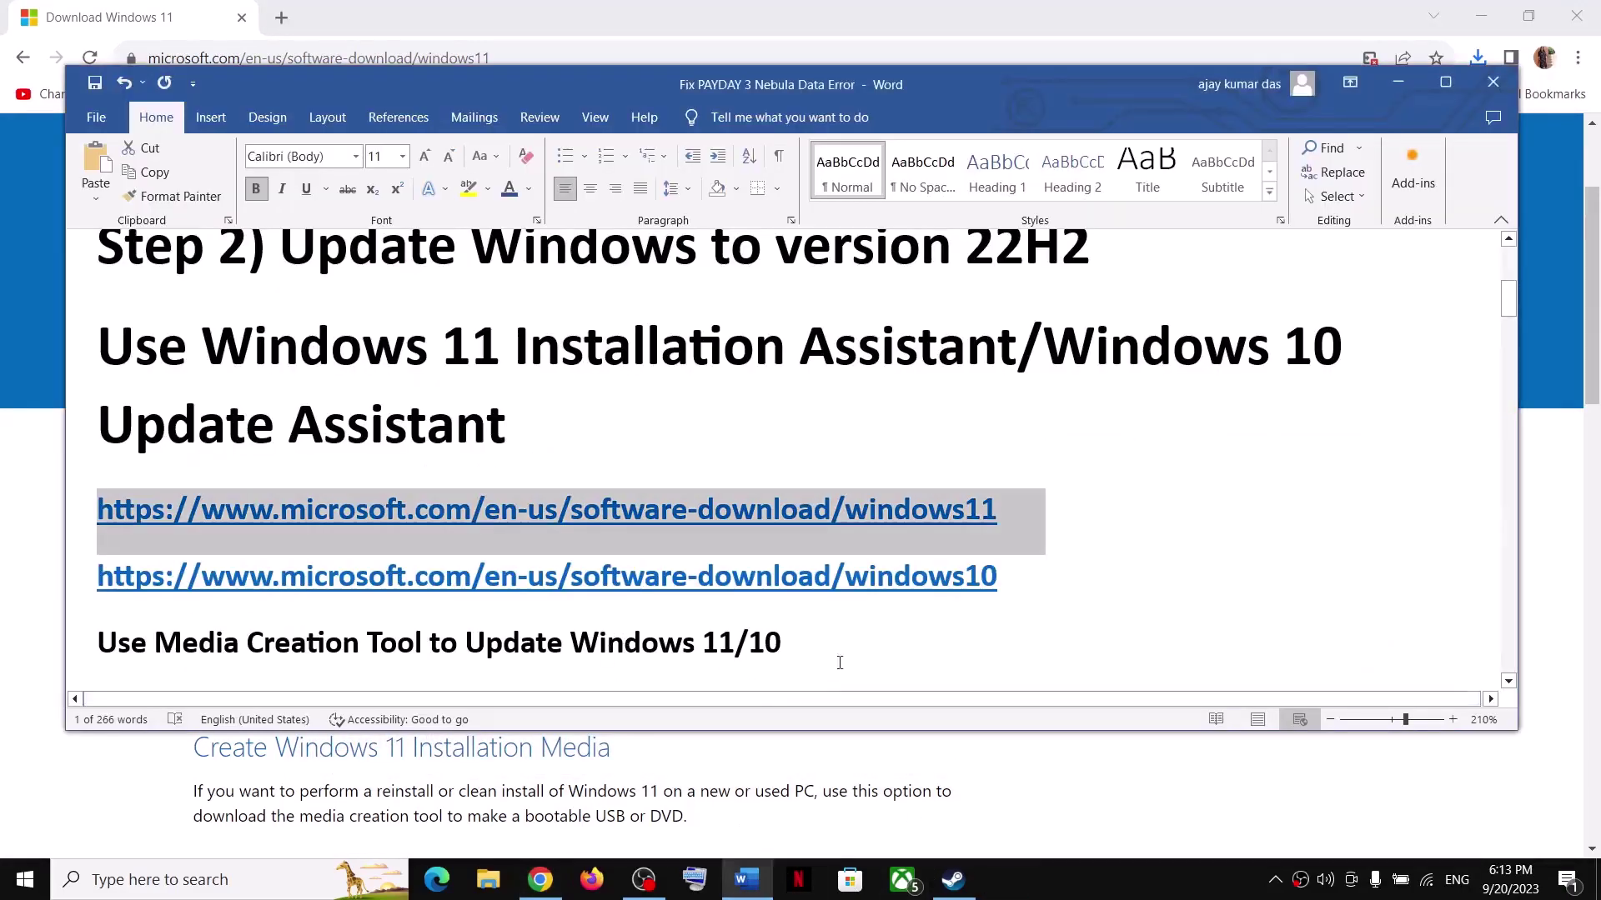
{"action": "left_click_drag", "start_coordinate": [1025, 576], "coordinate": [383, 595]}
{"action": "key", "text": "ctrl+c"}
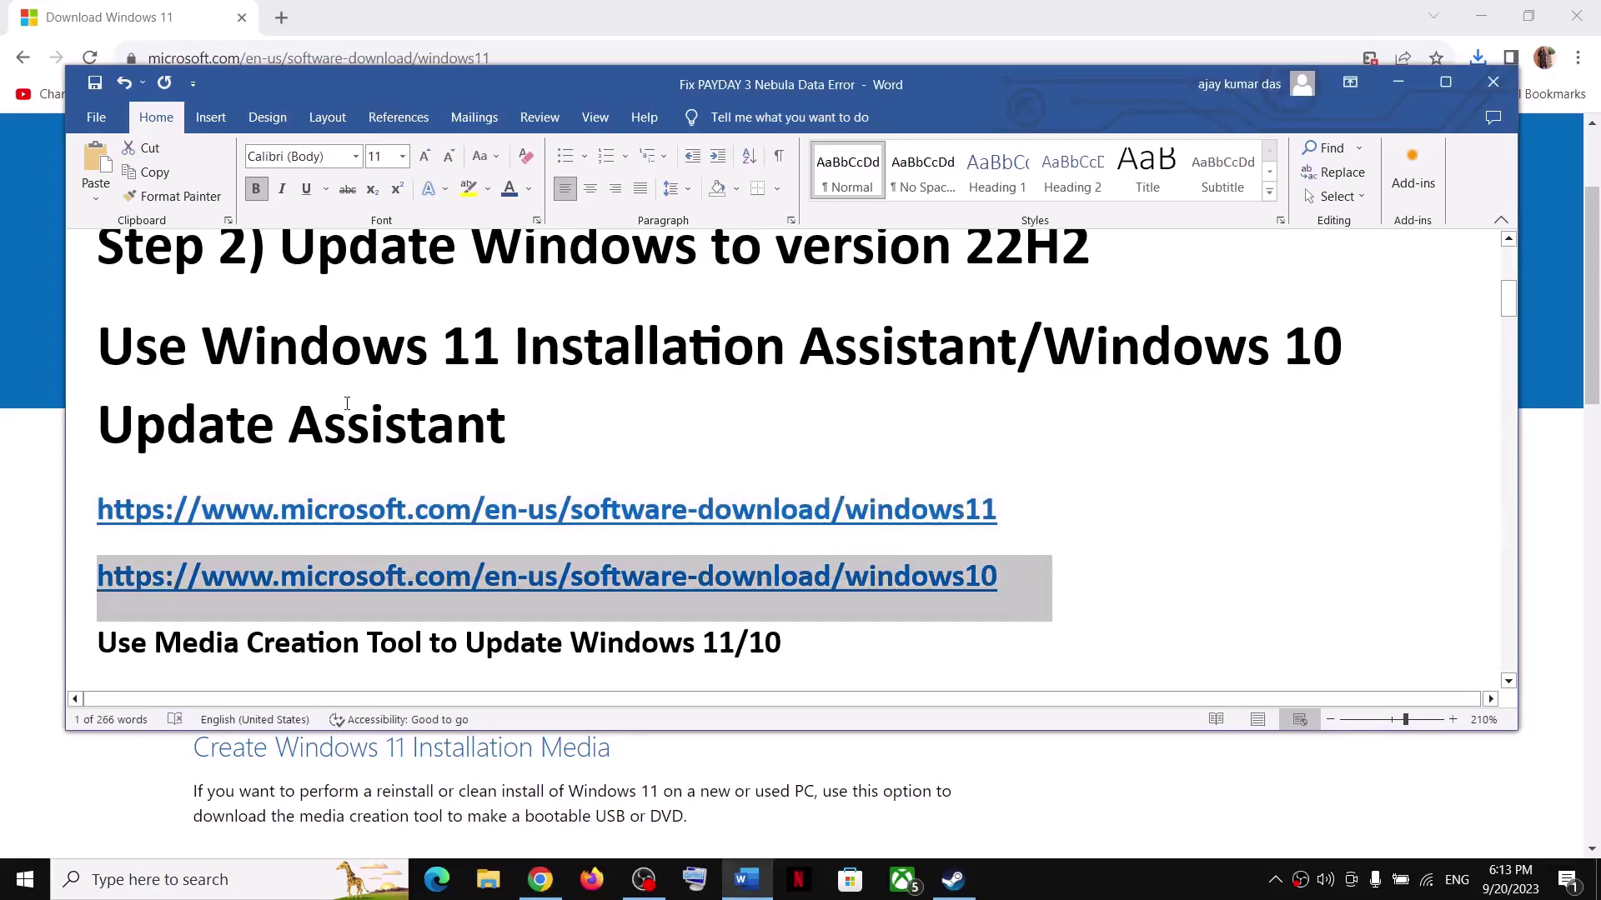
{"action": "left_click", "coordinate": [284, 48]}
{"action": "key", "text": "ctrl+v"}
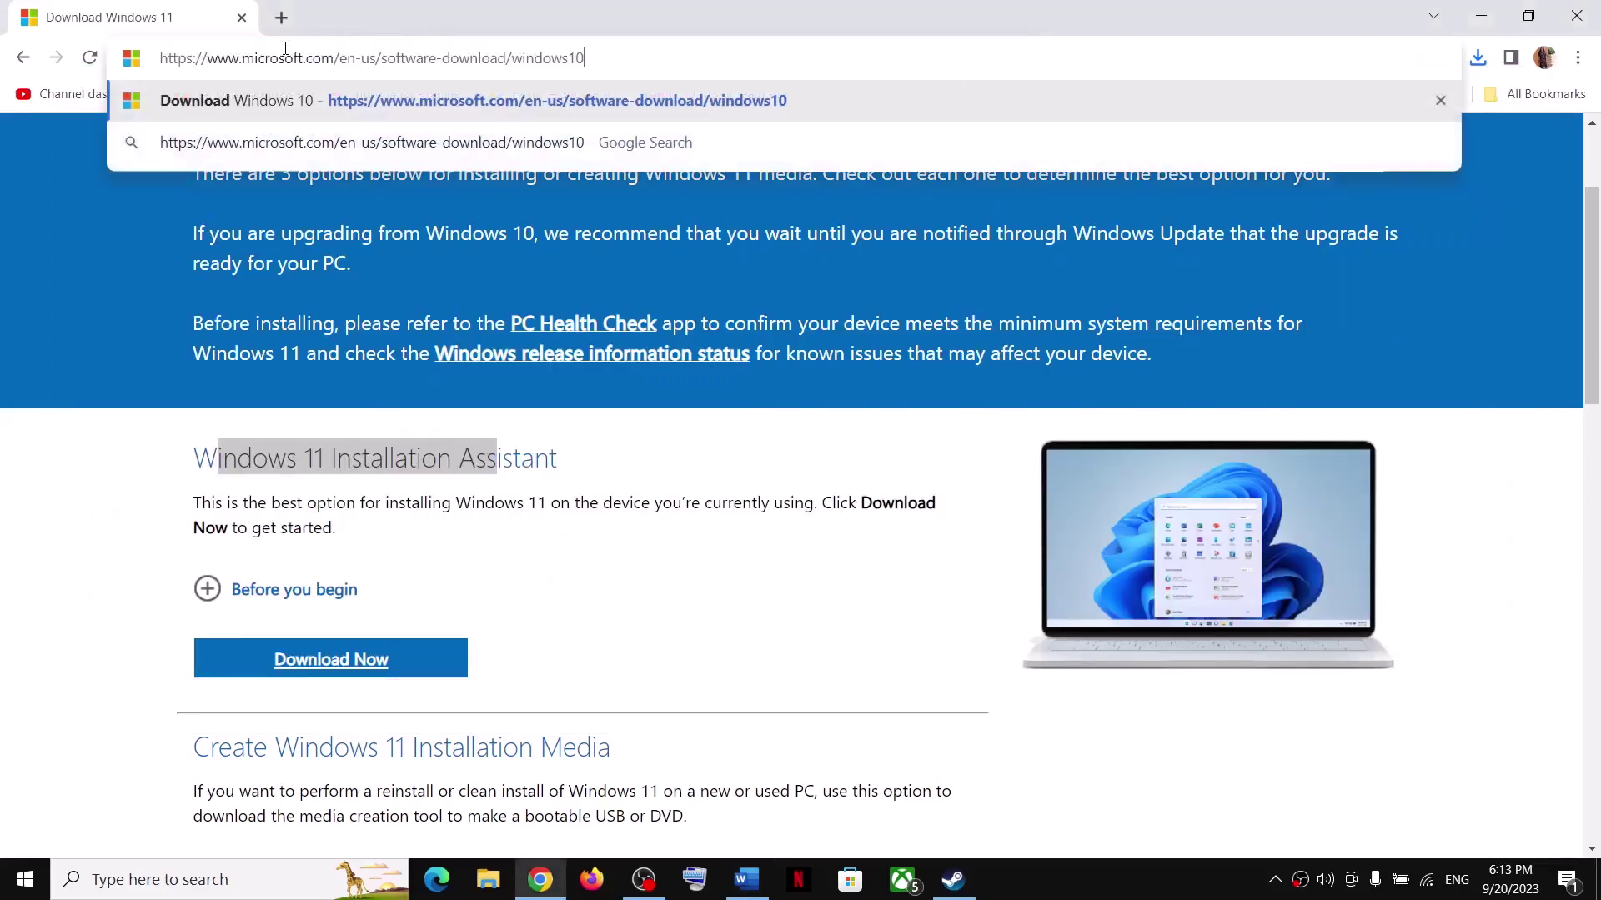
{"action": "key", "text": "Return"}
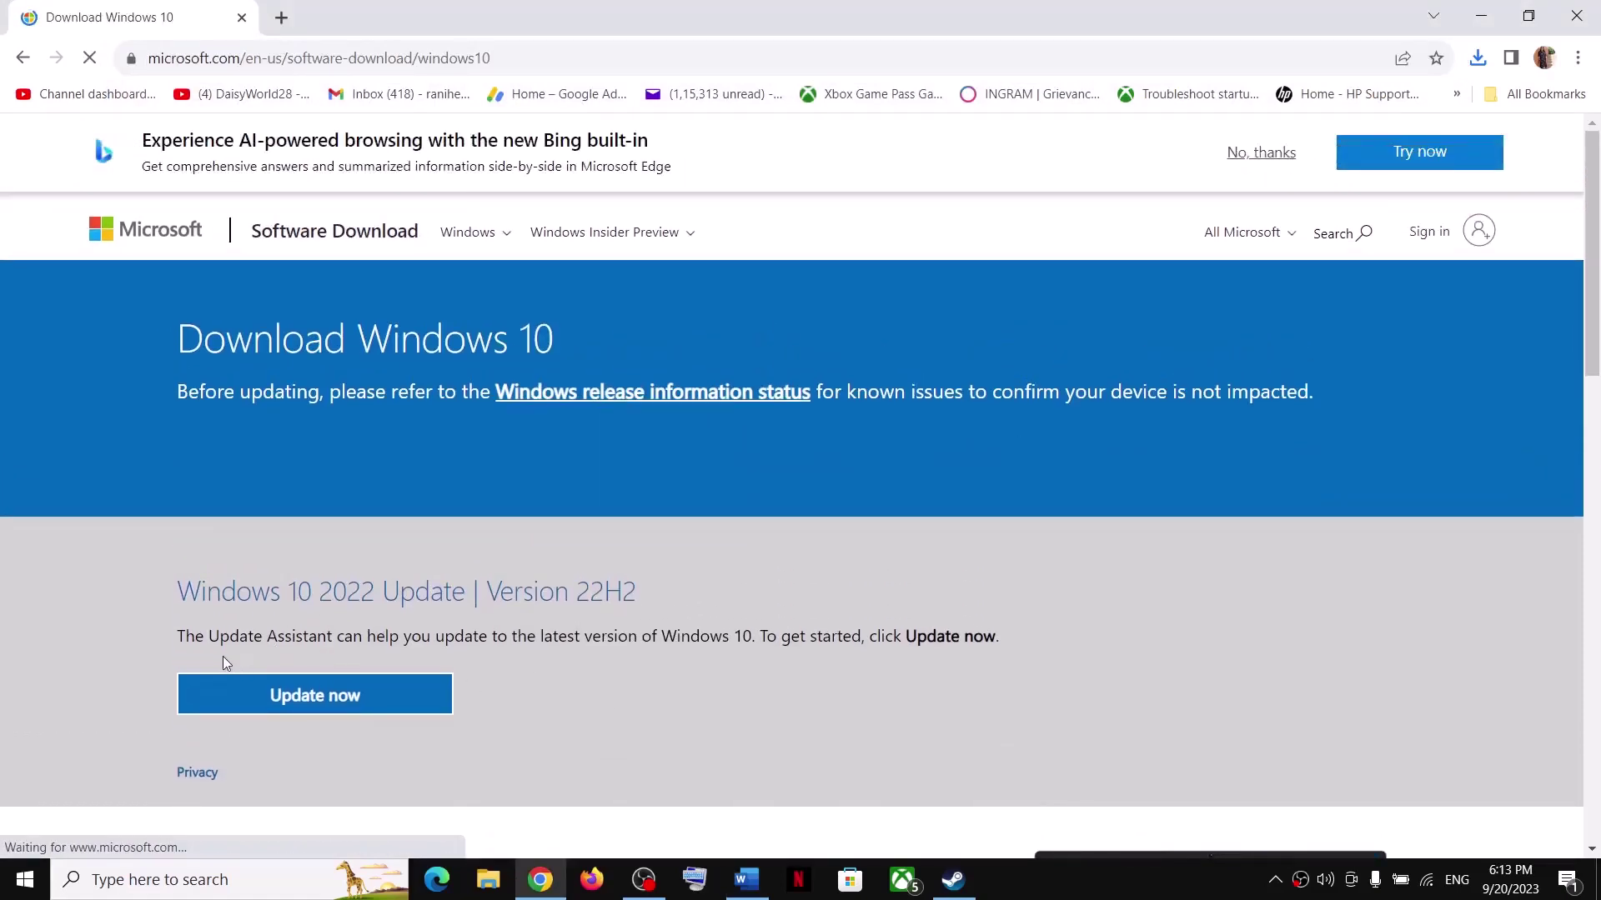
Step: Download the Windows 10 Update Assistant, then run Windows10Upgrade9252.exe and close its window
{"action": "left_click_drag", "start_coordinate": [209, 641], "coordinate": [327, 640]}
{"action": "left_click", "coordinate": [344, 682]}
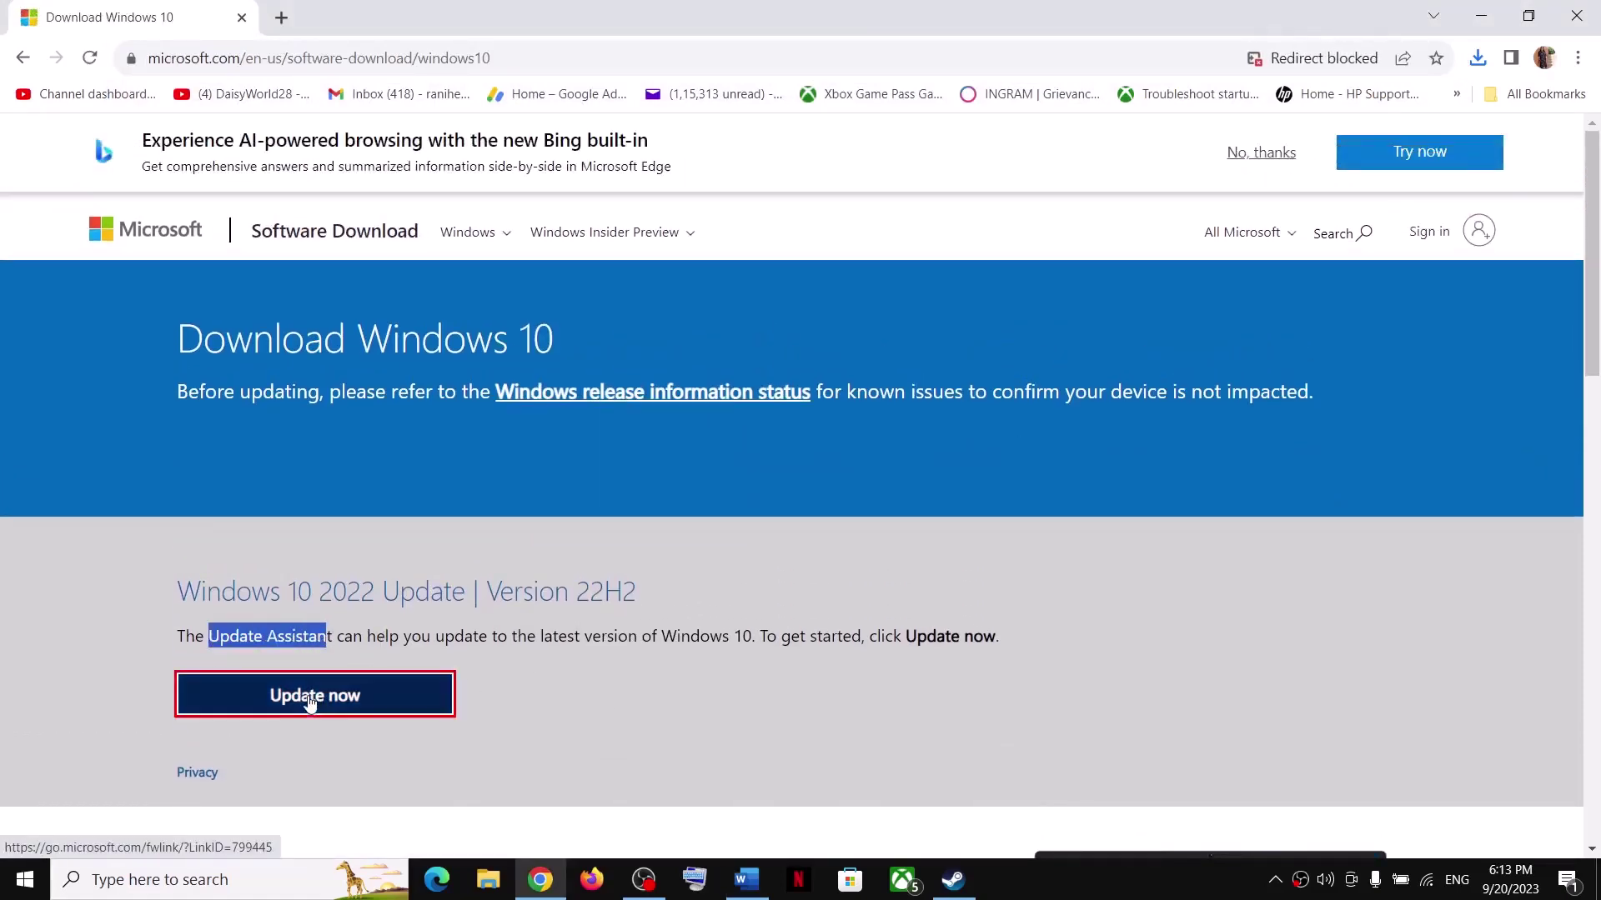
{"action": "left_click", "coordinate": [1478, 58]}
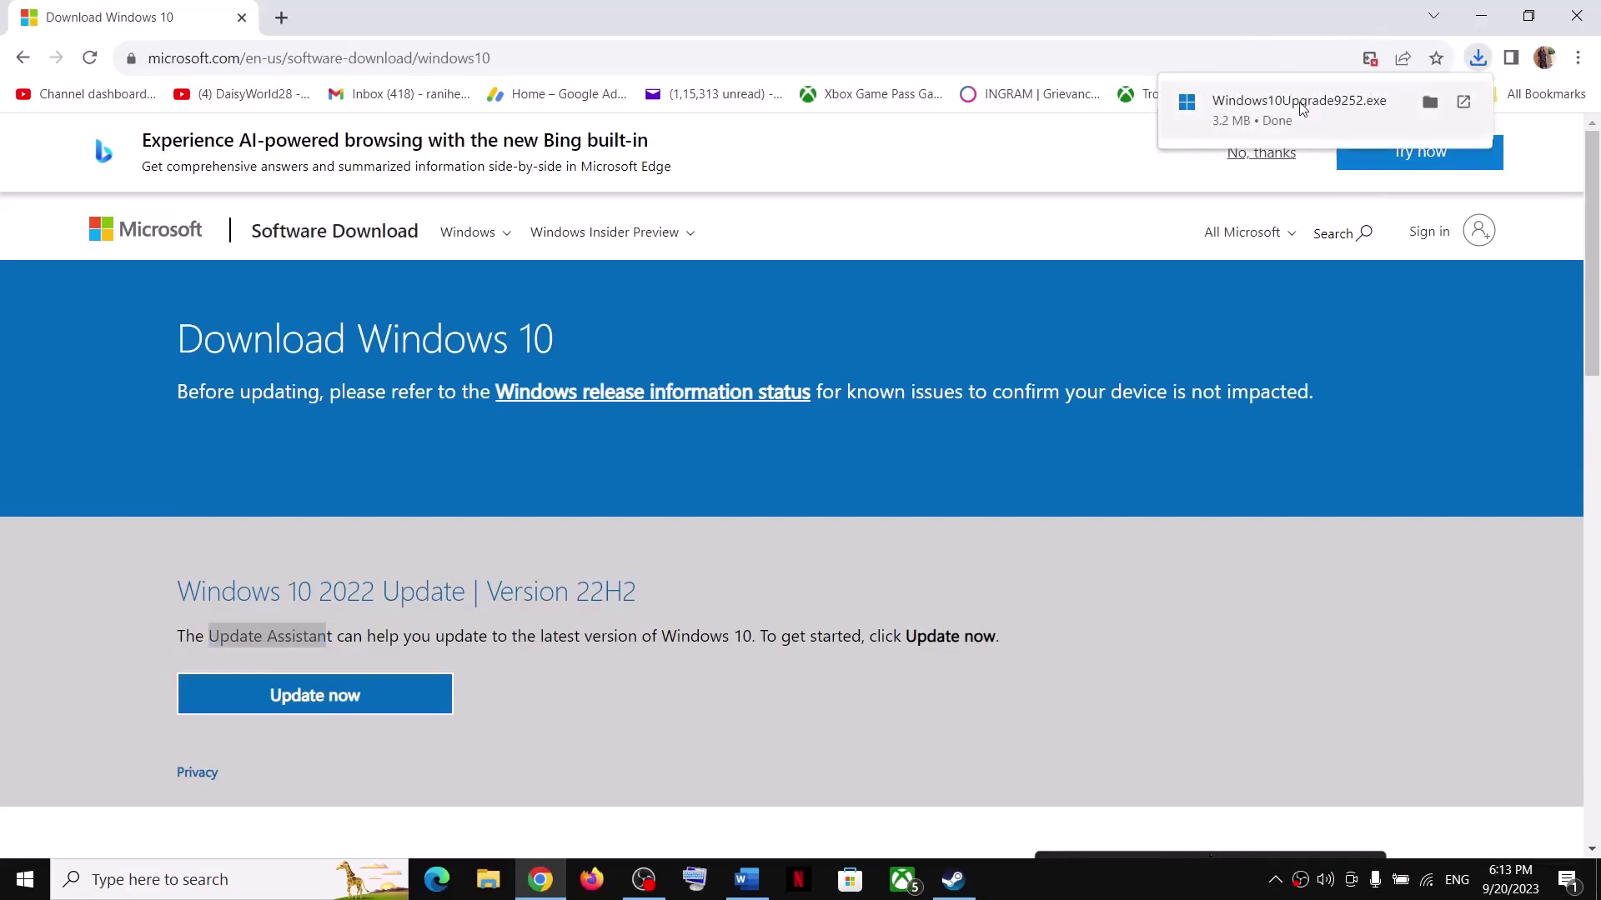
{"action": "left_click", "coordinate": [1264, 111]}
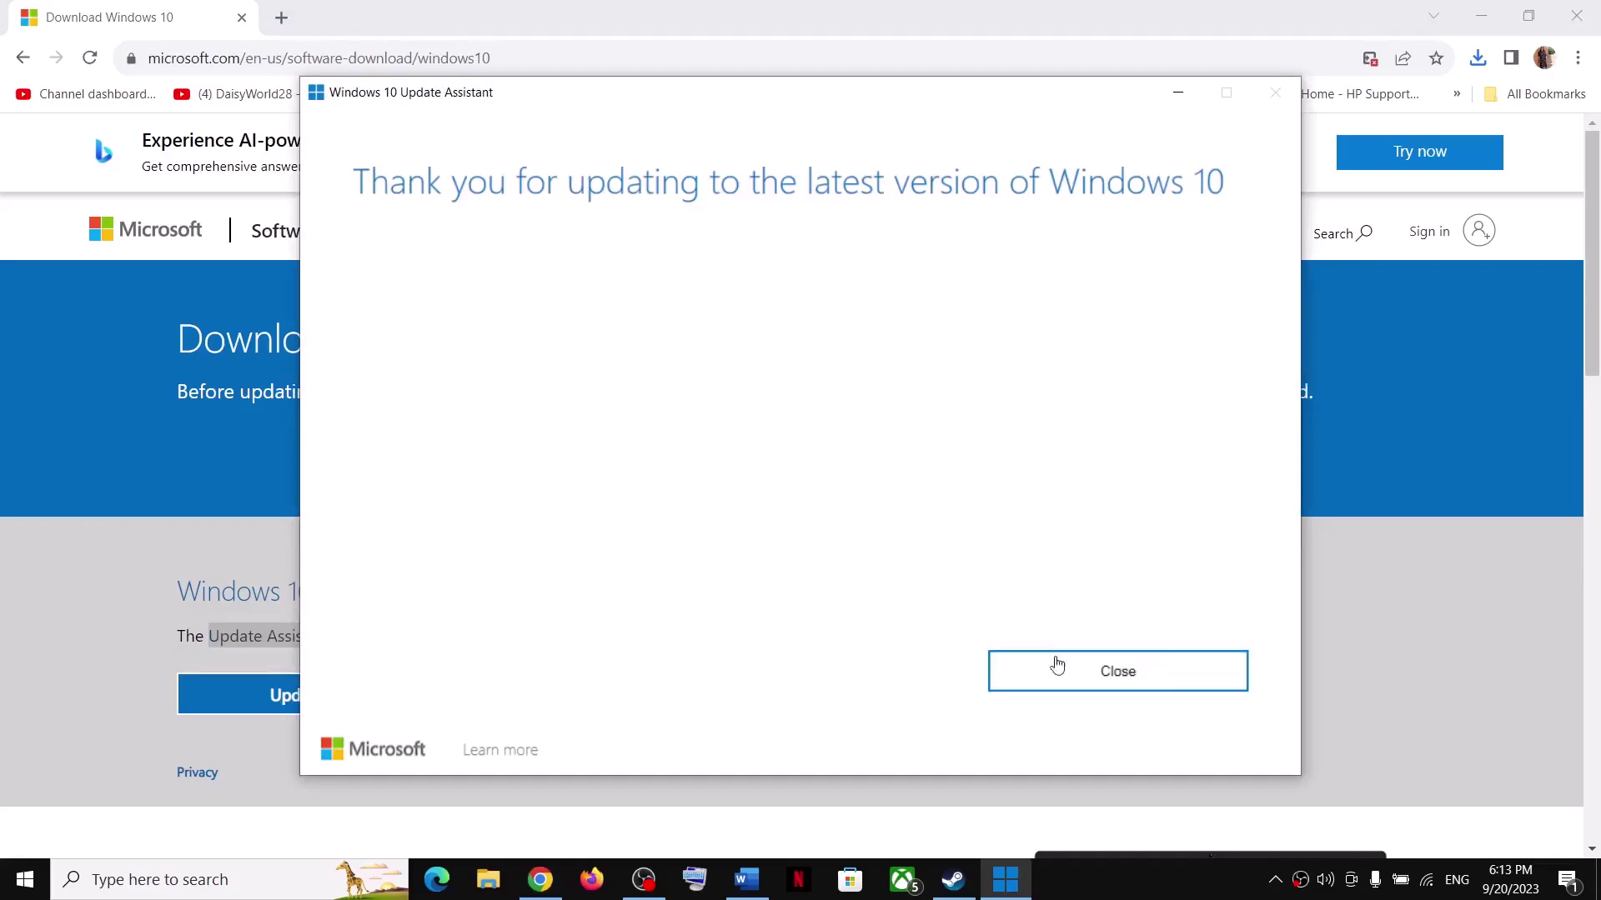
{"action": "left_click", "coordinate": [1095, 681]}
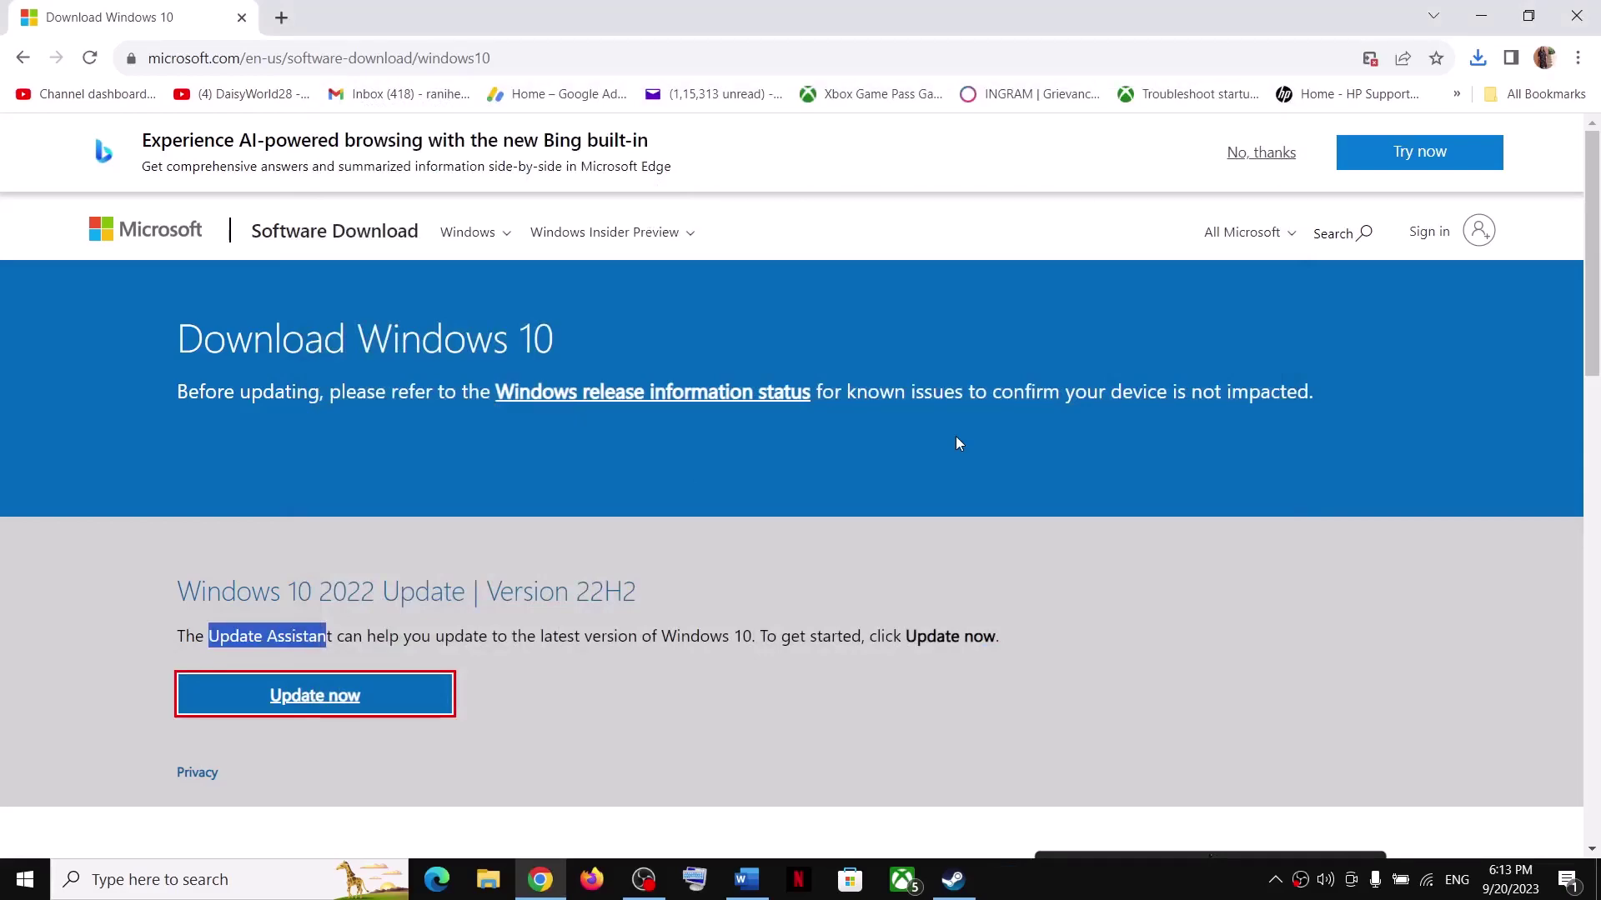
Step: Switch back to the Word document and highlight the Media Creation Tool to Update Windows 11/10 line below the download links
{"action": "left_click", "coordinate": [746, 880]}
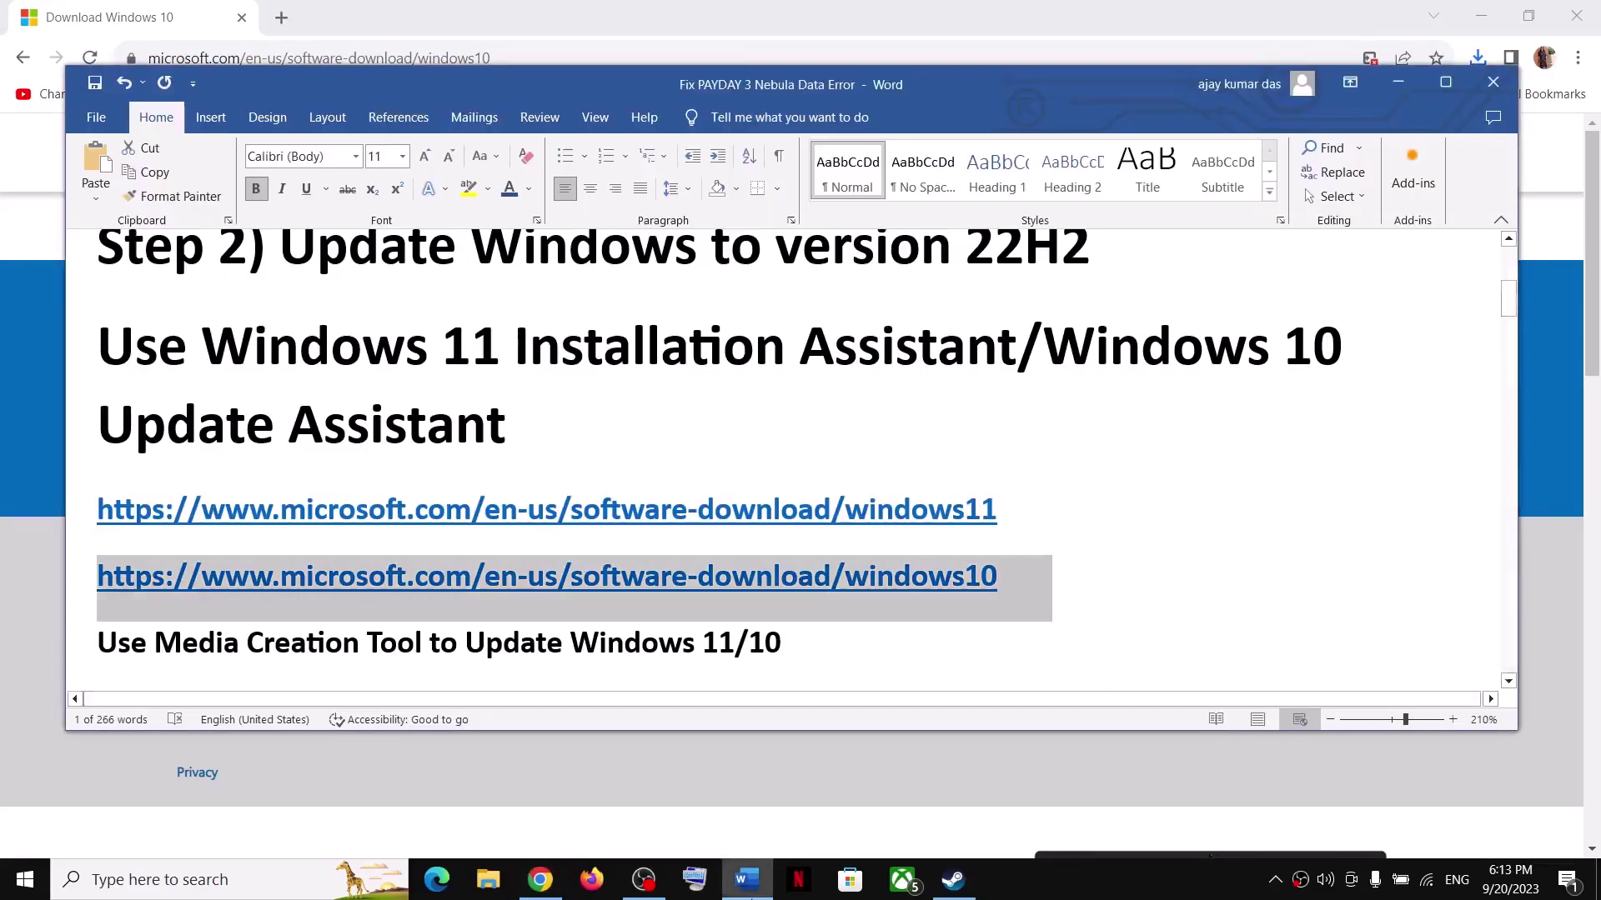
{"action": "scroll", "coordinate": [585, 604], "scroll_direction": "down", "scroll_amount": 2}
{"action": "scroll", "coordinate": [585, 604], "scroll_direction": "down", "scroll_amount": 2}
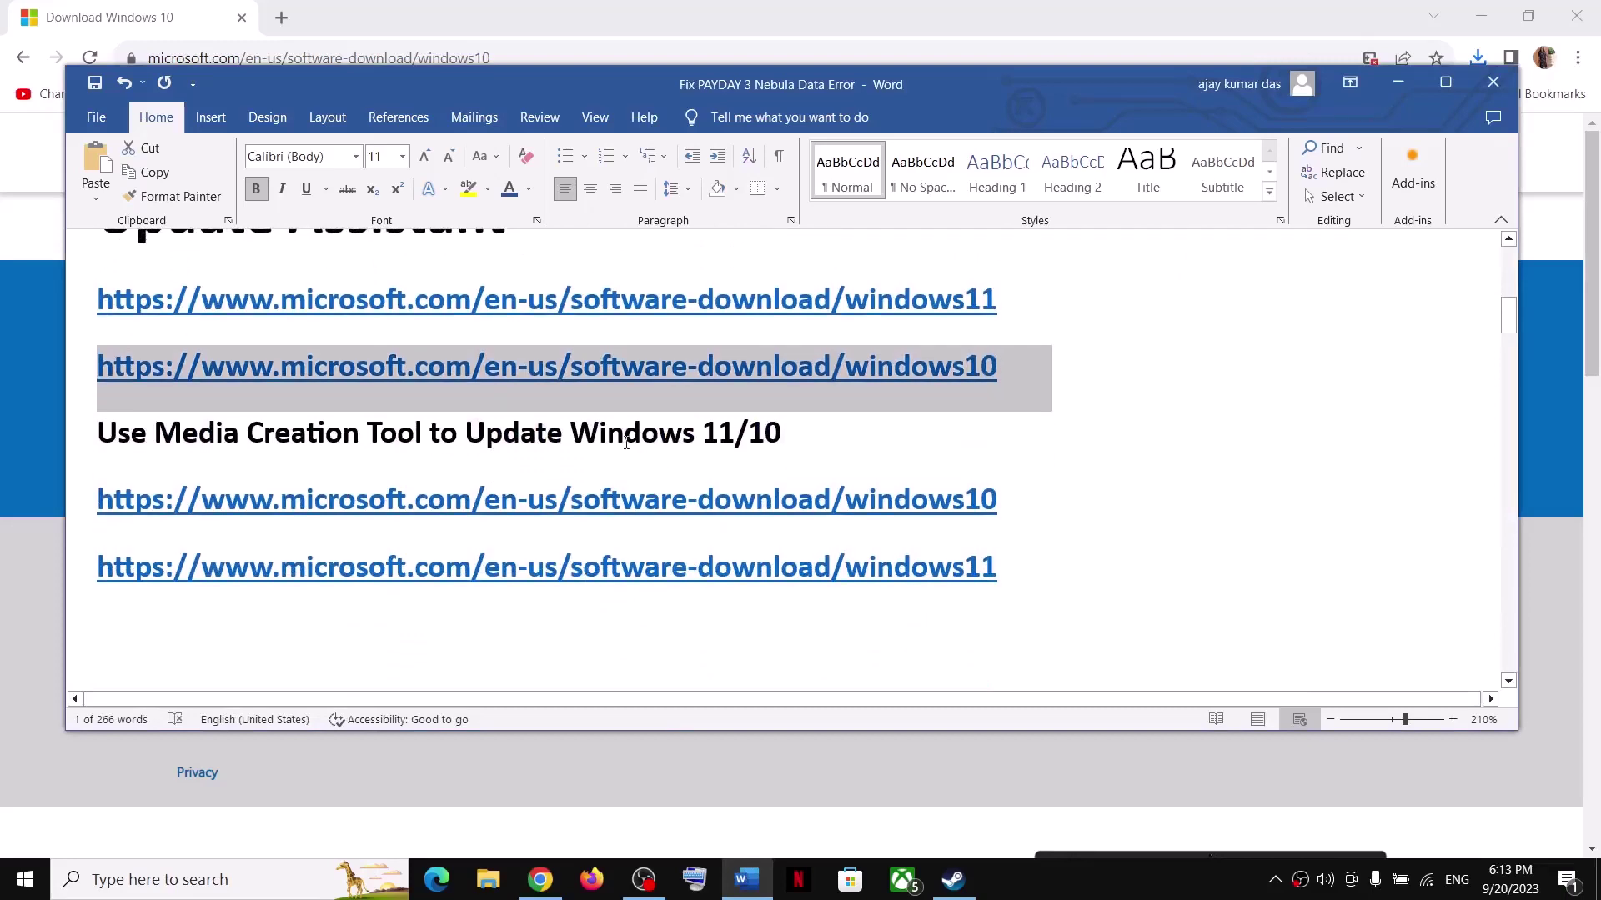
{"action": "left_click_drag", "start_coordinate": [415, 439], "coordinate": [734, 435]}
{"action": "left_click", "coordinate": [247, 433]}
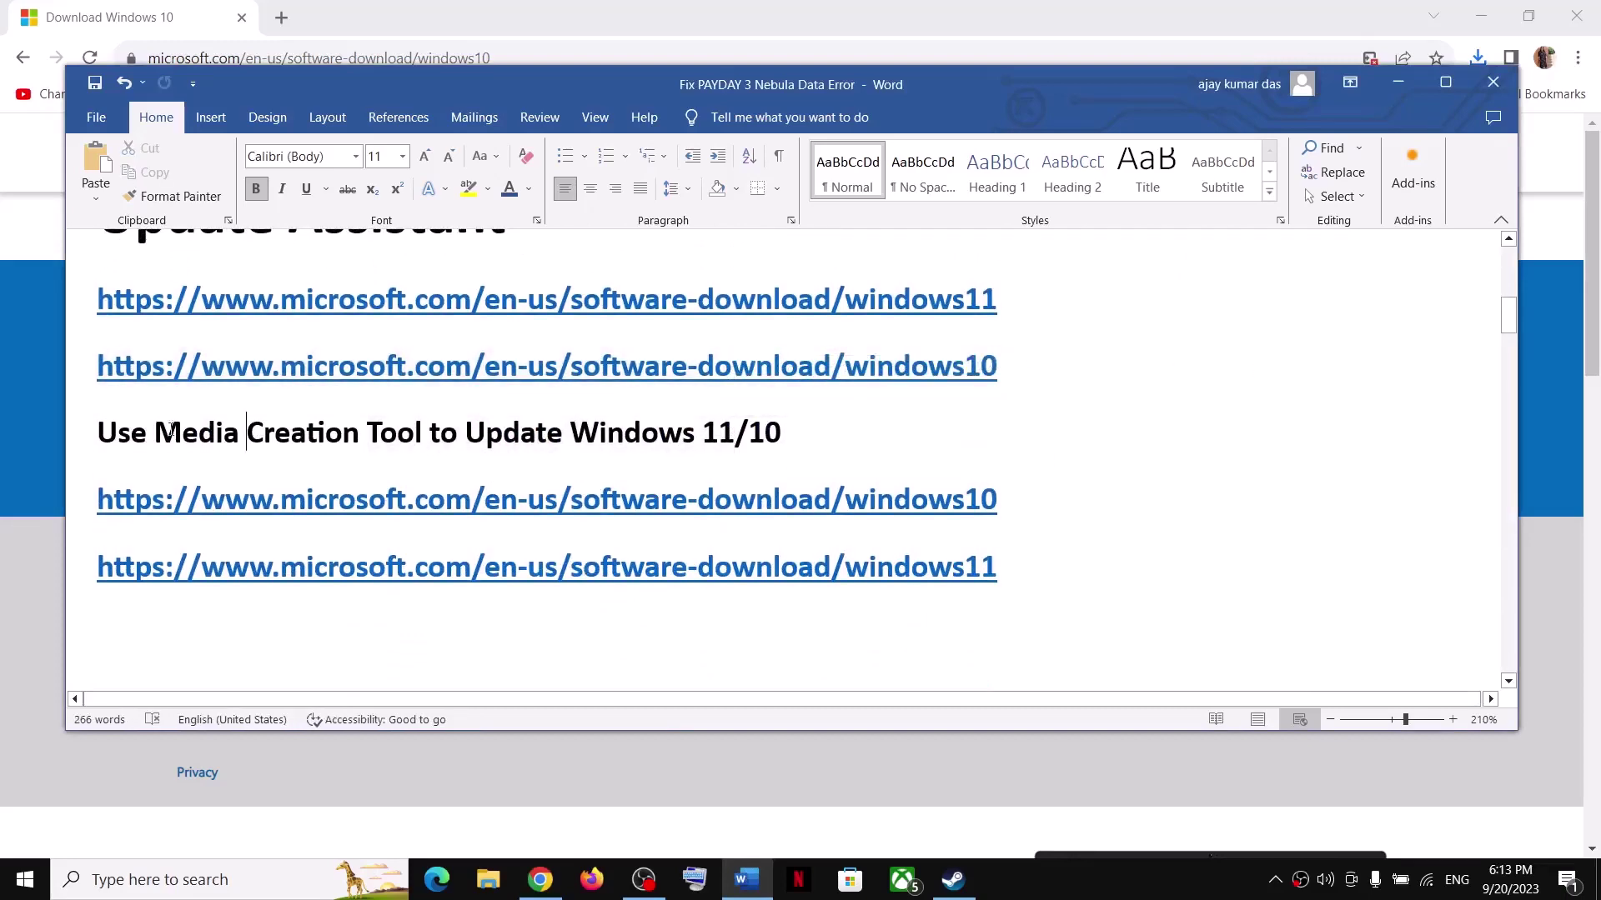
{"action": "key", "text": "ctrl+shift+Right"}
{"action": "key", "text": "ctrl+shift+Right"}
{"action": "key", "text": "ctrl+shift+Right"}
{"action": "key", "text": "ctrl+shift+Right"}
{"action": "key", "text": "ctrl+shift+Right"}
{"action": "key", "text": "ctrl+shift+Right"}
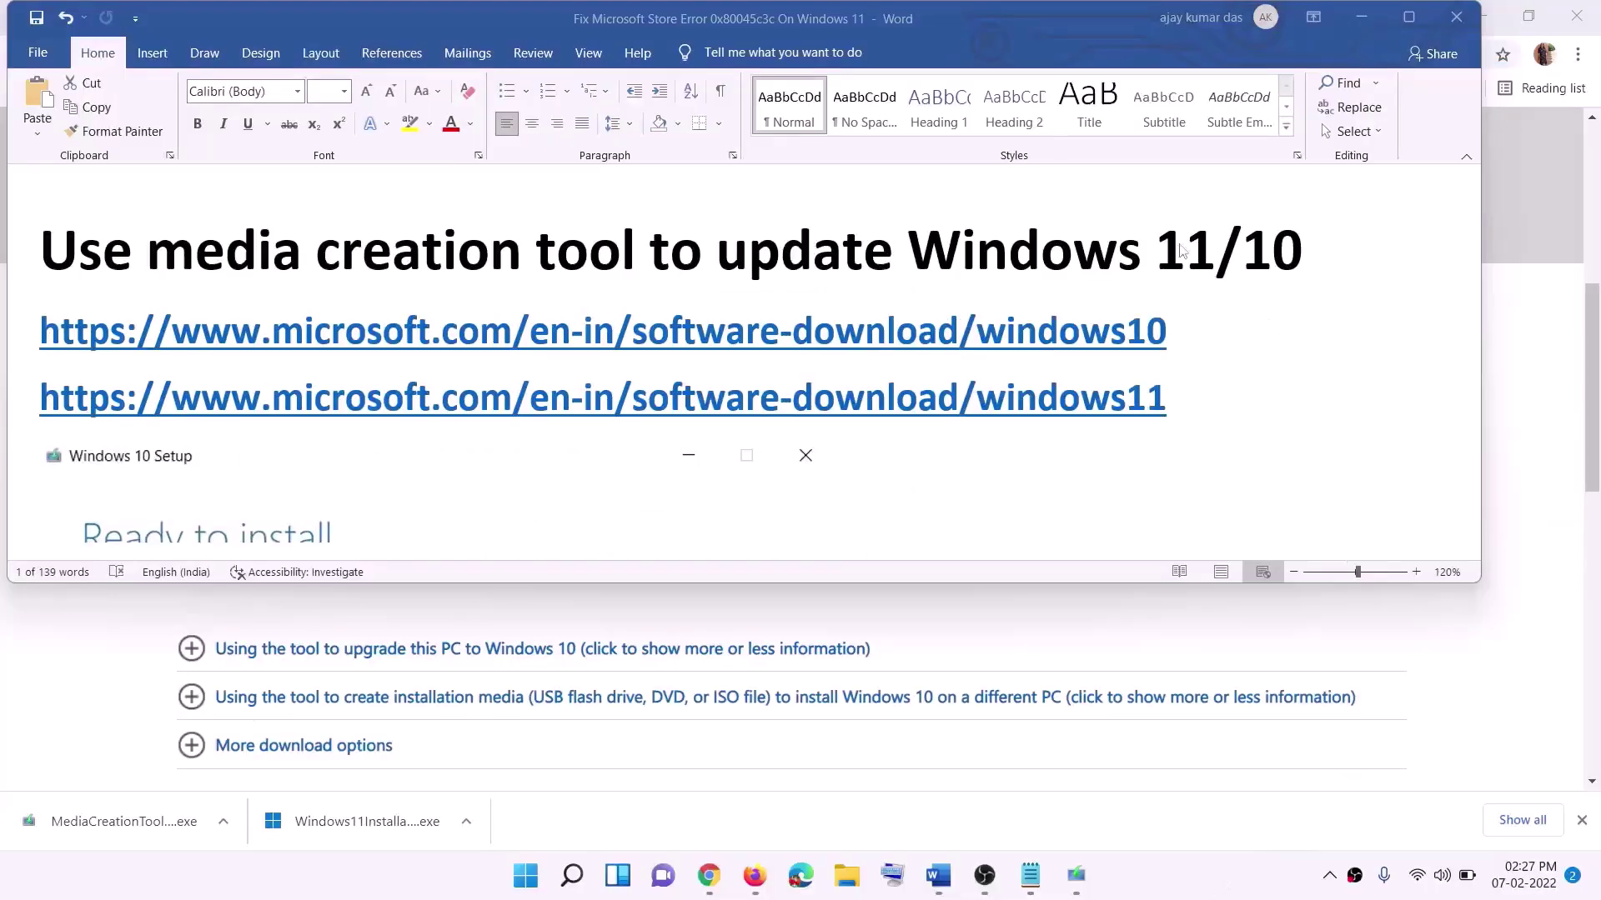
Step: Highlight the Windows 10 link and the Windows 11 link under the media creation tool heading in the document
{"action": "key", "text": "alt+Tab"}
{"action": "triple_click", "coordinate": [1189, 330]}
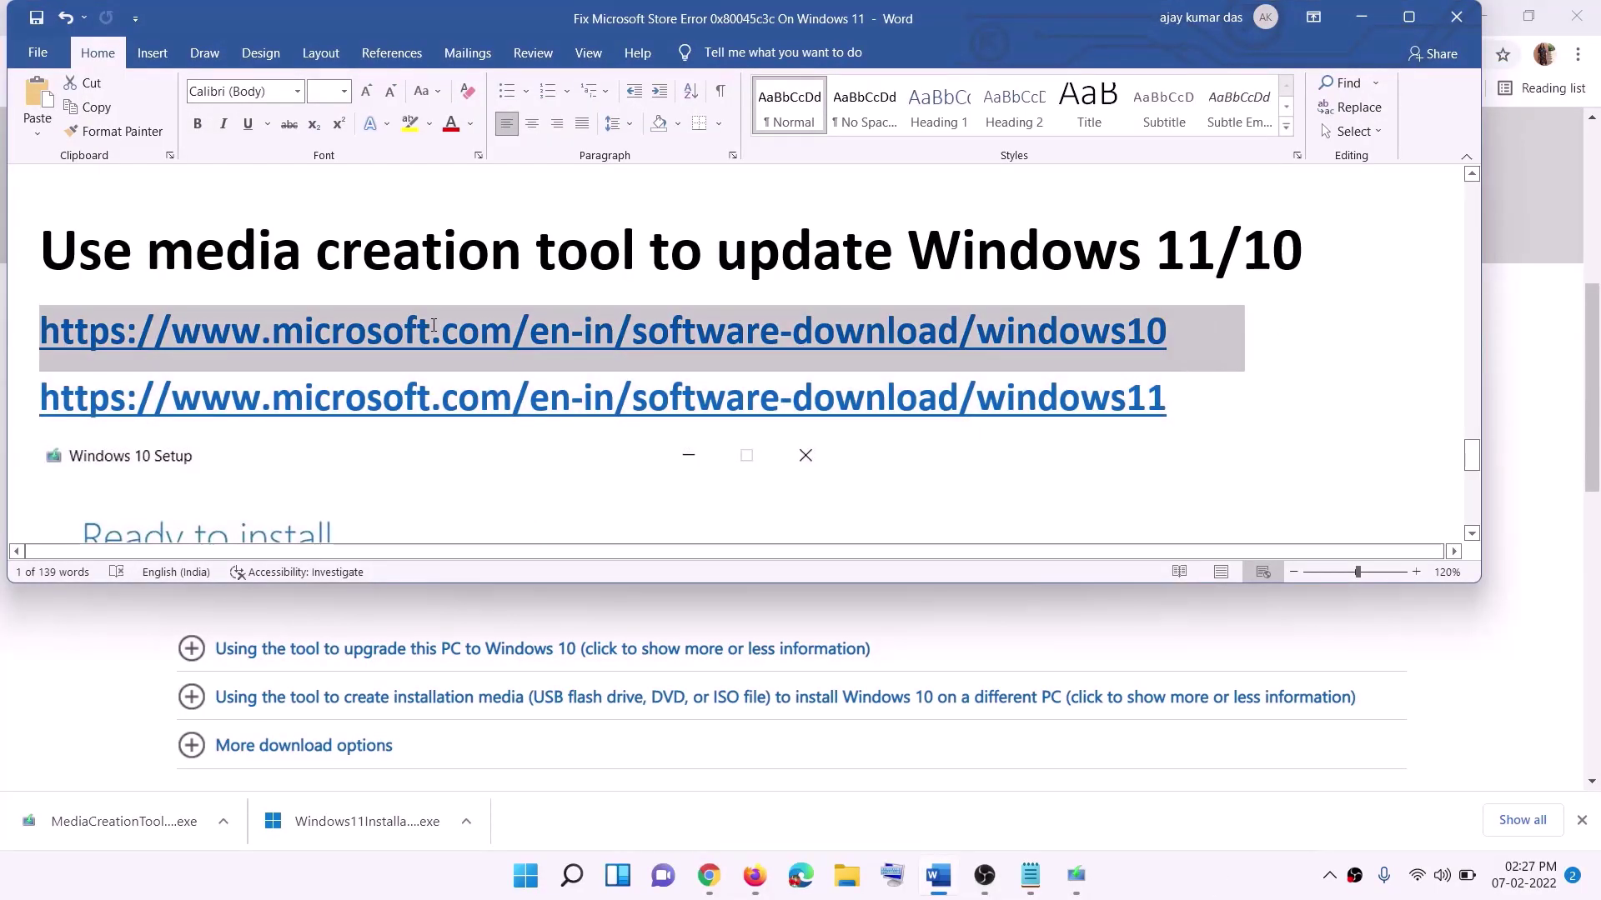
{"action": "triple_click", "coordinate": [1190, 401]}
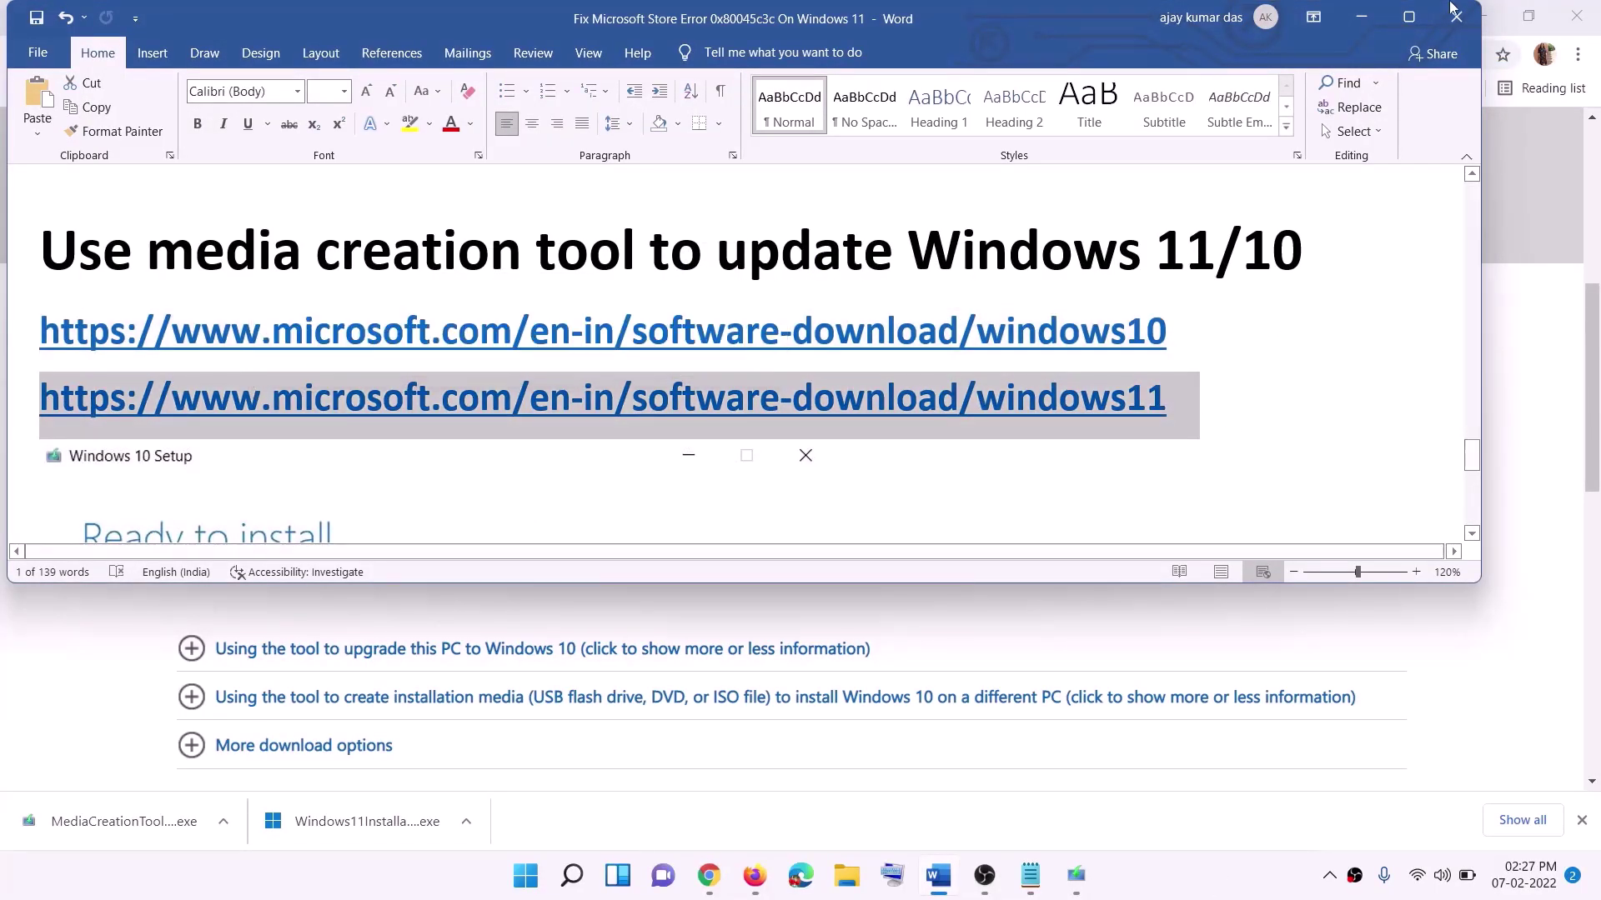
Step: Minimize Word and download the media creation tool from the Create Windows 10 installation media section of the Microsoft page
{"action": "left_click", "coordinate": [1362, 18]}
{"action": "scroll", "coordinate": [663, 365], "scroll_direction": "up", "scroll_amount": 7}
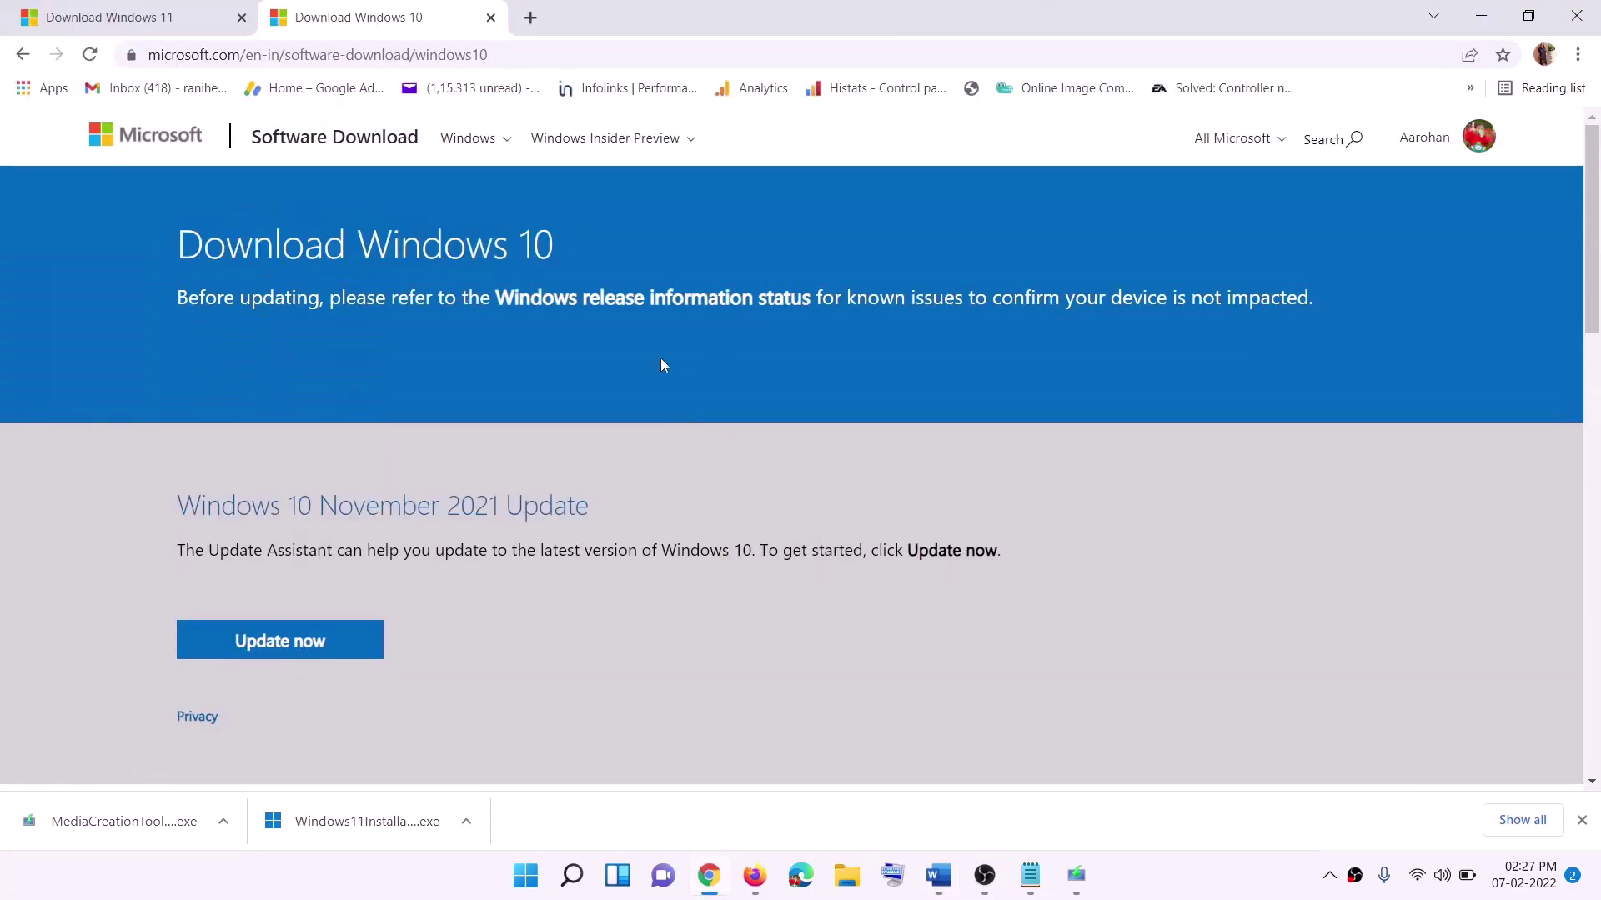
{"action": "scroll", "coordinate": [535, 459], "scroll_direction": "down", "scroll_amount": 5}
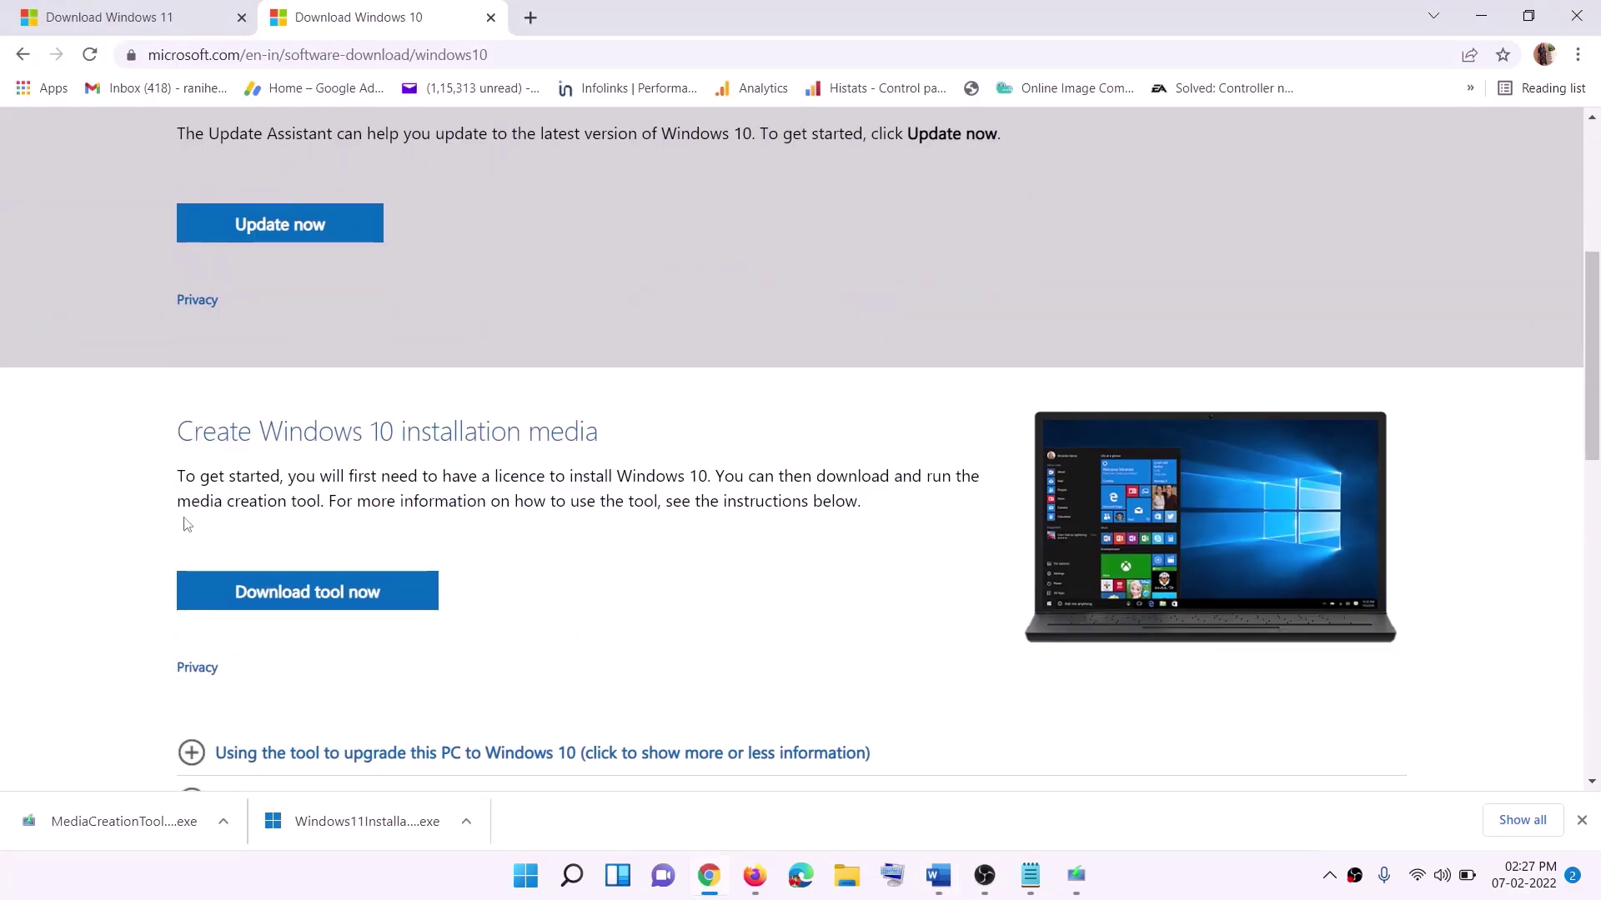
{"action": "left_click_drag", "start_coordinate": [190, 500], "coordinate": [358, 500]}
{"action": "scroll", "coordinate": [347, 395], "scroll_direction": "down", "scroll_amount": 3}
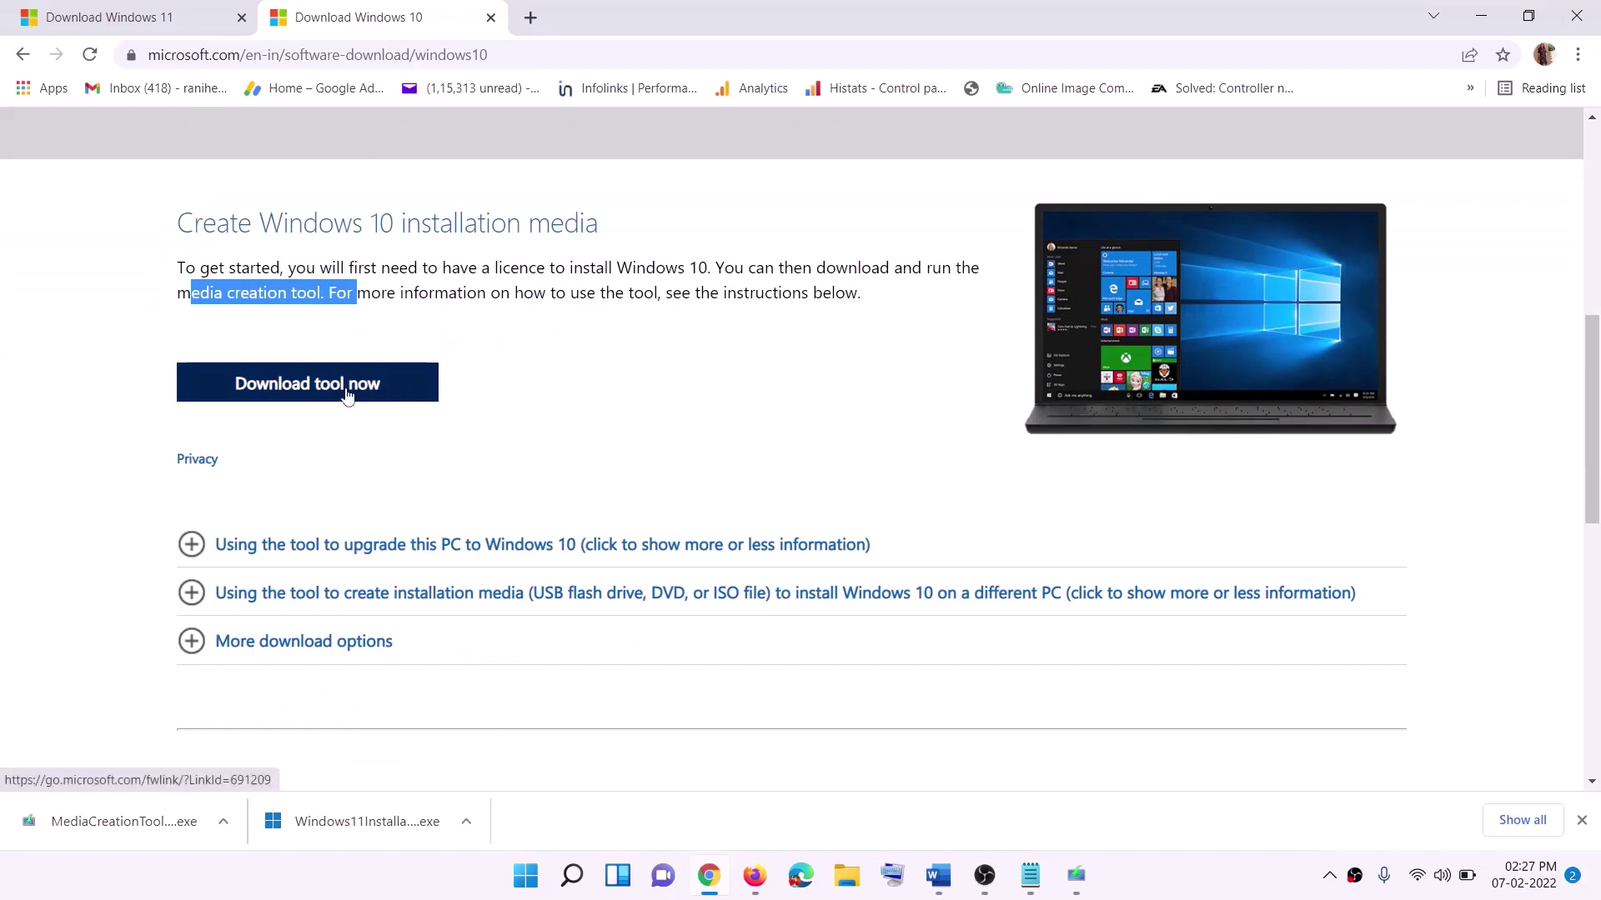
{"action": "left_click", "coordinate": [296, 399]}
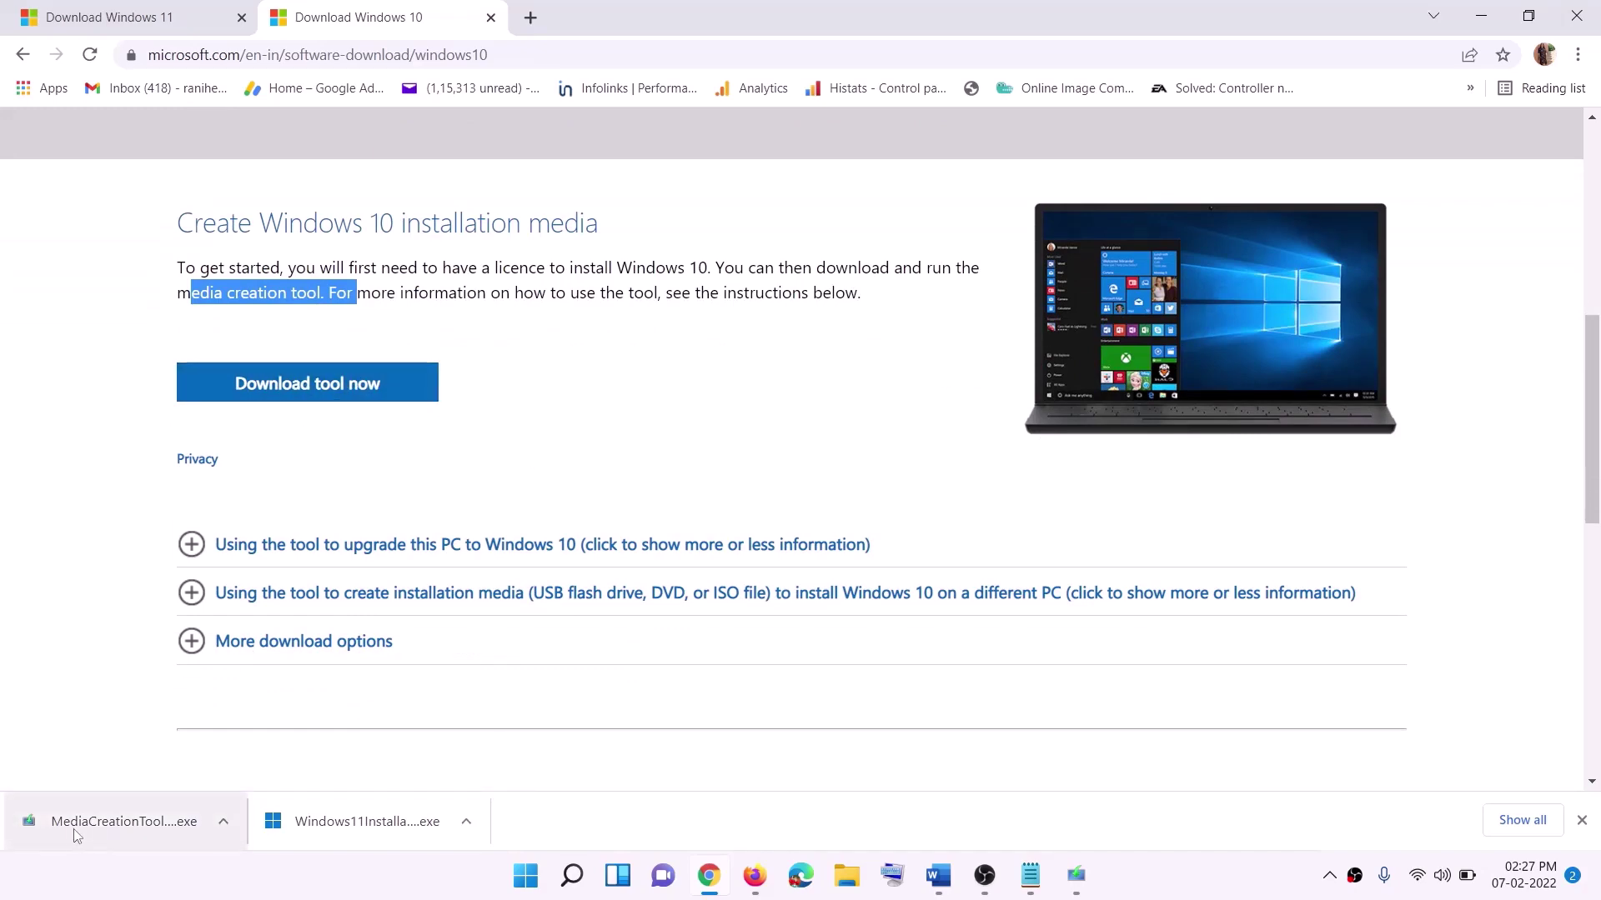
Step: Open Windows 10 Setup, accept the license terms and start the download with Upgrade this PC now
{"action": "left_click", "coordinate": [1093, 890]}
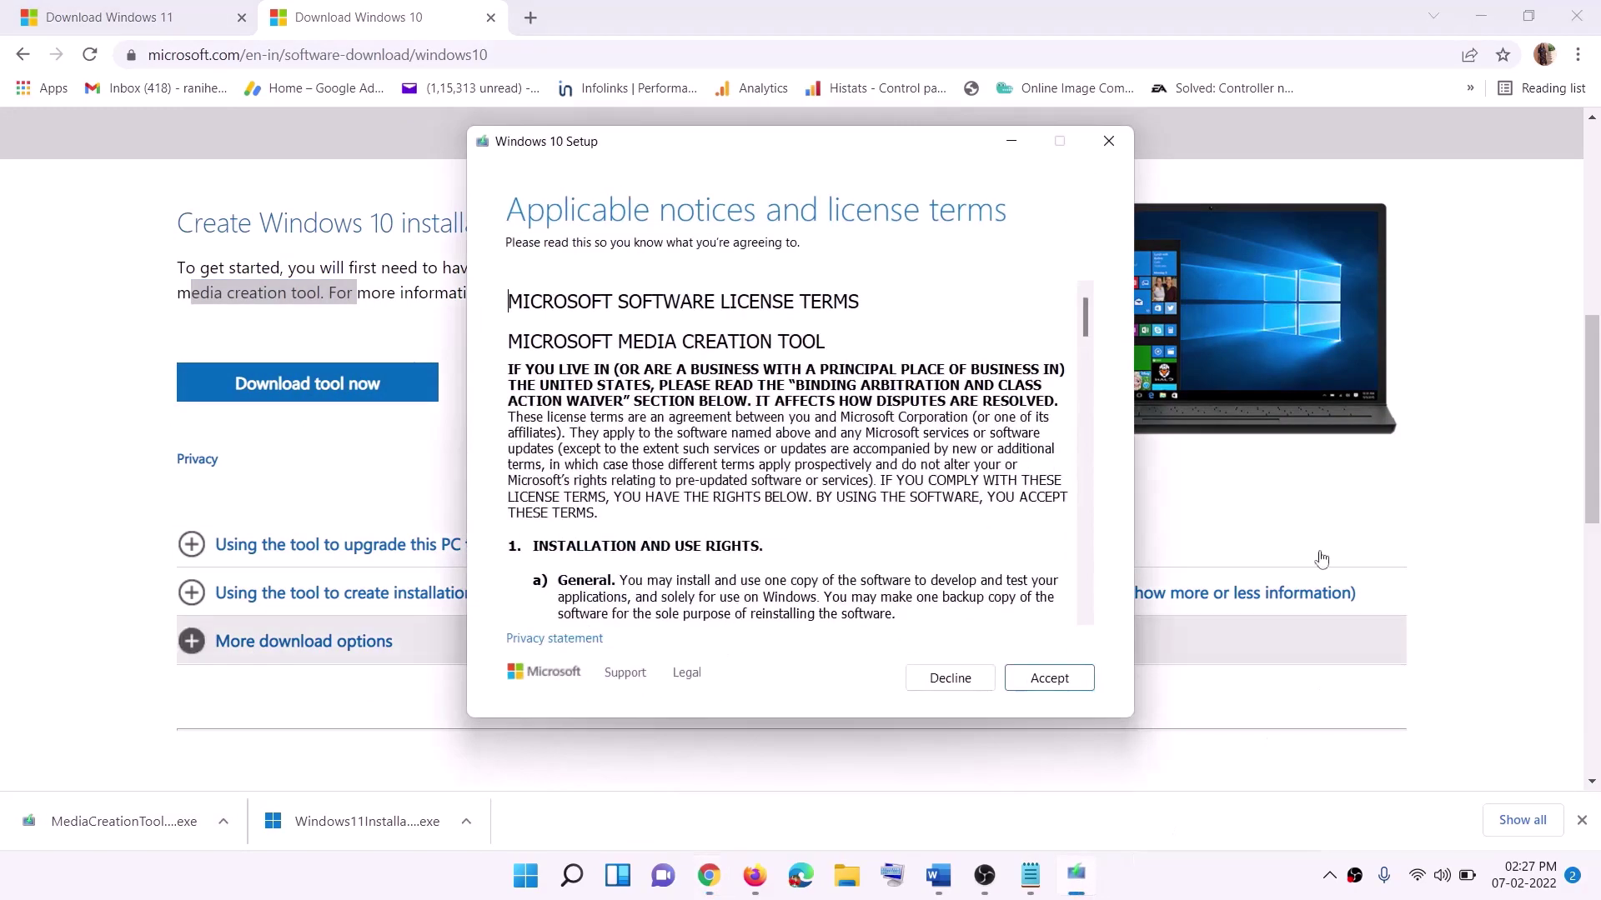
{"action": "left_click", "coordinate": [1040, 682]}
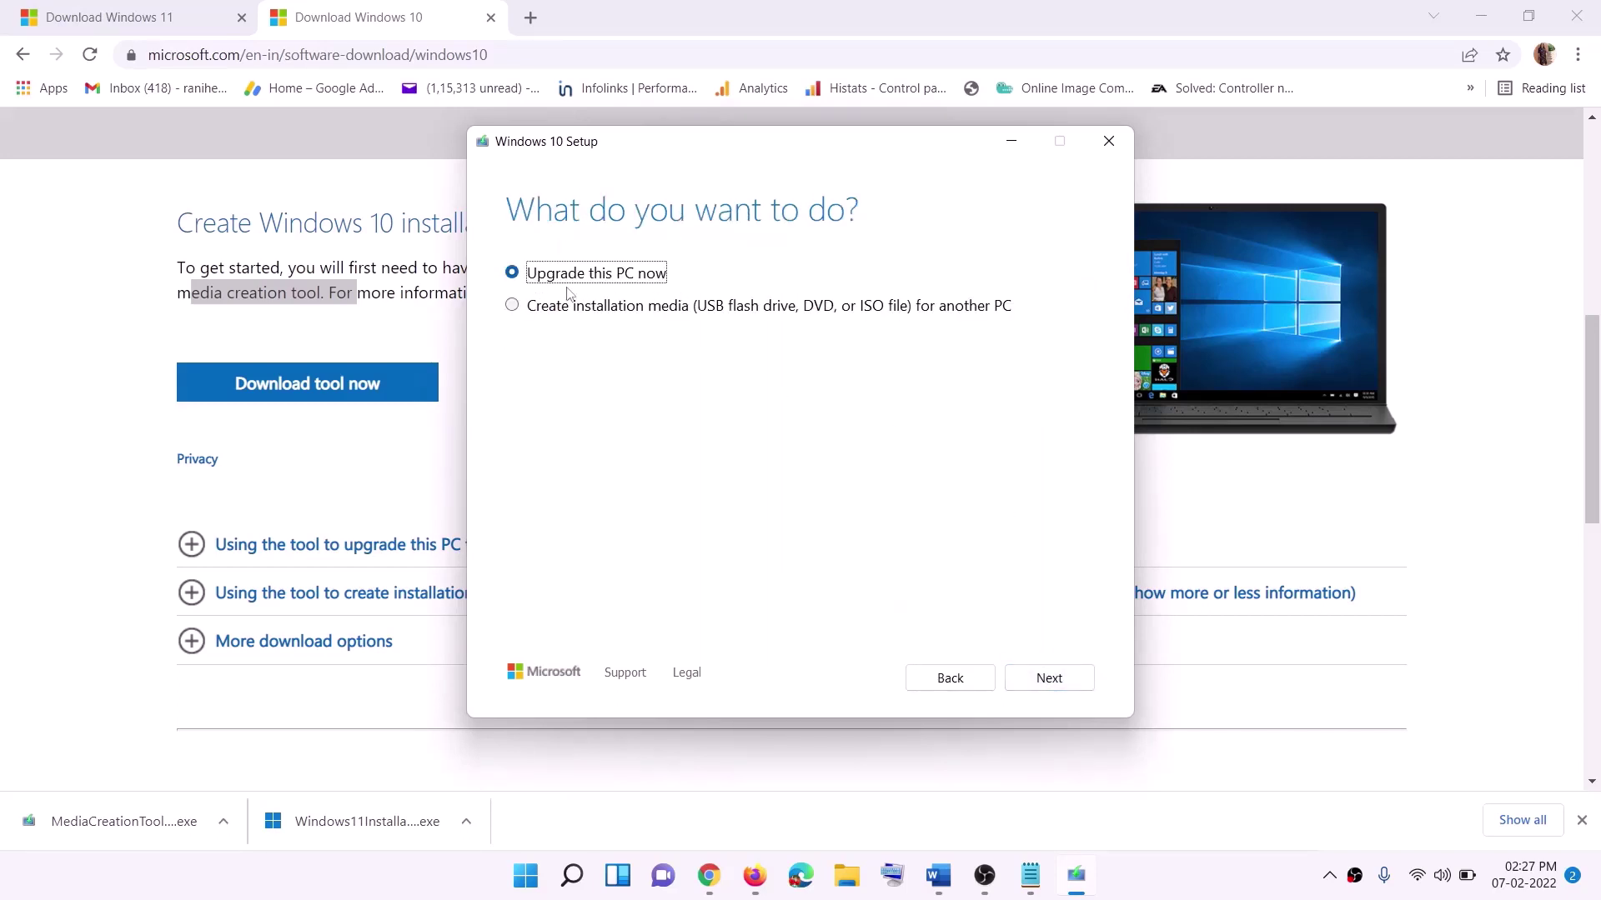
{"action": "left_click", "coordinate": [1048, 677]}
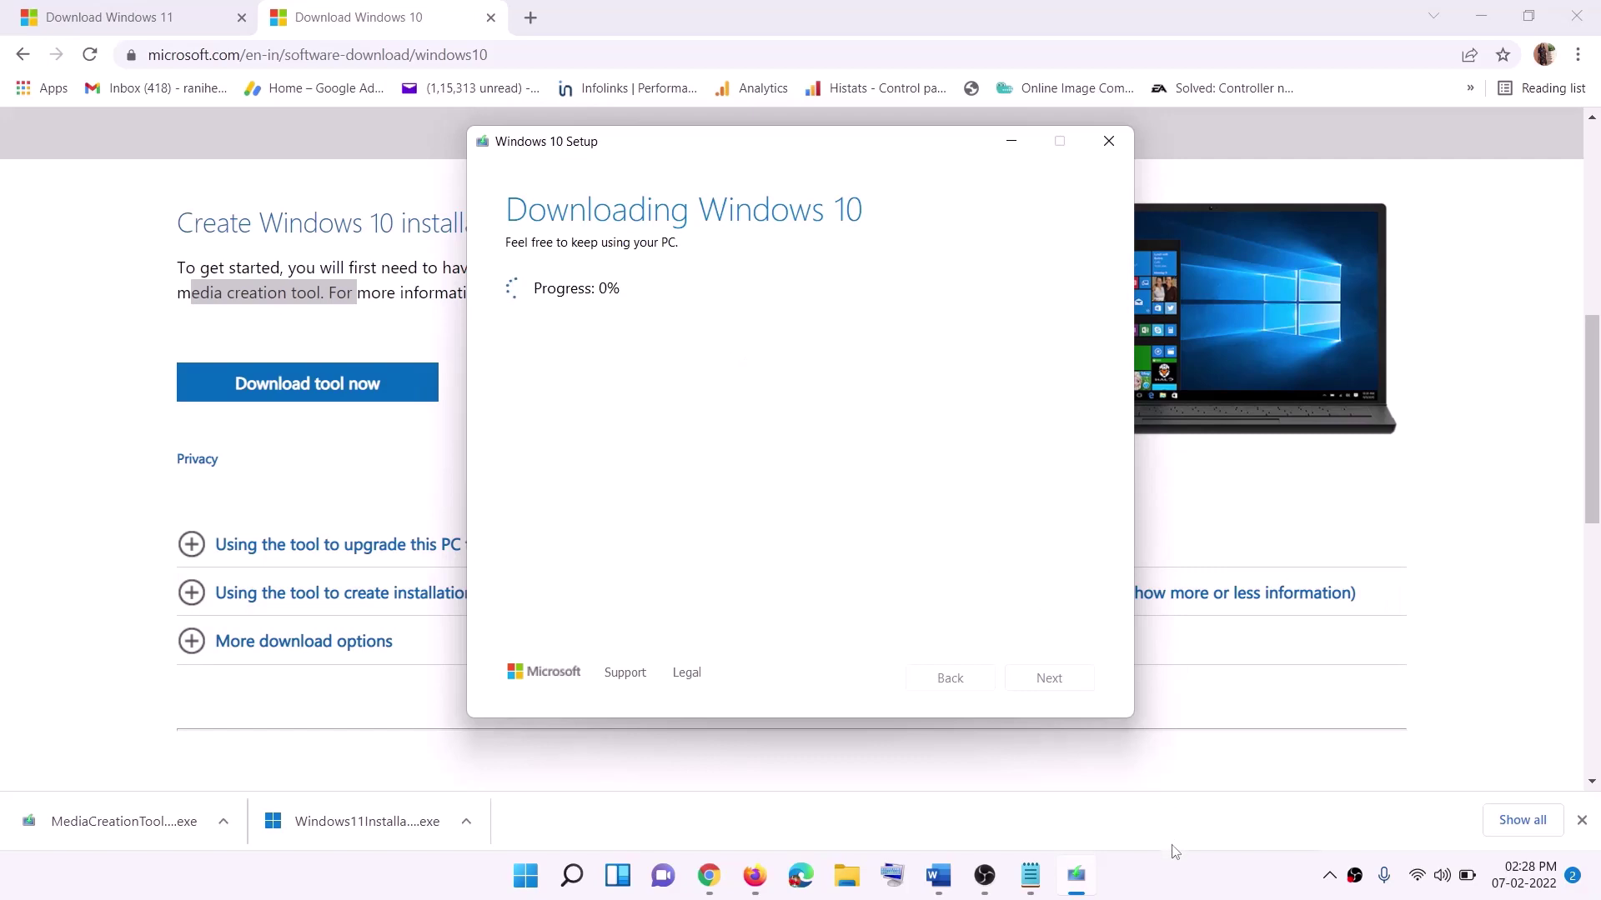
{"action": "left_click", "coordinate": [1182, 895]}
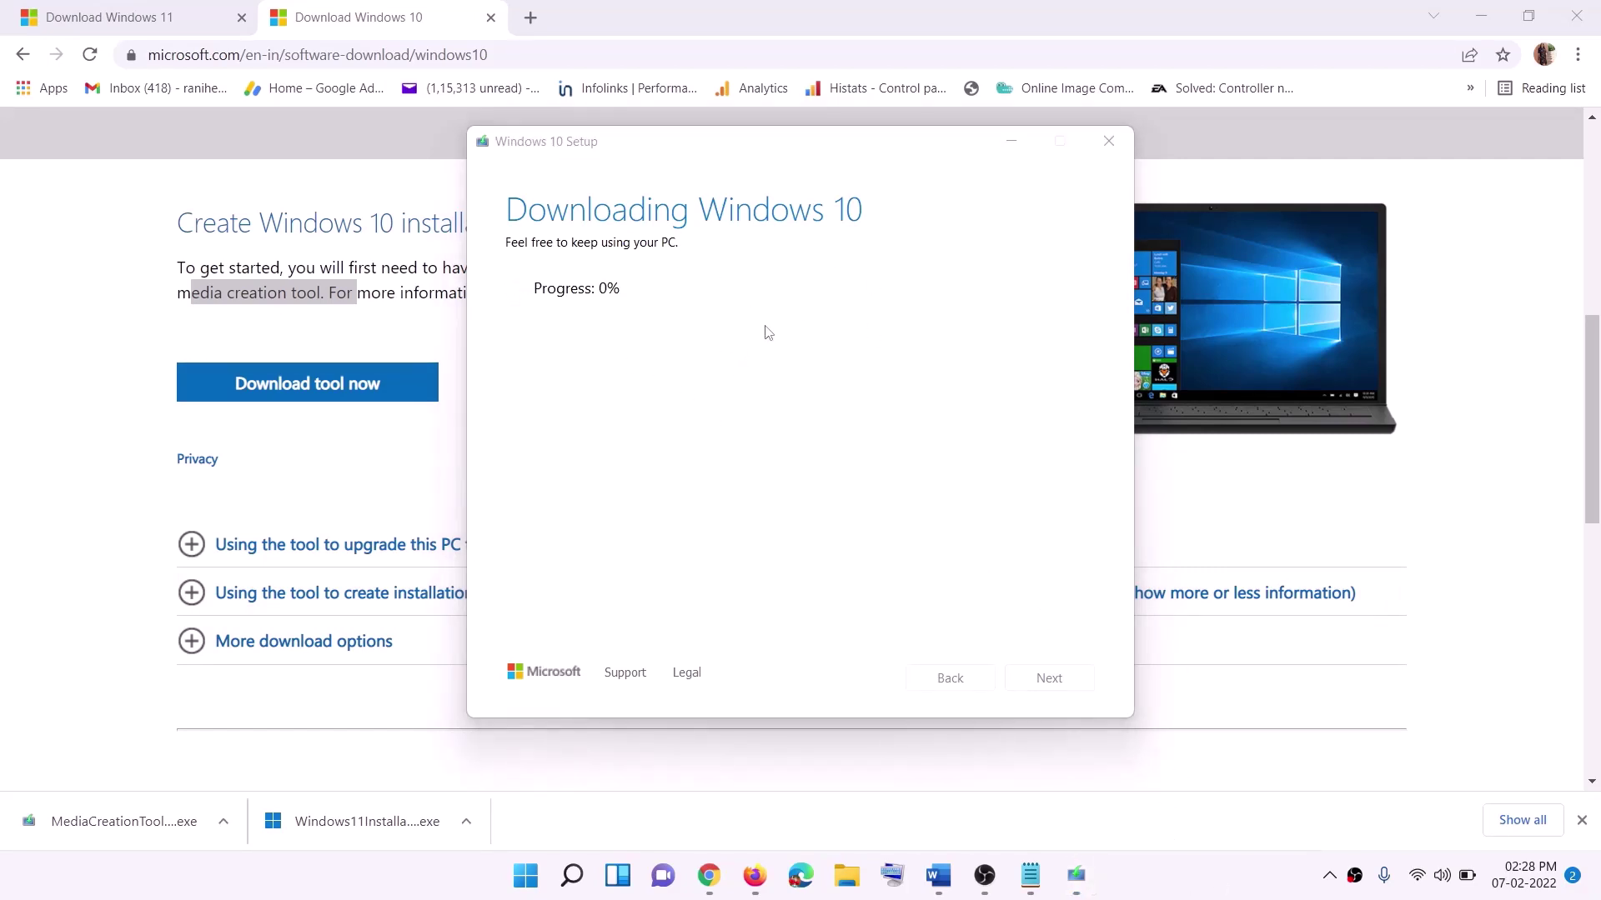
Step: Switch to the Word document, maximize it and examine the Ready to install screenshot with its keep-files choices and Install option
{"action": "left_click", "coordinate": [948, 881]}
{"action": "scroll", "coordinate": [168, 404], "scroll_direction": "down", "scroll_amount": 1}
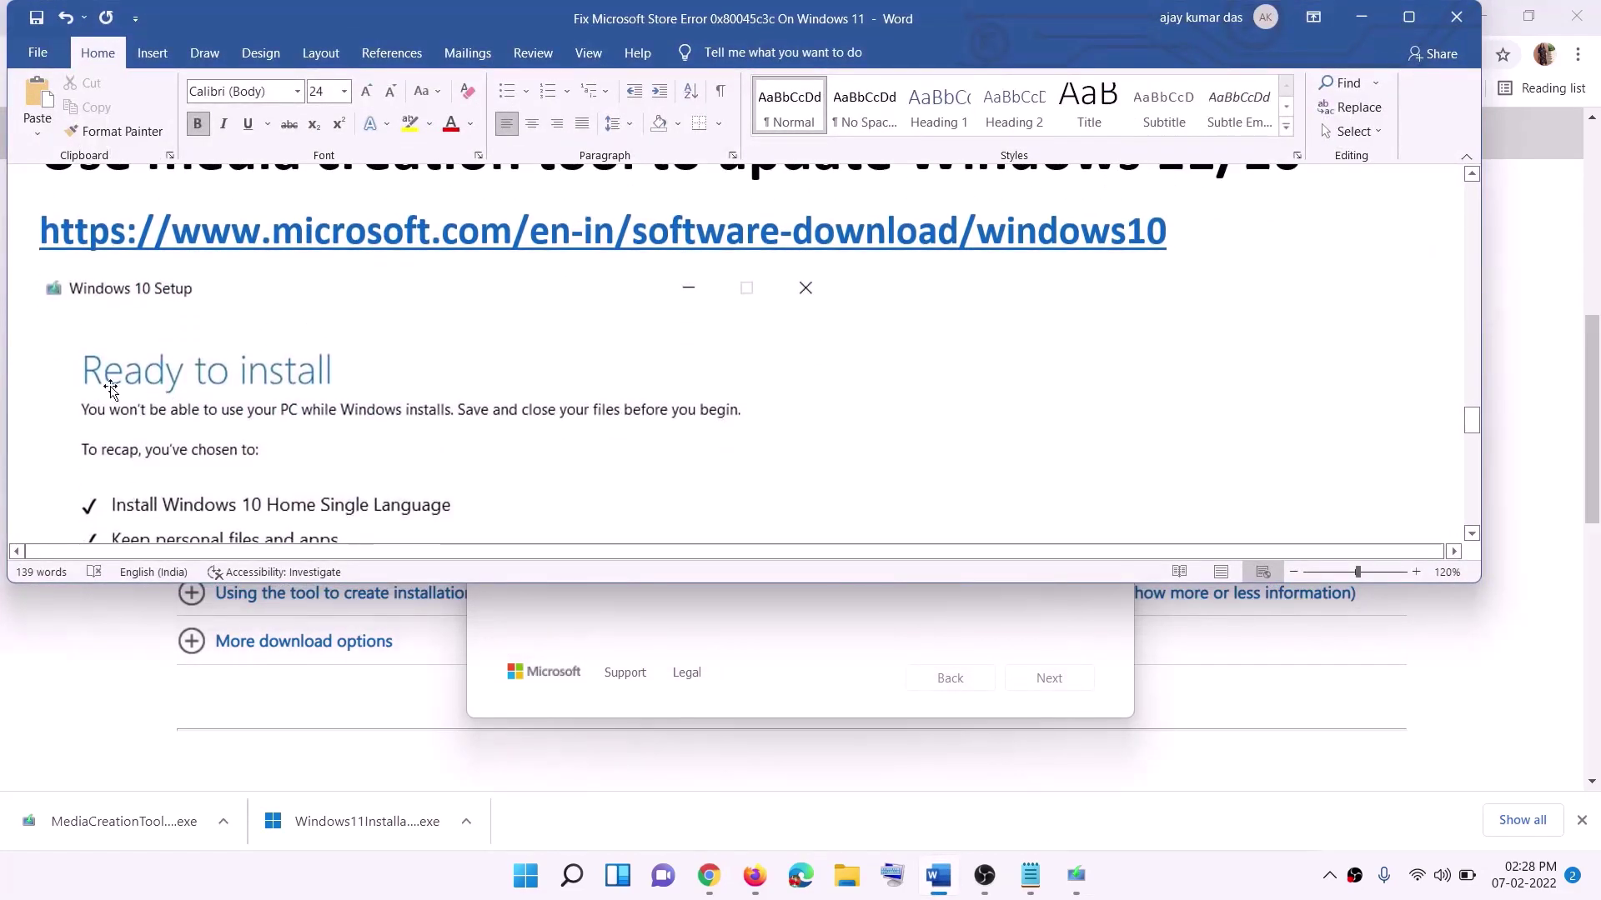
{"action": "left_click", "coordinate": [1409, 16]}
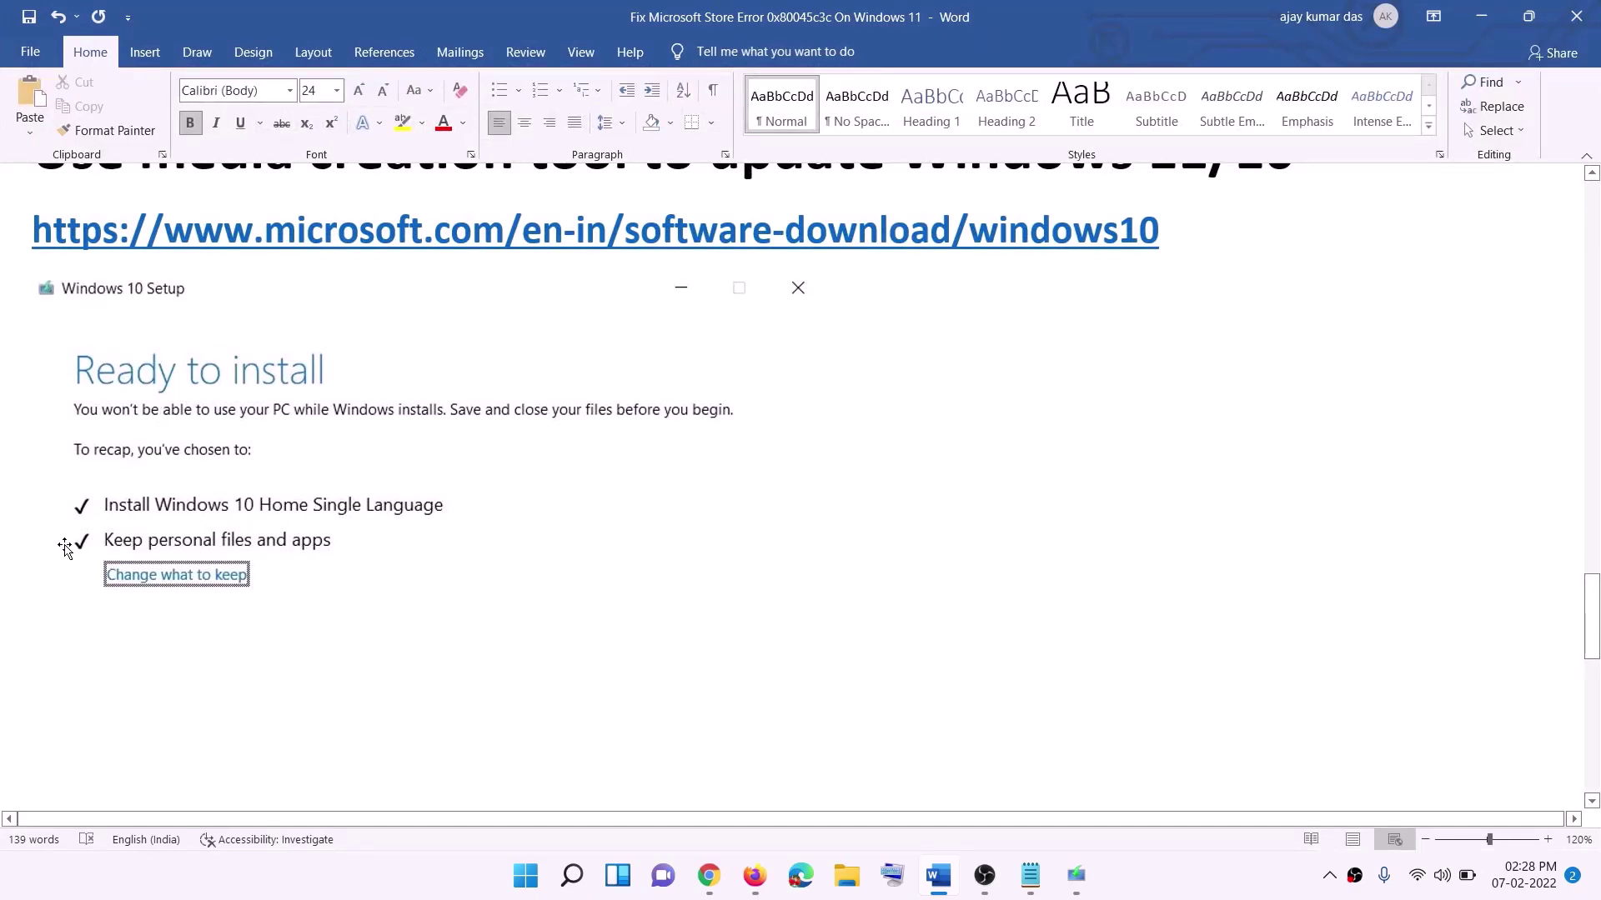
{"action": "scroll", "coordinate": [822, 579], "scroll_direction": "down", "scroll_amount": 3}
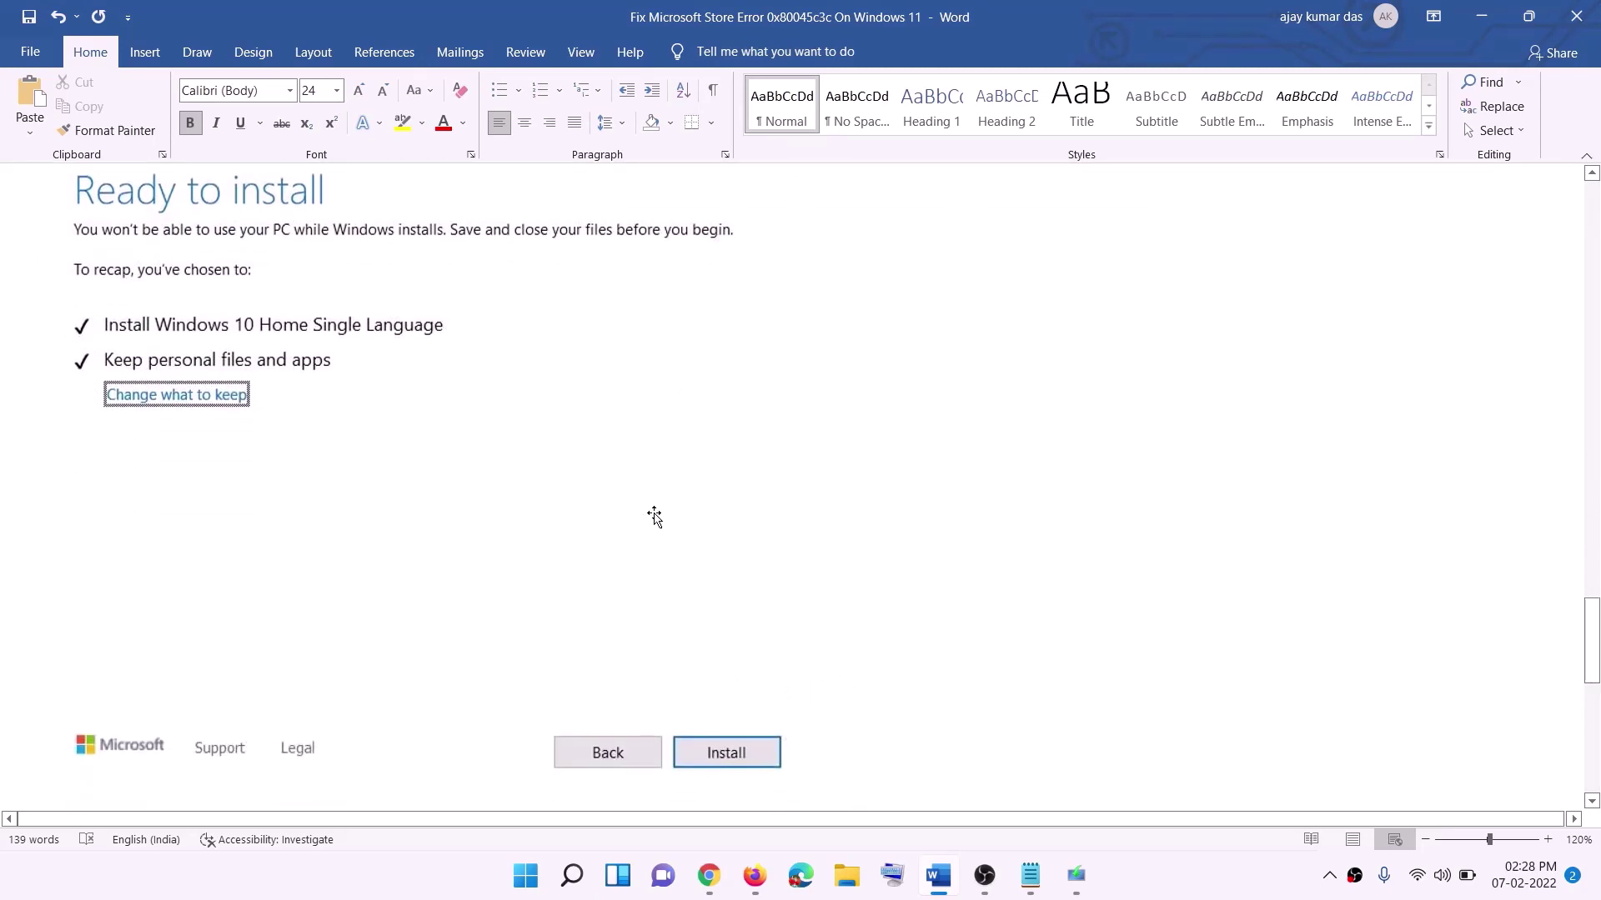
{"action": "scroll", "coordinate": [655, 517], "scroll_direction": "up", "scroll_amount": 1}
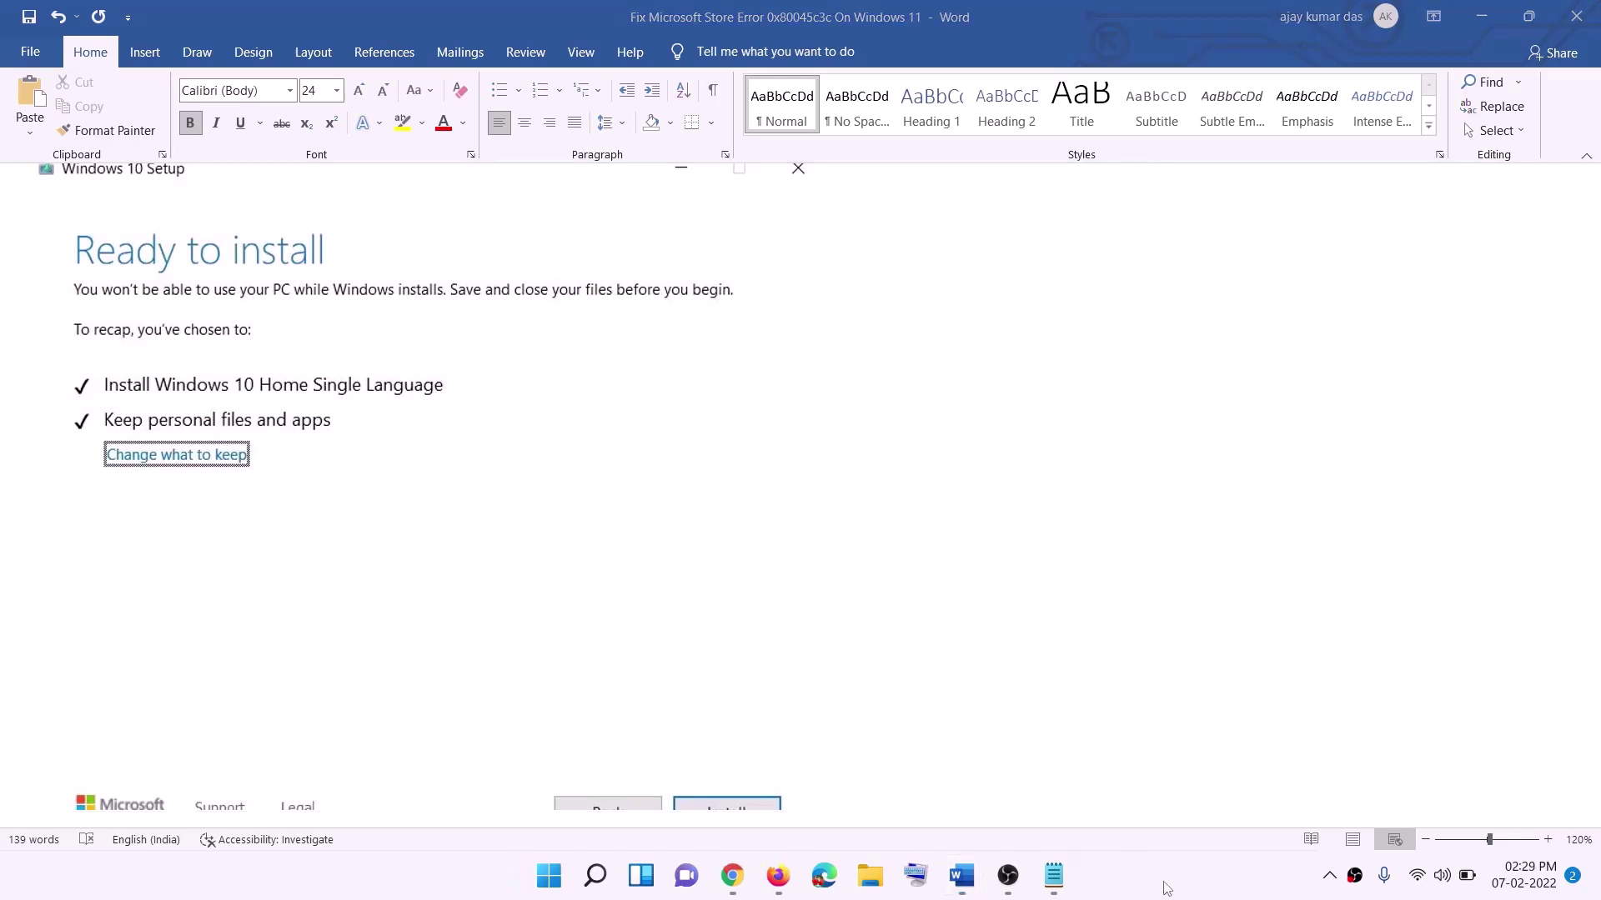
Step: Switch to the Download Windows 11 page in Chrome, then download and run the media creation tool from Create Windows 11 Installation Media
{"action": "left_click", "coordinate": [740, 887]}
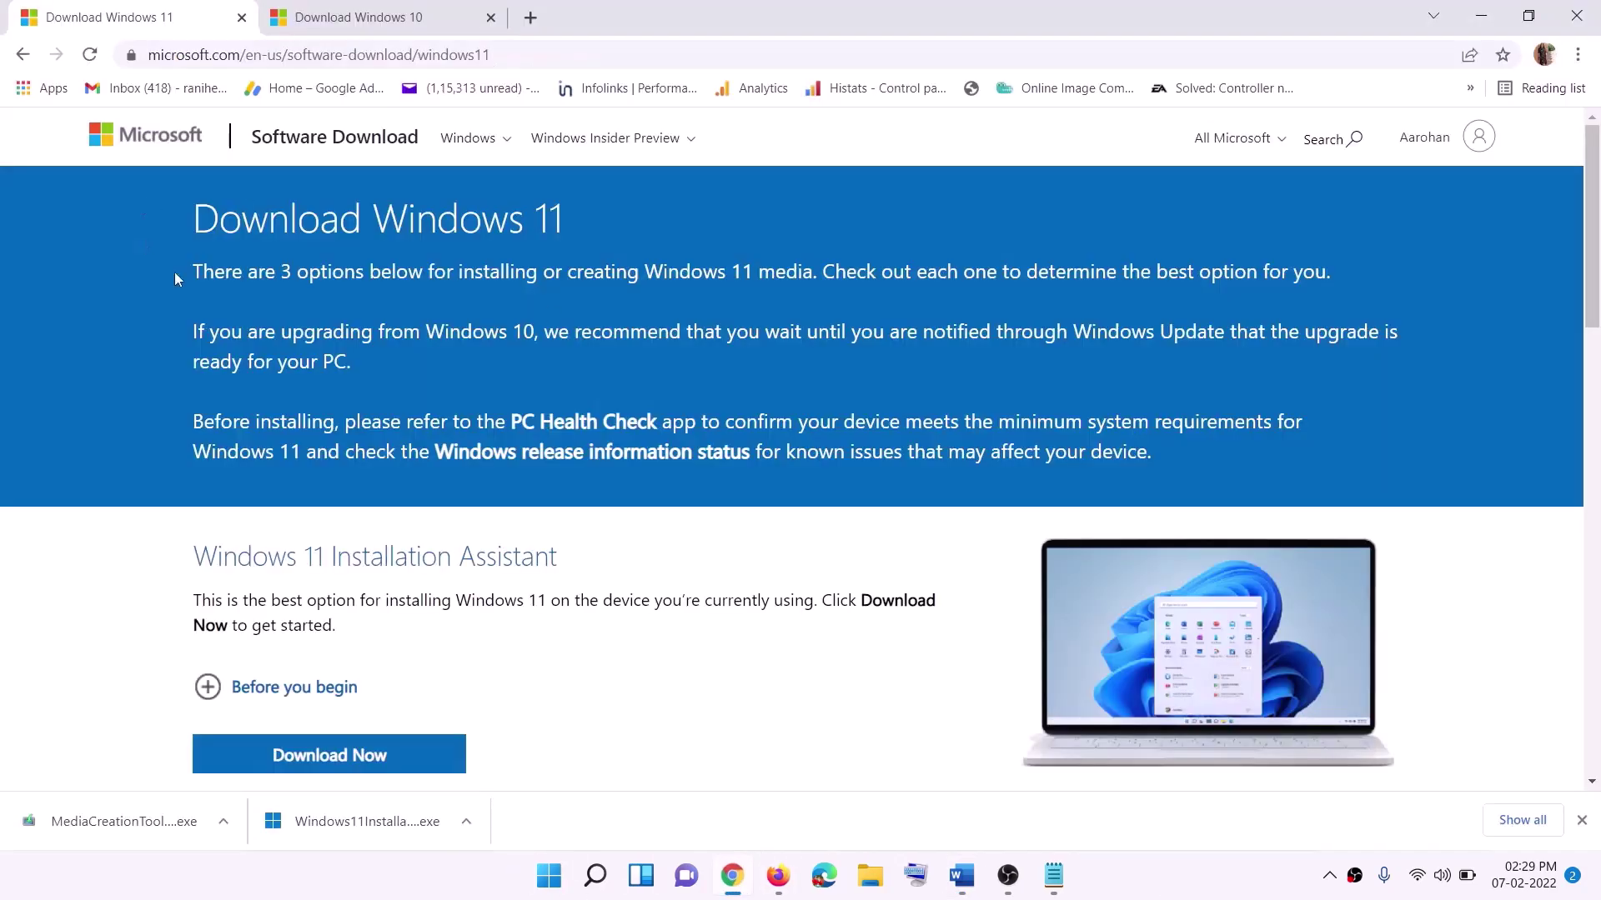
{"action": "scroll", "coordinate": [505, 565], "scroll_direction": "down", "scroll_amount": 5}
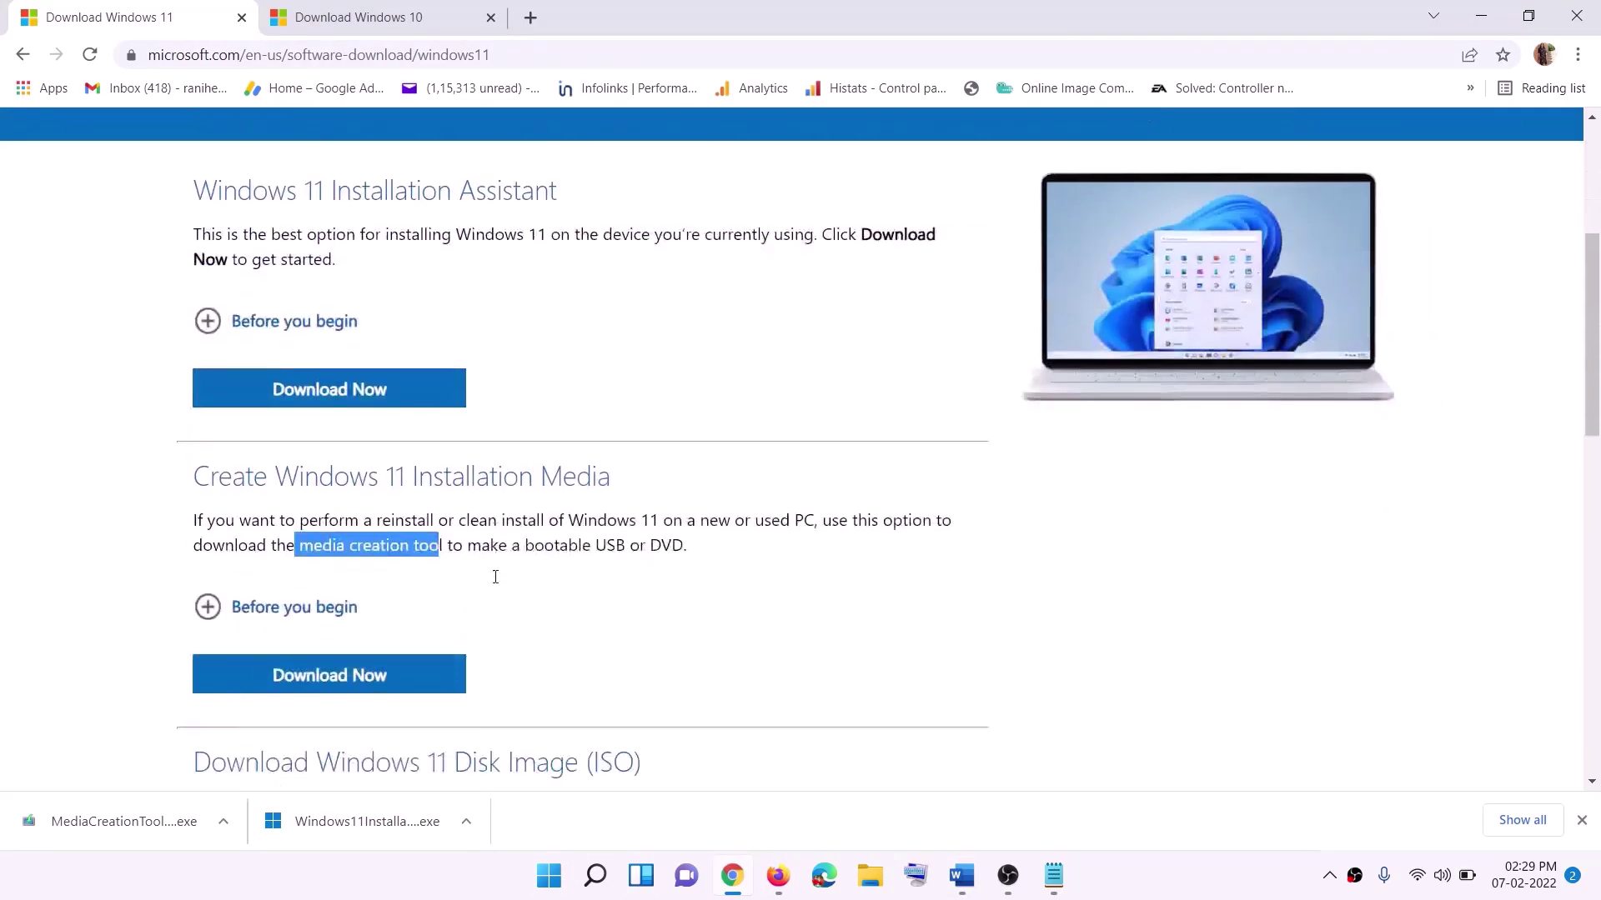
{"action": "left_click_drag", "start_coordinate": [300, 495], "coordinate": [465, 495]}
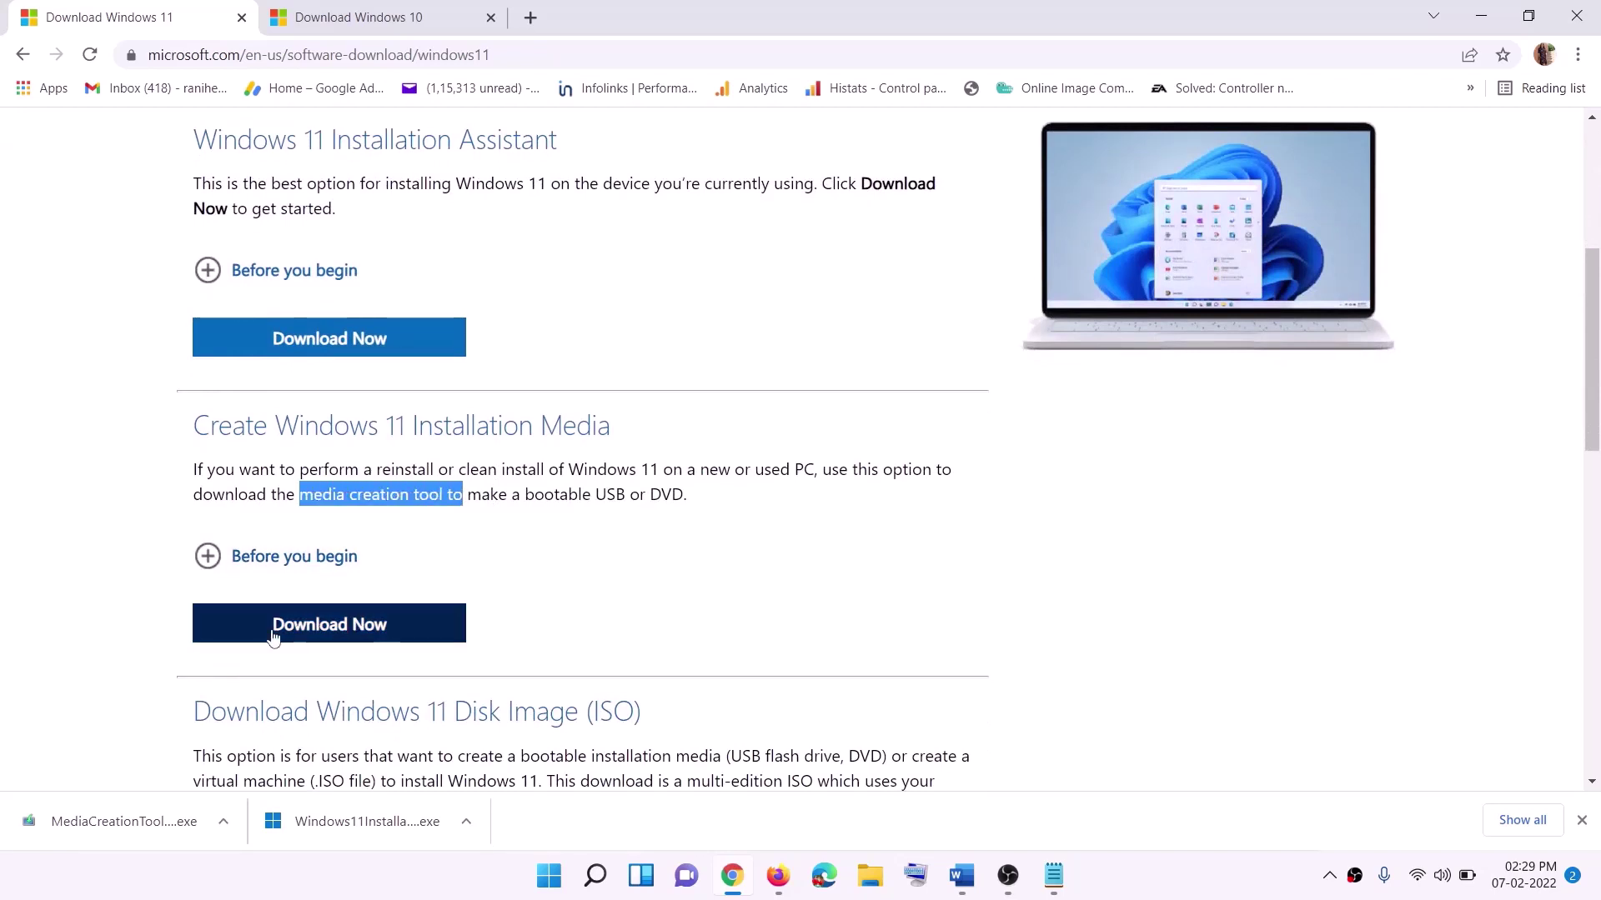
{"action": "left_click", "coordinate": [318, 635]}
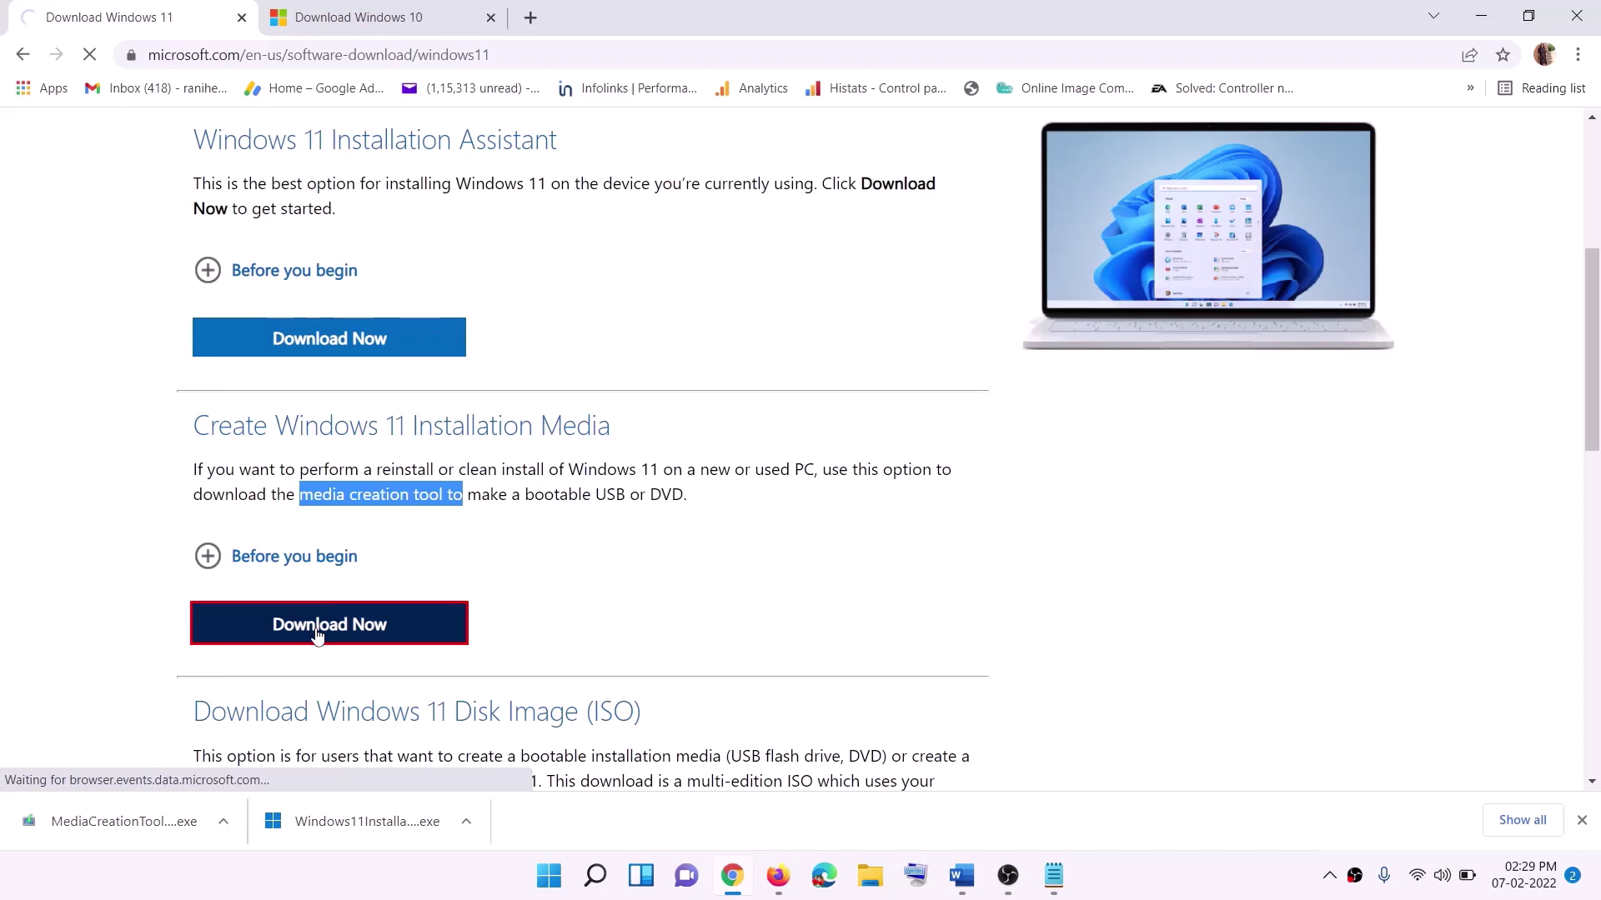
{"action": "left_click", "coordinate": [100, 825]}
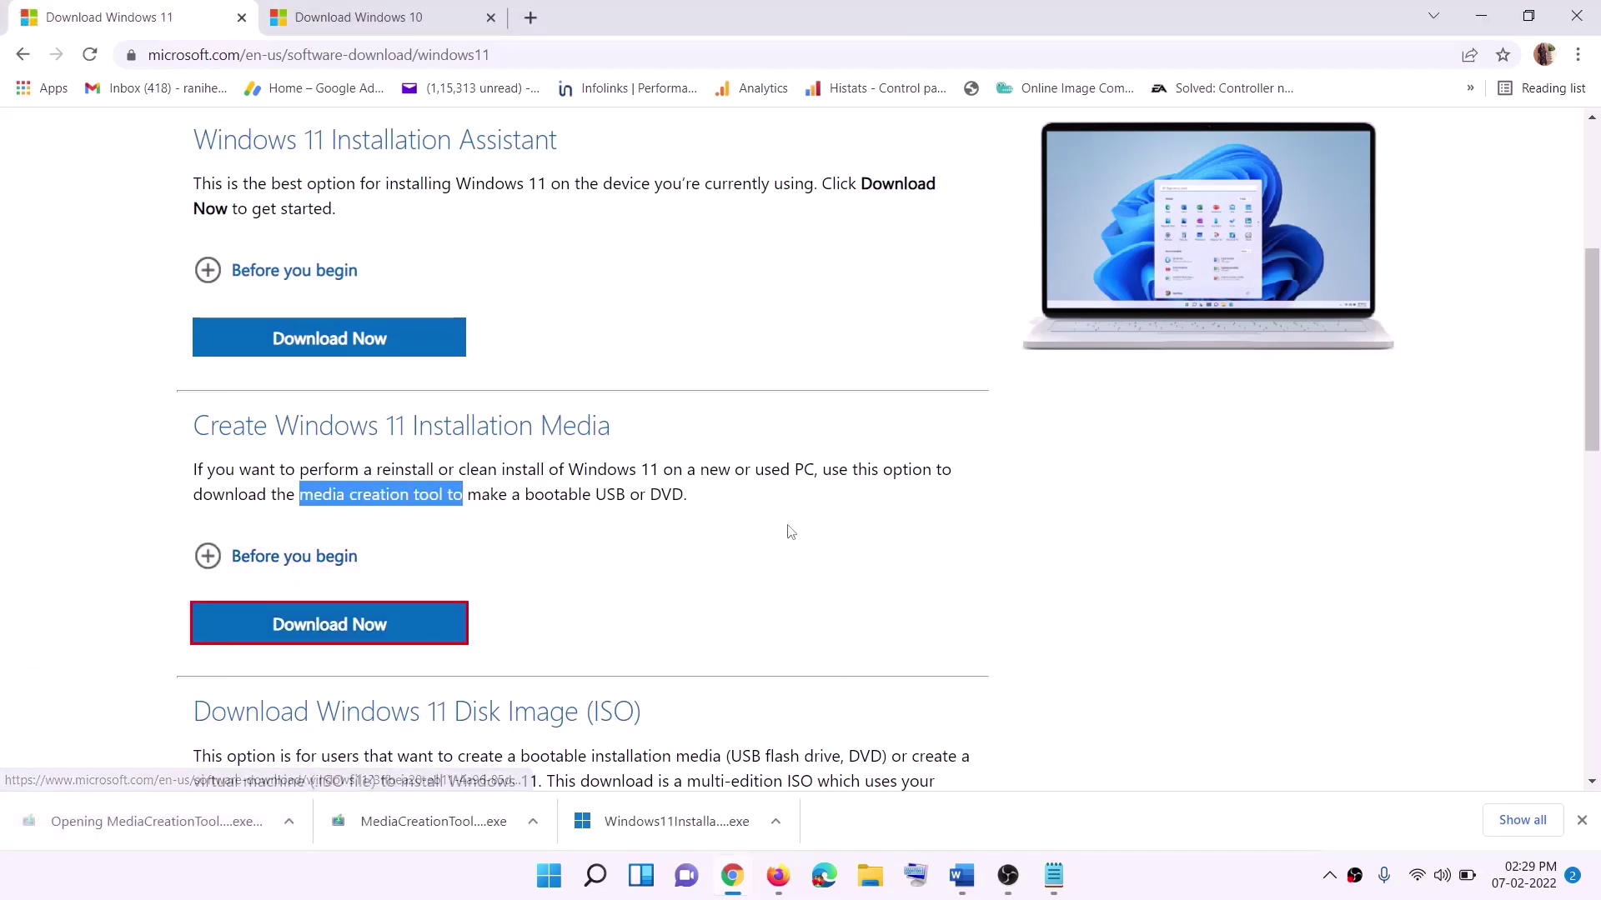
{"action": "left_click", "coordinate": [713, 613]}
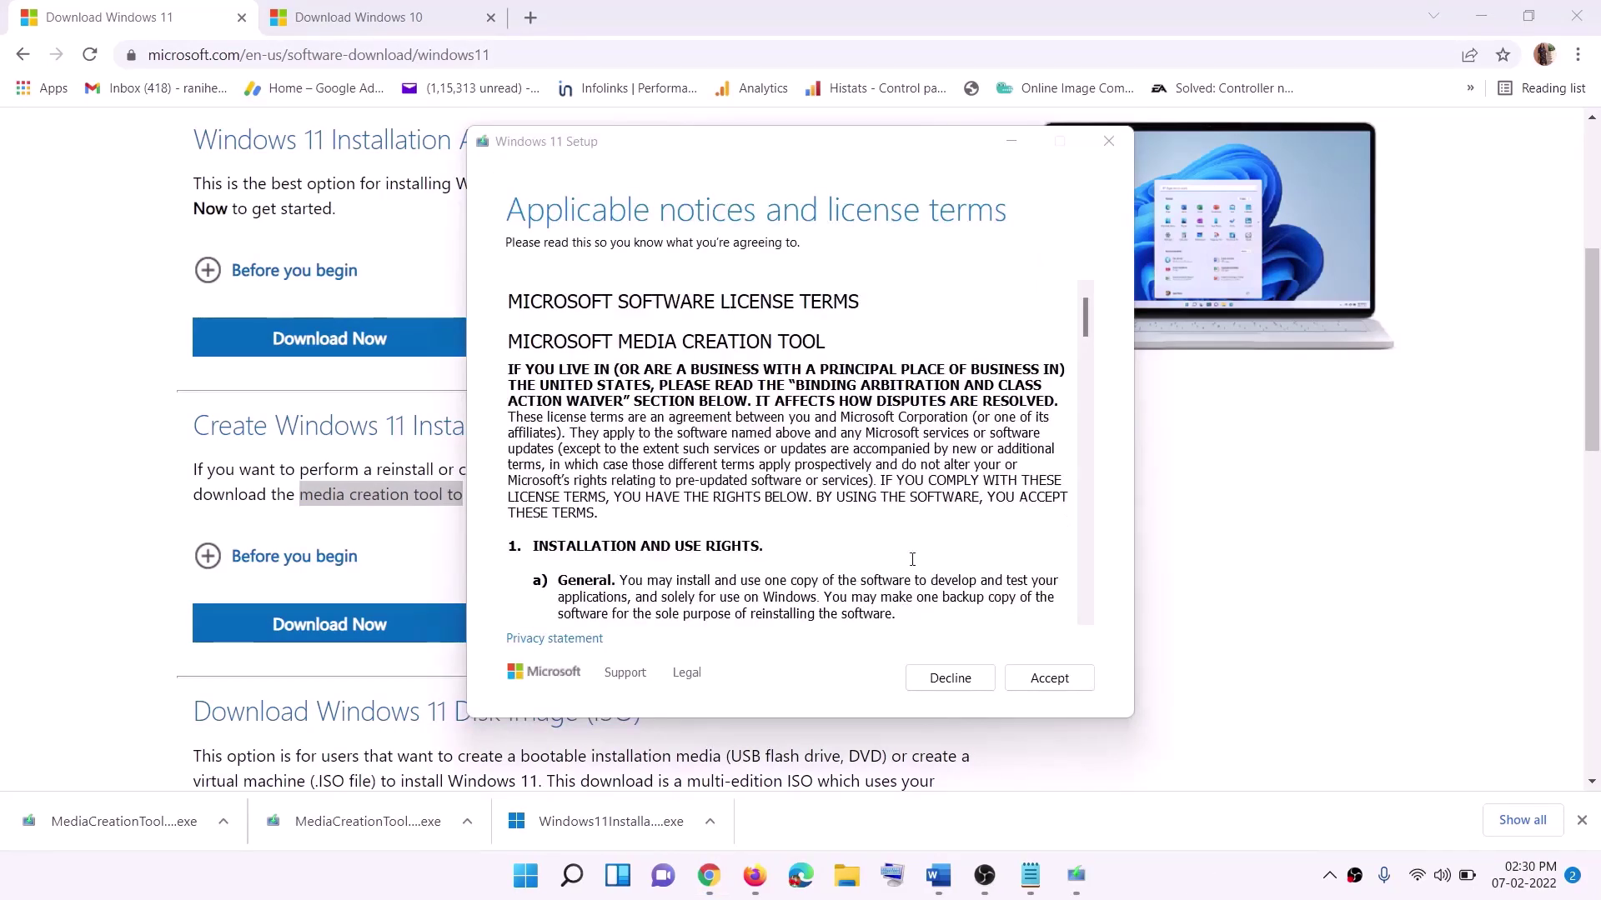
Step: Accept the Windows 11 Setup license terms and continue with the recommended language and edition, choosing ISO file as the media
{"action": "left_click", "coordinate": [1049, 678]}
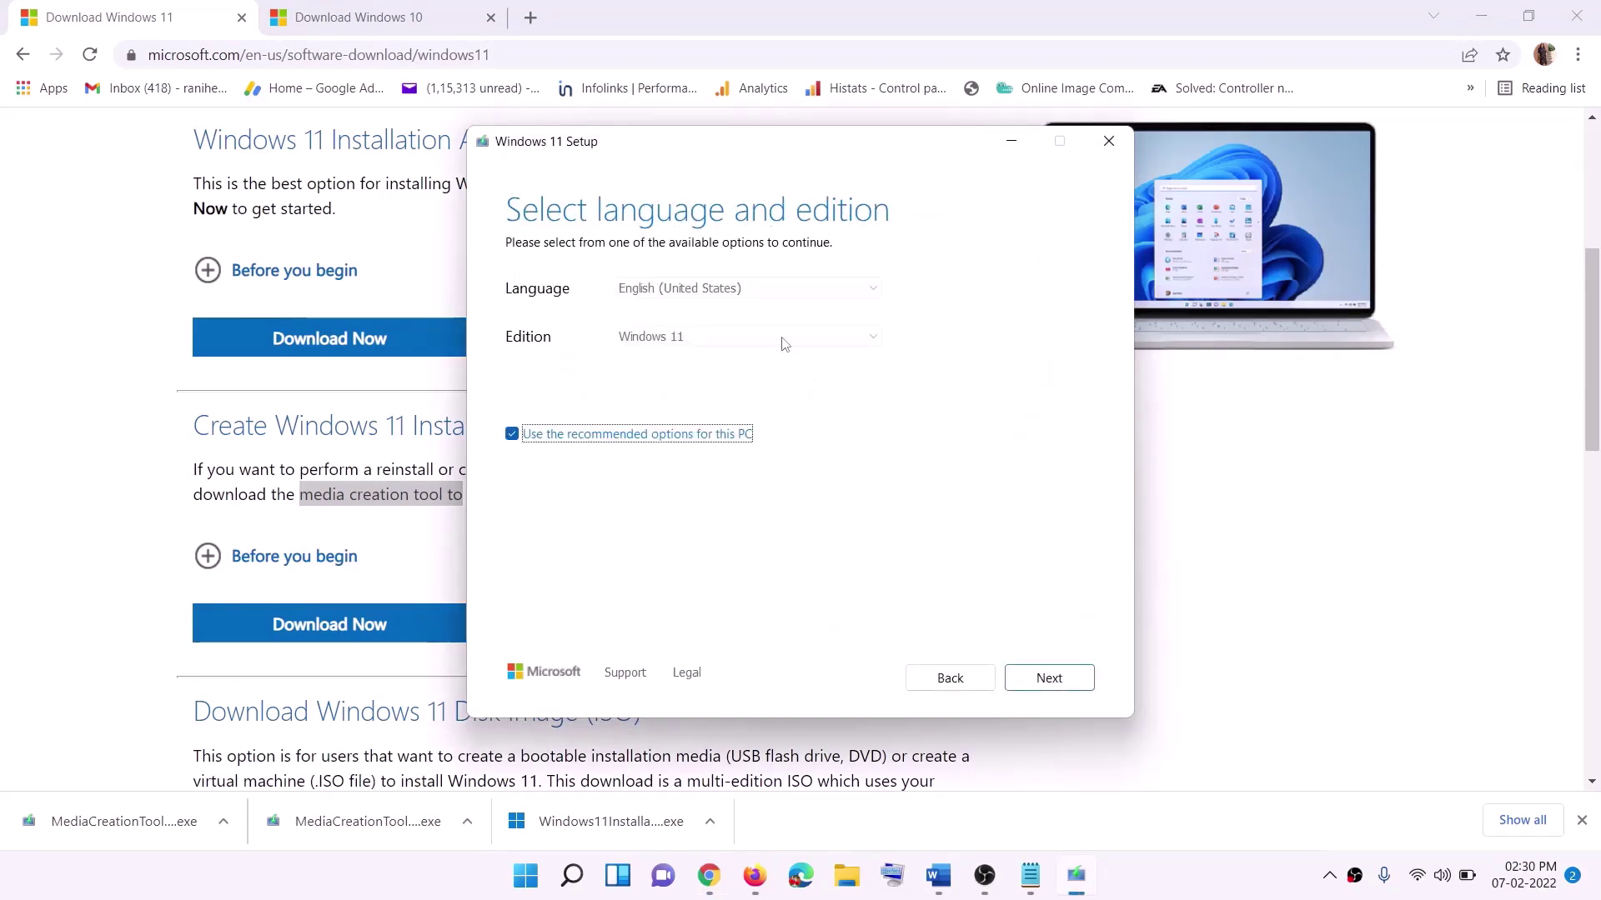
{"action": "left_click", "coordinate": [1038, 675]}
{"action": "left_click", "coordinate": [571, 361]}
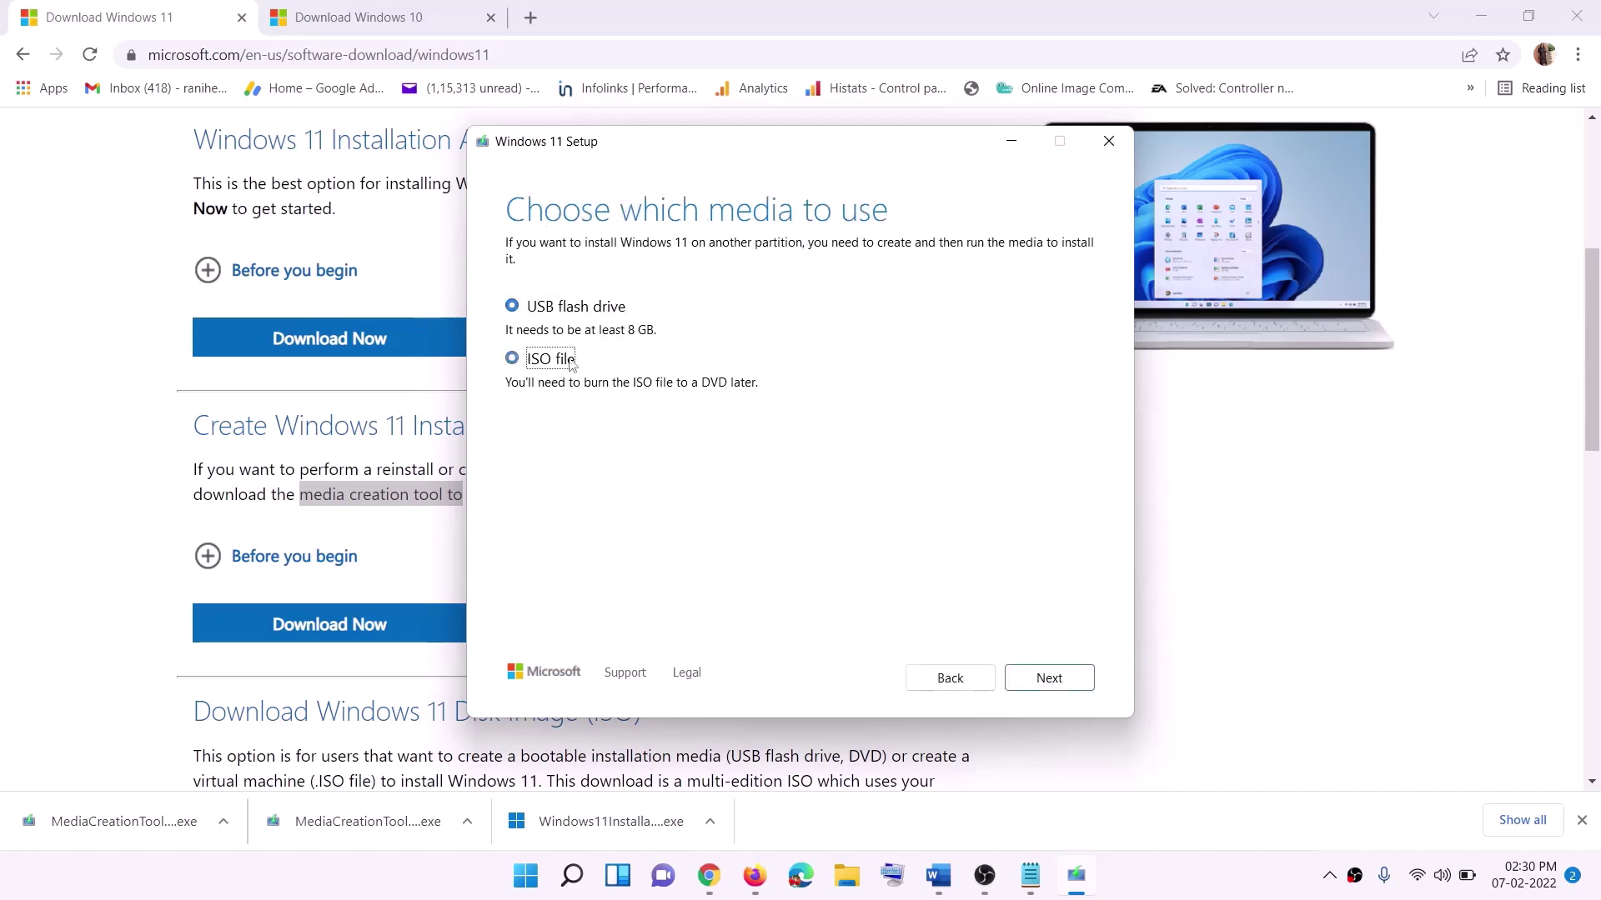
{"action": "left_click", "coordinate": [1049, 678]}
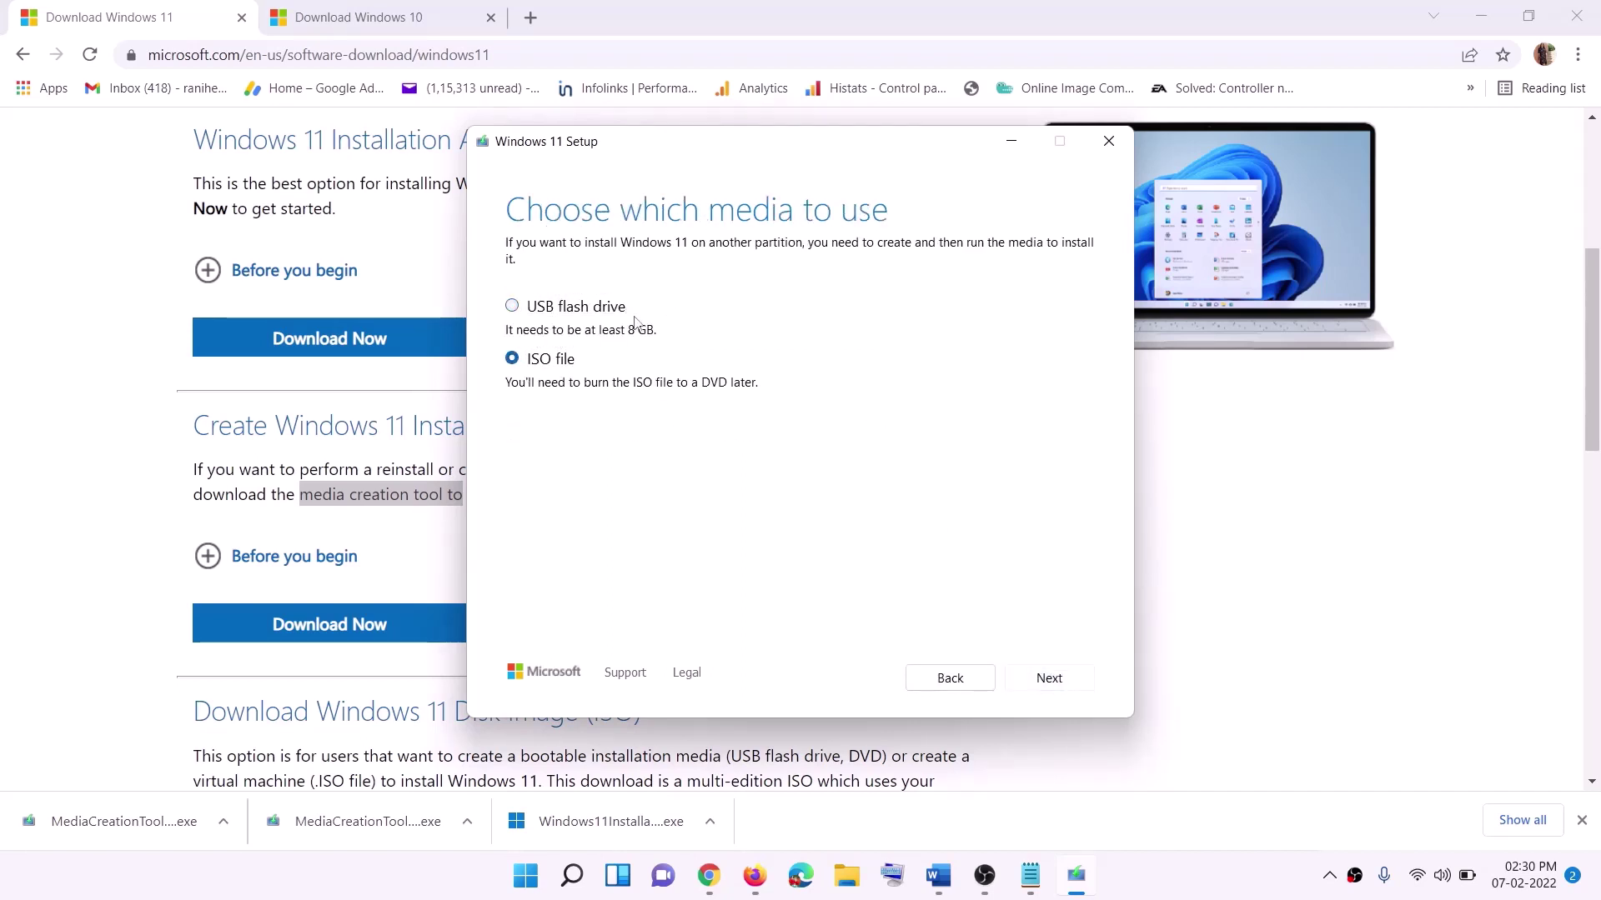
{"action": "scroll", "coordinate": [559, 400], "scroll_direction": "up", "scroll_amount": 1}
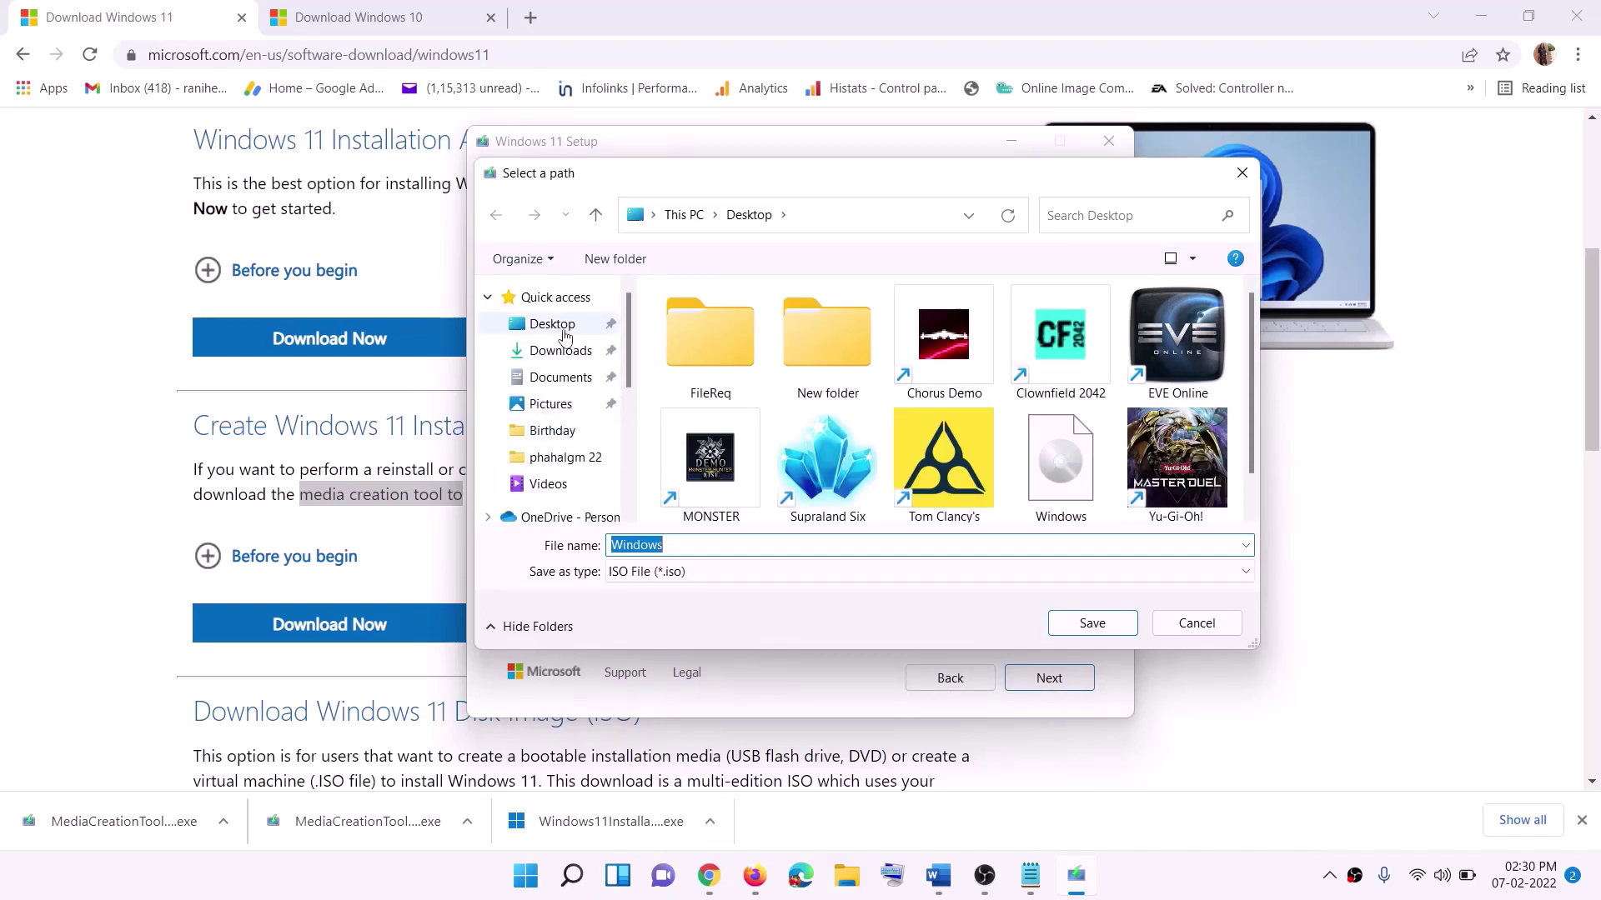
Step: Save the Windows ISO file to the Desktop, then show the desktop and move the ISO's icon beside the existing icons
{"action": "left_click", "coordinate": [548, 330]}
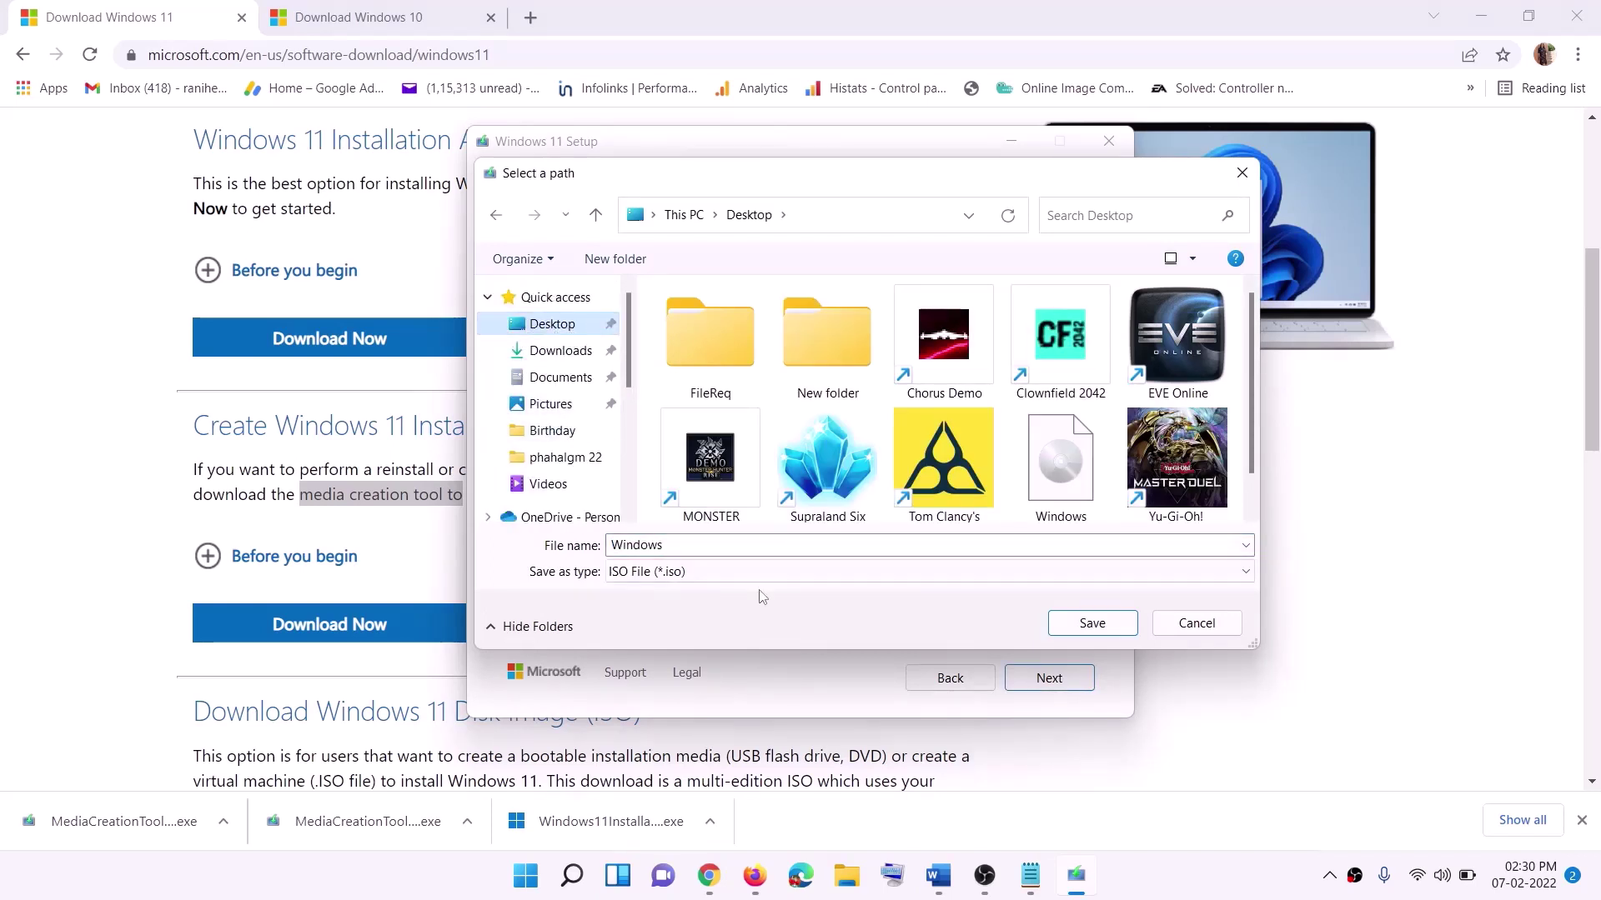
{"action": "left_click", "coordinate": [1100, 631]}
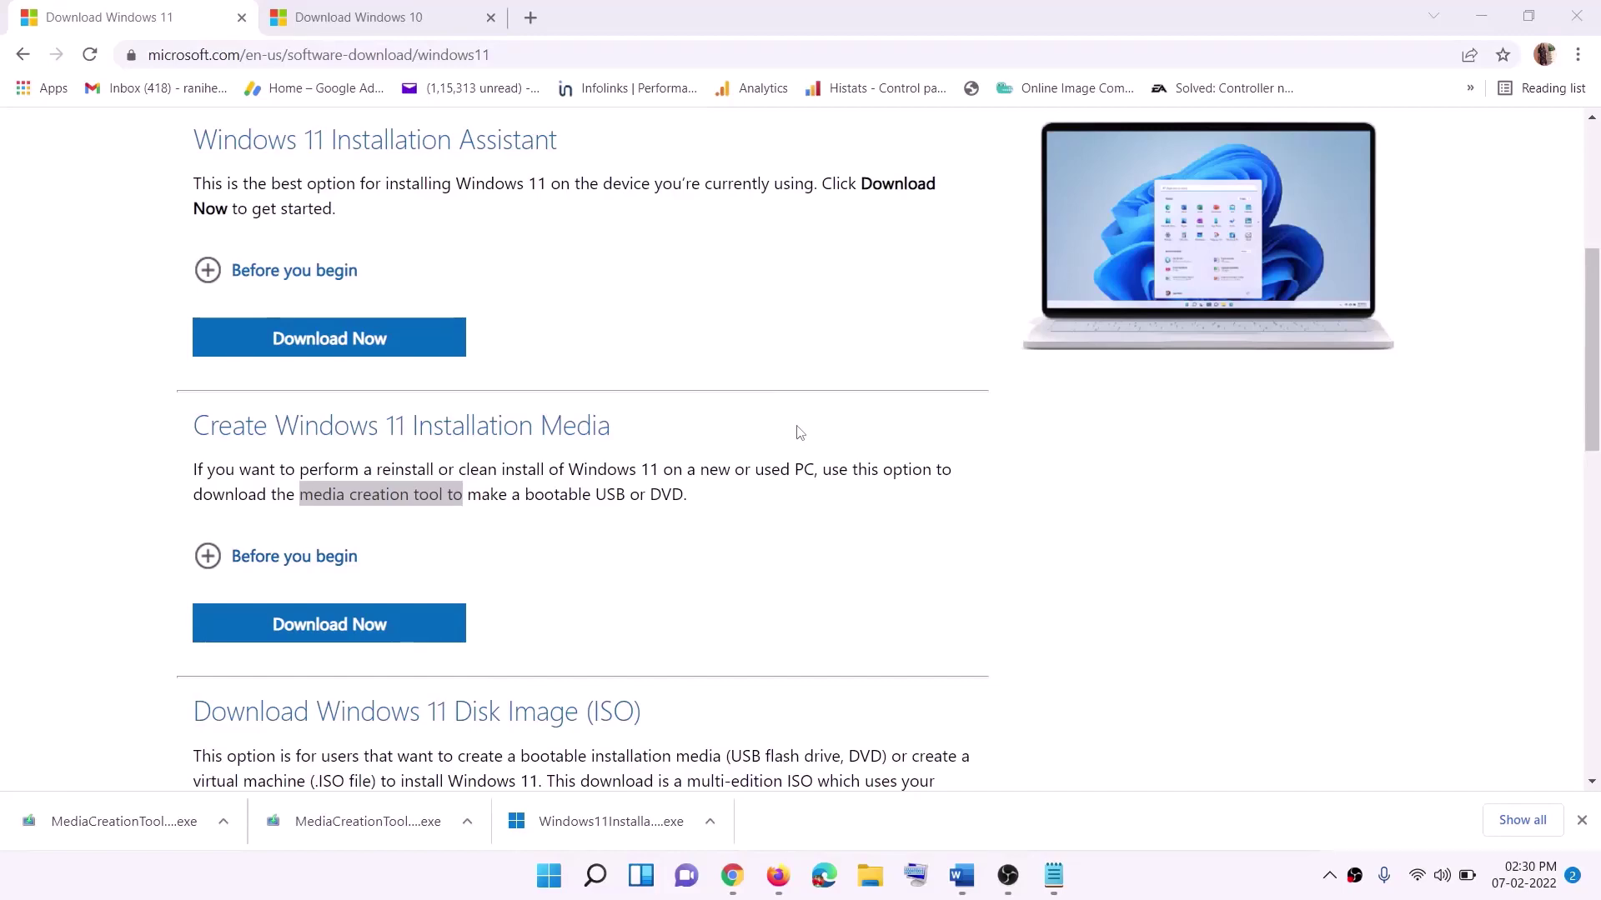
{"action": "key", "text": "super+d"}
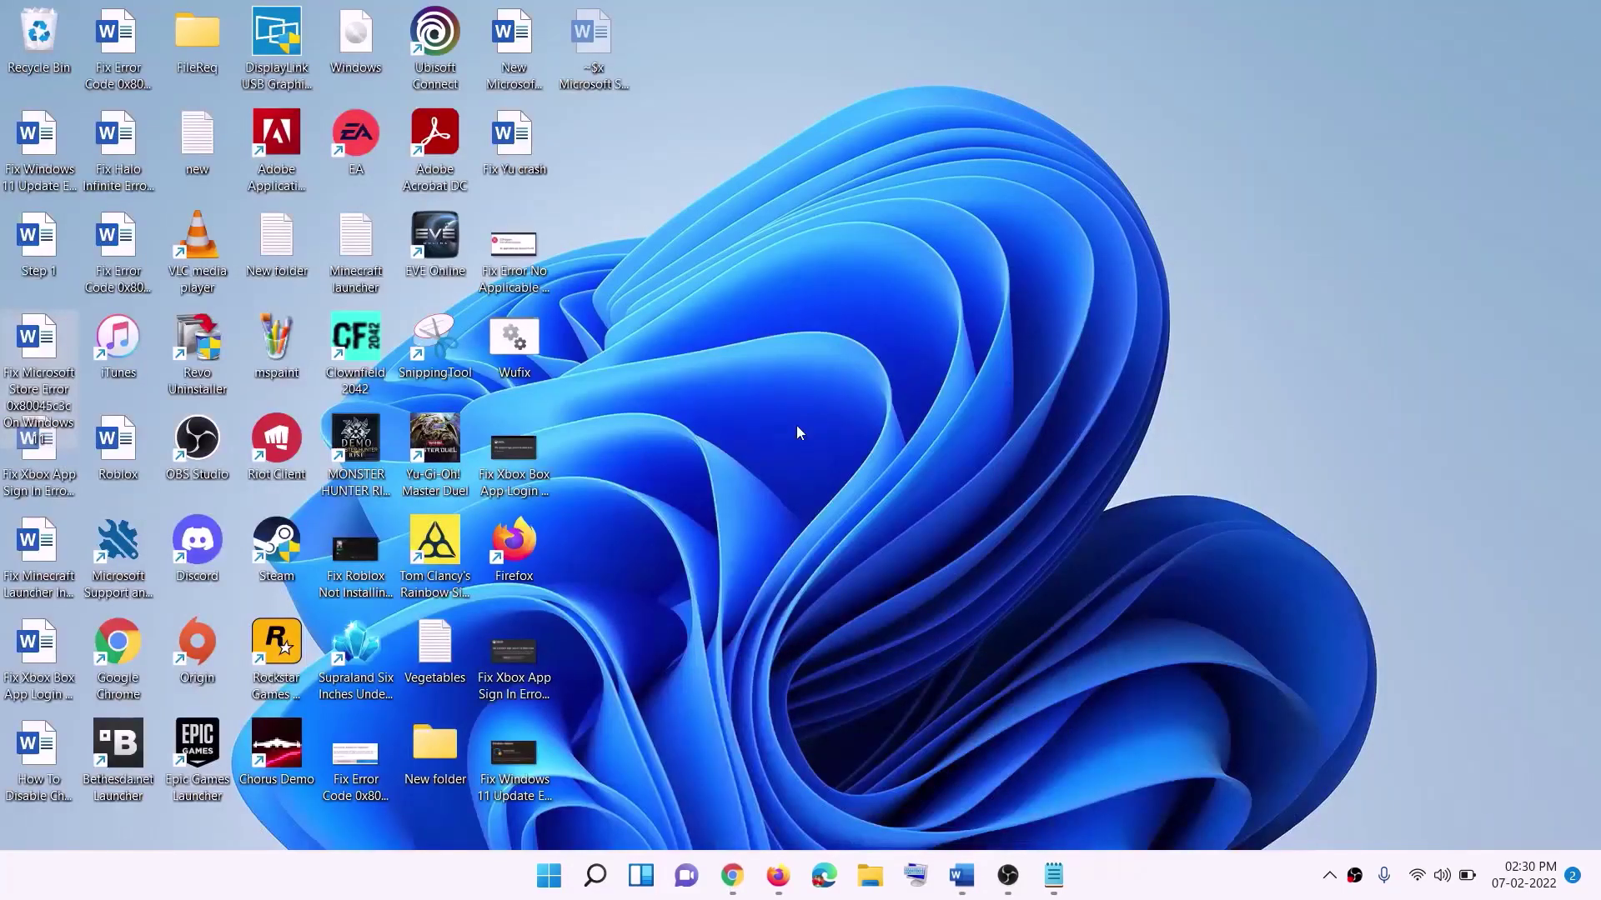
{"action": "left_click_drag", "start_coordinate": [379, 43], "coordinate": [517, 453]}
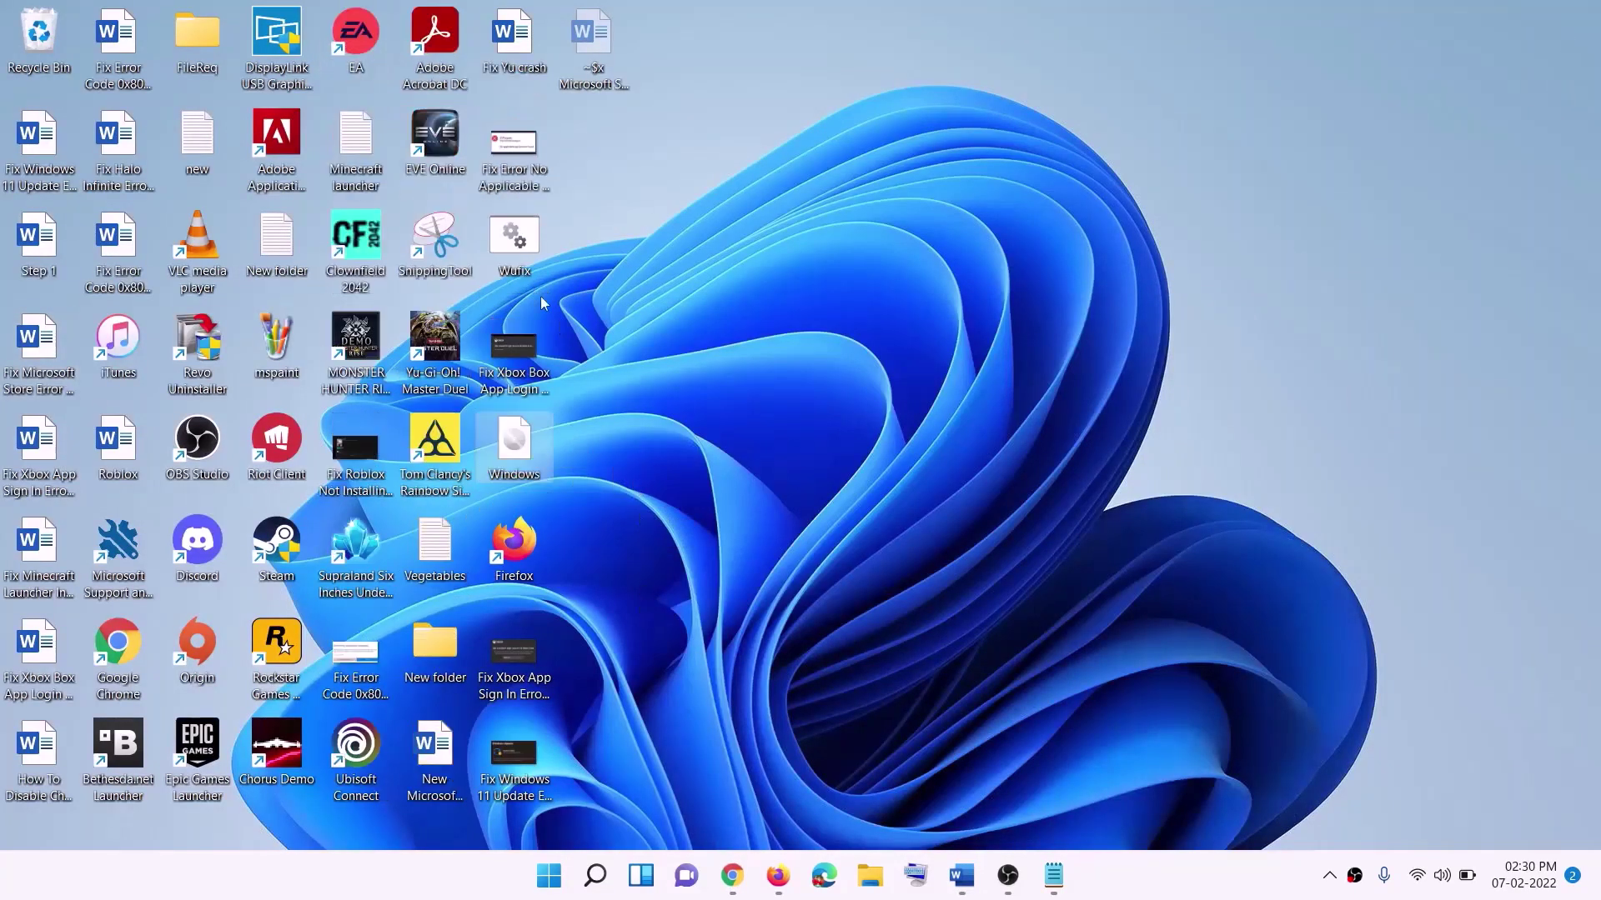
Step: Open the Windows ISO, run its setup with permission to make changes, and continue Windows 11 Setup to the update check
{"action": "double_click", "coordinate": [515, 450]}
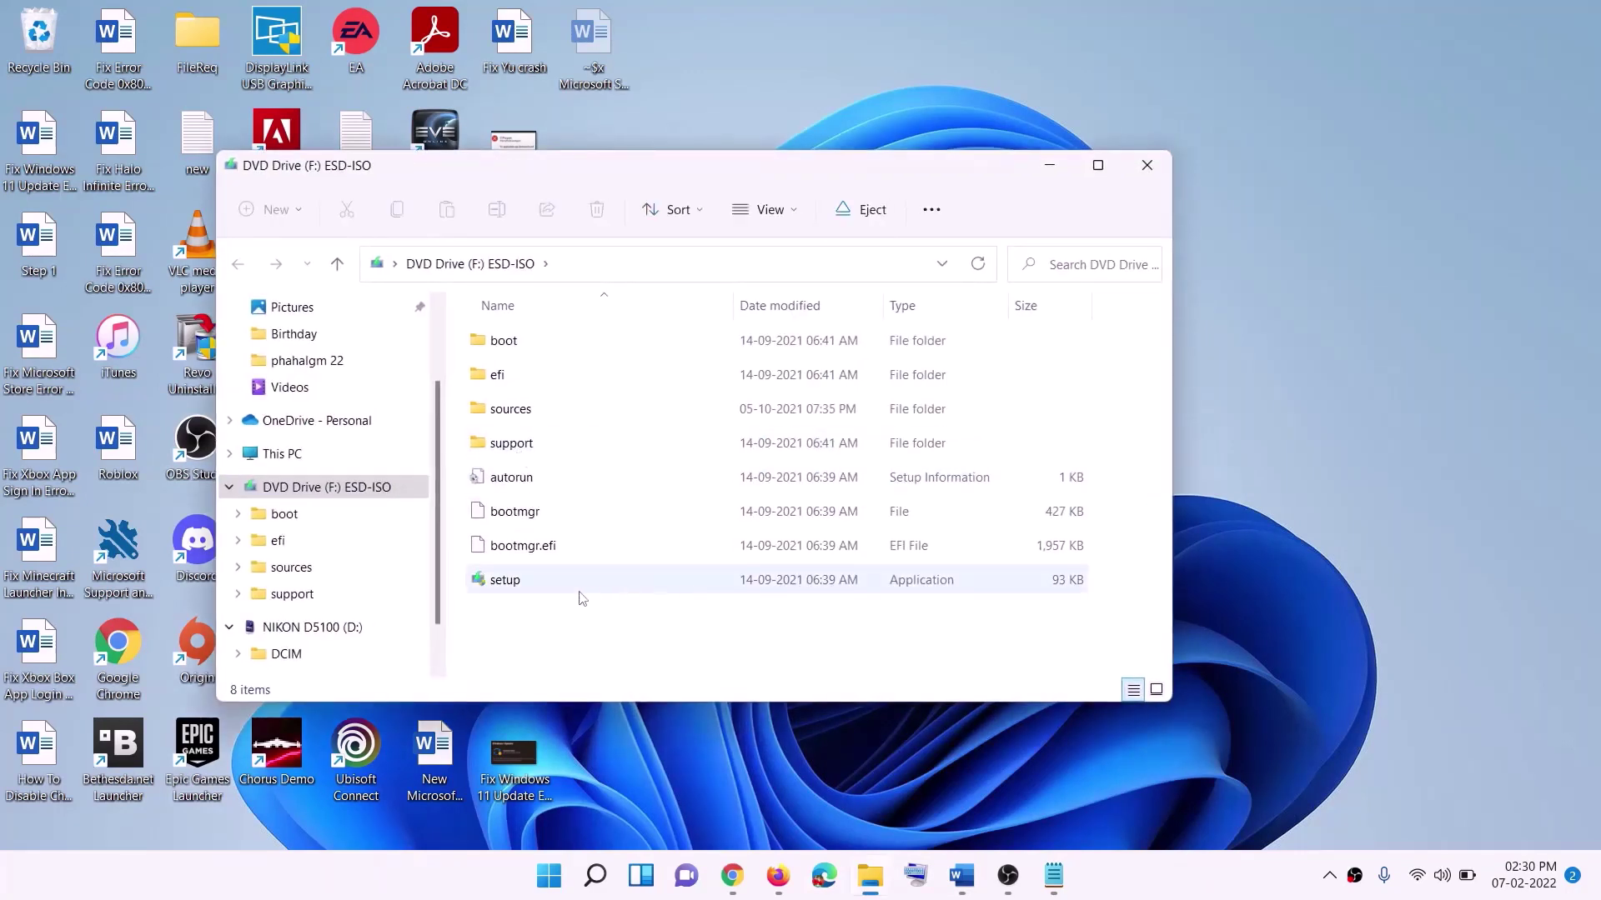
{"action": "left_click", "coordinate": [508, 583]}
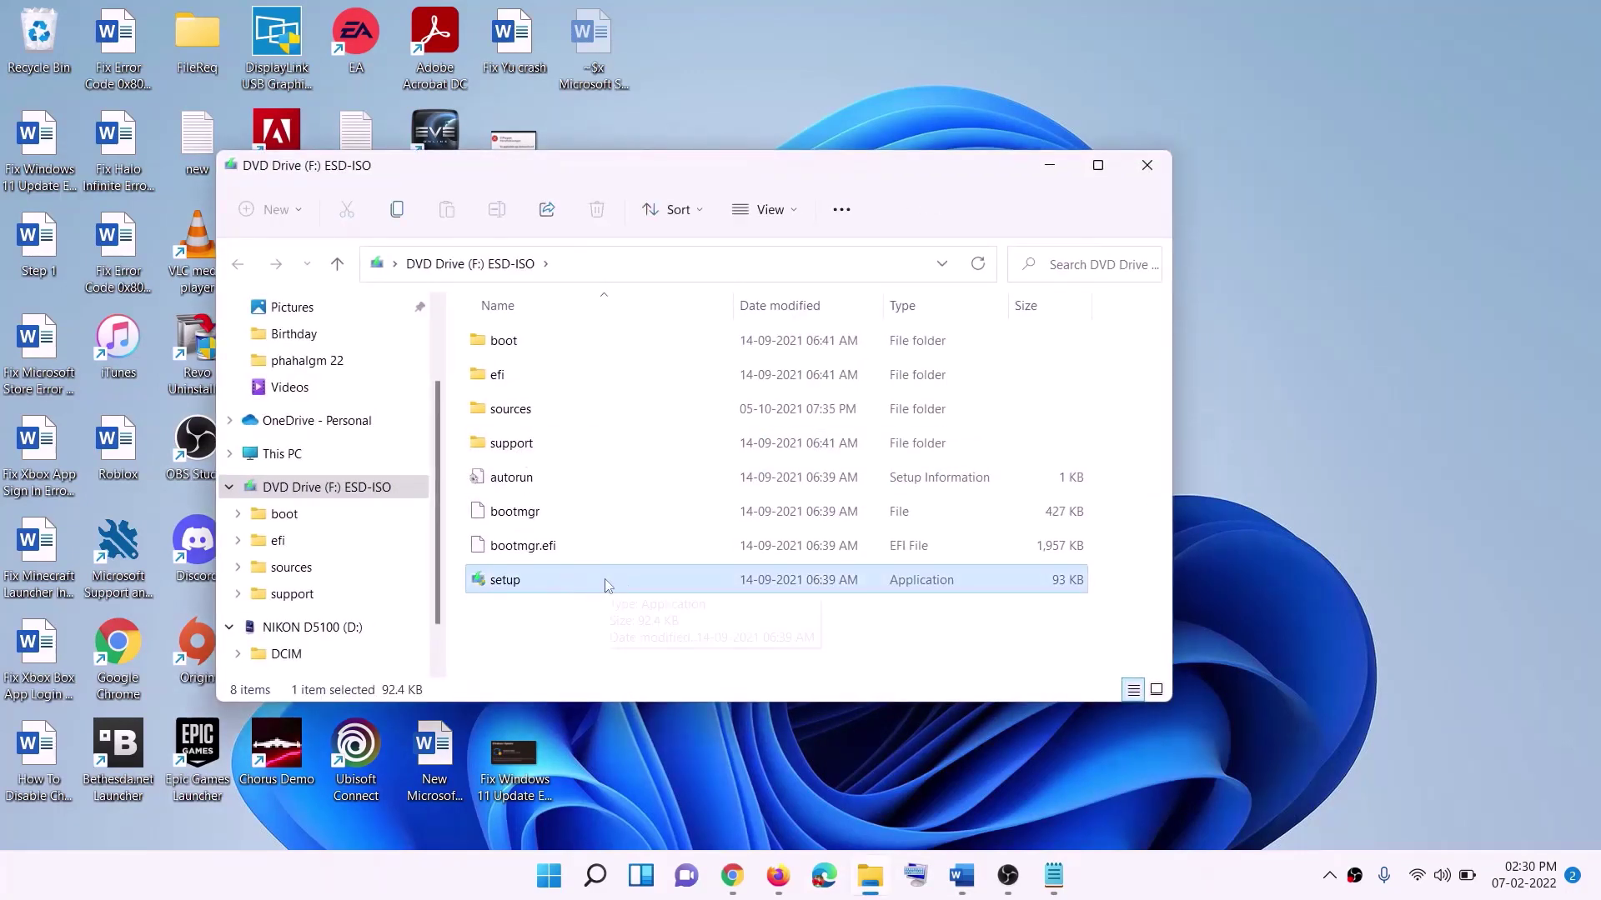
{"action": "double_click", "coordinate": [545, 577]}
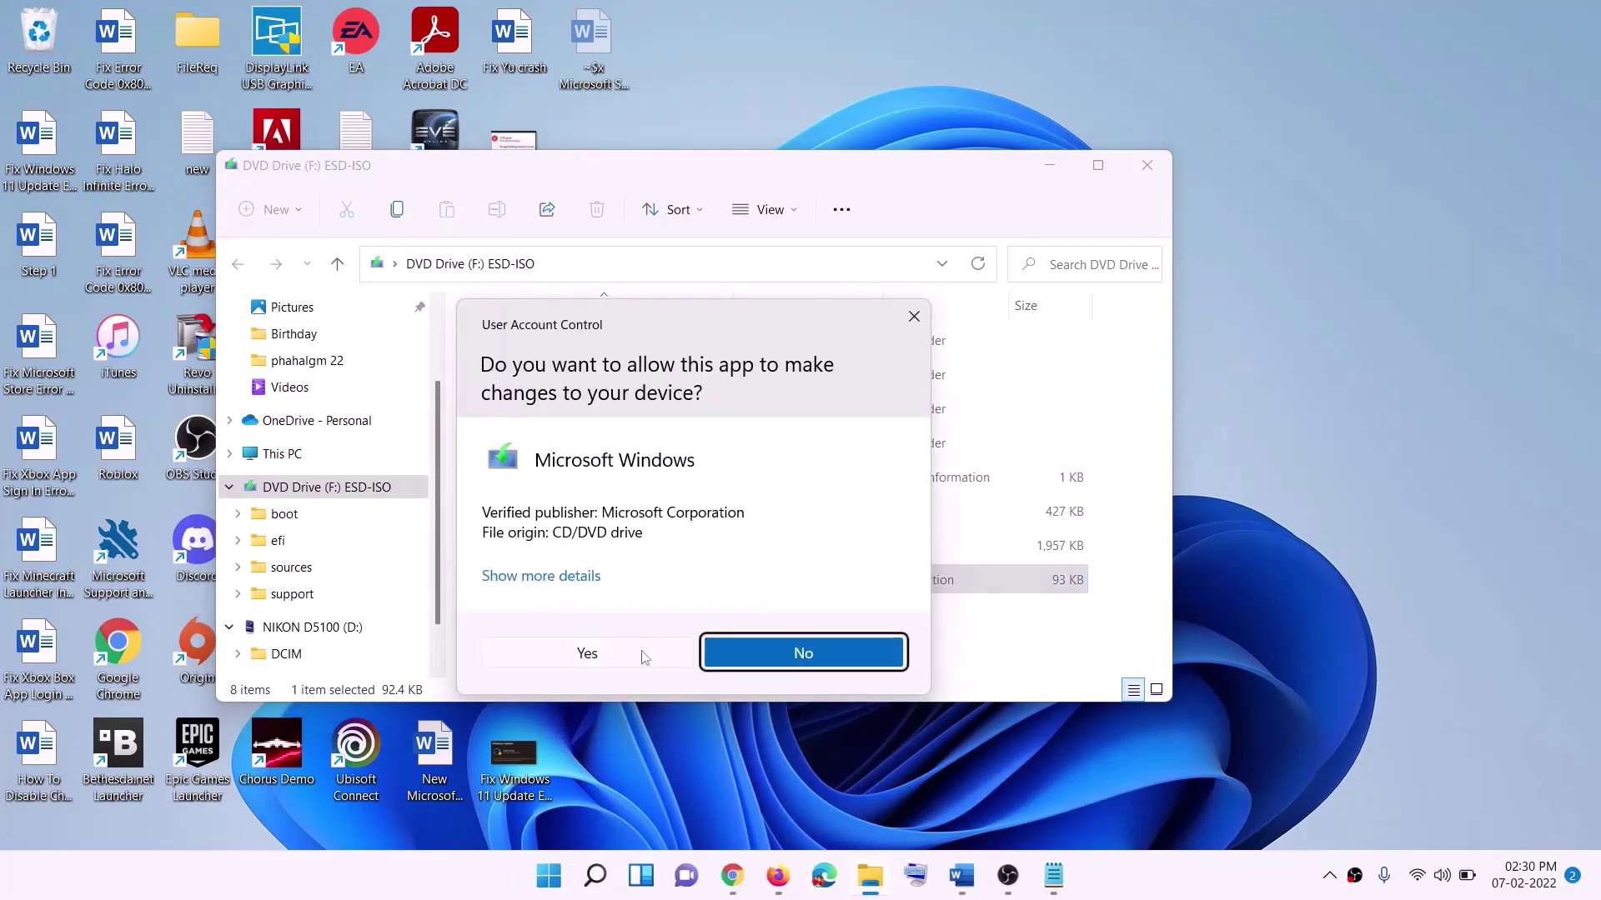
{"action": "left_click", "coordinate": [645, 657]}
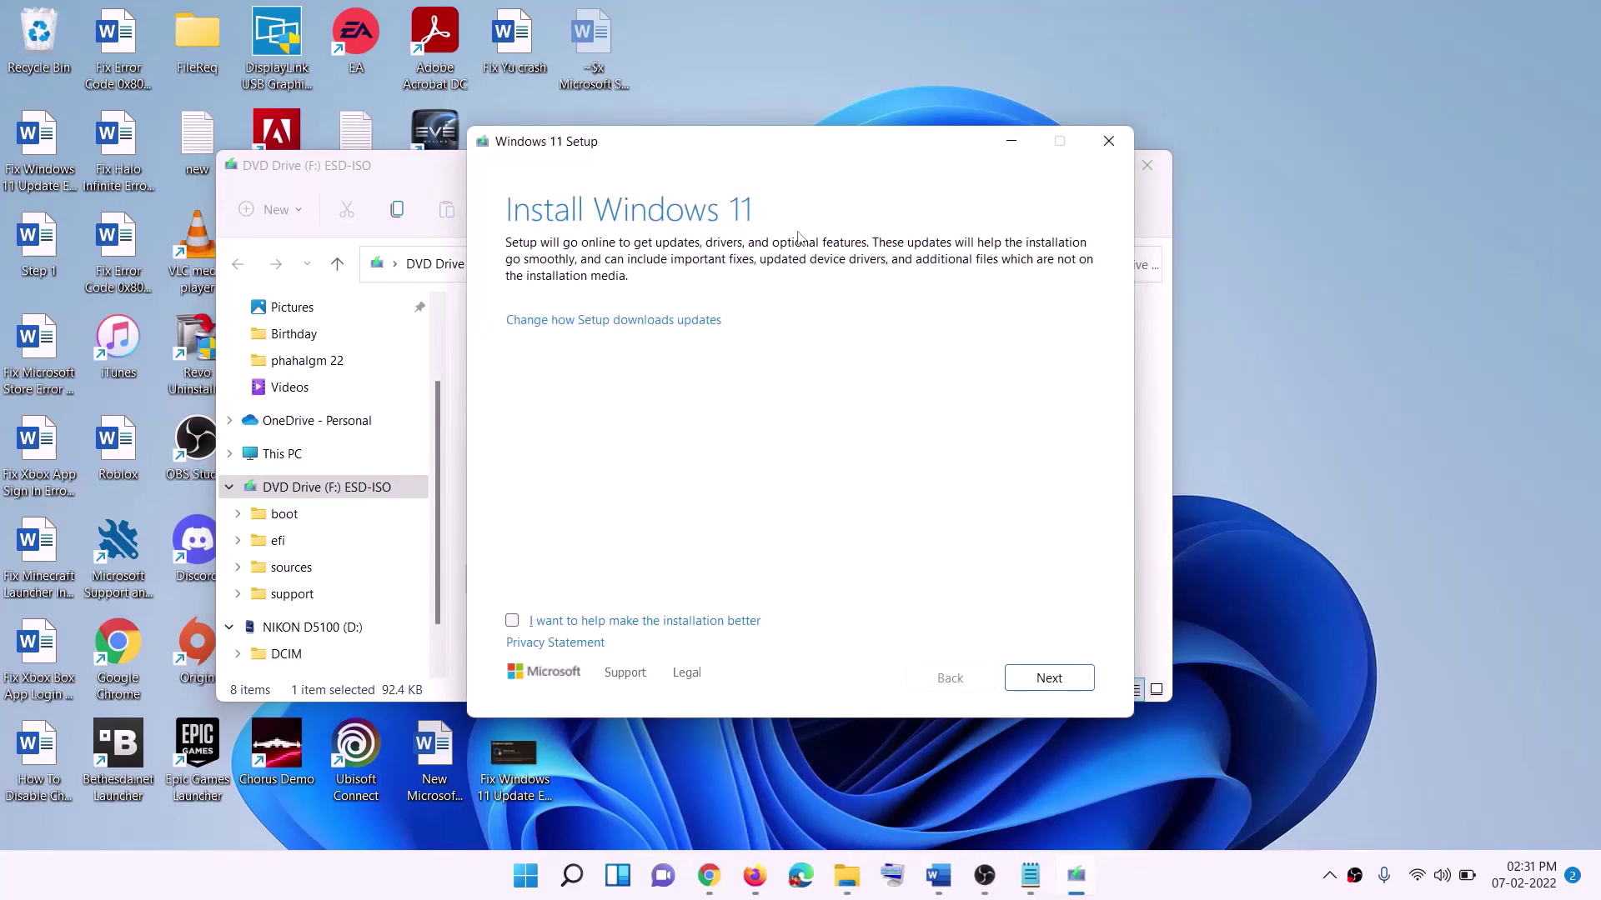
{"action": "left_click", "coordinate": [1053, 680]}
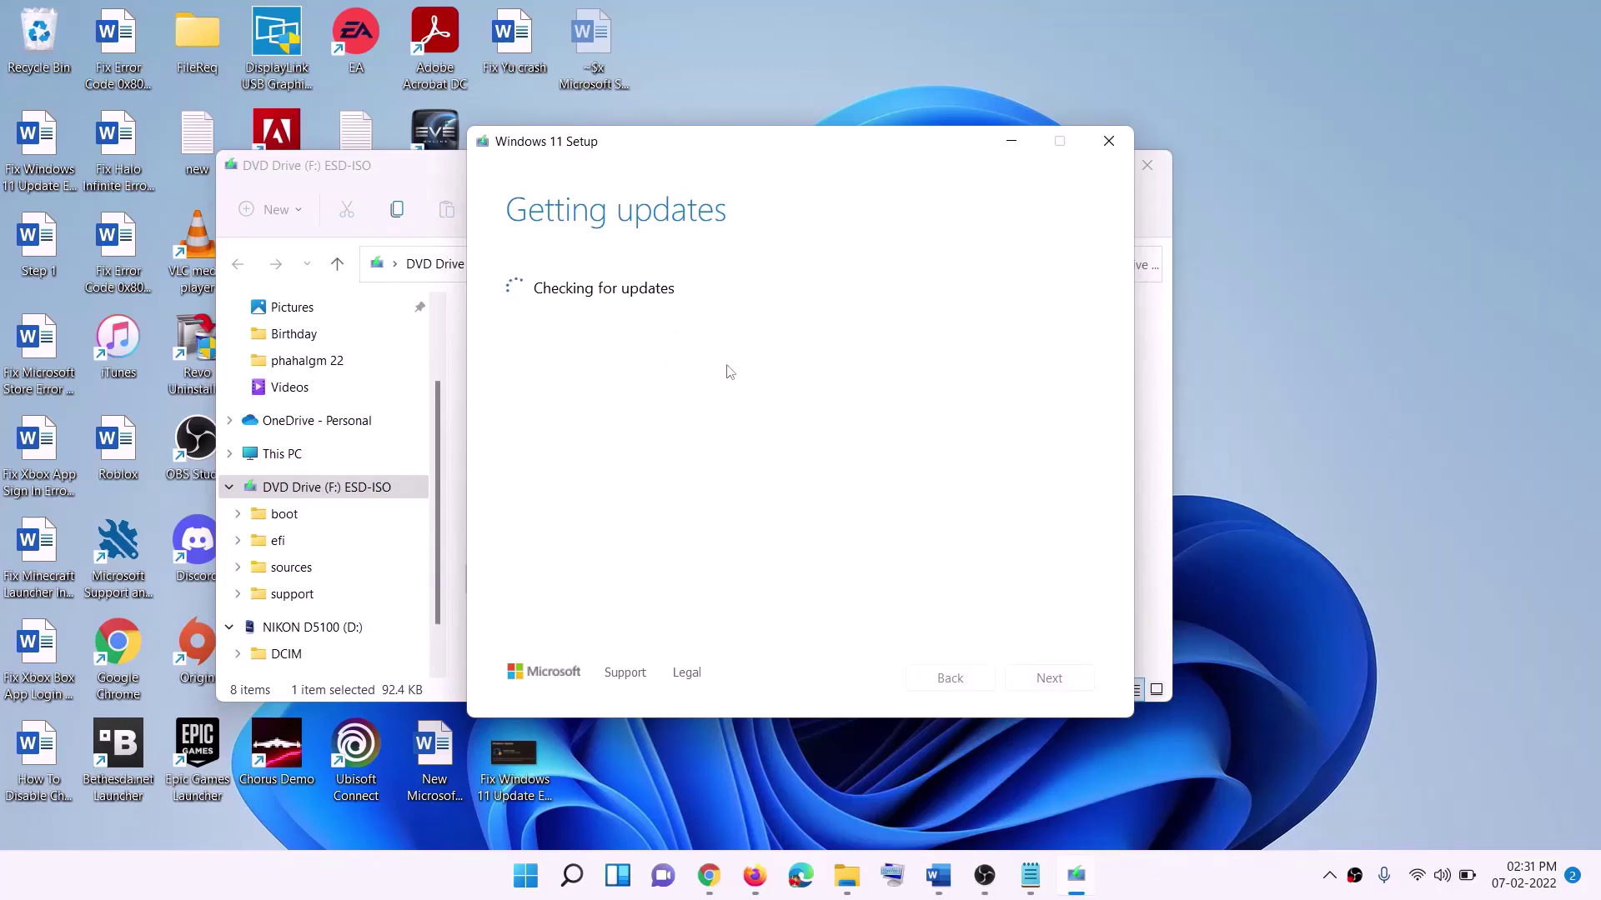
Step: Switch to the Word document and review the Windows 11 Ready to install screenshot with its Keep personal files and apps choice
{"action": "key", "text": "alt+Tab"}
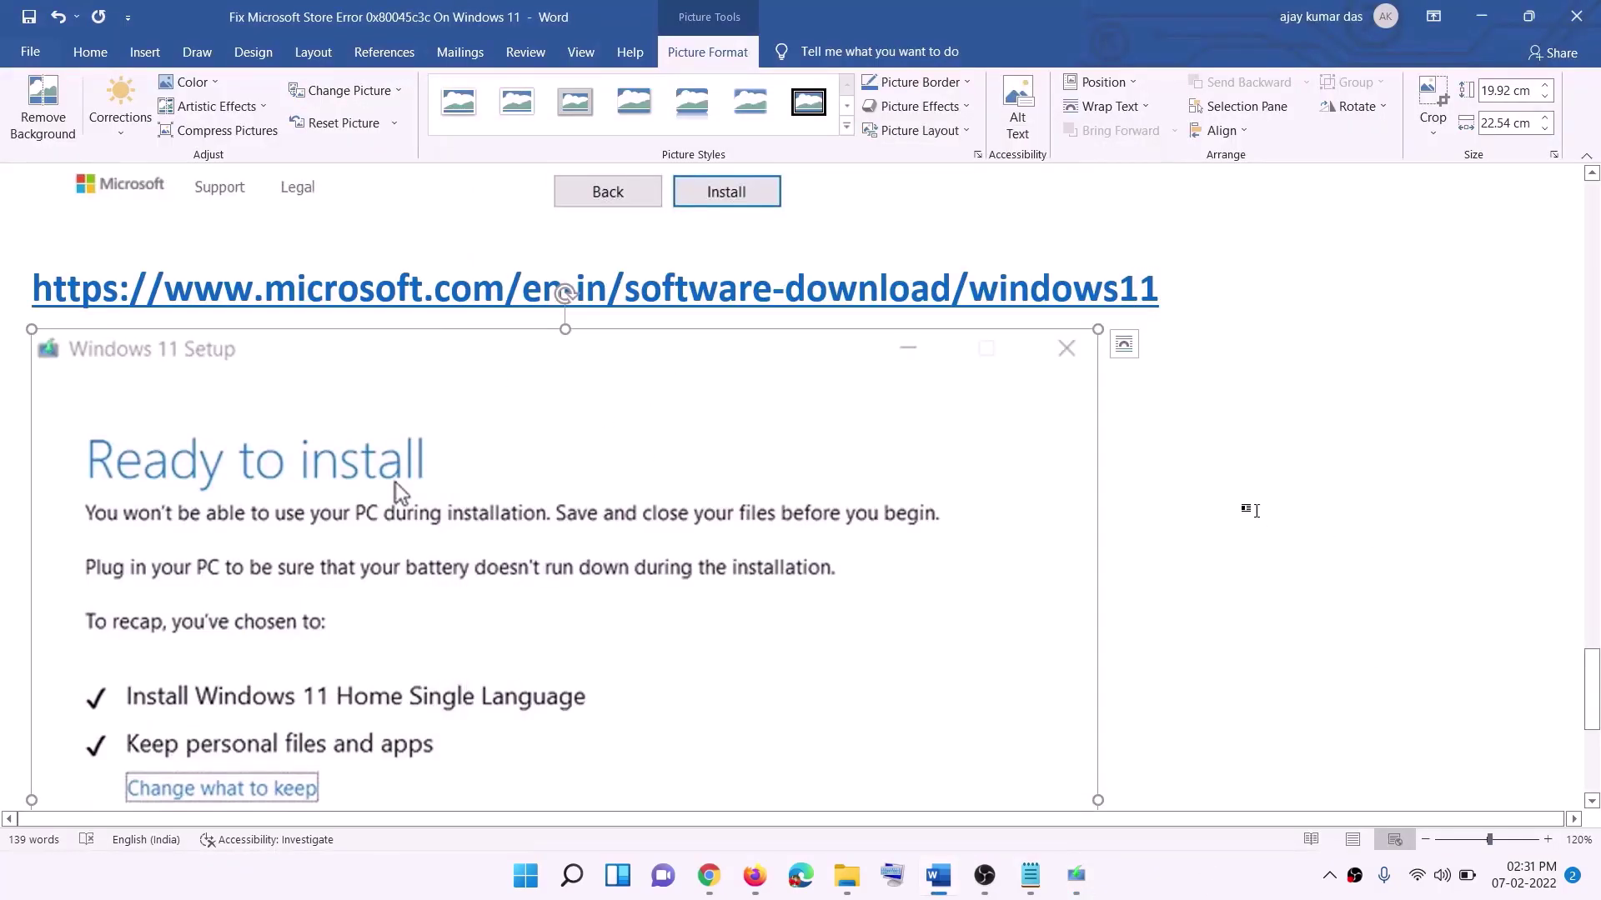
{"action": "scroll", "coordinate": [414, 384], "scroll_direction": "down", "scroll_amount": 3}
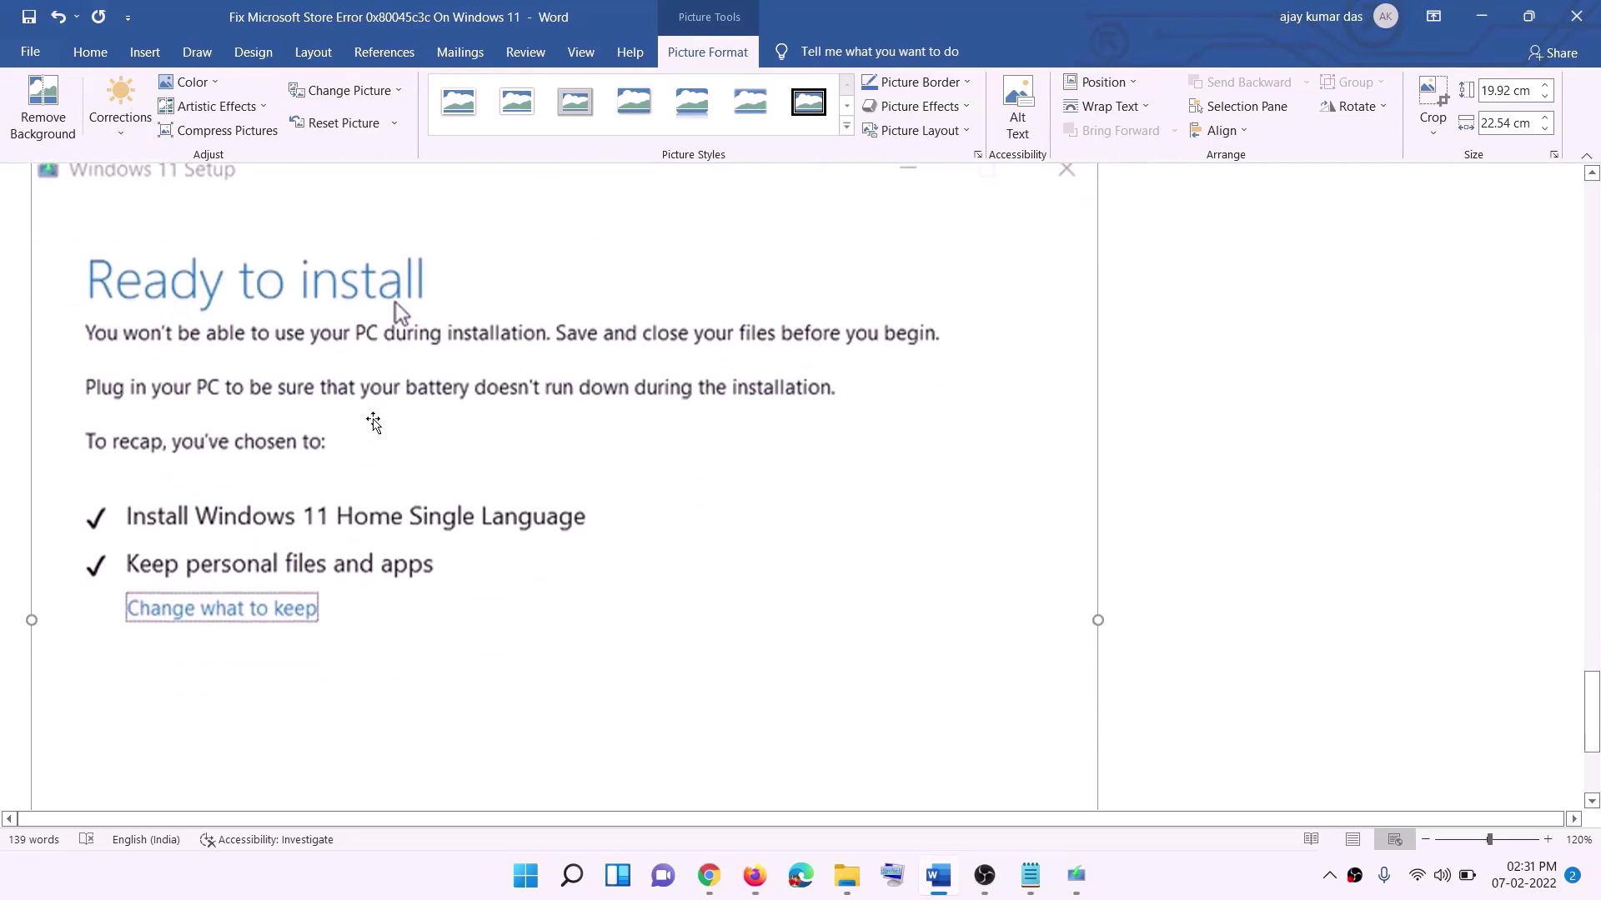
{"action": "scroll", "coordinate": [241, 305], "scroll_direction": "down", "scroll_amount": 1}
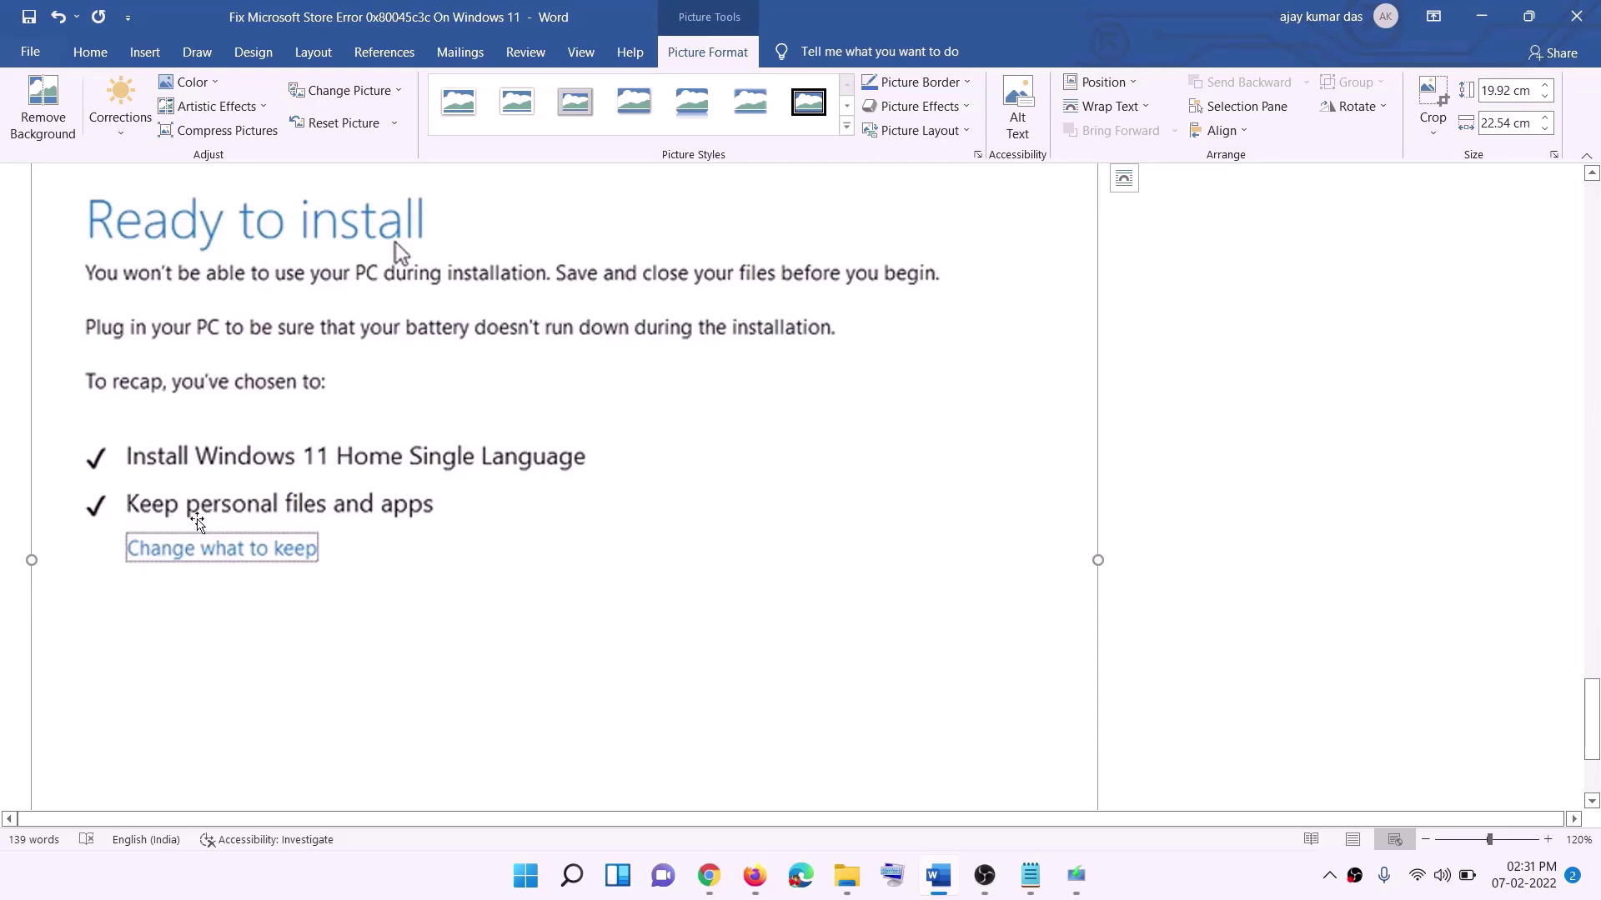
{"action": "scroll", "coordinate": [597, 522], "scroll_direction": "down", "scroll_amount": 3}
{"action": "scroll", "coordinate": [948, 668], "scroll_direction": "up", "scroll_amount": 2}
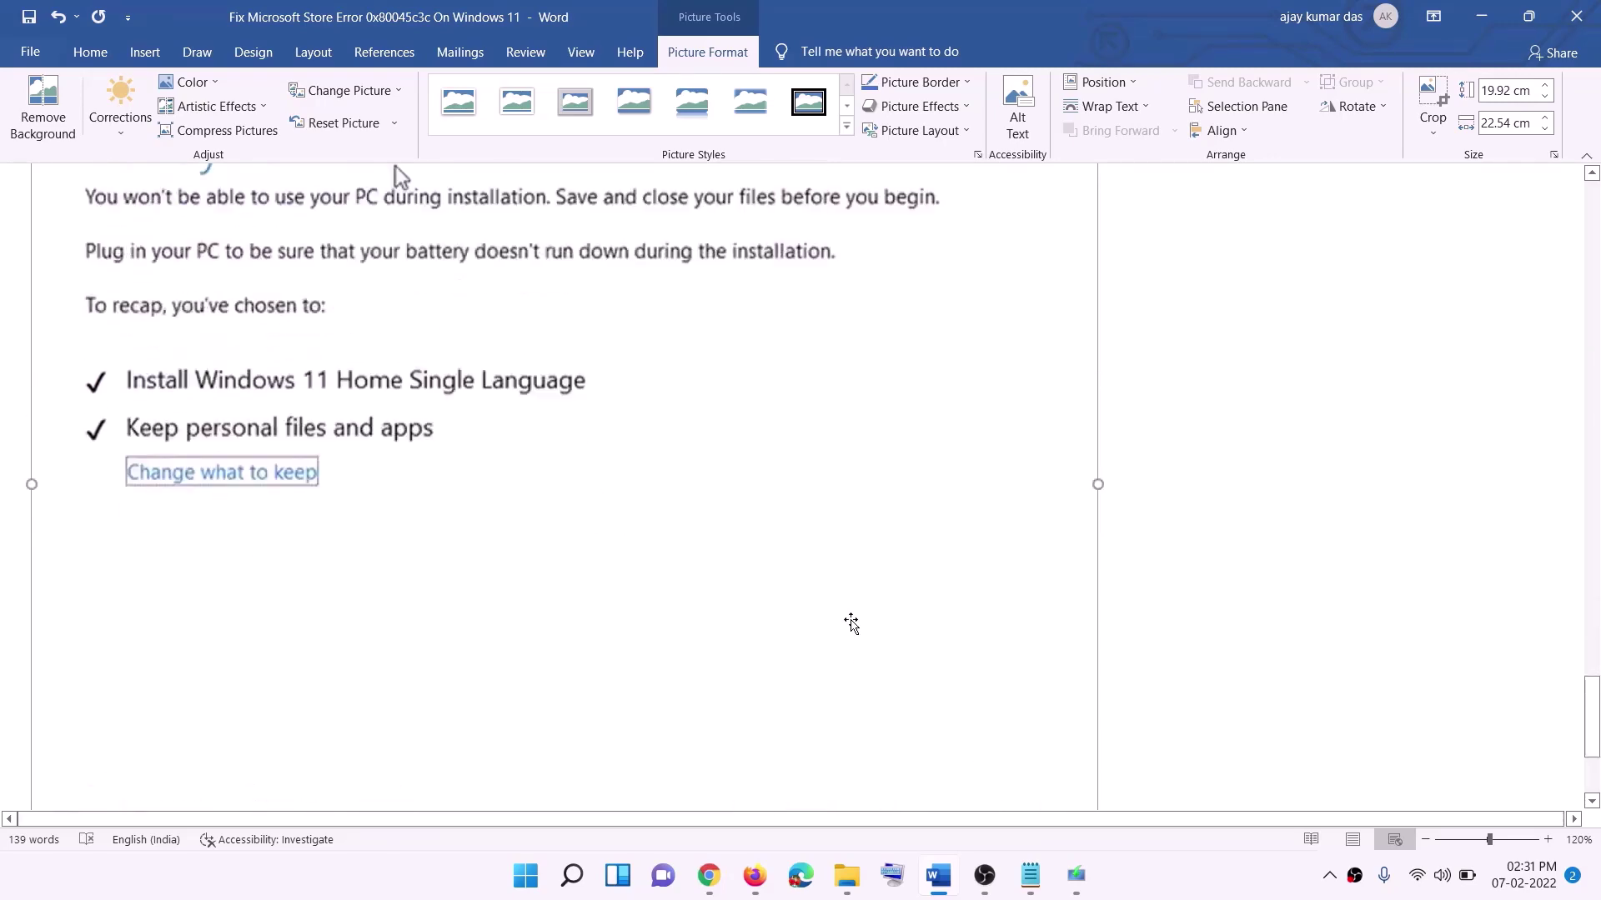
{"action": "scroll", "coordinate": [850, 623], "scroll_direction": "up", "scroll_amount": 4}
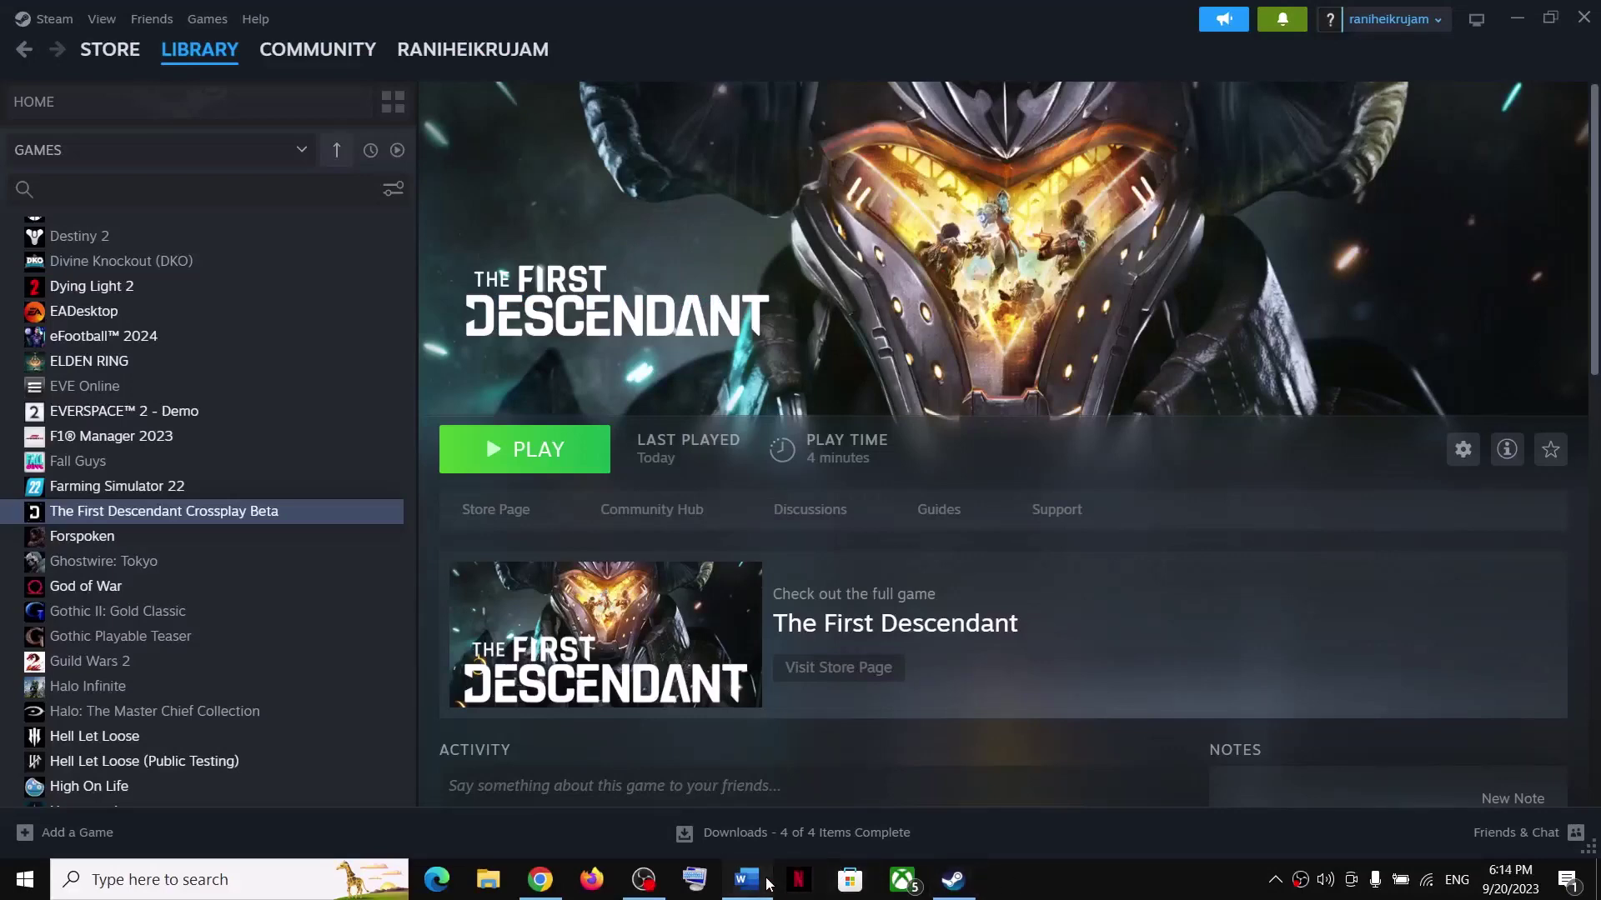
Step: Switch to the Word fix document and read Step 3 on clean graphics driver installation with its NVIDIA and AMD links
{"action": "left_click", "coordinate": [747, 879]}
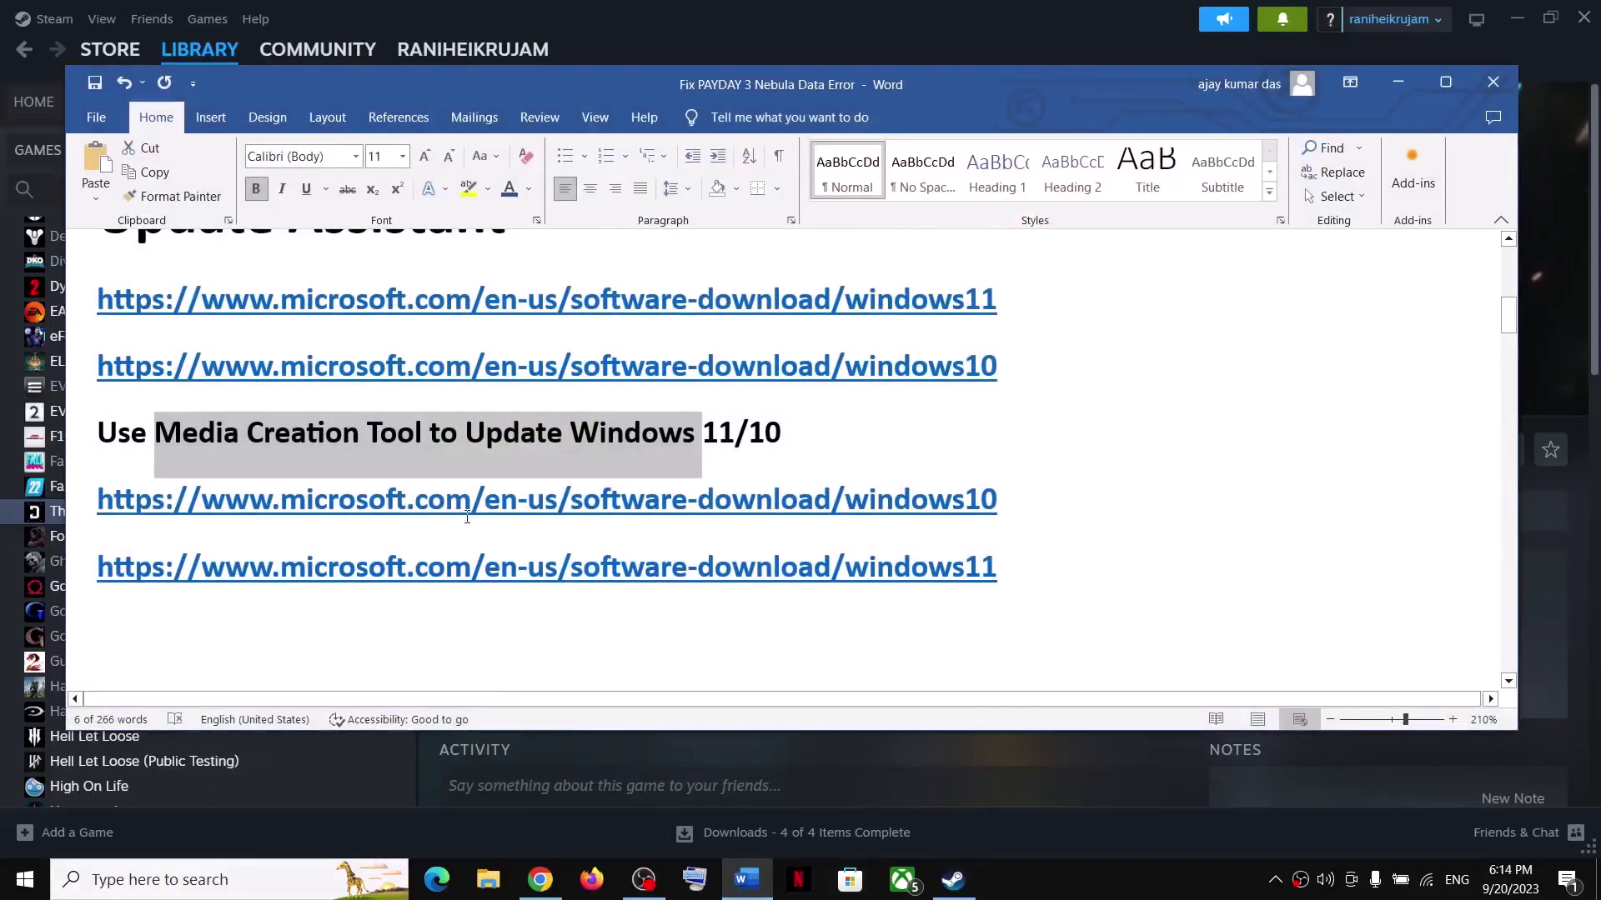
{"action": "scroll", "coordinate": [467, 517], "scroll_direction": "down", "scroll_amount": 5}
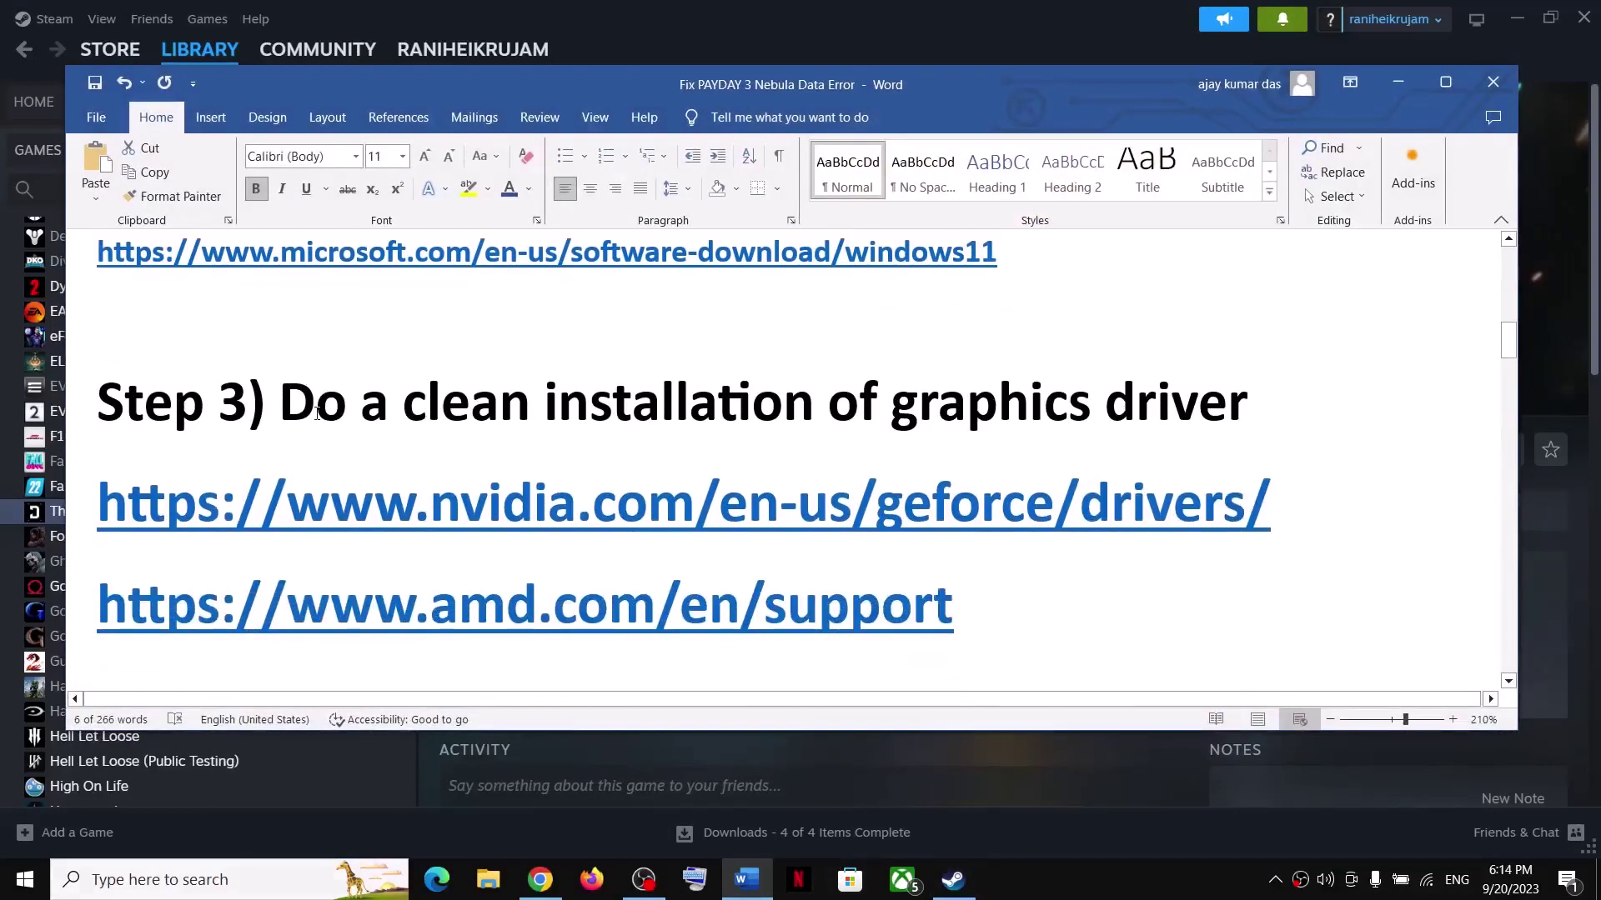
{"action": "left_click_drag", "start_coordinate": [317, 414], "coordinate": [1259, 417]}
{"action": "left_click_drag", "start_coordinate": [238, 506], "coordinate": [1055, 509]}
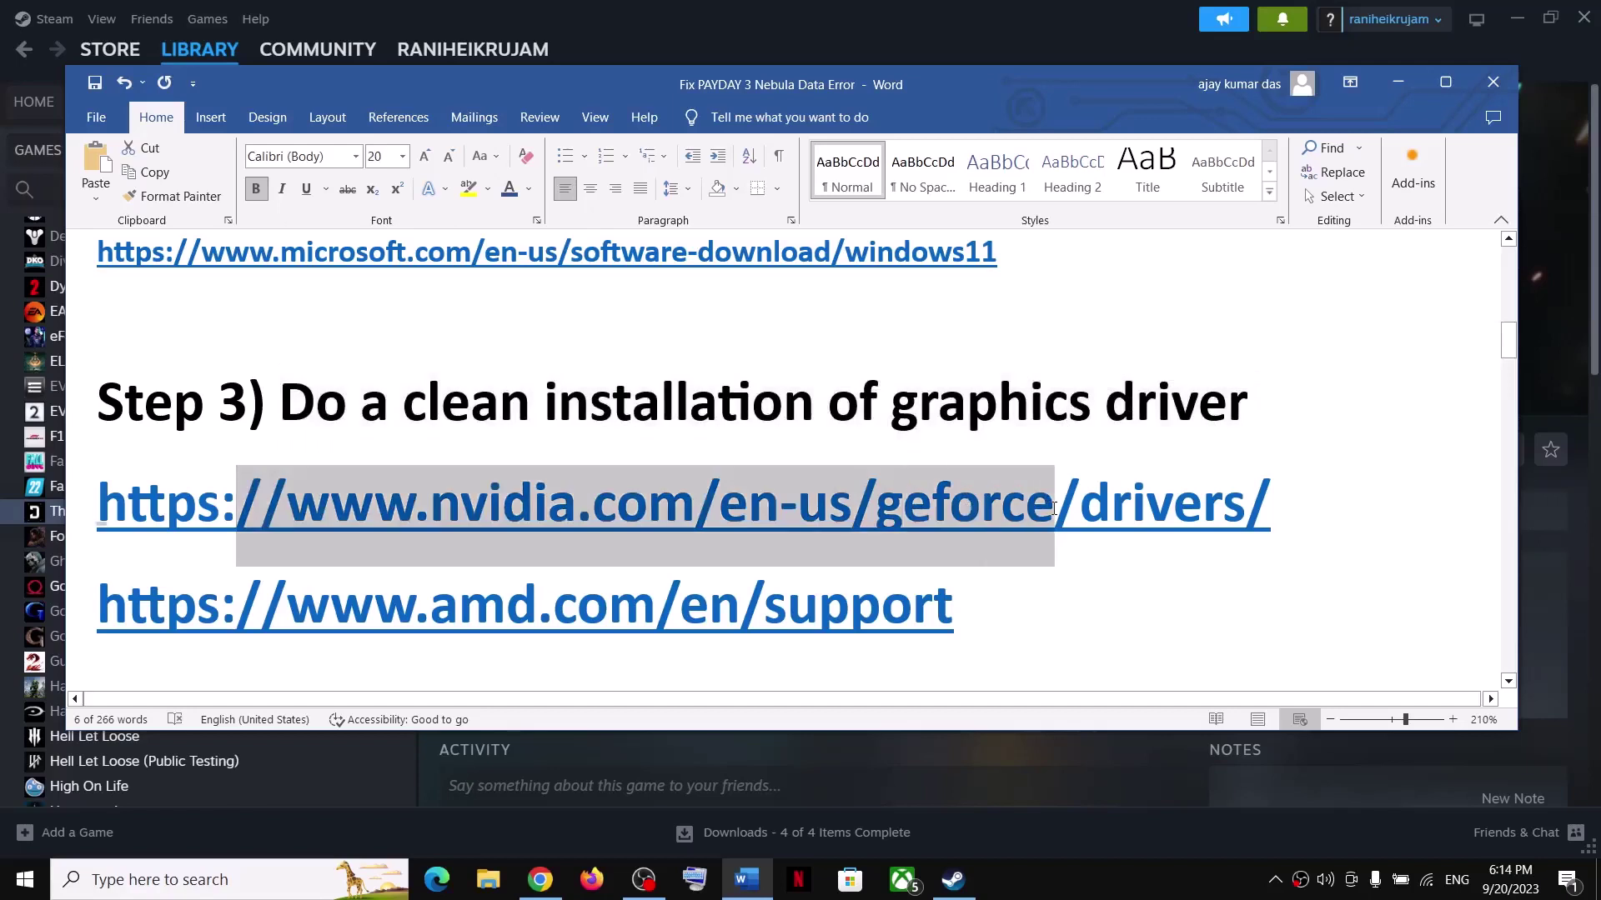
{"action": "left_click_drag", "start_coordinate": [321, 611], "coordinate": [900, 611]}
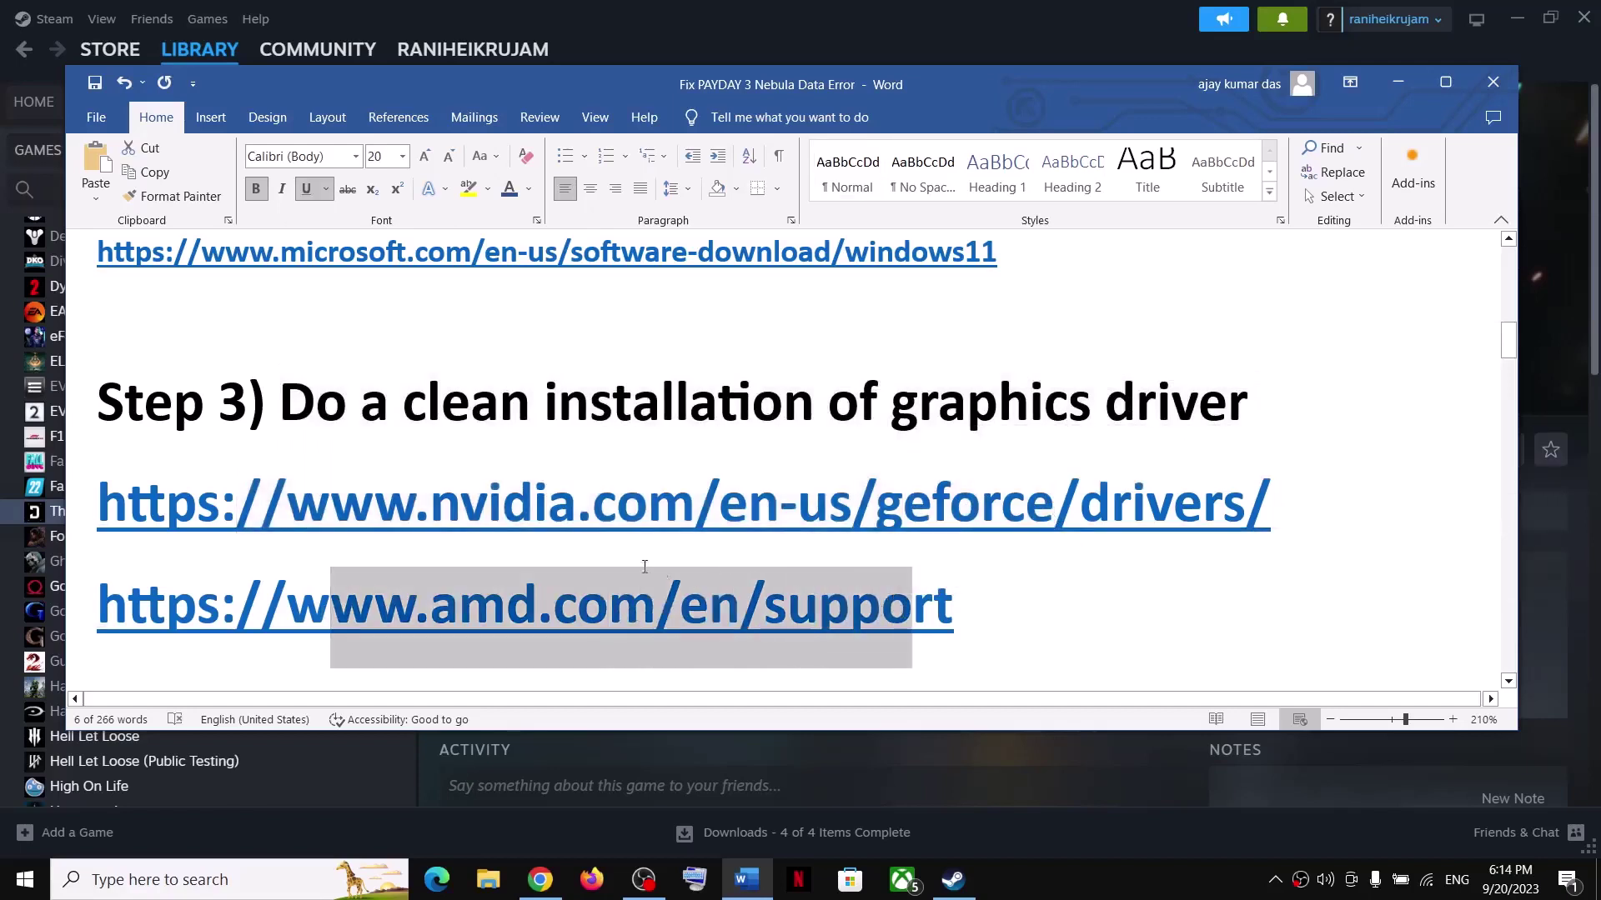
{"action": "left_click_drag", "start_coordinate": [500, 505], "coordinate": [1171, 509]}
Step: Switch to NVIDIA's GeForce Drivers page in Chrome and choose GeForce 10 Series (Notebooks) as the product series for the manual driver search
{"action": "left_click", "coordinate": [1187, 877]}
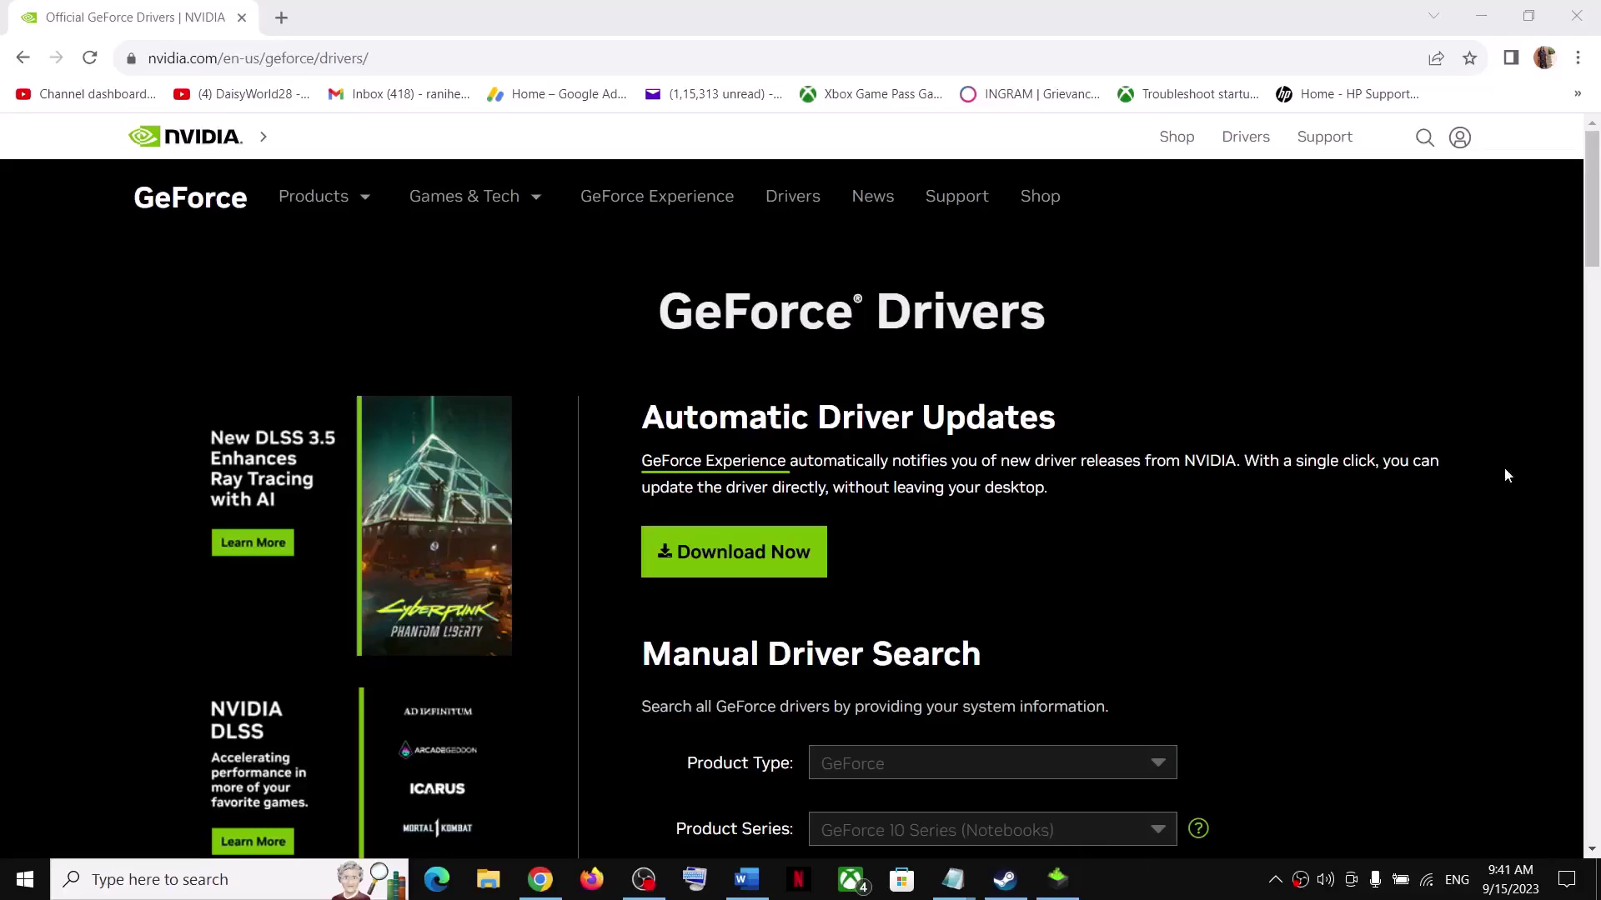
{"action": "scroll", "coordinate": [1141, 589], "scroll_direction": "down", "scroll_amount": 2}
{"action": "left_click", "coordinate": [1004, 623]}
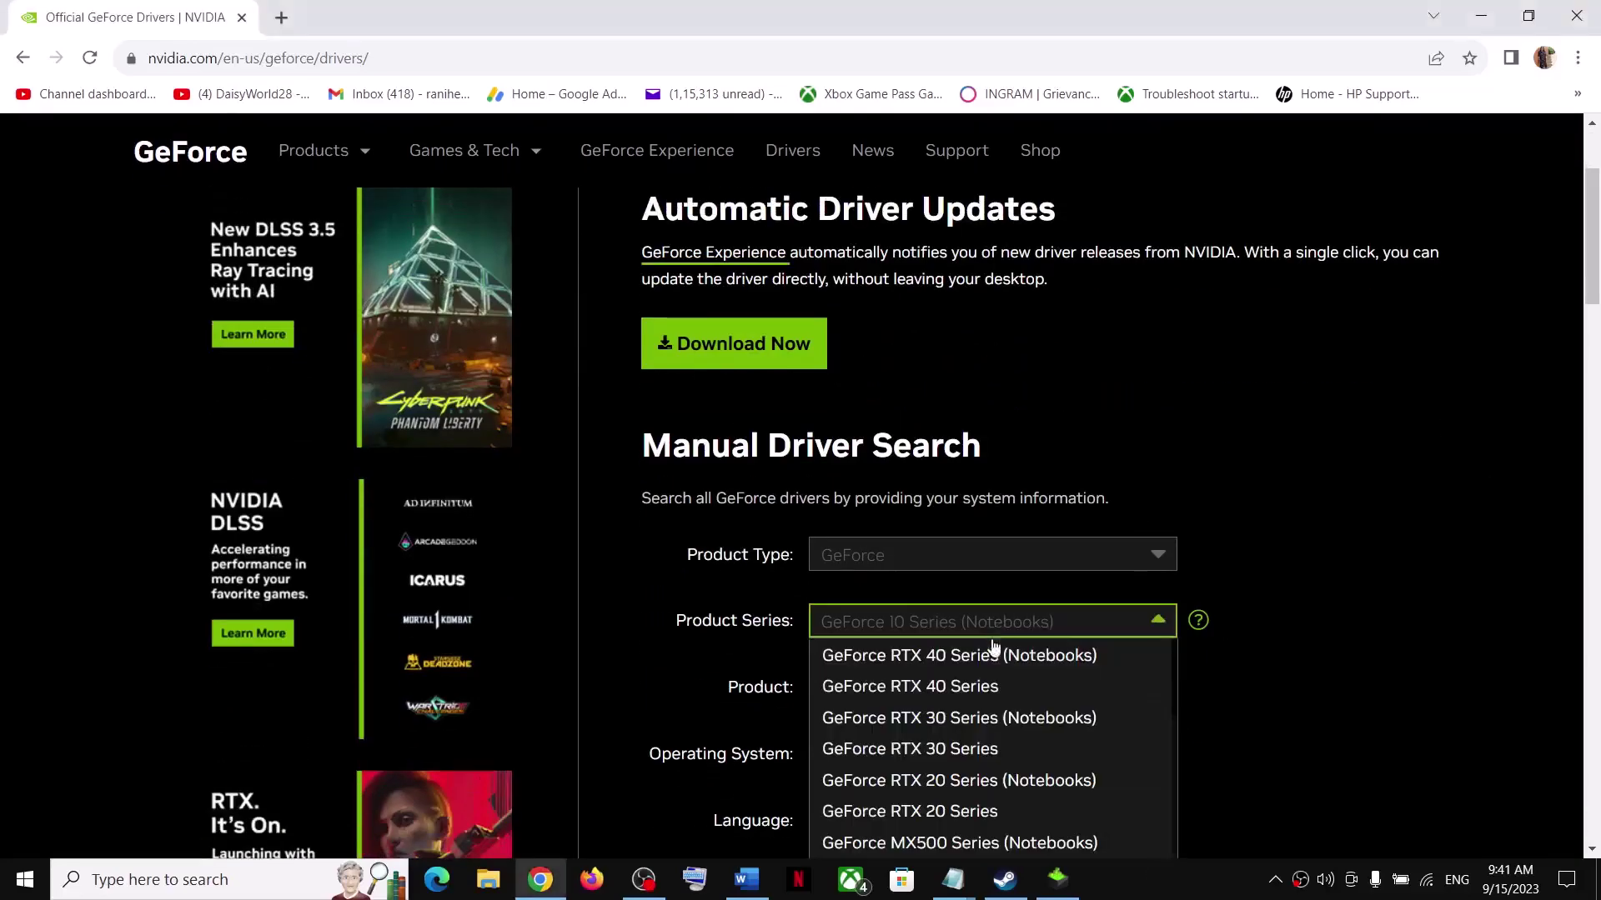
{"action": "scroll", "coordinate": [976, 792], "scroll_direction": "down", "scroll_amount": 3}
{"action": "scroll", "coordinate": [965, 793], "scroll_direction": "down", "scroll_amount": 1}
{"action": "left_click", "coordinate": [965, 779]}
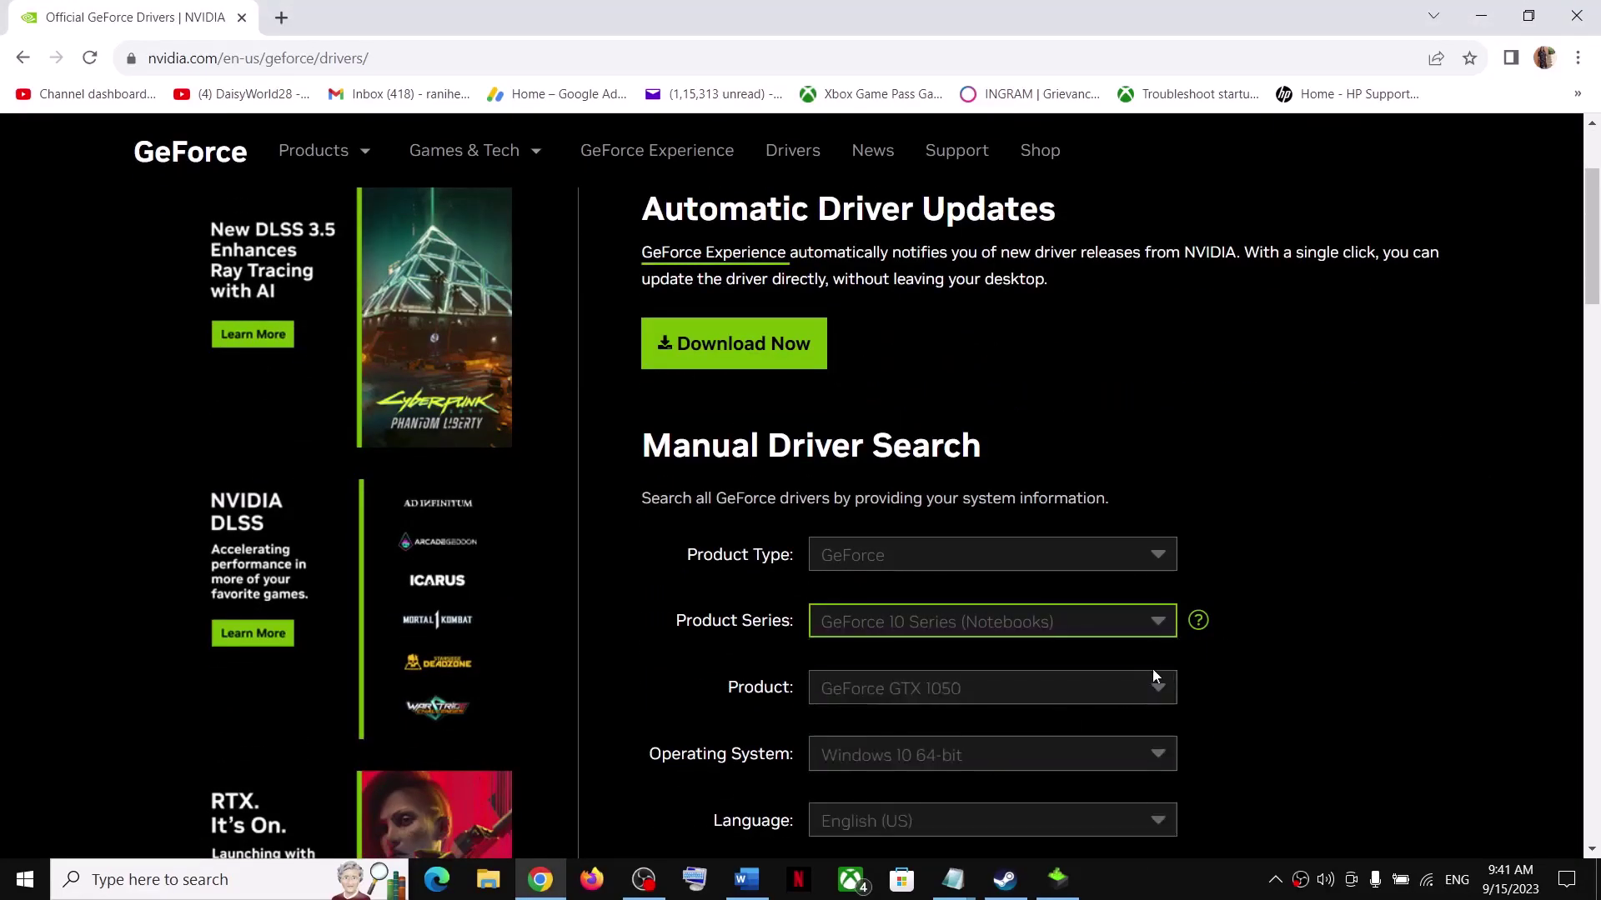
Step: Set the driver search product to GeForce GTX 1050 and the operating system to Windows 10 64-bit
{"action": "scroll", "coordinate": [917, 490], "scroll_direction": "down", "scroll_amount": 2}
{"action": "left_click", "coordinate": [915, 474]}
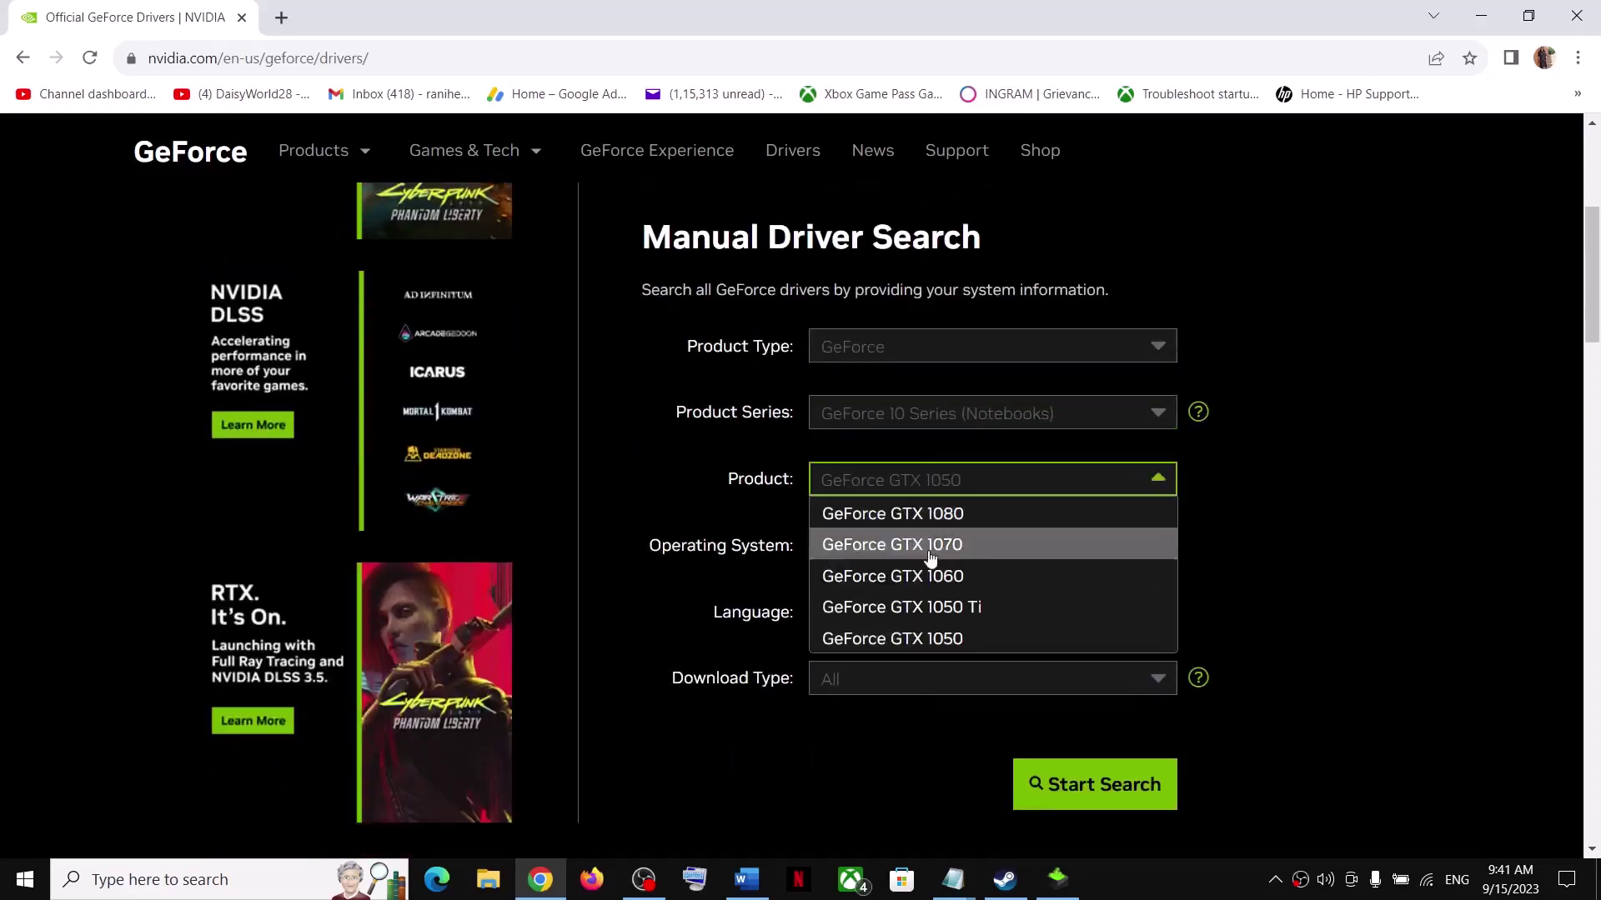
{"action": "left_click", "coordinate": [956, 638]}
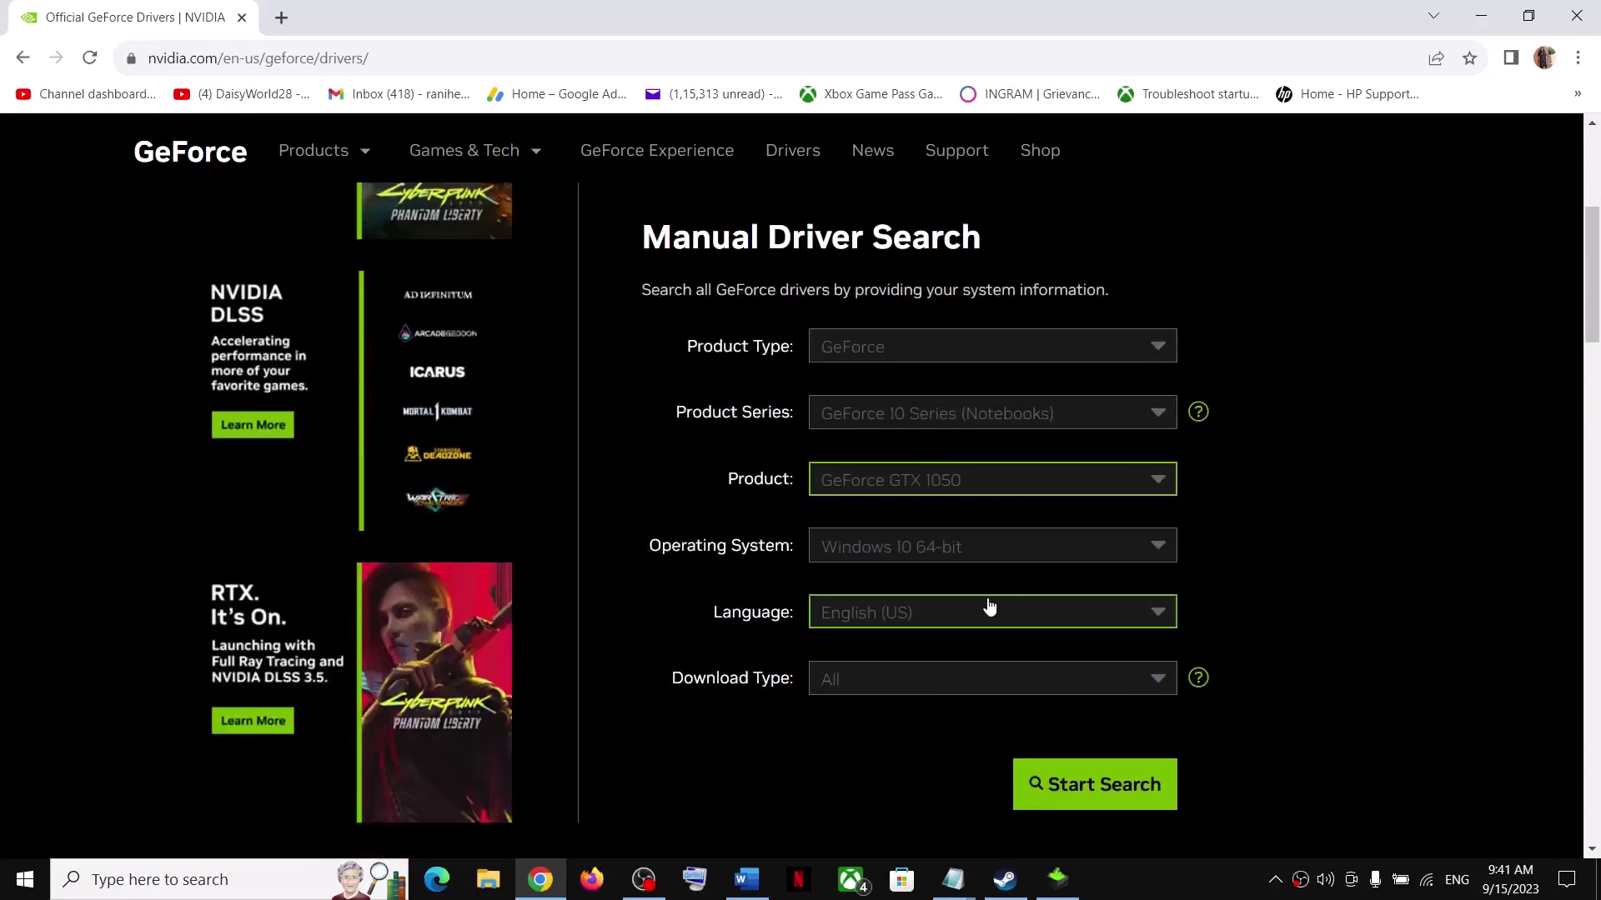
{"action": "left_click", "coordinate": [950, 561]}
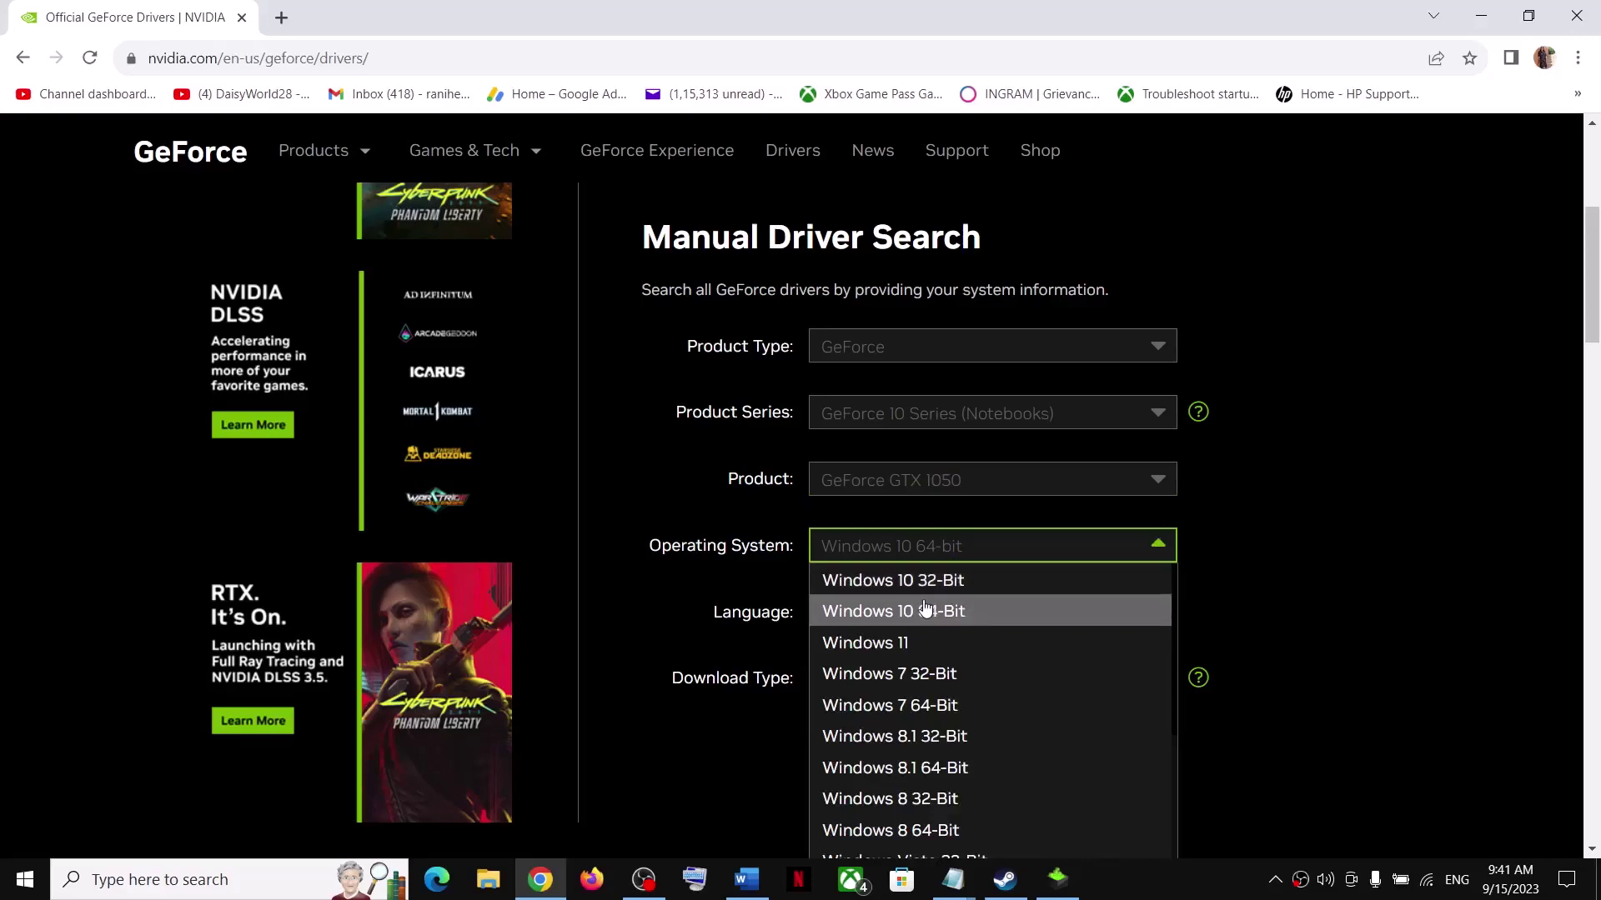
{"action": "left_click", "coordinate": [925, 608]}
{"action": "left_click", "coordinate": [914, 557]}
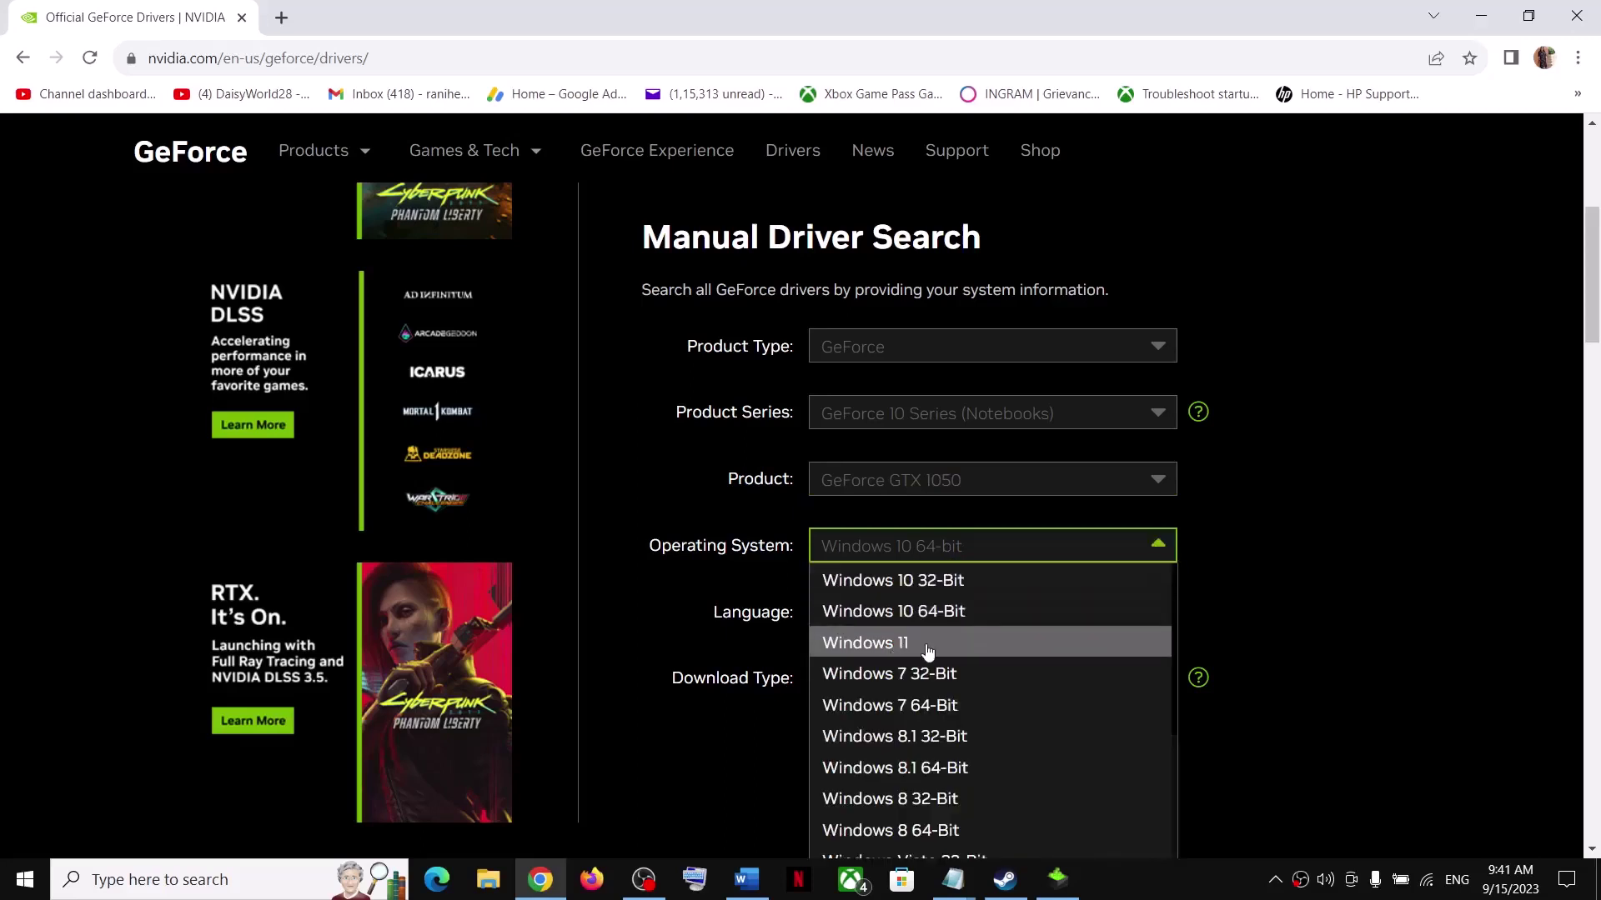
{"action": "left_click", "coordinate": [1286, 596]}
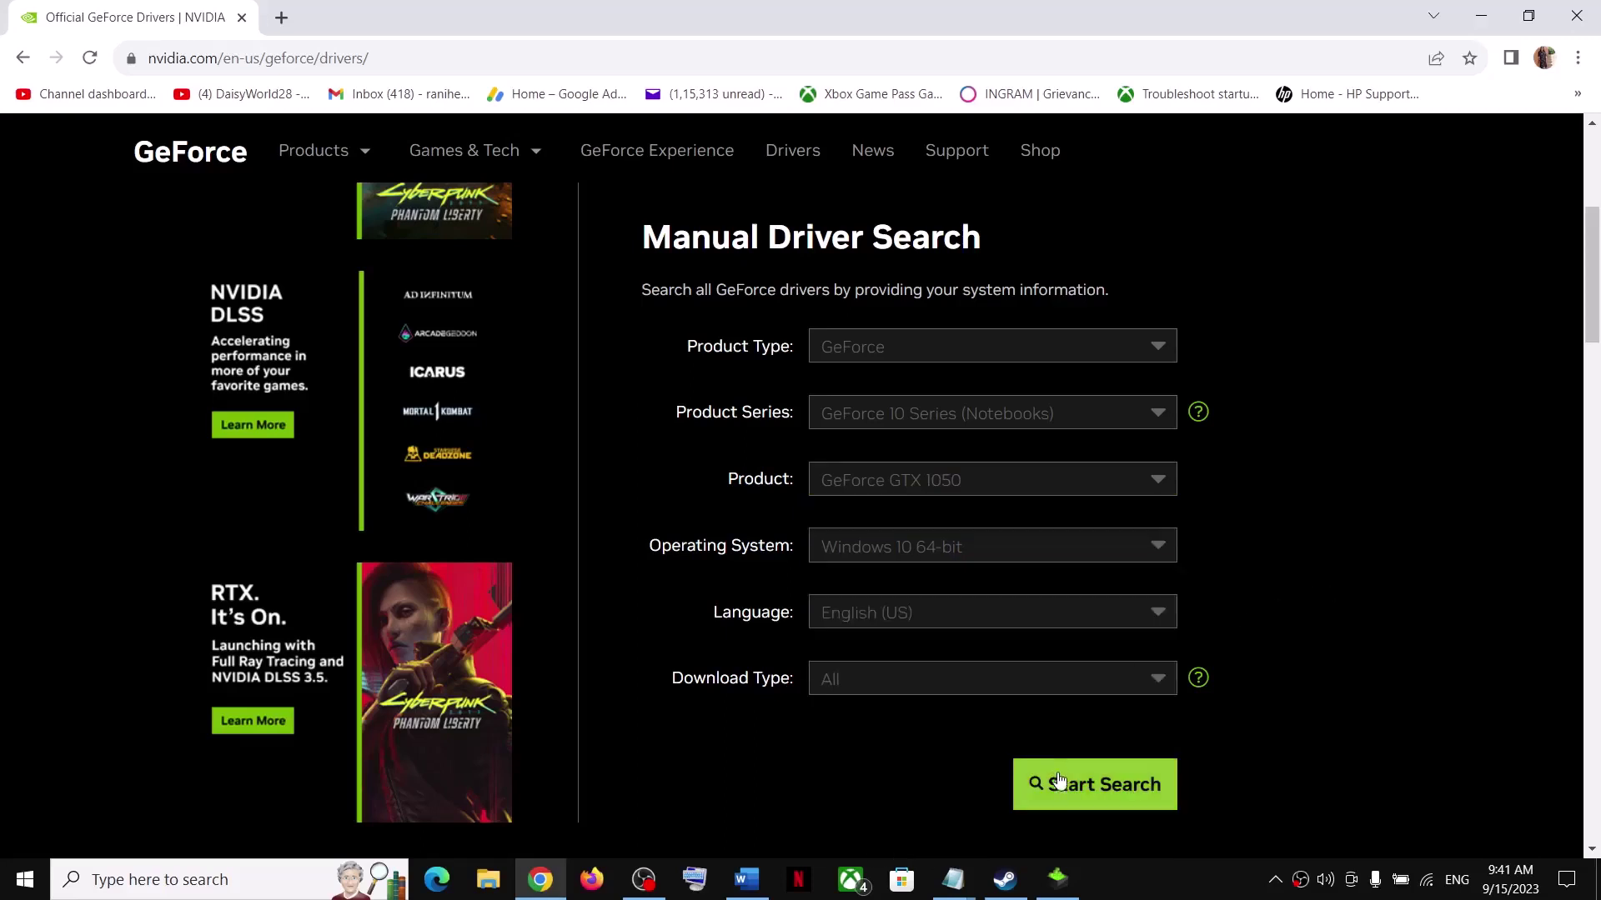
Step: Search for matching drivers and download the GeForce Game Ready Driver - WHQL version 537.34
{"action": "left_click", "coordinate": [1072, 730]}
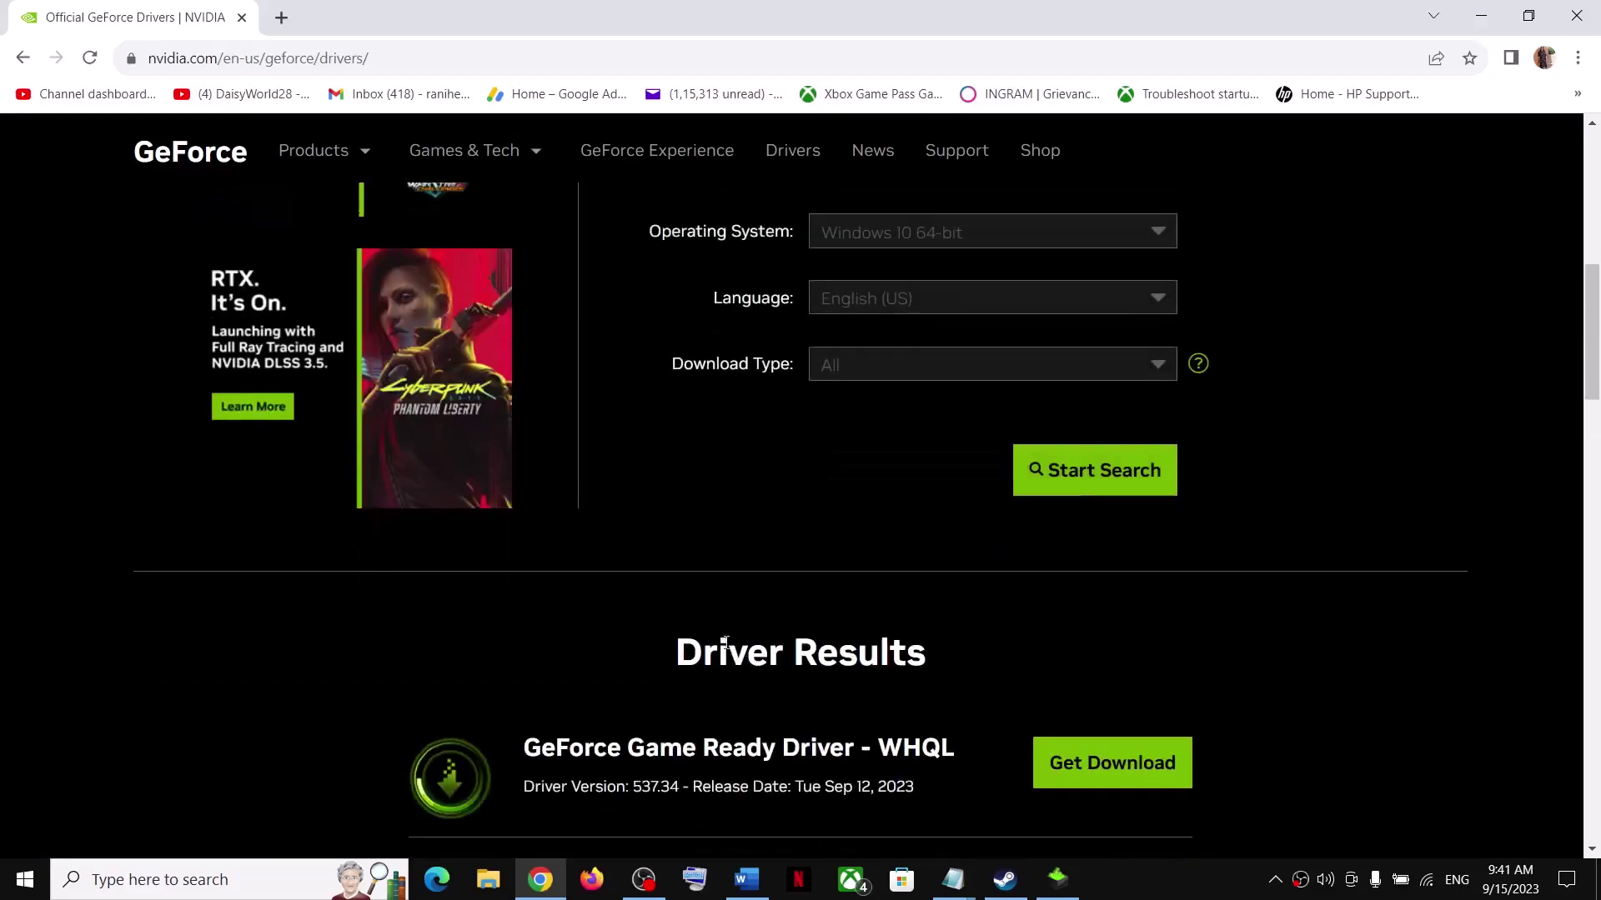
{"action": "scroll", "coordinate": [718, 635], "scroll_direction": "up", "scroll_amount": 1}
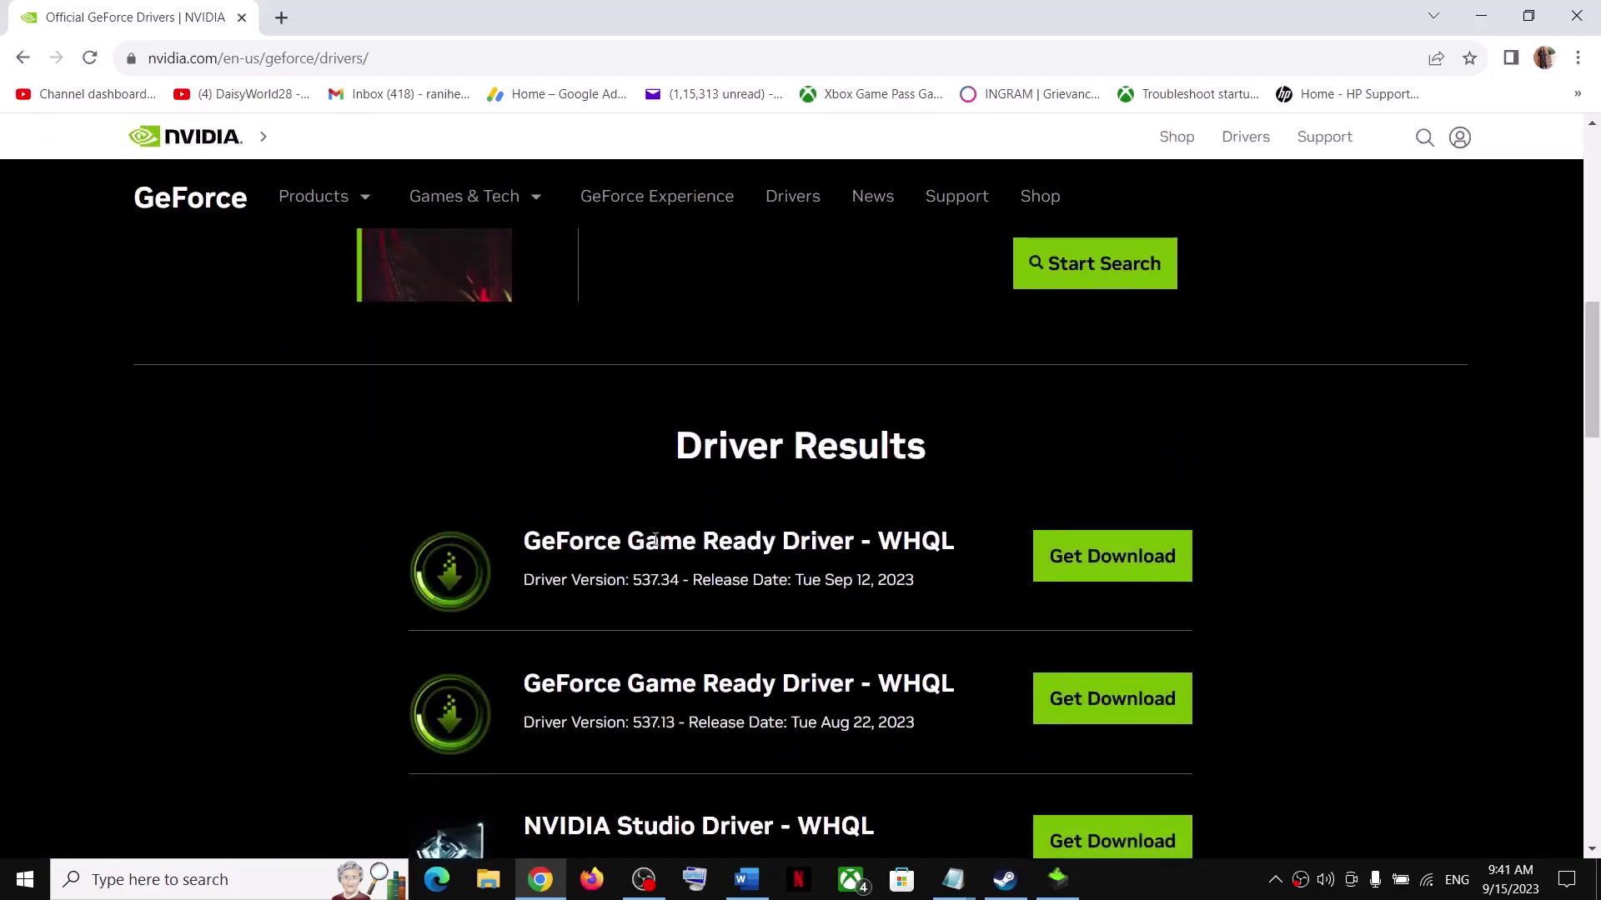
{"action": "left_click_drag", "start_coordinate": [655, 540], "coordinate": [788, 530]}
{"action": "left_click_drag", "start_coordinate": [637, 582], "coordinate": [674, 578]}
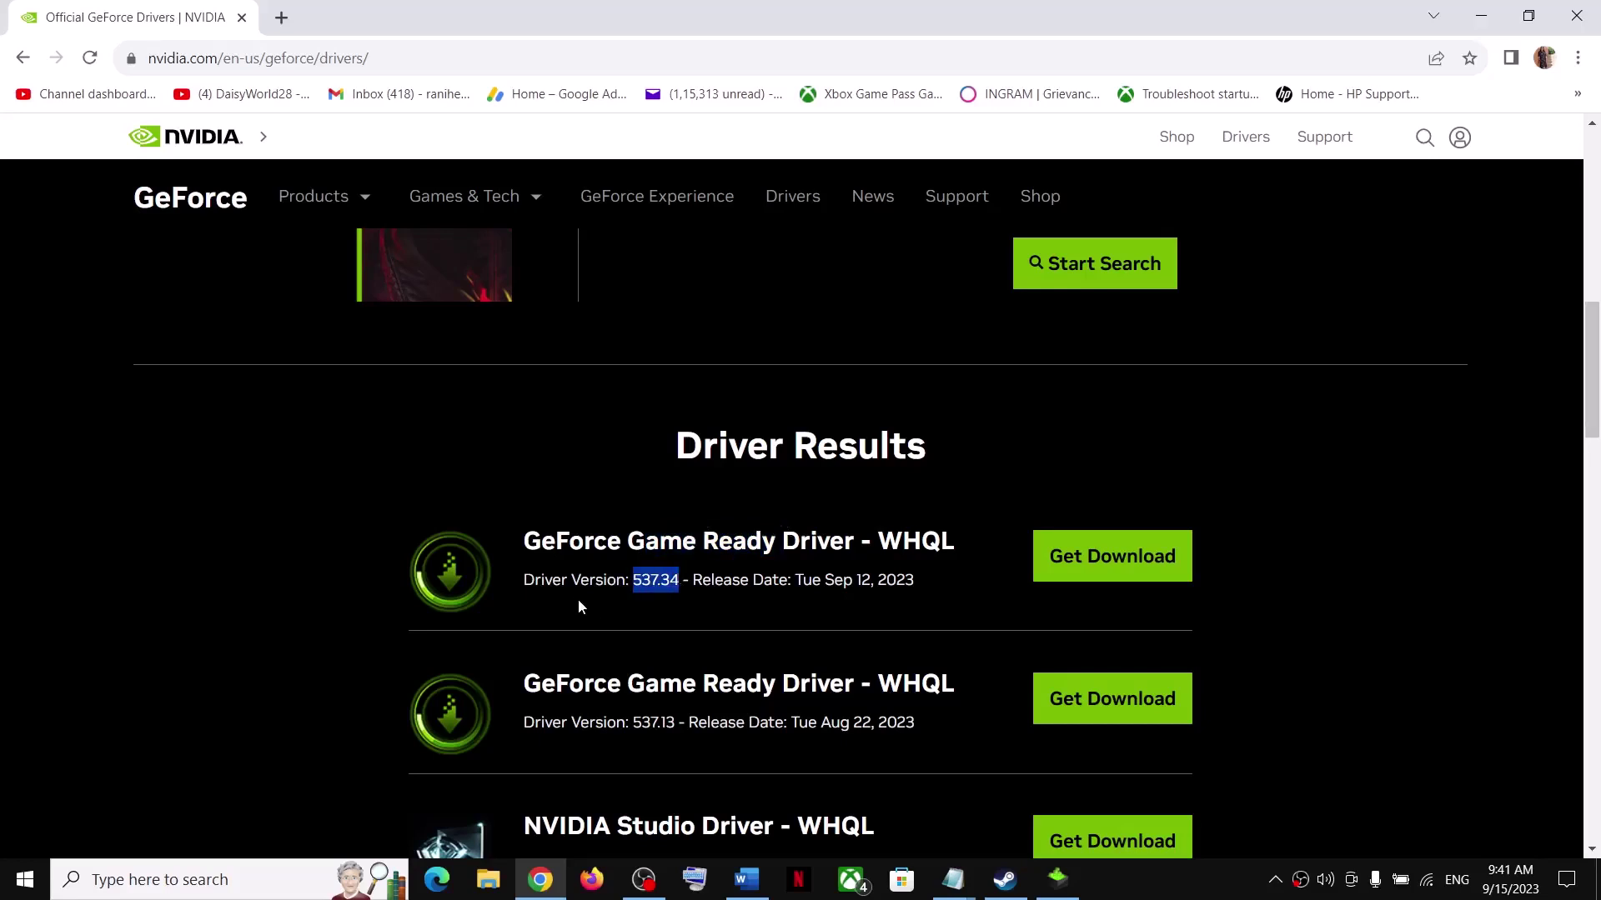
{"action": "left_click", "coordinate": [1138, 567]}
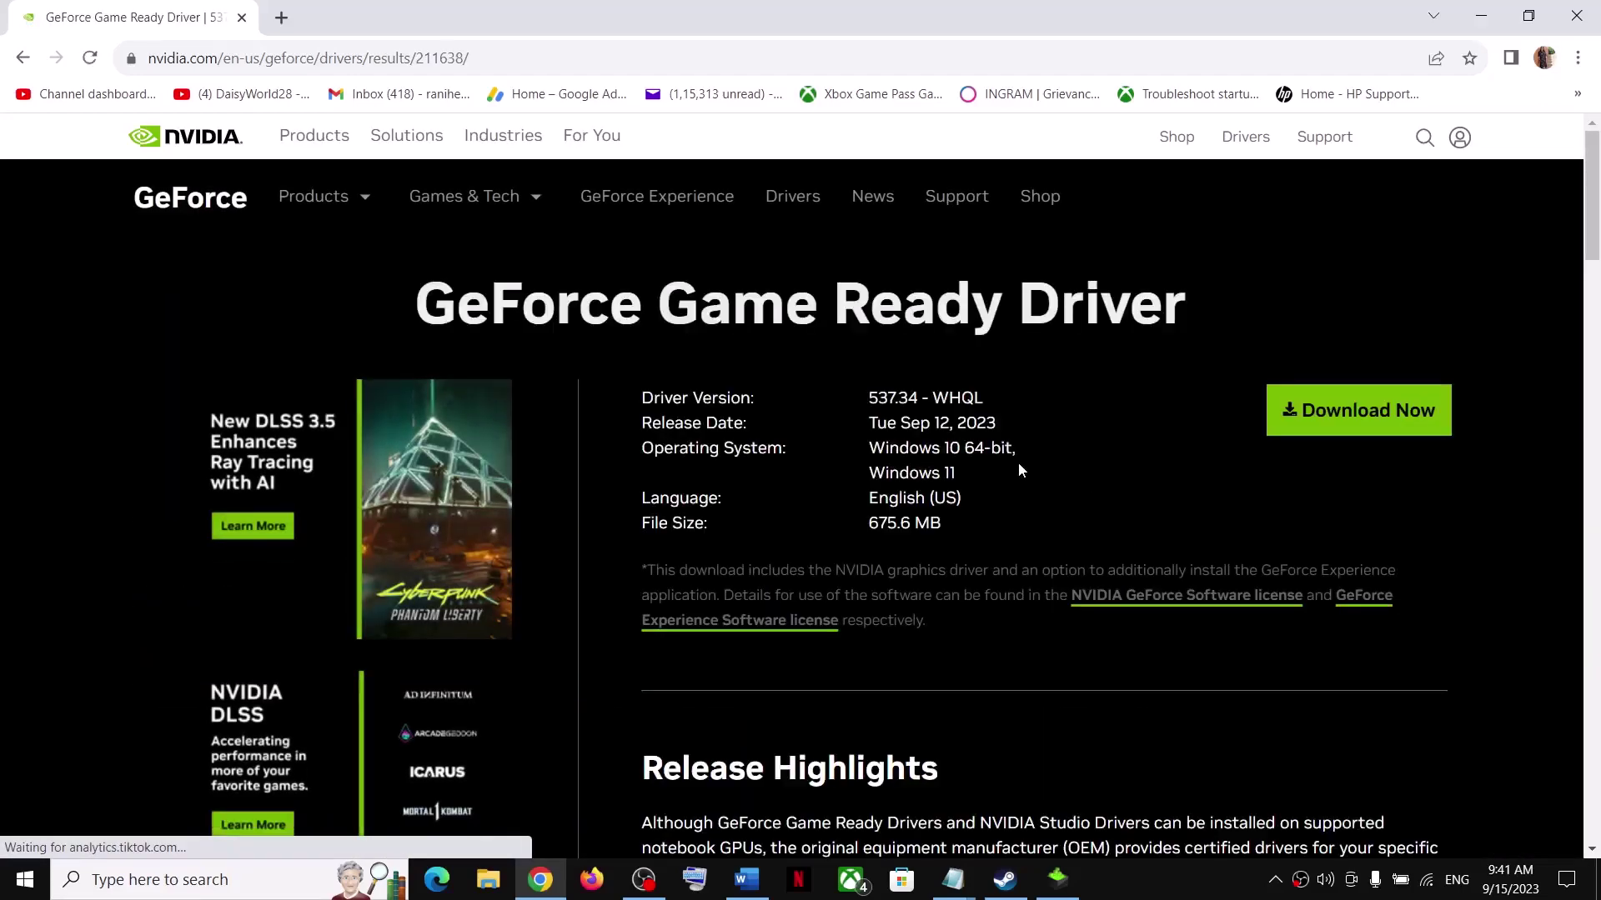
{"action": "left_click", "coordinate": [1374, 414]}
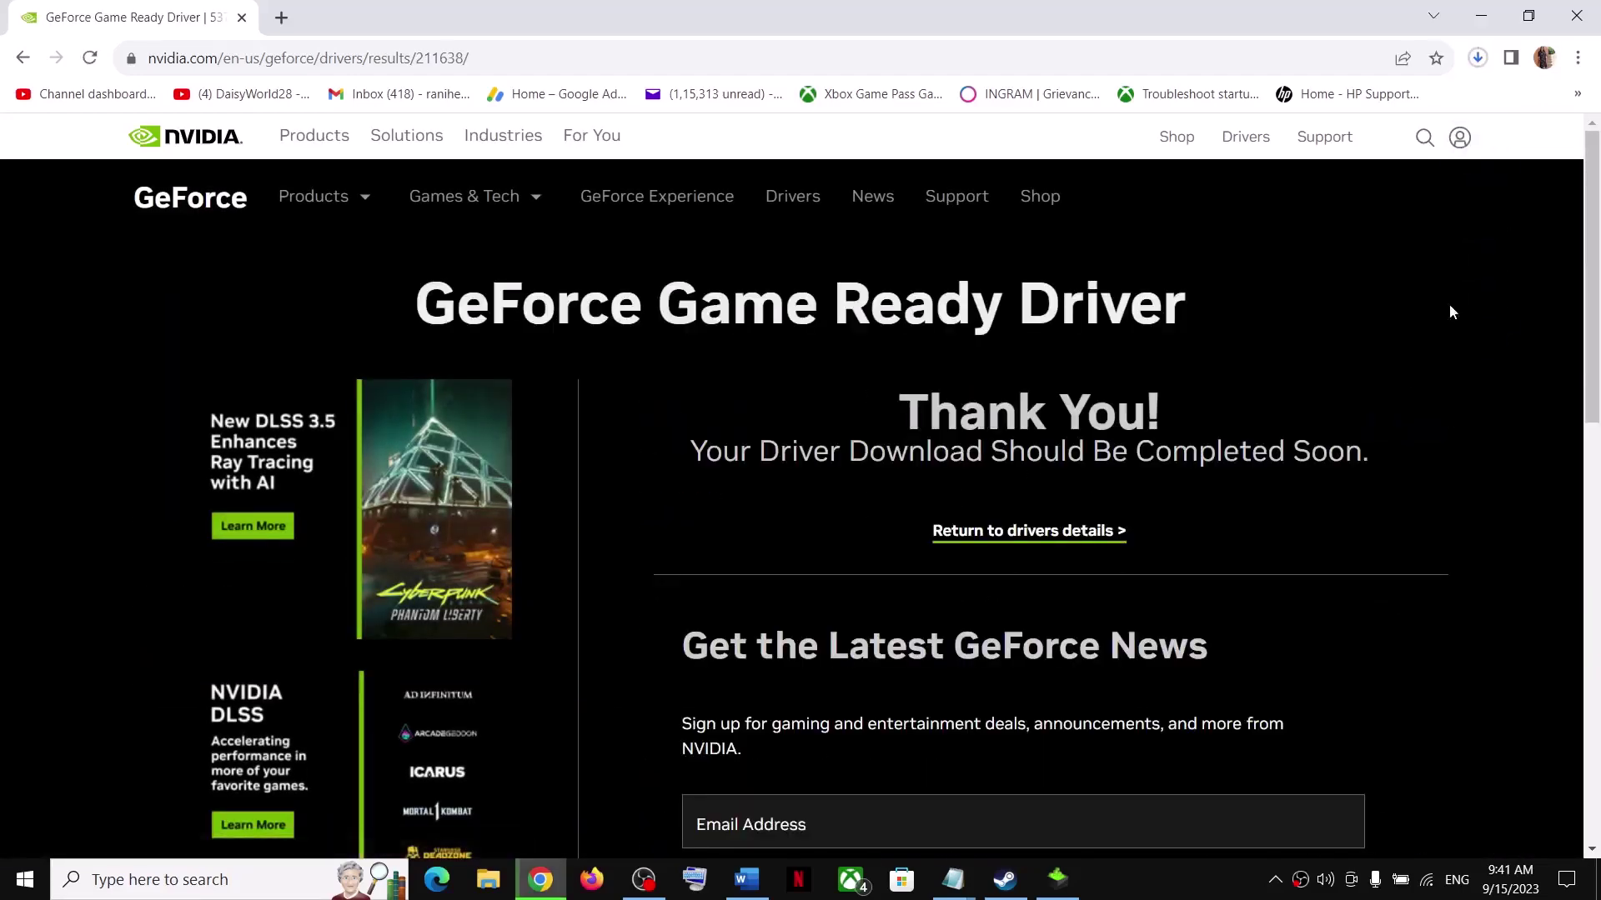
Step: Check the driver download's progress, then switch to NVIDIA Installer and accept the license with NVIDIA Graphics Driver and GeForce Experience selected
{"action": "left_click", "coordinate": [1477, 57]}
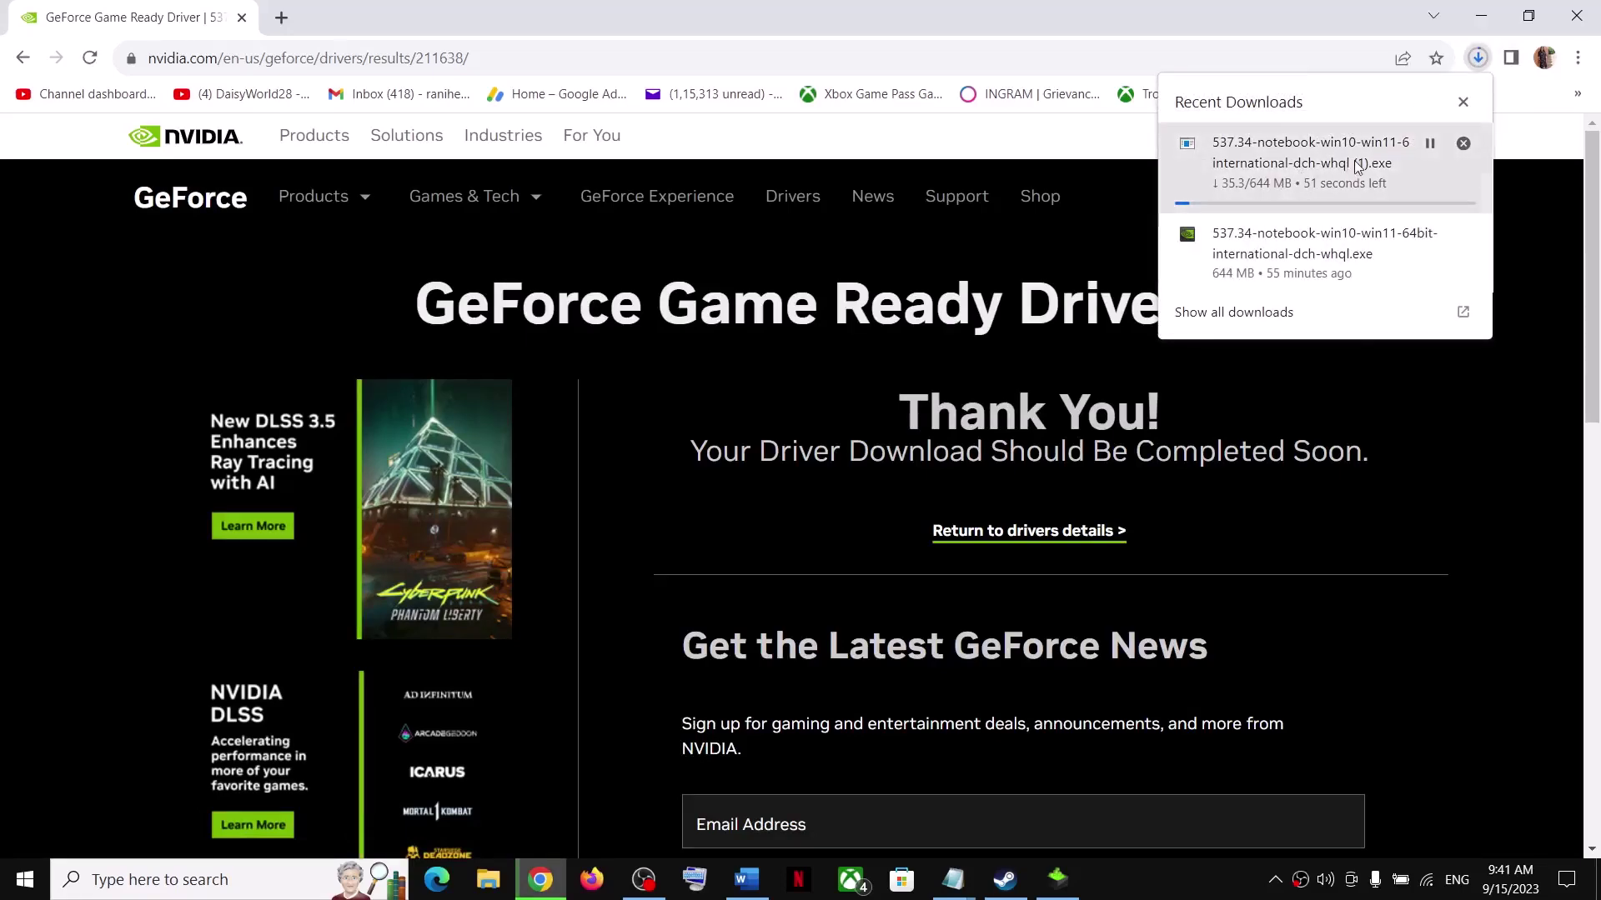
{"action": "left_click", "coordinate": [1369, 611]}
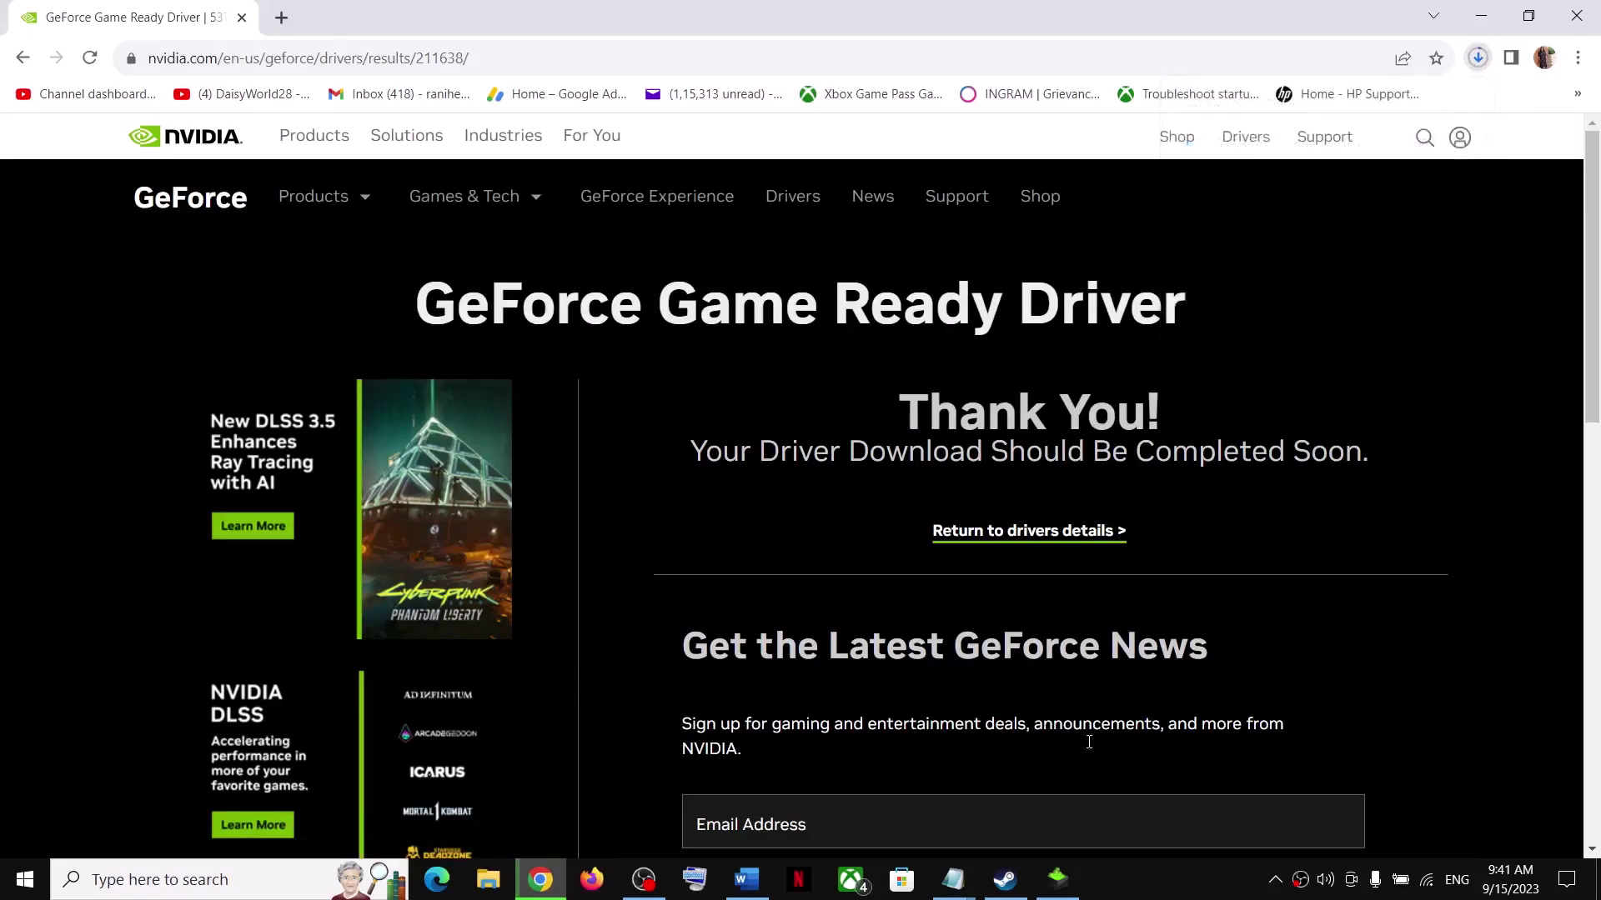
{"action": "left_click", "coordinate": [1067, 882]}
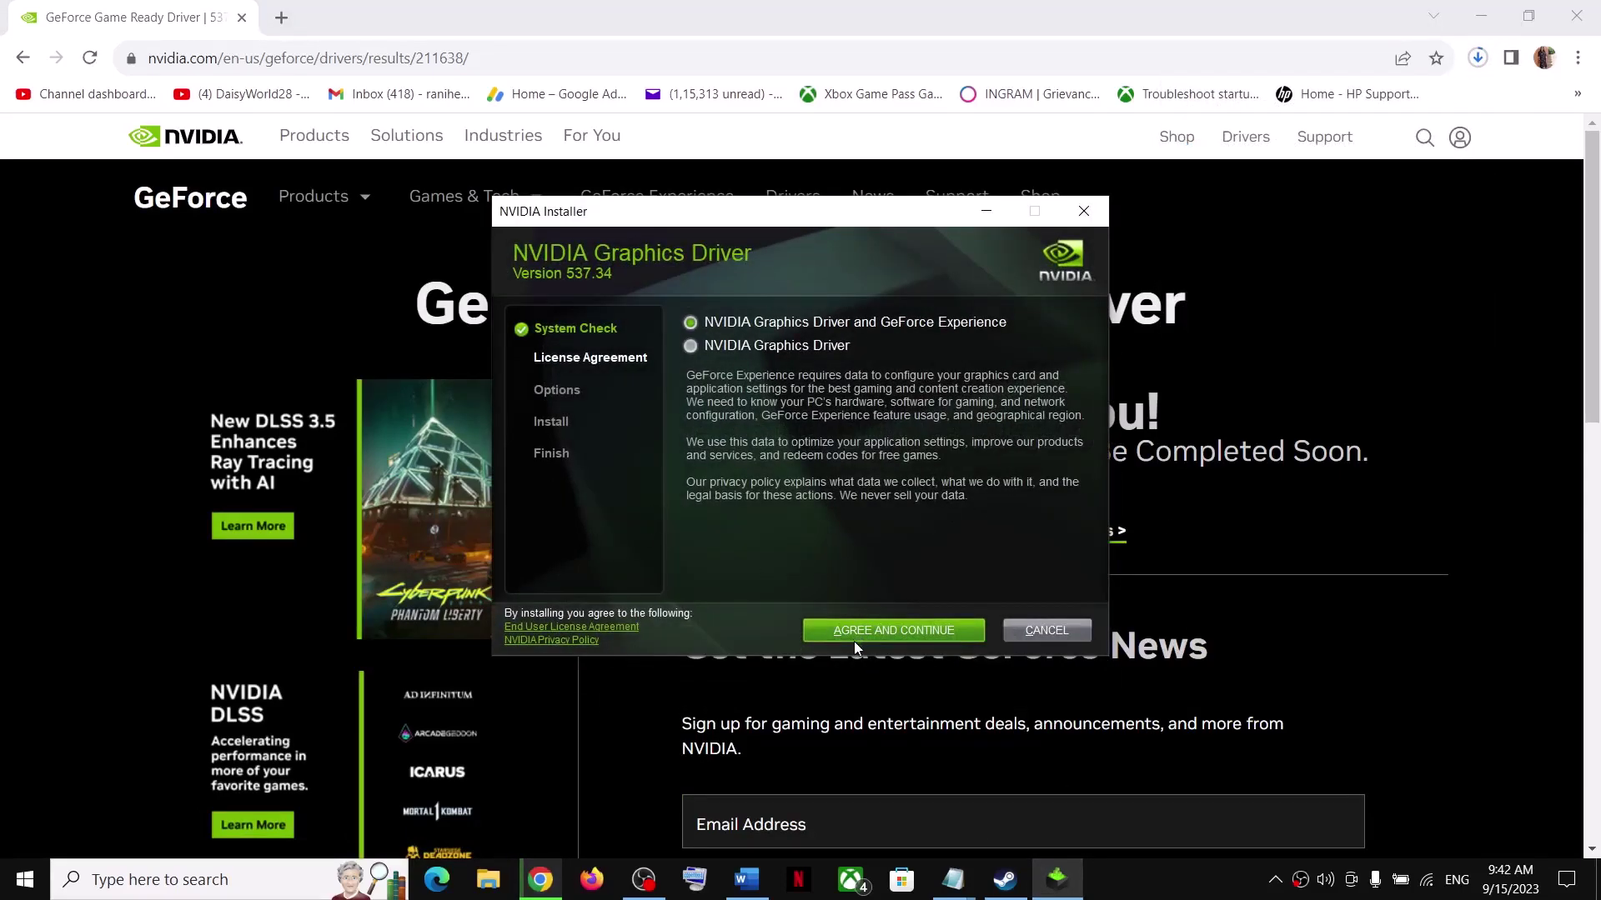
{"action": "left_click", "coordinate": [867, 631]}
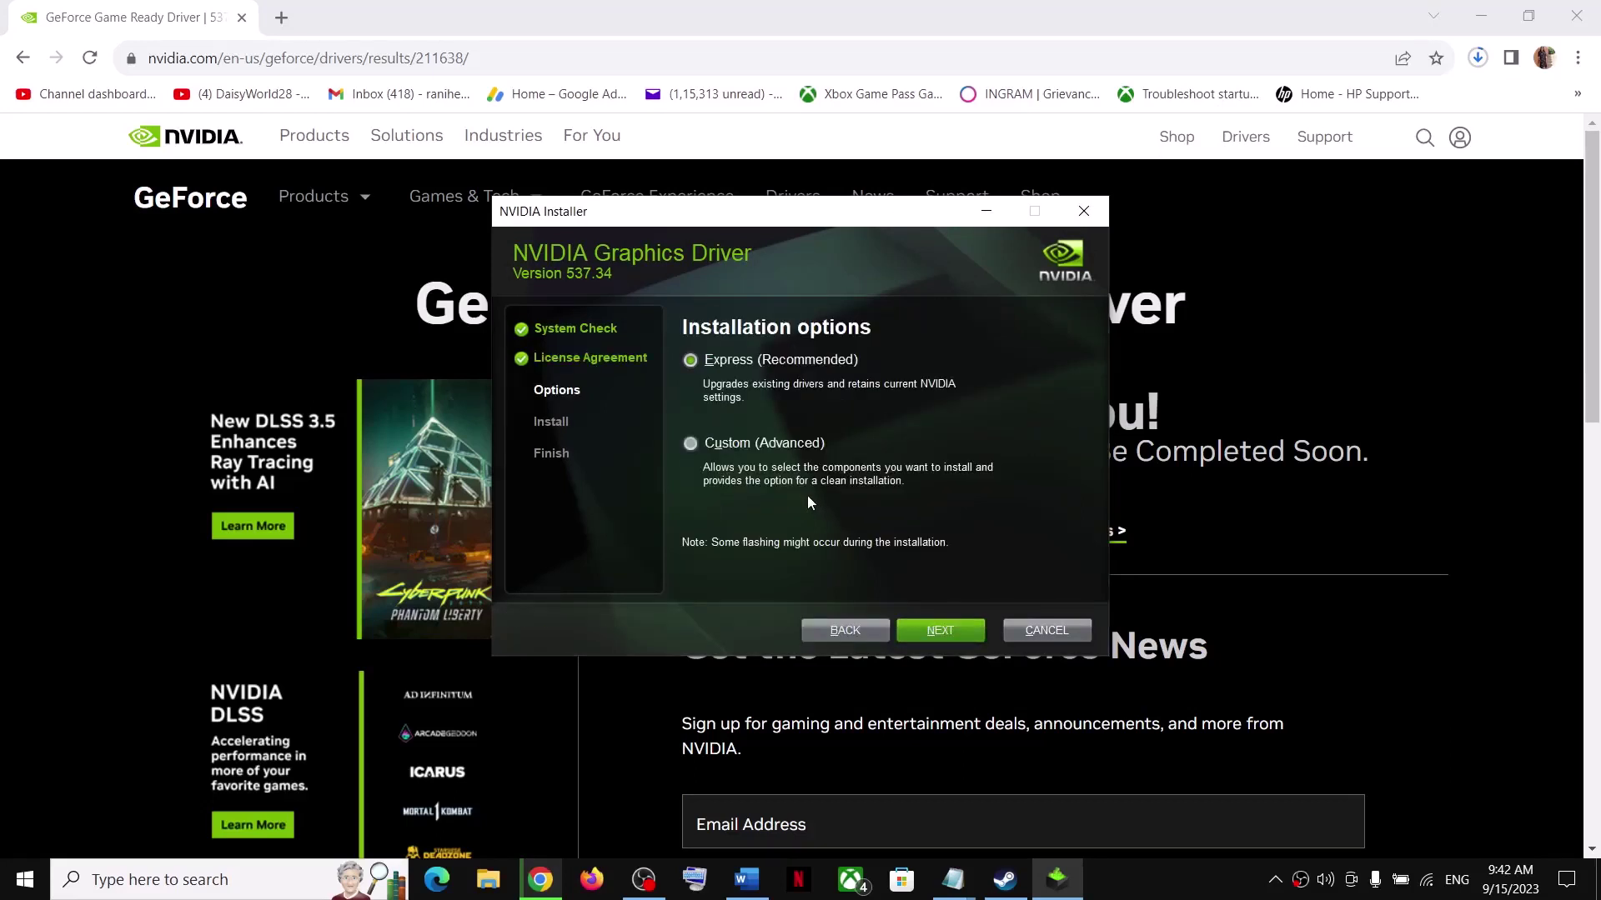
Step: Choose the Custom (Advanced) installation option for the NVIDIA driver and continue to the component selection
{"action": "left_click", "coordinate": [720, 447]}
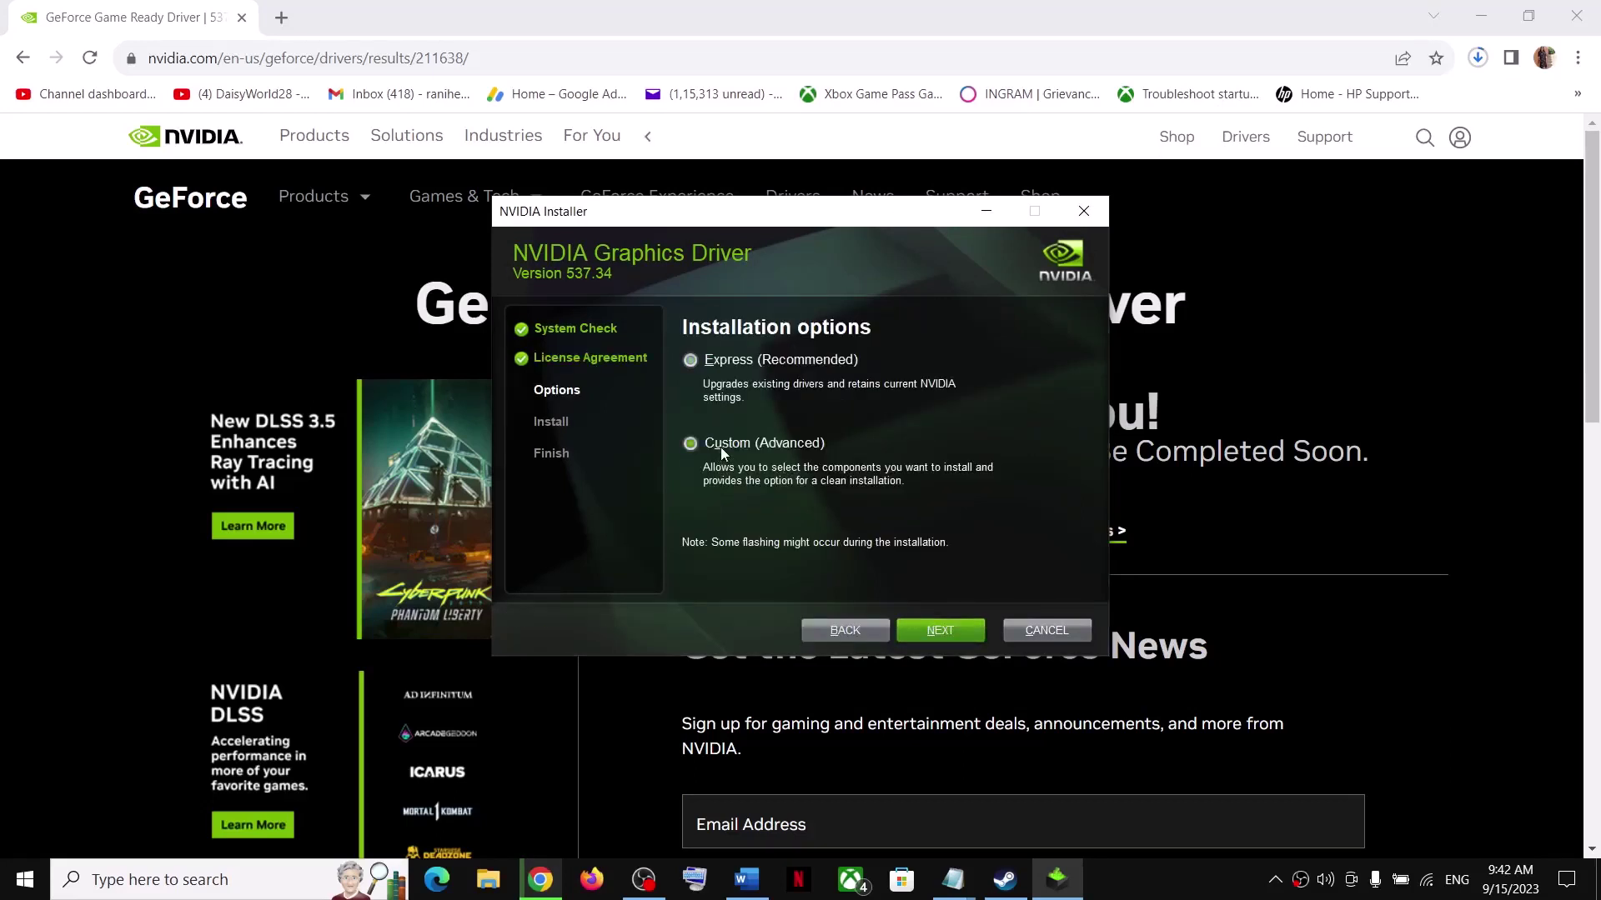
{"action": "left_click", "coordinate": [950, 630]}
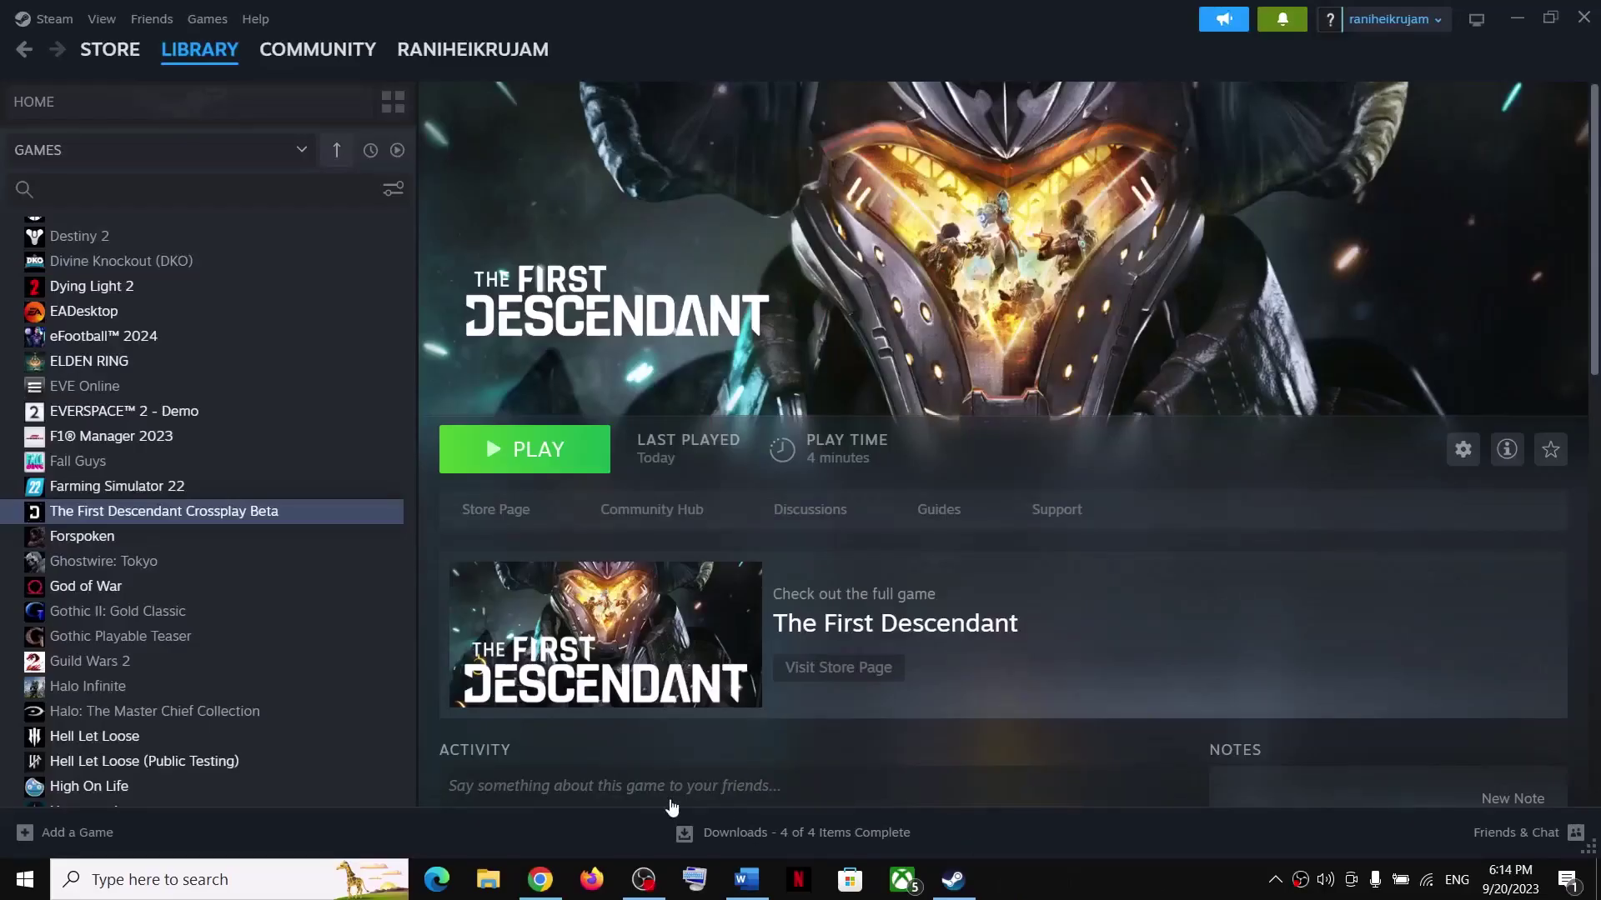
Step: Switch to the Word document's Step 4, search Windows for "graphics settings", open that settings page and start browsing for a desktop app
{"action": "left_click", "coordinate": [746, 879]}
{"action": "scroll", "coordinate": [648, 571], "scroll_direction": "down", "scroll_amount": 3}
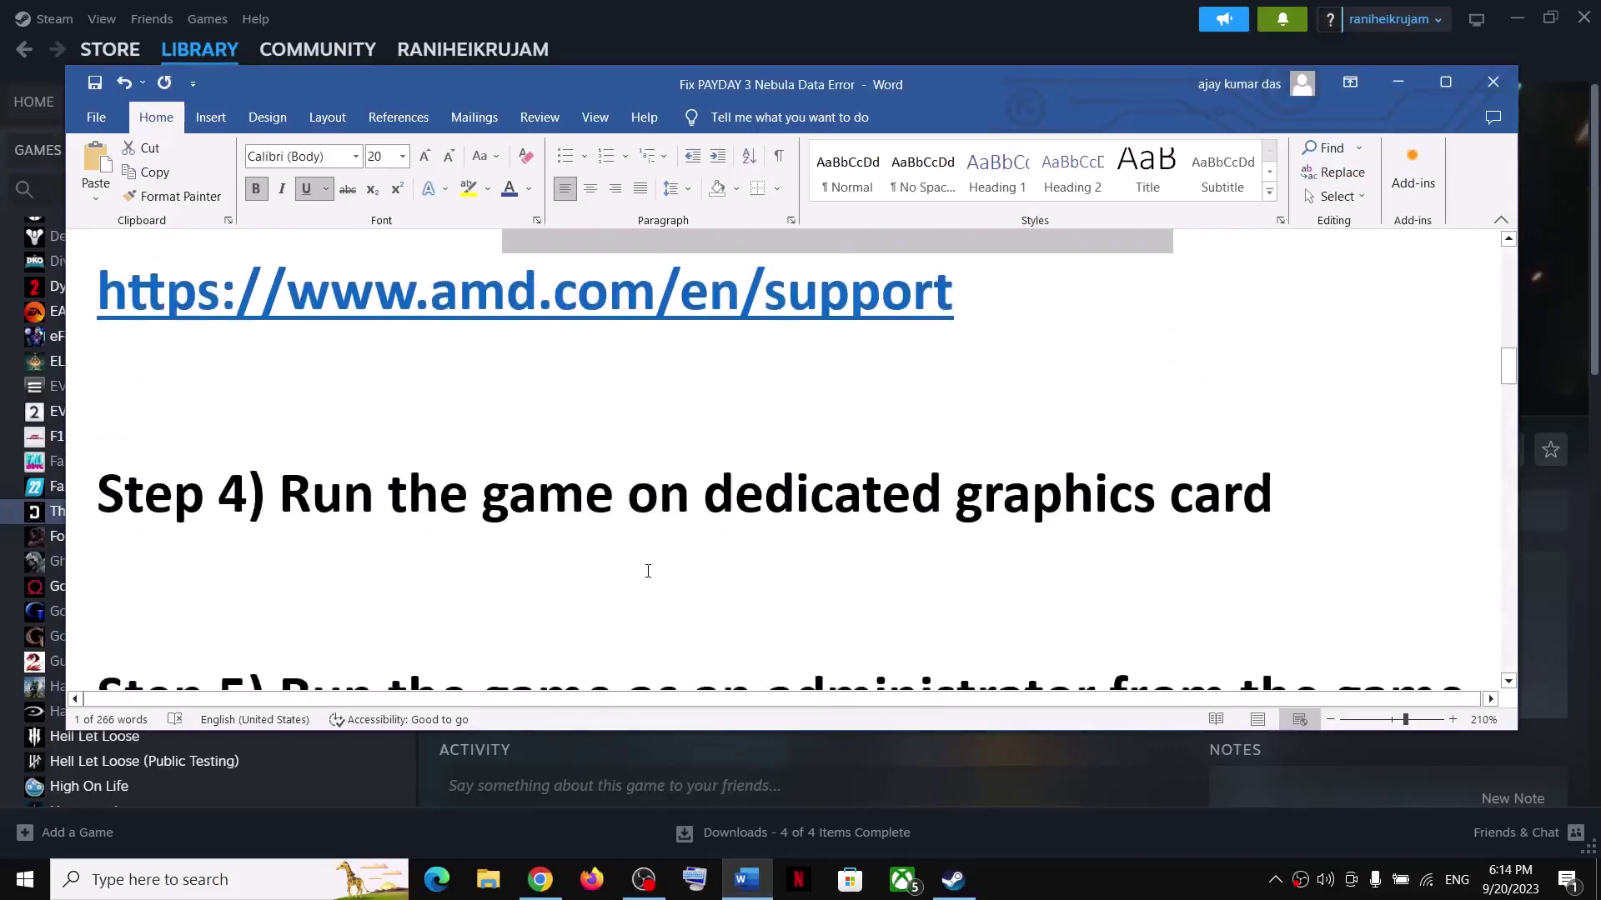
{"action": "double_click", "coordinate": [1019, 491]}
{"action": "key", "text": "ctrl+c"}
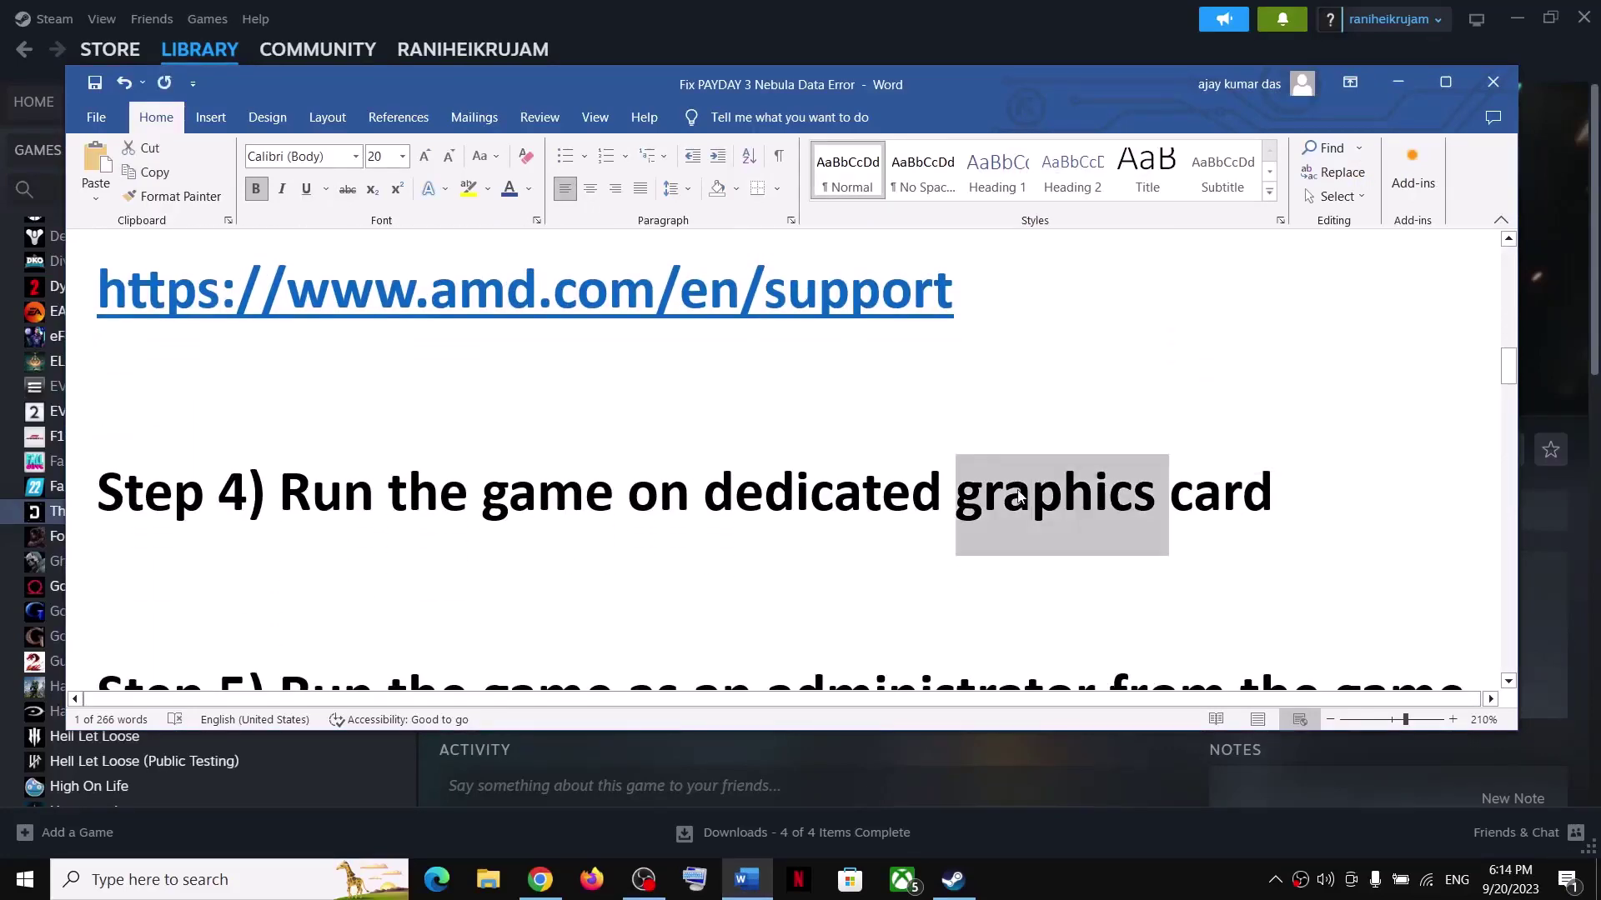
{"action": "left_click", "coordinate": [143, 879]}
{"action": "key", "text": "ctrl+v"}
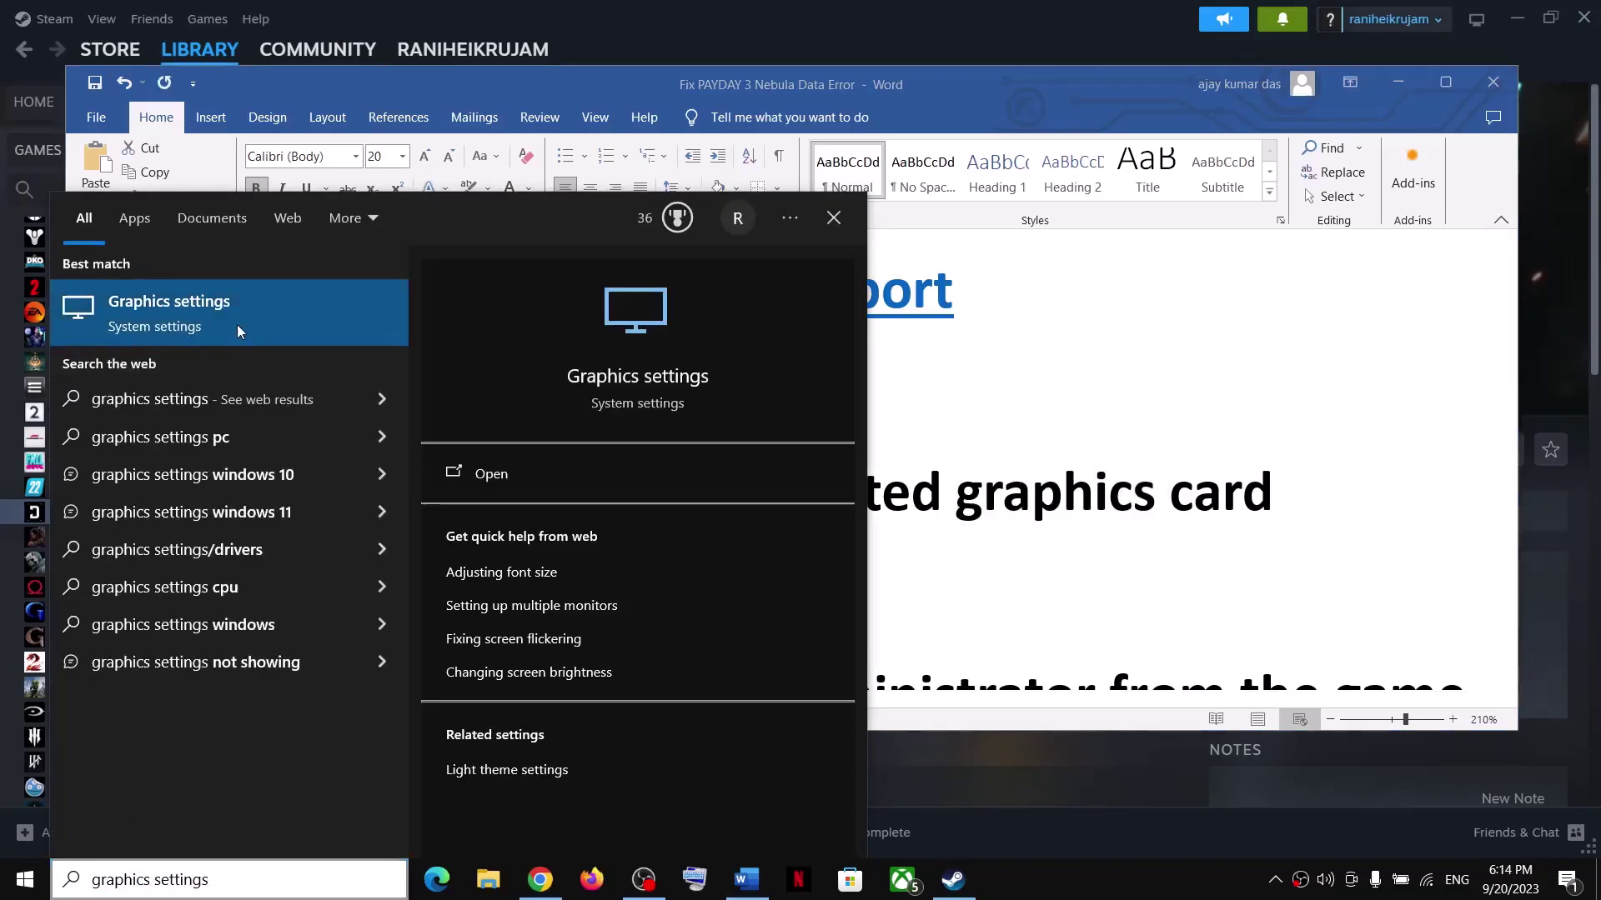
{"action": "left_click", "coordinate": [237, 323]}
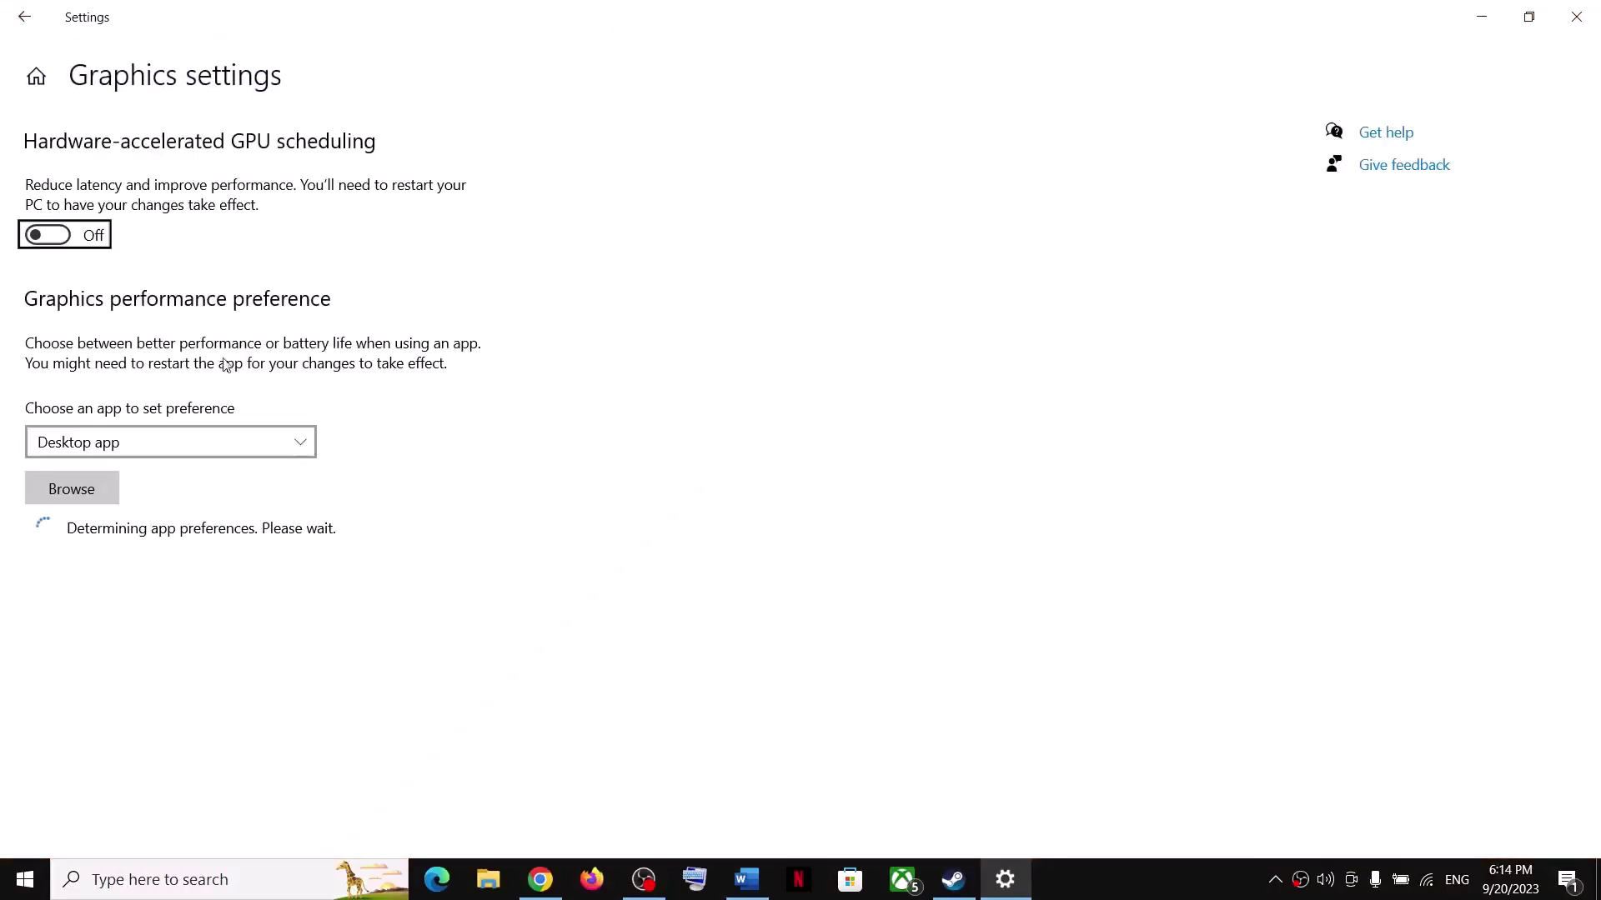
{"action": "left_click", "coordinate": [111, 487]}
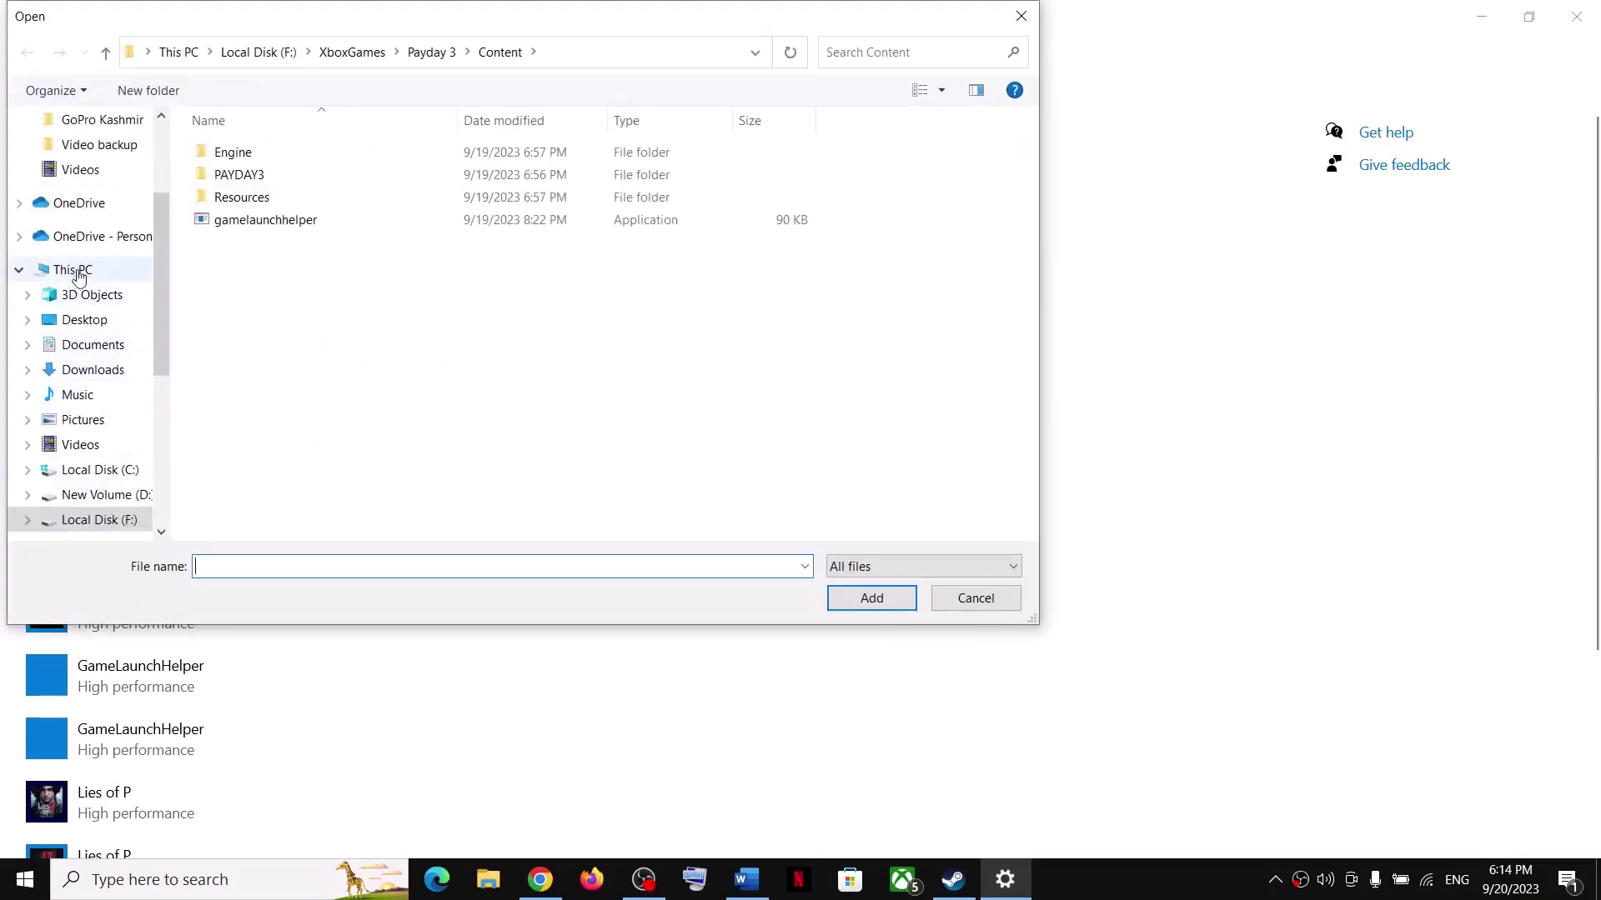
Step: Look for the game's folder in C:\Program Files (x86)\Steam\steamapps\common
{"action": "left_click", "coordinate": [80, 271]}
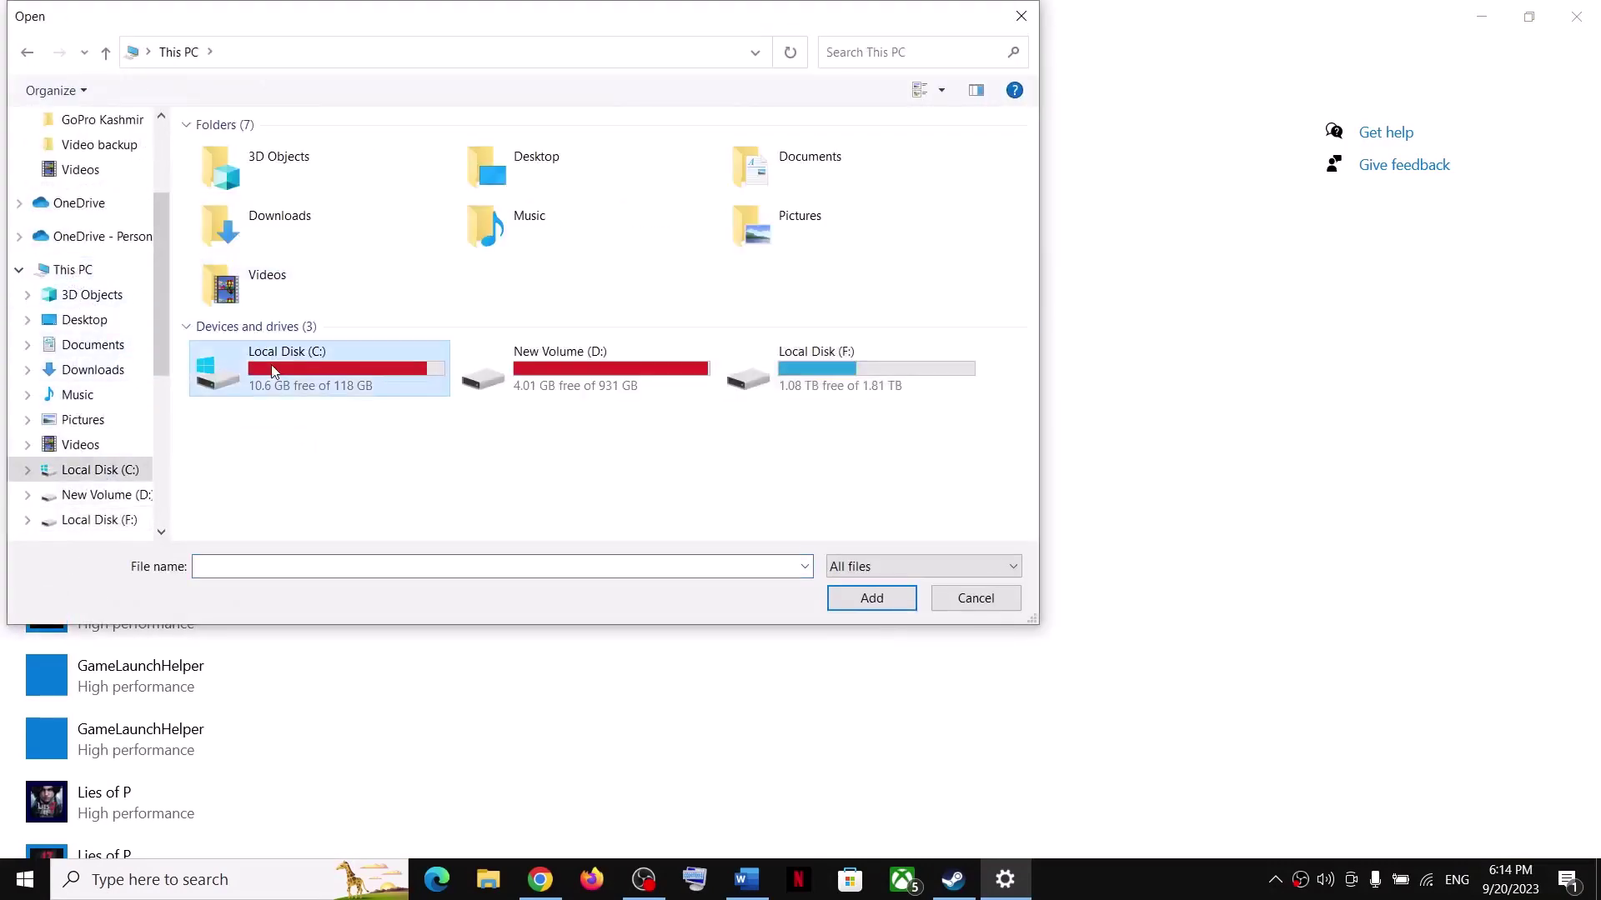
{"action": "double_click", "coordinate": [275, 367]}
{"action": "scroll", "coordinate": [275, 458], "scroll_direction": "down", "scroll_amount": 1}
{"action": "double_click", "coordinate": [275, 450]}
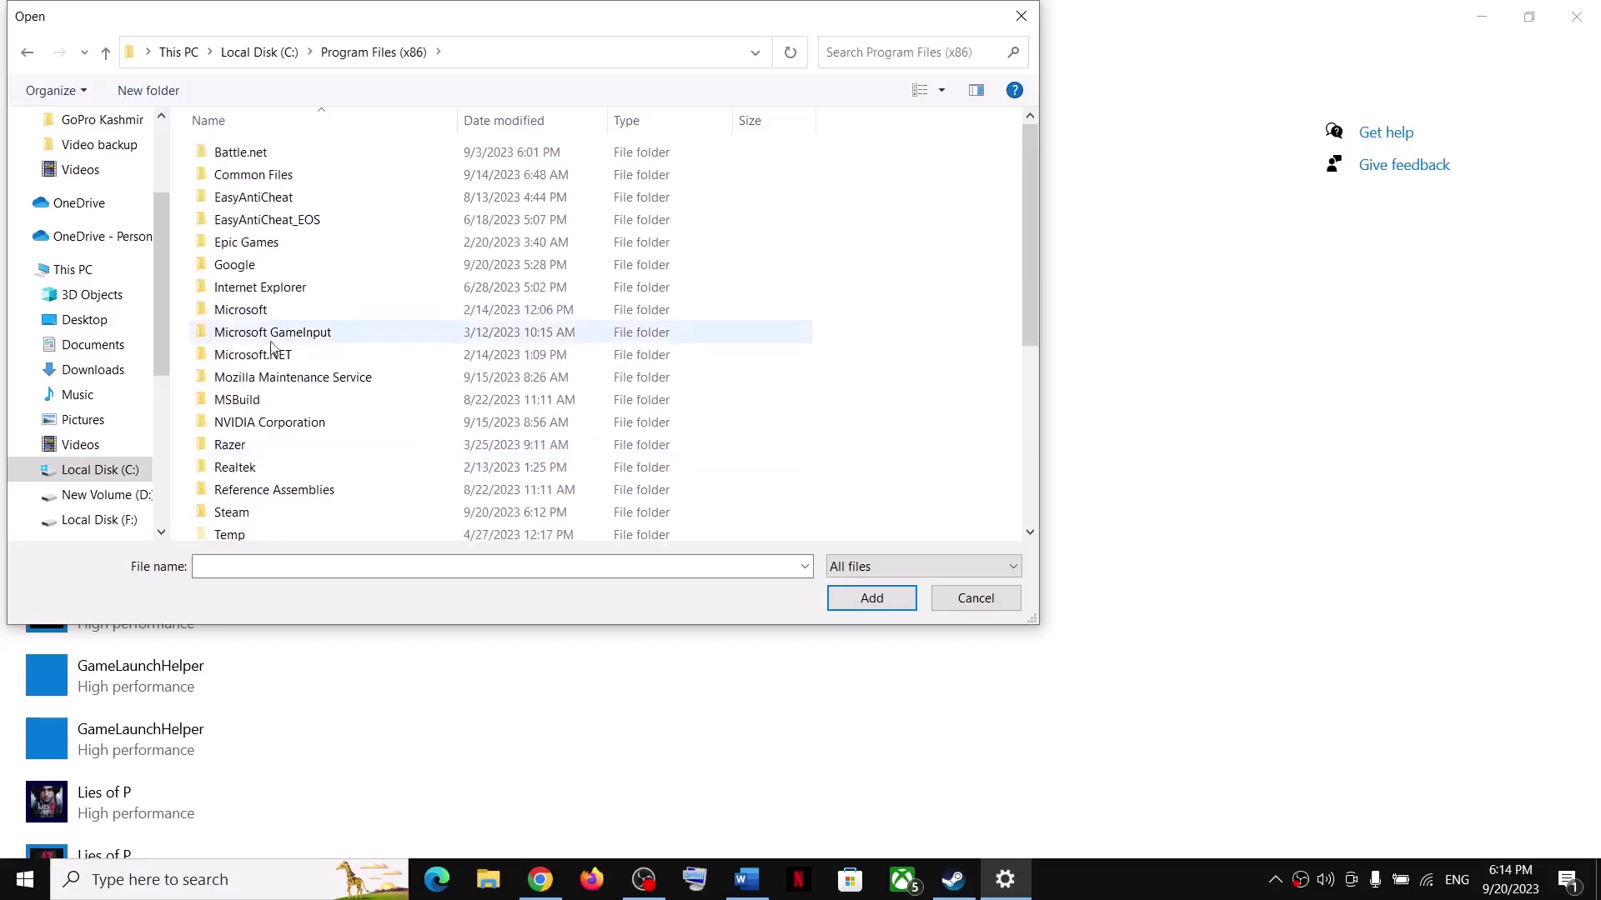
{"action": "double_click", "coordinate": [250, 462]}
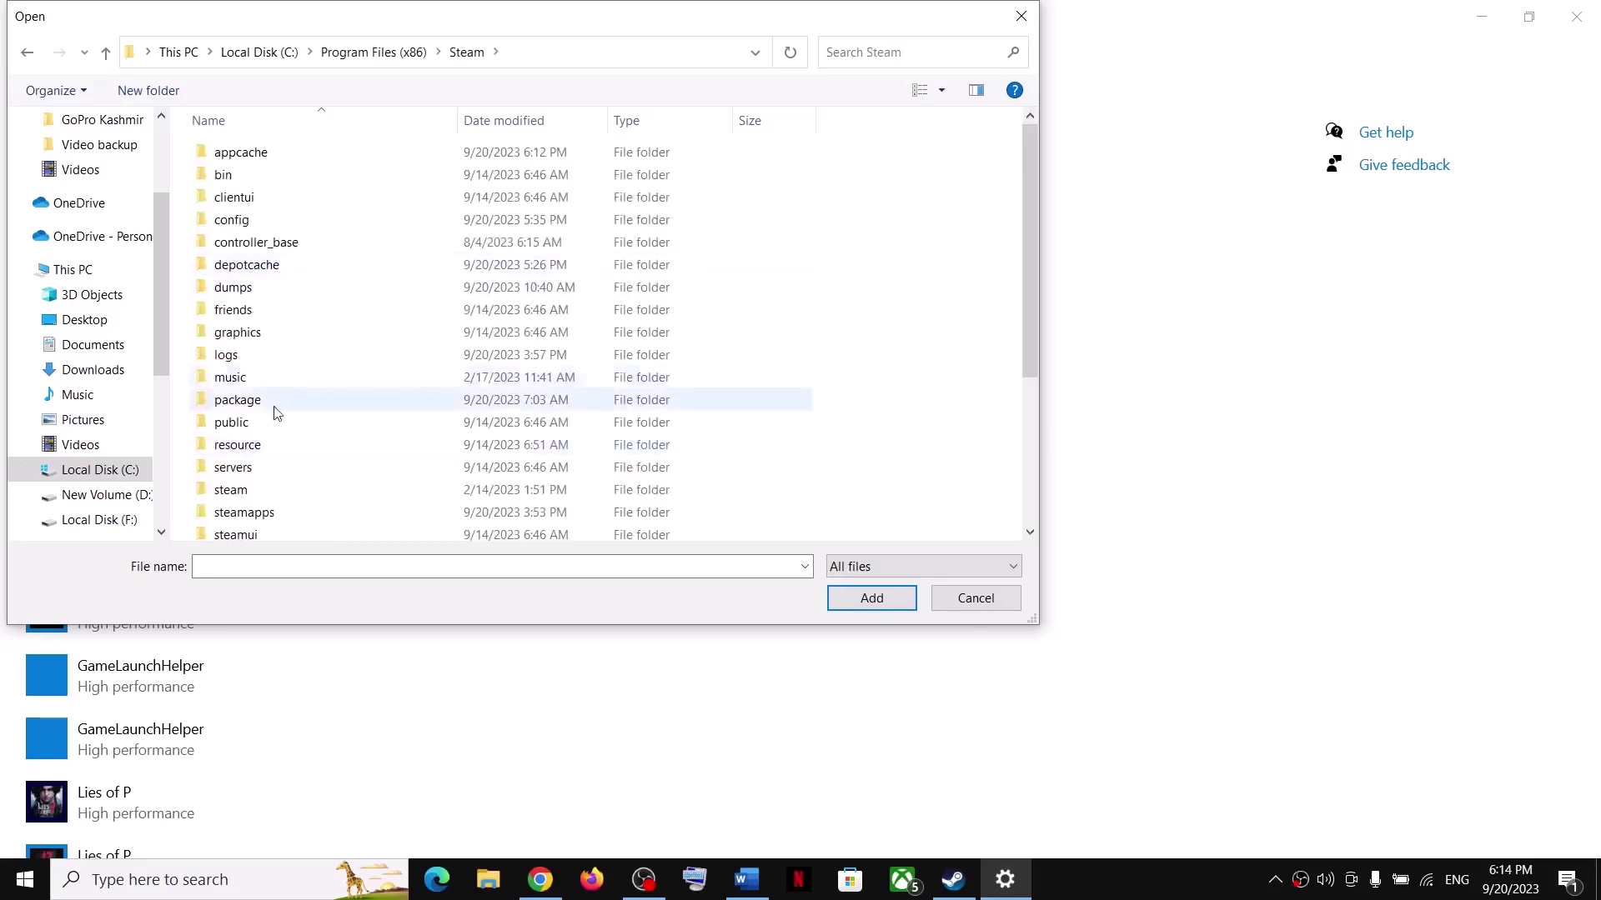
{"action": "double_click", "coordinate": [250, 512]}
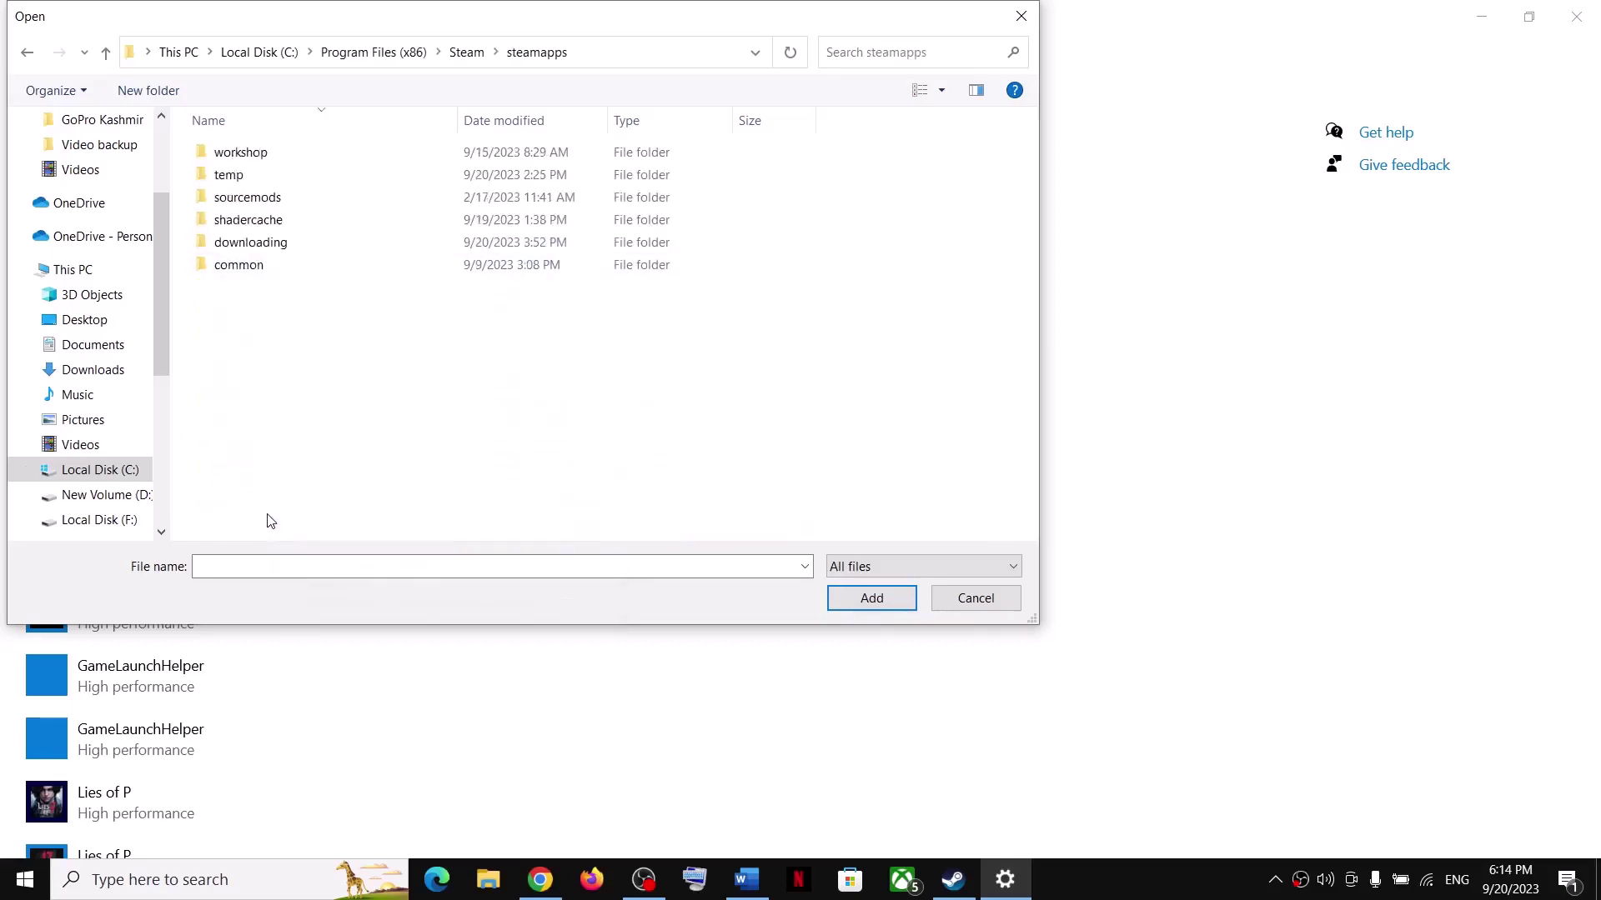
{"action": "double_click", "coordinate": [250, 266]}
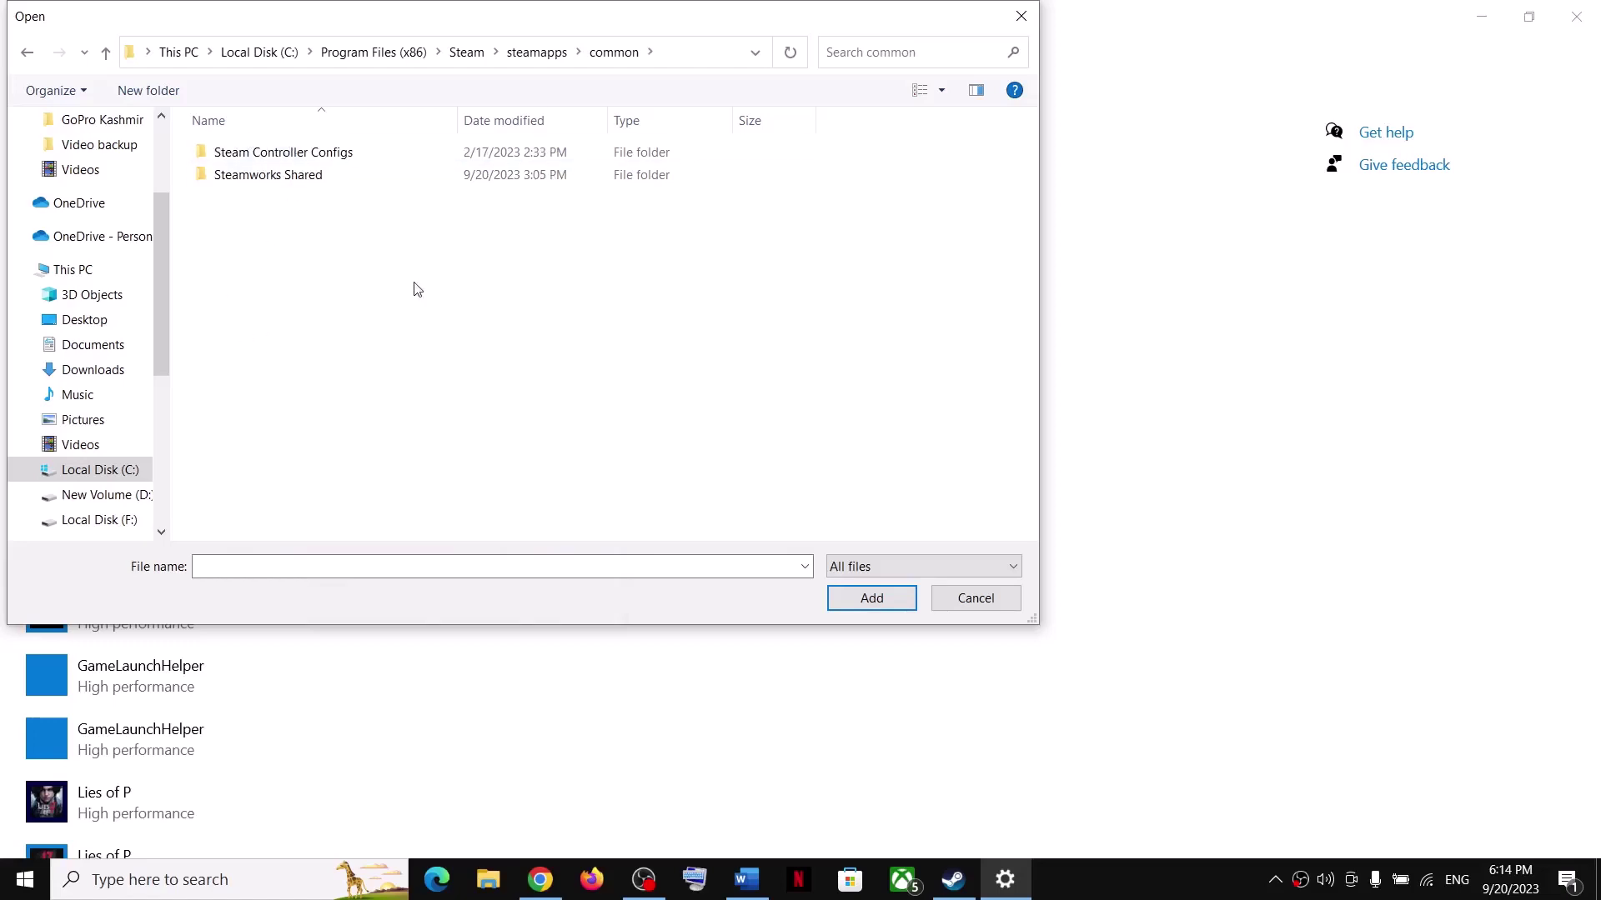
Step: Add the TheFirstDescendant application from F:\SteamLibrary\steamapps\common\The First Descendant Steam Beta to the graphics performance preference list
{"action": "left_click", "coordinate": [104, 519]}
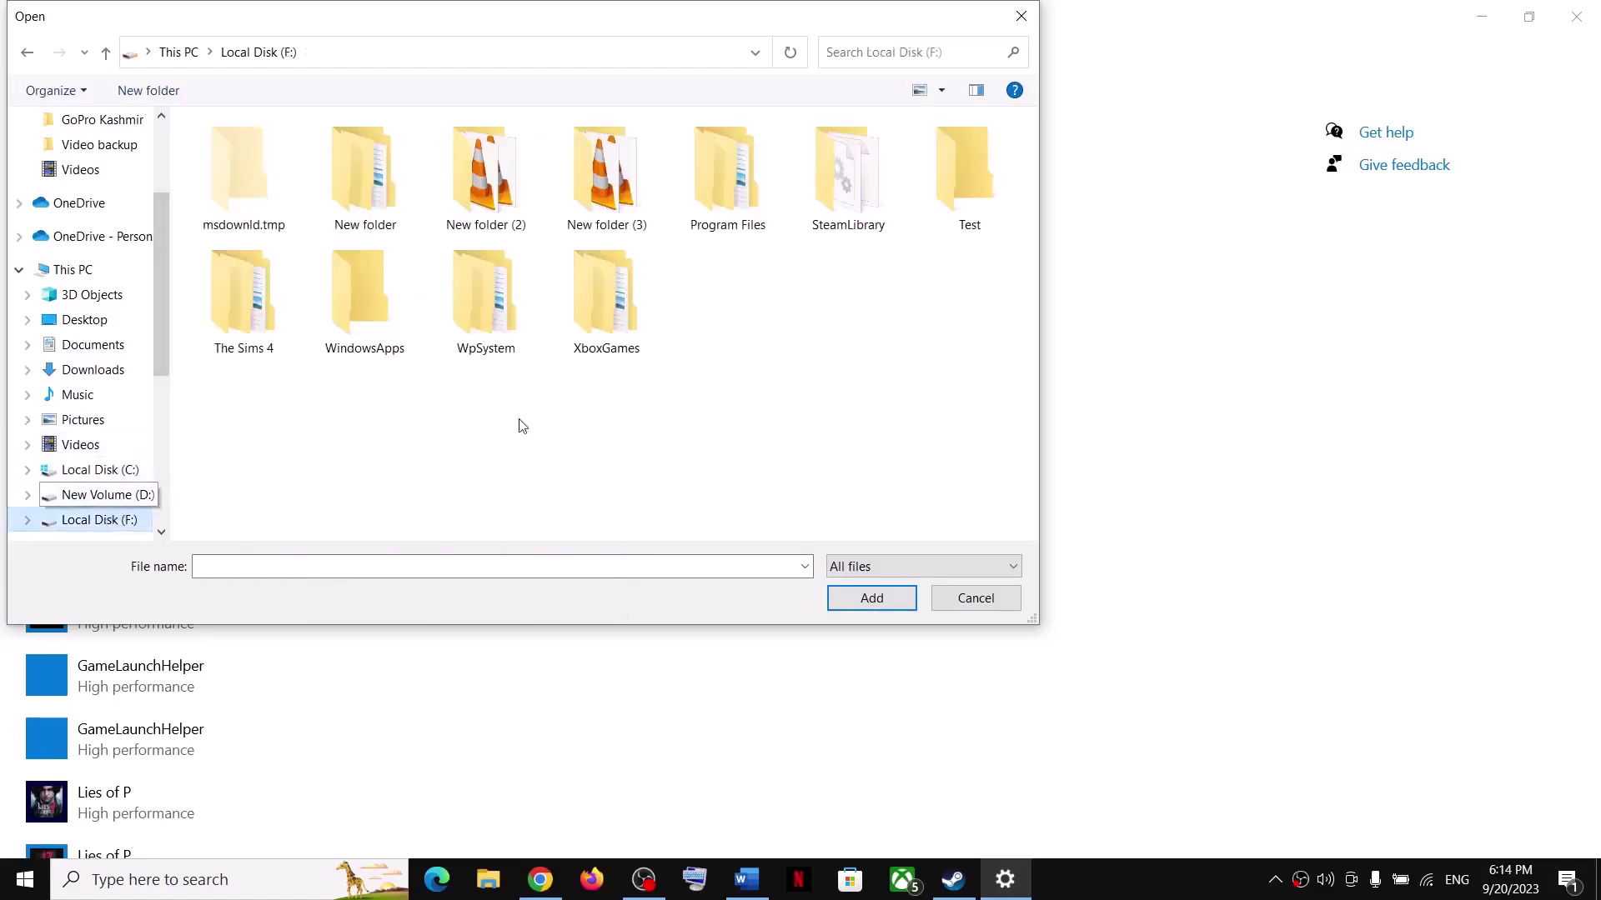
{"action": "double_click", "coordinate": [837, 209]}
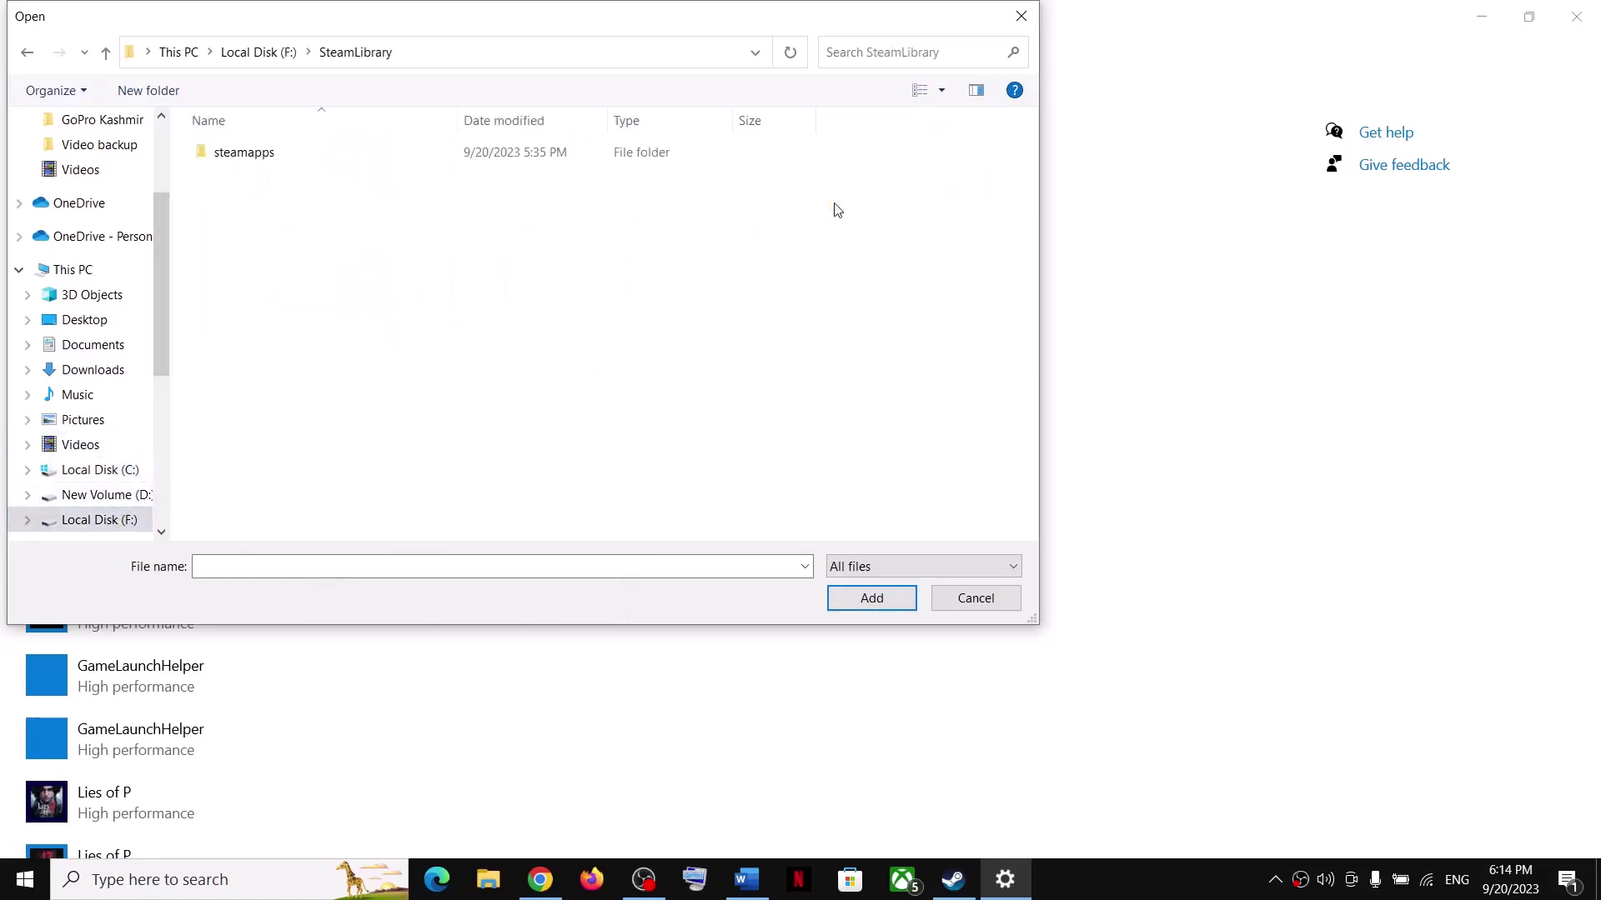
{"action": "left_click", "coordinate": [221, 162]}
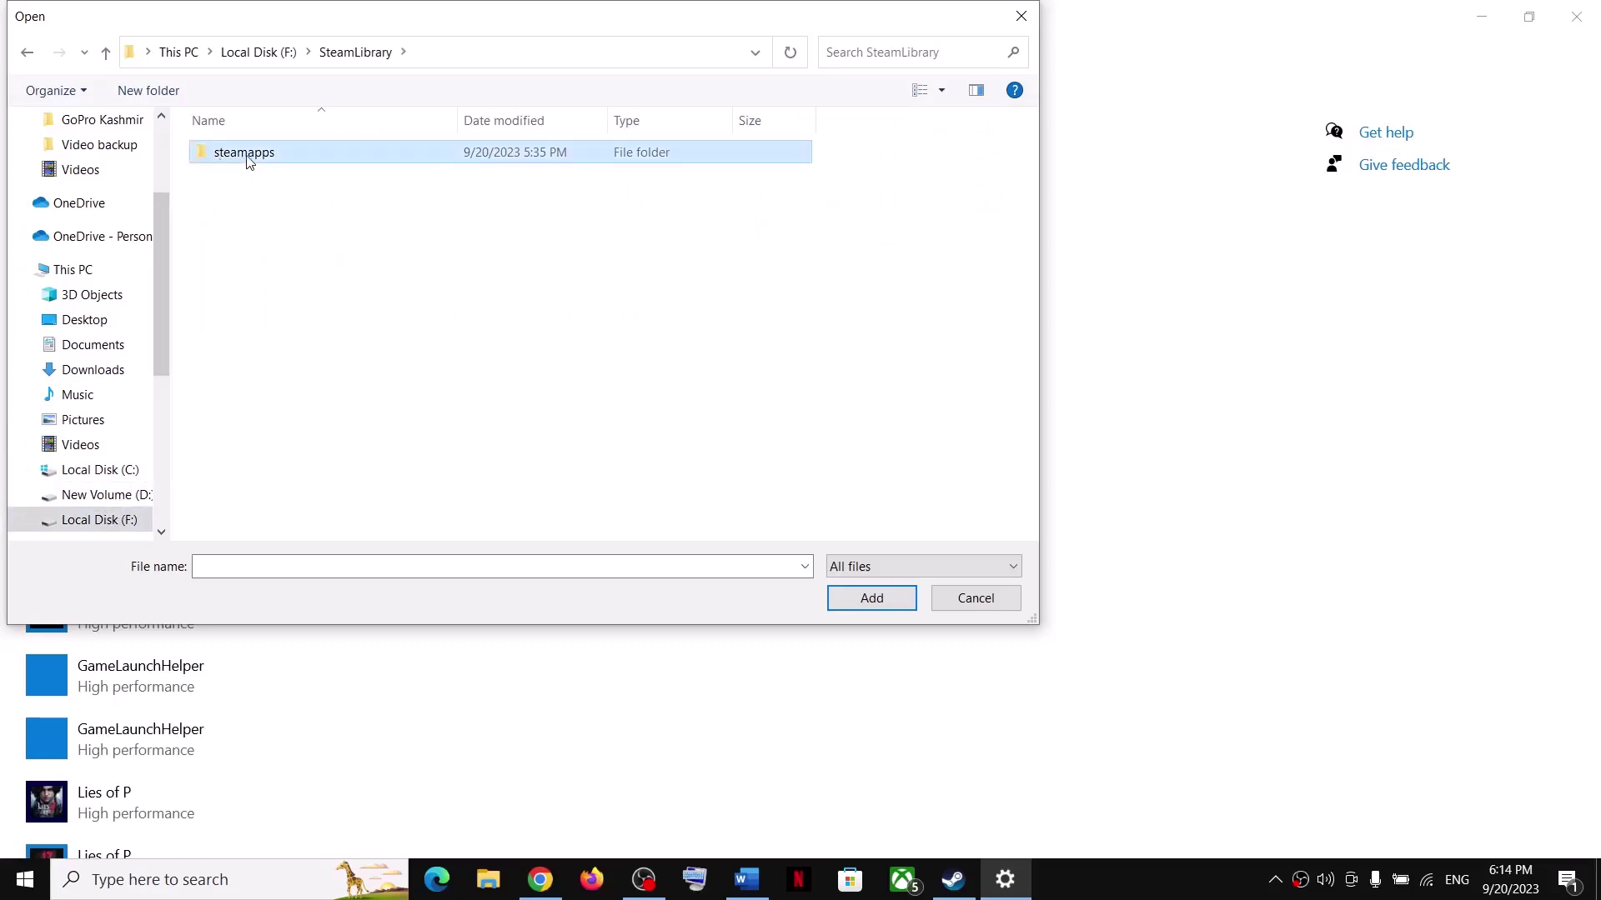
{"action": "double_click", "coordinate": [246, 155]}
{"action": "double_click", "coordinate": [238, 154]}
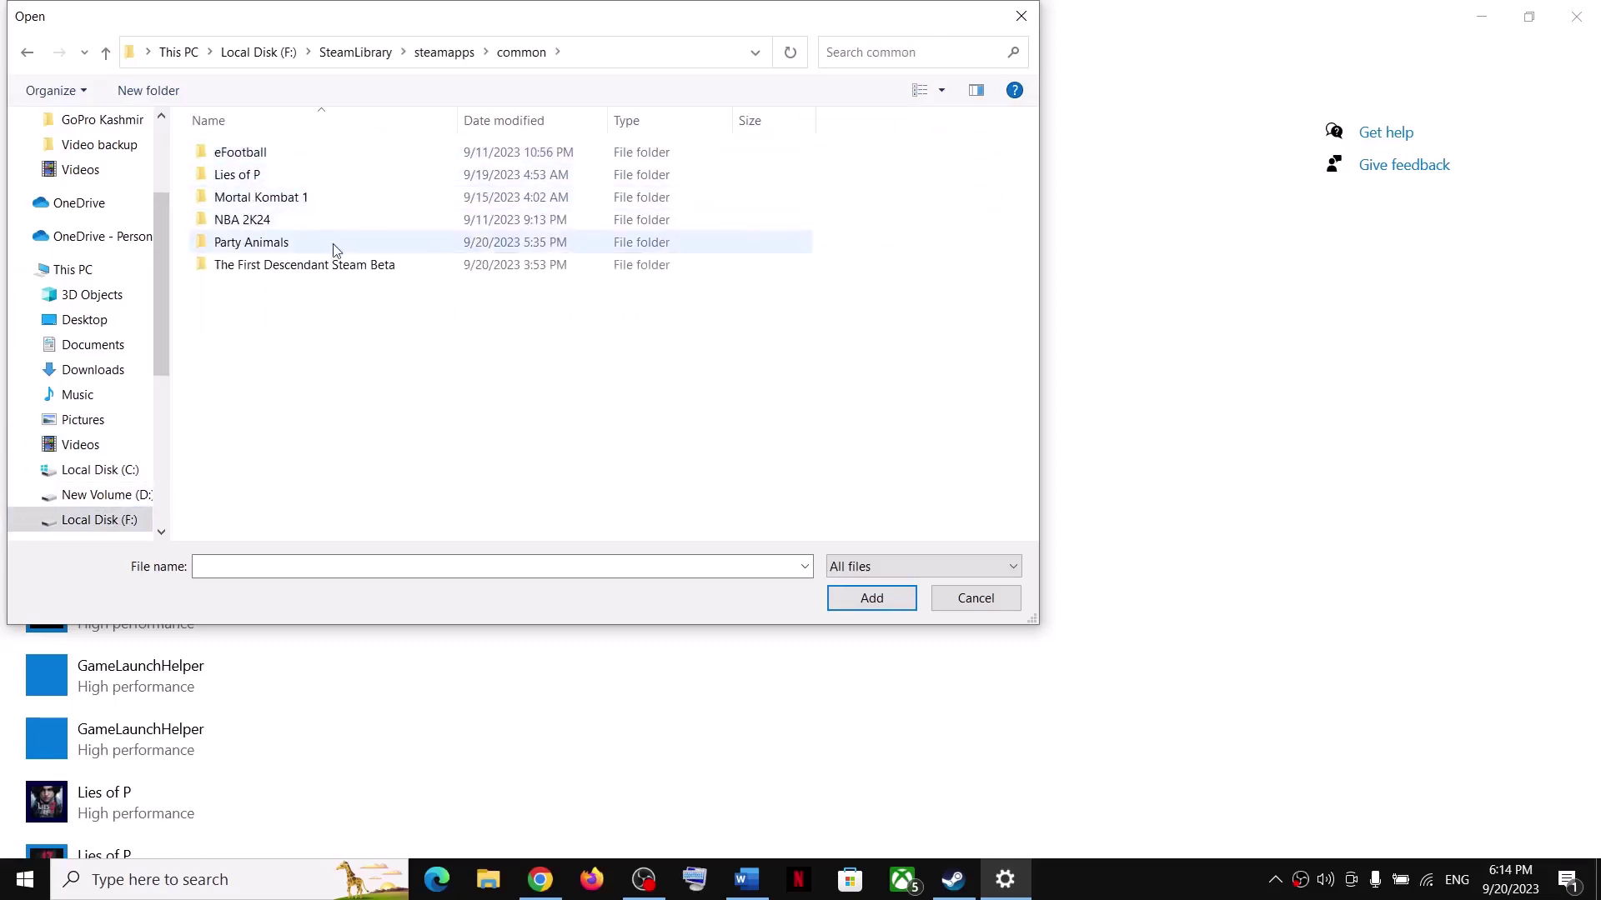
{"action": "left_click", "coordinate": [278, 274]}
{"action": "double_click", "coordinate": [291, 276]}
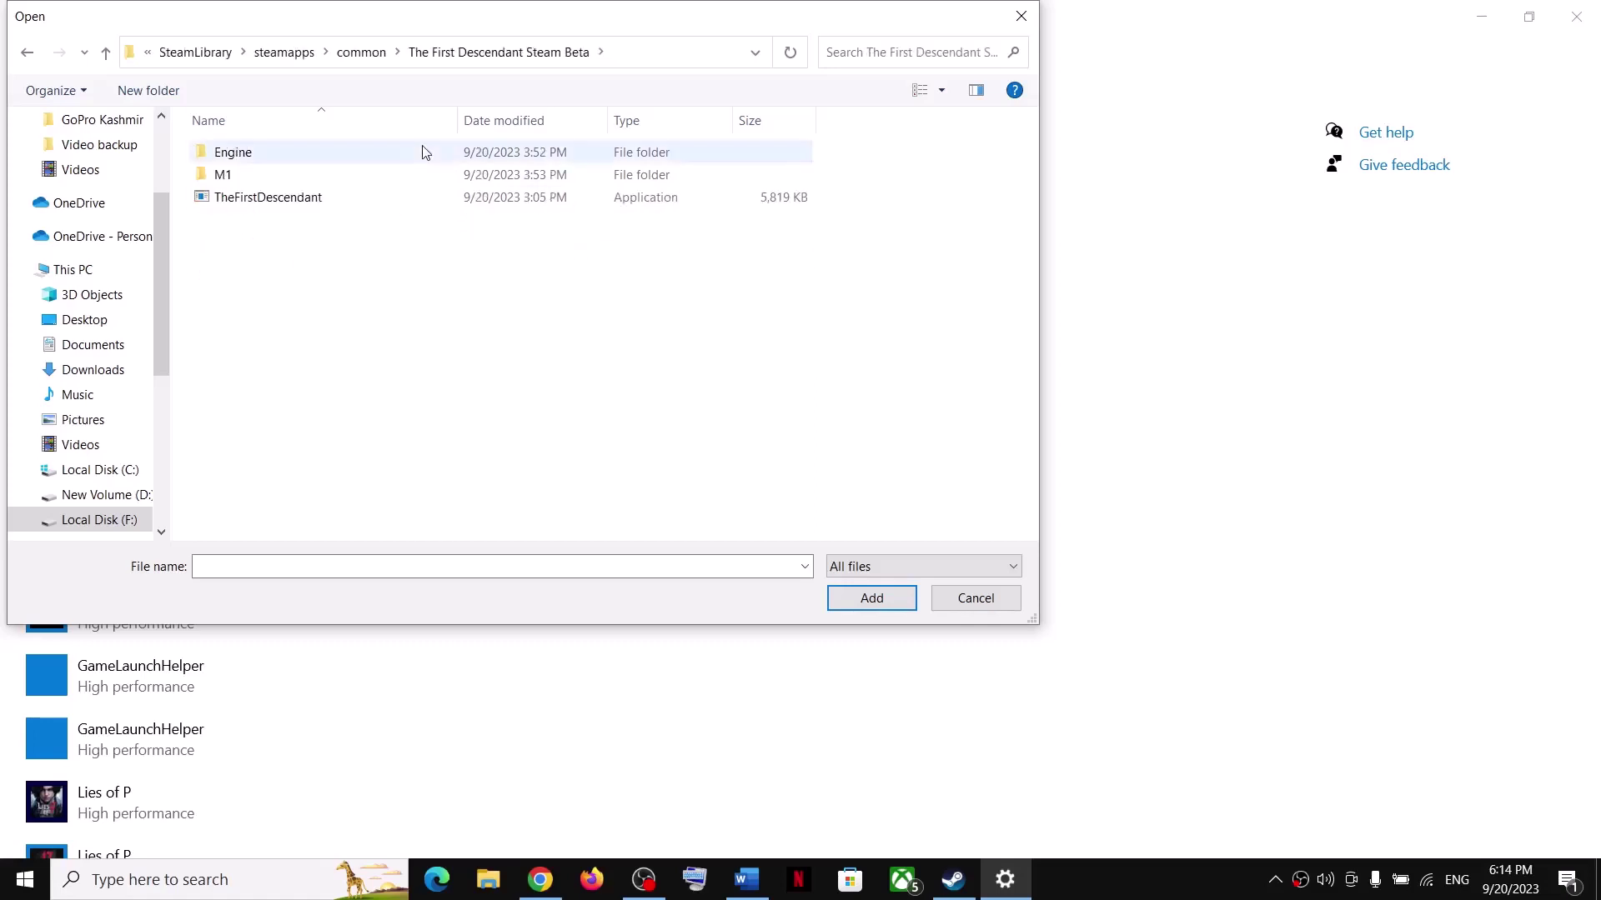
{"action": "left_click", "coordinate": [235, 204]}
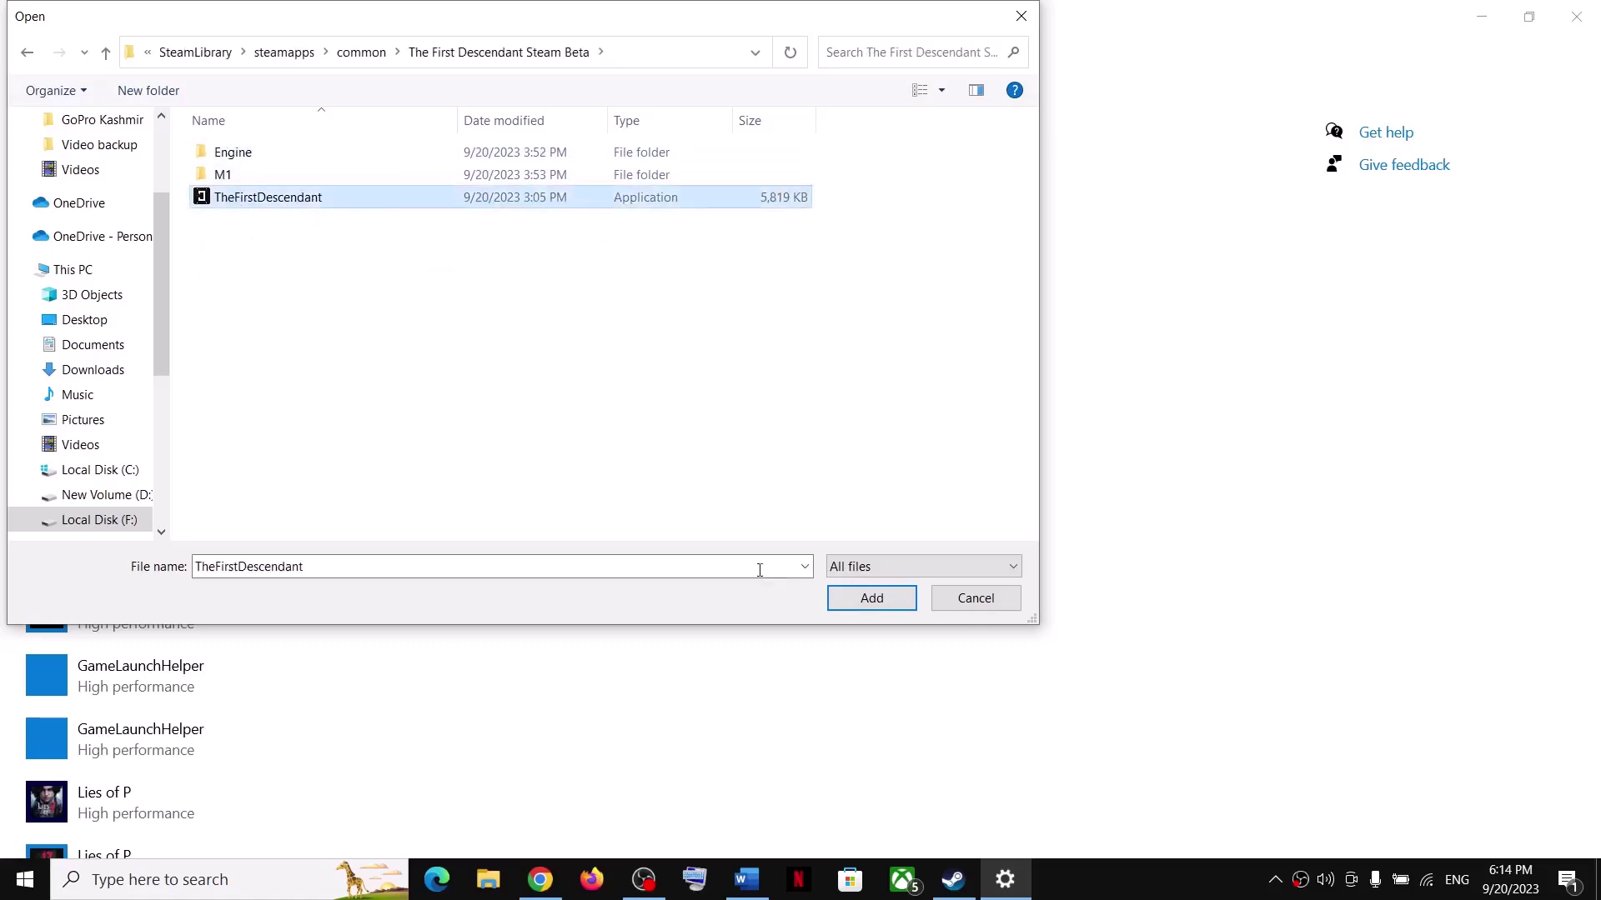
{"action": "left_click", "coordinate": [867, 600]}
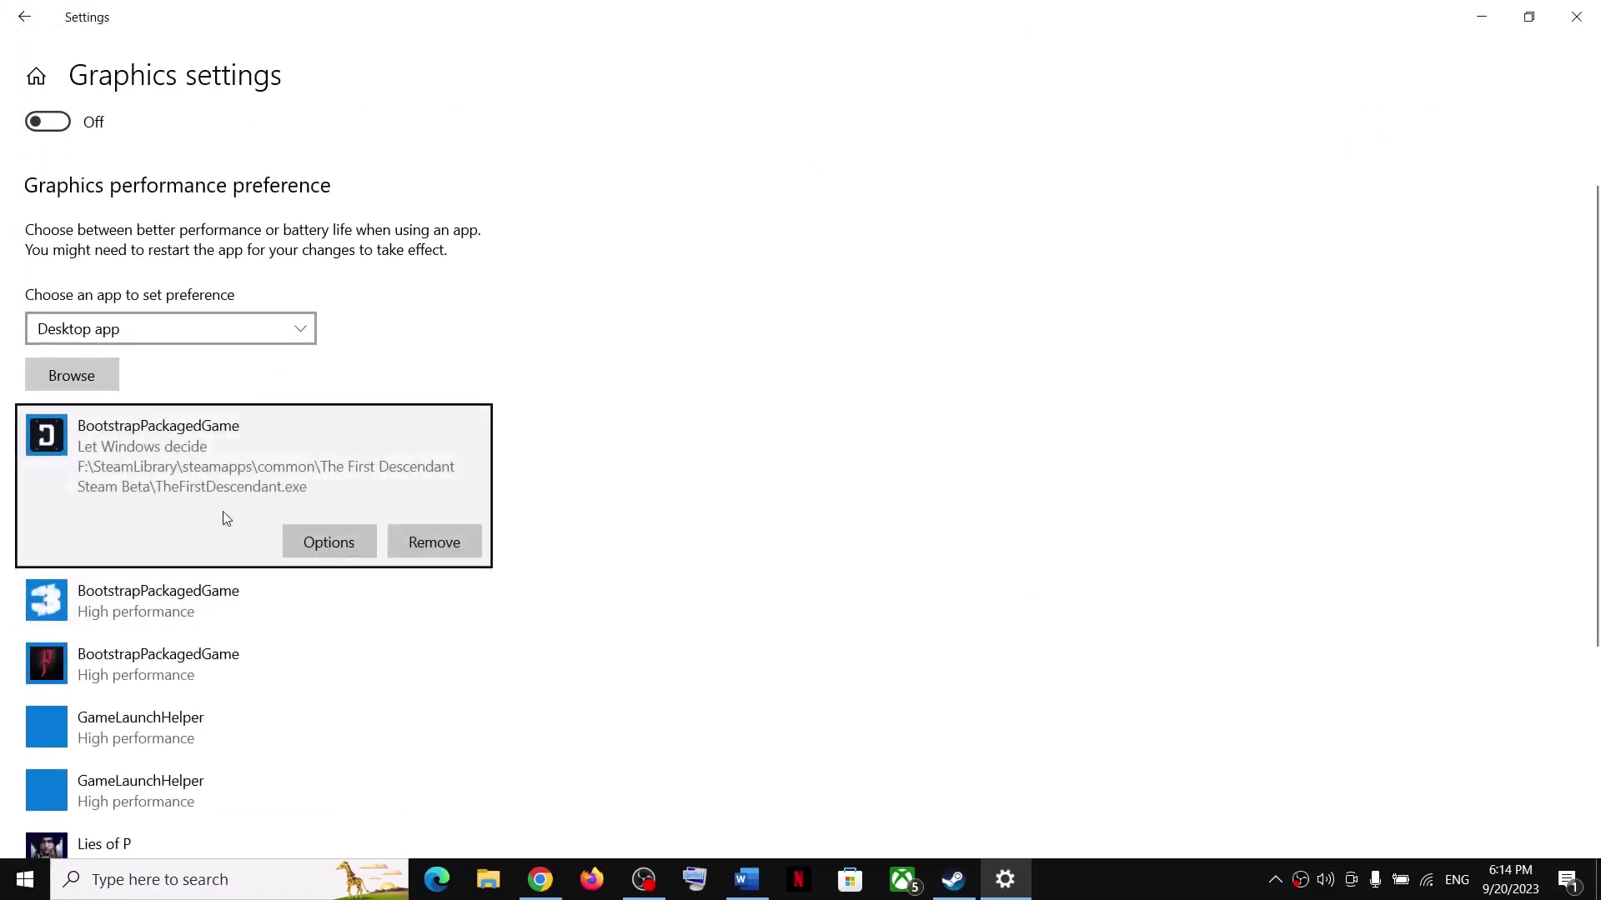
Step: Set the graphics preference of the added TheFirstDescendant.exe entry to High performance and save it
{"action": "left_click", "coordinate": [335, 539]}
{"action": "left_click", "coordinate": [710, 478]}
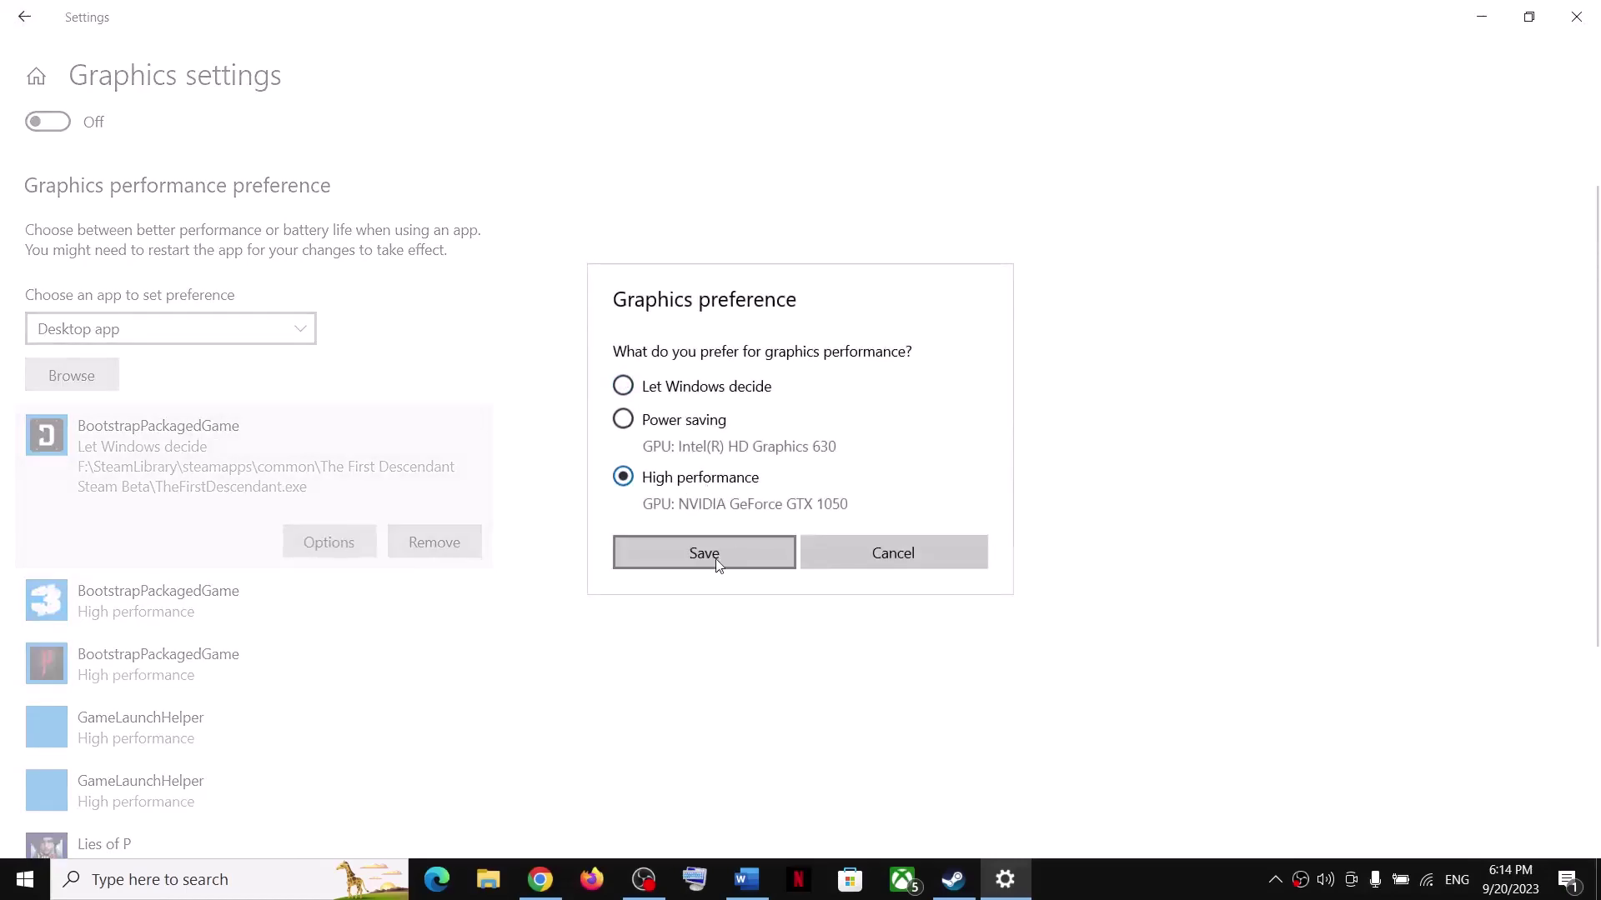
{"action": "left_click", "coordinate": [715, 560]}
Step: Add the M1-Win64-Shipping application from the game's M1\Binaries\Win64 folder to the graphics performance preference list
{"action": "left_click", "coordinate": [98, 388]}
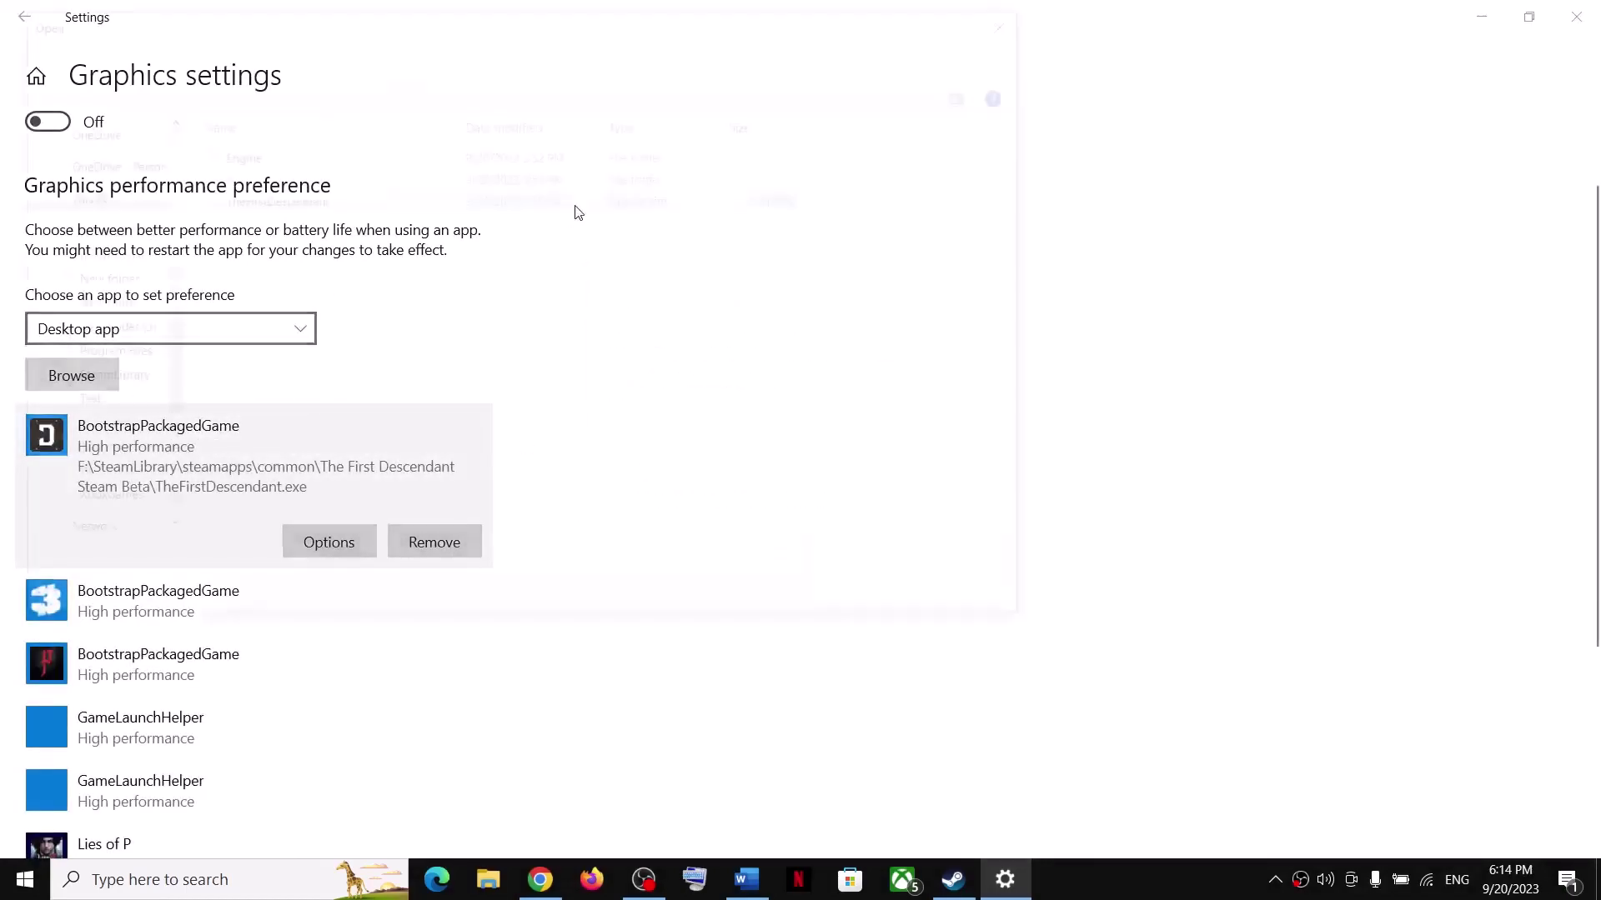
{"action": "left_click", "coordinate": [223, 177]}
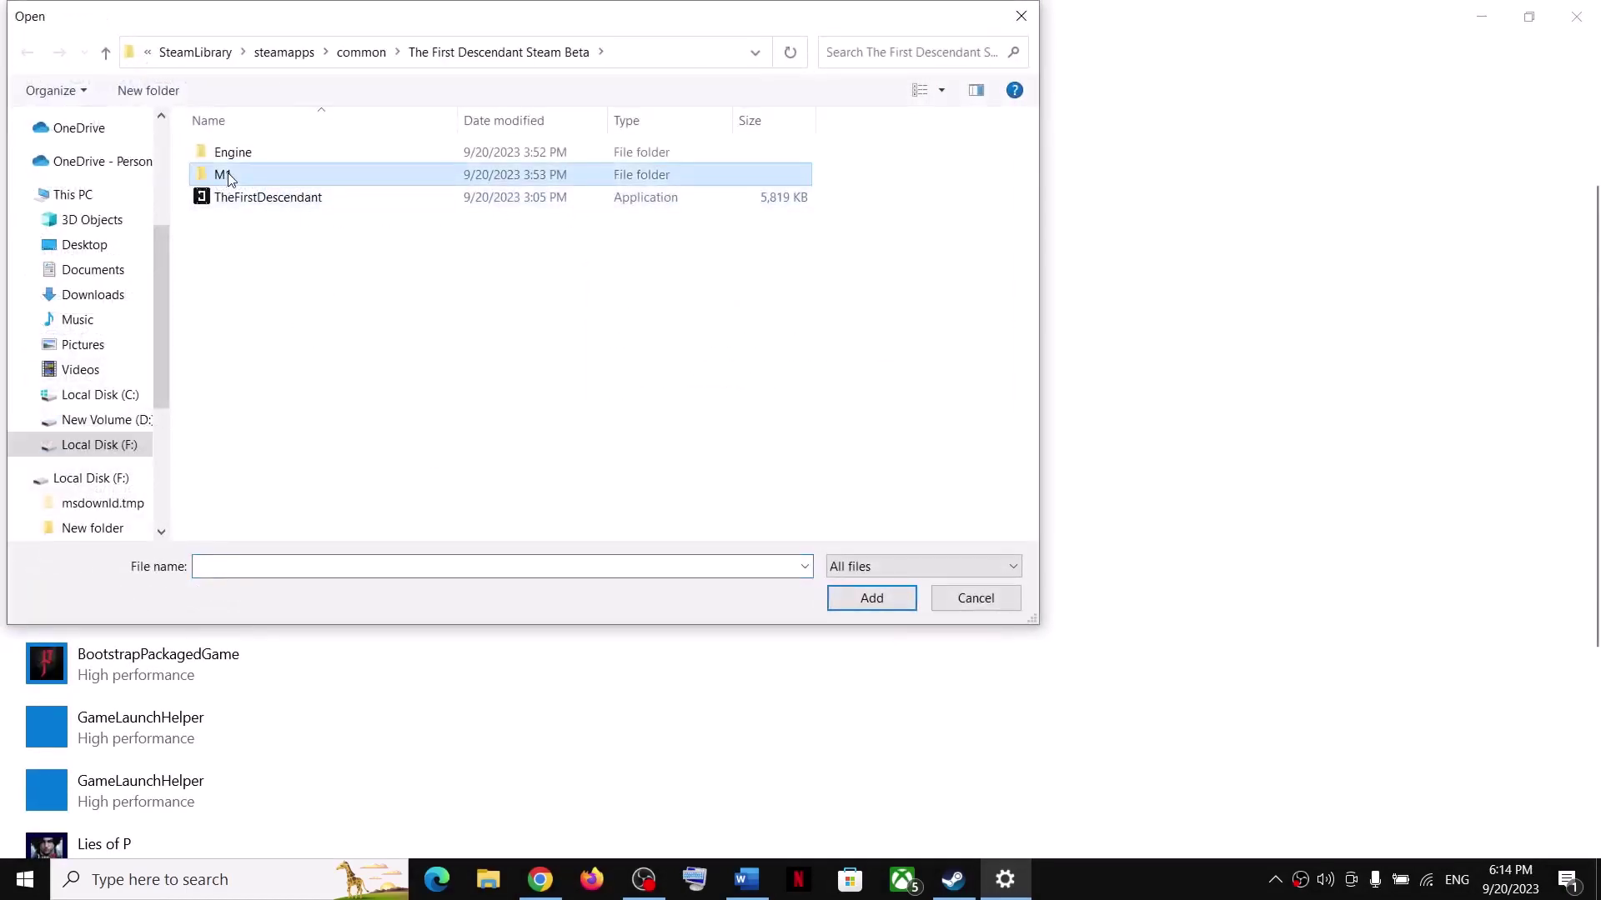
{"action": "double_click", "coordinate": [226, 175]}
{"action": "double_click", "coordinate": [244, 153]}
{"action": "double_click", "coordinate": [266, 152]}
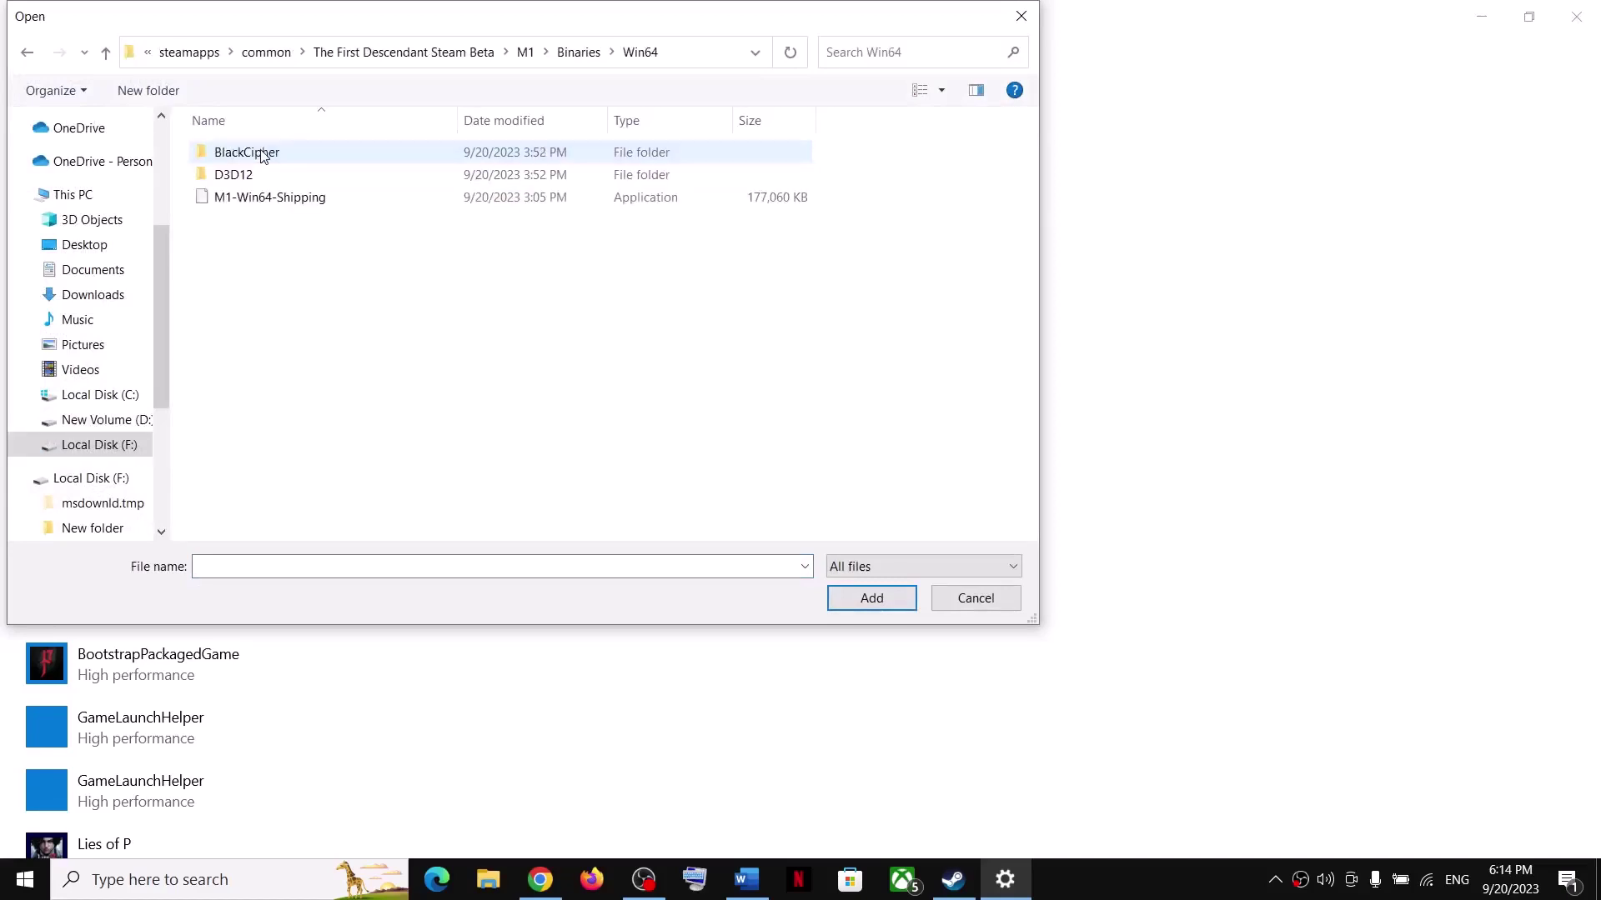
{"action": "left_click", "coordinate": [228, 206]}
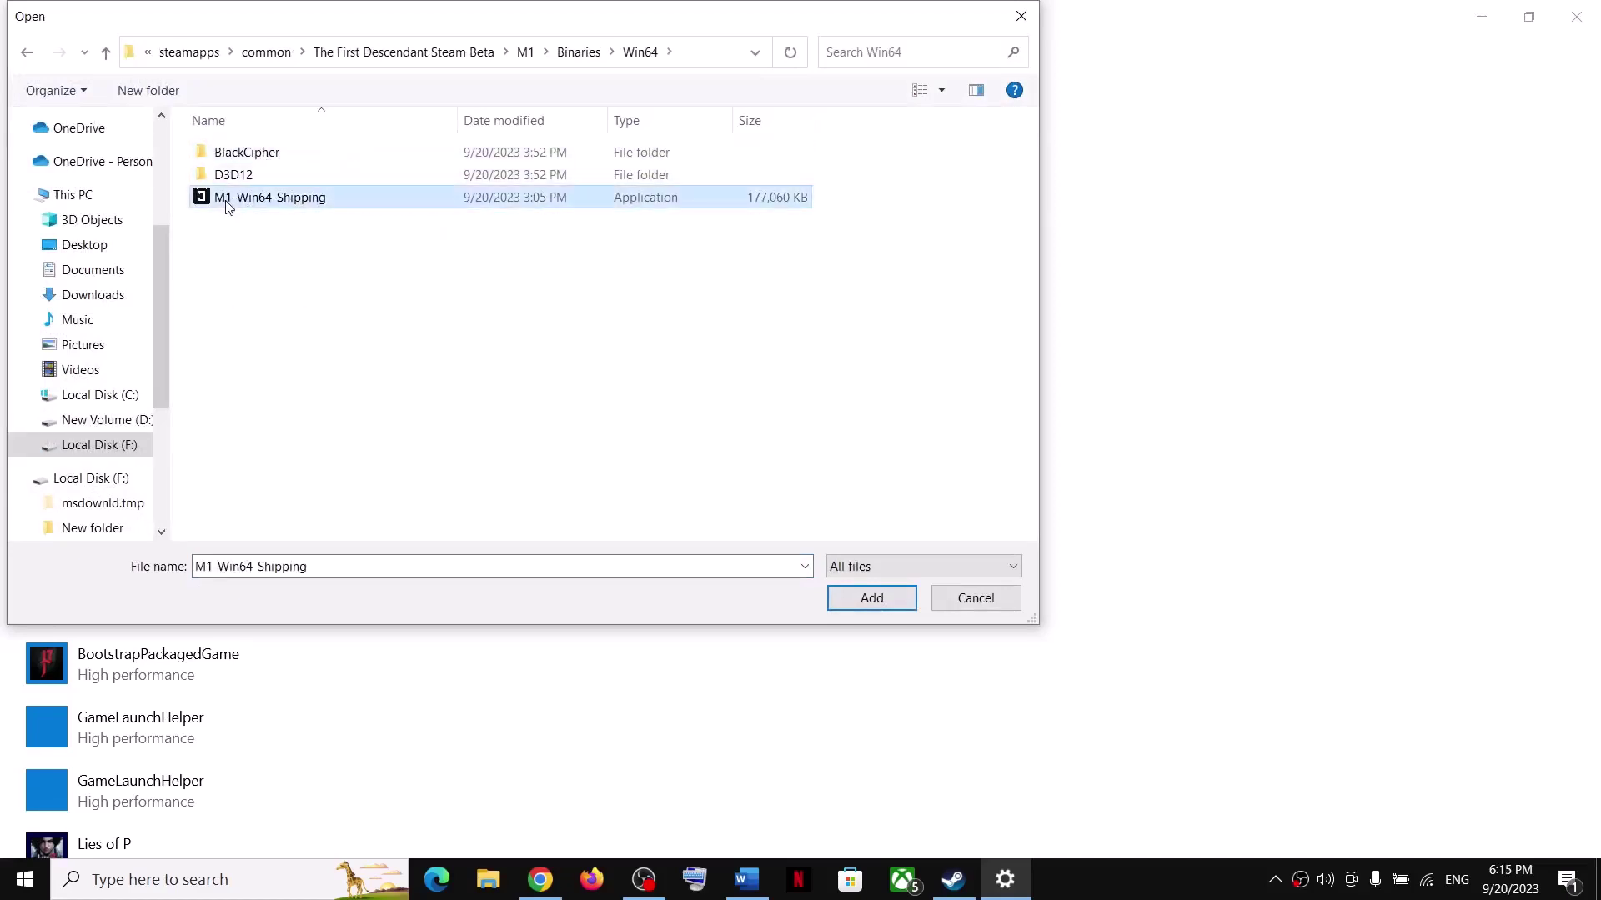
{"action": "left_click", "coordinate": [871, 598]}
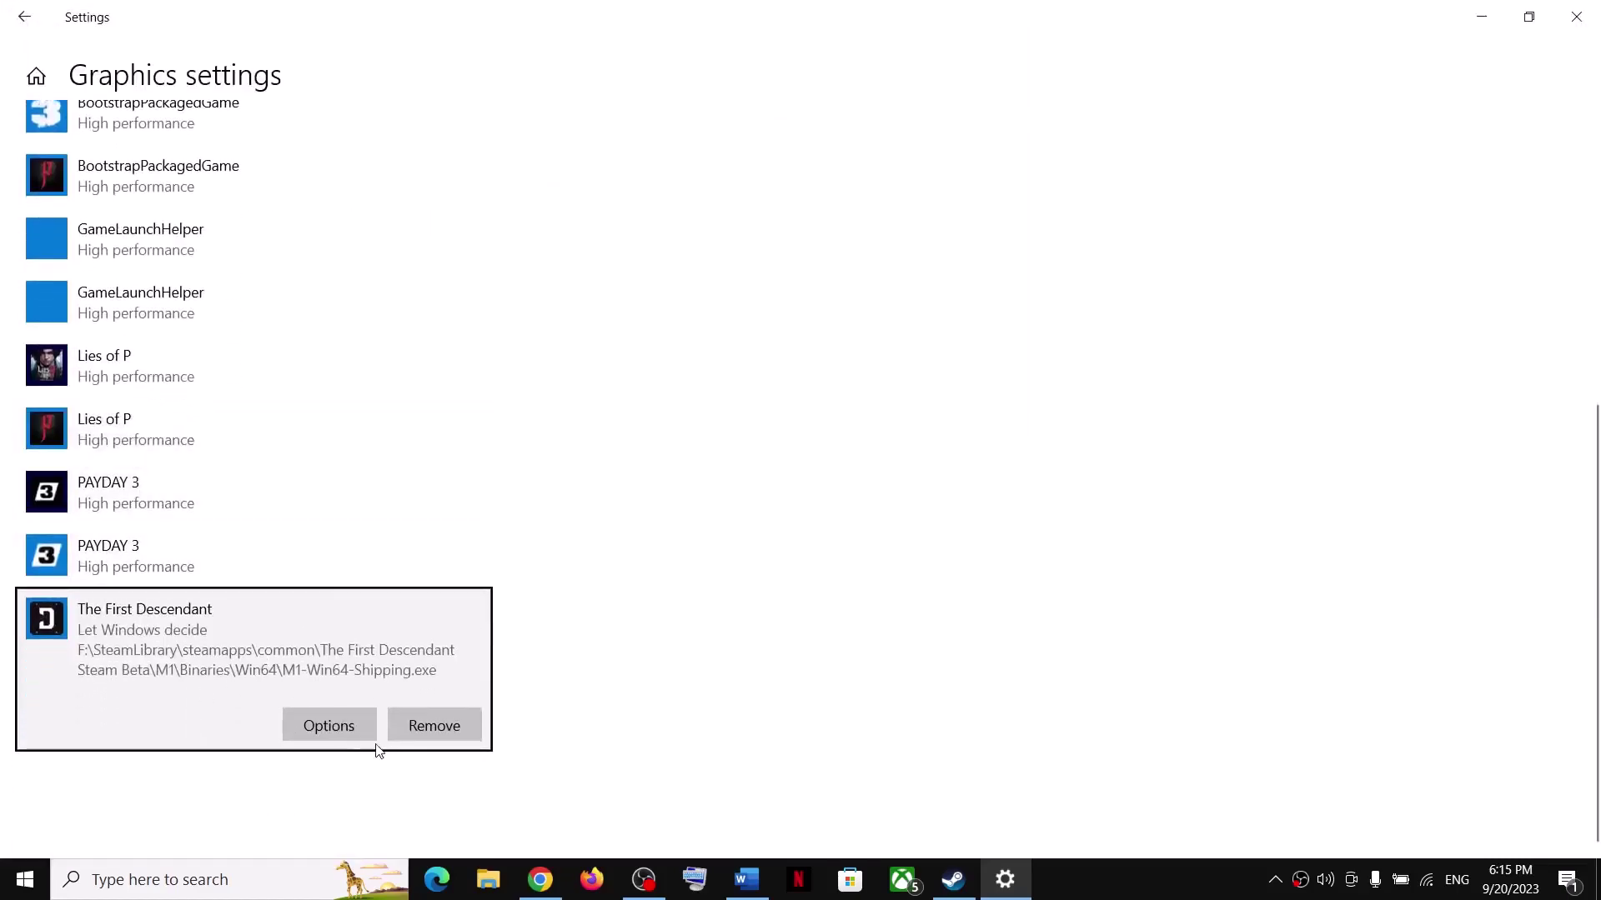
Step: Set the M1-Win64-Shipping.exe entry's graphics preference to High performance, save it and close Settings
{"action": "left_click", "coordinate": [342, 734]}
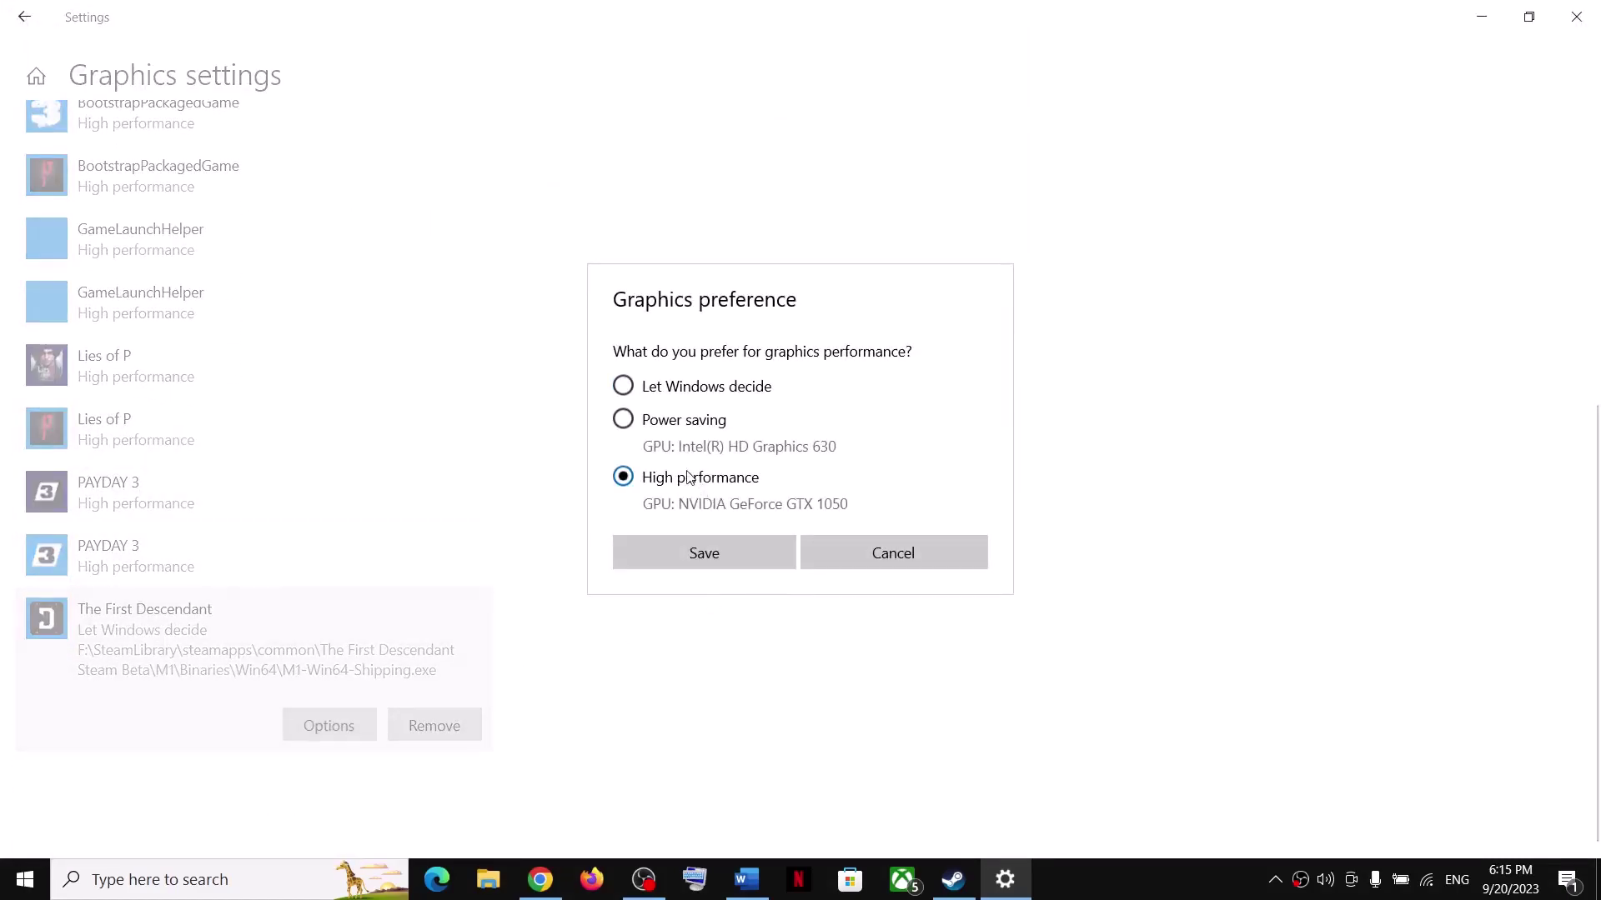
{"action": "left_click", "coordinate": [708, 558]}
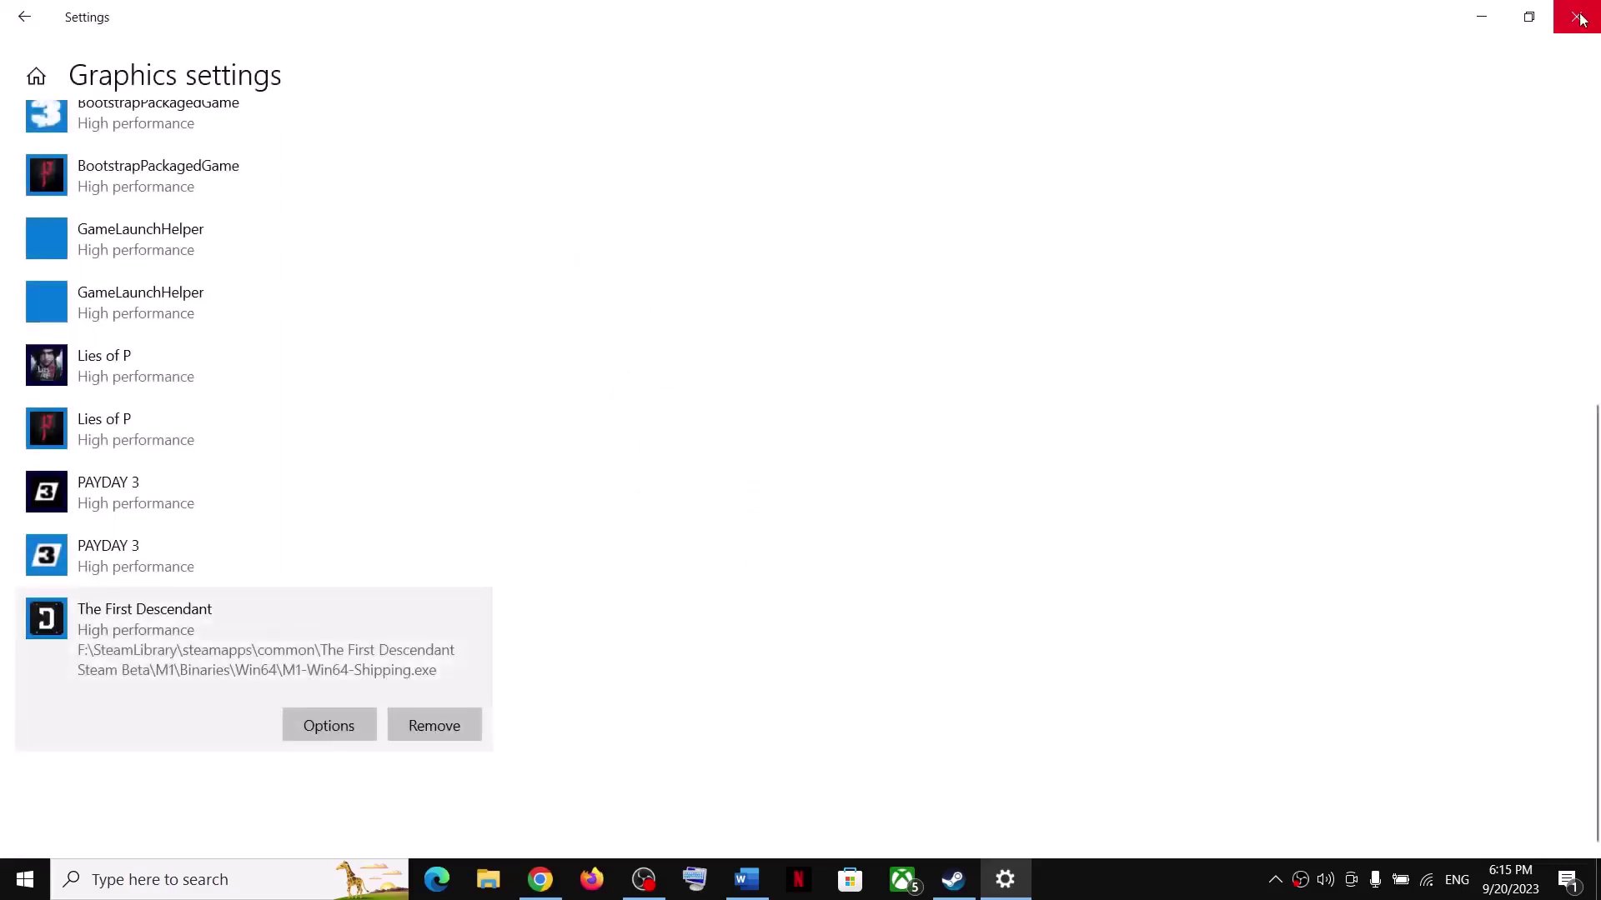
{"action": "left_click", "coordinate": [1582, 18]}
Step: Highlight Step 5's instruction to run the game as an administrator from the installation folder and minimize the document
{"action": "scroll", "coordinate": [626, 553], "scroll_direction": "down", "scroll_amount": 1}
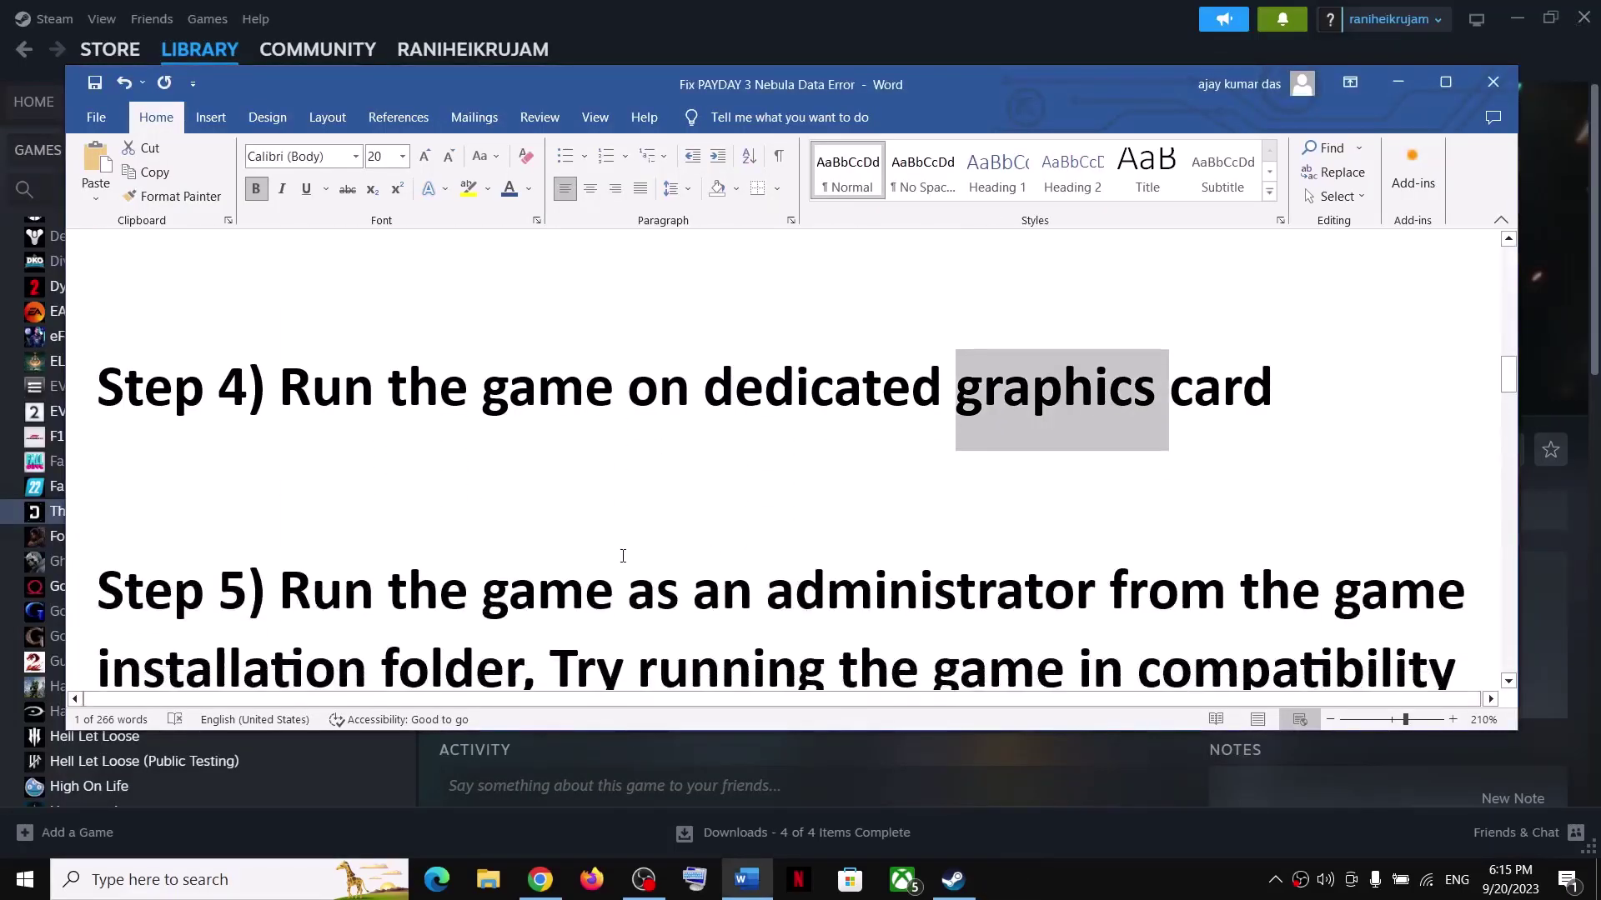
{"action": "scroll", "coordinate": [622, 556], "scroll_direction": "down", "scroll_amount": 1}
{"action": "left_click_drag", "start_coordinate": [347, 501], "coordinate": [524, 581]}
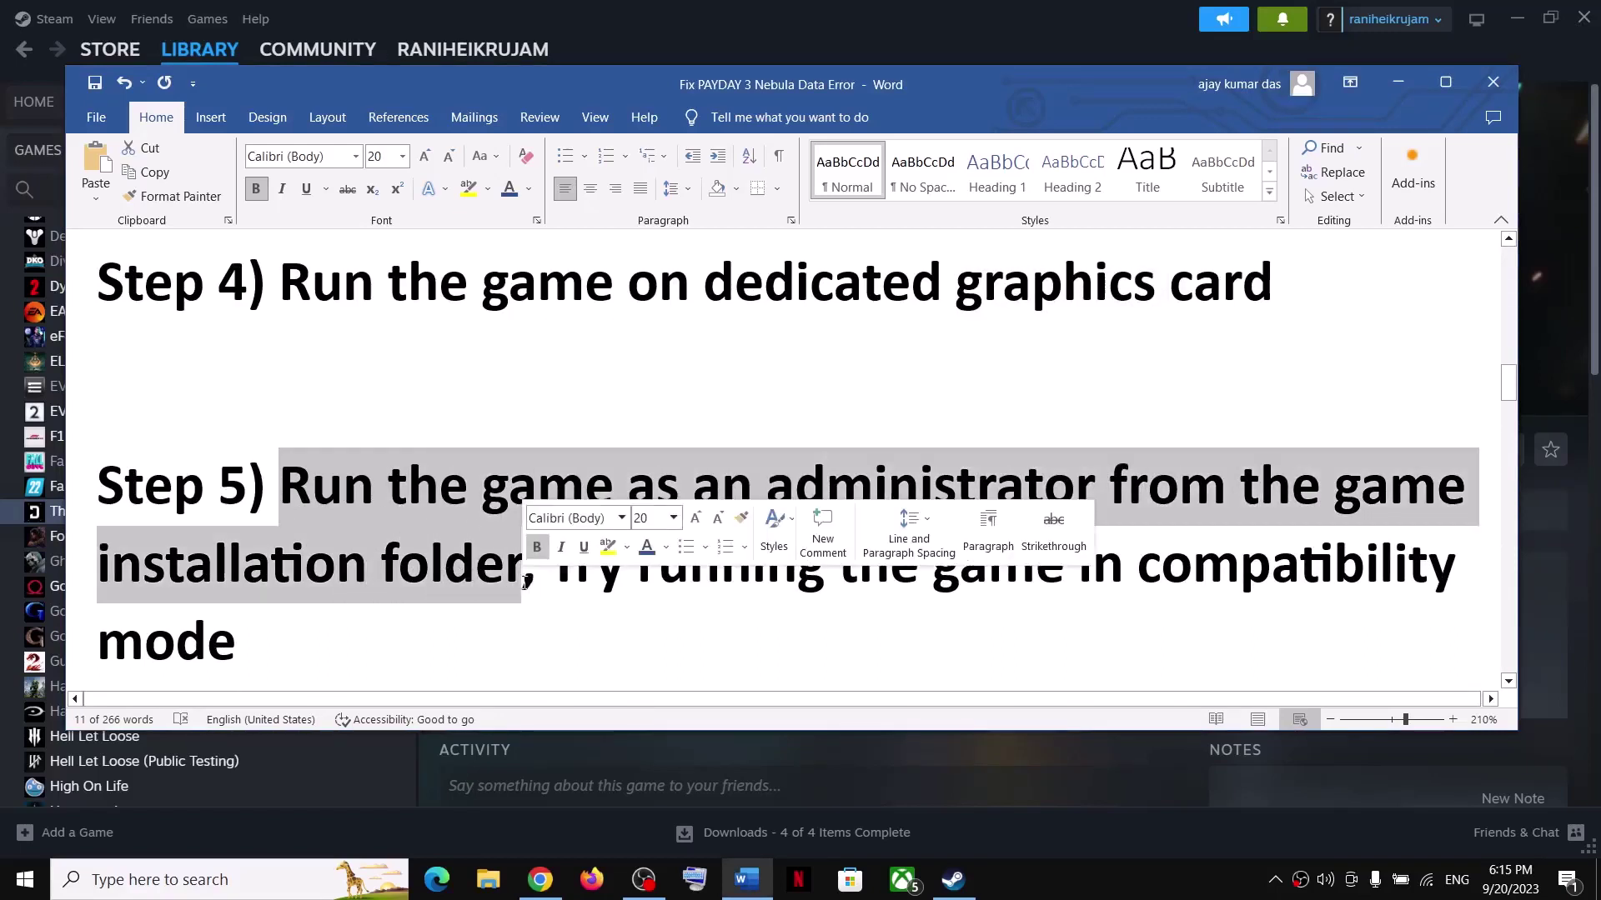
{"action": "left_click", "coordinate": [1398, 90]}
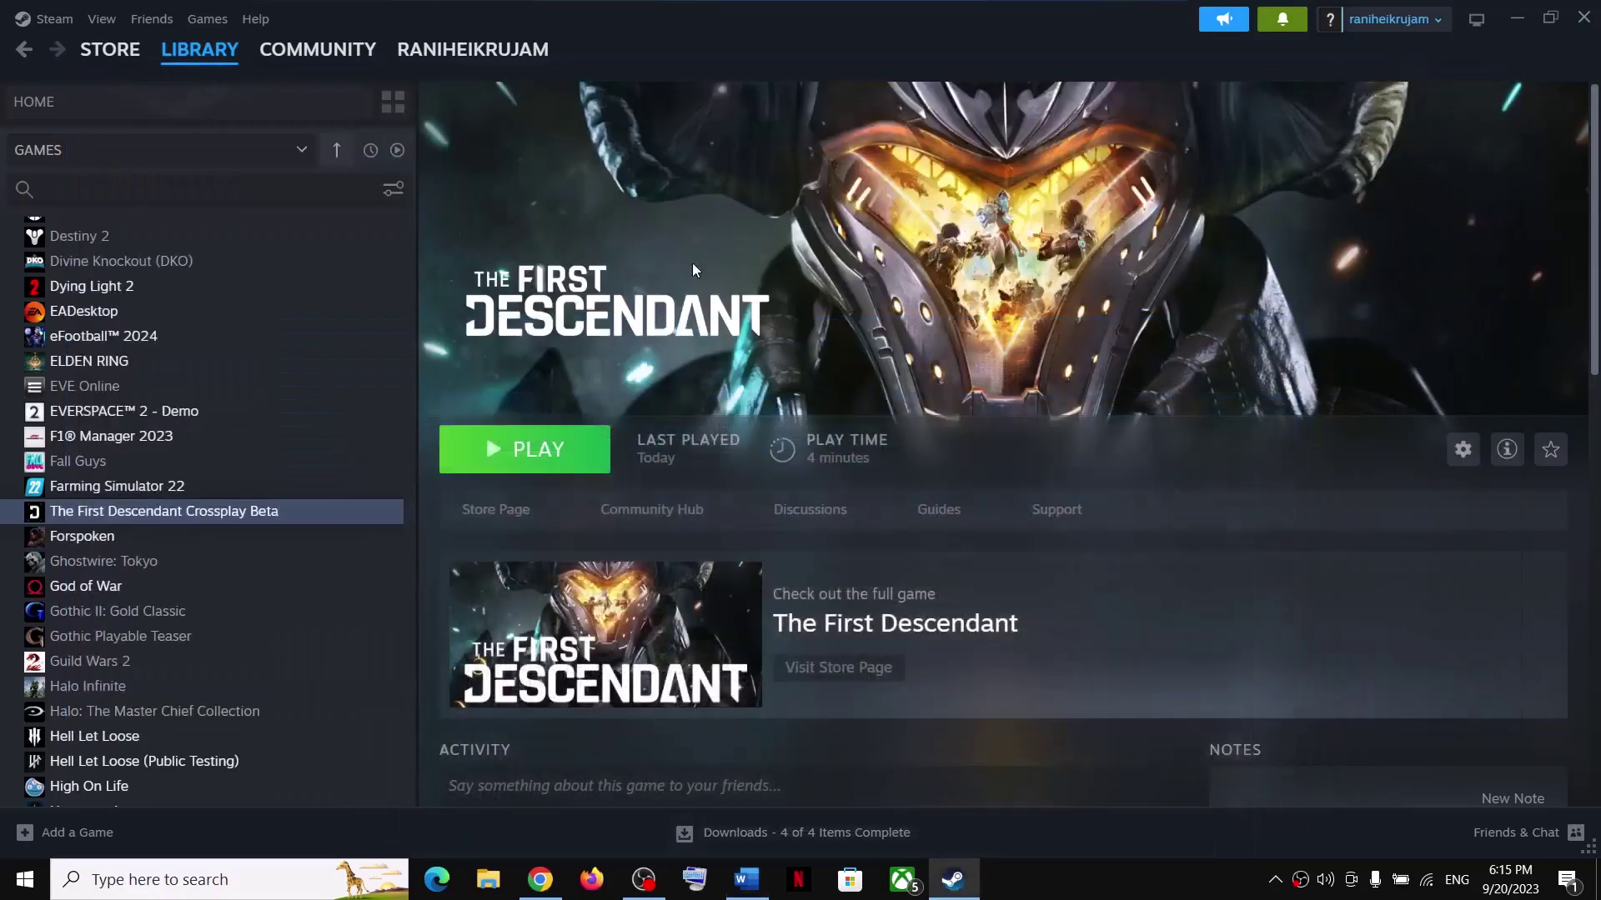
Step: Browse the local files of The First Descendant Crossplay Beta from the Steam library and switch to the File Explorer window
{"action": "right_click", "coordinate": [204, 519]}
{"action": "mouse_move", "coordinate": [317, 637]}
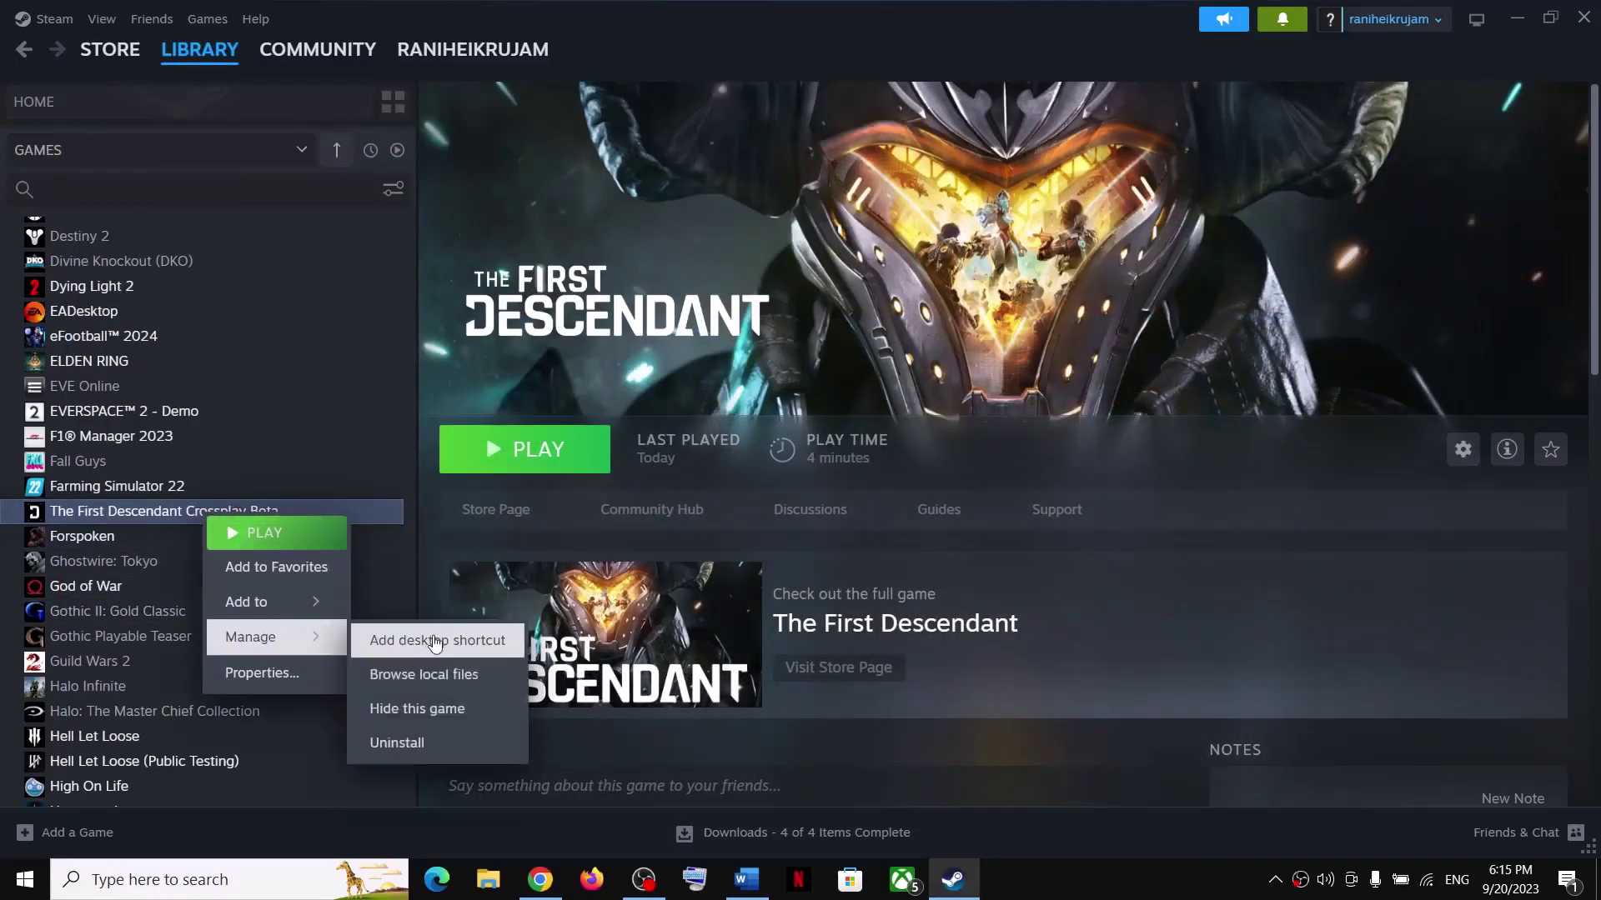
{"action": "left_click", "coordinate": [436, 677]}
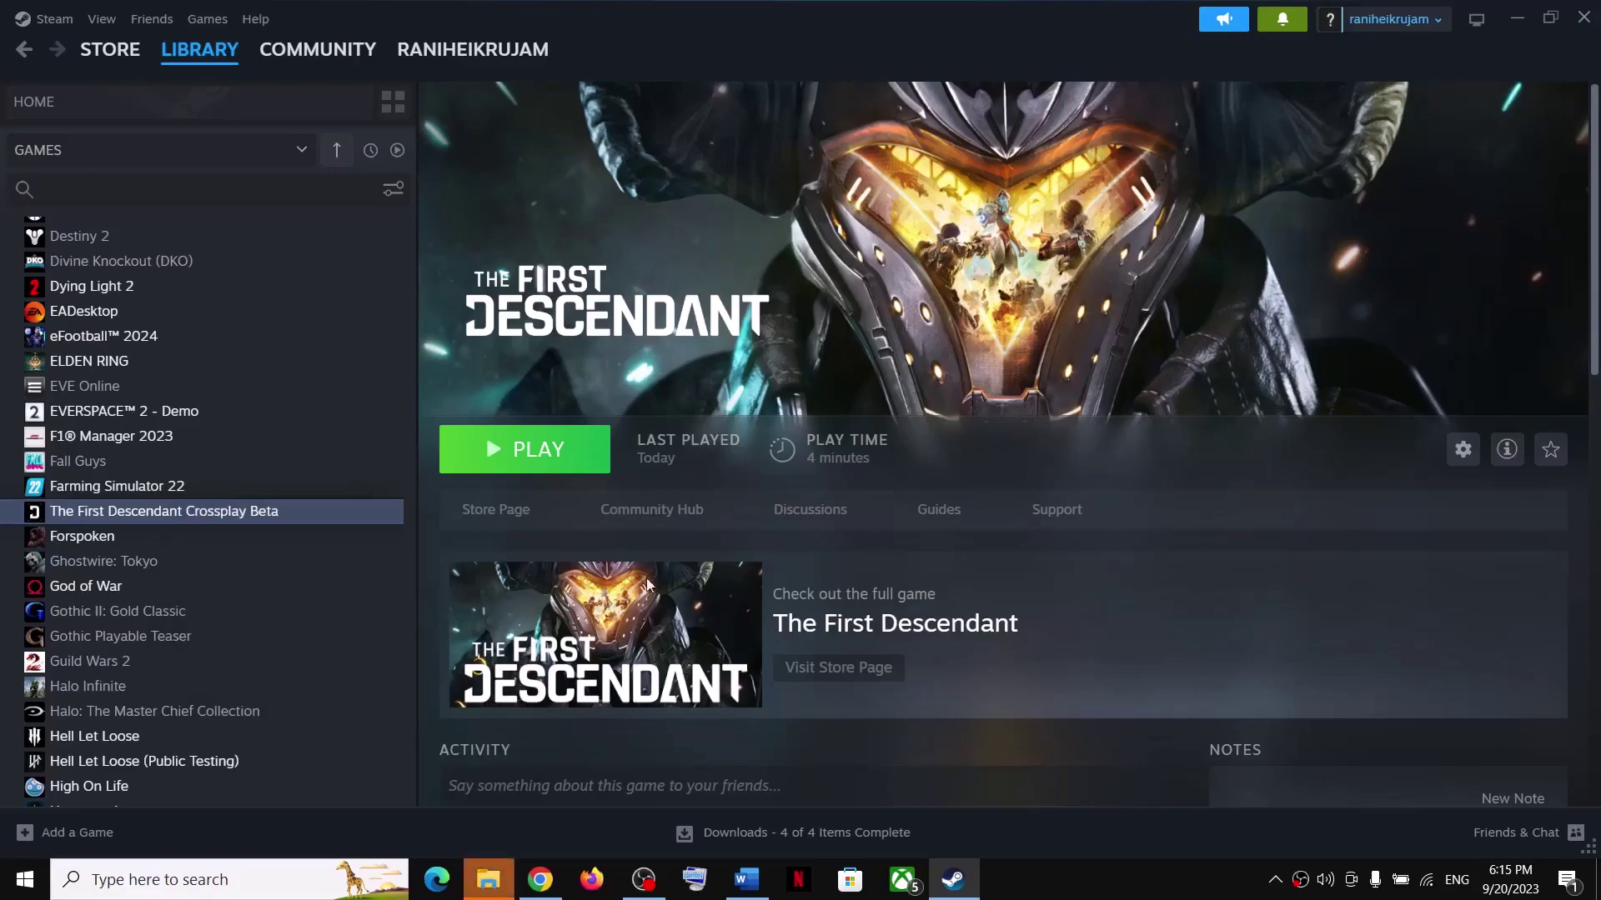
{"action": "left_click", "coordinate": [488, 885]}
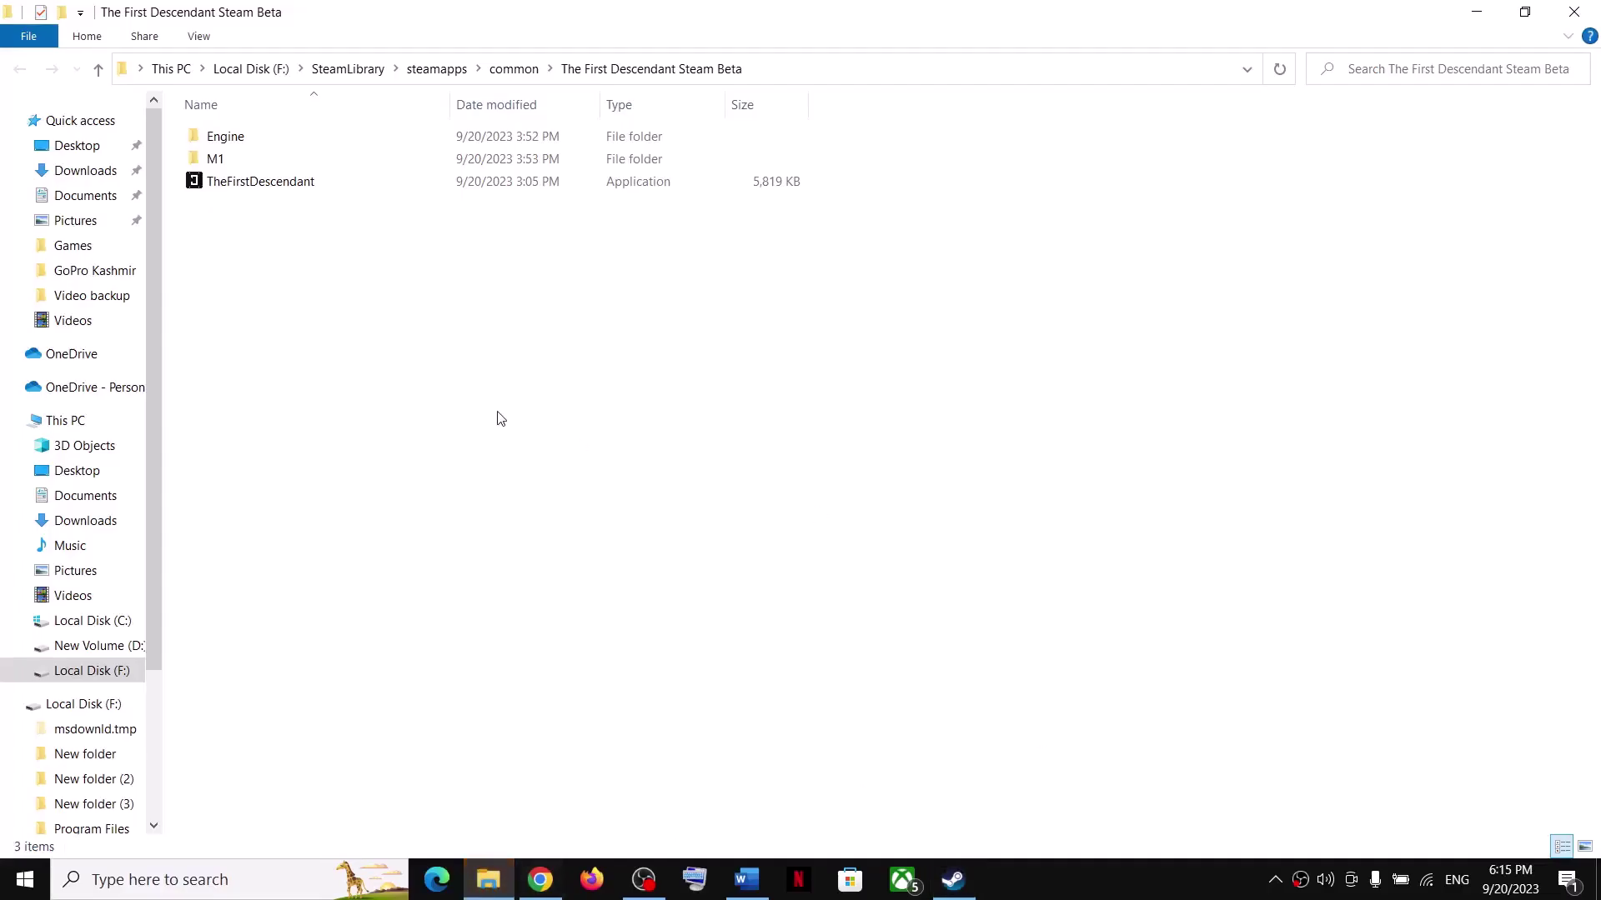
Step: Set the TheFirstDescendant application to run as an administrator in its compatibility properties and save the change
{"action": "left_click", "coordinate": [256, 182]}
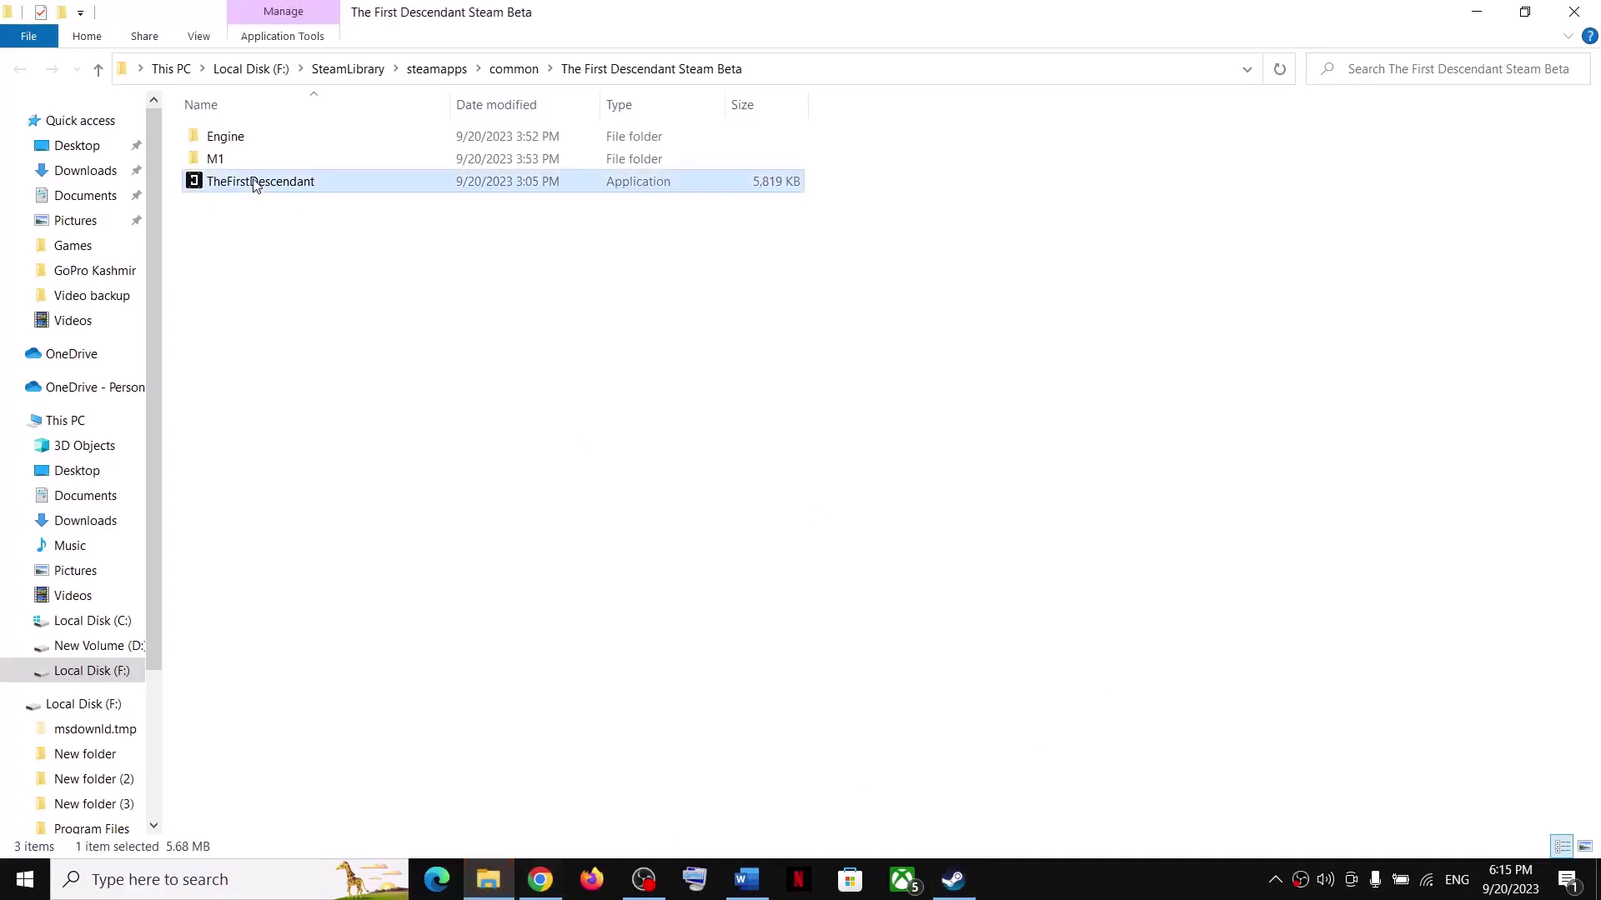
{"action": "right_click", "coordinate": [250, 184]}
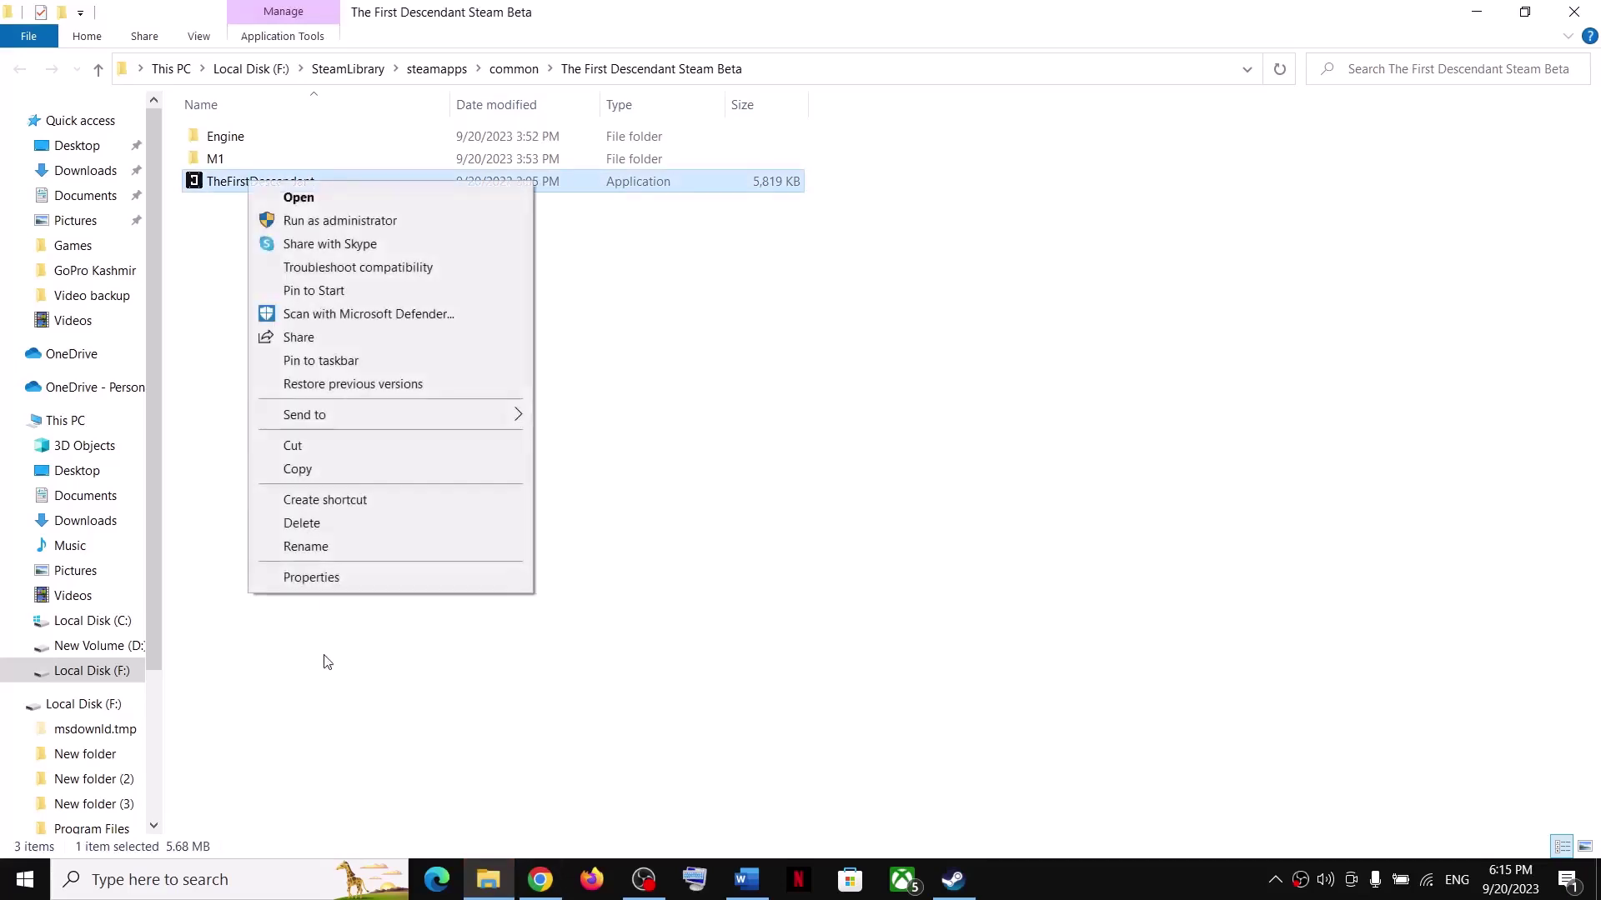
{"action": "left_click", "coordinate": [321, 576]}
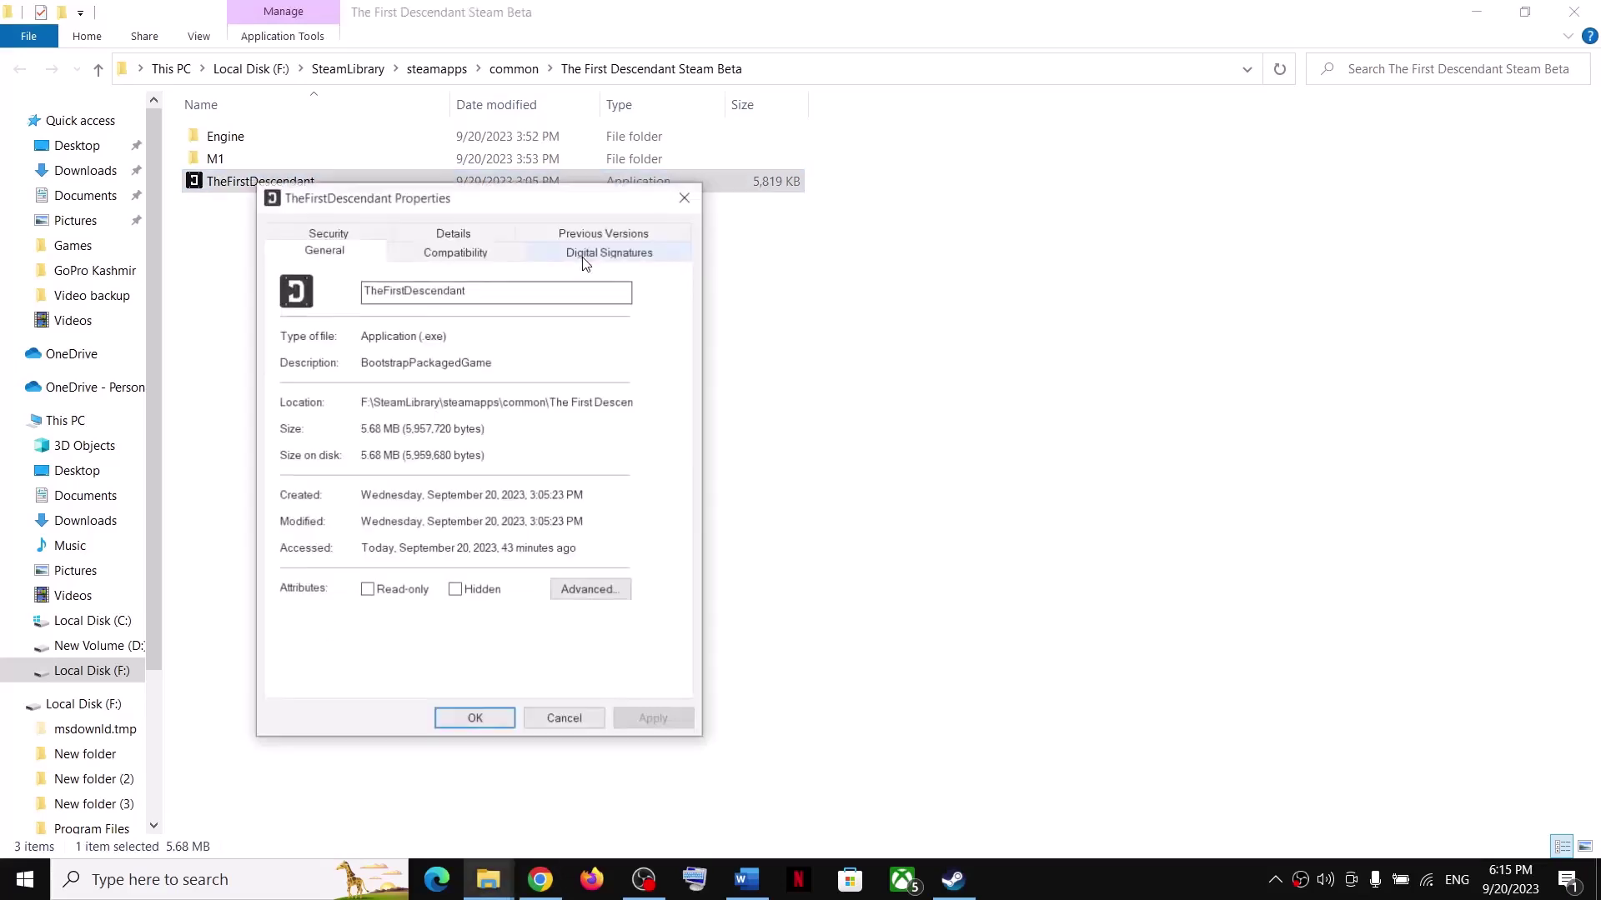
{"action": "left_click", "coordinate": [467, 253]}
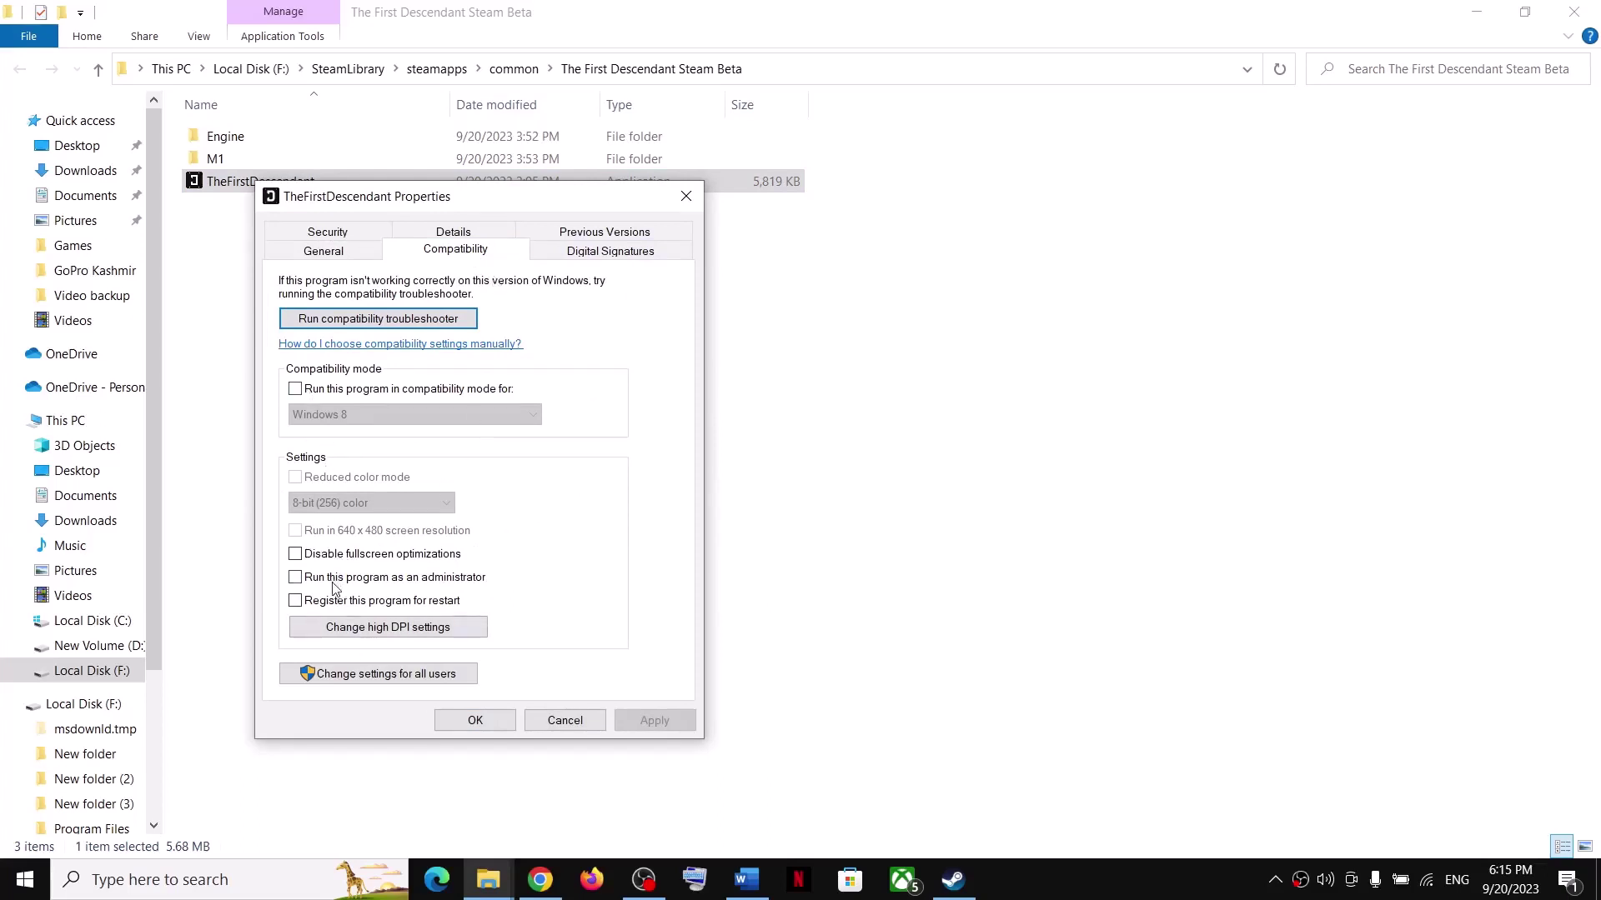
{"action": "left_click", "coordinate": [382, 577]}
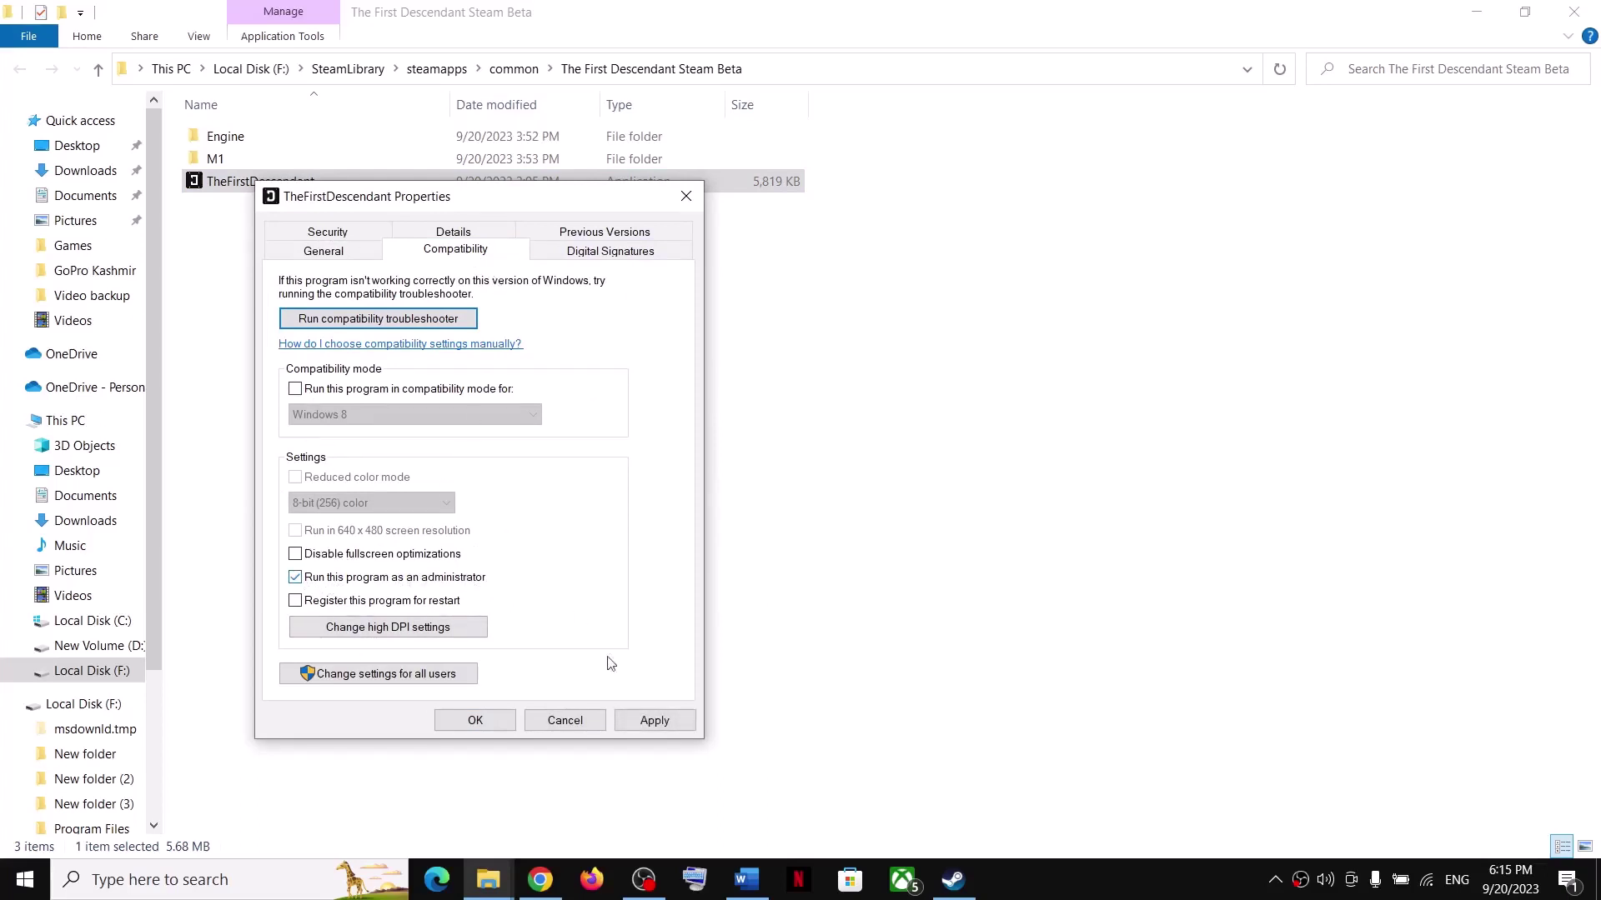
{"action": "left_click", "coordinate": [481, 725]}
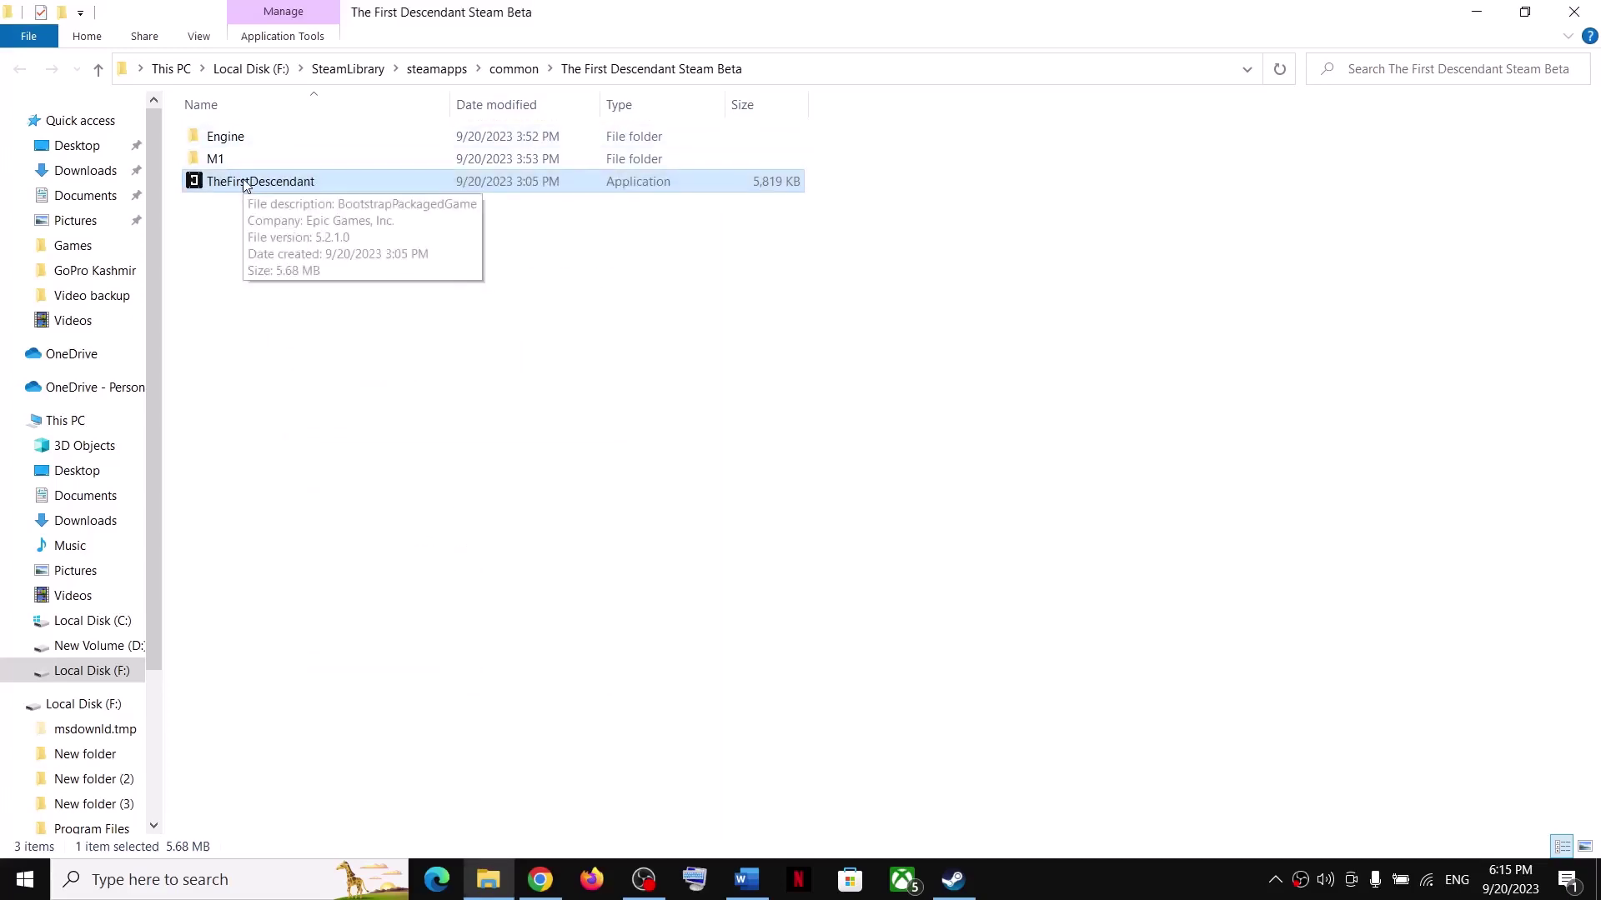
Step: Set the M1-Win64-Shipping application in the M1\Binaries\Win64 folder to run as an administrator and save the change
{"action": "left_click", "coordinate": [245, 161]}
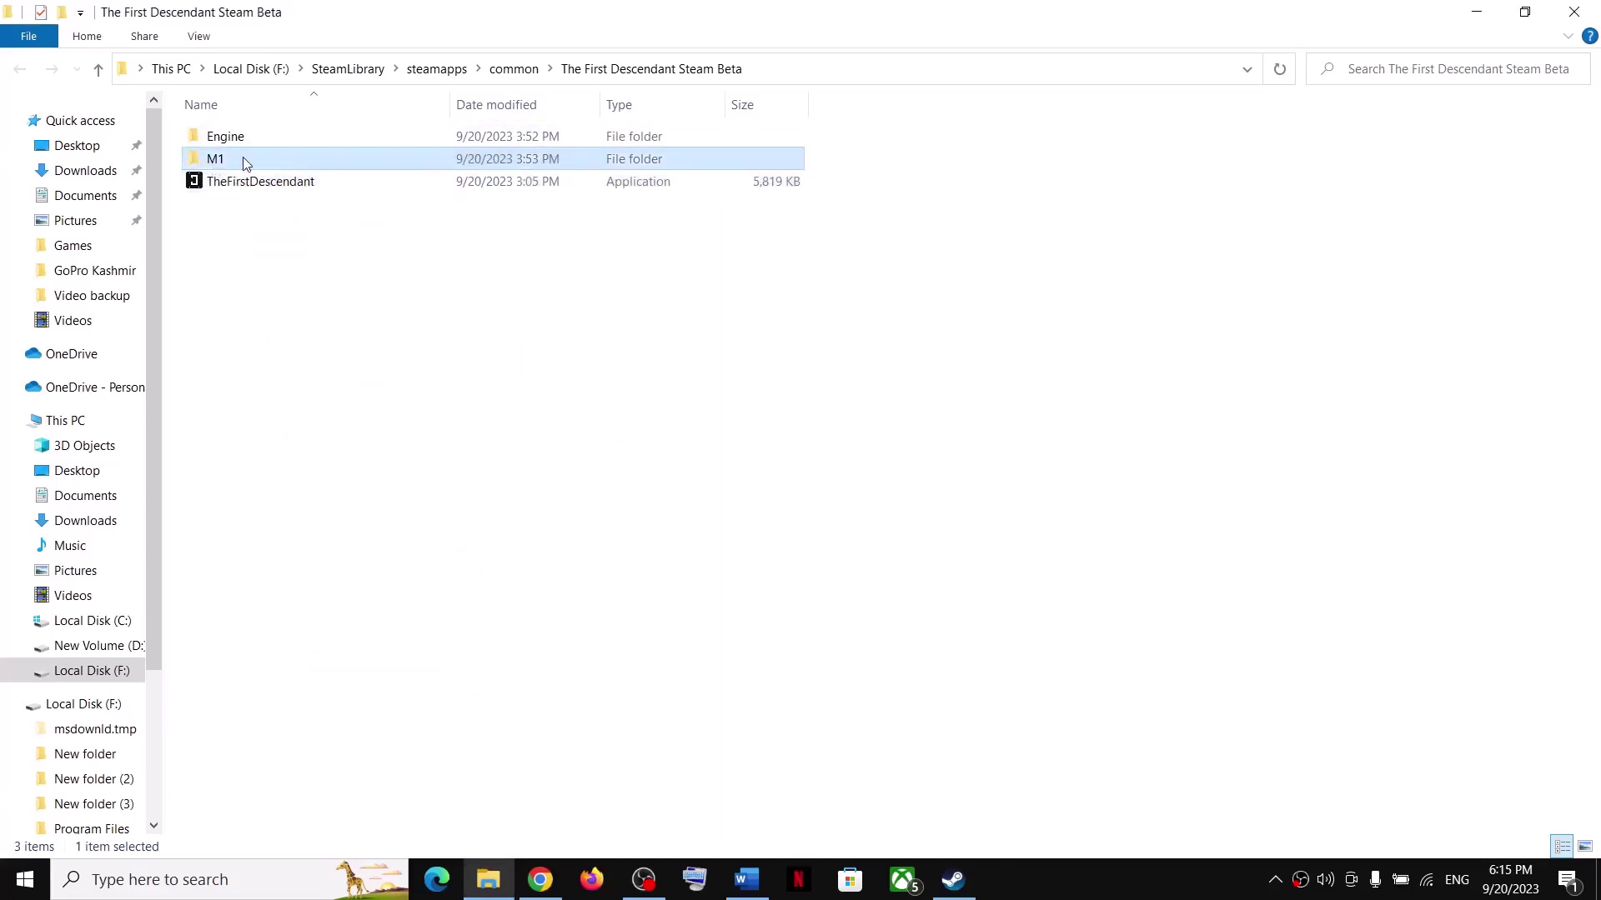
{"action": "double_click", "coordinate": [229, 163]}
{"action": "double_click", "coordinate": [251, 139]}
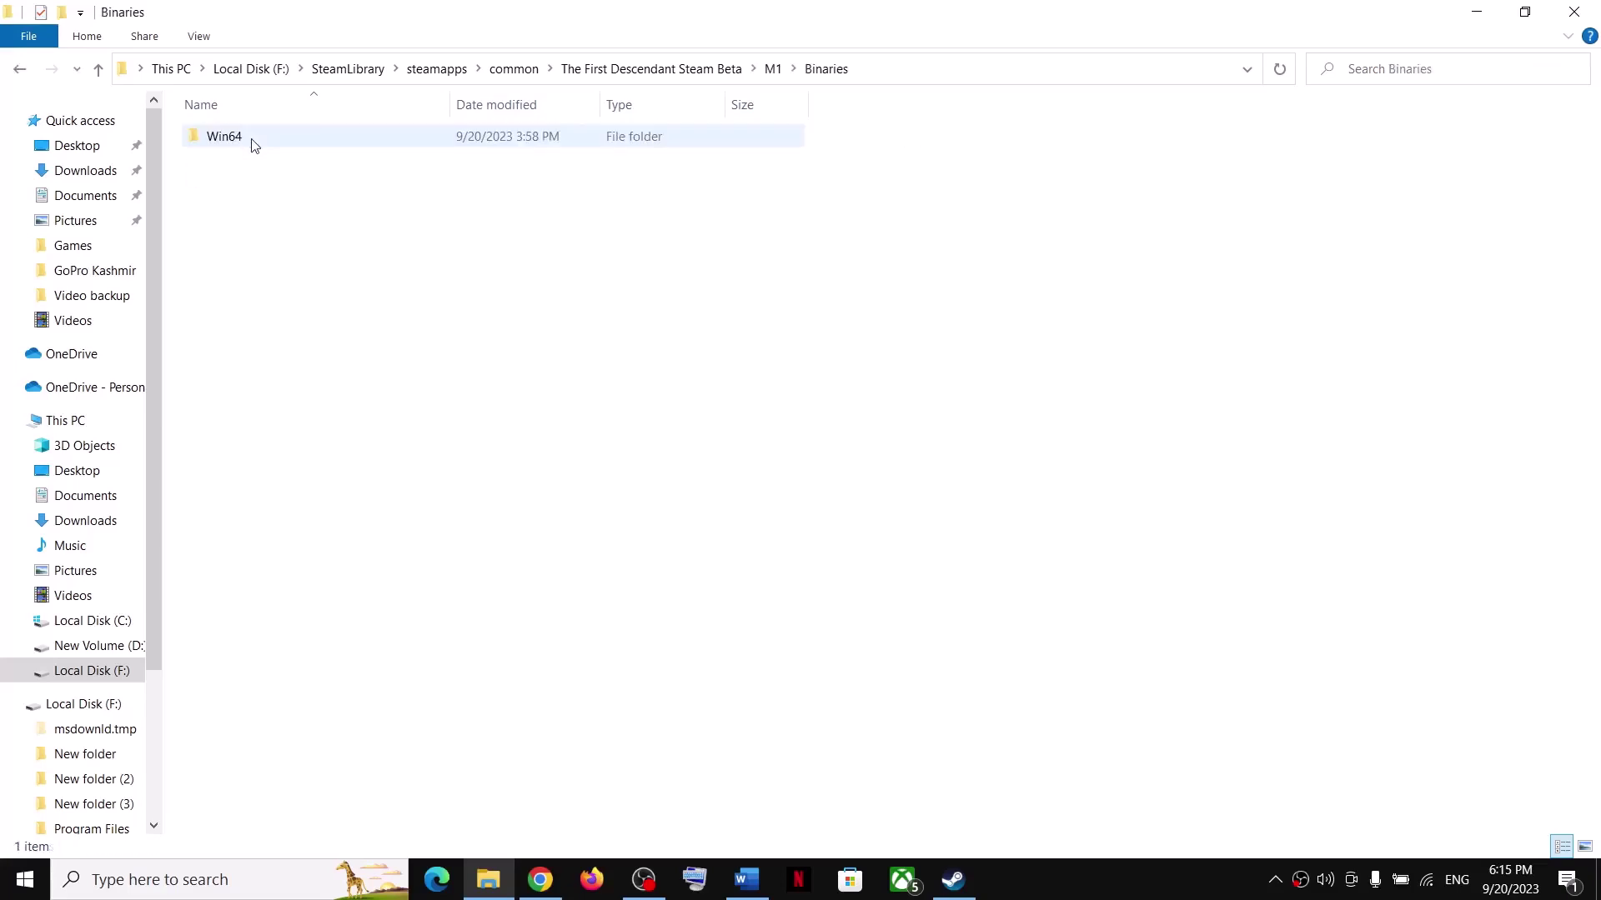
{"action": "double_click", "coordinate": [248, 145]}
{"action": "left_click", "coordinate": [263, 386]}
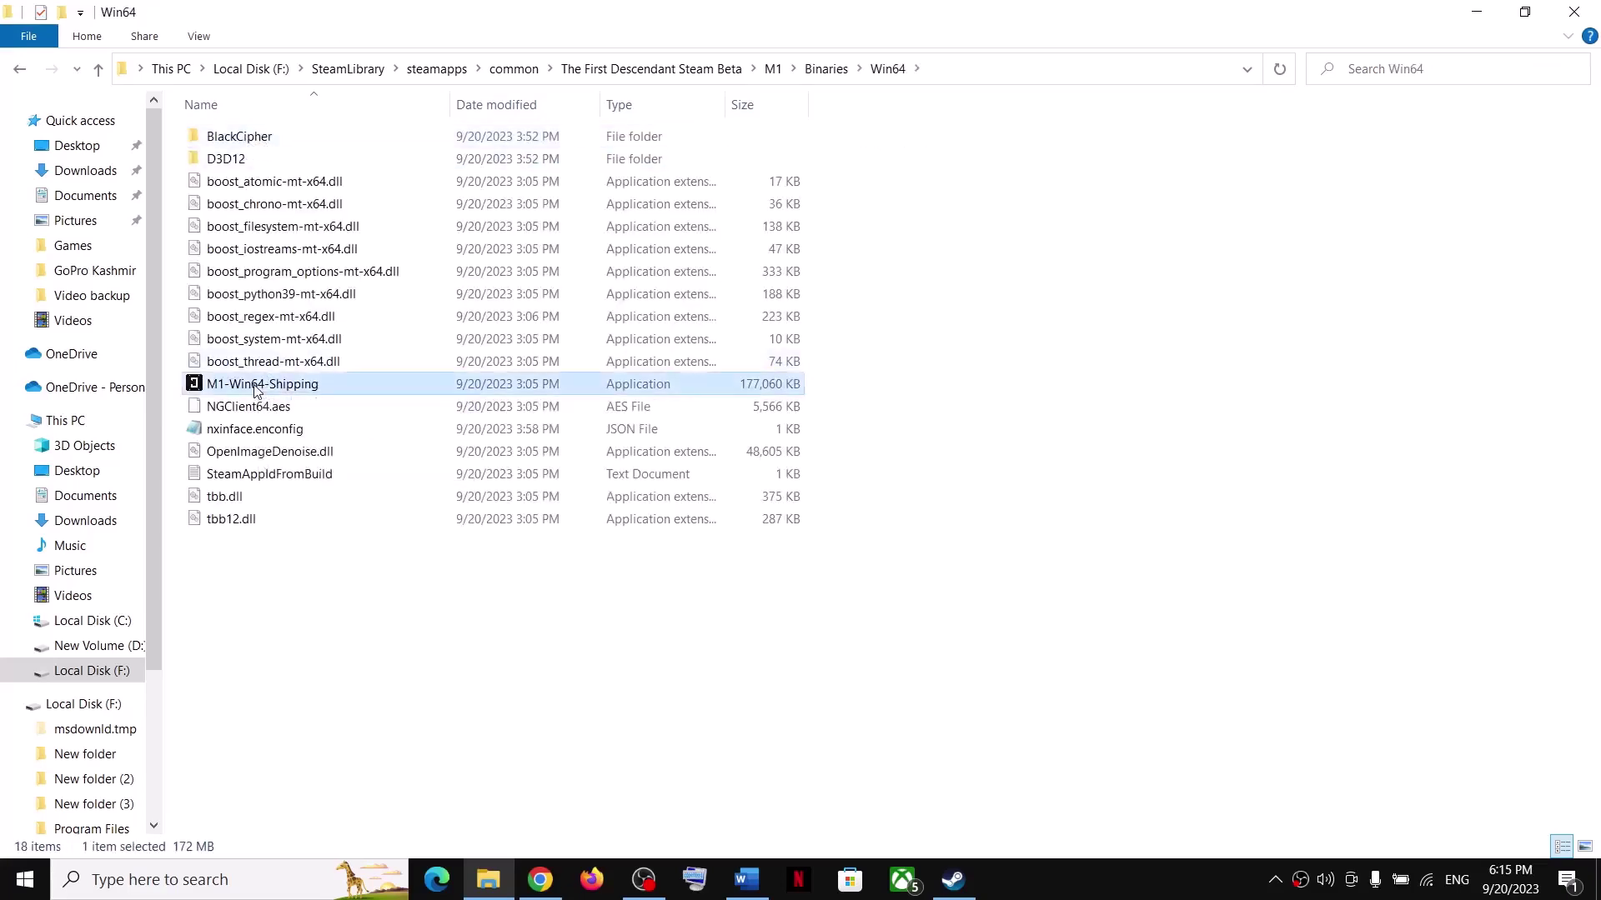
{"action": "key", "text": "shift+F10"}
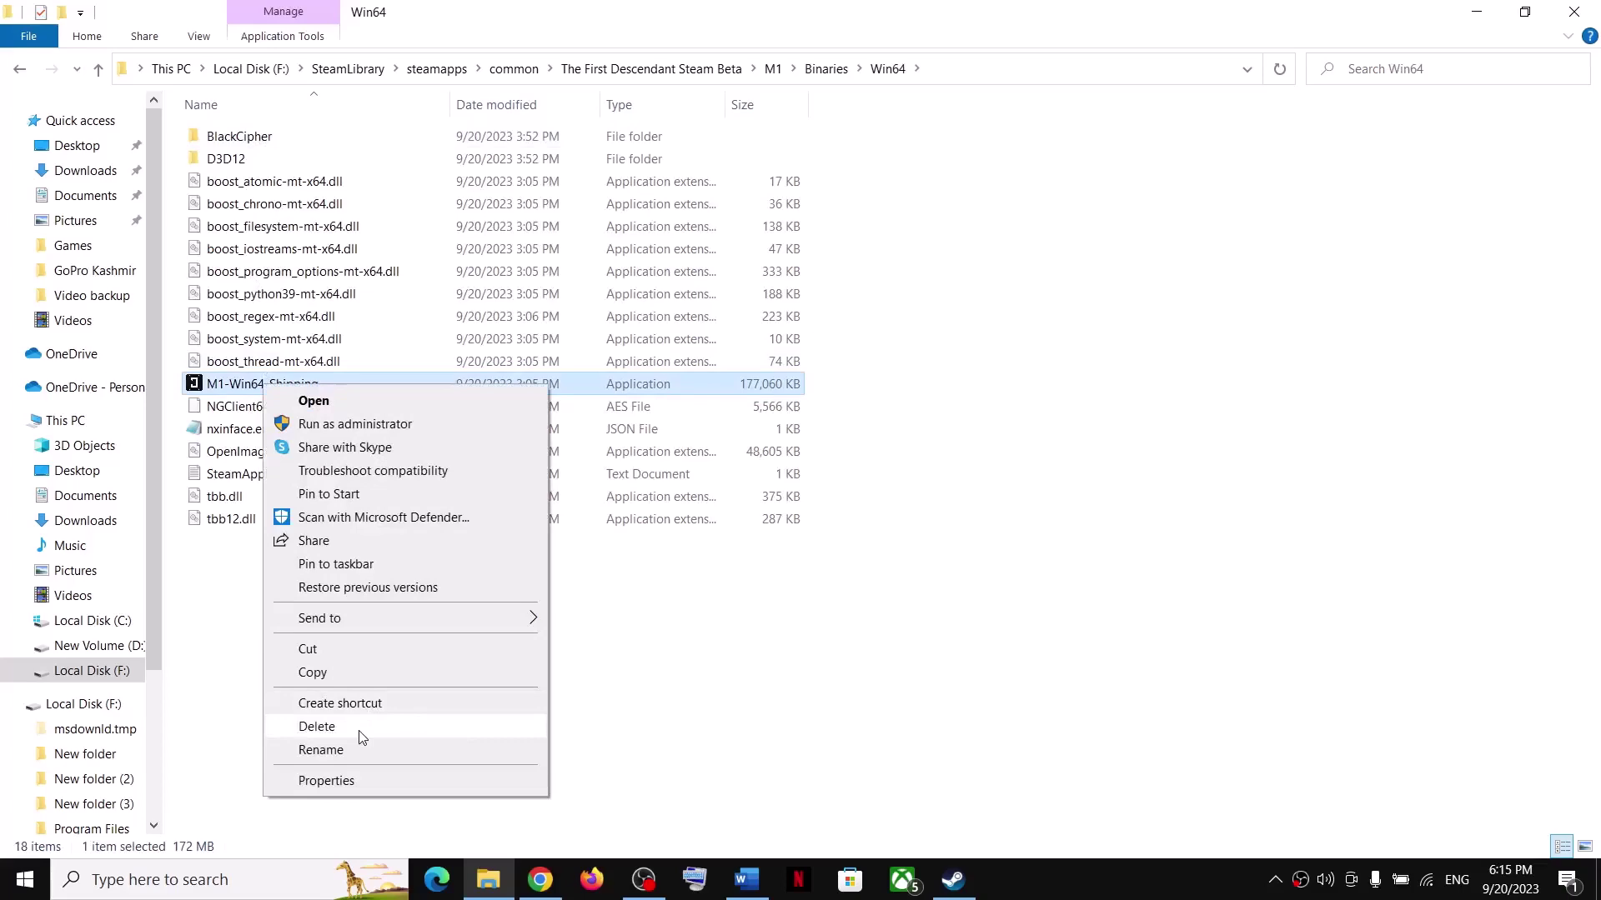
{"action": "left_click", "coordinate": [329, 775]}
{"action": "left_click", "coordinate": [472, 360]}
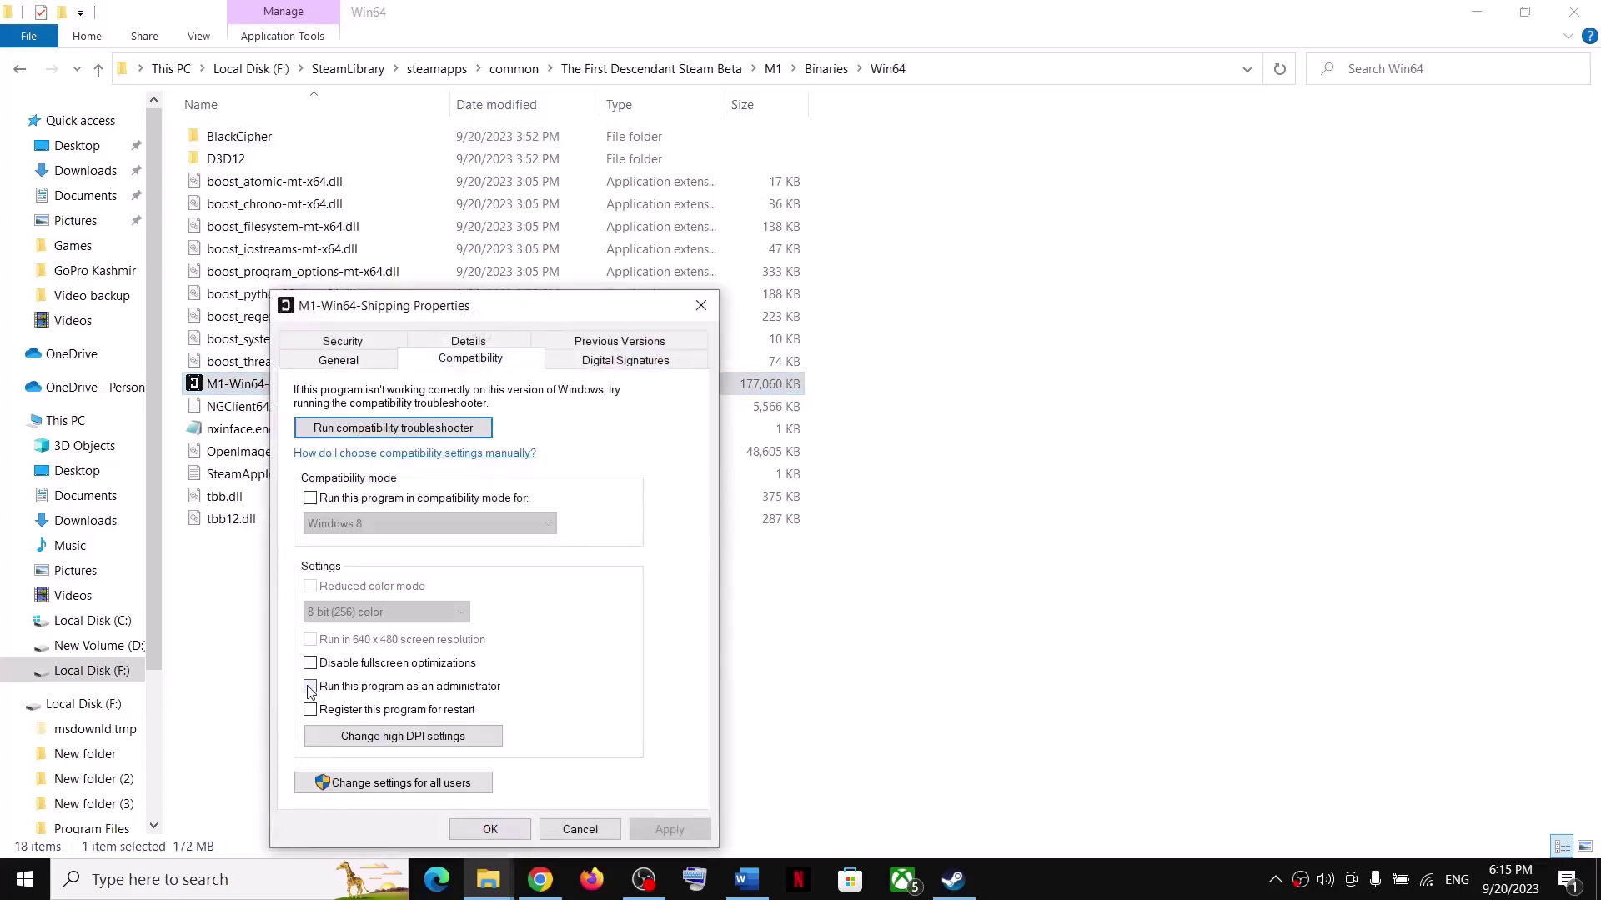
{"action": "left_click", "coordinate": [310, 687]}
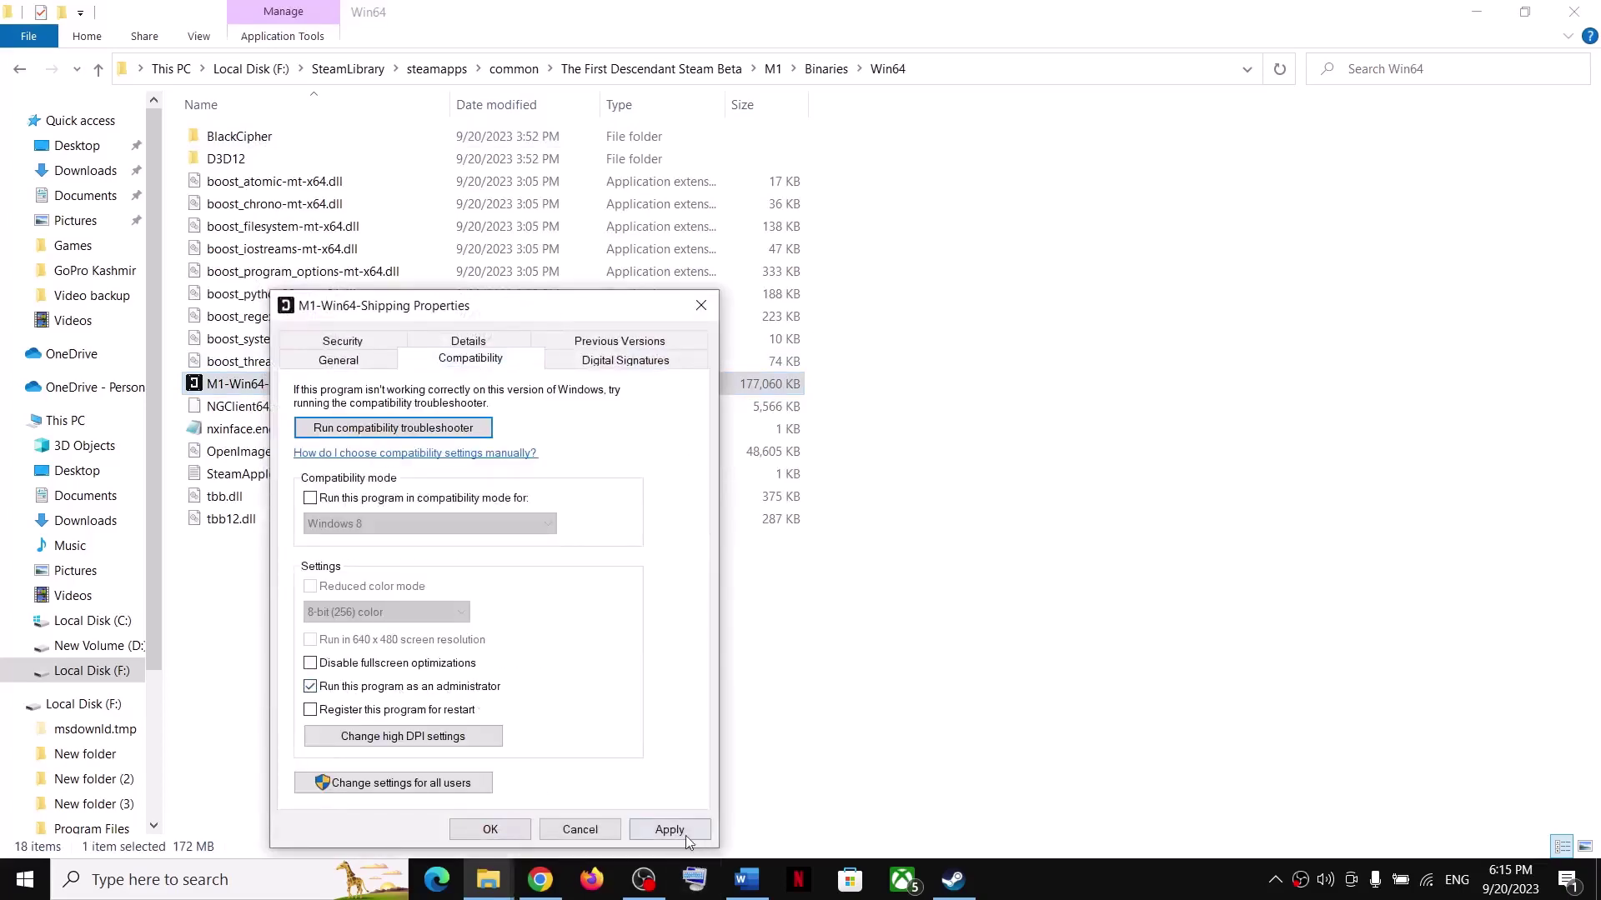
{"action": "left_click", "coordinate": [507, 829]}
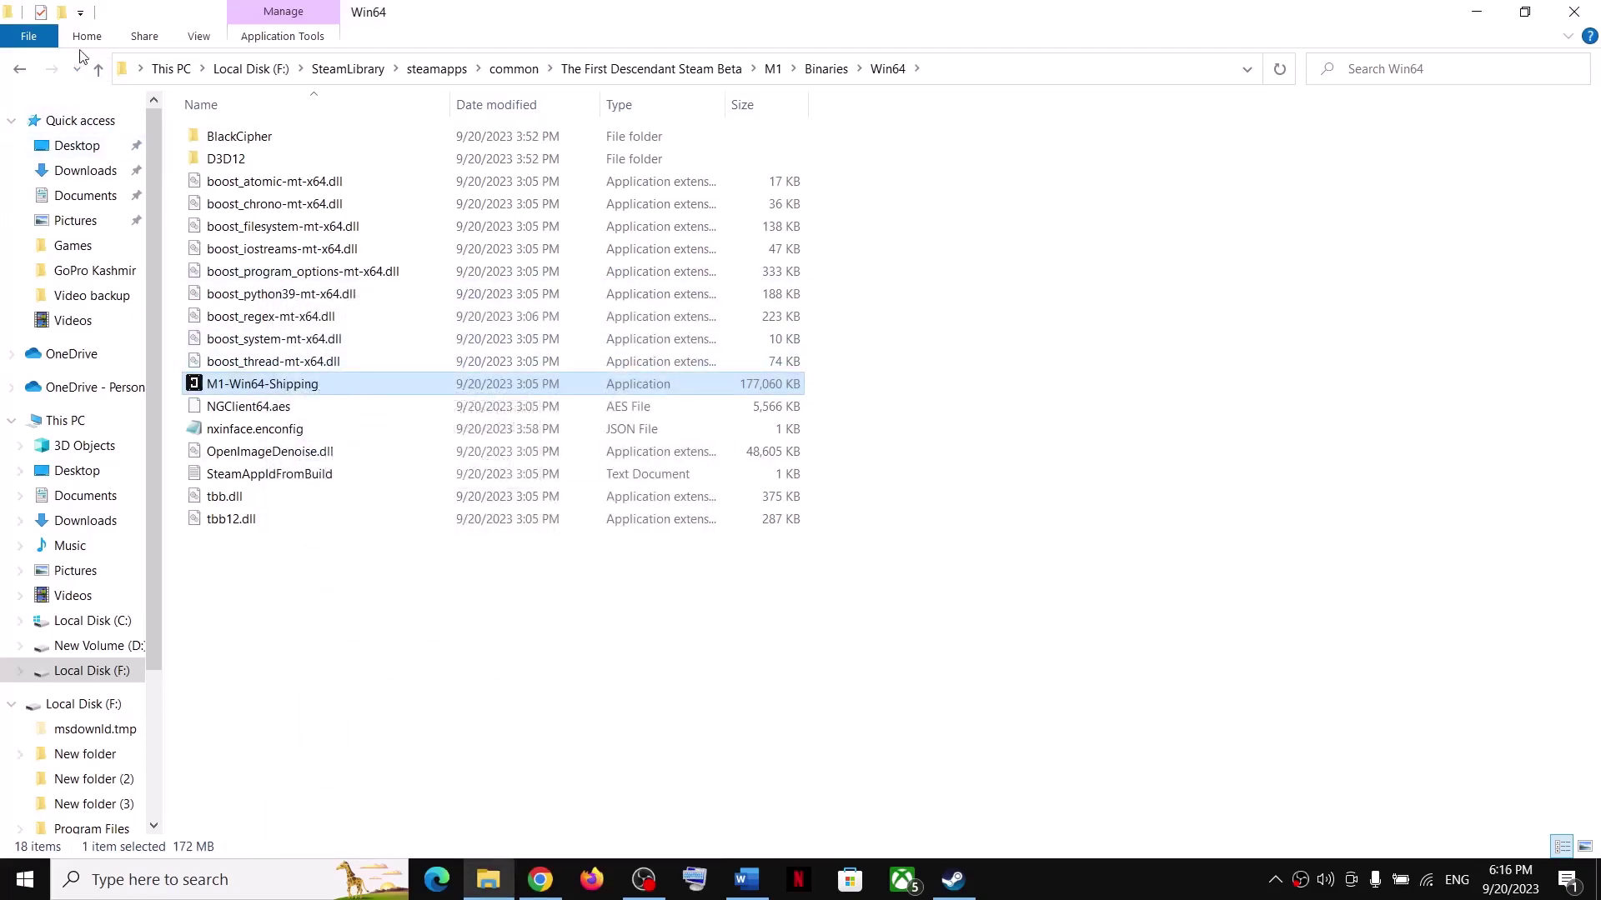
Step: Return to the game's main folder and enable Windows 8 compatibility mode for the TheFirstDescendant application
{"action": "left_click", "coordinate": [99, 71]}
{"action": "left_click", "coordinate": [99, 72]}
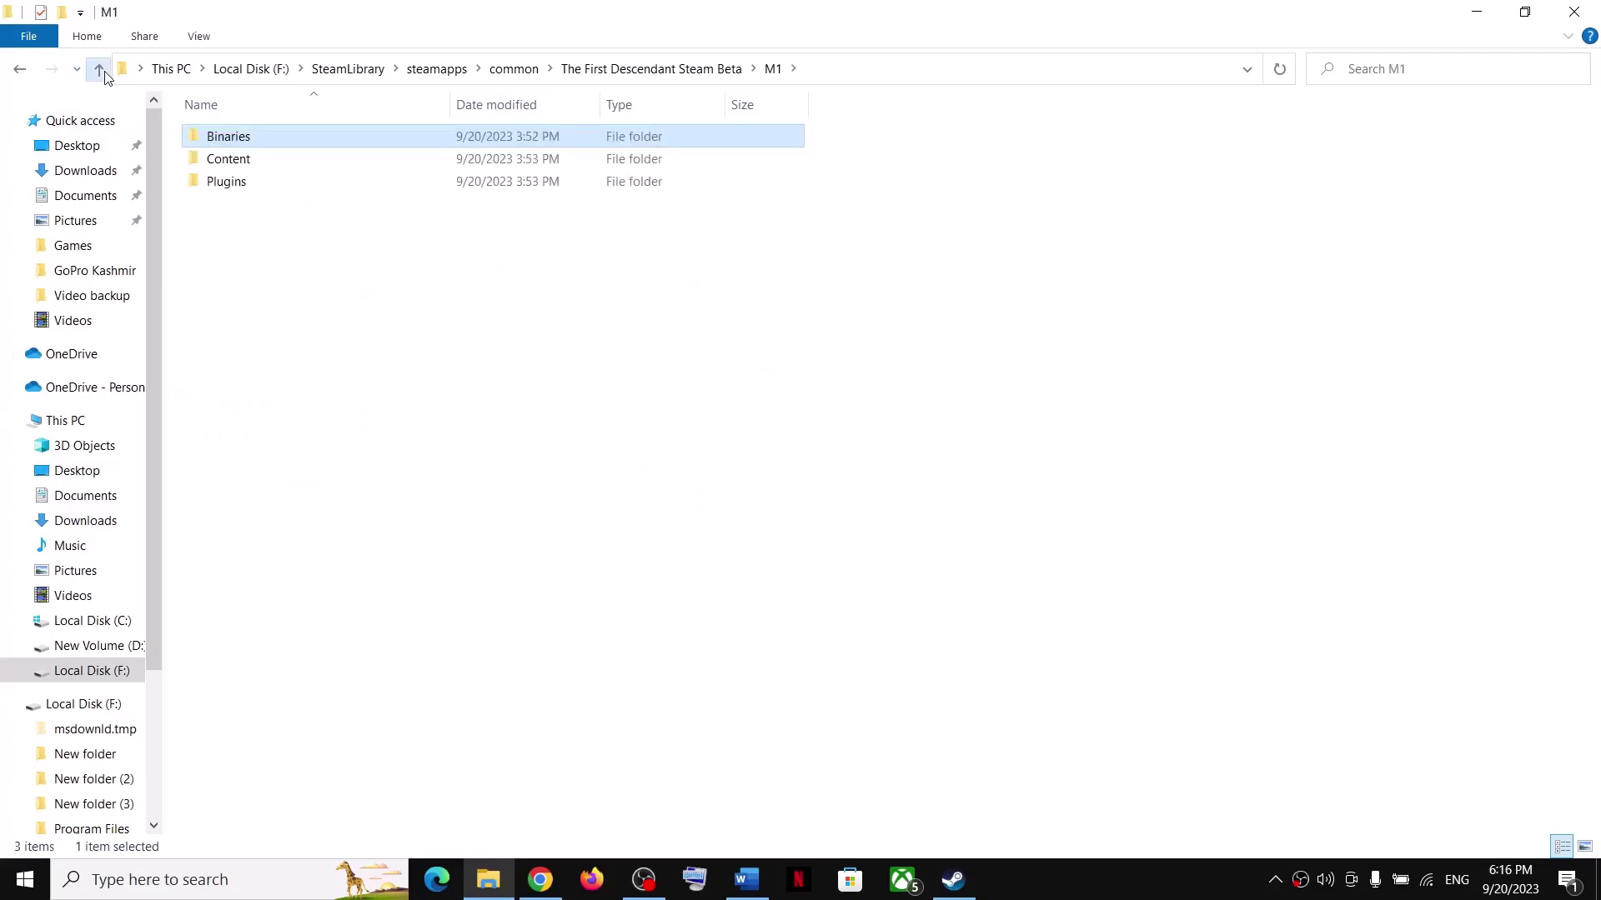
{"action": "left_click", "coordinate": [103, 73]}
{"action": "left_click", "coordinate": [267, 182]}
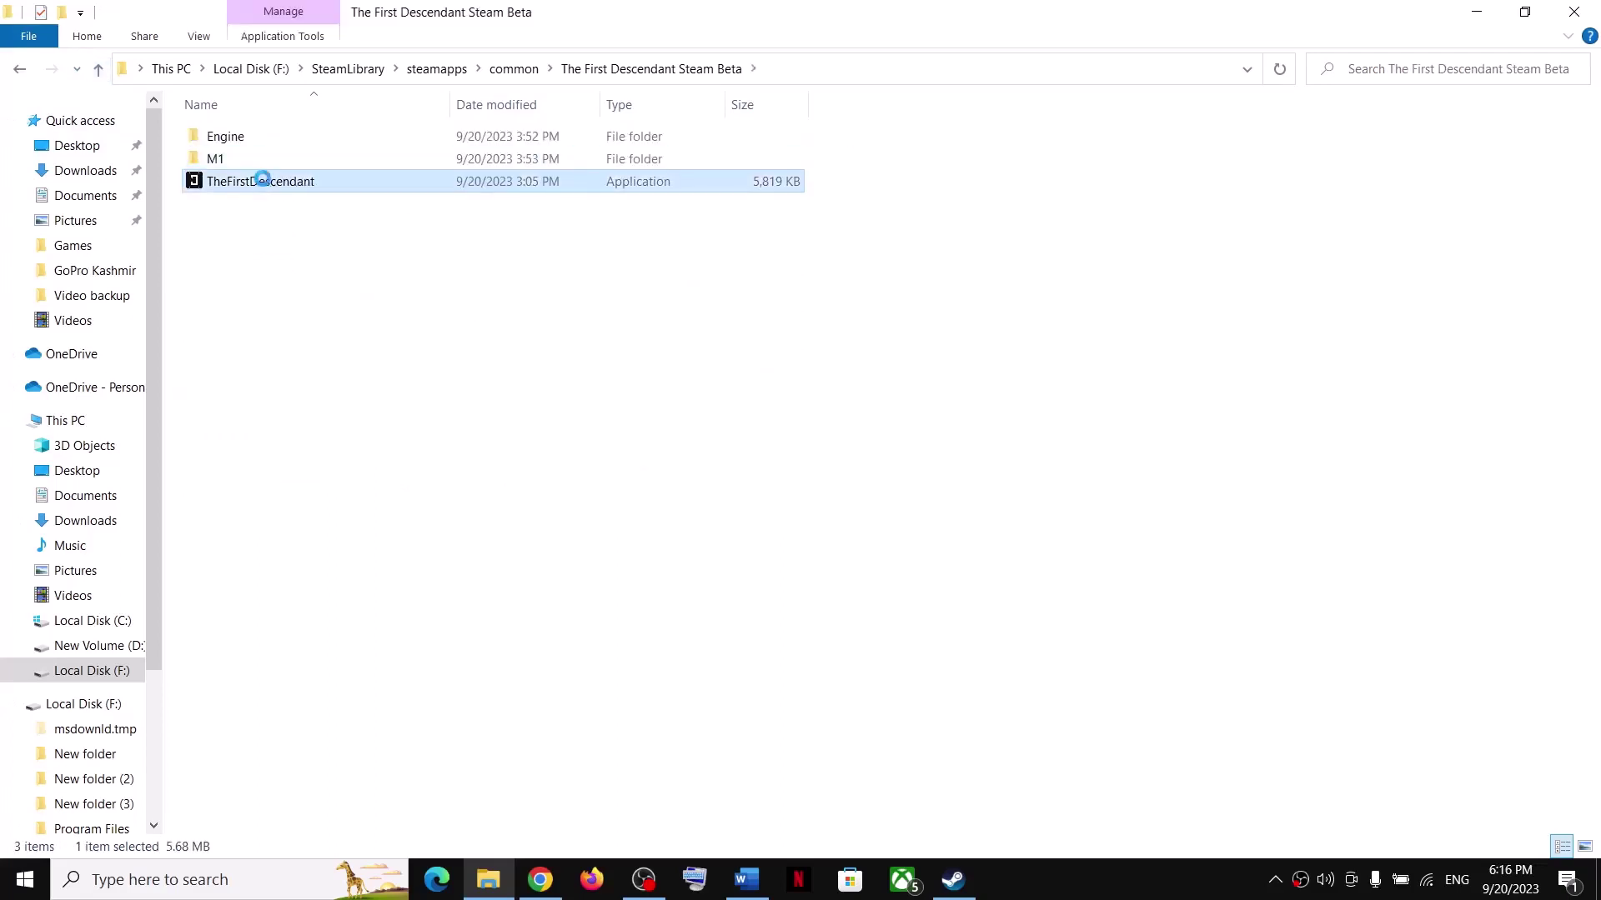
{"action": "right_click", "coordinate": [262, 181]}
{"action": "left_click", "coordinate": [359, 573]}
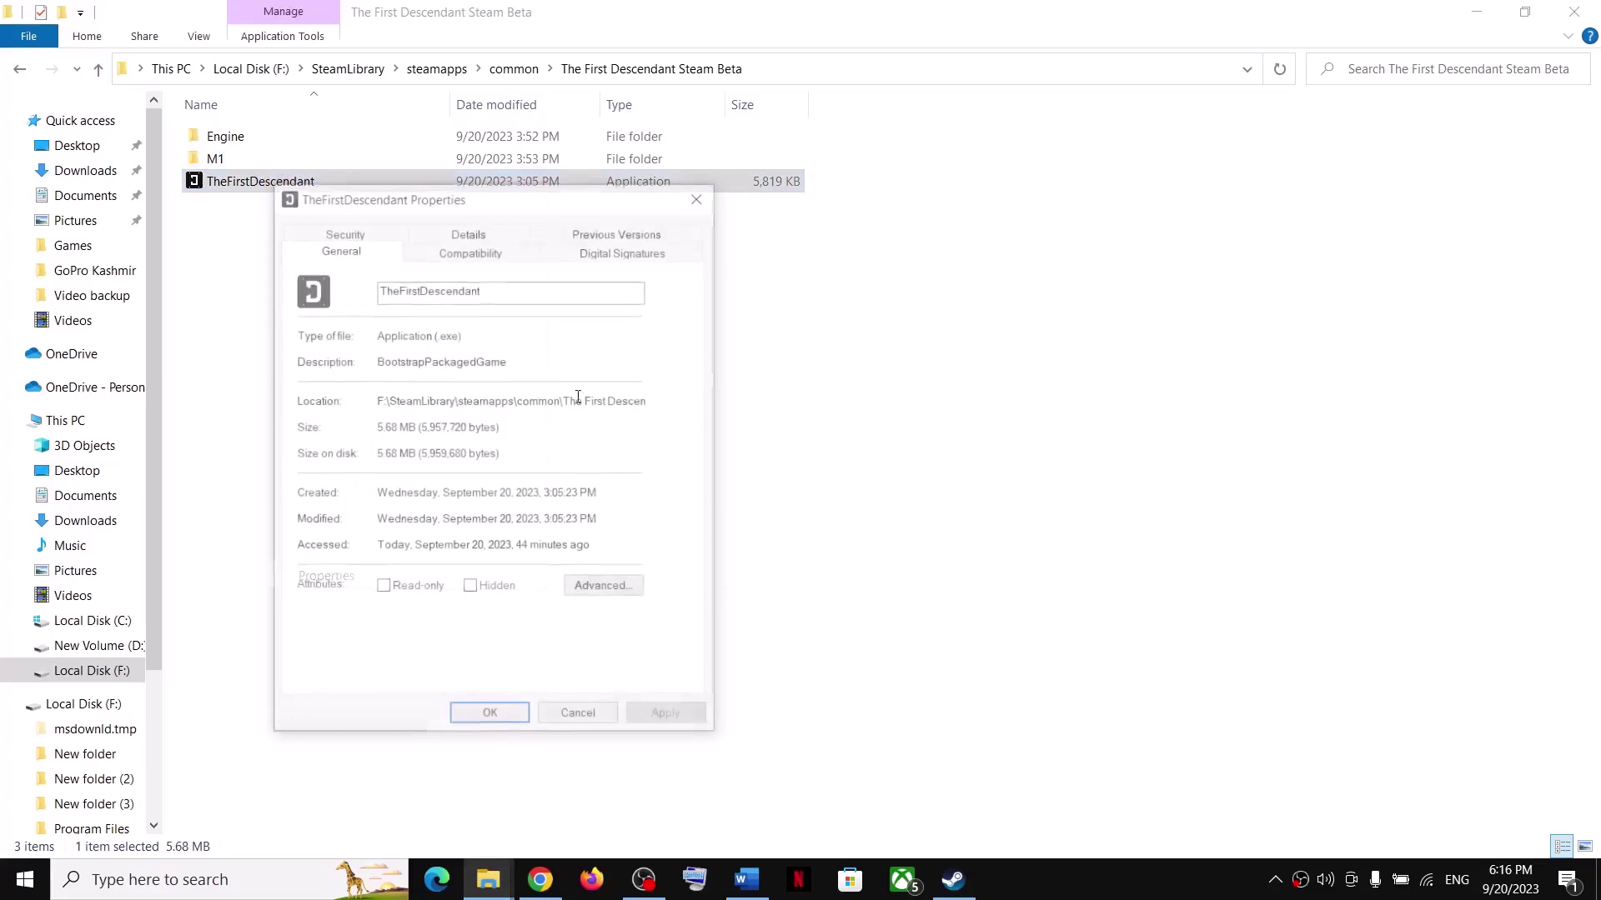
{"action": "left_click", "coordinate": [464, 250]}
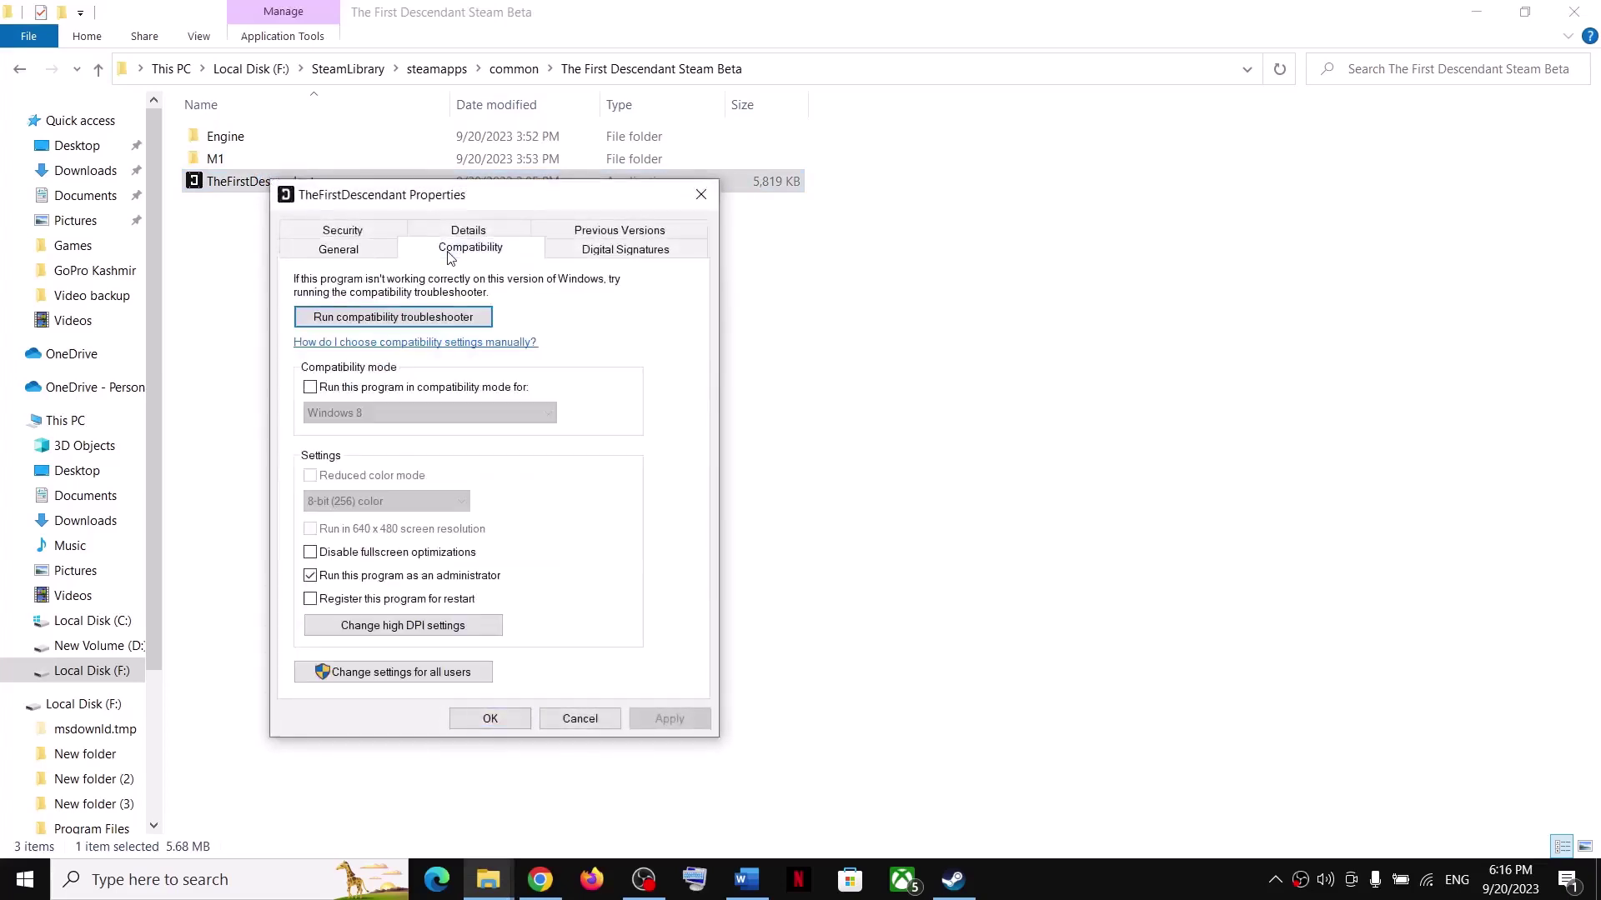
{"action": "left_click", "coordinate": [310, 390]}
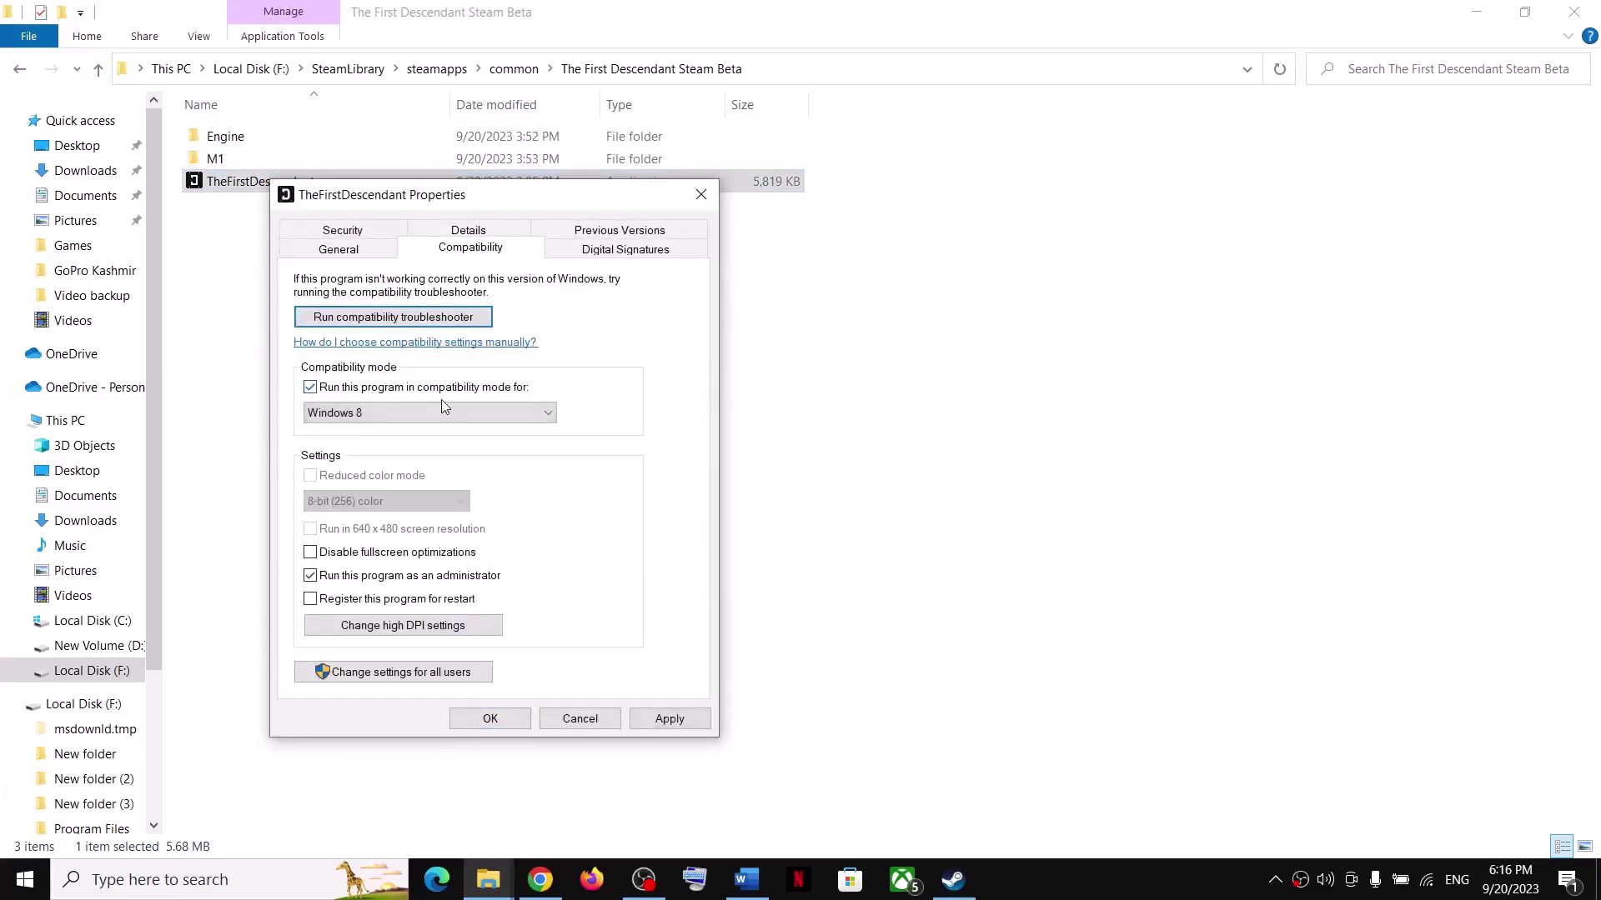
{"action": "left_click", "coordinate": [459, 426]}
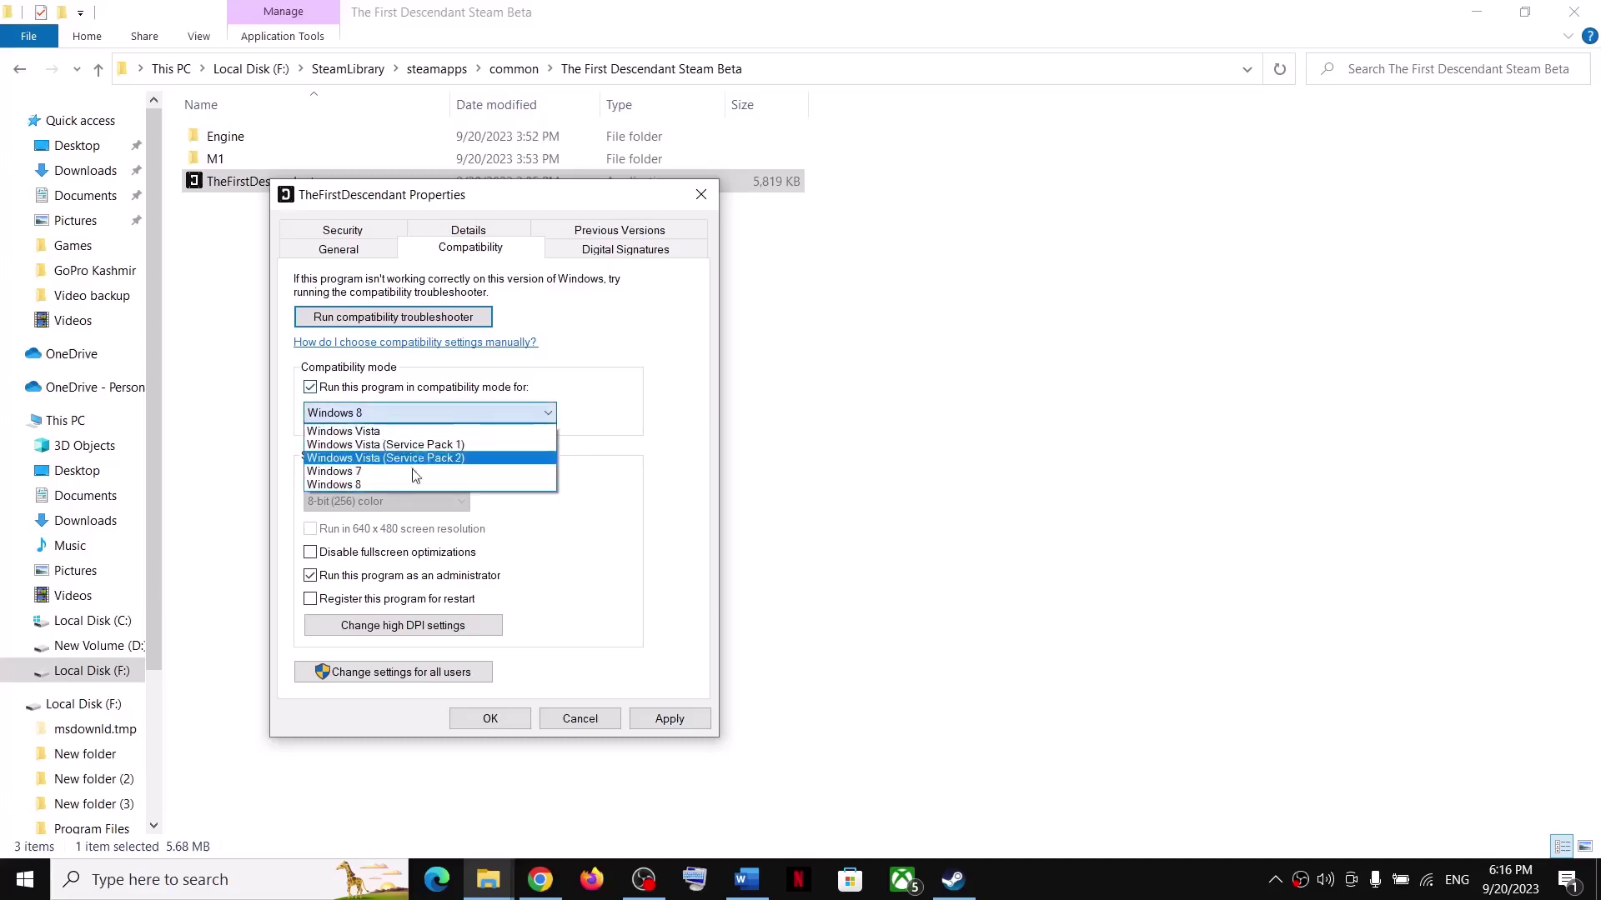
{"action": "left_click", "coordinate": [398, 482]}
{"action": "left_click", "coordinate": [667, 720]}
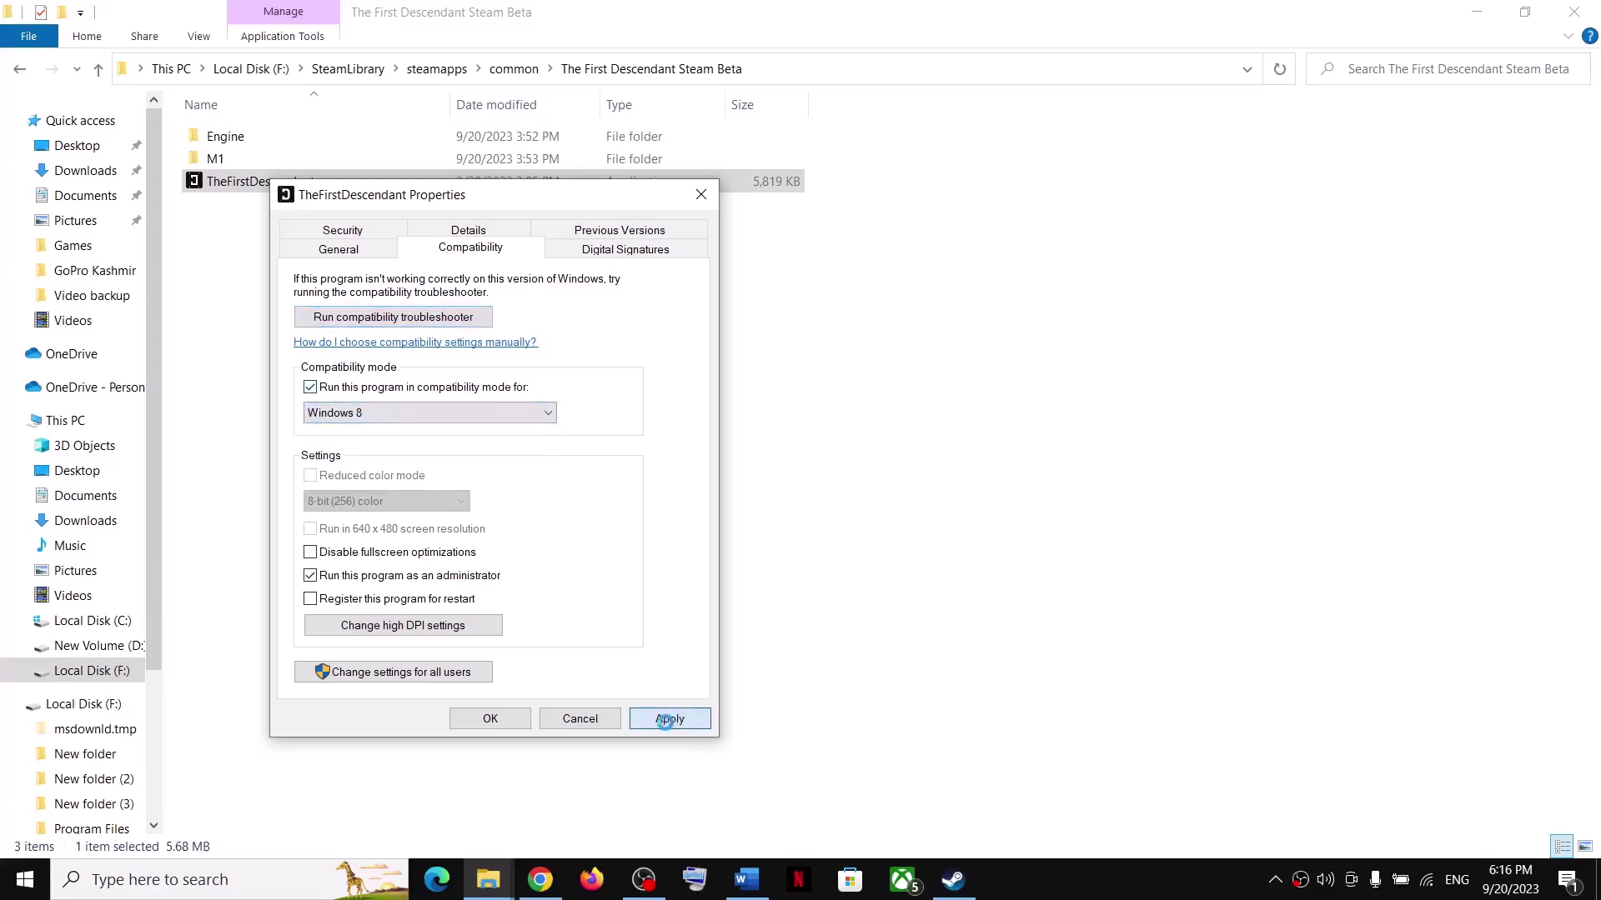
{"action": "left_click", "coordinate": [490, 718]}
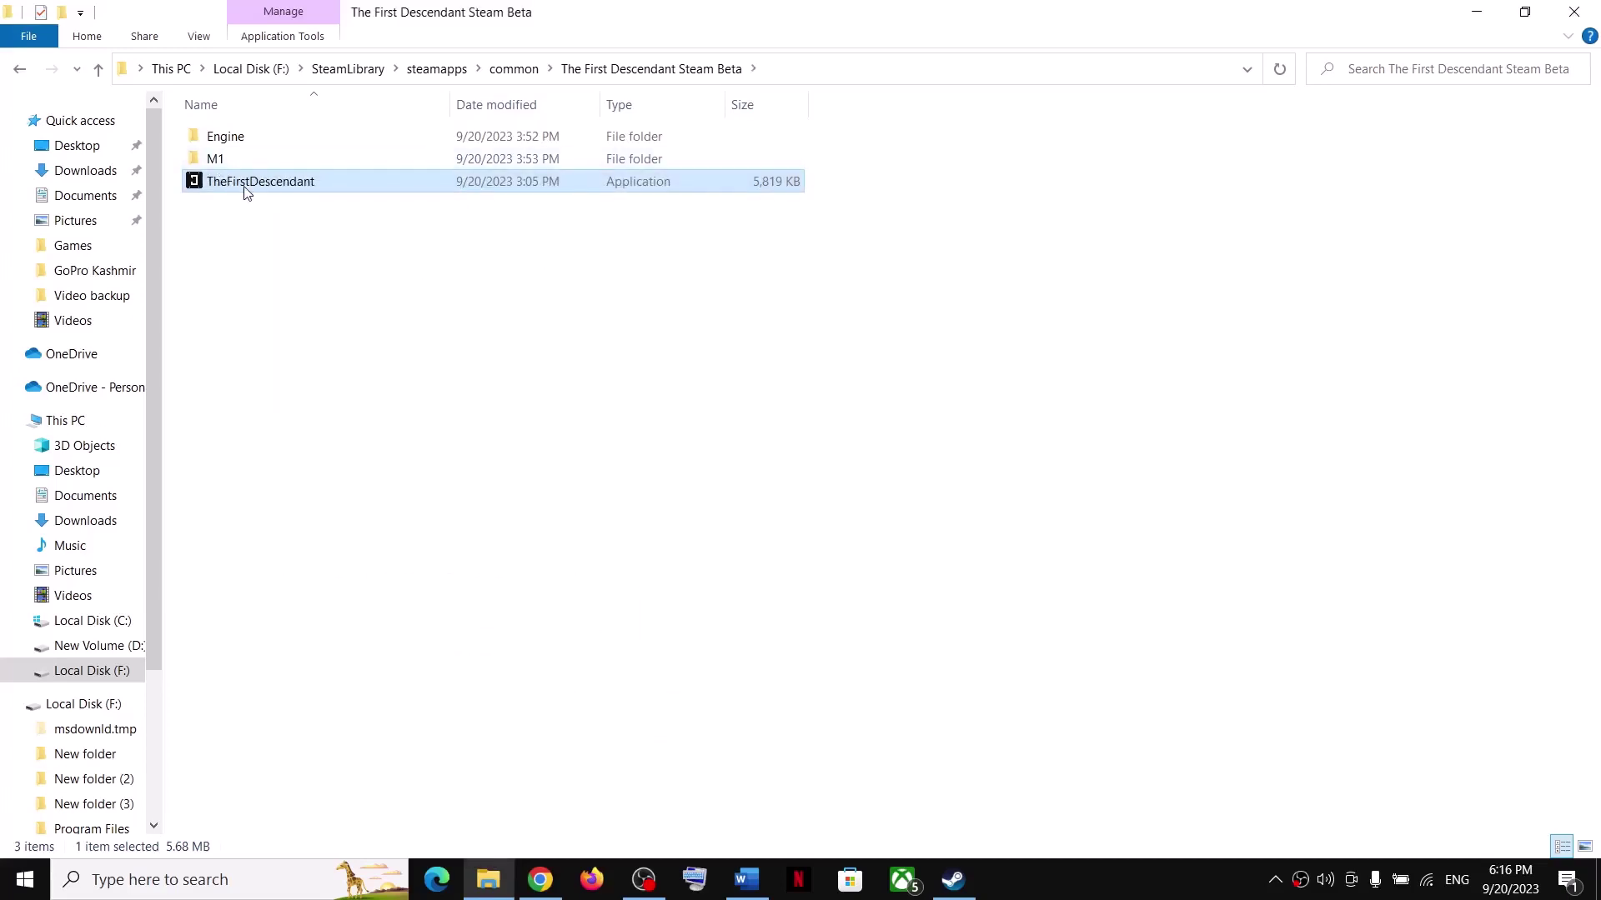
Step: Enable Windows 8 compatibility mode for the M1-Win64-Shipping application in the M1\Binaries\Win64 folder
{"action": "double_click", "coordinate": [227, 157]}
{"action": "double_click", "coordinate": [247, 142]}
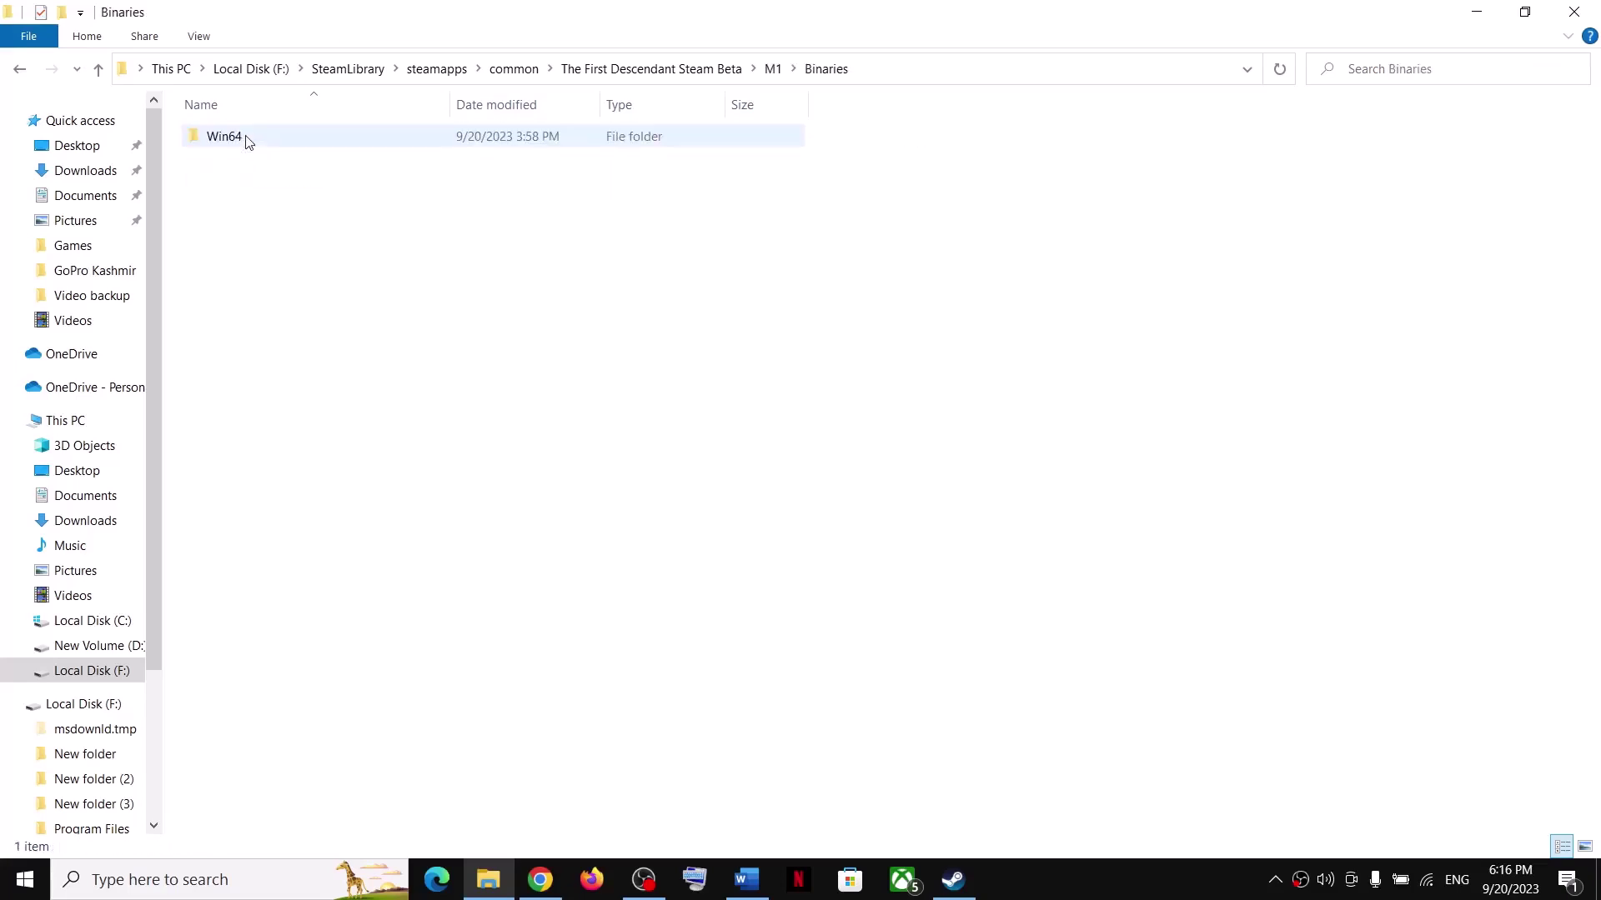
{"action": "double_click", "coordinate": [245, 142]}
{"action": "left_click", "coordinate": [239, 391]}
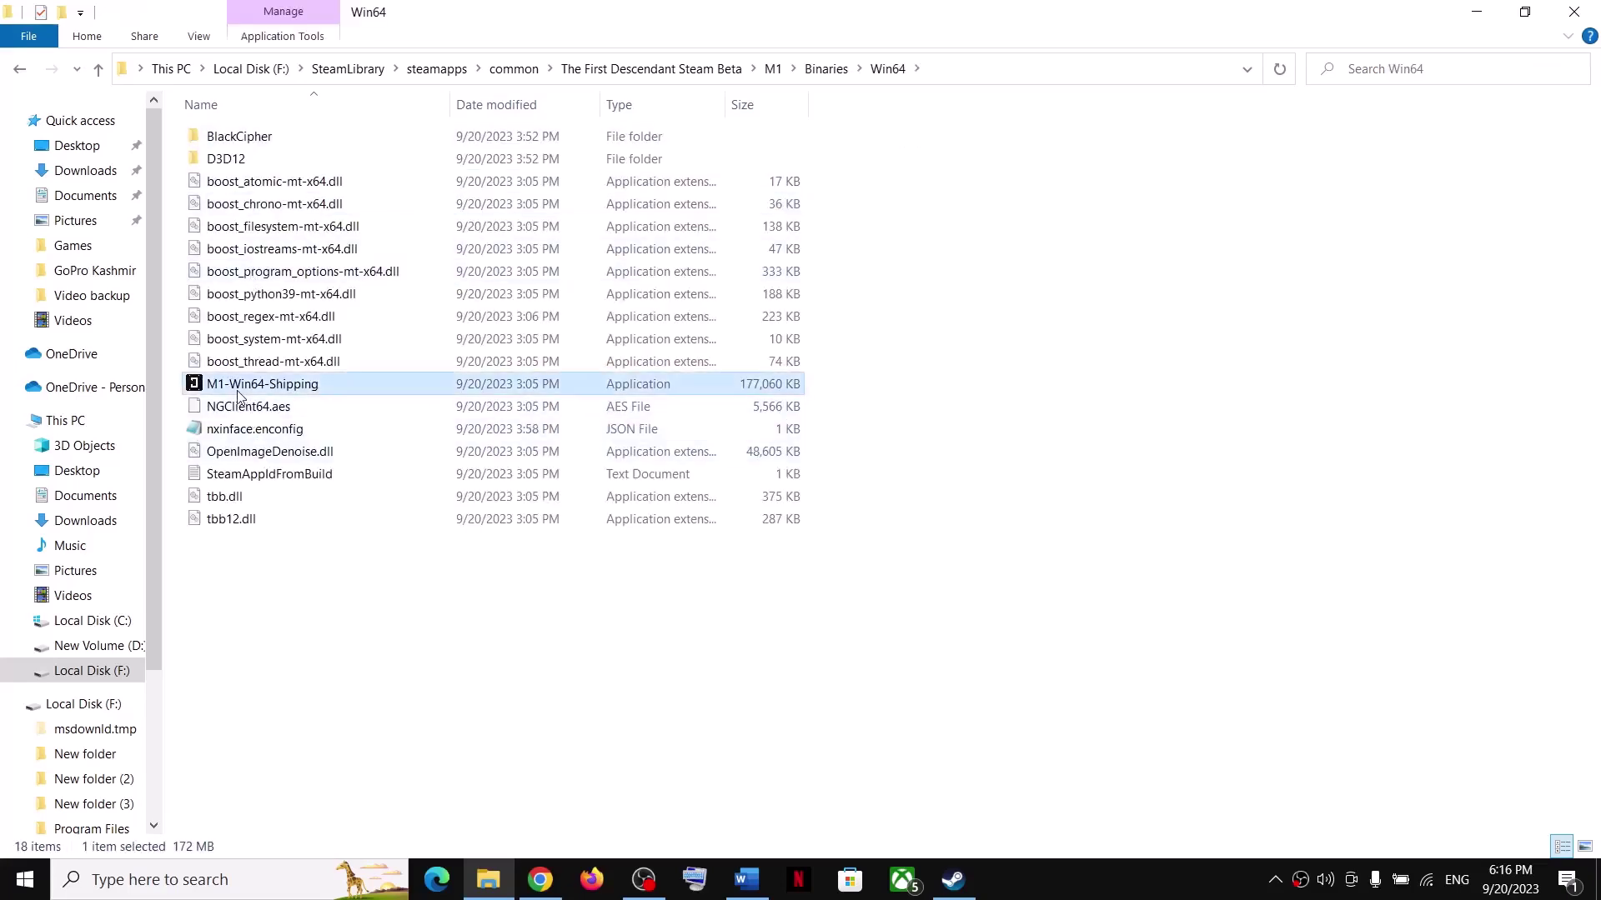
{"action": "key", "text": "shift+F10"}
{"action": "left_click", "coordinate": [317, 782]}
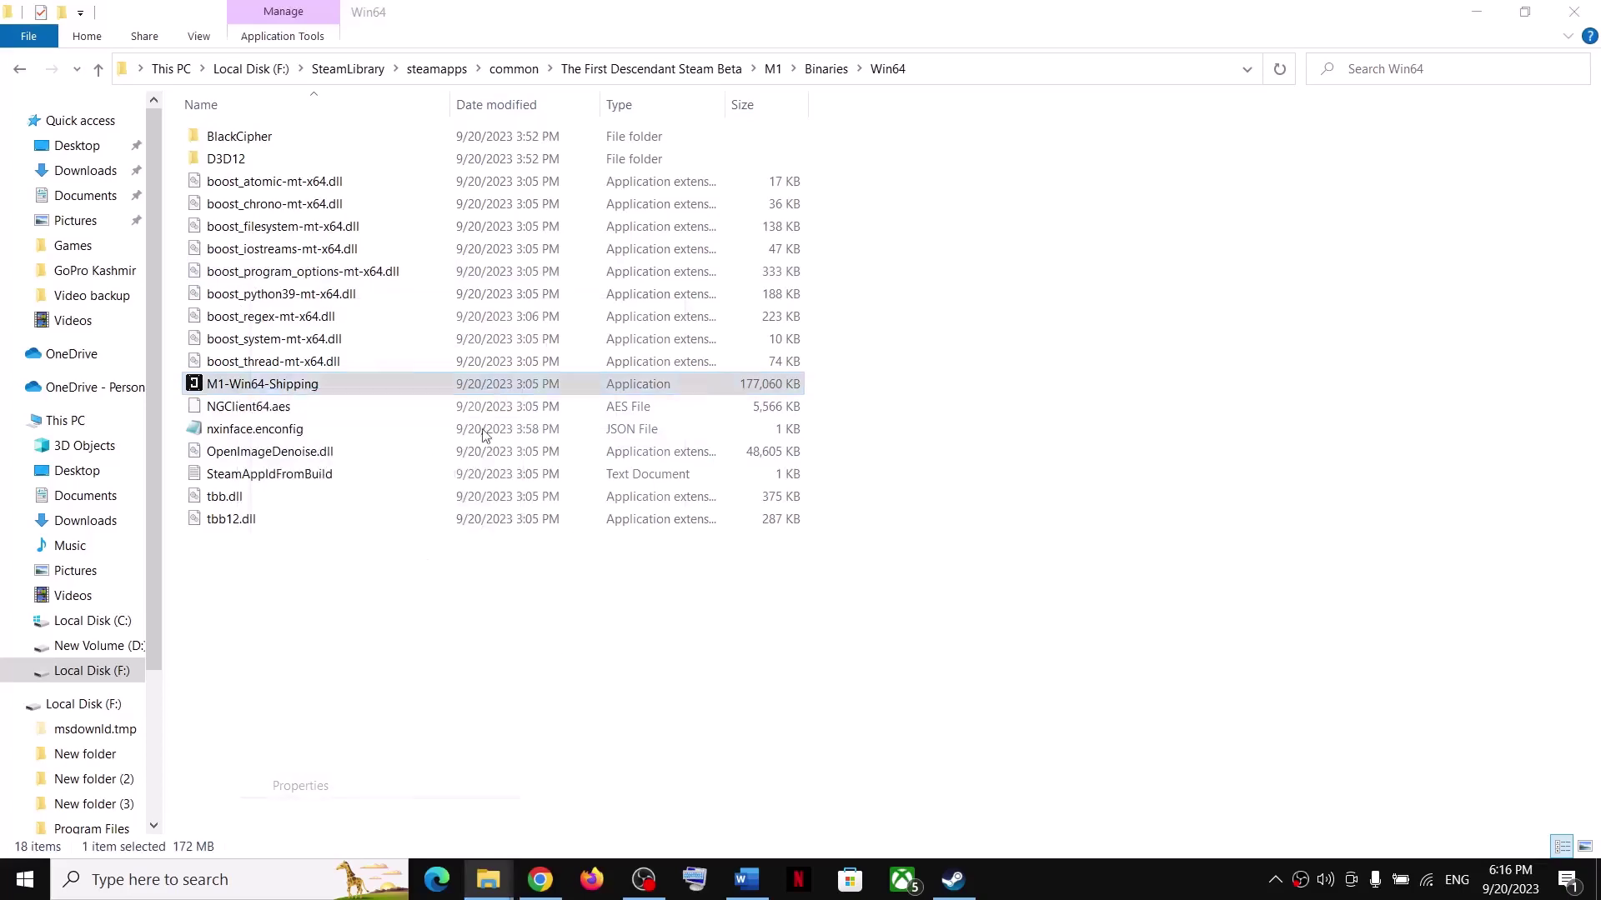
{"action": "left_click", "coordinate": [426, 361]}
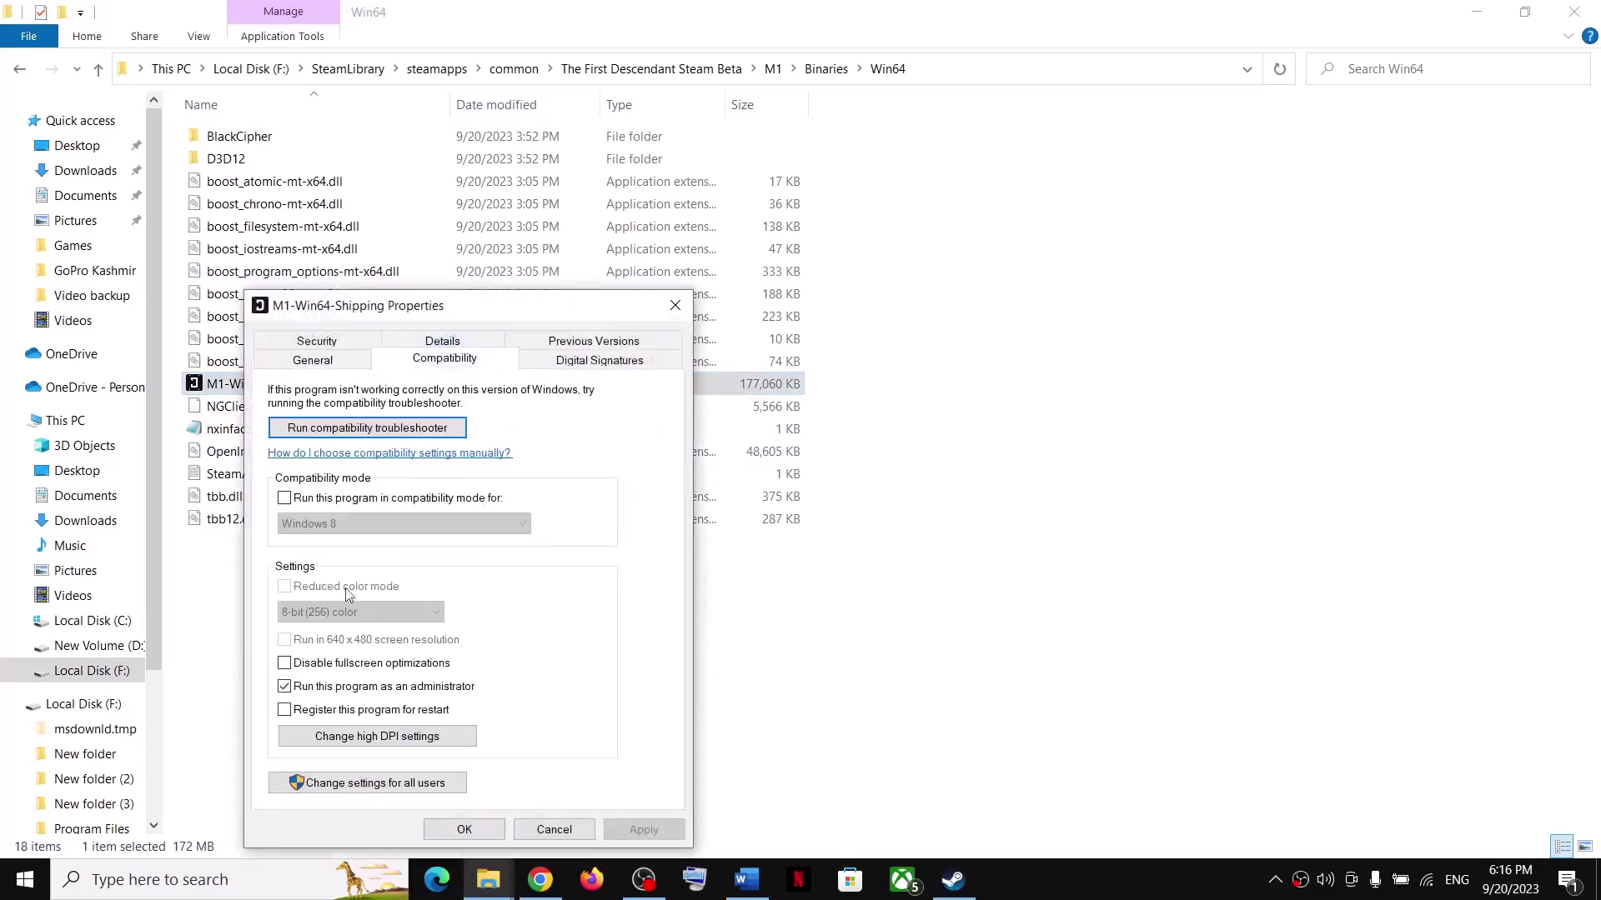
{"action": "left_click", "coordinate": [284, 499]}
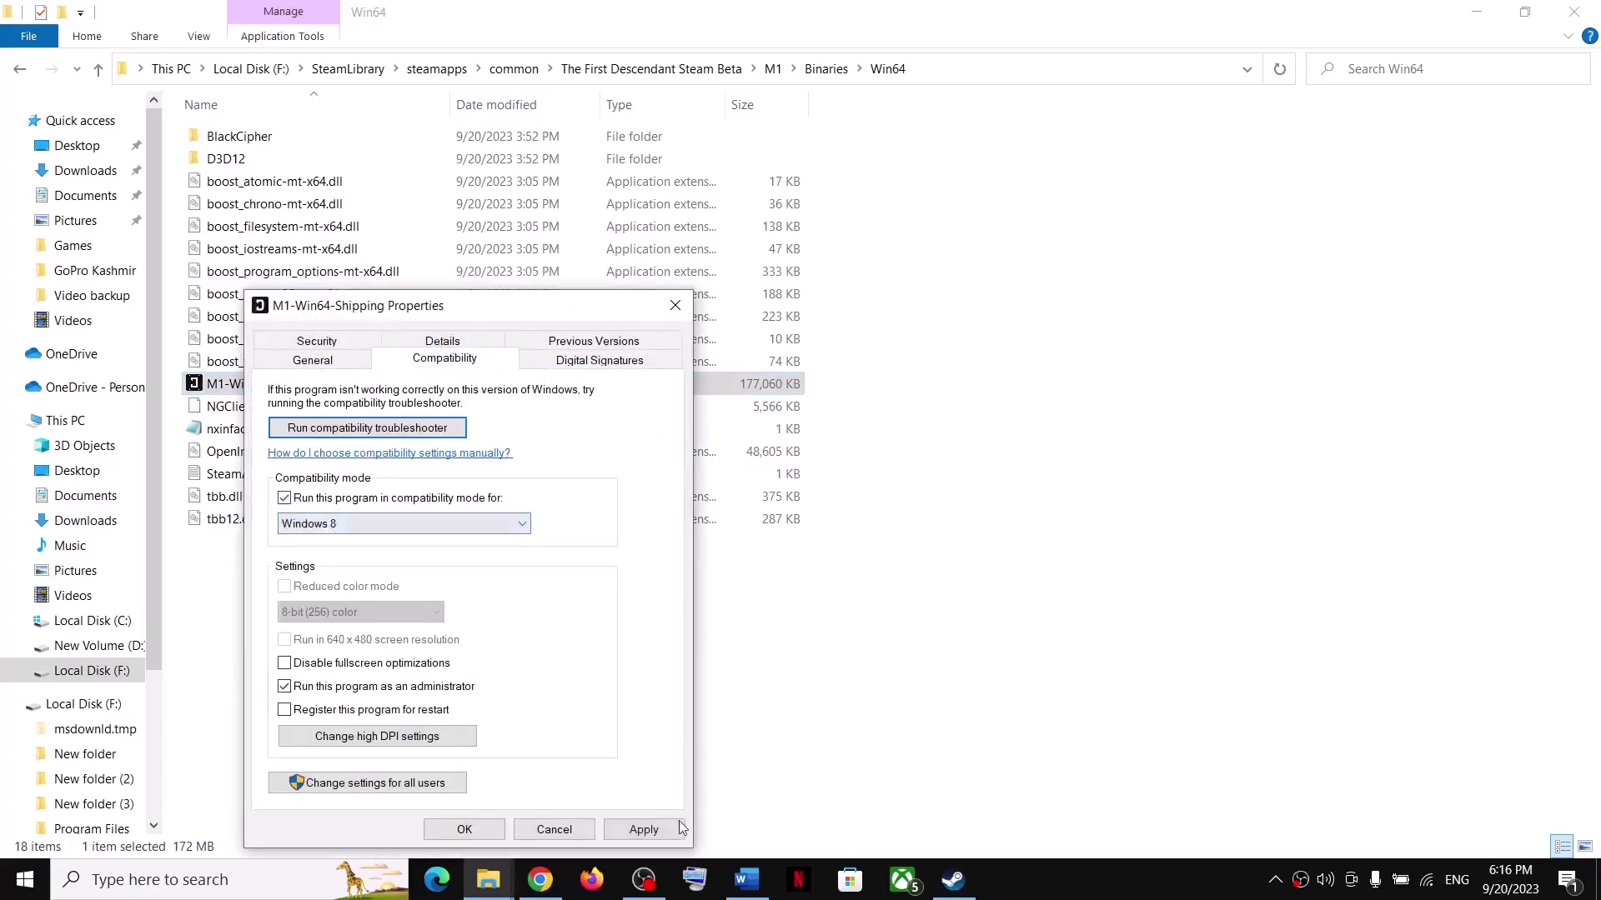
{"action": "left_click", "coordinate": [477, 831]}
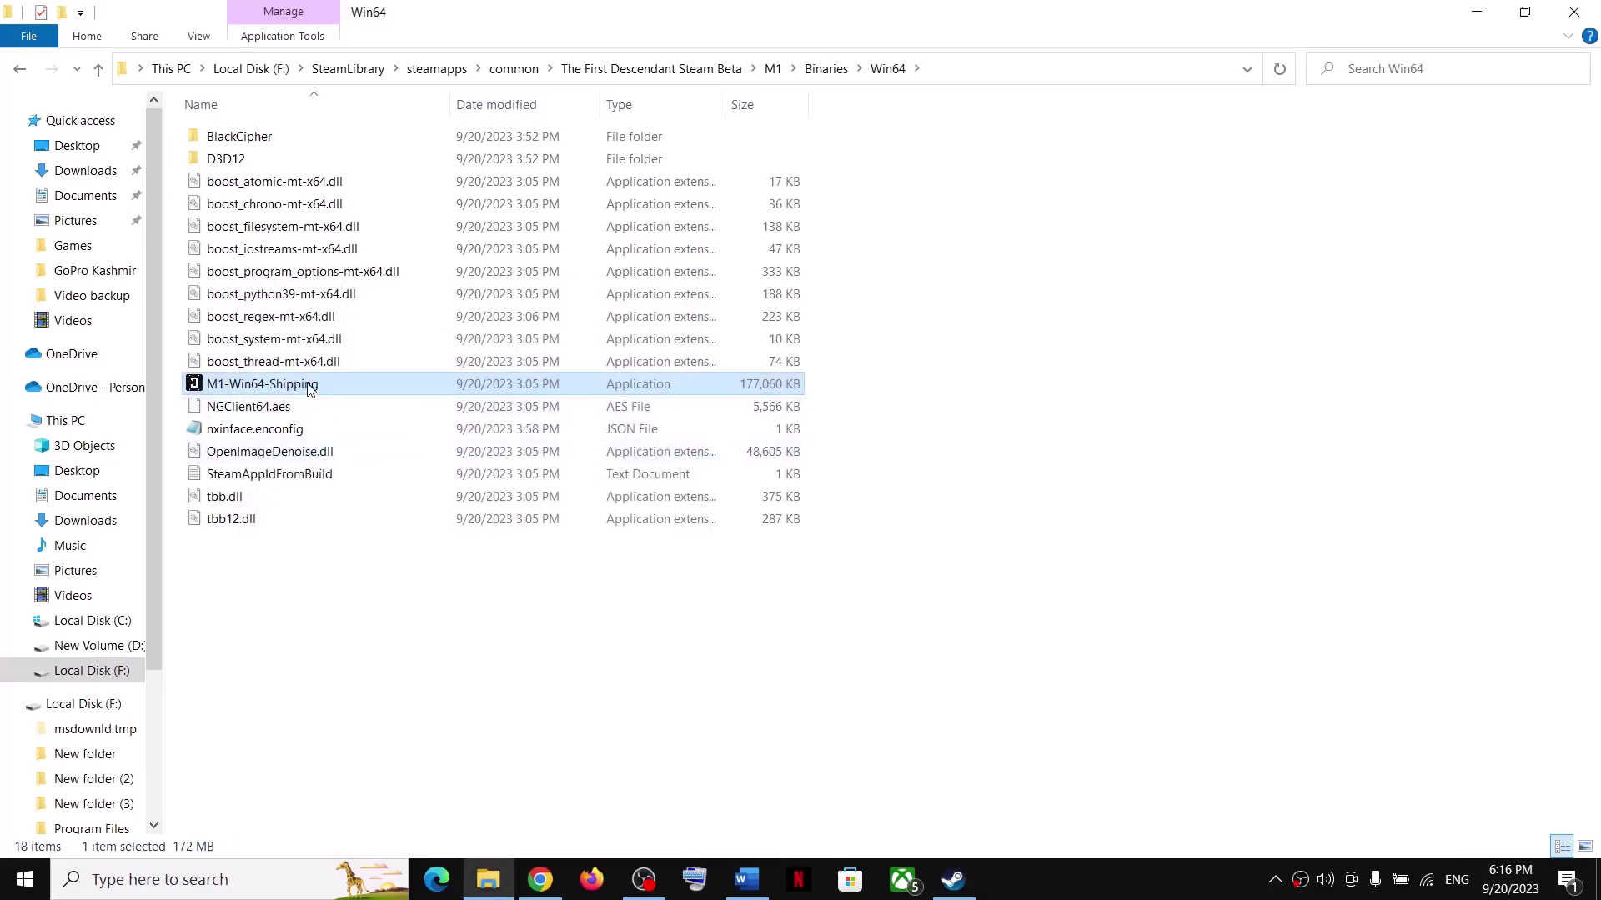
Step: Change the M1-Win64-Shipping application's compatibility mode to Windows 7 and save its properties
{"action": "right_click", "coordinate": [347, 374]}
{"action": "left_click", "coordinate": [392, 779]}
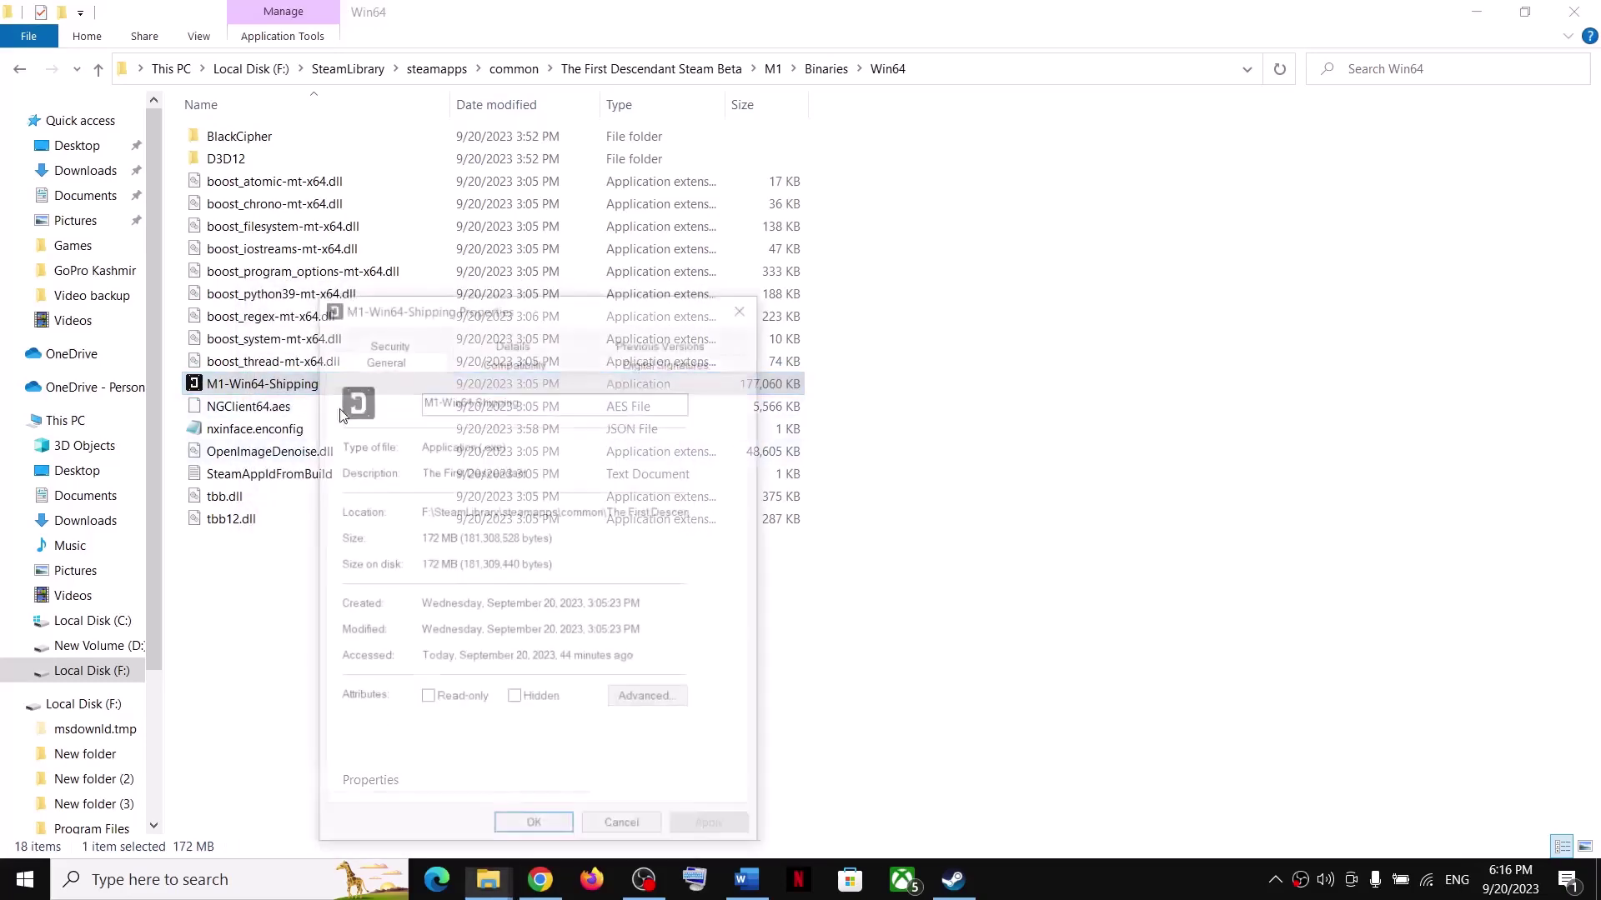
{"action": "left_click", "coordinate": [492, 362]}
{"action": "left_click", "coordinate": [442, 524]}
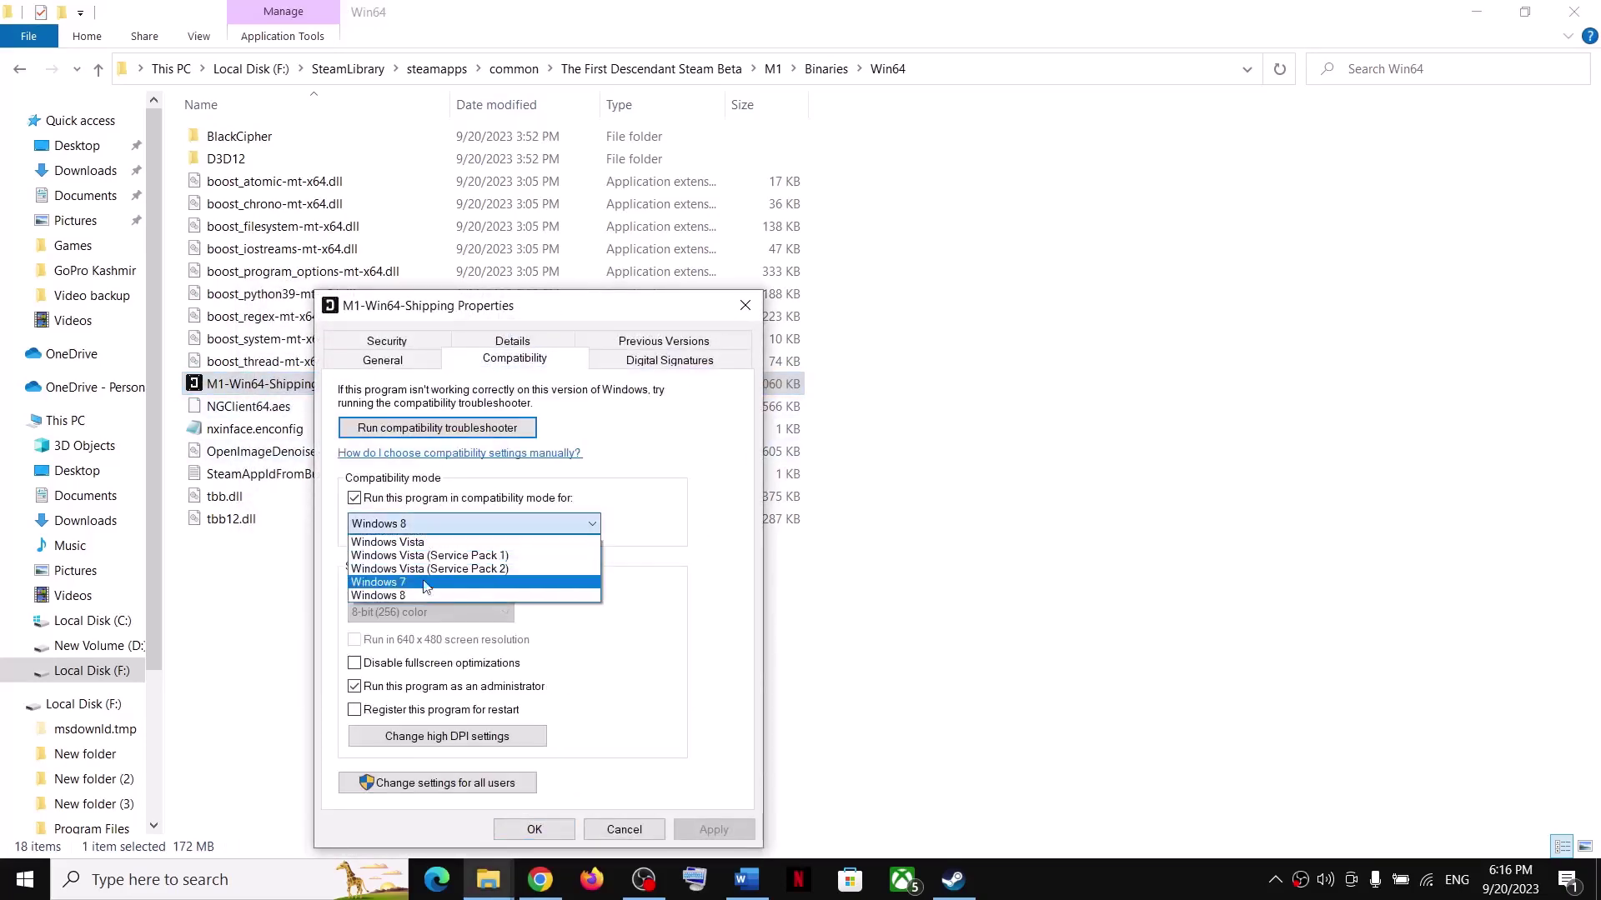
{"action": "left_click", "coordinate": [412, 583]}
{"action": "left_click", "coordinate": [713, 830]}
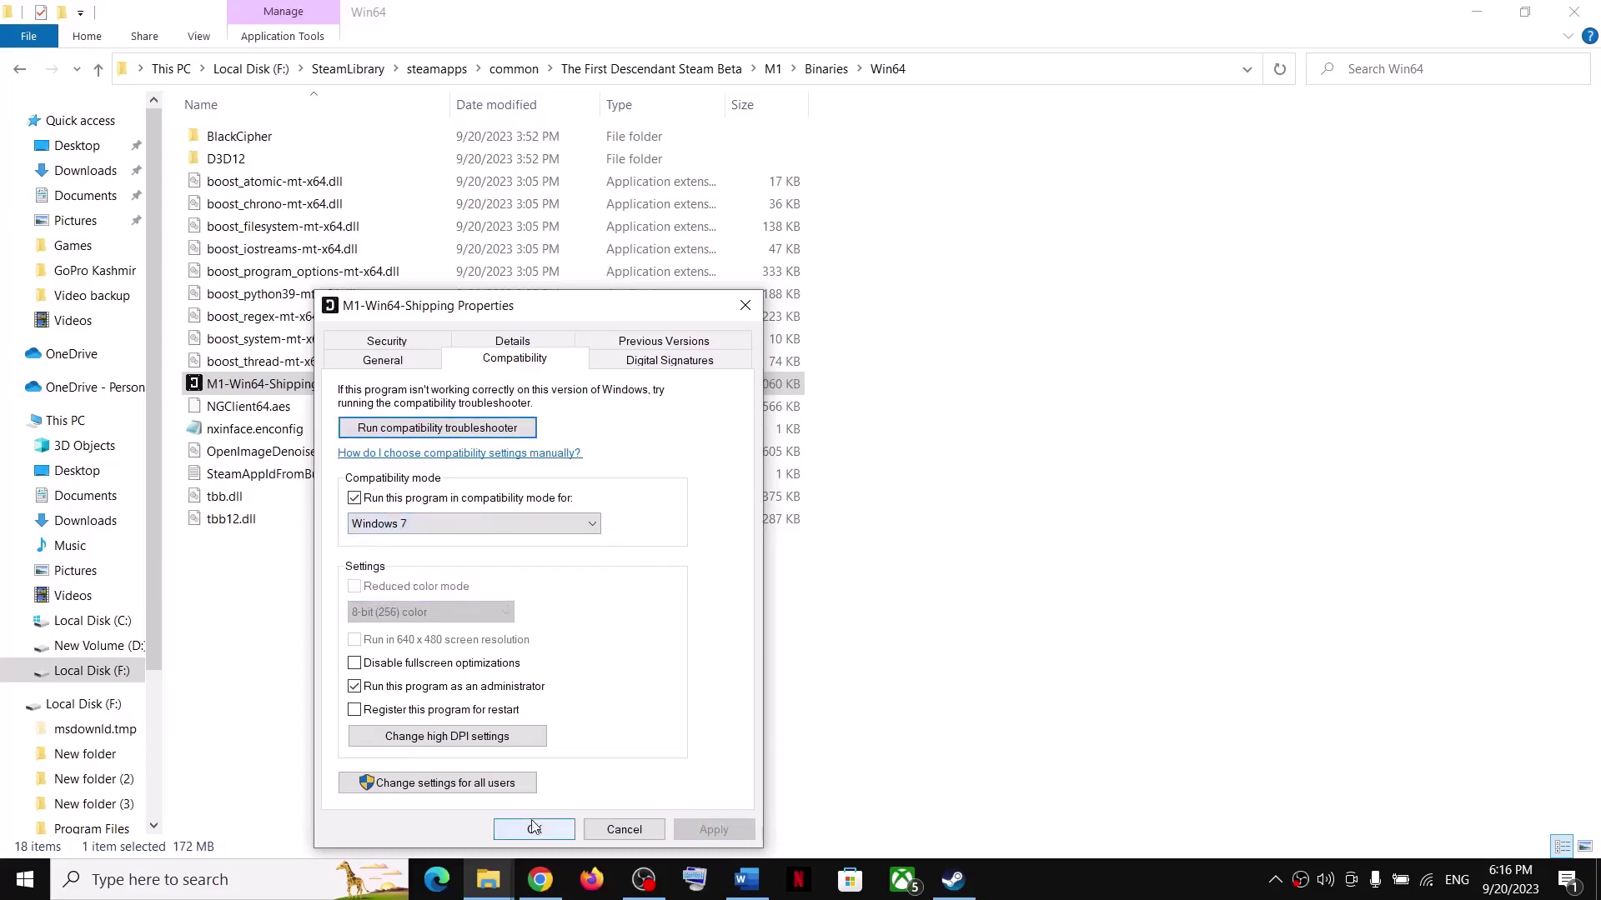
{"action": "left_click", "coordinate": [534, 829]}
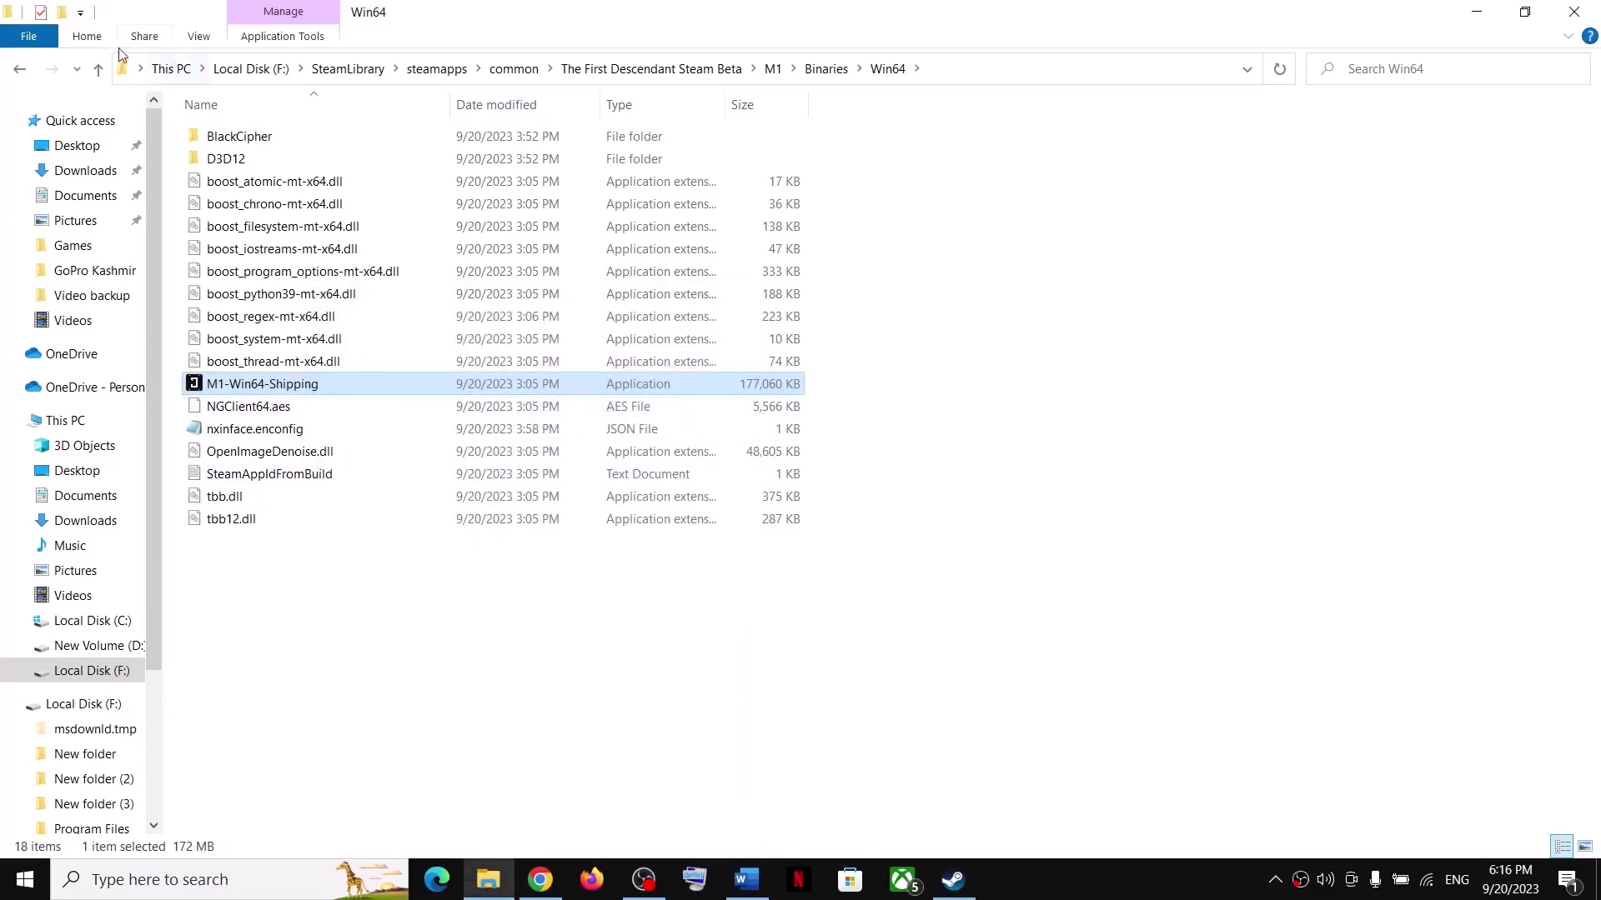
Step: Return to the game's main folder and change TheFirstDescendant application's compatibility mode to Windows 7, saving its properties
{"action": "left_click", "coordinate": [98, 69]}
{"action": "left_click", "coordinate": [97, 68]}
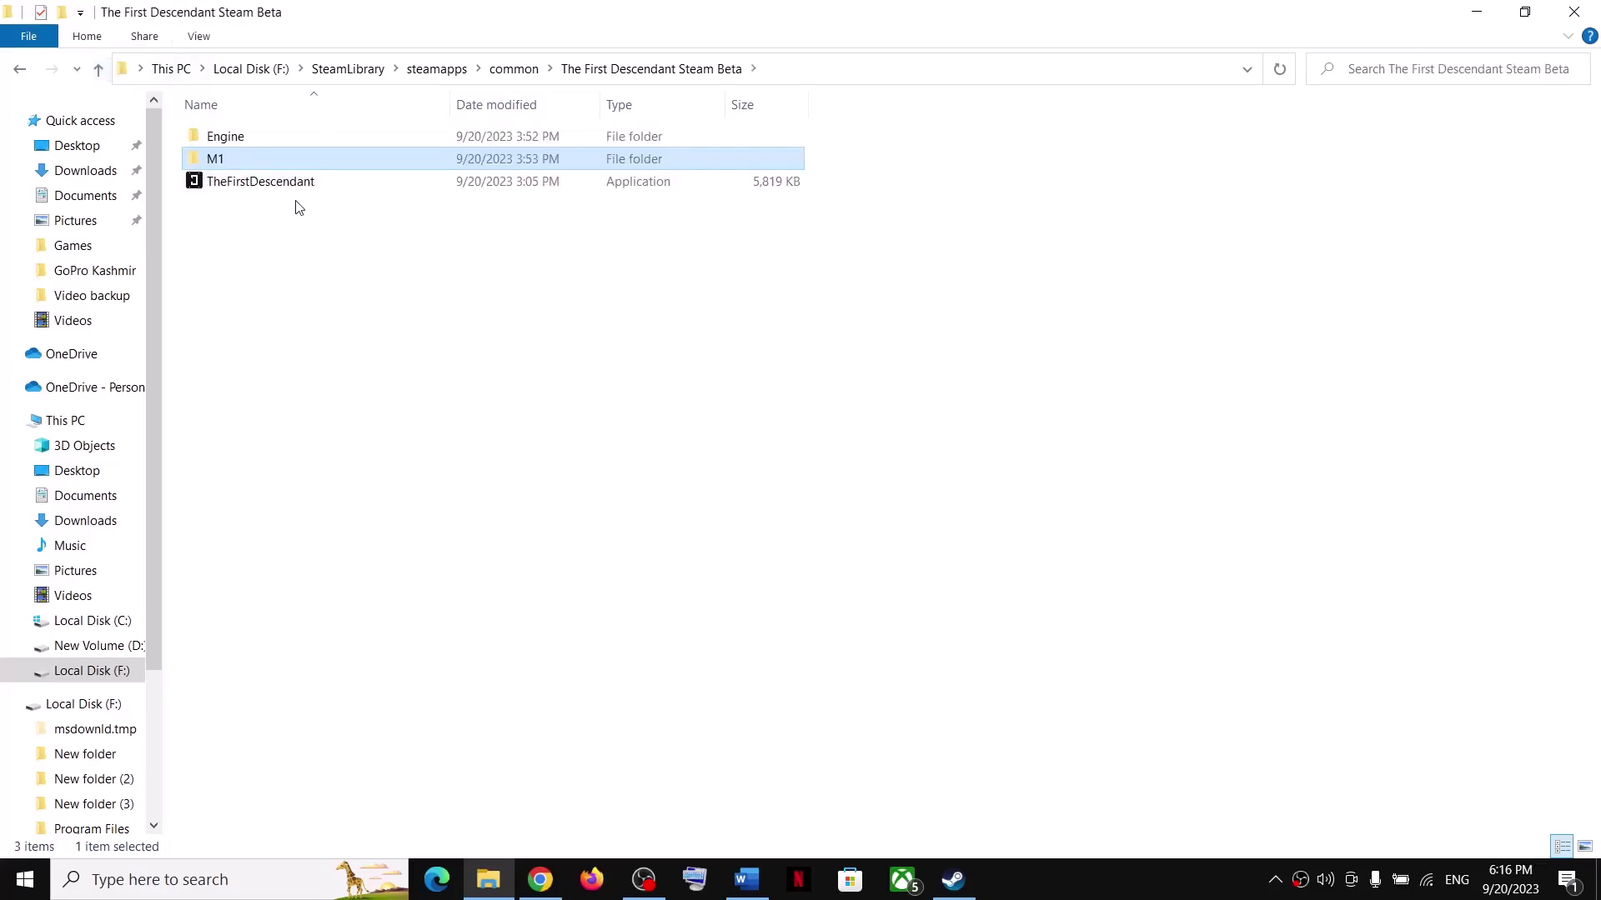
{"action": "left_click", "coordinate": [269, 183]}
{"action": "key", "text": "shift+F10"}
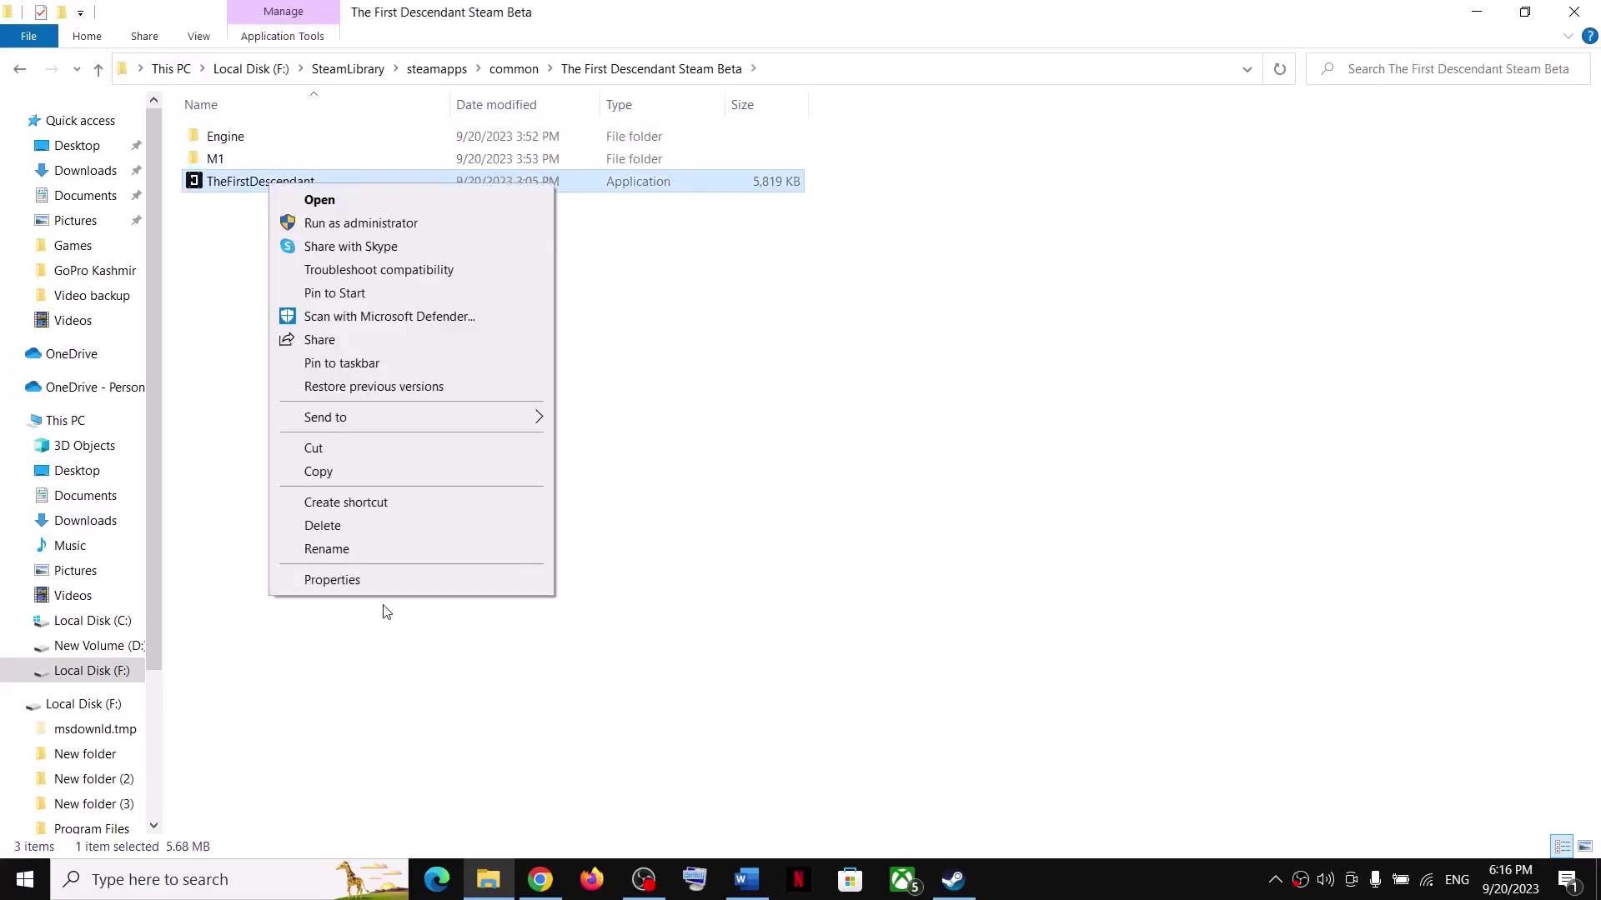
{"action": "left_click", "coordinate": [372, 577]}
{"action": "left_click", "coordinate": [455, 254]}
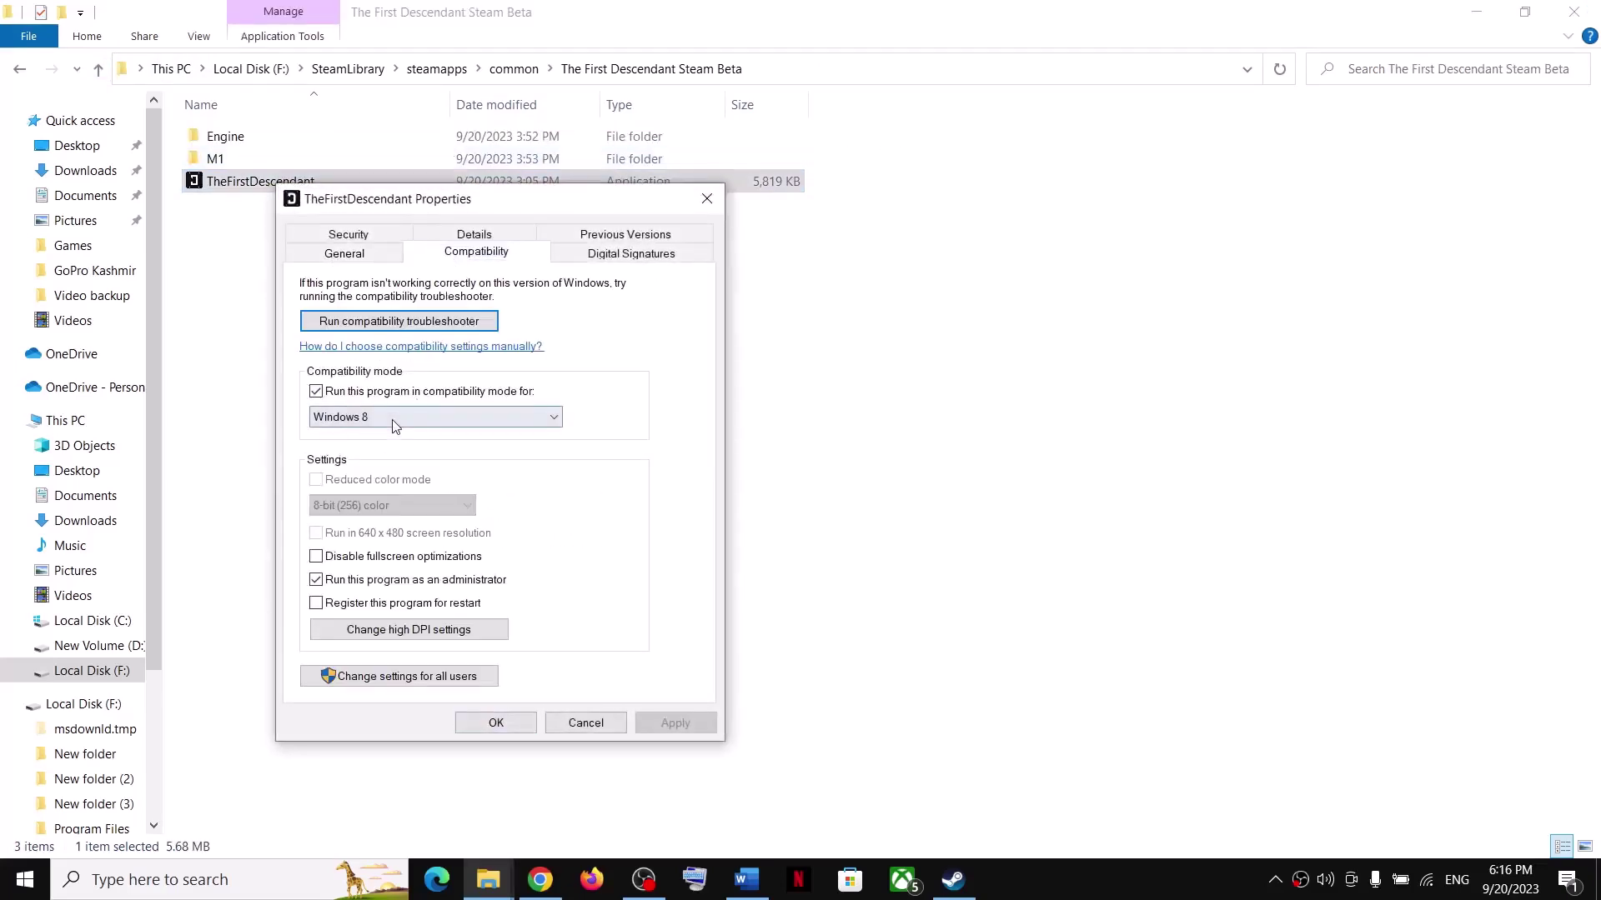
{"action": "left_click", "coordinate": [429, 417]}
{"action": "left_click", "coordinate": [371, 480]}
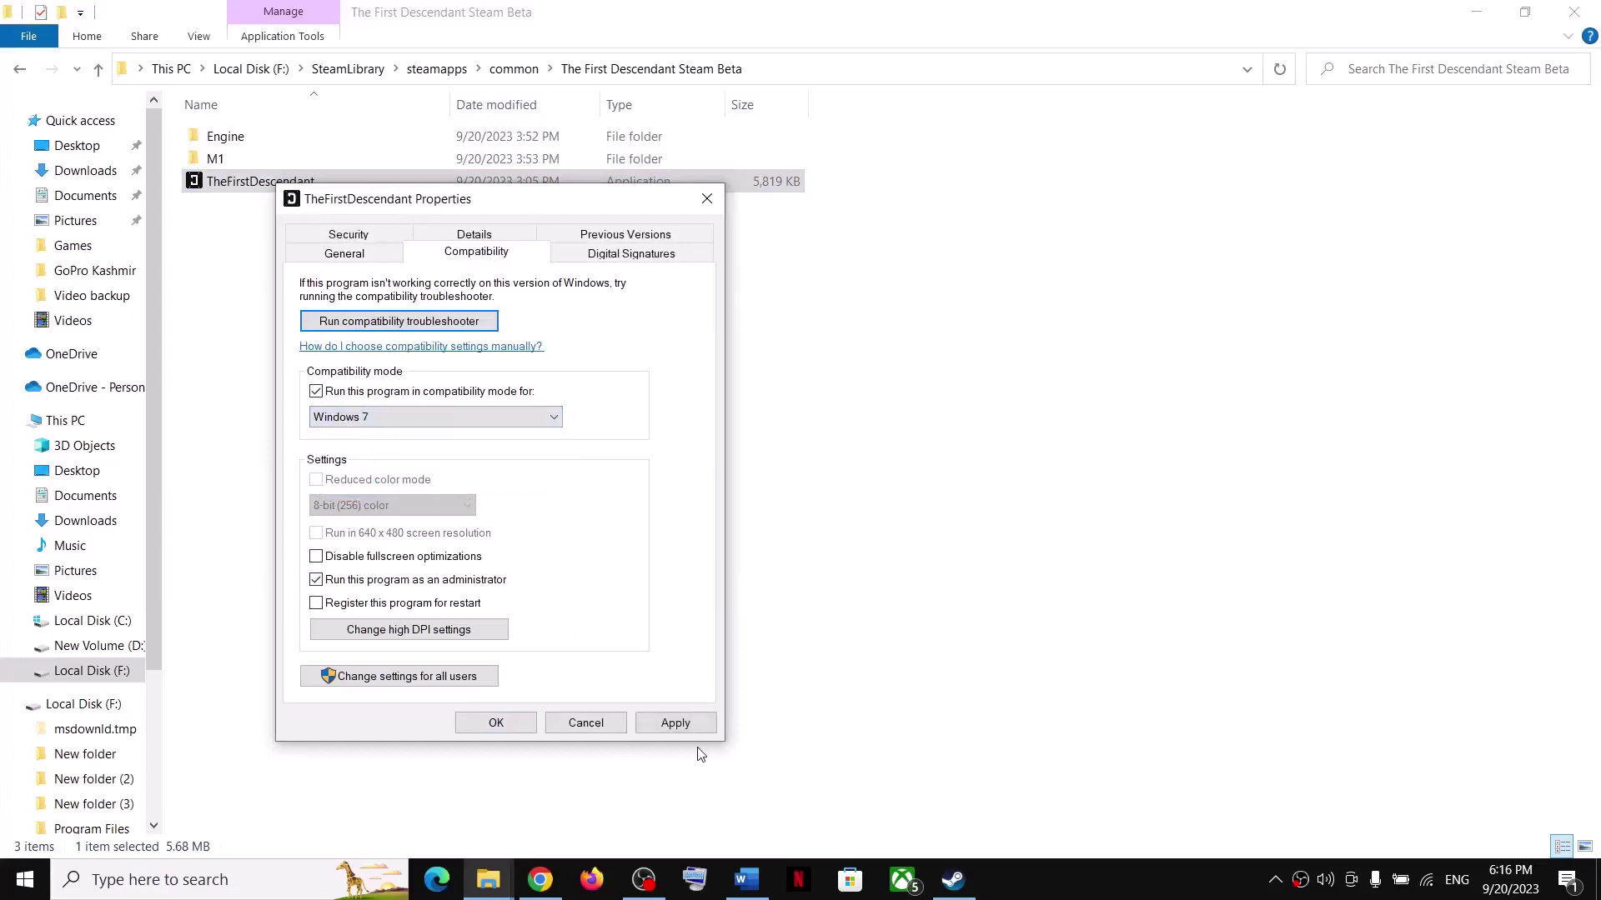
{"action": "left_click", "coordinate": [490, 725]}
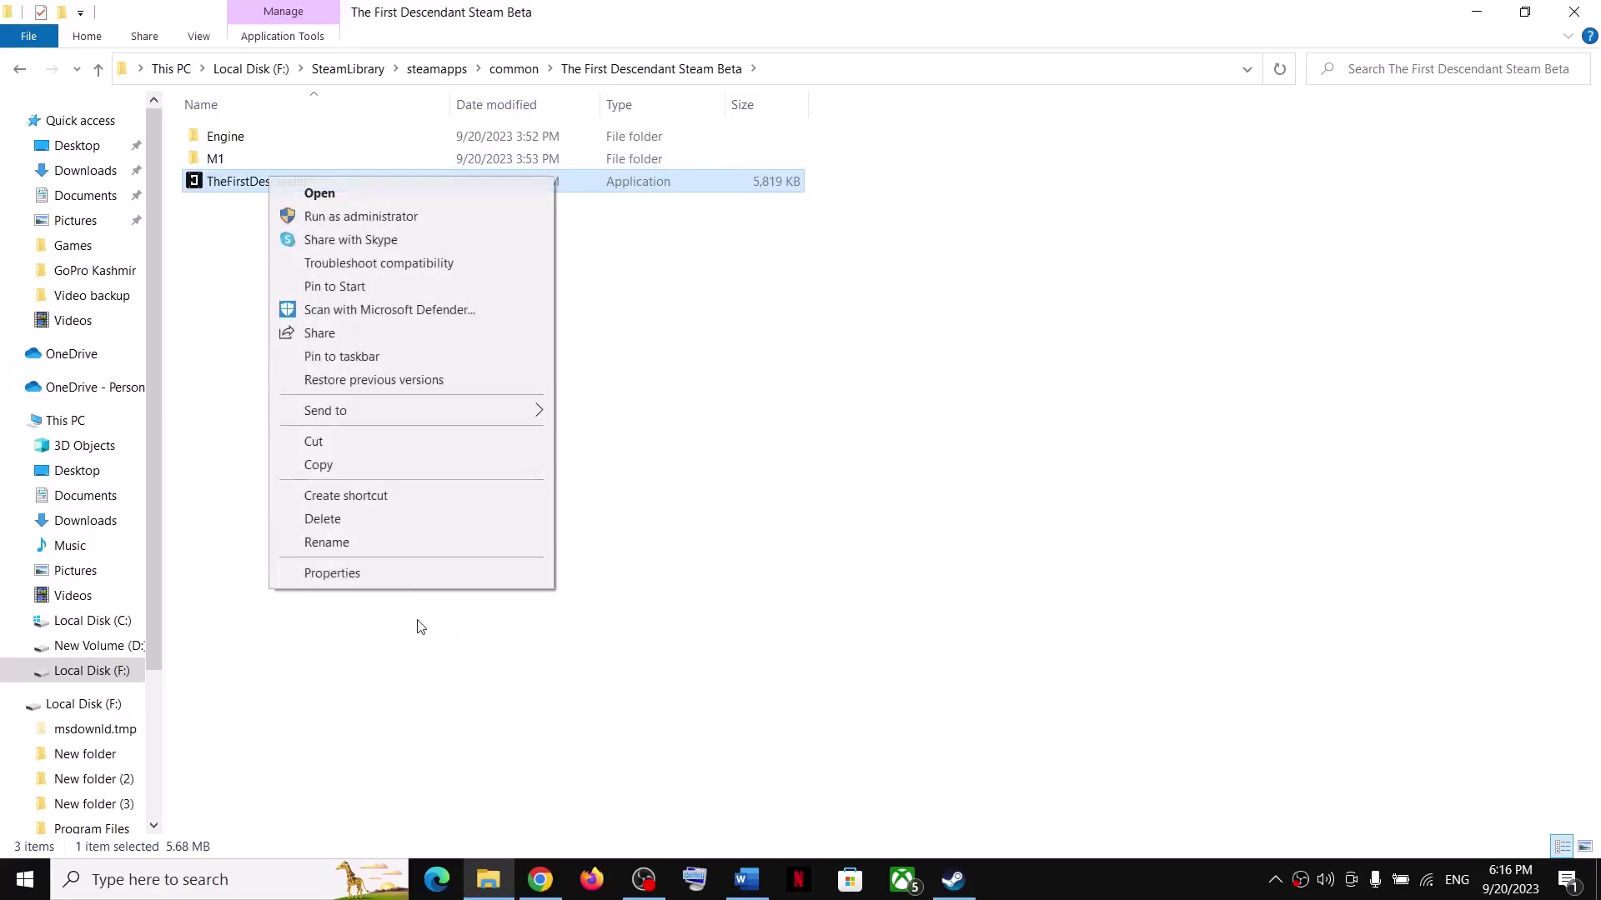
Step: Turn off compatibility mode and running as an administrator for the TheFirstDescendant application and save the changes
{"action": "left_click", "coordinate": [361, 572]}
{"action": "left_click", "coordinate": [464, 250]}
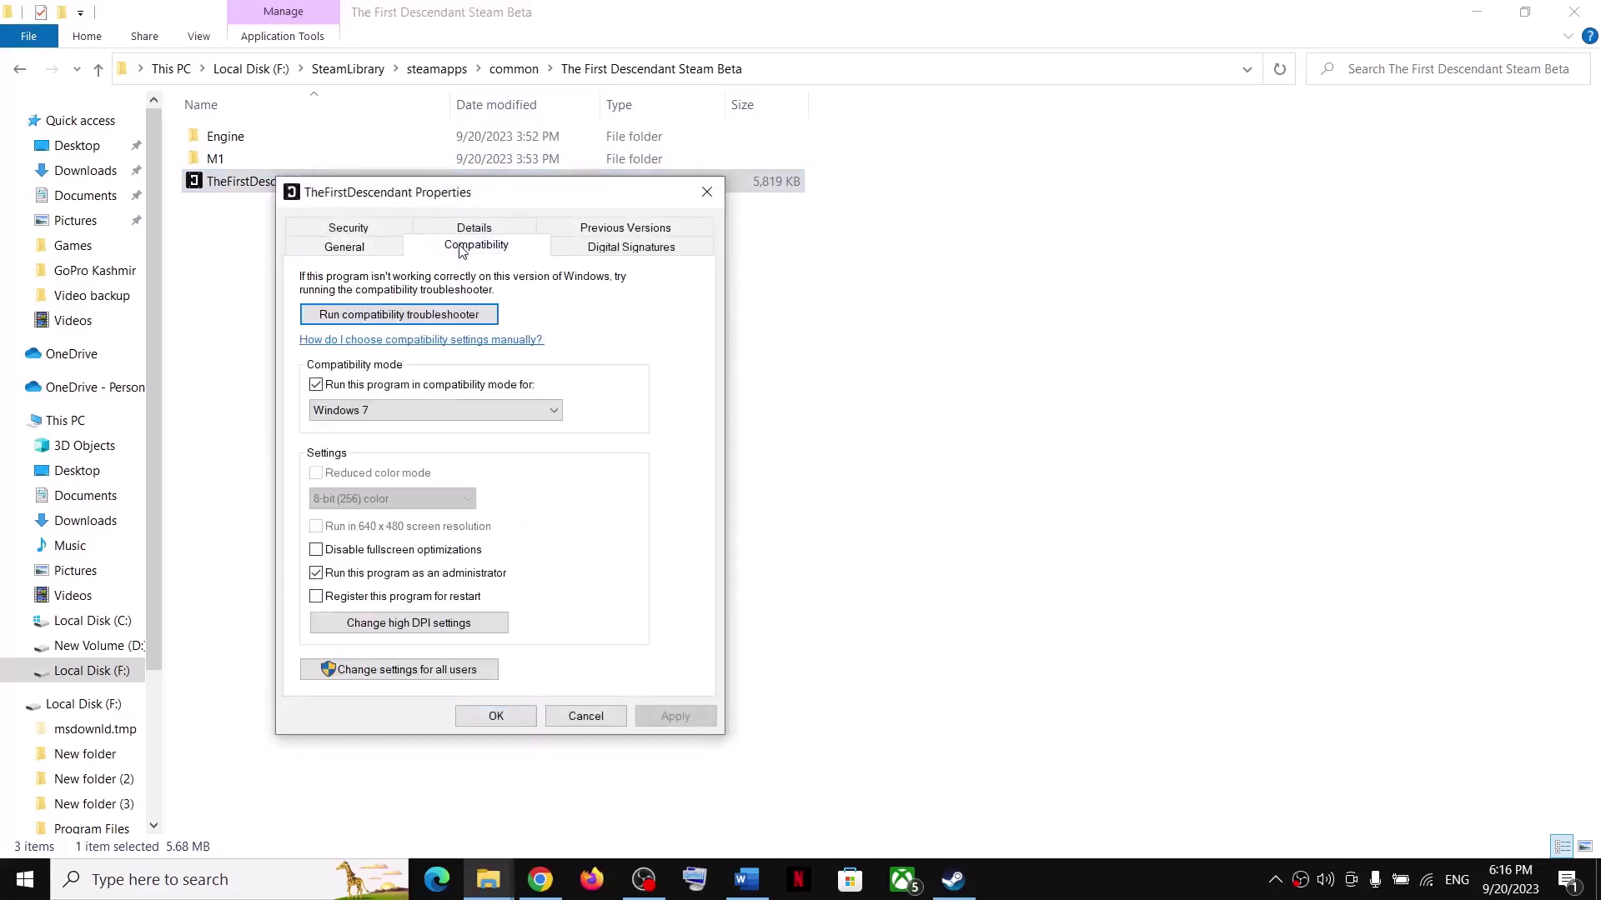
{"action": "left_click", "coordinate": [317, 386]}
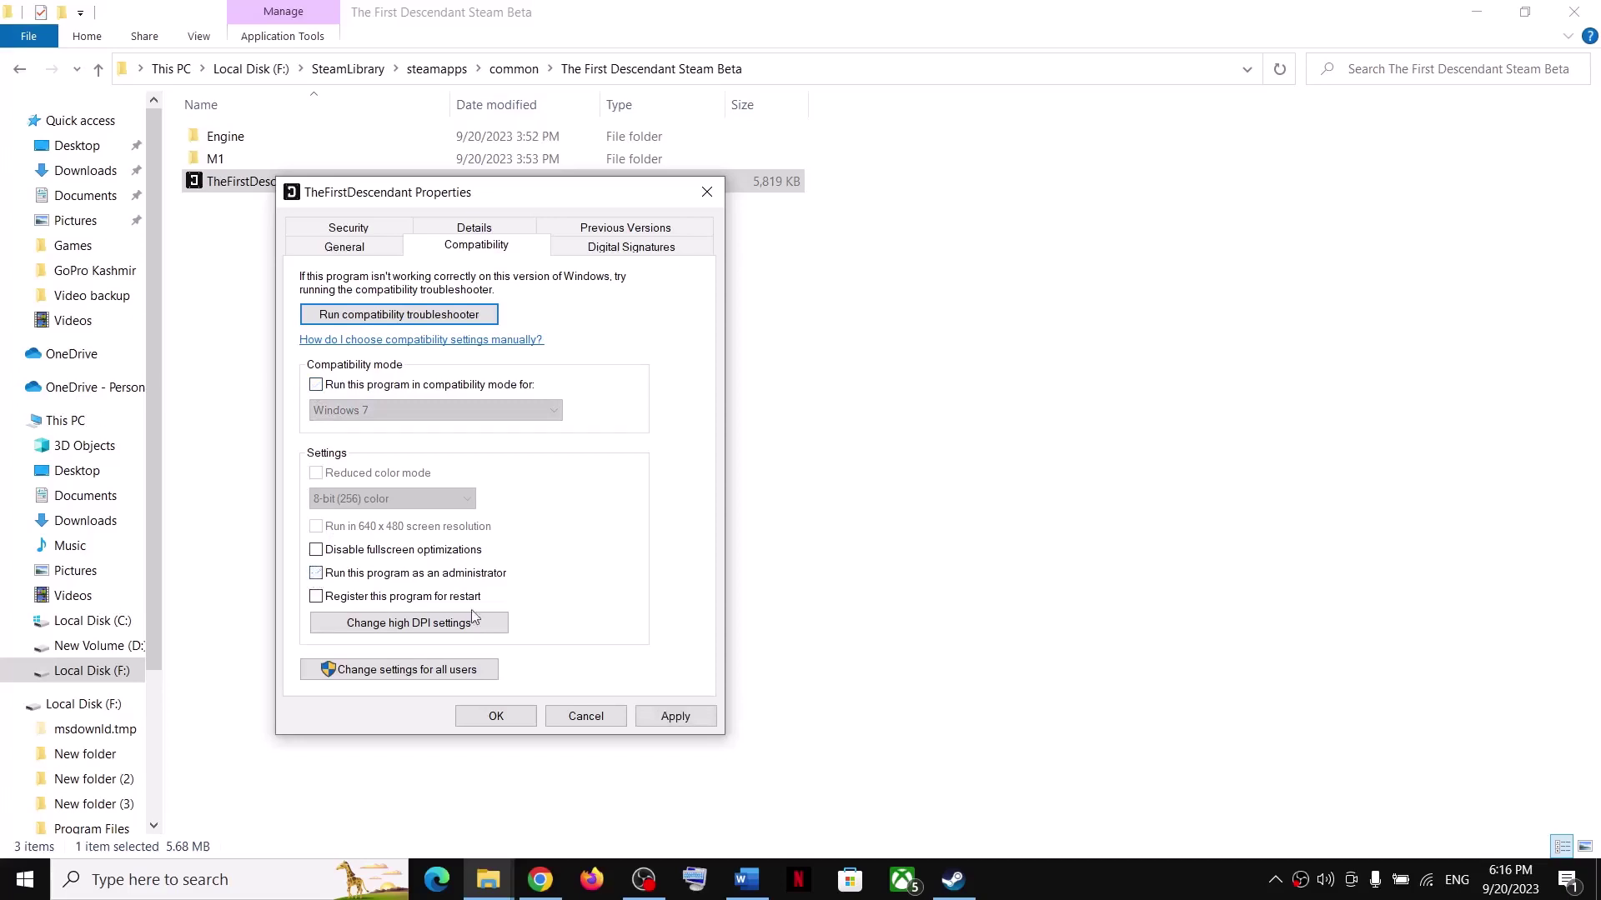
{"action": "left_click", "coordinate": [672, 719]}
{"action": "left_click", "coordinate": [513, 717]}
Step: Turn off compatibility mode and administrator rights for M1-Win64-Shipping in M1\Binaries\Win64, save, and close the folder window
{"action": "double_click", "coordinate": [215, 158]}
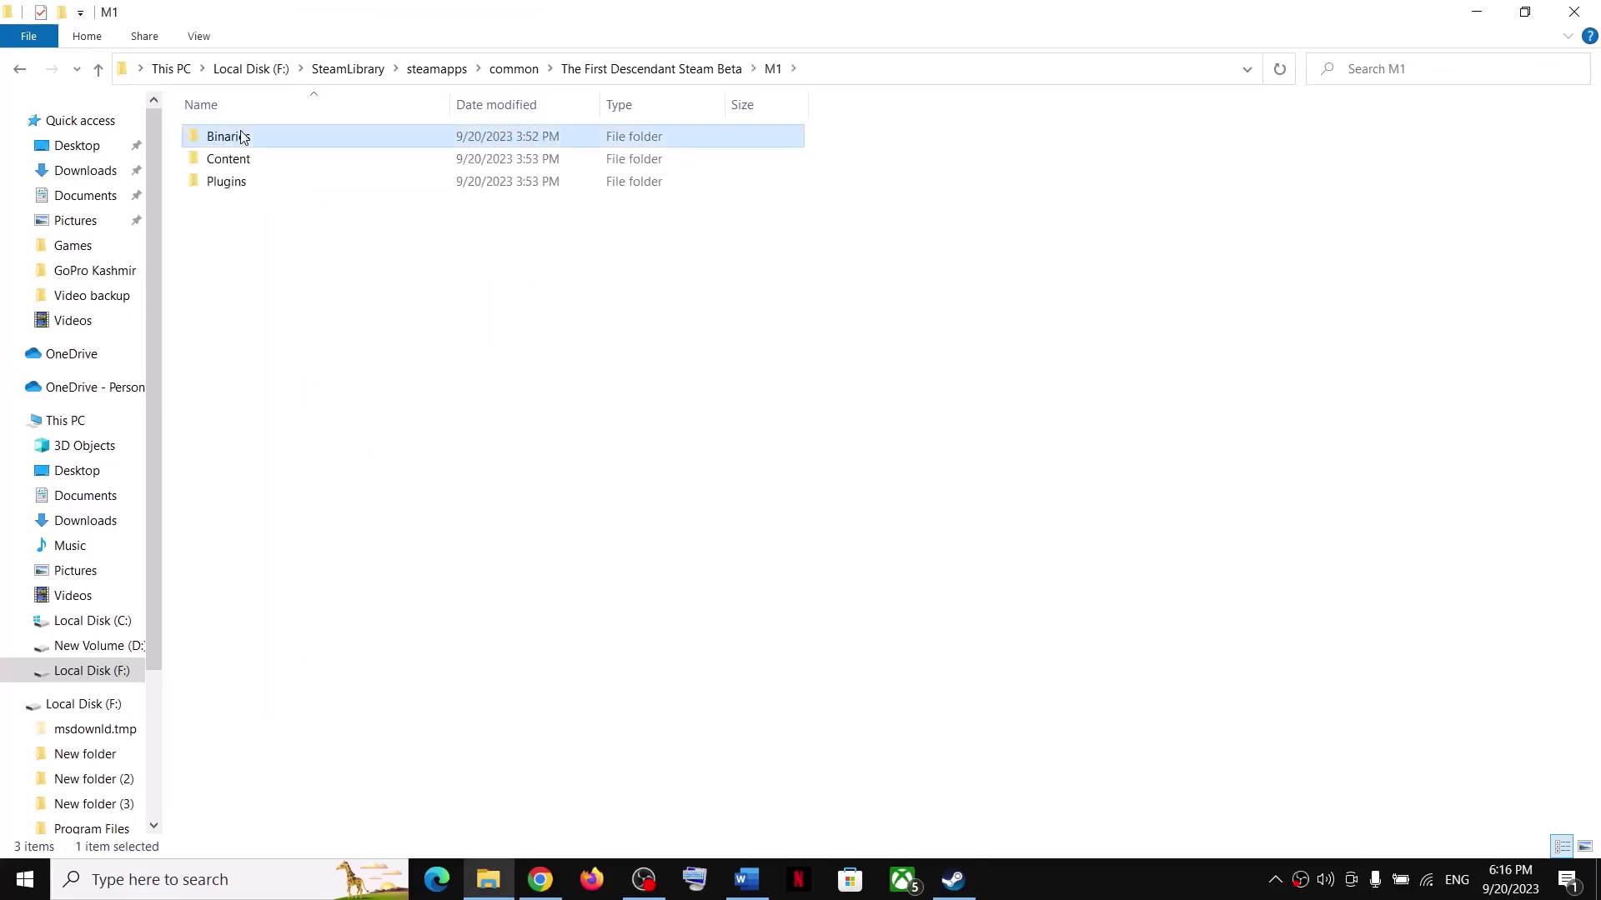
{"action": "double_click", "coordinate": [237, 138]}
{"action": "double_click", "coordinate": [238, 137]}
{"action": "double_click", "coordinate": [263, 384]}
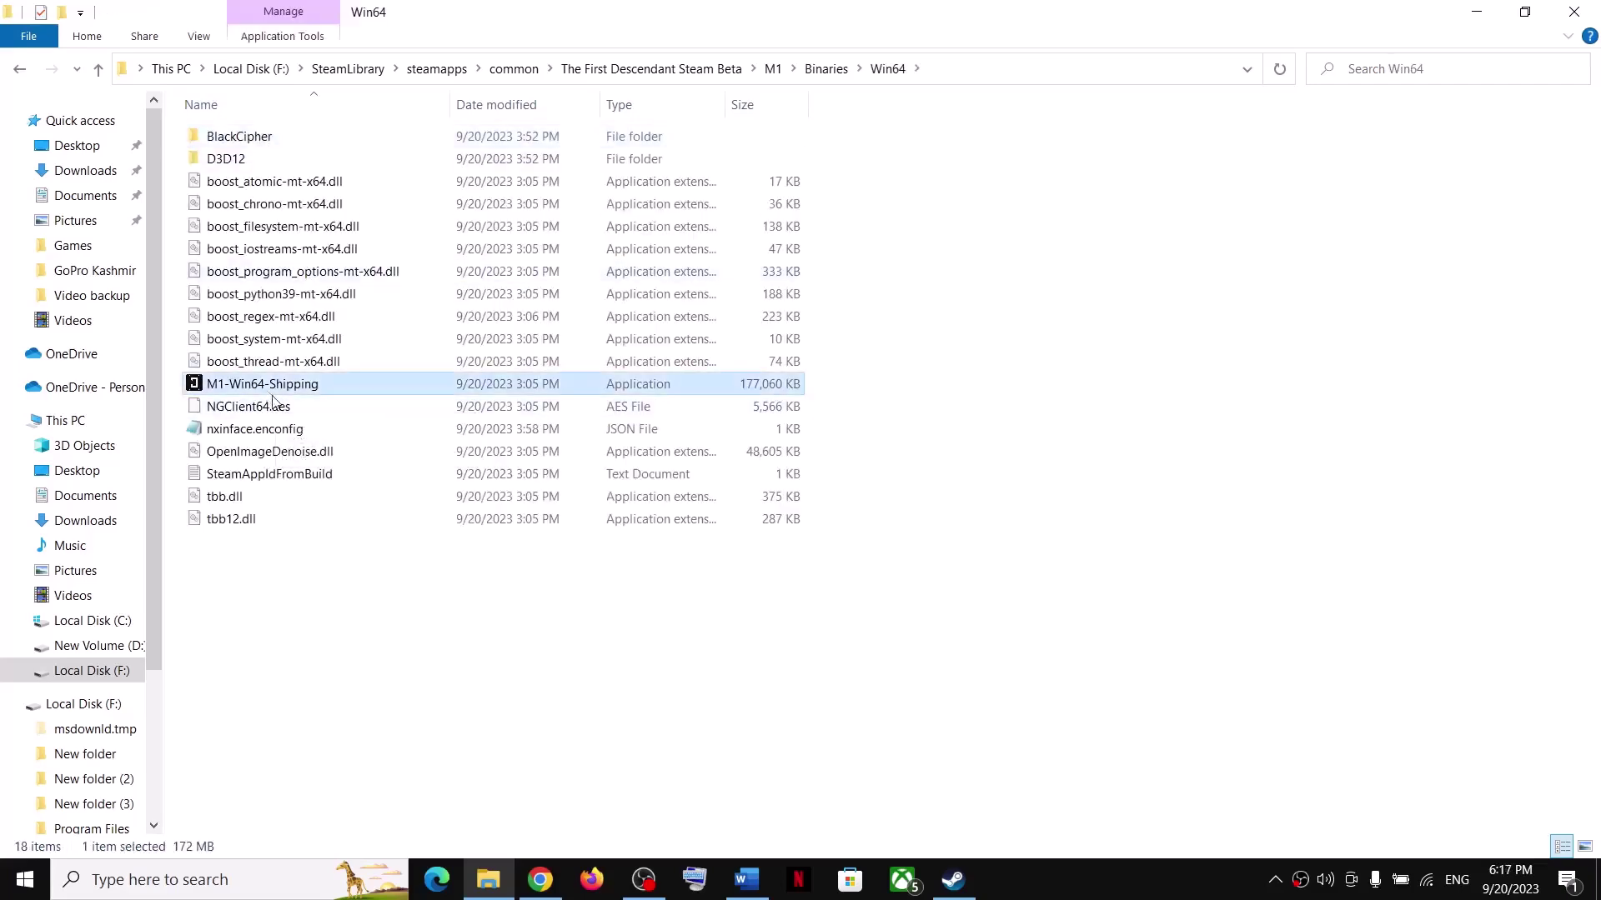
{"action": "key", "text": "shift+F10"}
{"action": "left_click", "coordinate": [361, 779]}
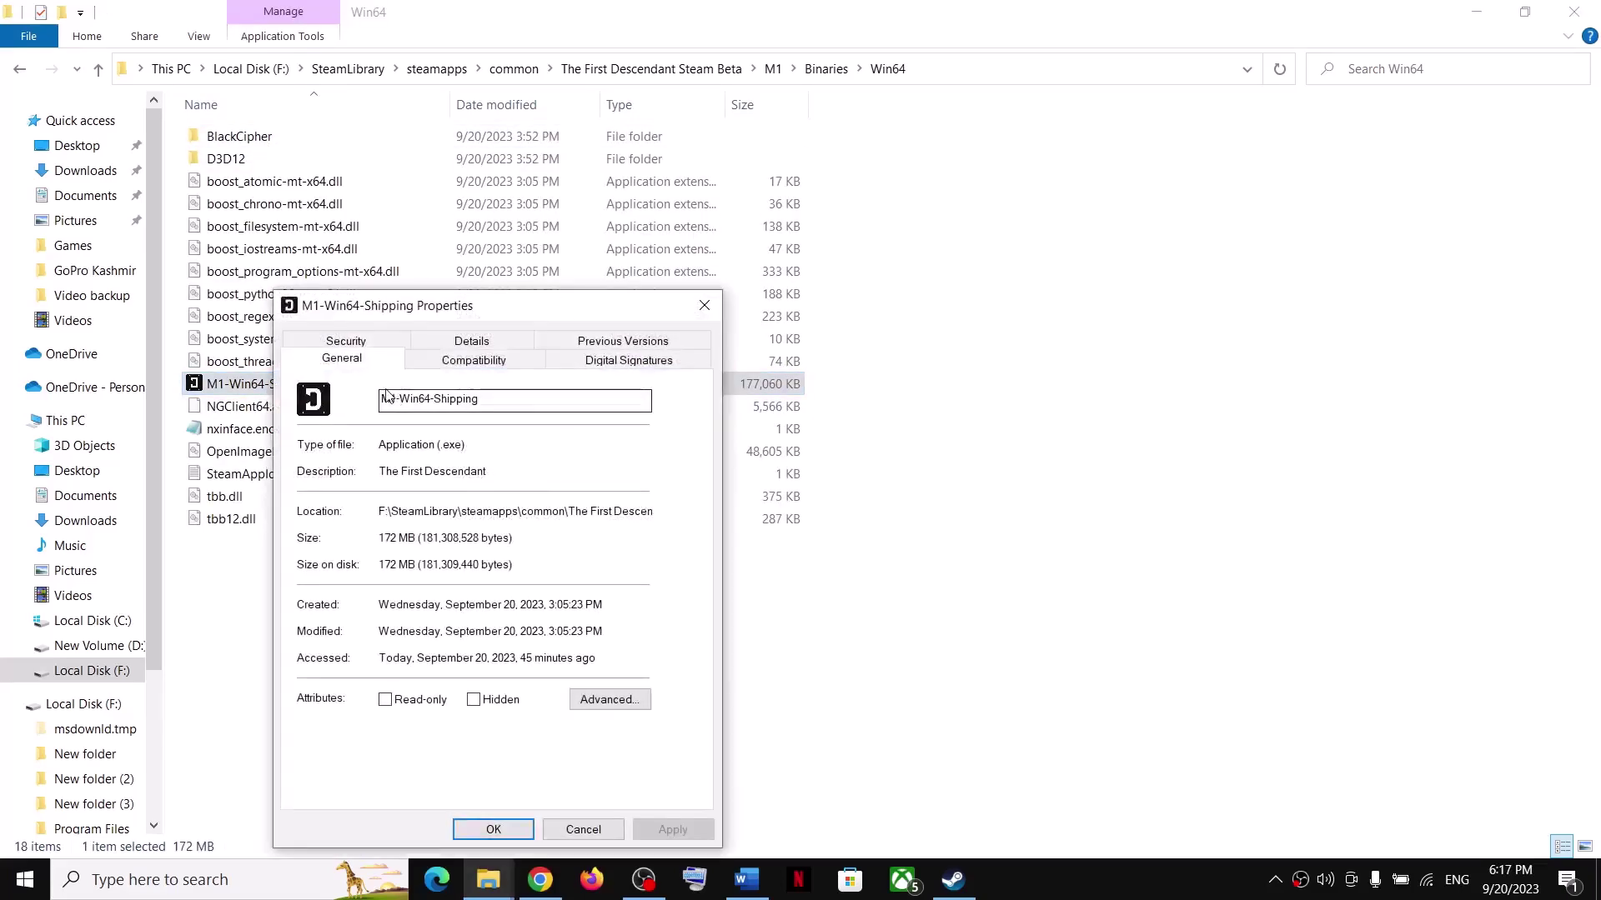
{"action": "left_click", "coordinate": [527, 367]}
{"action": "left_click", "coordinate": [313, 500]}
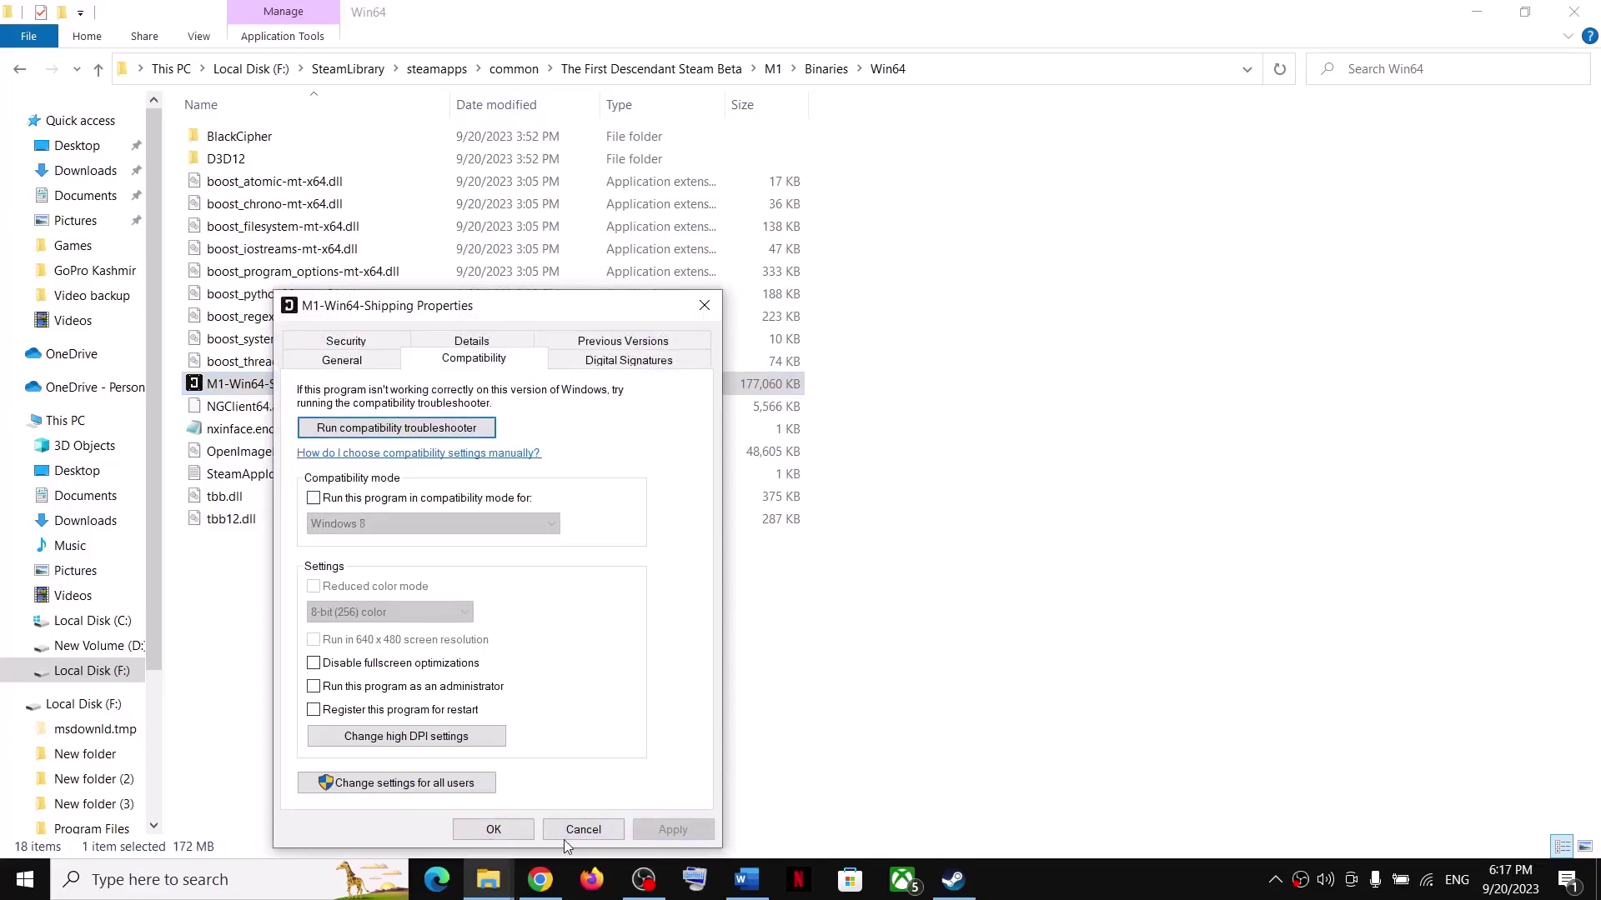
{"action": "left_click", "coordinate": [494, 829]}
{"action": "left_click", "coordinate": [1580, 12]}
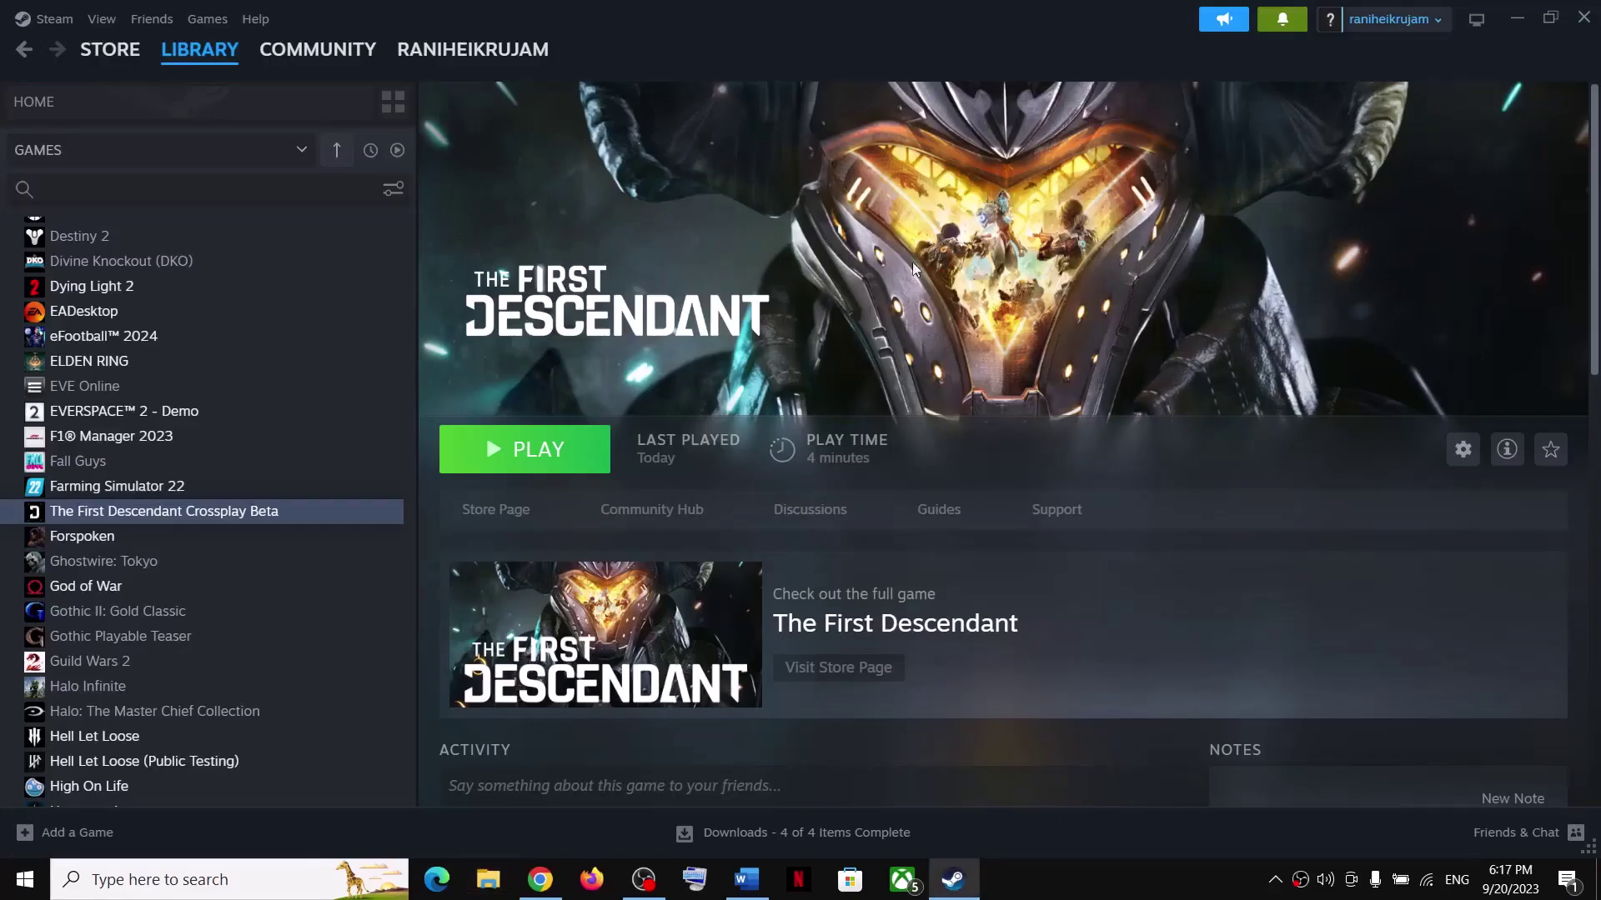
Step: Switch to the Word document and read Step 6 on allowing the game exe through the antivirus, Windows Security and Firewall
{"action": "left_click", "coordinate": [746, 880]}
{"action": "scroll", "coordinate": [581, 514], "scroll_direction": "down", "scroll_amount": 3}
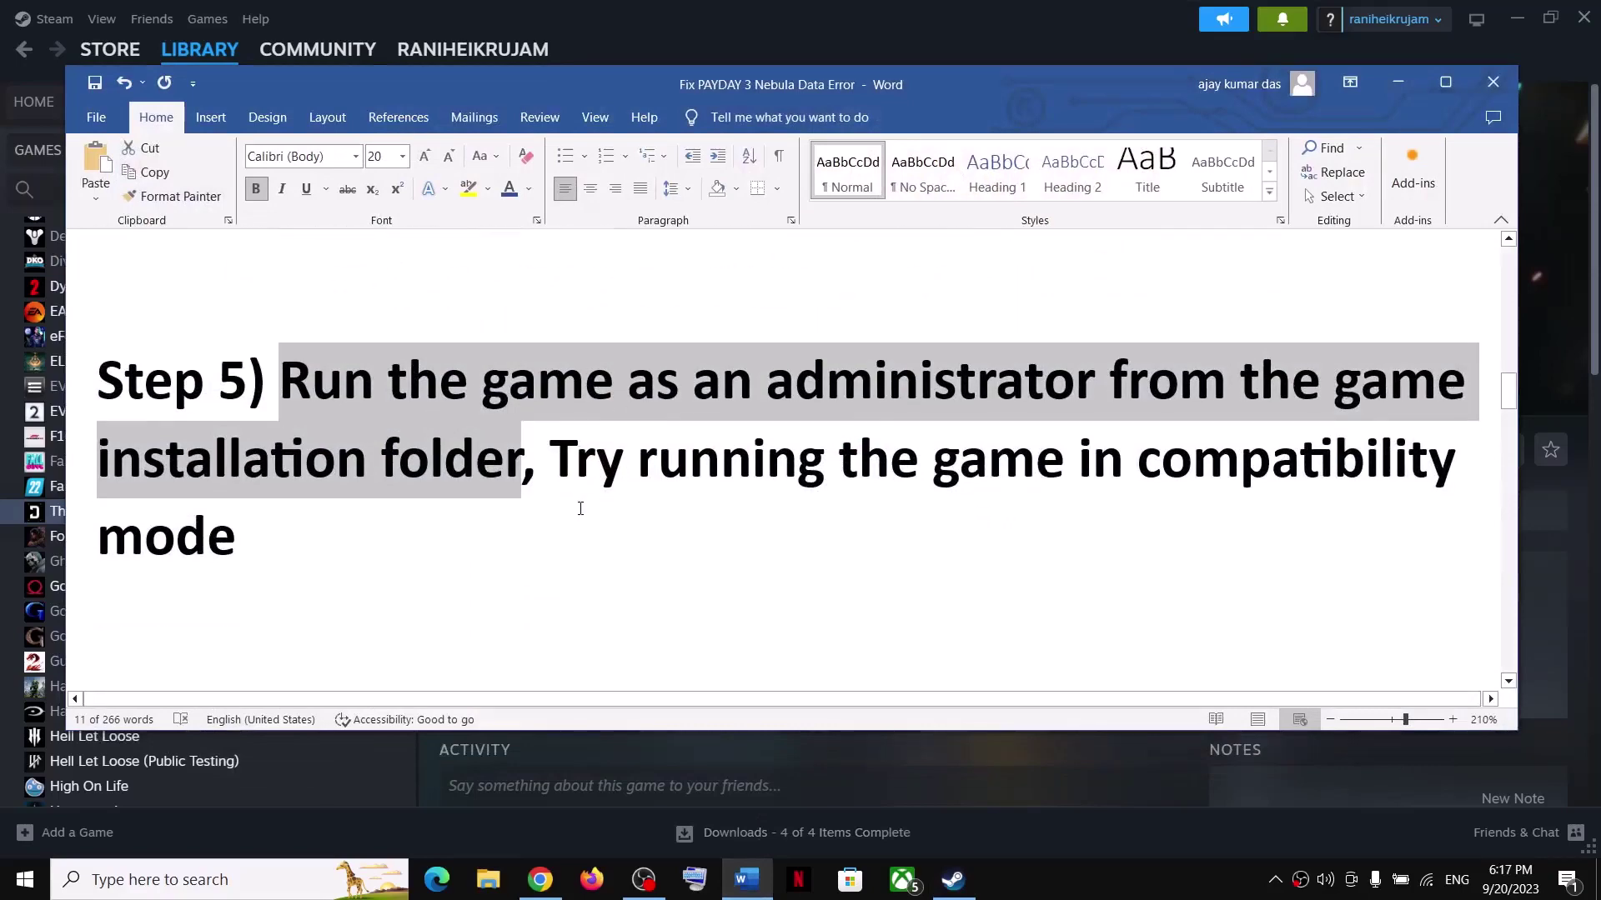
{"action": "left_click_drag", "start_coordinate": [362, 550], "coordinate": [285, 597]}
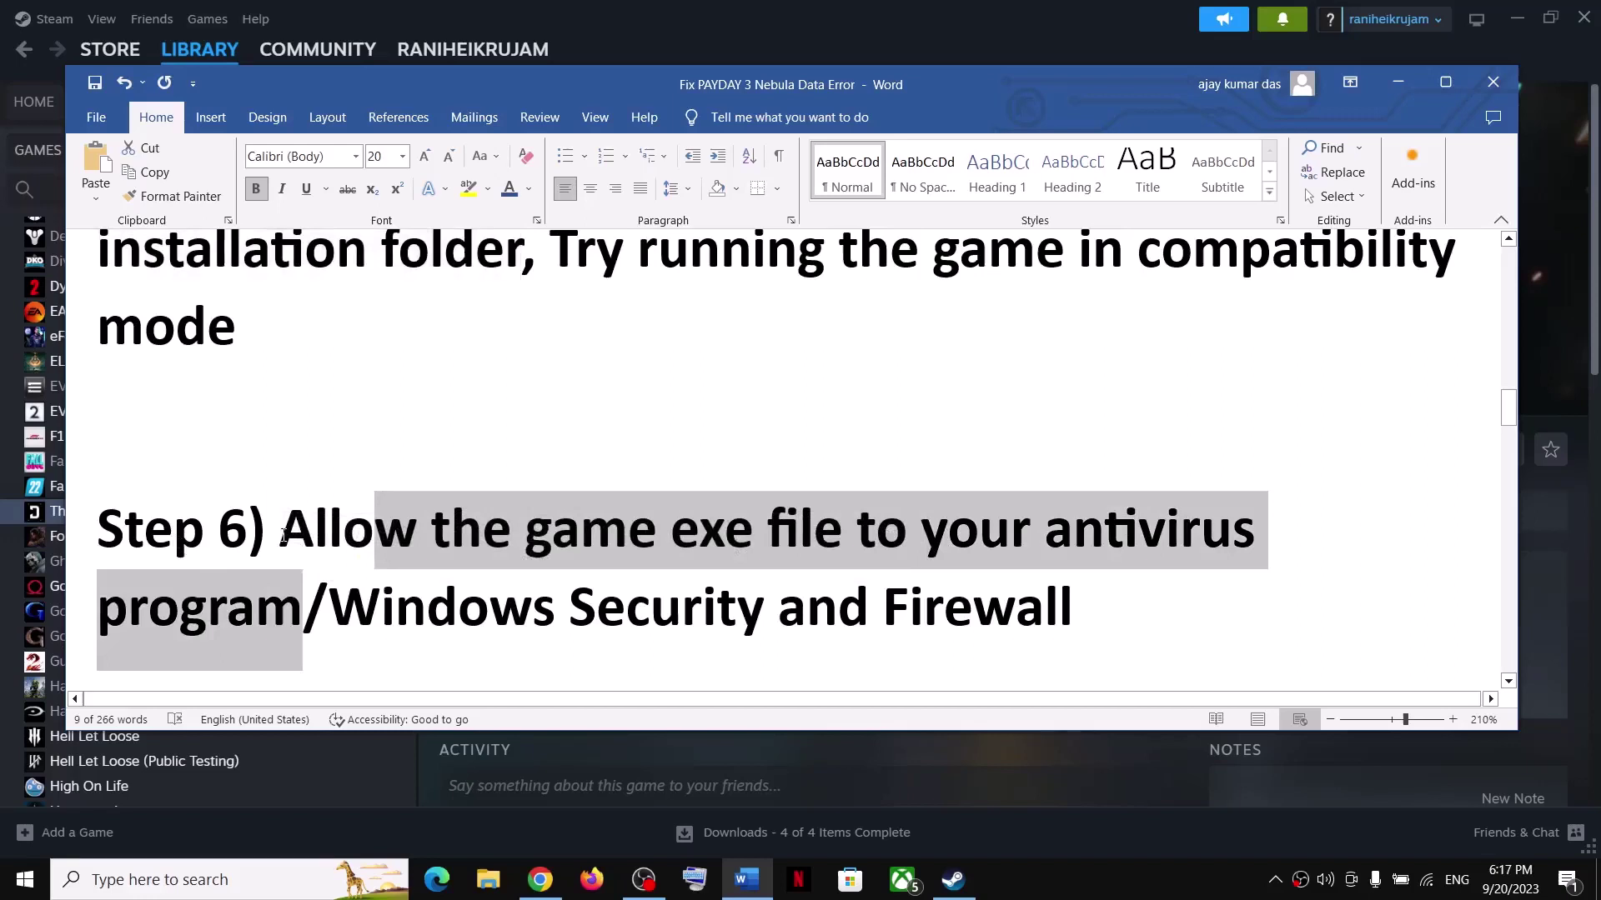
{"action": "left_click_drag", "start_coordinate": [283, 536], "coordinate": [731, 615]}
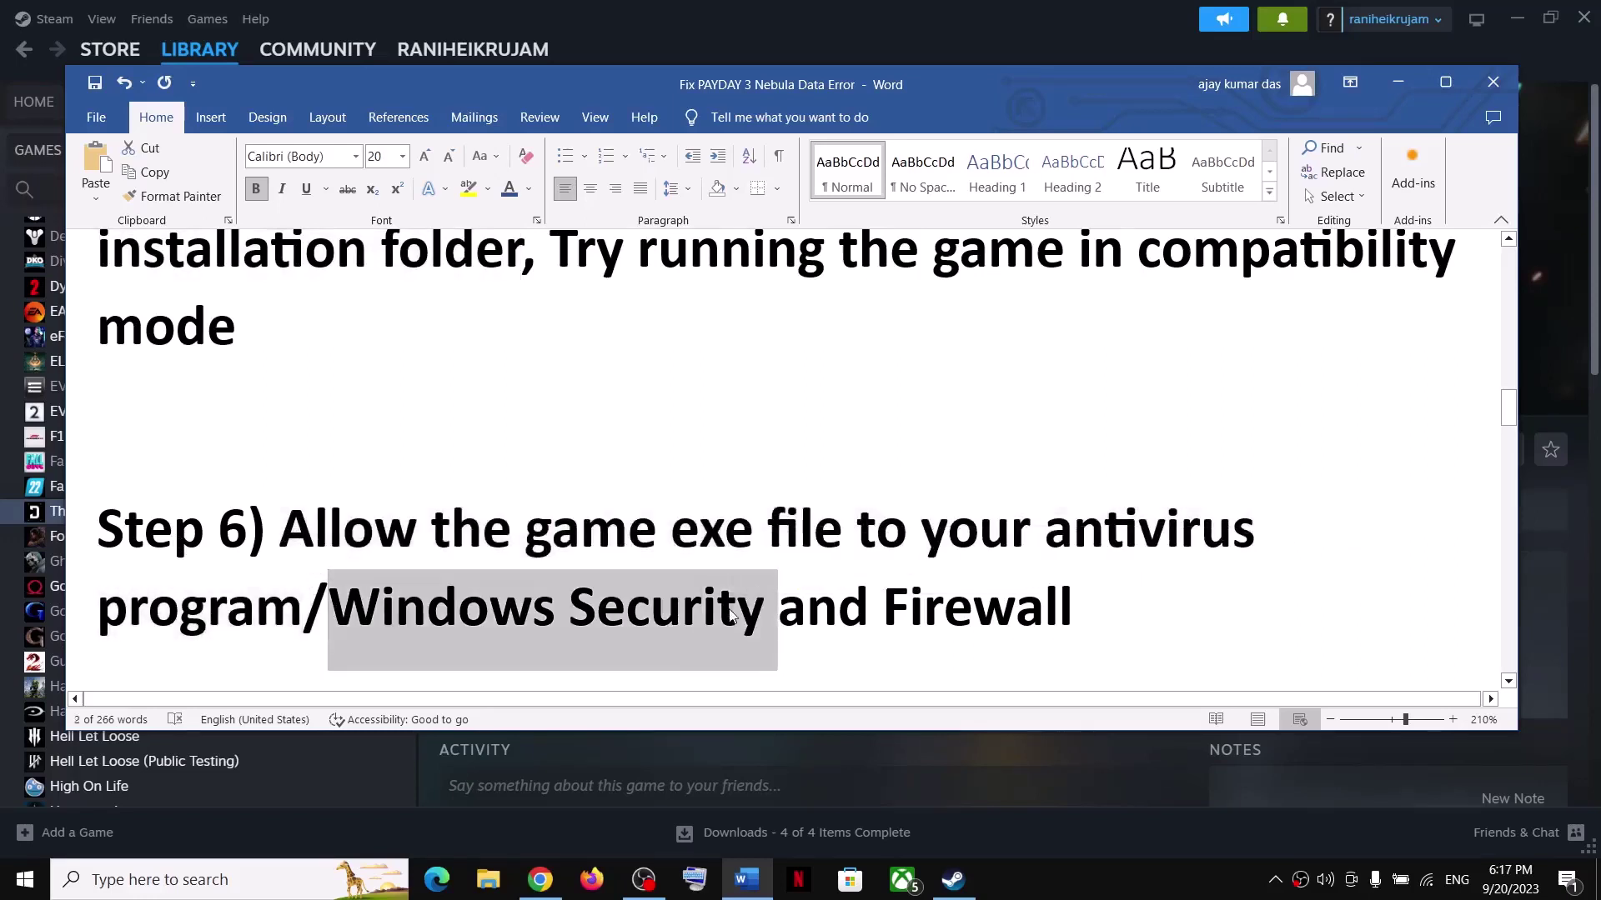
Step: Open the Windows Security ransomware protection settings for allowing an app through Controlled folder access
{"action": "key", "text": "super+i"}
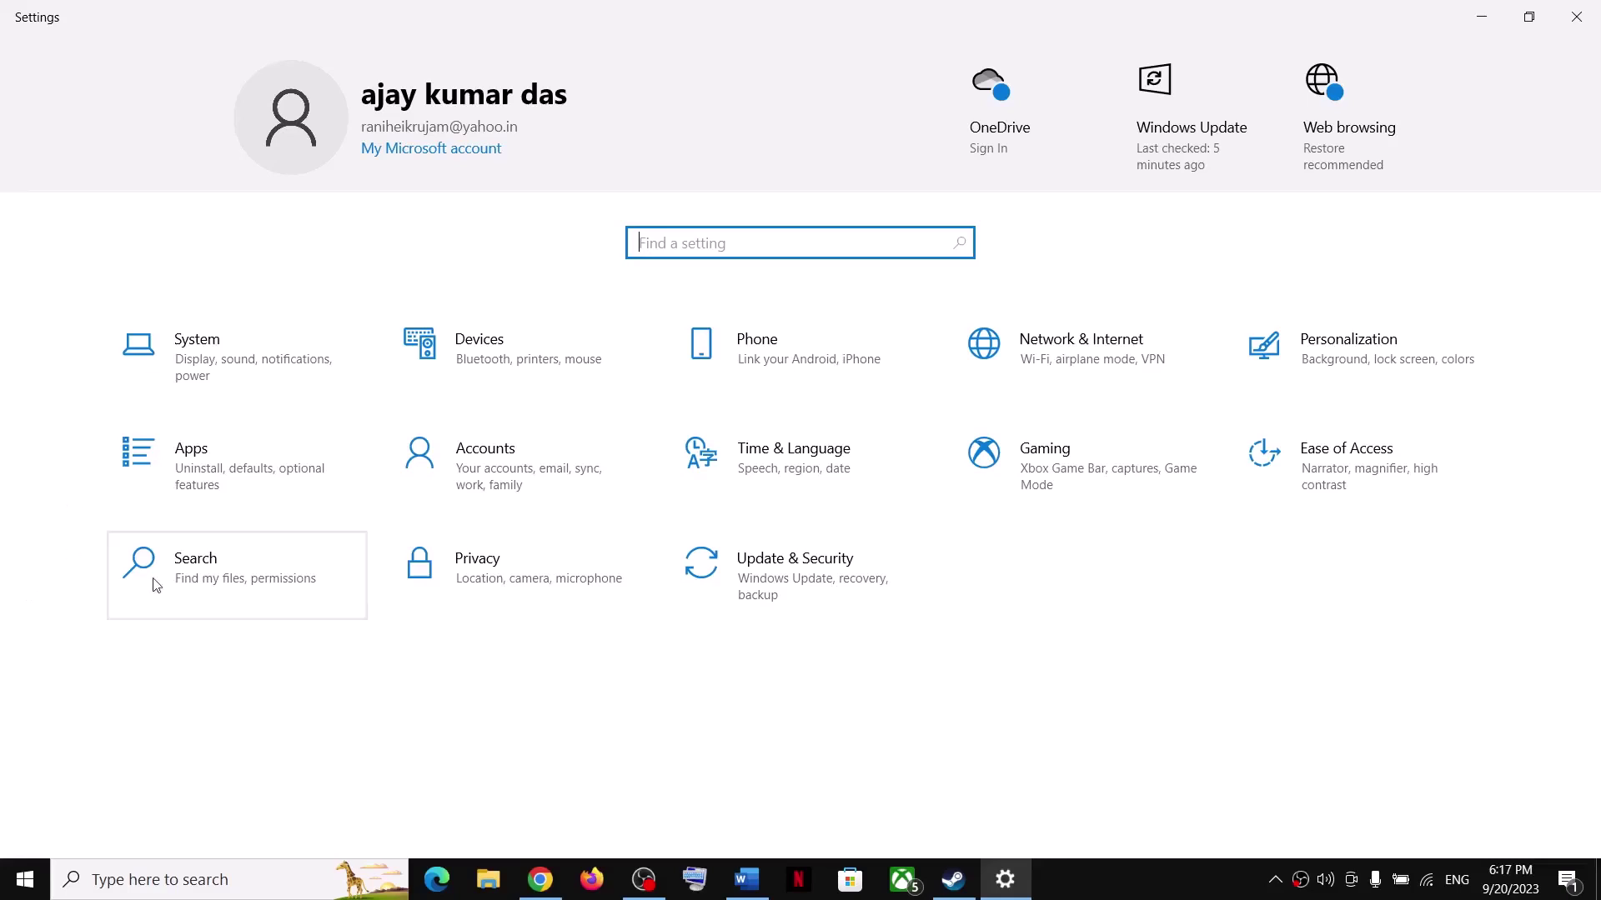
{"action": "left_click", "coordinate": [775, 577]}
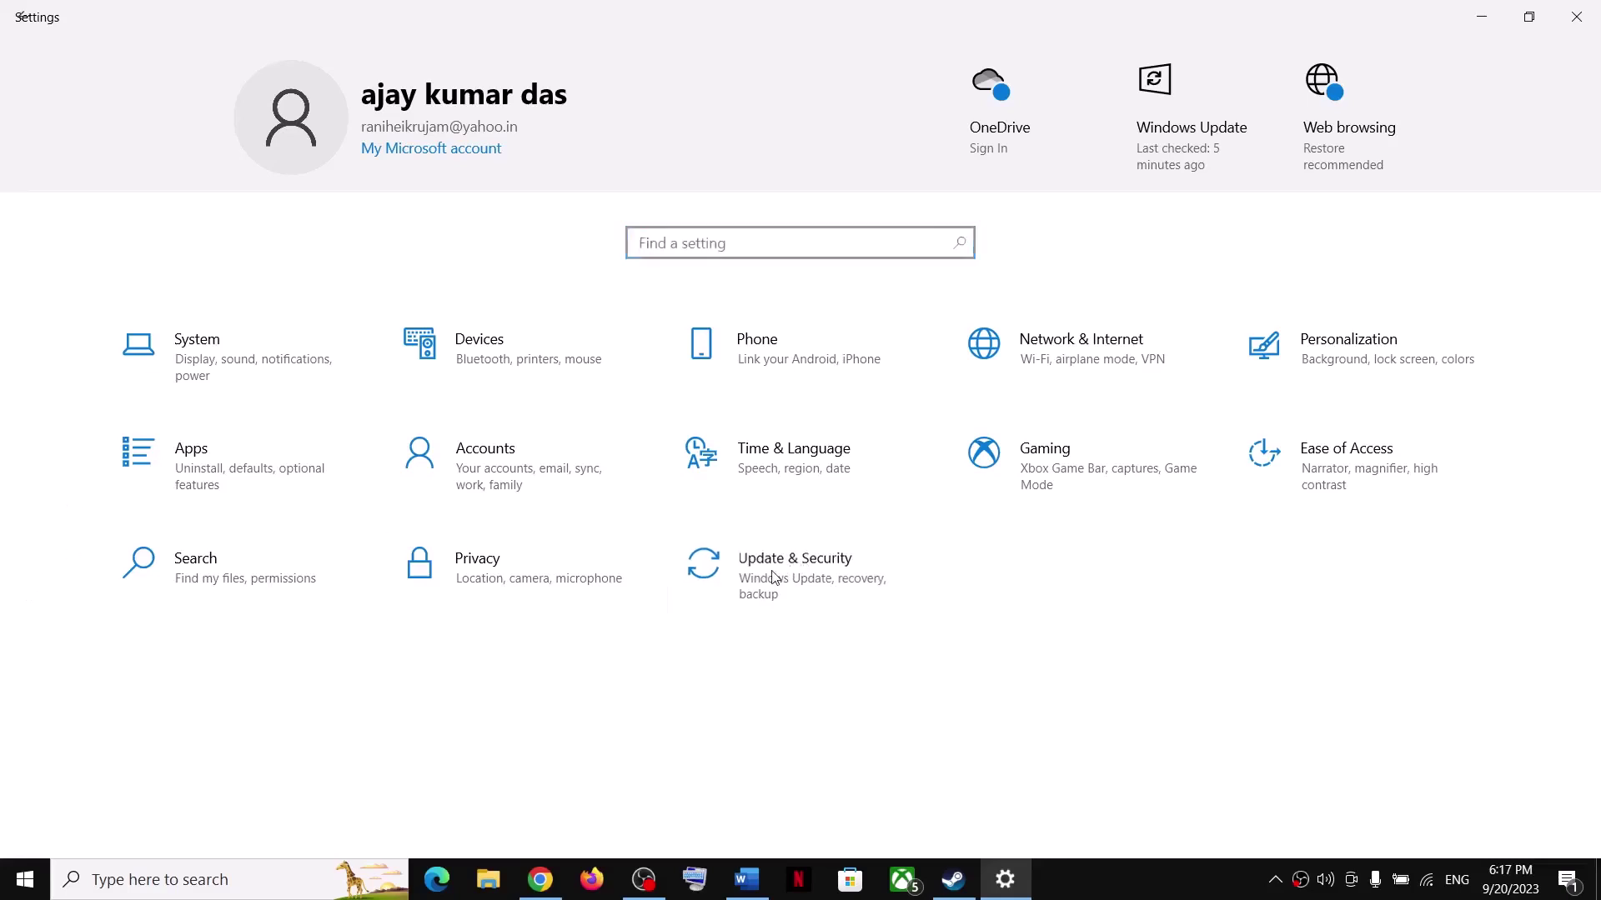
{"action": "left_click", "coordinate": [129, 350]}
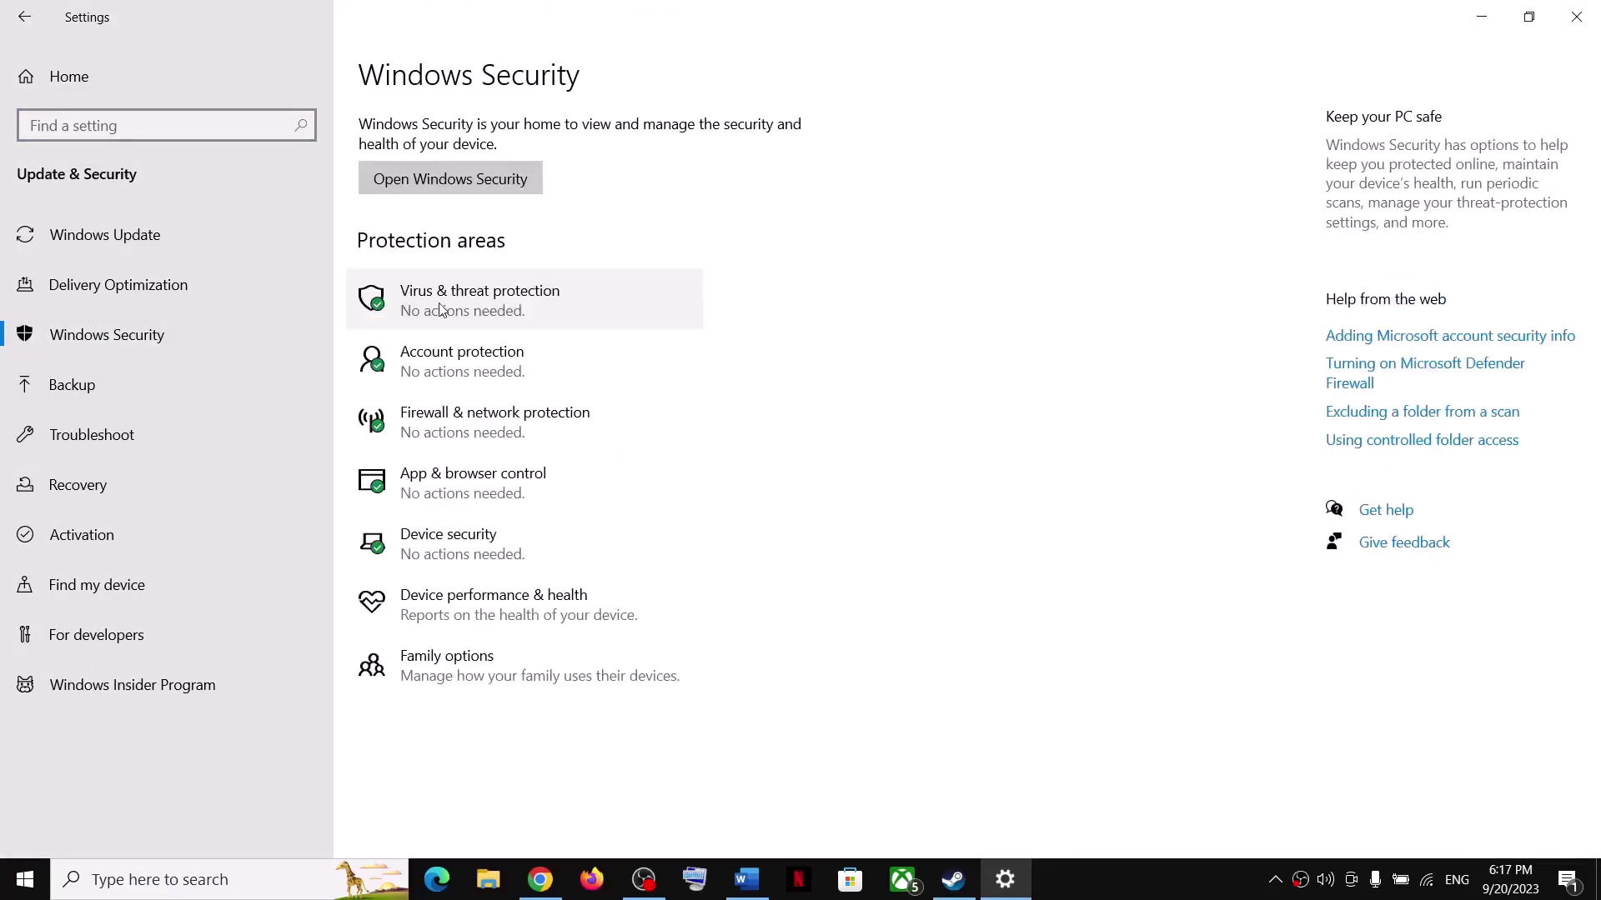
{"action": "left_click", "coordinate": [442, 310]}
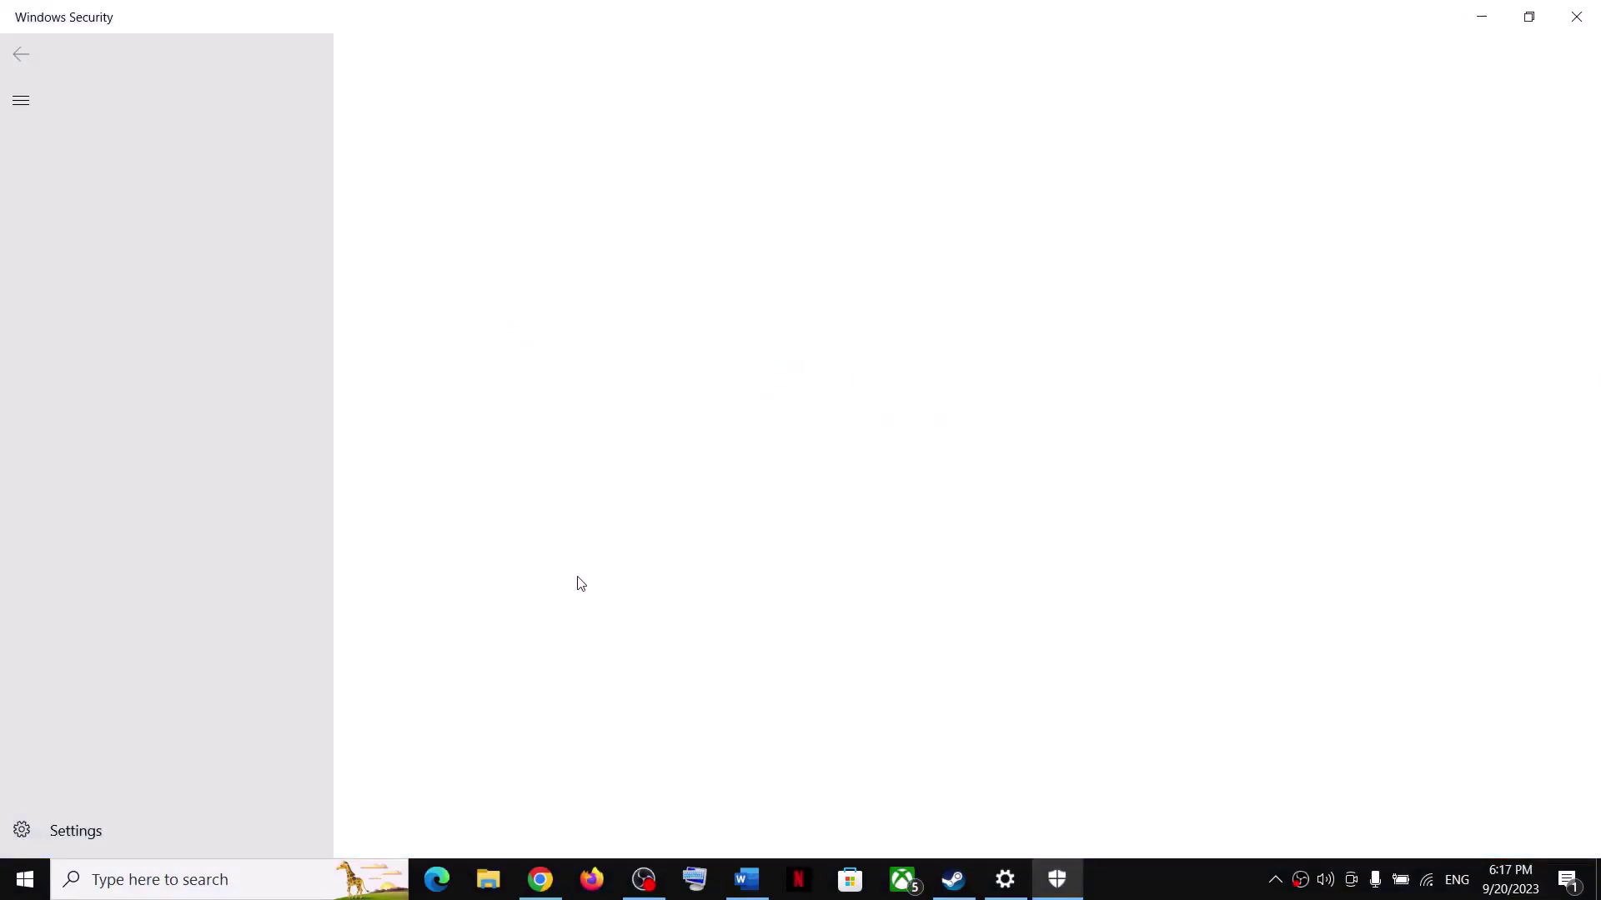
{"action": "scroll", "coordinate": [586, 643], "scroll_direction": "down", "scroll_amount": 3}
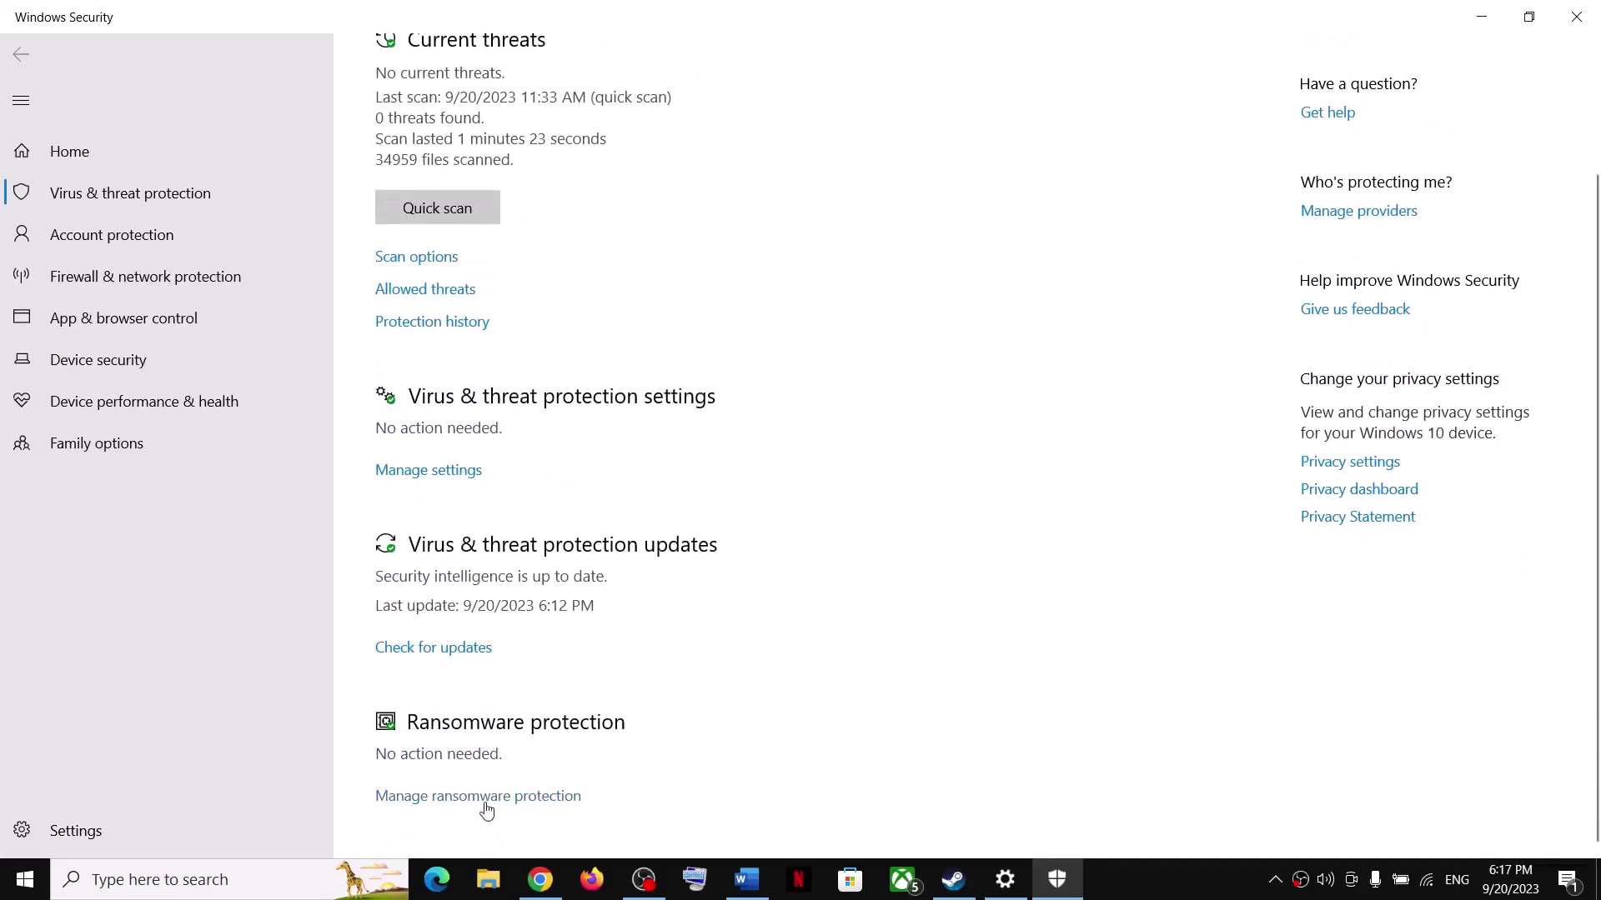
{"action": "left_click", "coordinate": [496, 800]}
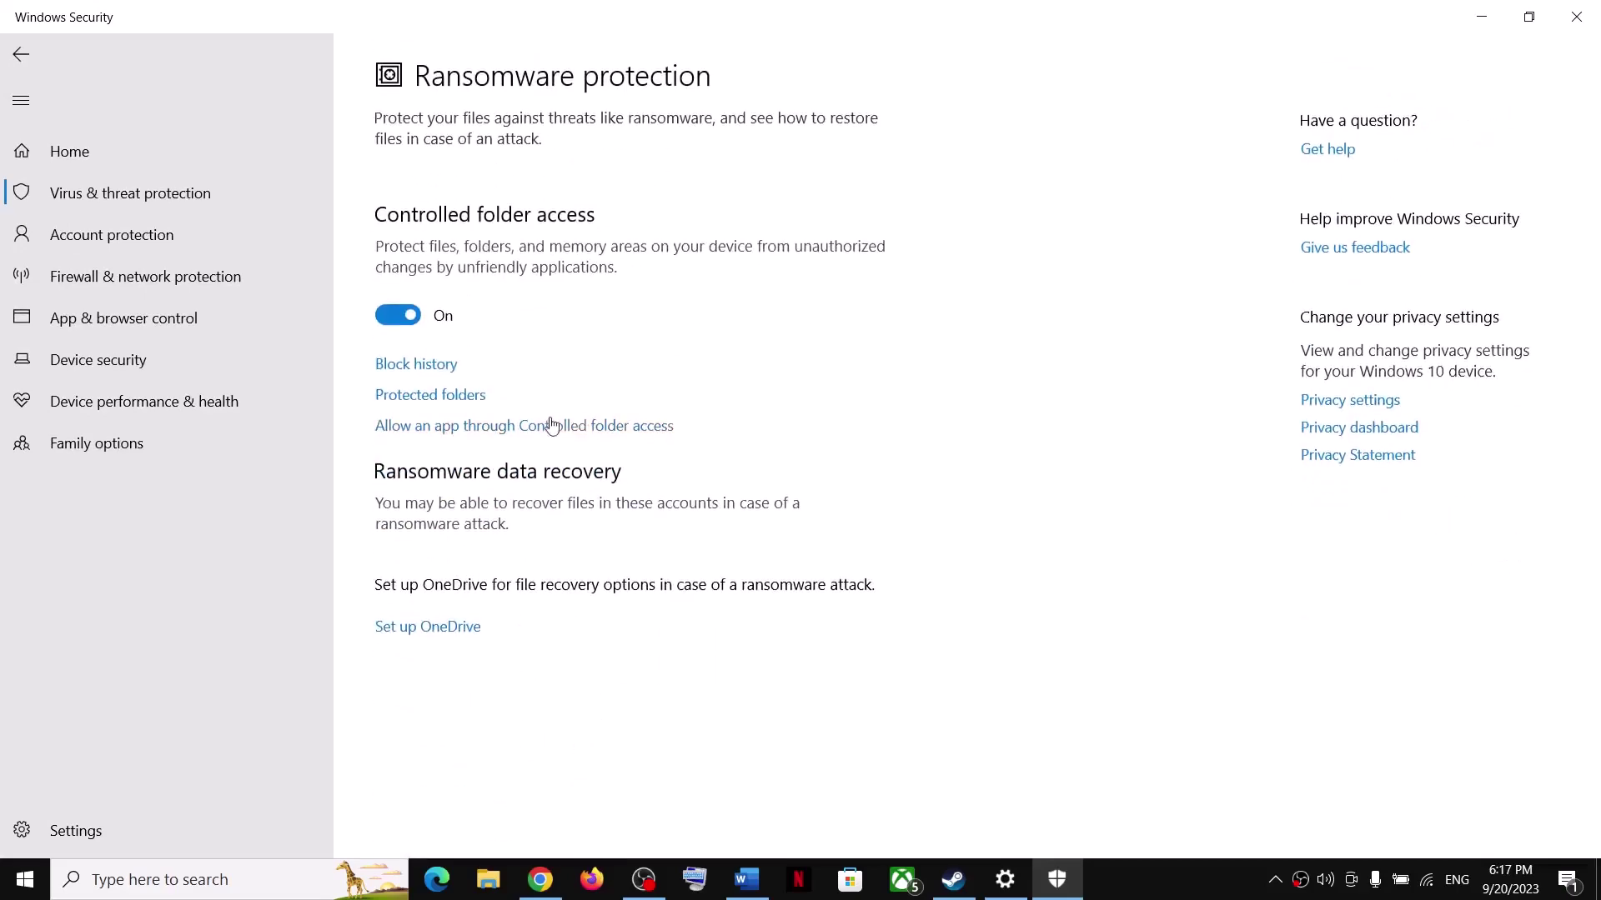
{"action": "left_click", "coordinate": [492, 427]}
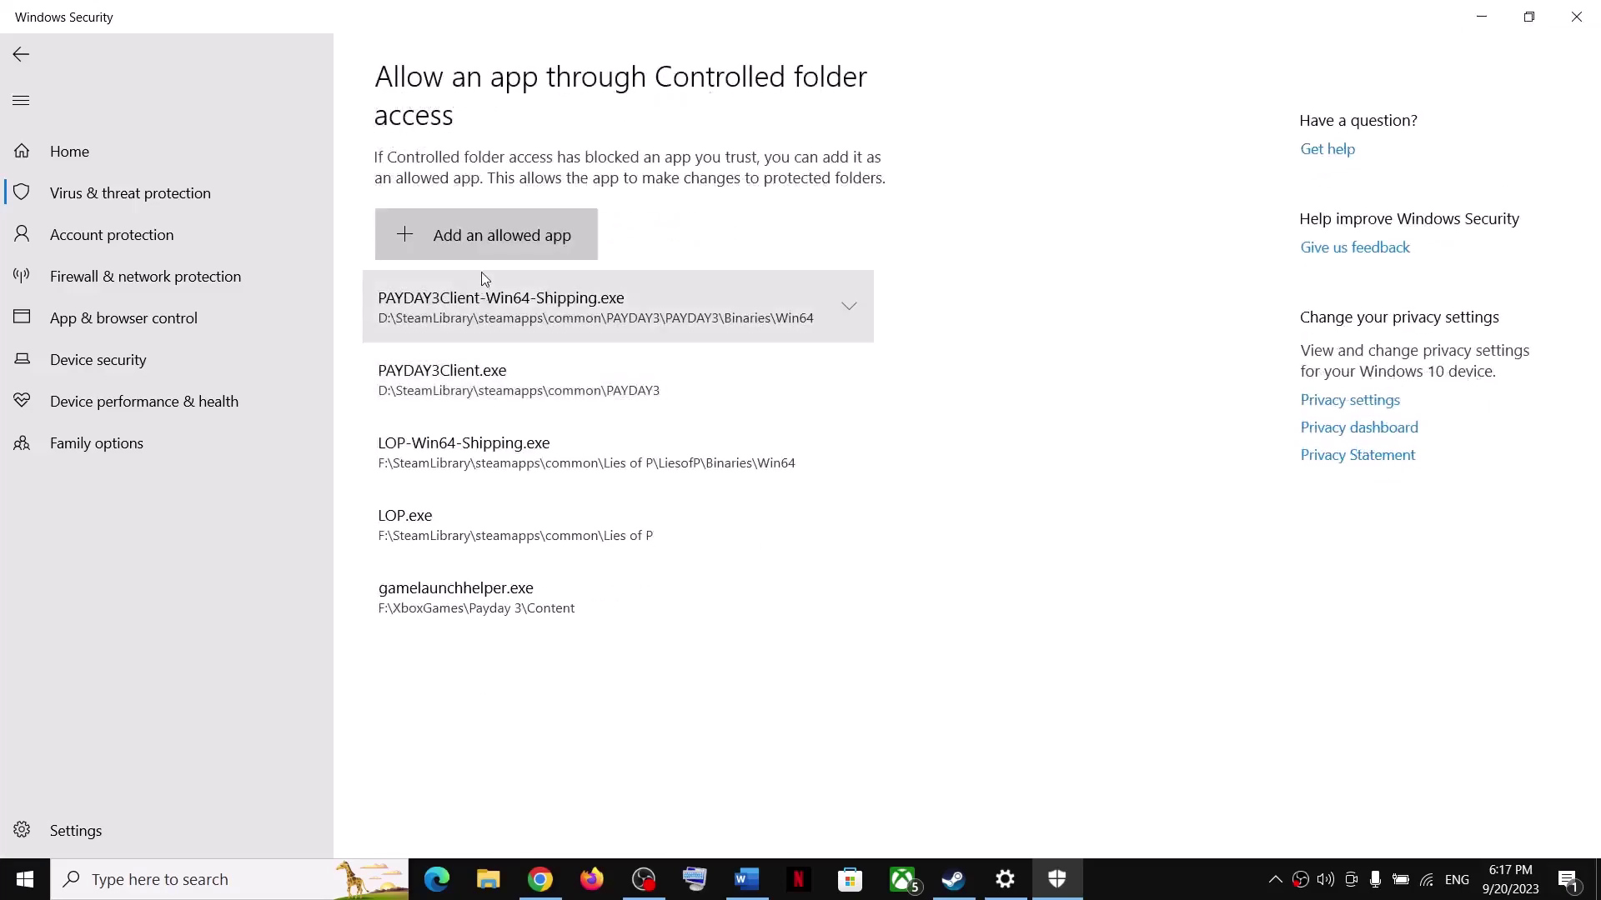
Step: Add TheFirstDescendant from F:\SteamLibrary\steamapps\common\The First Descendant Steam Beta as an allowed app
{"action": "left_click", "coordinate": [479, 247]}
{"action": "left_click", "coordinate": [487, 319]}
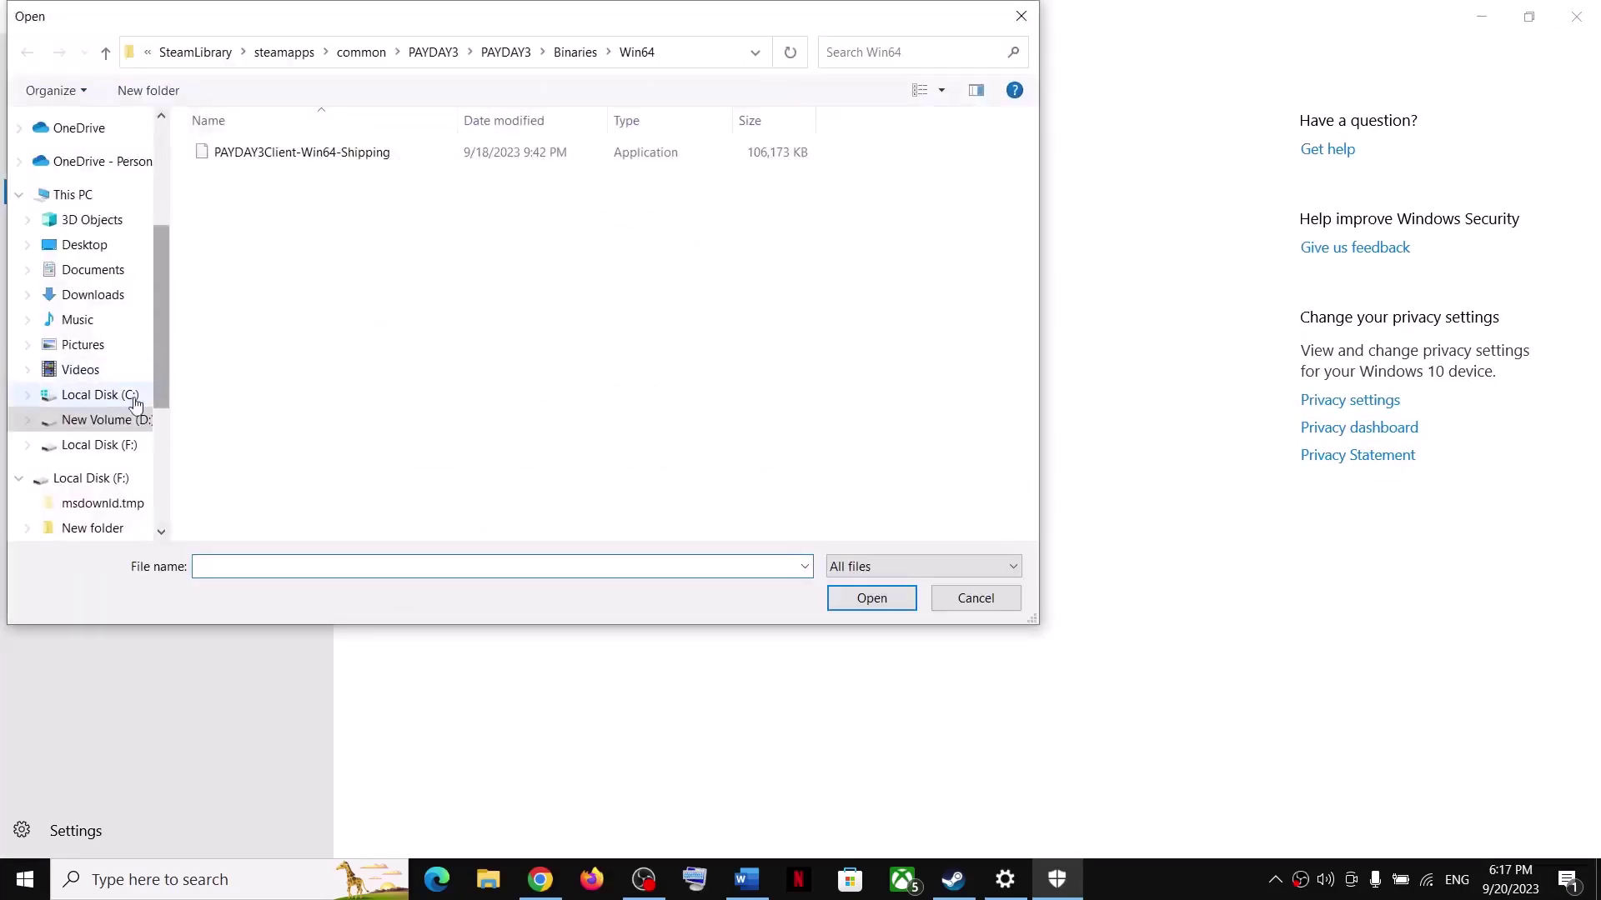
{"action": "left_click", "coordinate": [116, 446]}
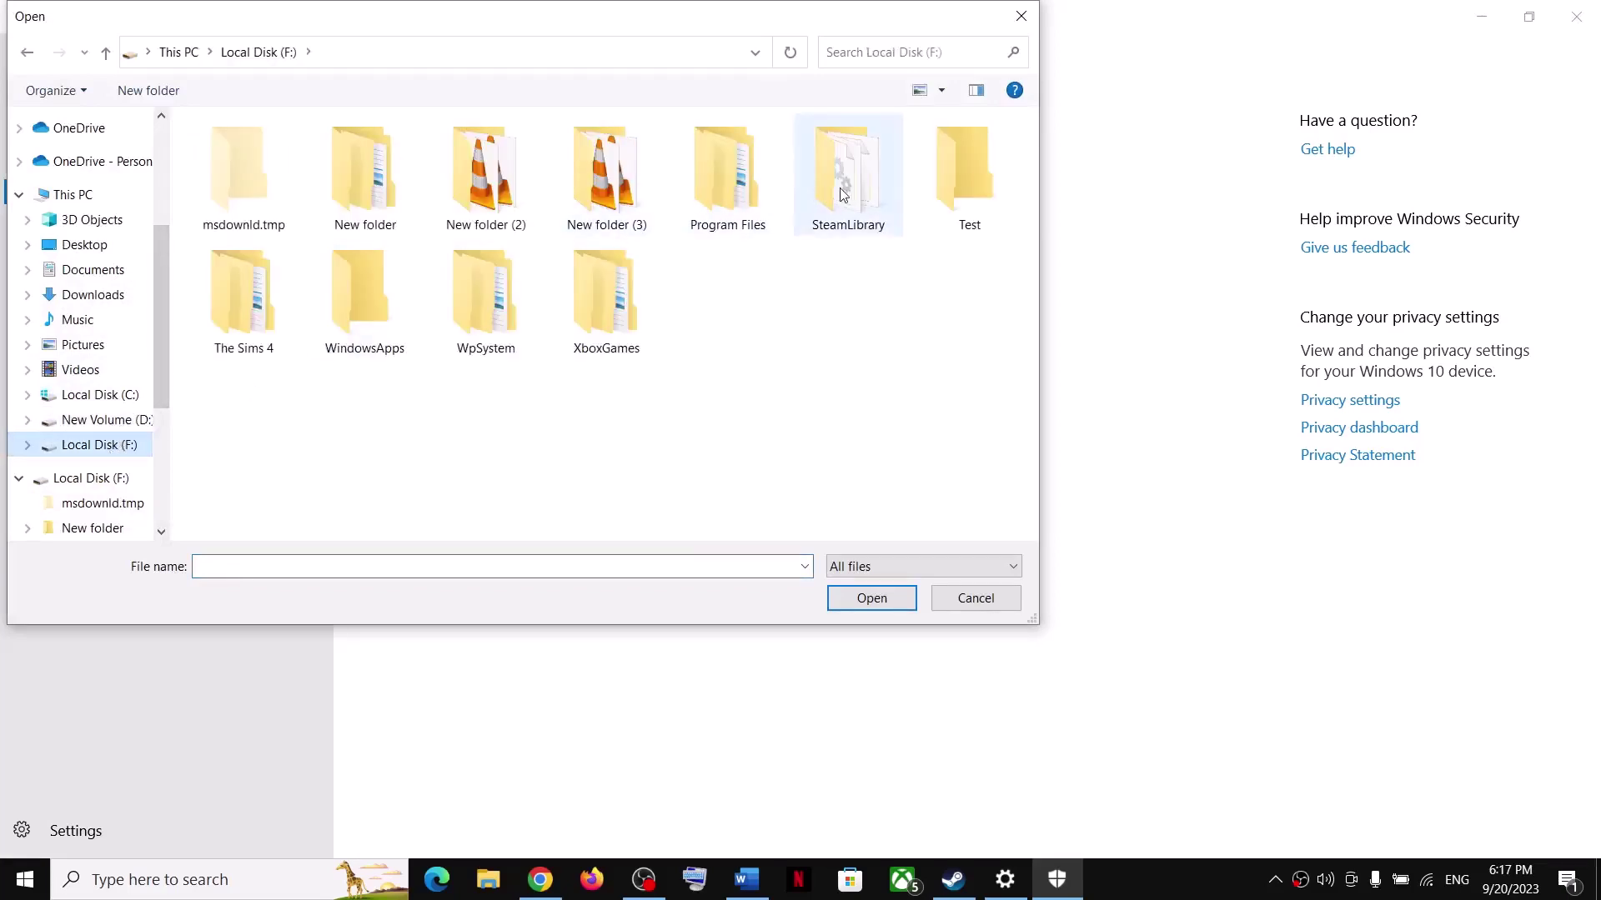
{"action": "double_click", "coordinate": [831, 194]}
{"action": "double_click", "coordinate": [217, 157]}
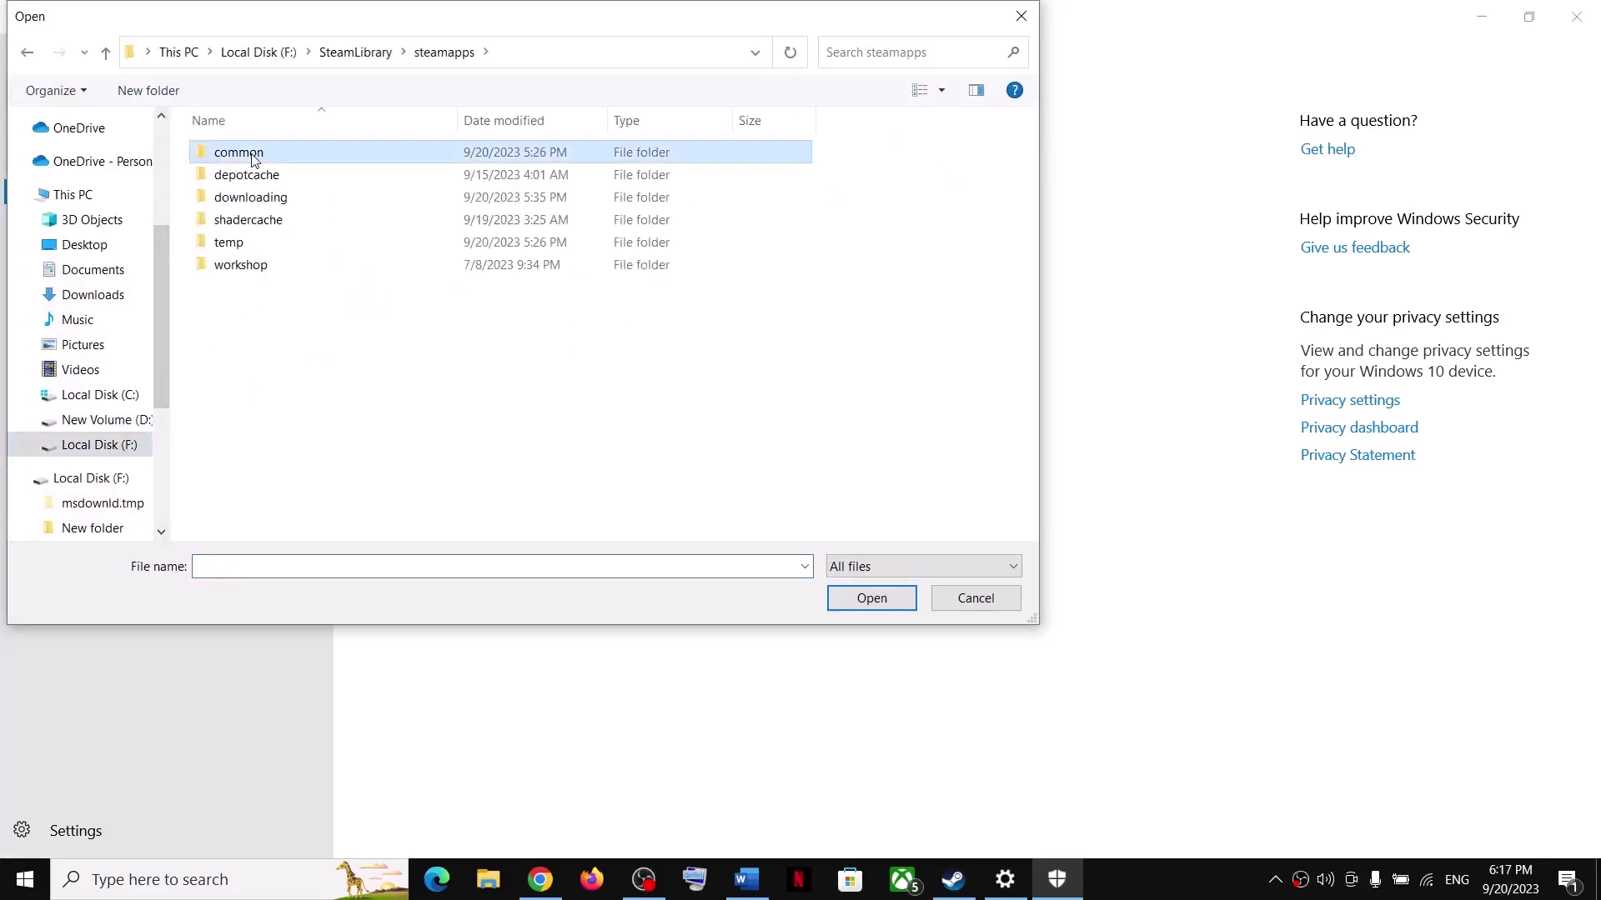
{"action": "double_click", "coordinate": [219, 155]}
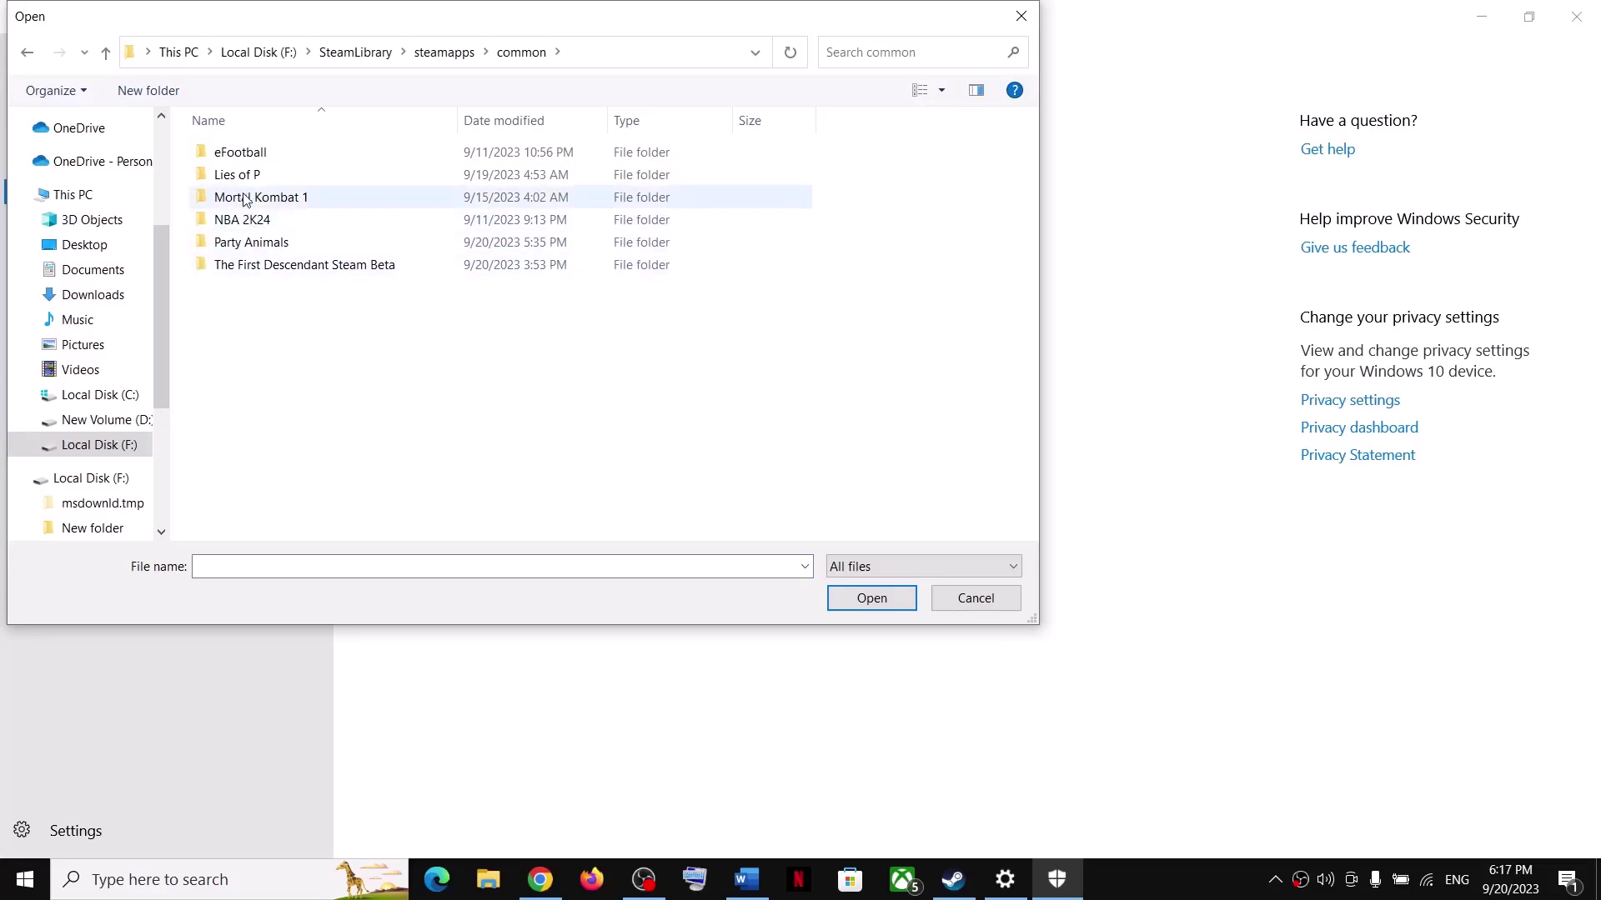
{"action": "double_click", "coordinate": [255, 265]}
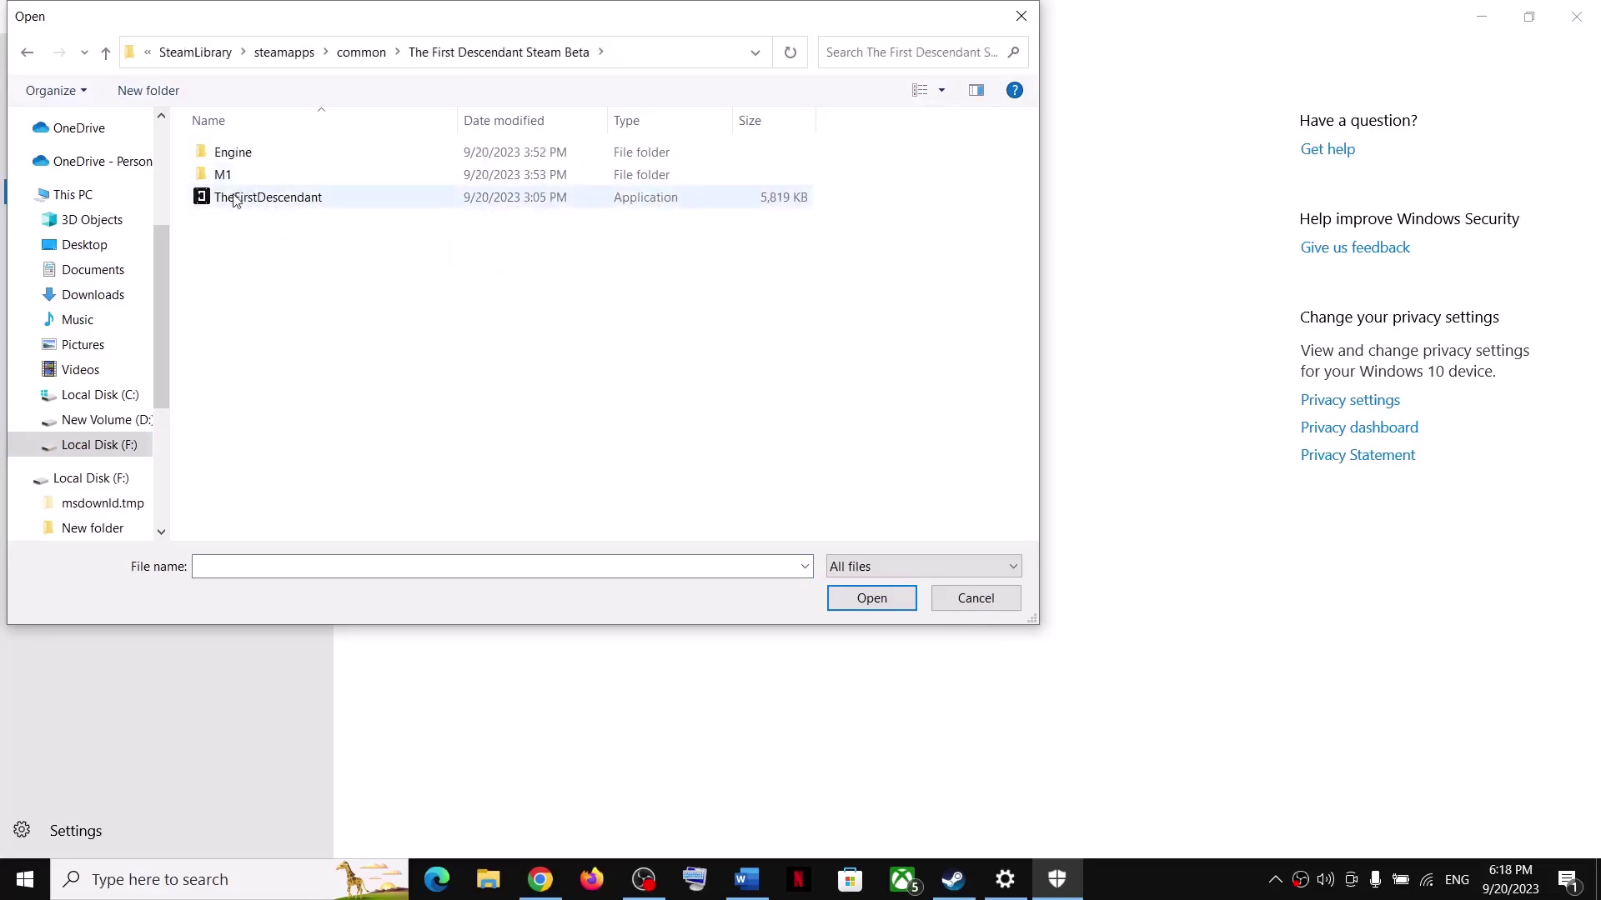
{"action": "left_click", "coordinate": [269, 200]}
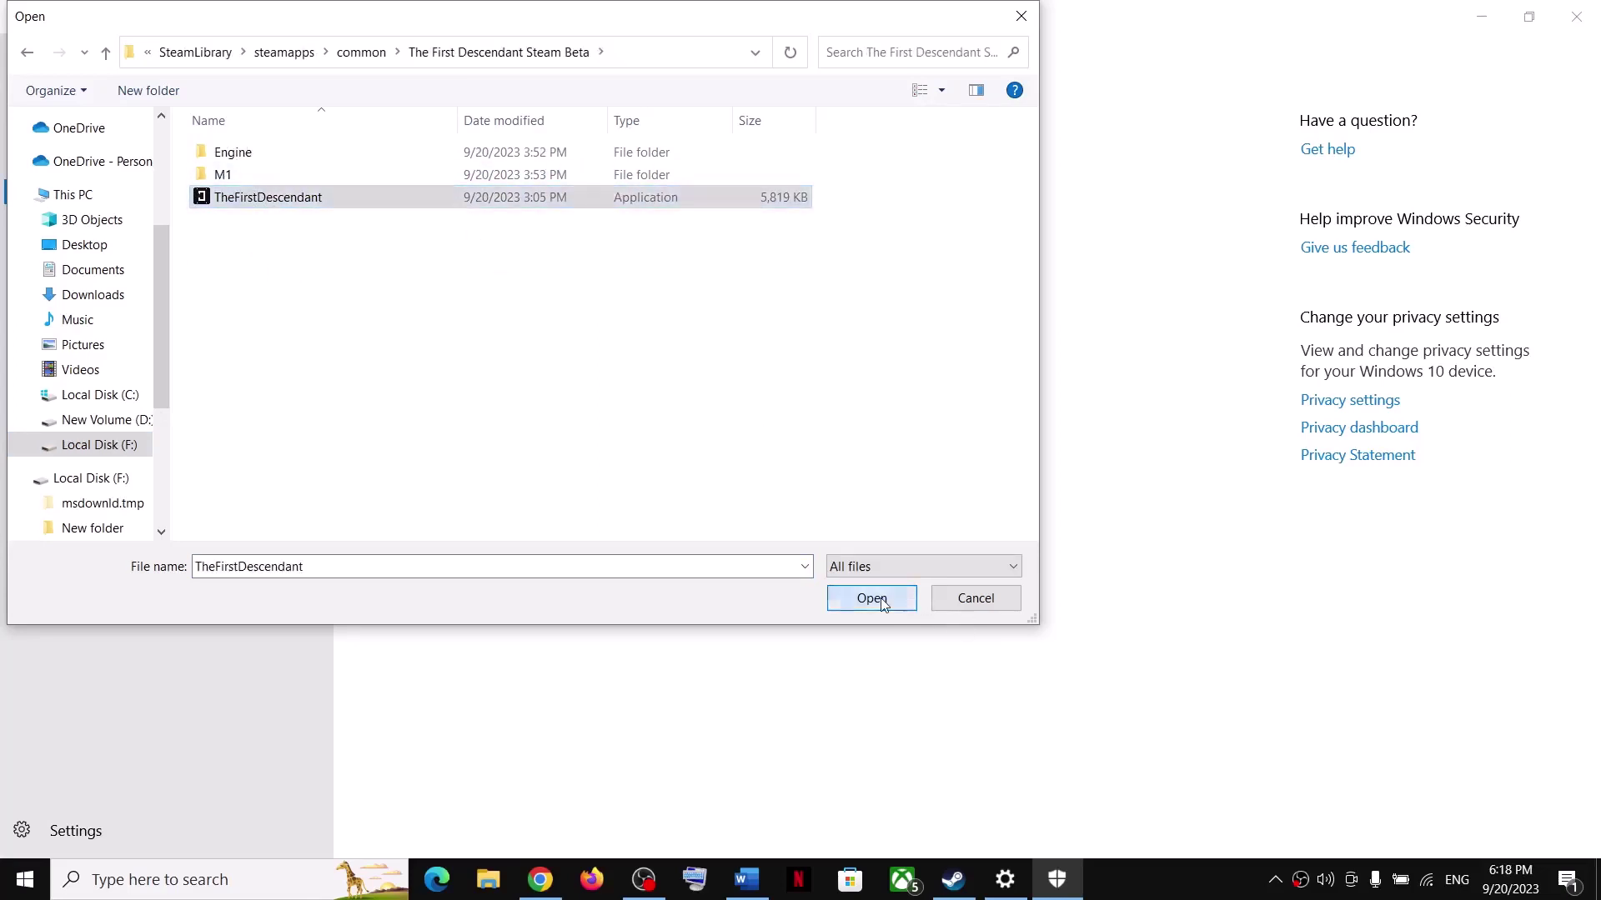
{"action": "left_click", "coordinate": [871, 598]}
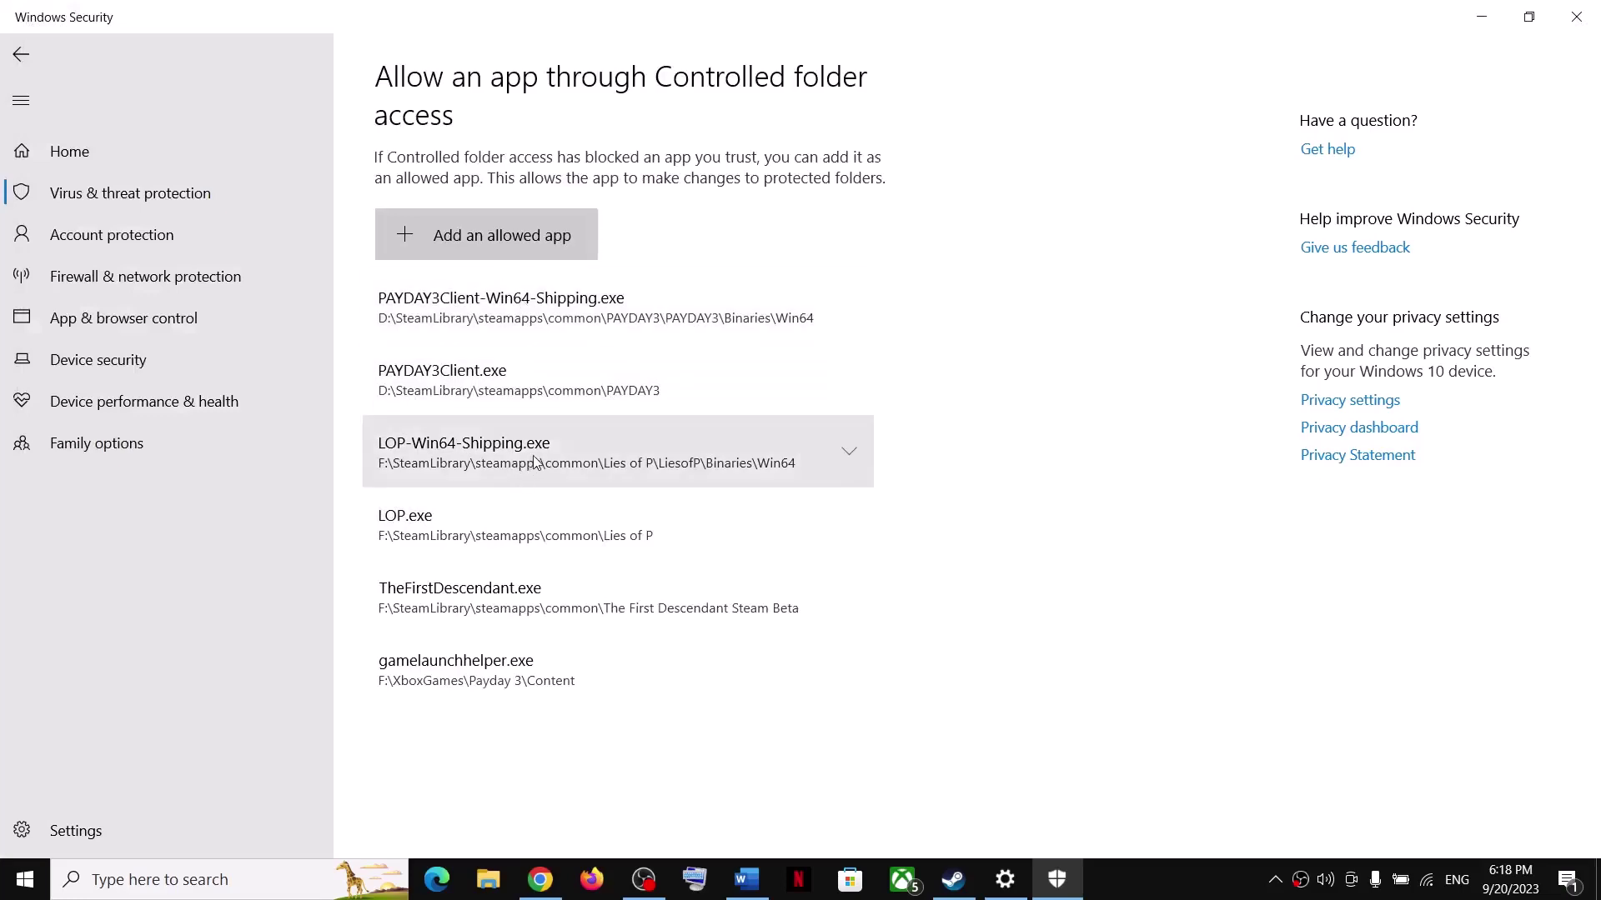
Step: Add M1-Win64-Shipping from the game's M1\Binaries\Win64 folder as another allowed app
{"action": "left_click", "coordinate": [515, 247]}
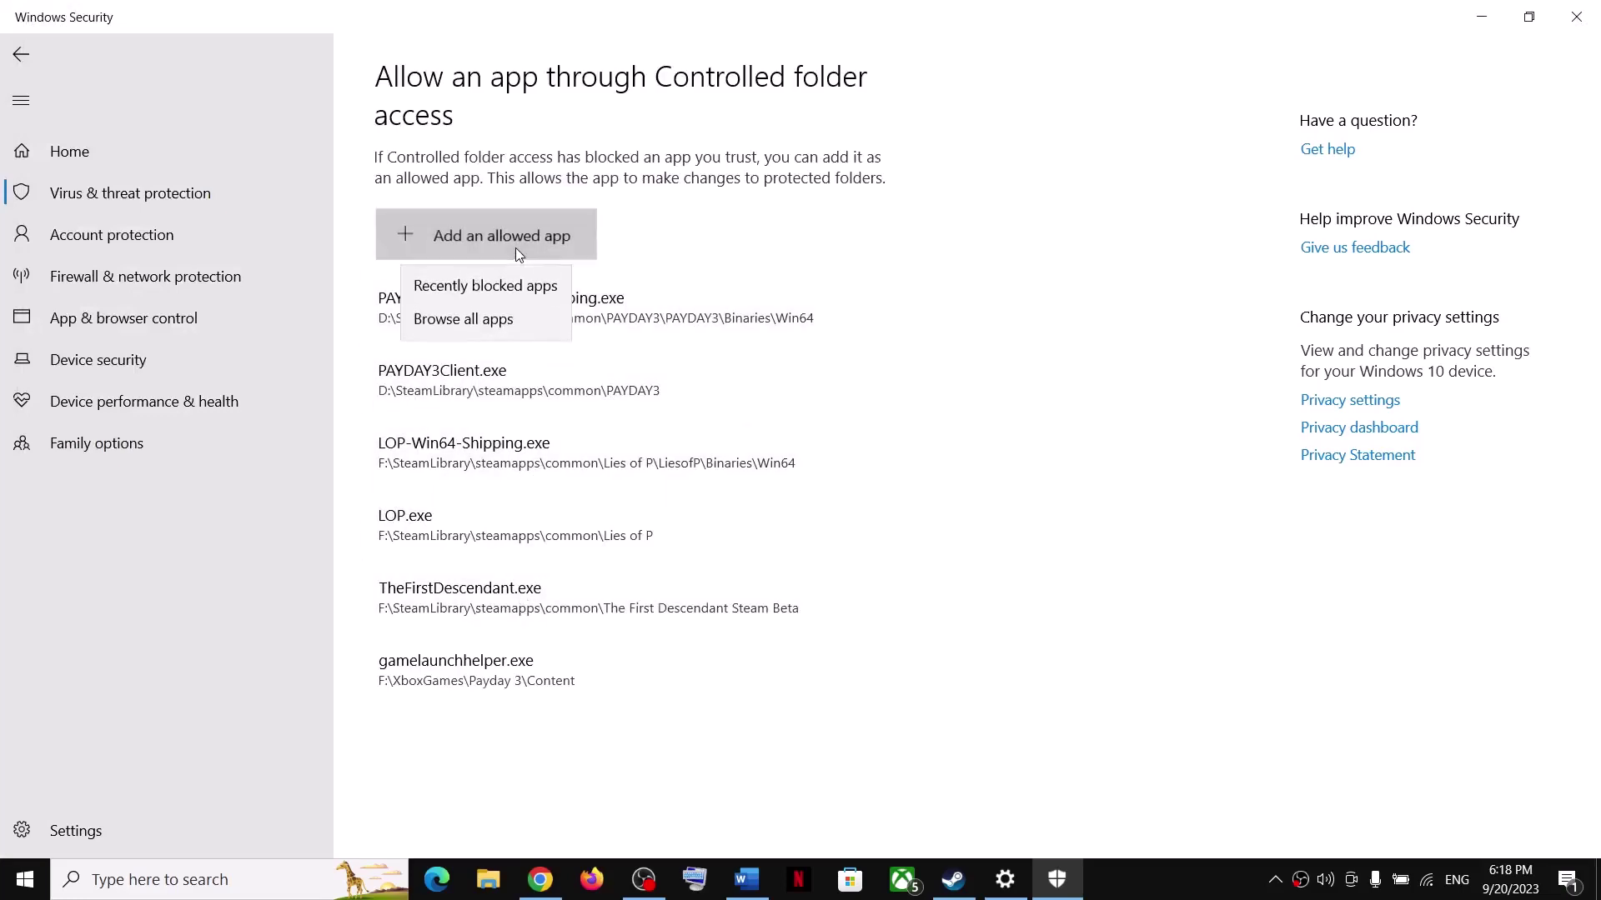
{"action": "left_click", "coordinate": [500, 322]}
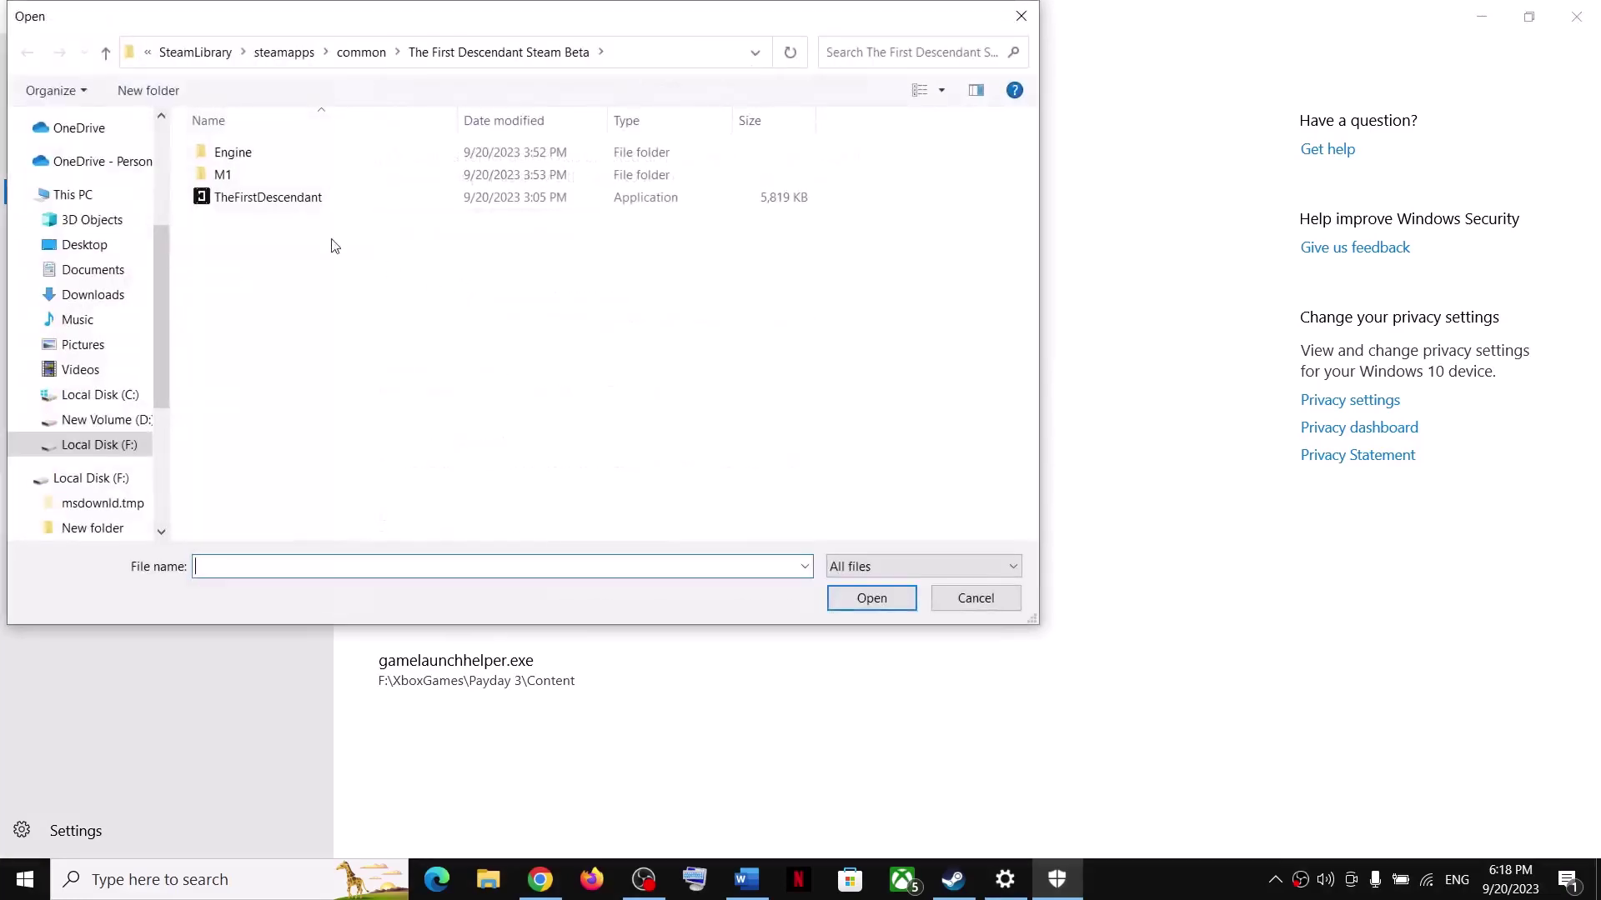
{"action": "double_click", "coordinate": [242, 175]}
{"action": "double_click", "coordinate": [242, 153]}
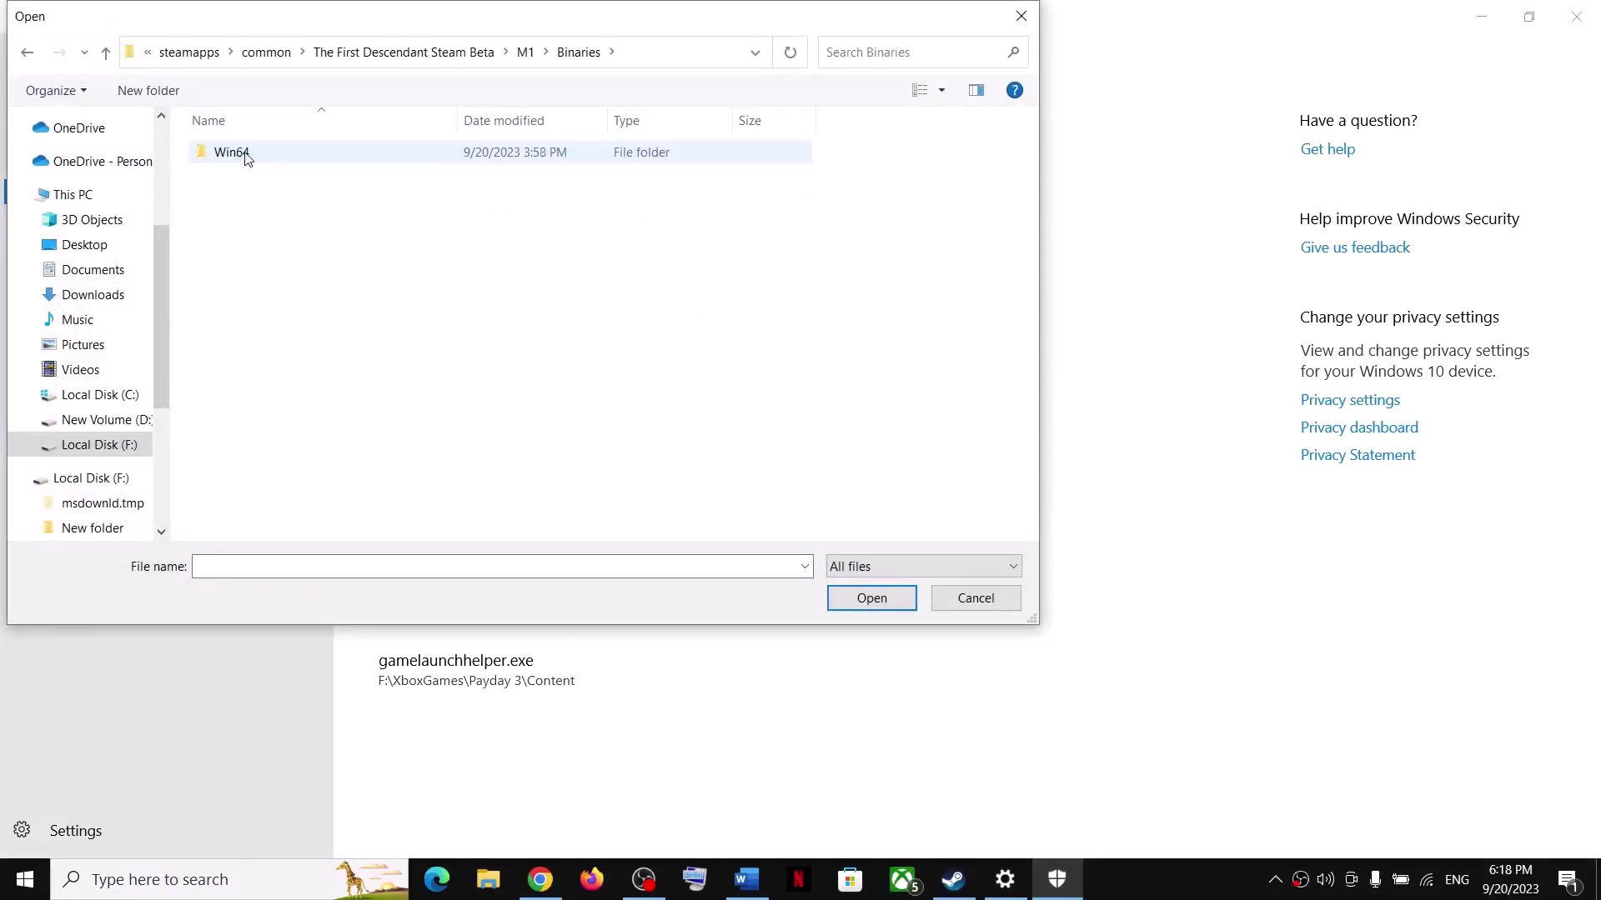
{"action": "double_click", "coordinate": [242, 153]}
{"action": "left_click", "coordinate": [285, 200]}
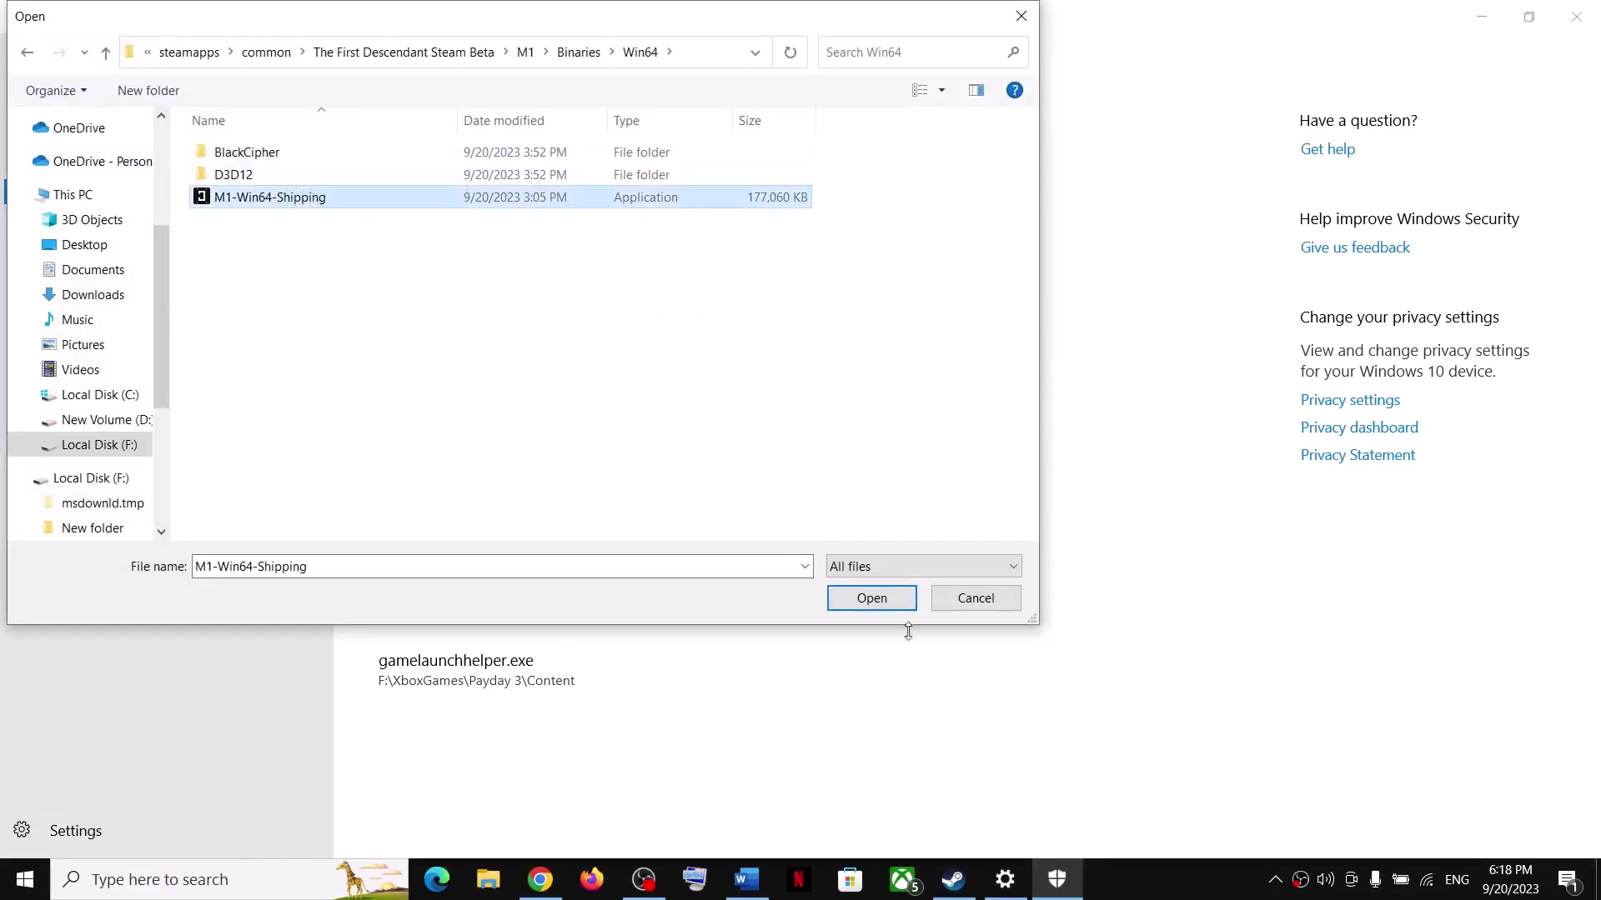
{"action": "left_click", "coordinate": [886, 604]}
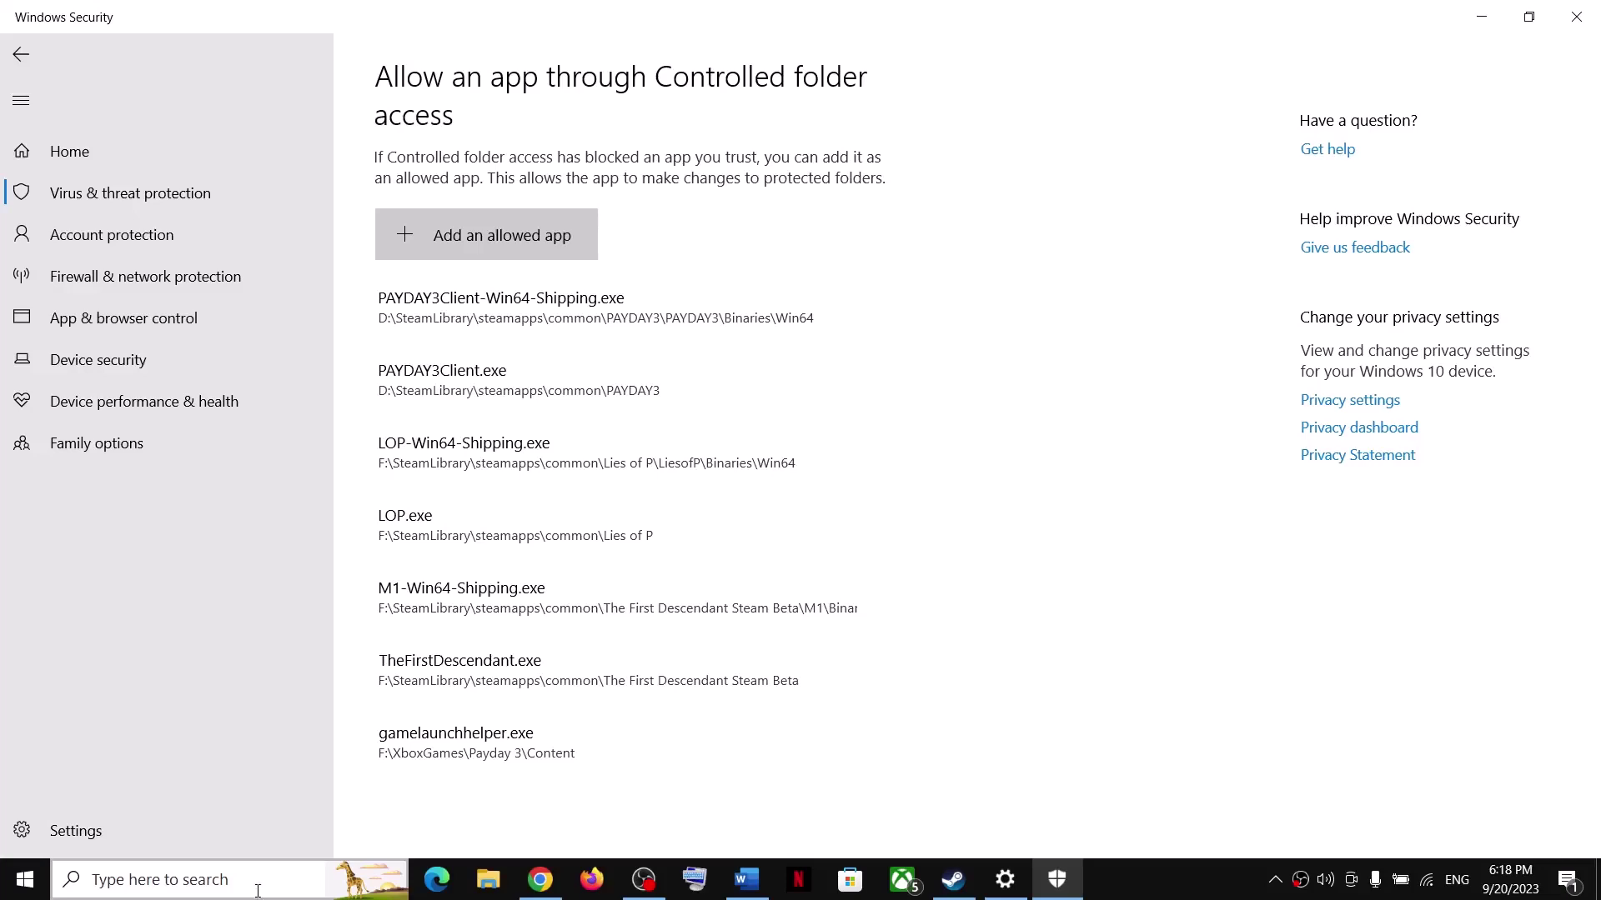
Step: Open the Windows Defender Firewall list of allowed apps through Control Panel's System and Security category
{"action": "type", "text": "o"}
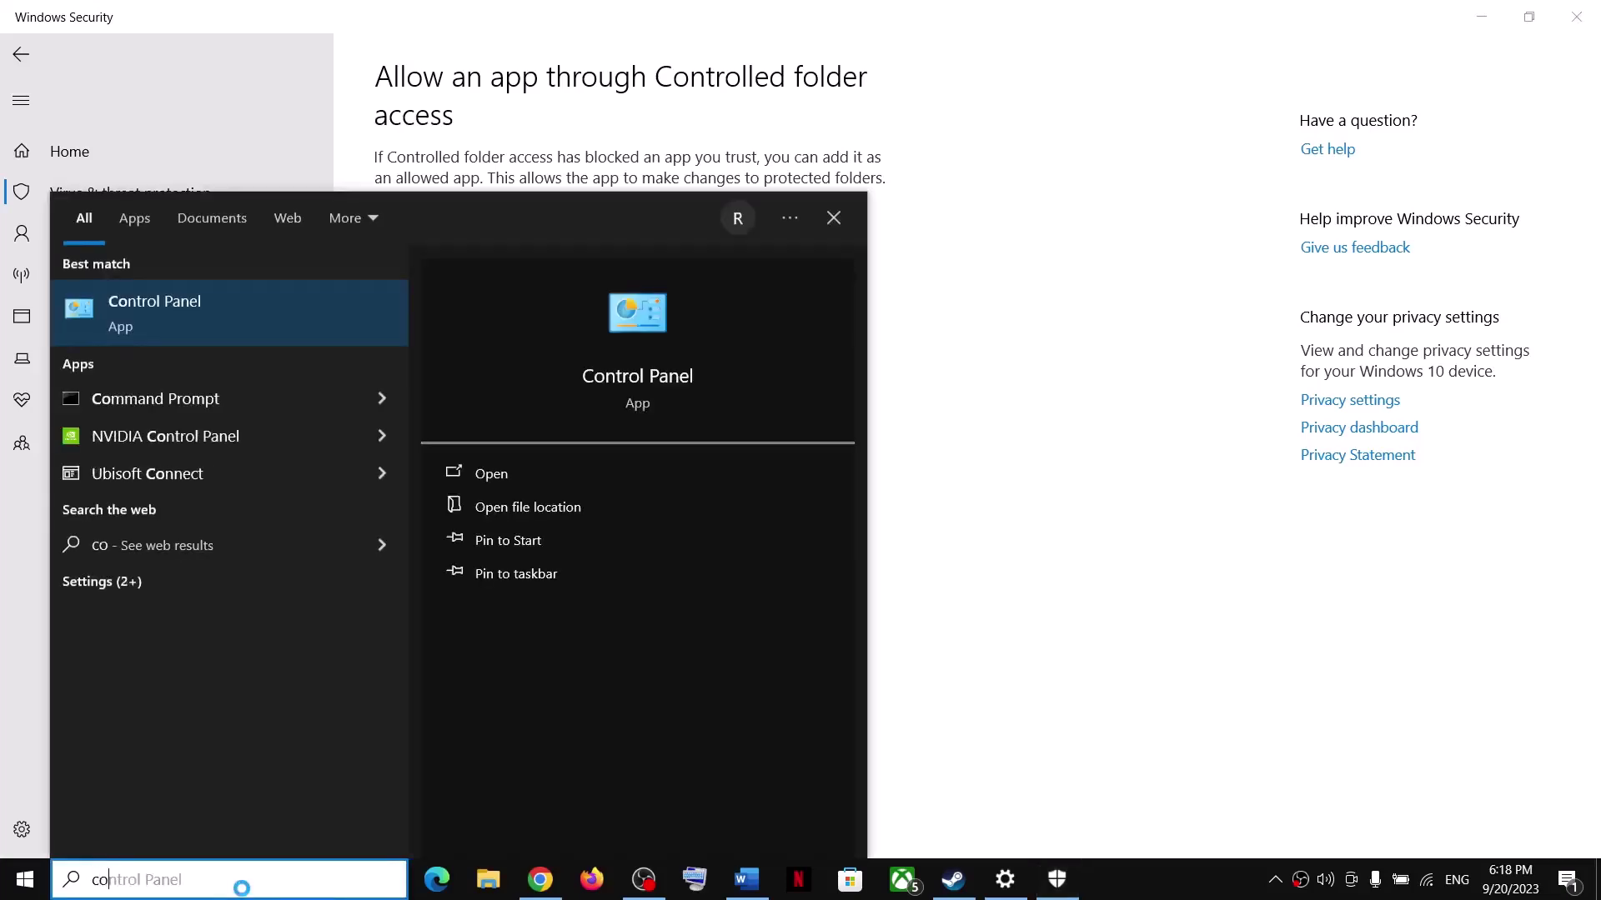
{"action": "type", "text": "ntrol"}
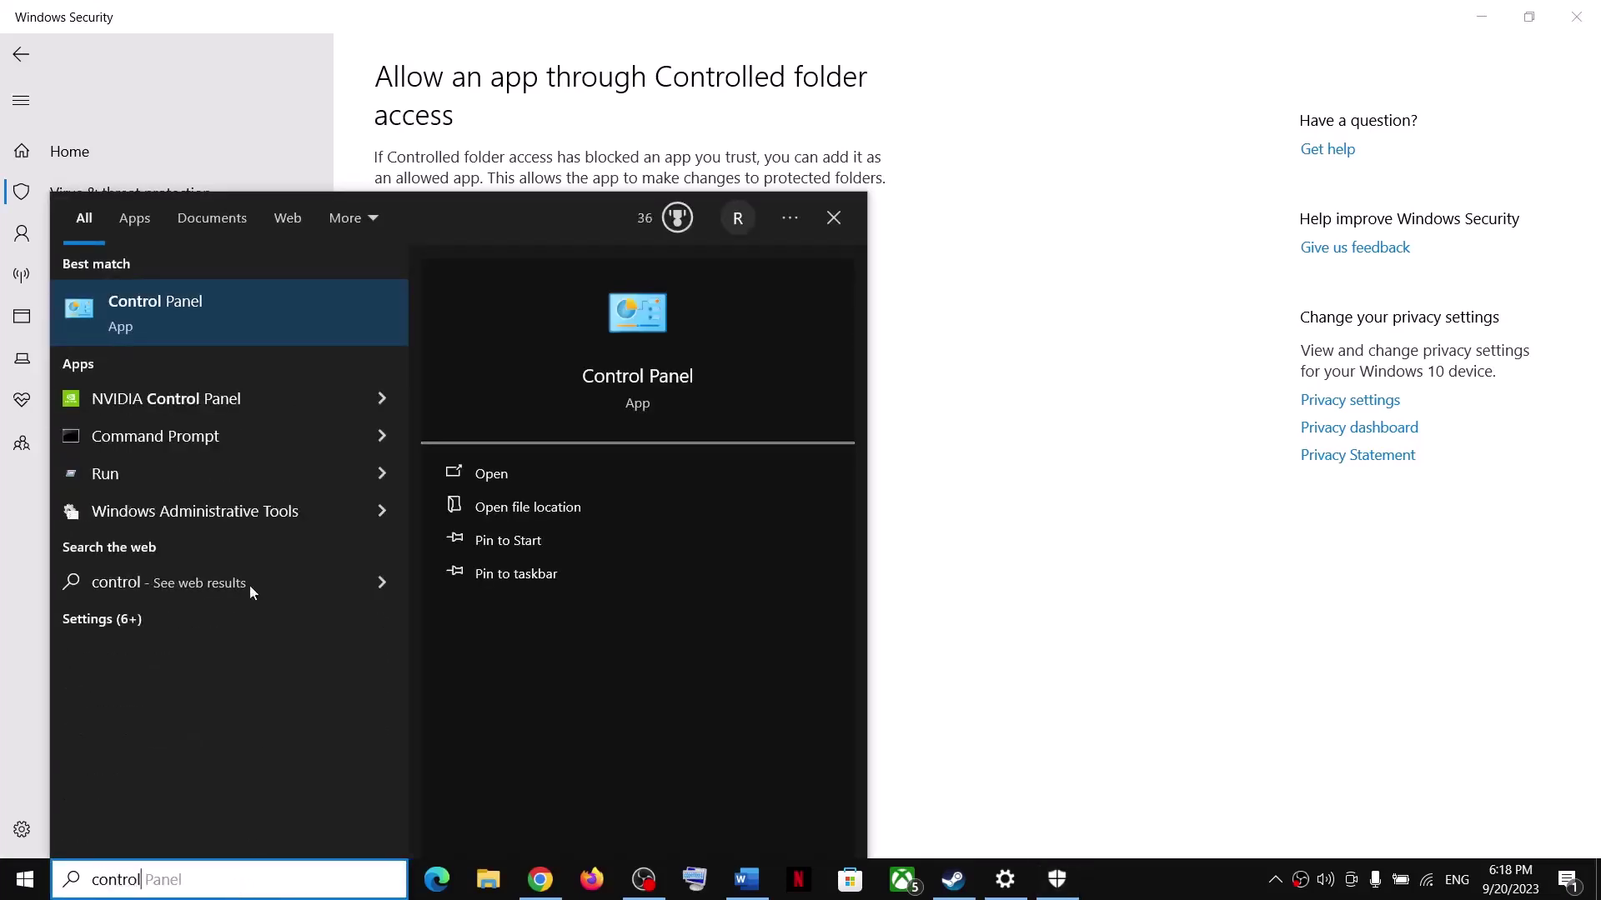
{"action": "left_click", "coordinate": [190, 334]}
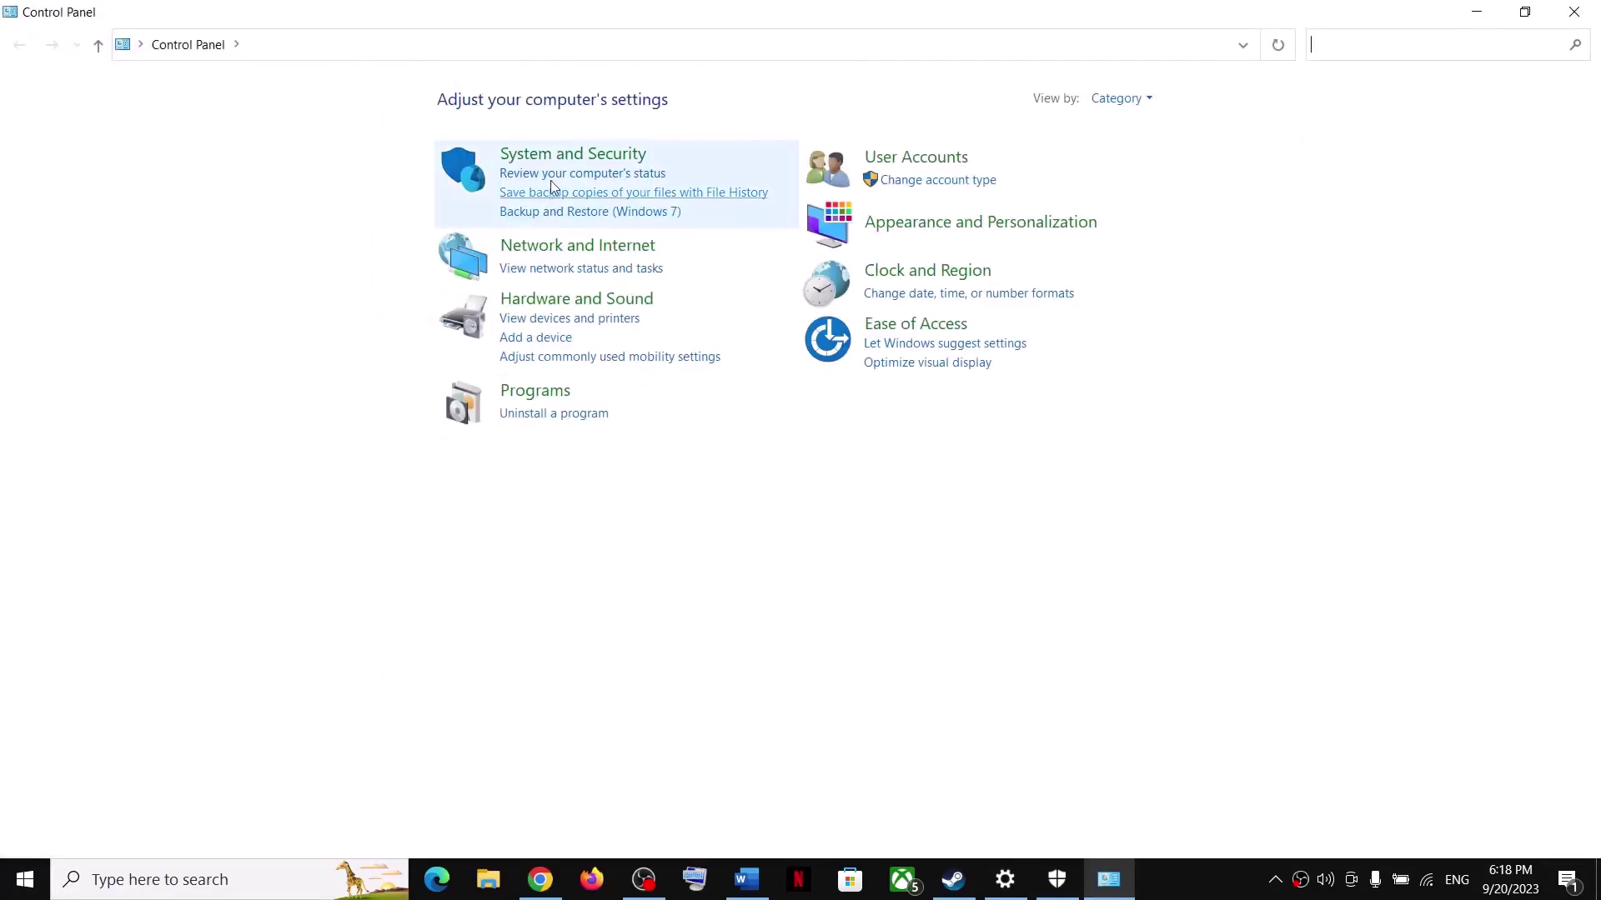
{"action": "left_click", "coordinate": [589, 159]}
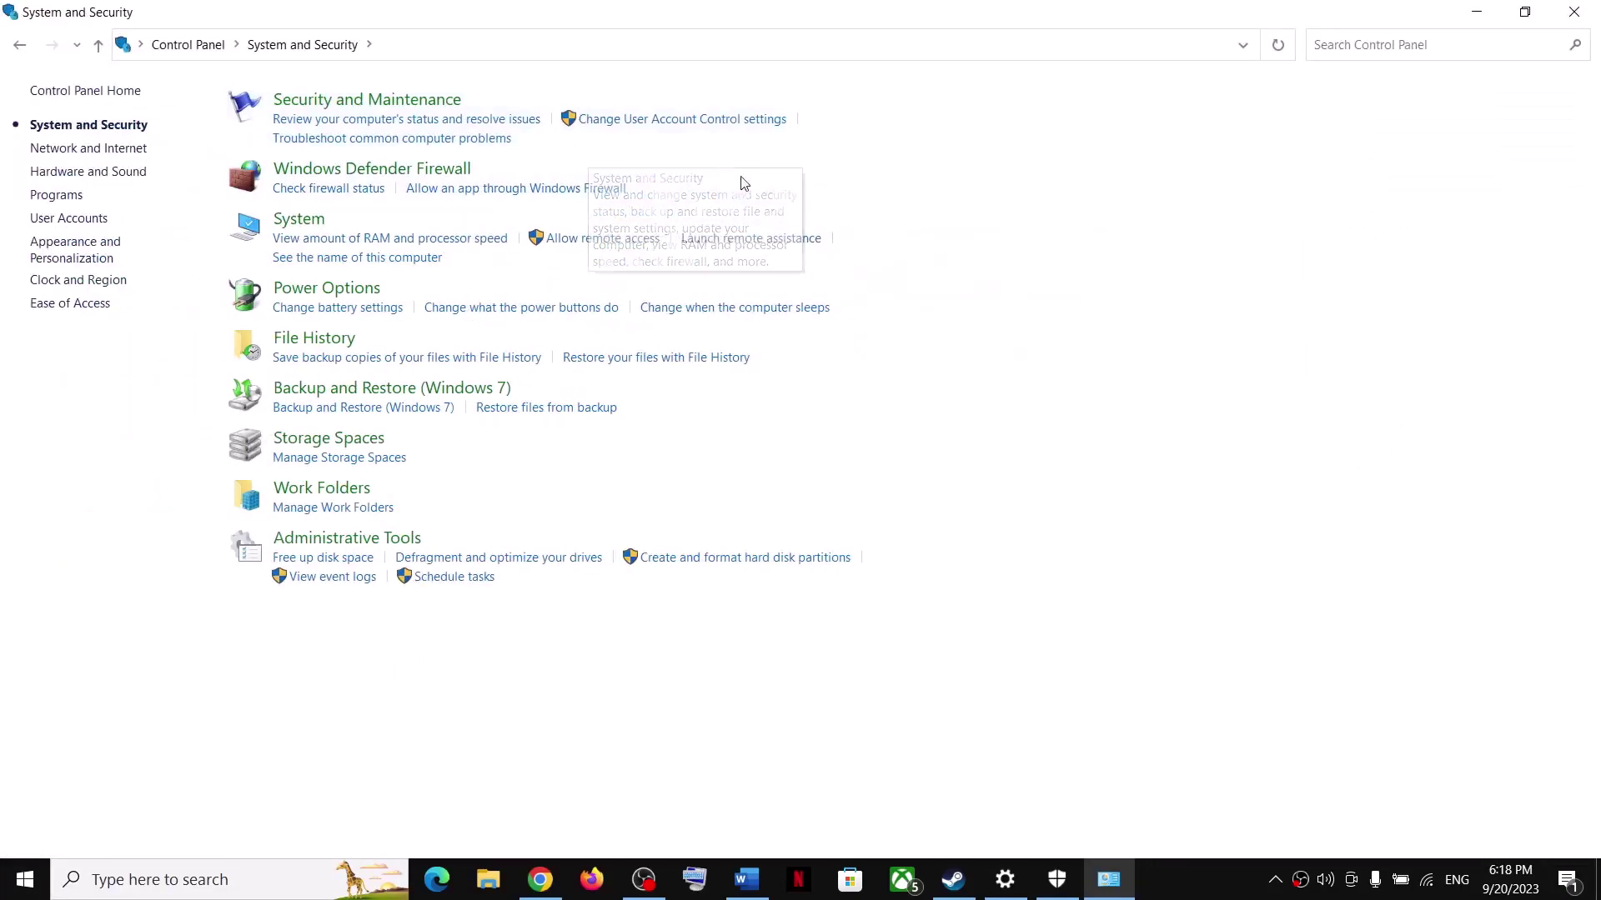
{"action": "left_click", "coordinate": [359, 177]}
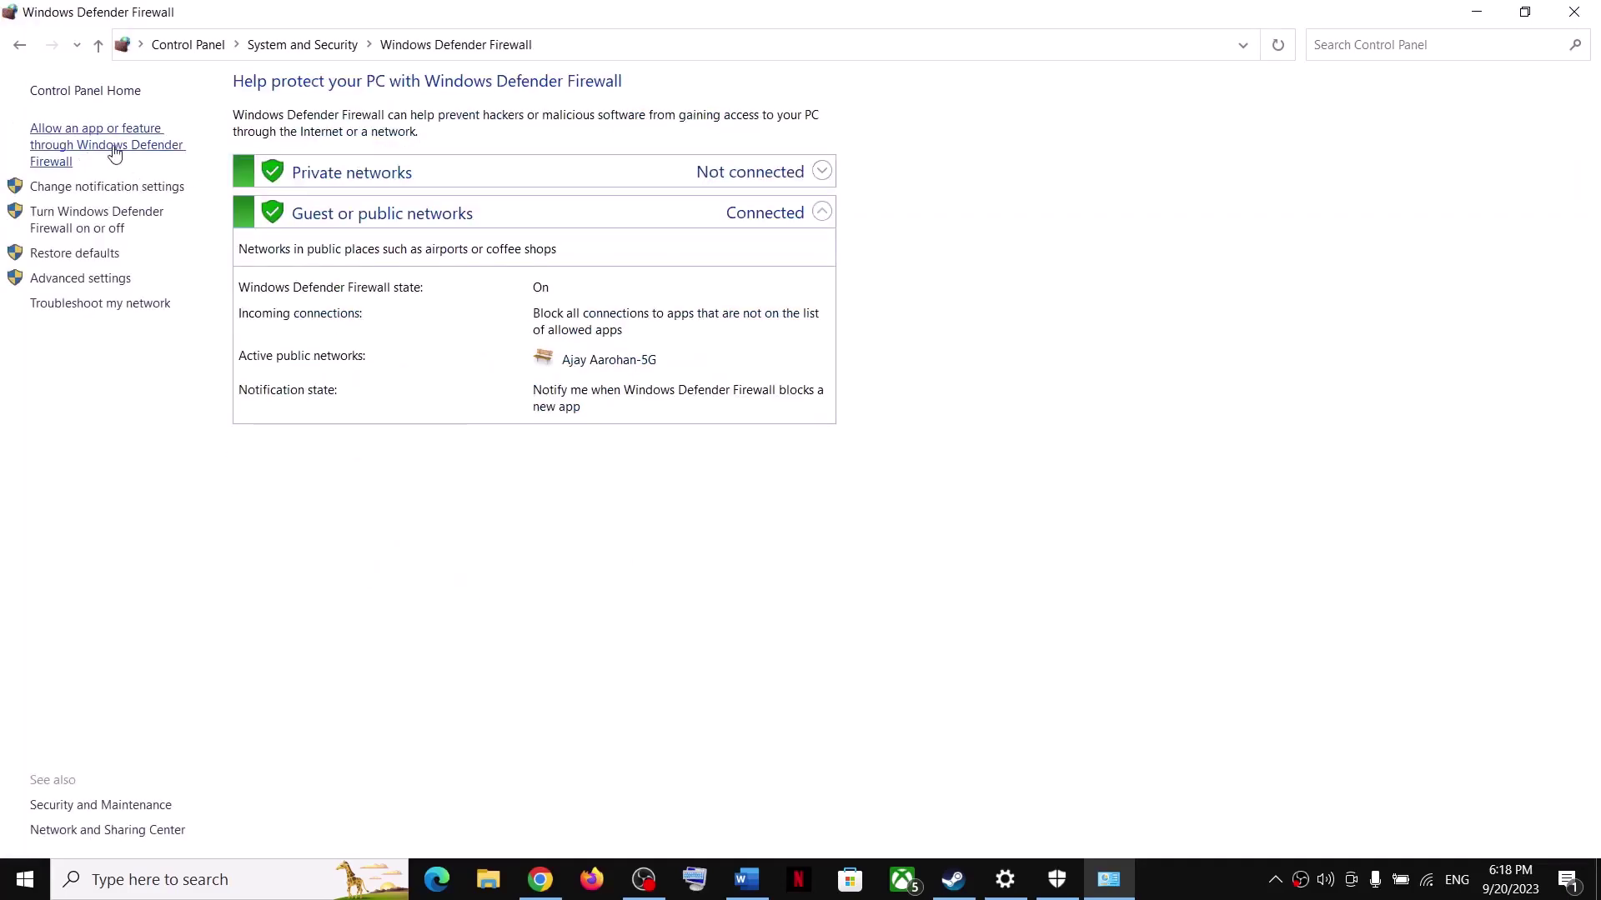
{"action": "left_click", "coordinate": [114, 153]}
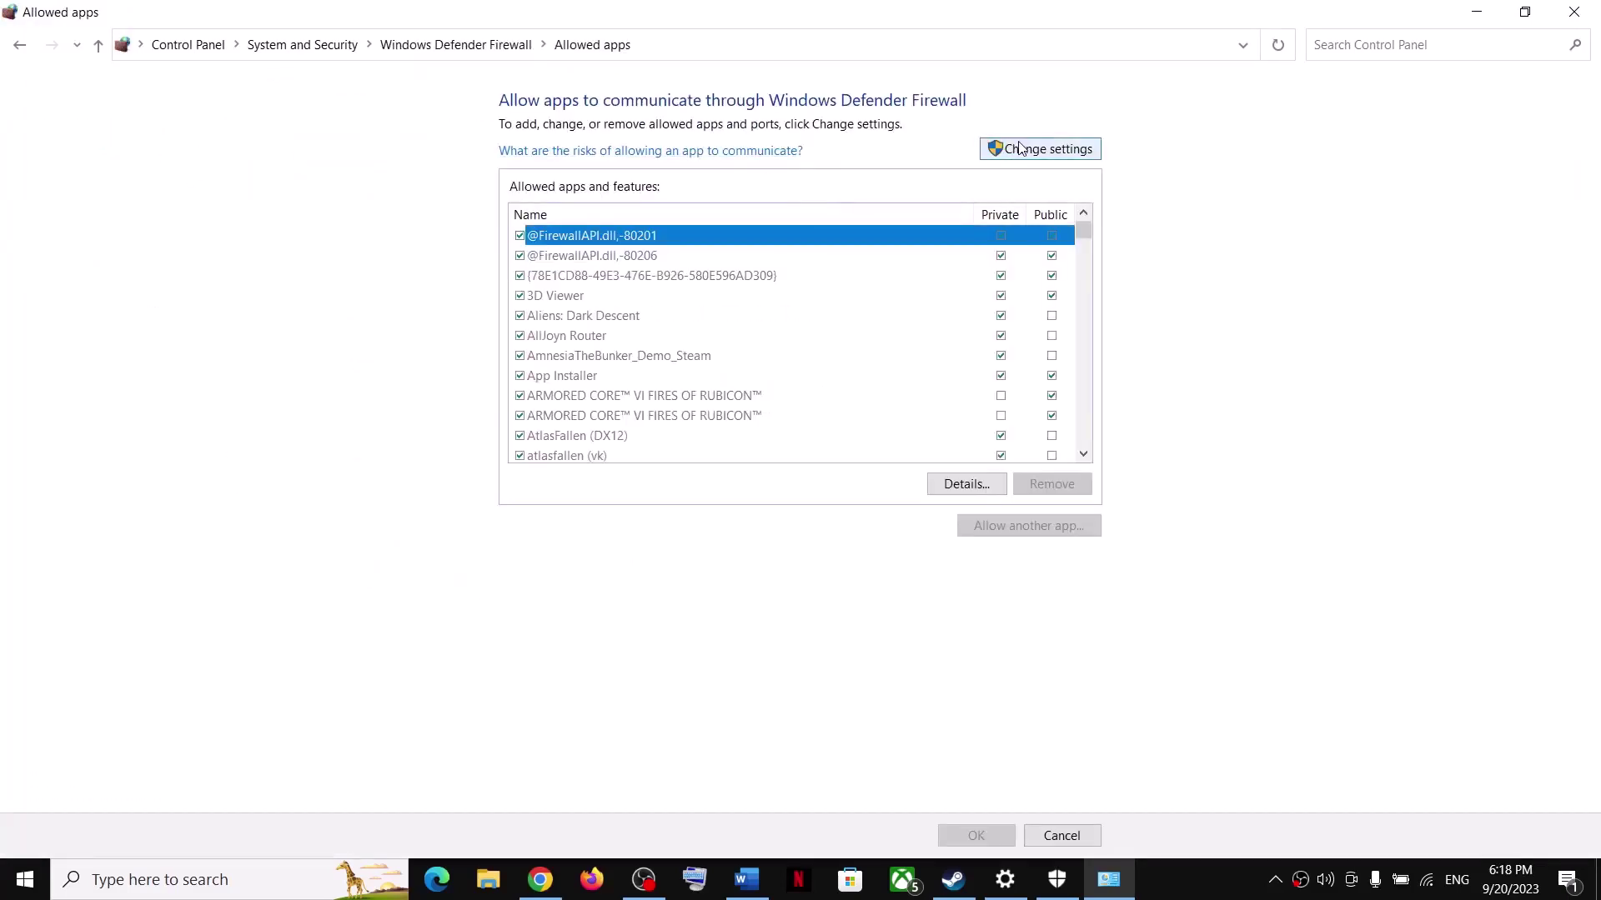
Step: Try to add TheFirstDescendant from F:\SteamLibrary\steamapps\common\The First Descendant Steam Beta to the firewall's allowed apps
{"action": "left_click", "coordinate": [1019, 148]}
{"action": "left_click", "coordinate": [1031, 528]}
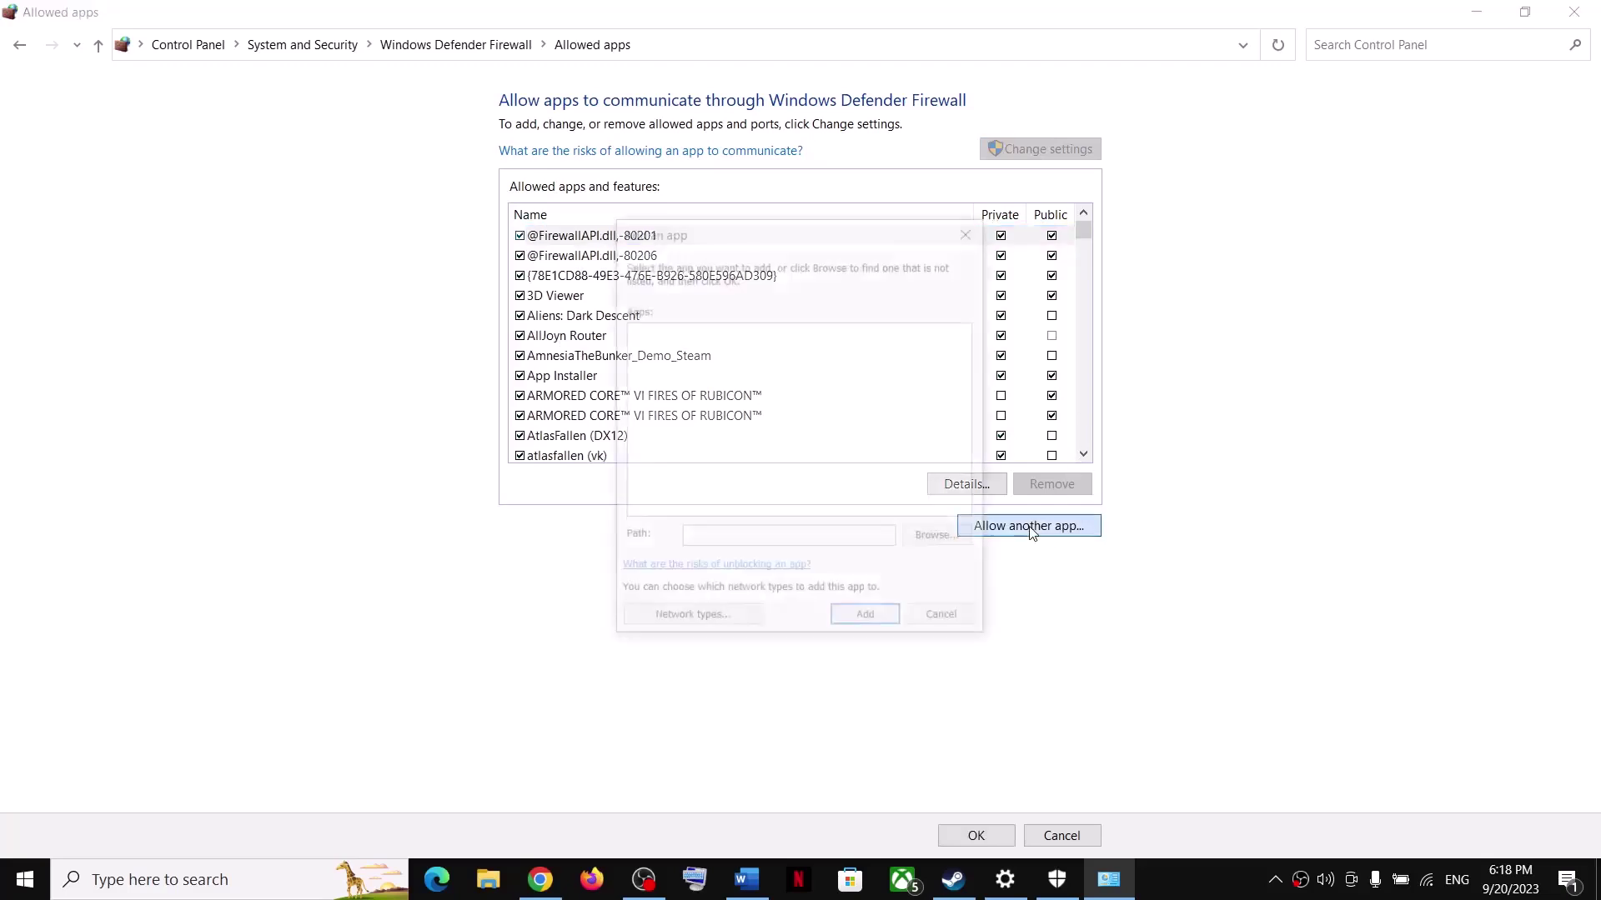
{"action": "left_click", "coordinate": [928, 542]}
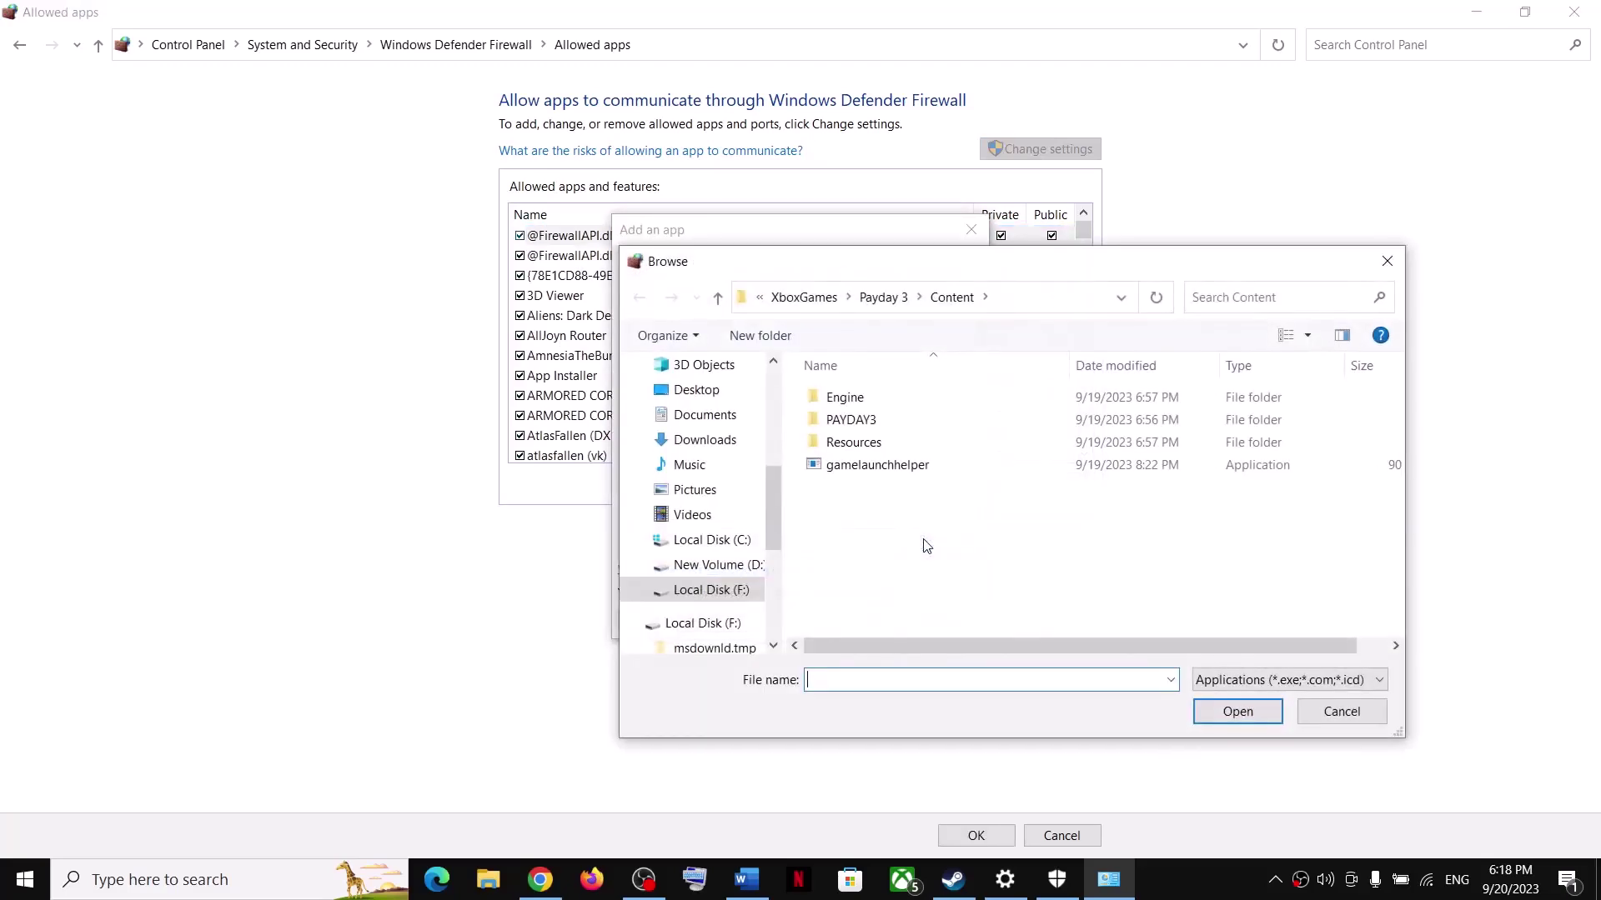
{"action": "left_click", "coordinate": [732, 591]}
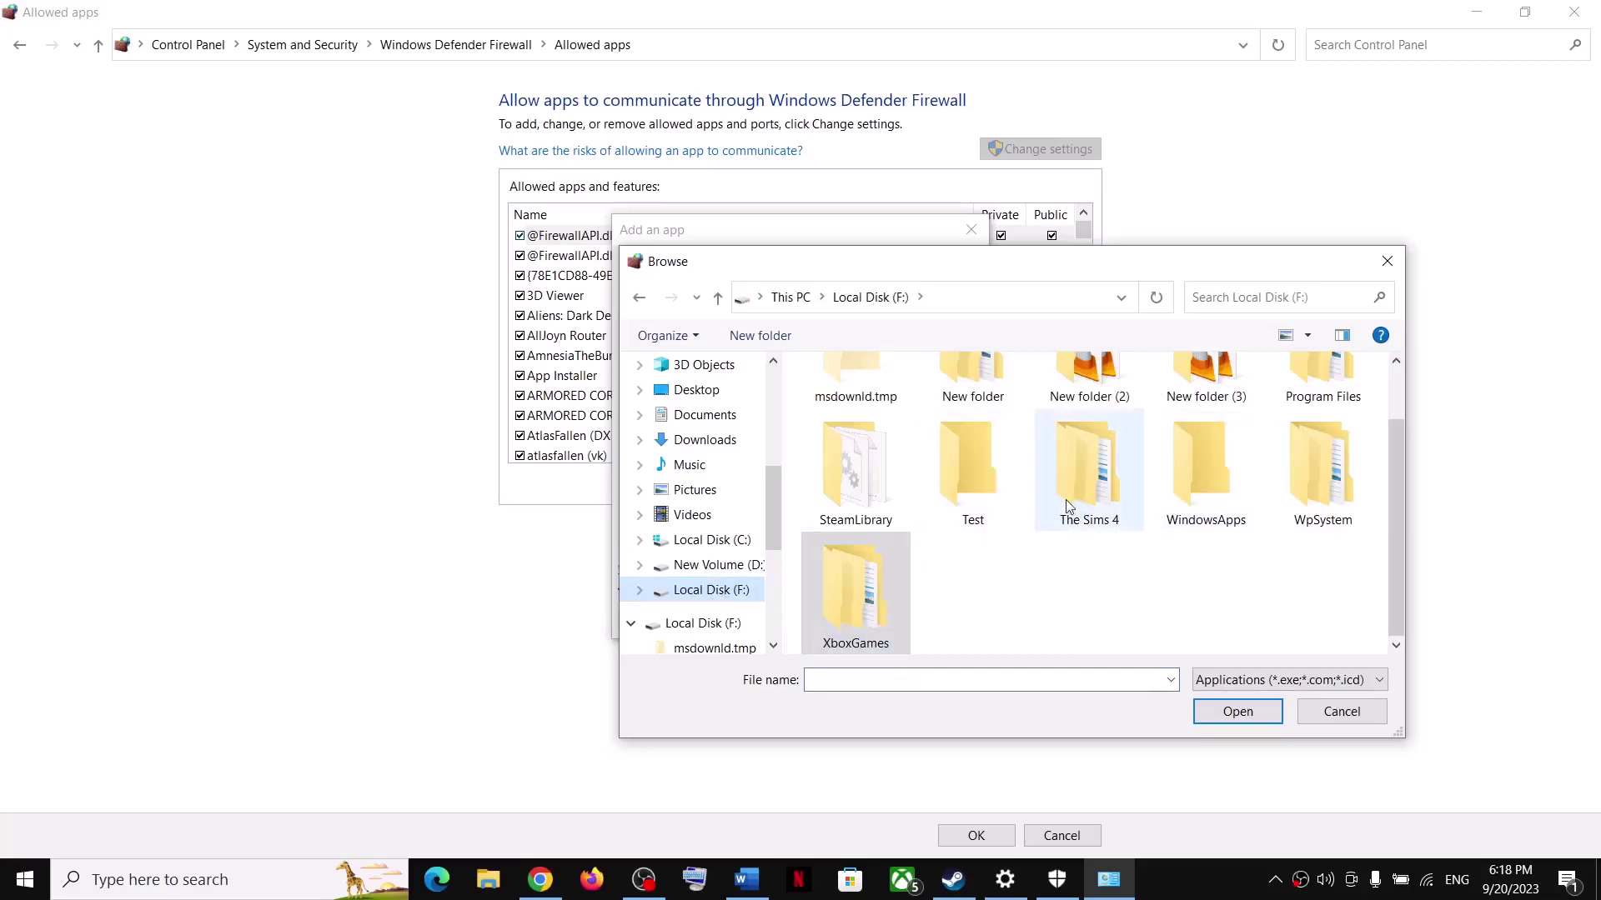
{"action": "double_click", "coordinate": [854, 471]}
{"action": "double_click", "coordinate": [863, 398]}
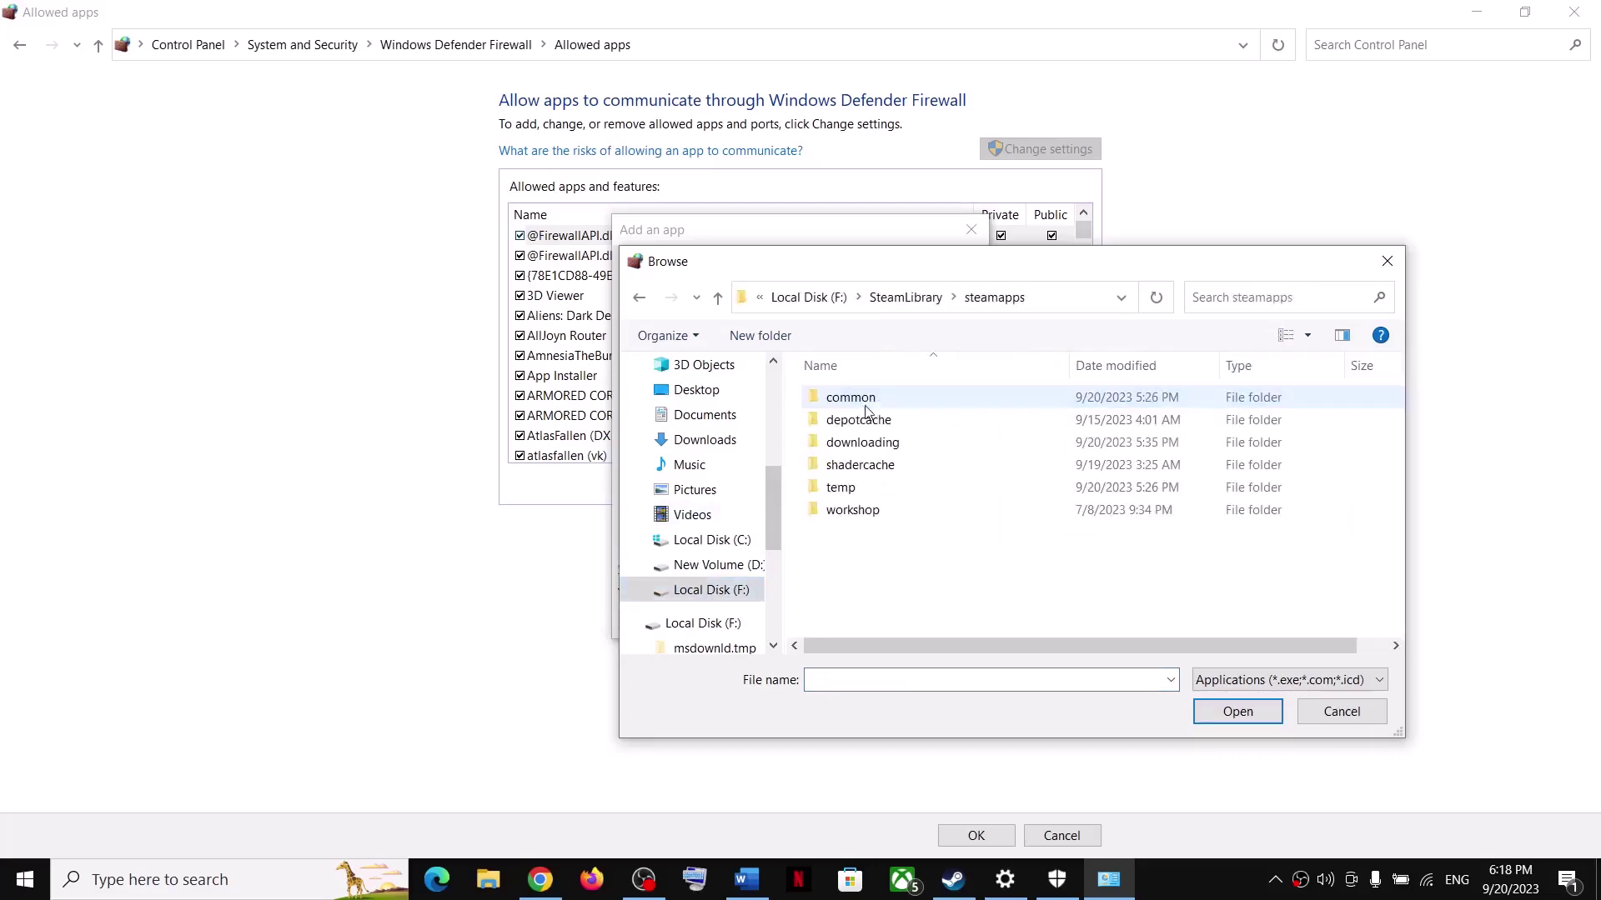
{"action": "double_click", "coordinate": [859, 399]}
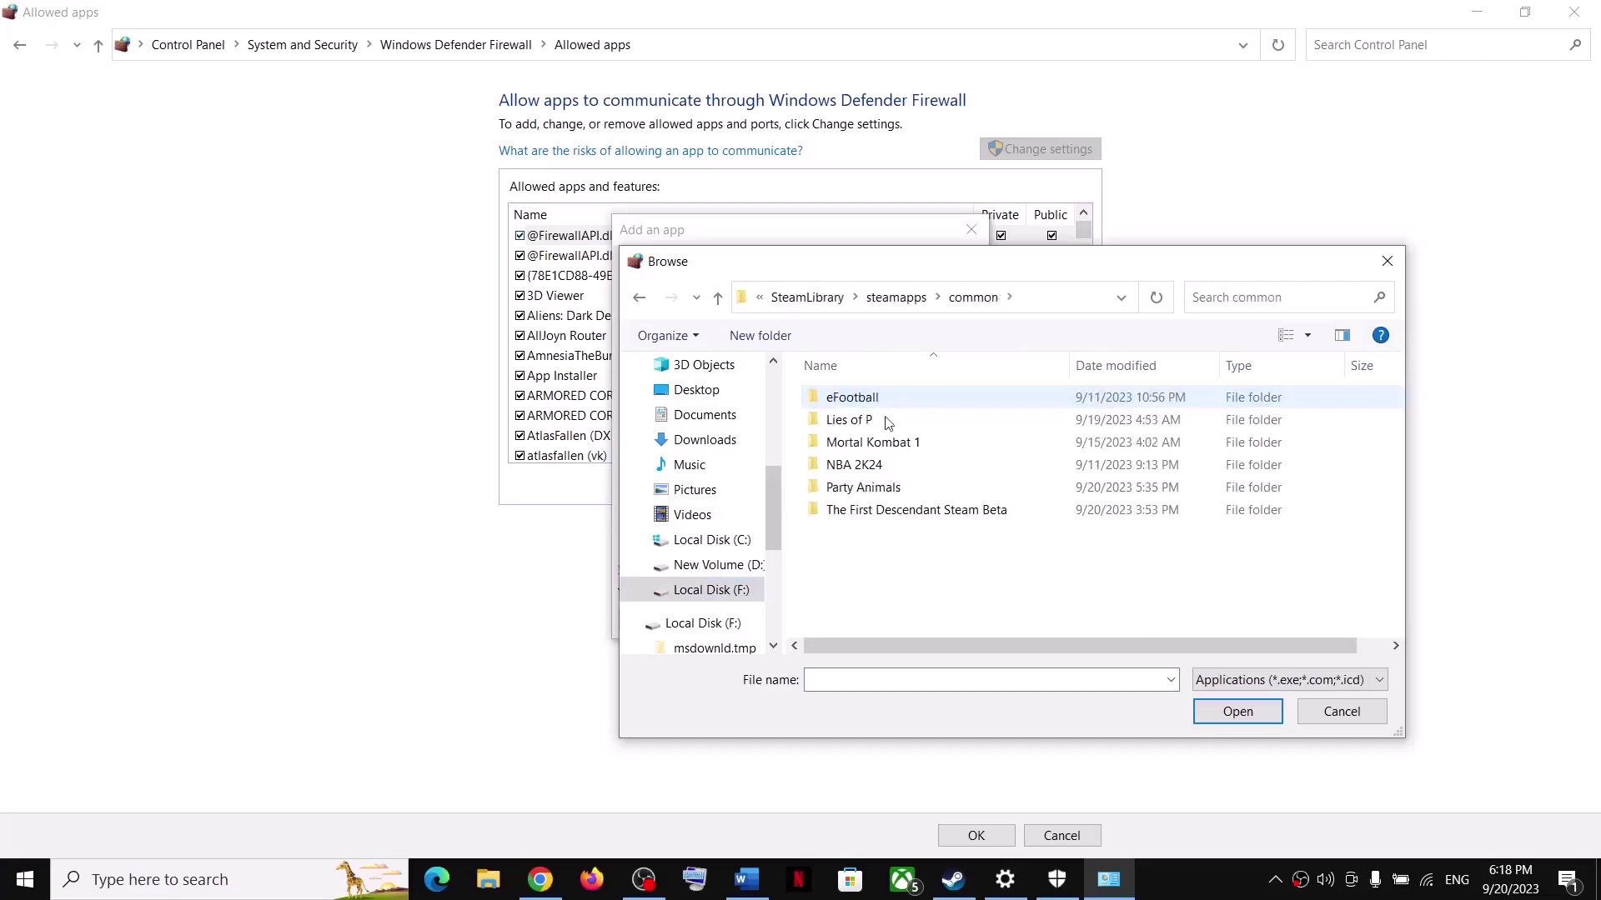
{"action": "double_click", "coordinate": [882, 511]}
{"action": "left_click", "coordinate": [853, 448]}
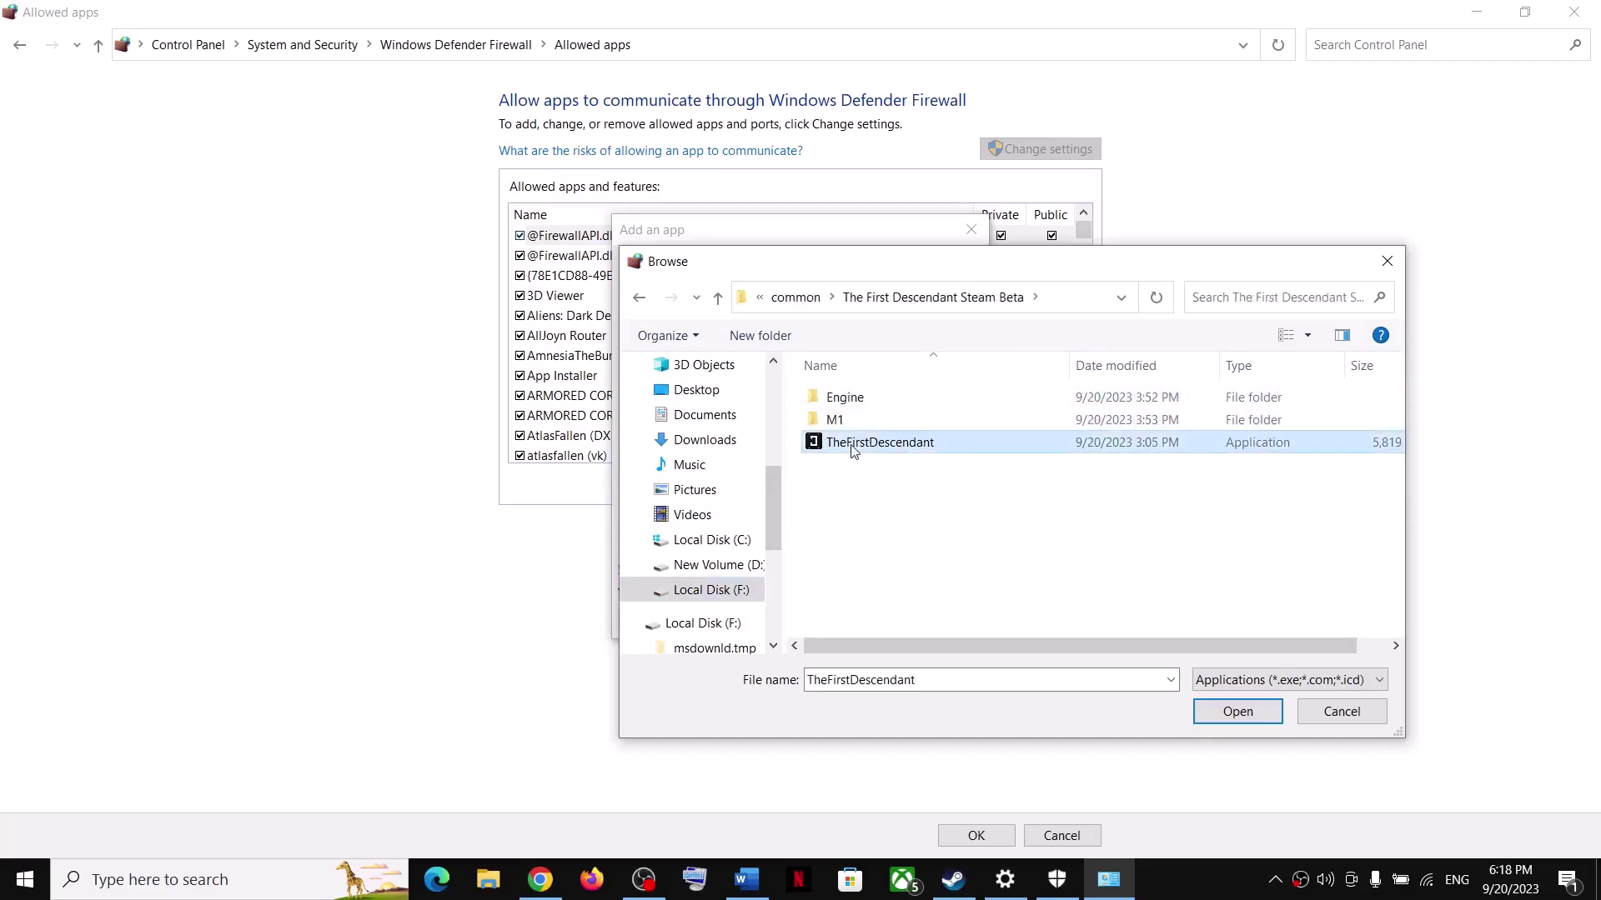
{"action": "left_click", "coordinate": [1240, 713]}
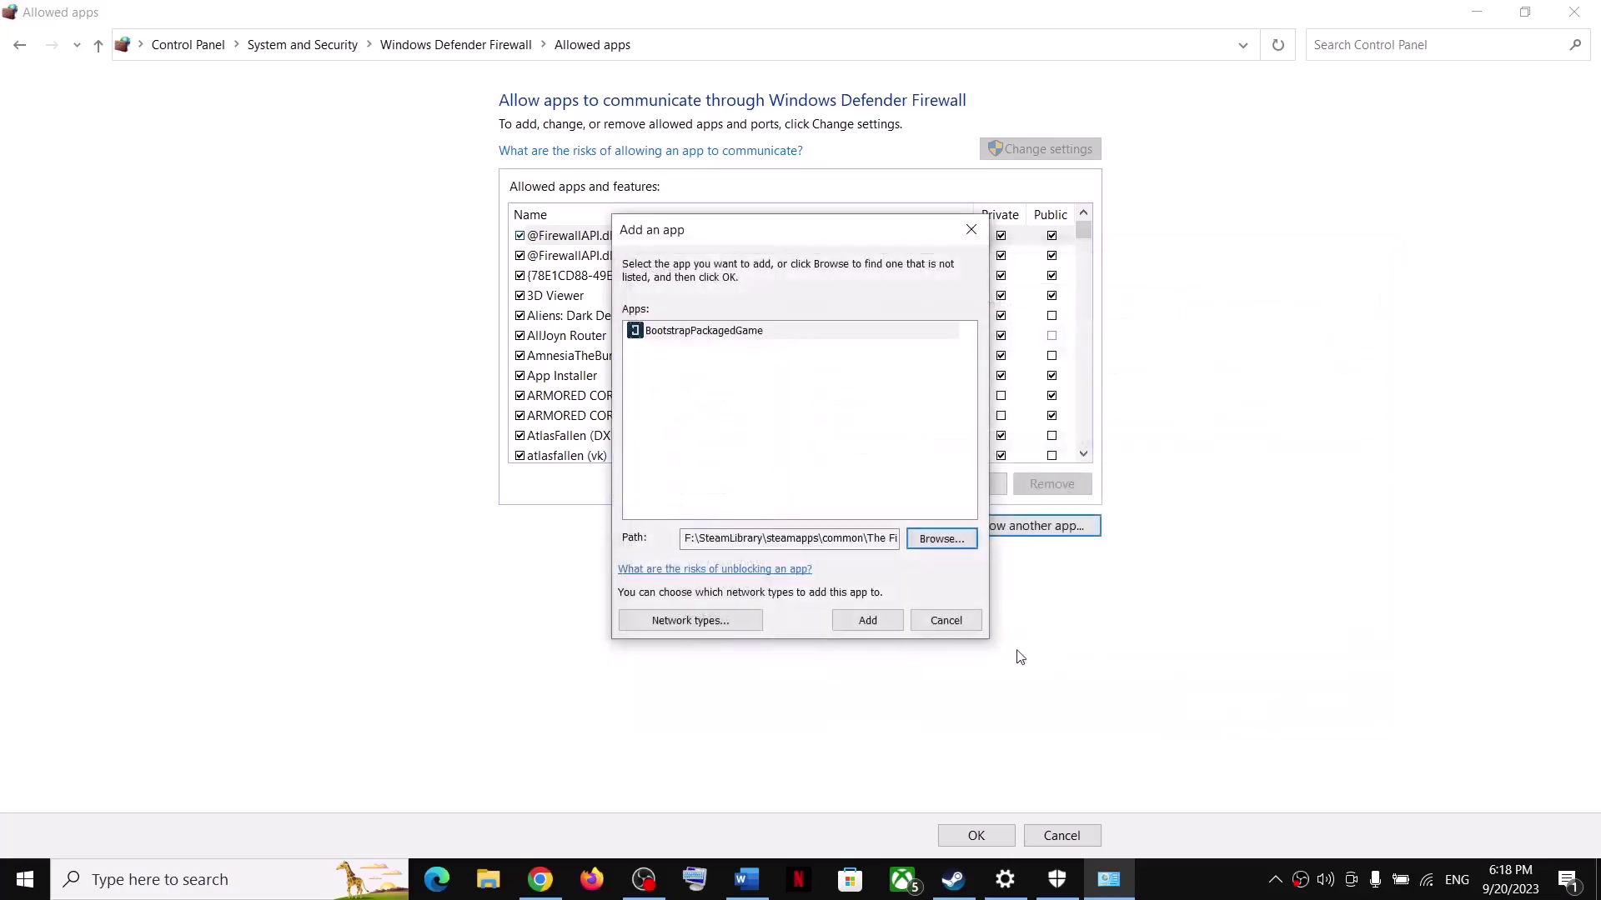
{"action": "left_click", "coordinate": [868, 621]}
{"action": "left_click", "coordinate": [944, 527]}
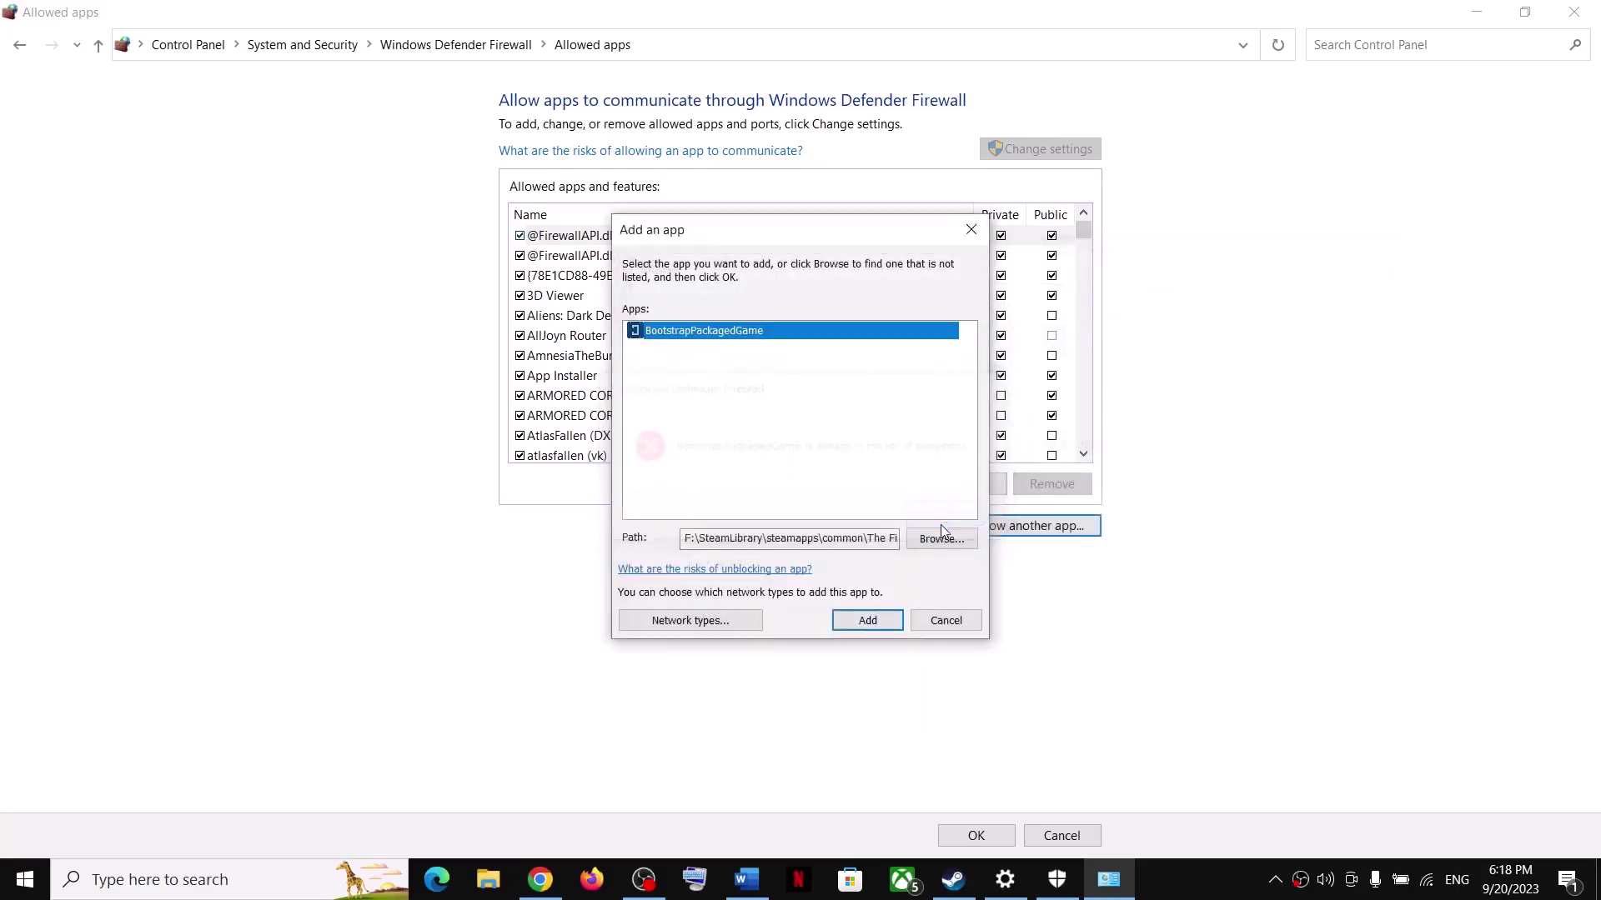
Step: Try to add M1-Win64-Shipping from the game's M1\Binaries\Win64 folder to the firewall's allowed apps, and close the list
{"action": "left_click", "coordinate": [941, 540]}
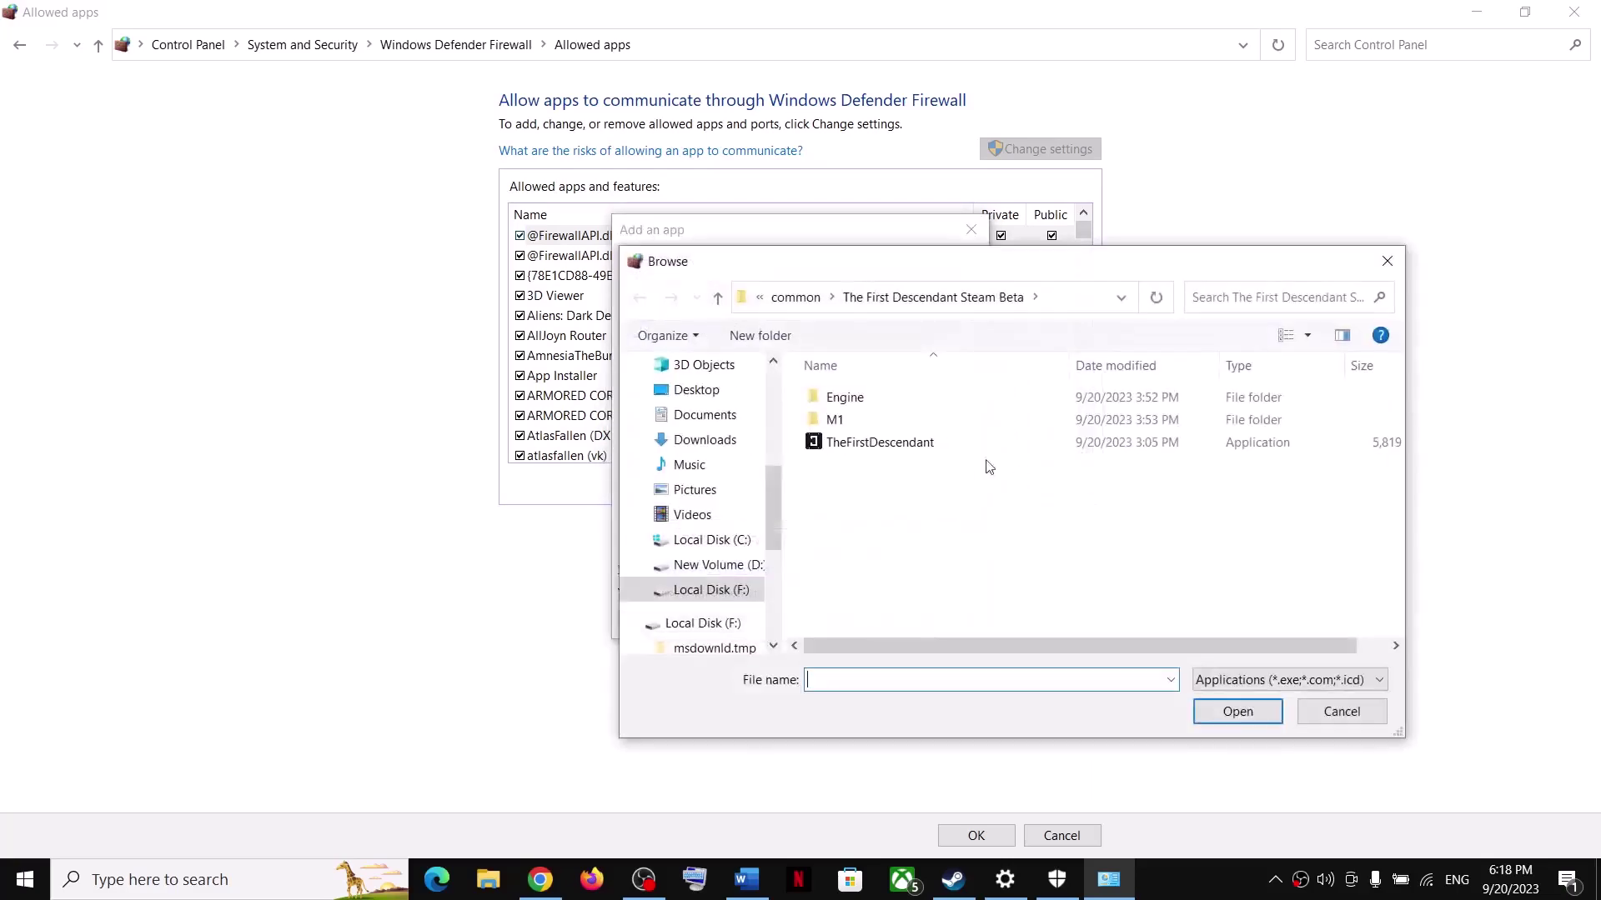
{"action": "double_click", "coordinate": [867, 420]}
{"action": "double_click", "coordinate": [855, 401]}
{"action": "double_click", "coordinate": [854, 402]}
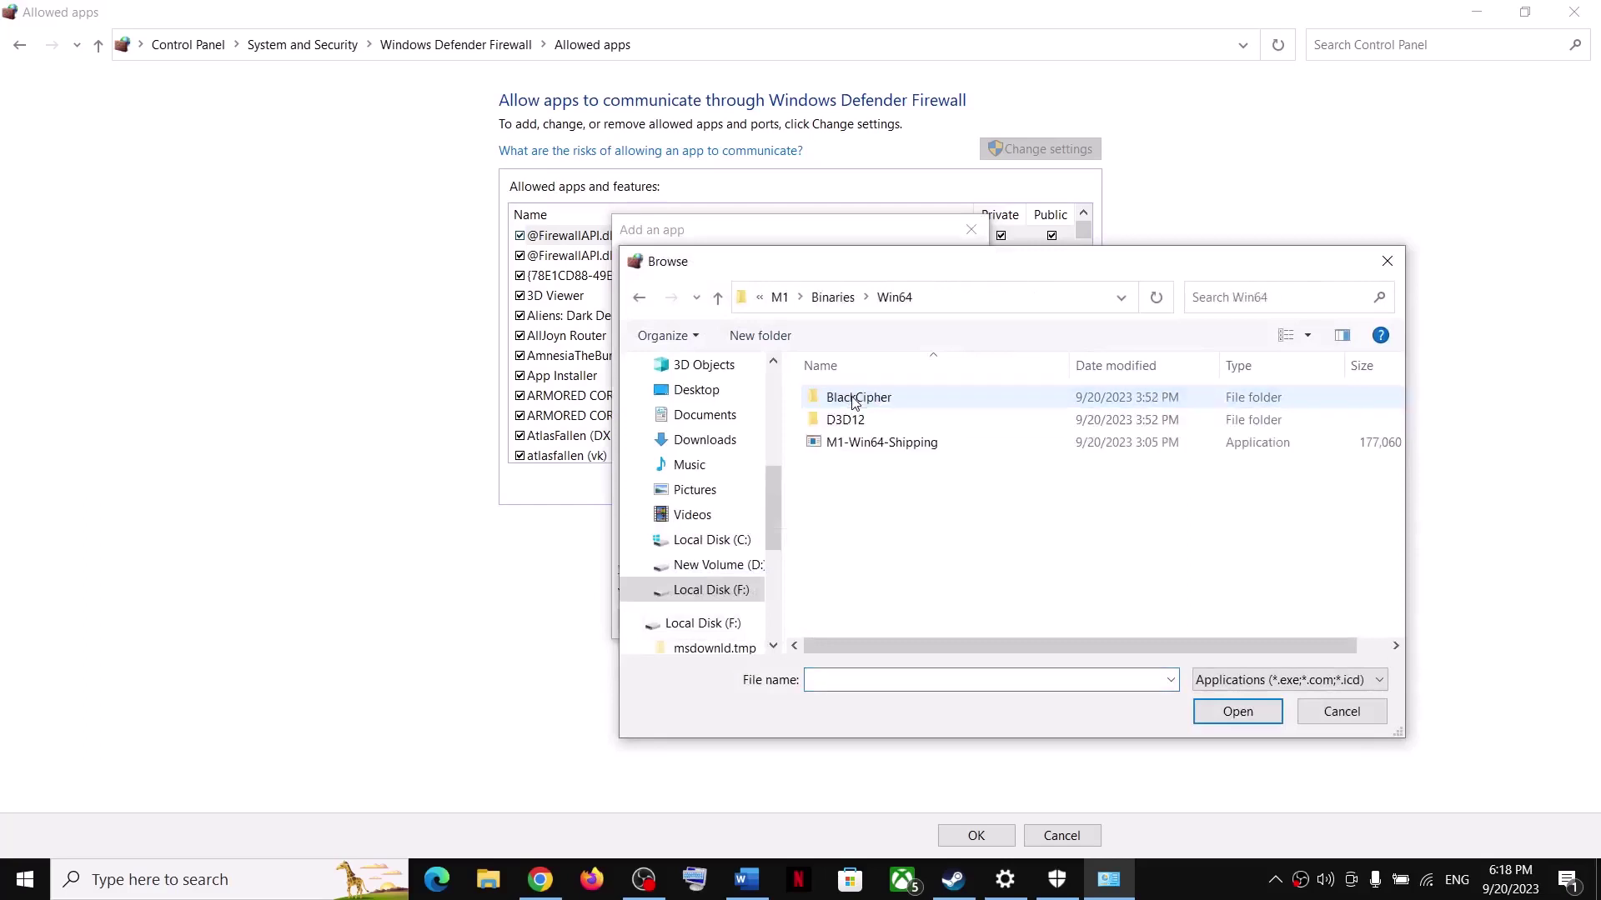
{"action": "left_click", "coordinate": [862, 446]}
{"action": "left_click", "coordinate": [1237, 712]}
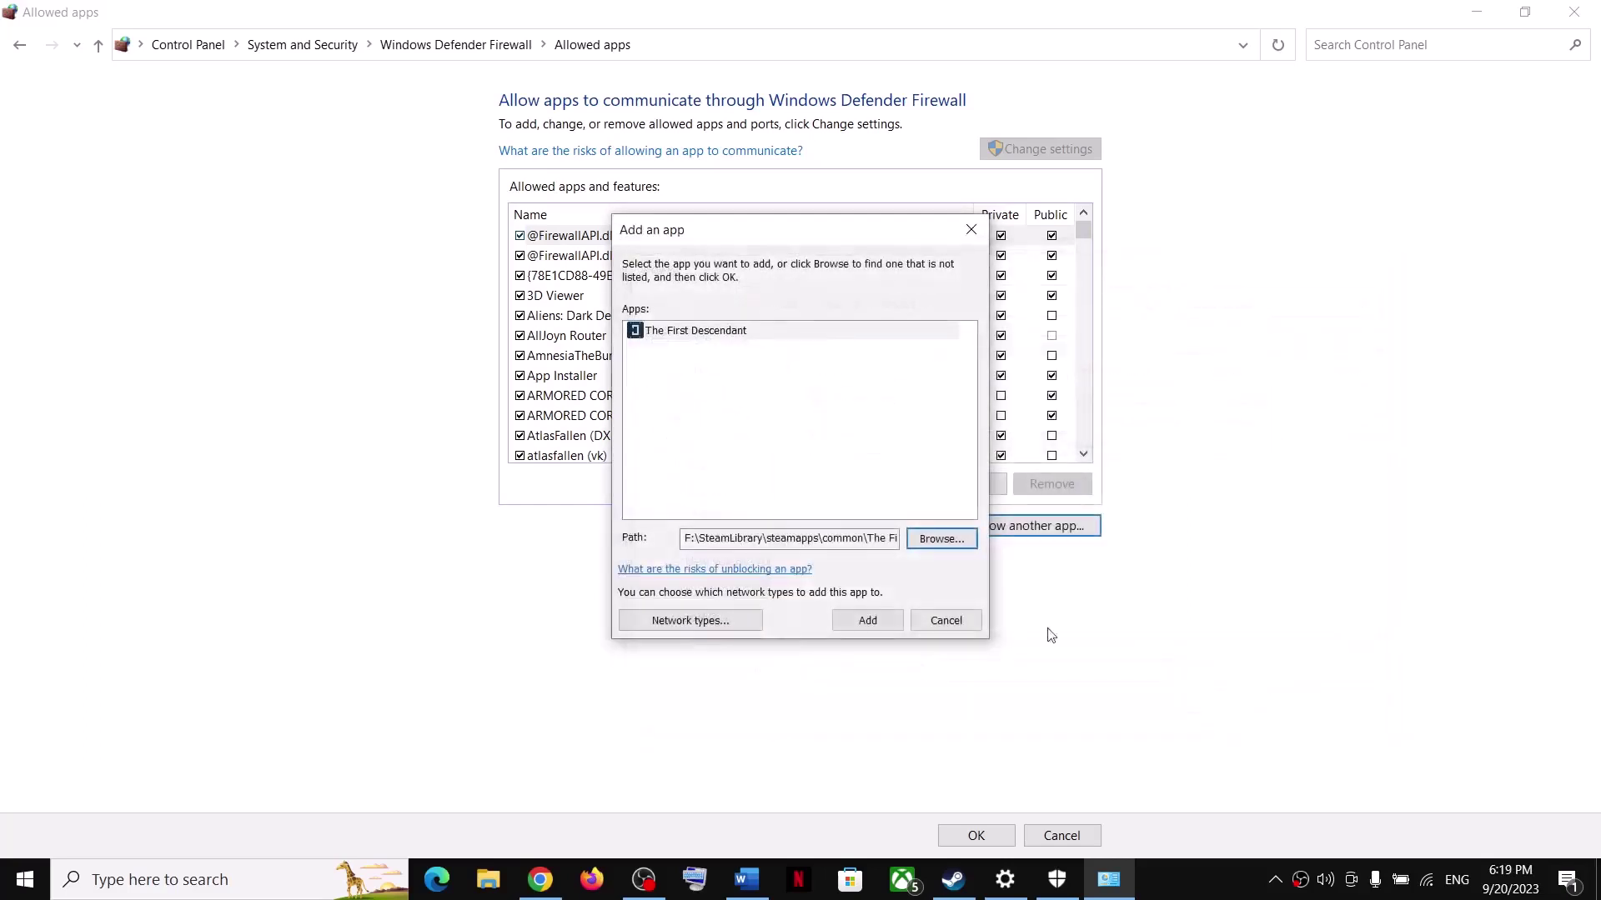
{"action": "left_click", "coordinate": [883, 622]}
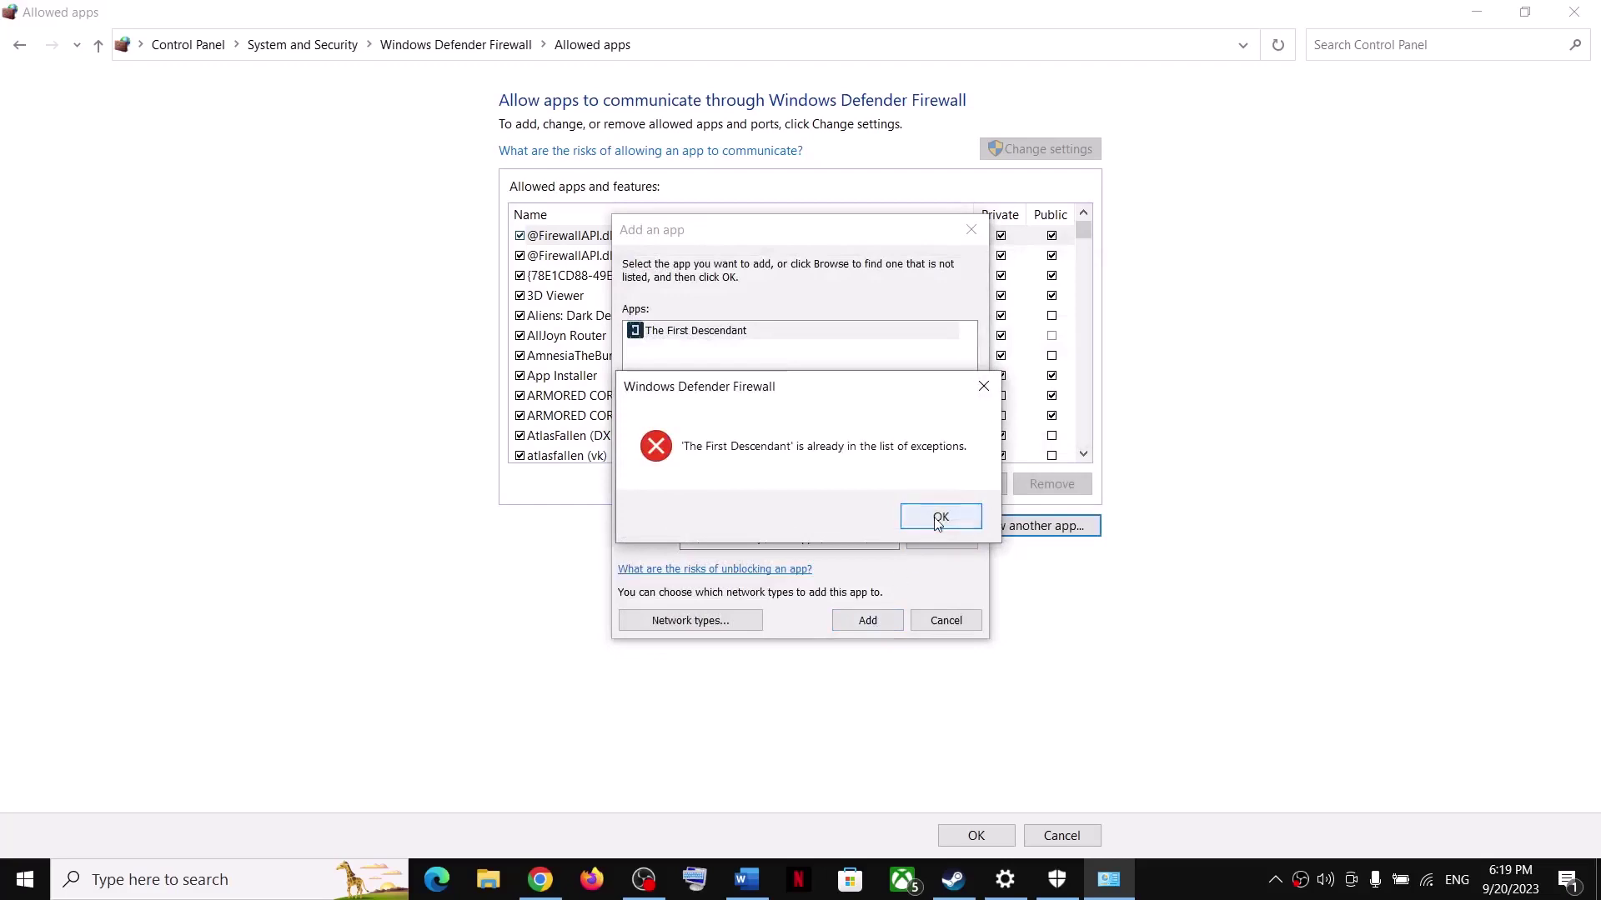
{"action": "left_click", "coordinate": [940, 519]}
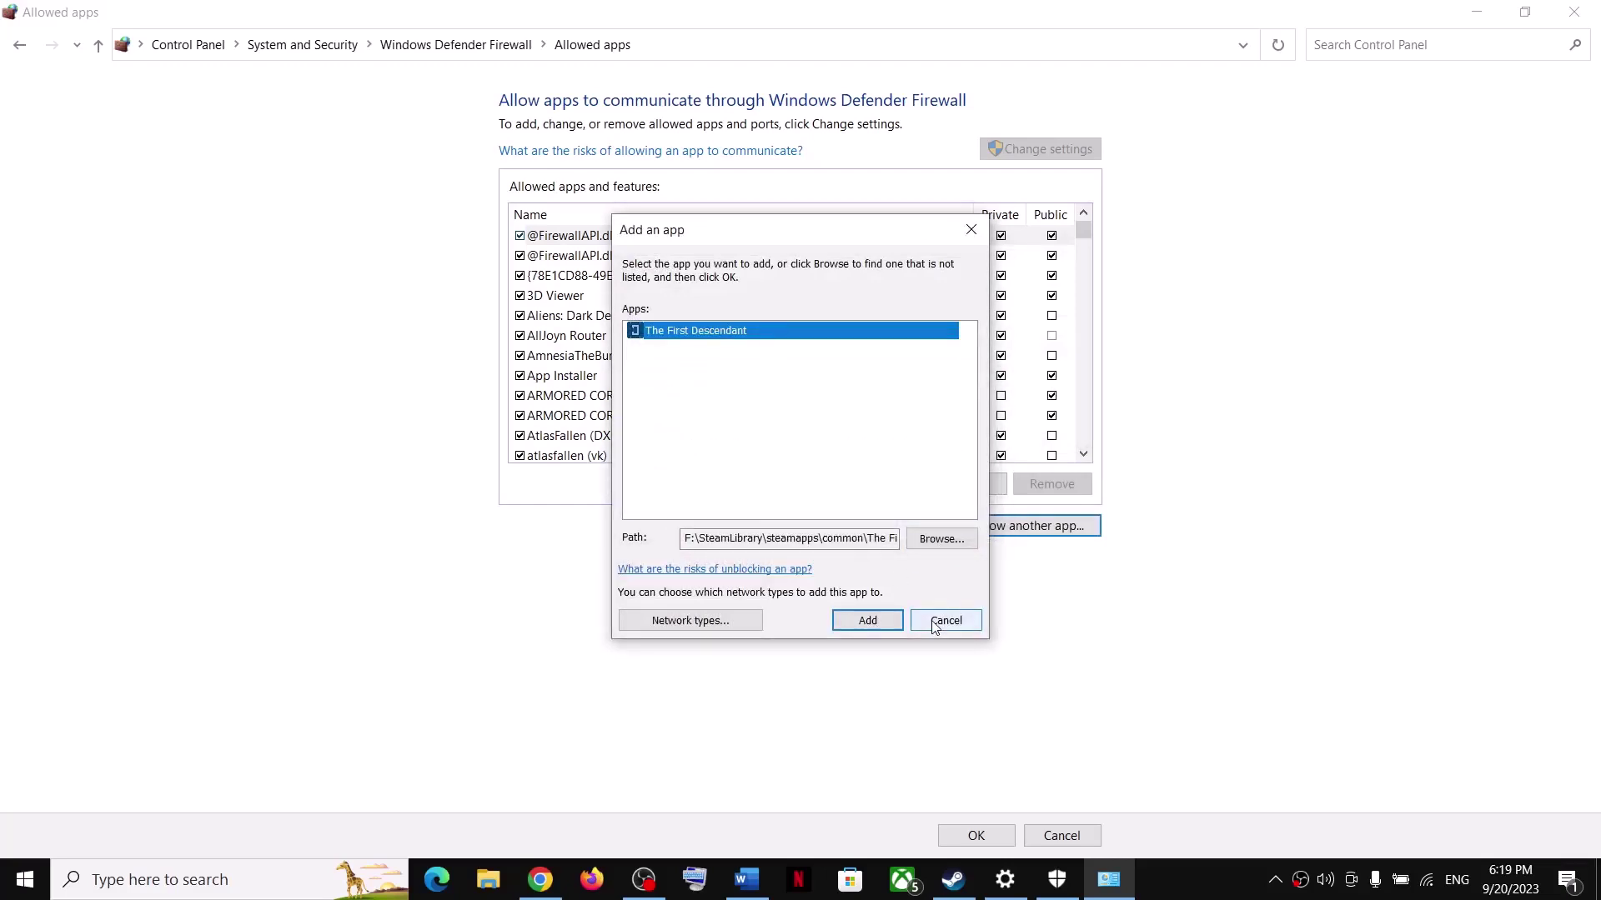
{"action": "left_click", "coordinate": [934, 622]}
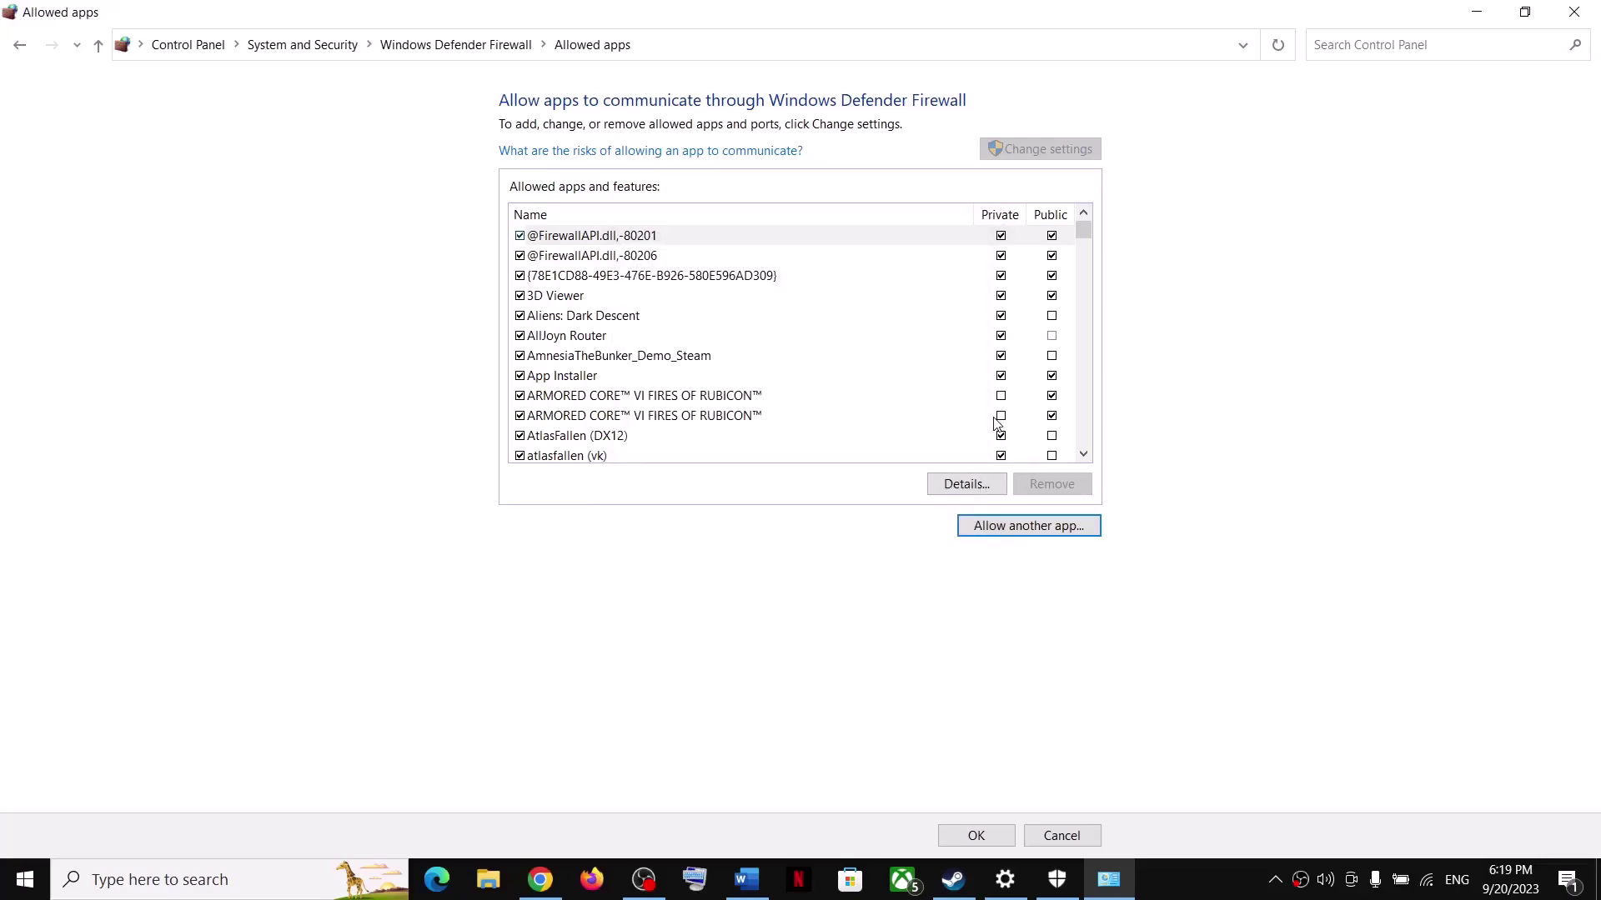
{"action": "left_click", "coordinate": [952, 837]}
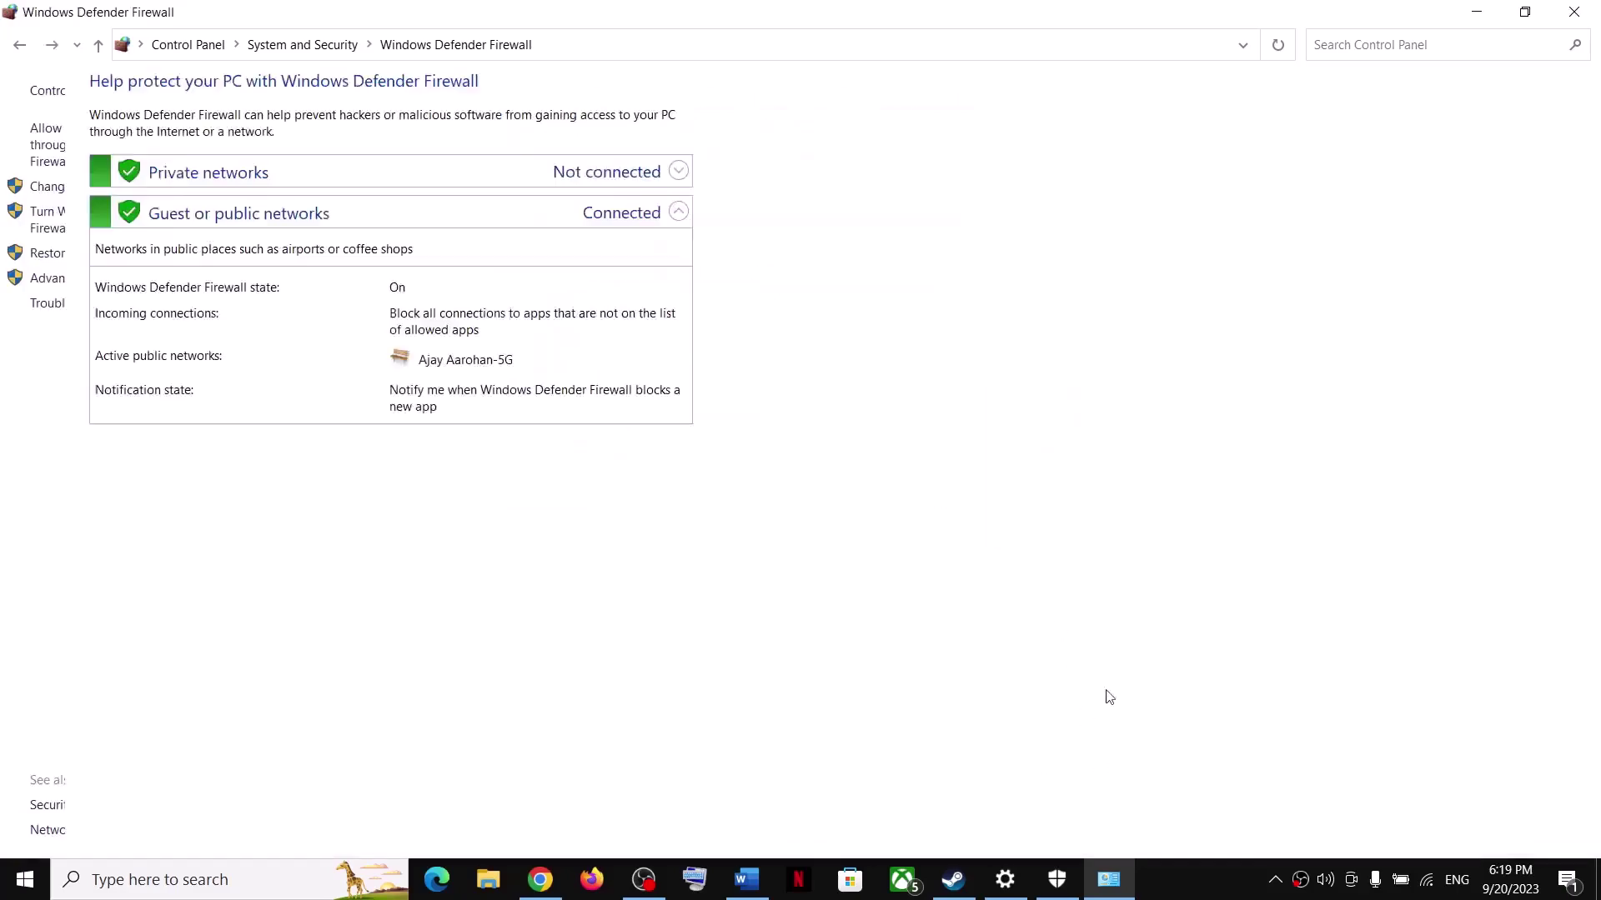
Step: Close the Control Panel, Windows Security and Settings windows and read Step 7 on verifying game files in the Word document
{"action": "left_click", "coordinate": [1574, 12]}
{"action": "left_click", "coordinate": [1576, 17]}
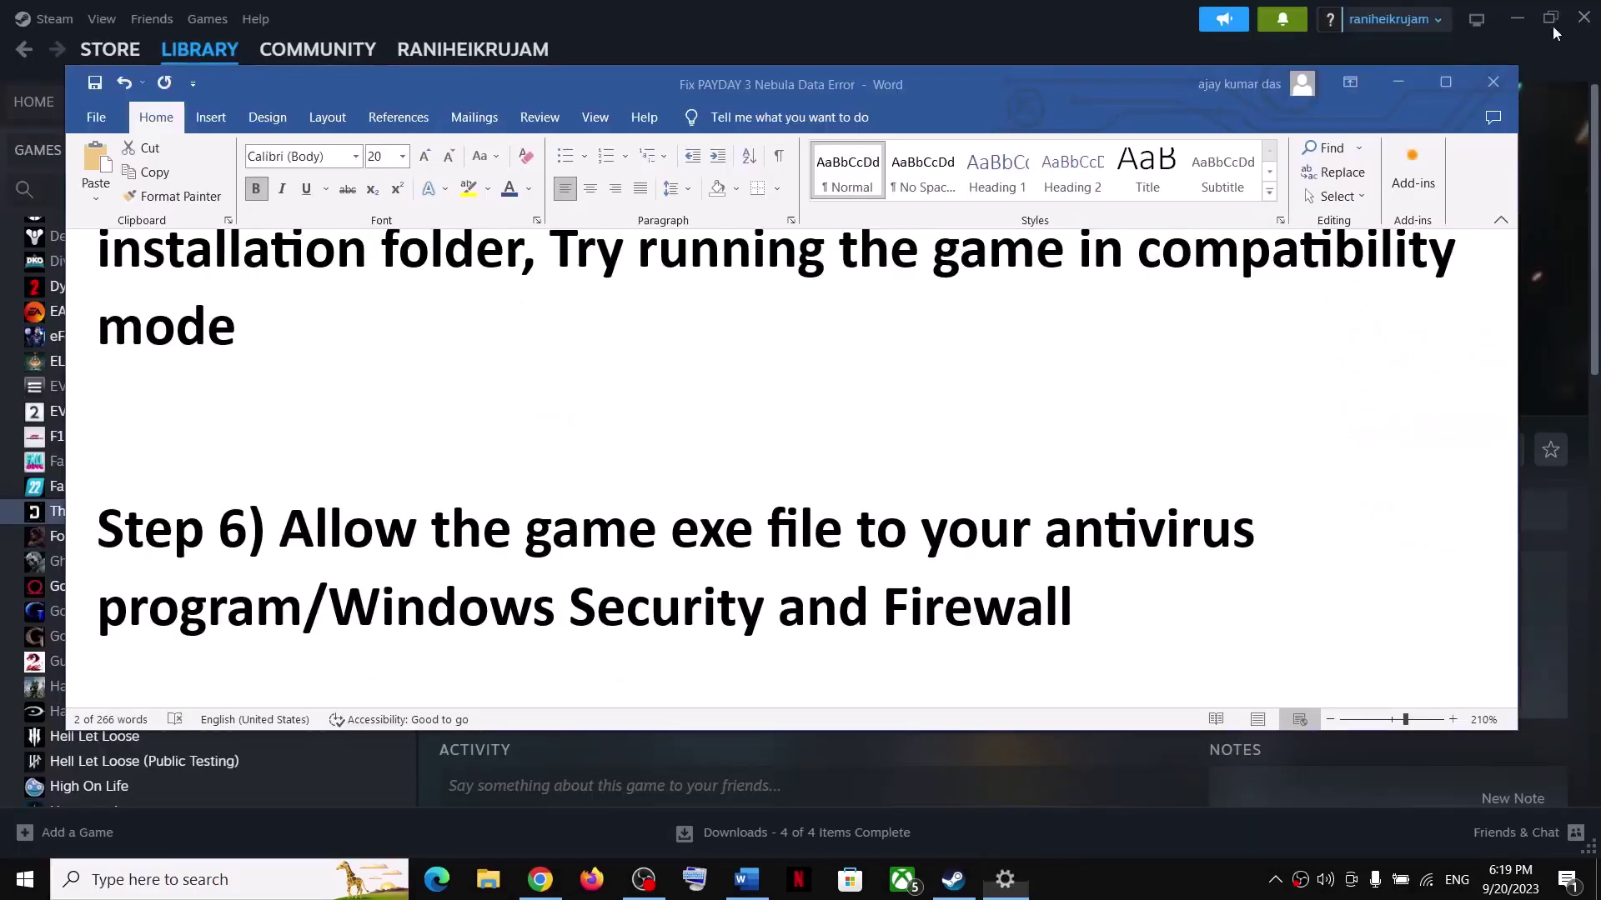
{"action": "left_click", "coordinate": [1577, 14]}
{"action": "scroll", "coordinate": [745, 549], "scroll_direction": "down", "scroll_amount": 4}
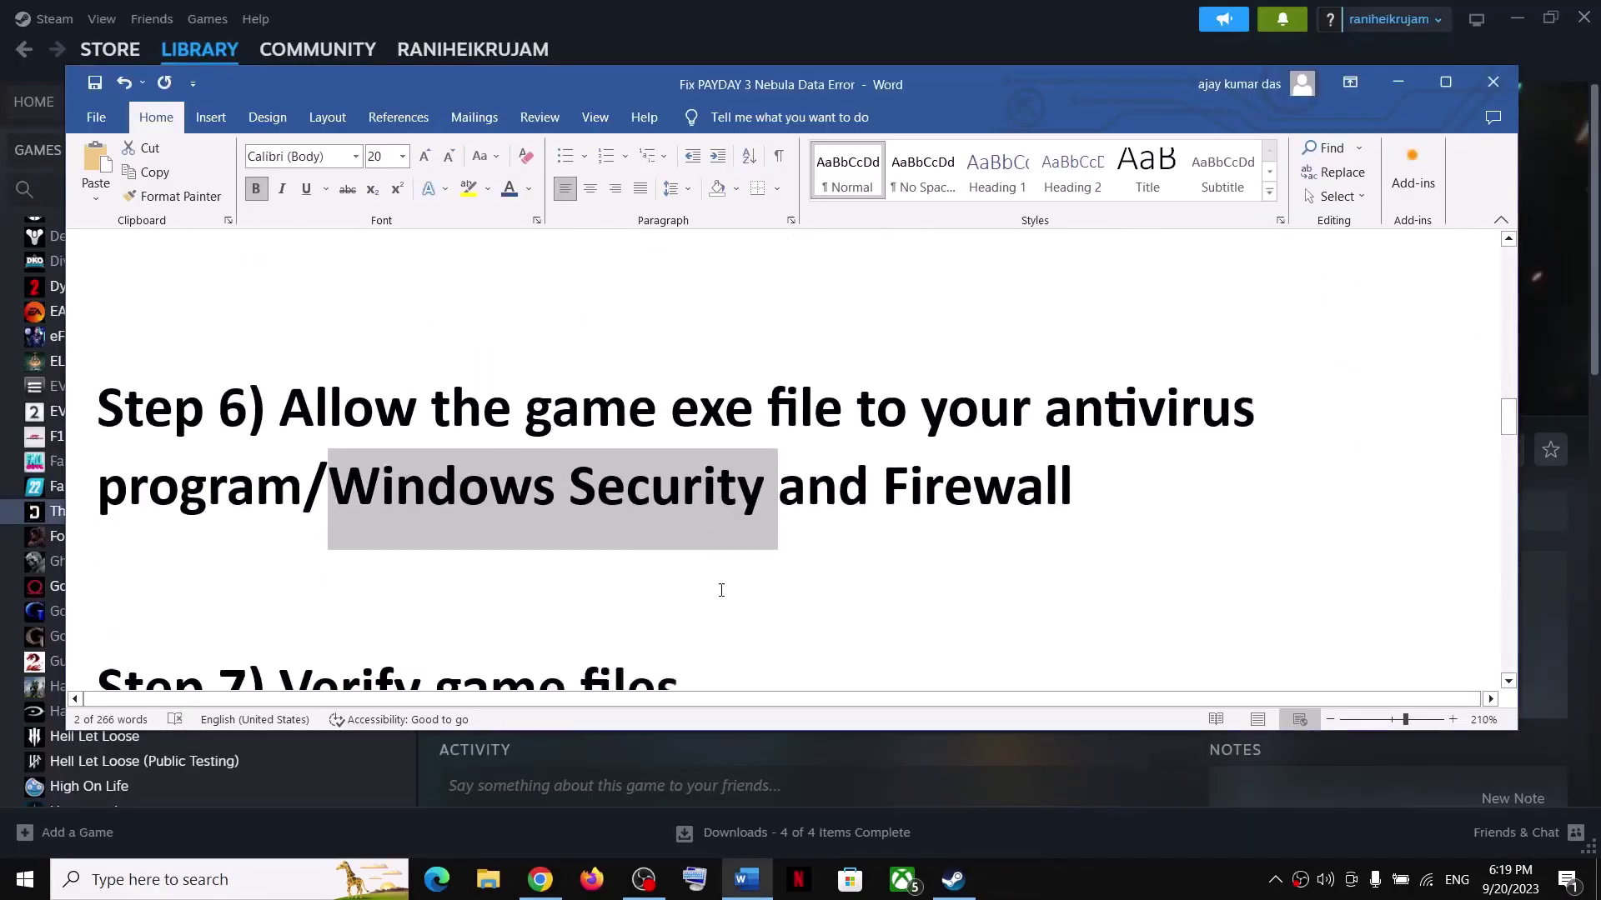
{"action": "left_click_drag", "start_coordinate": [281, 497], "coordinate": [715, 505]}
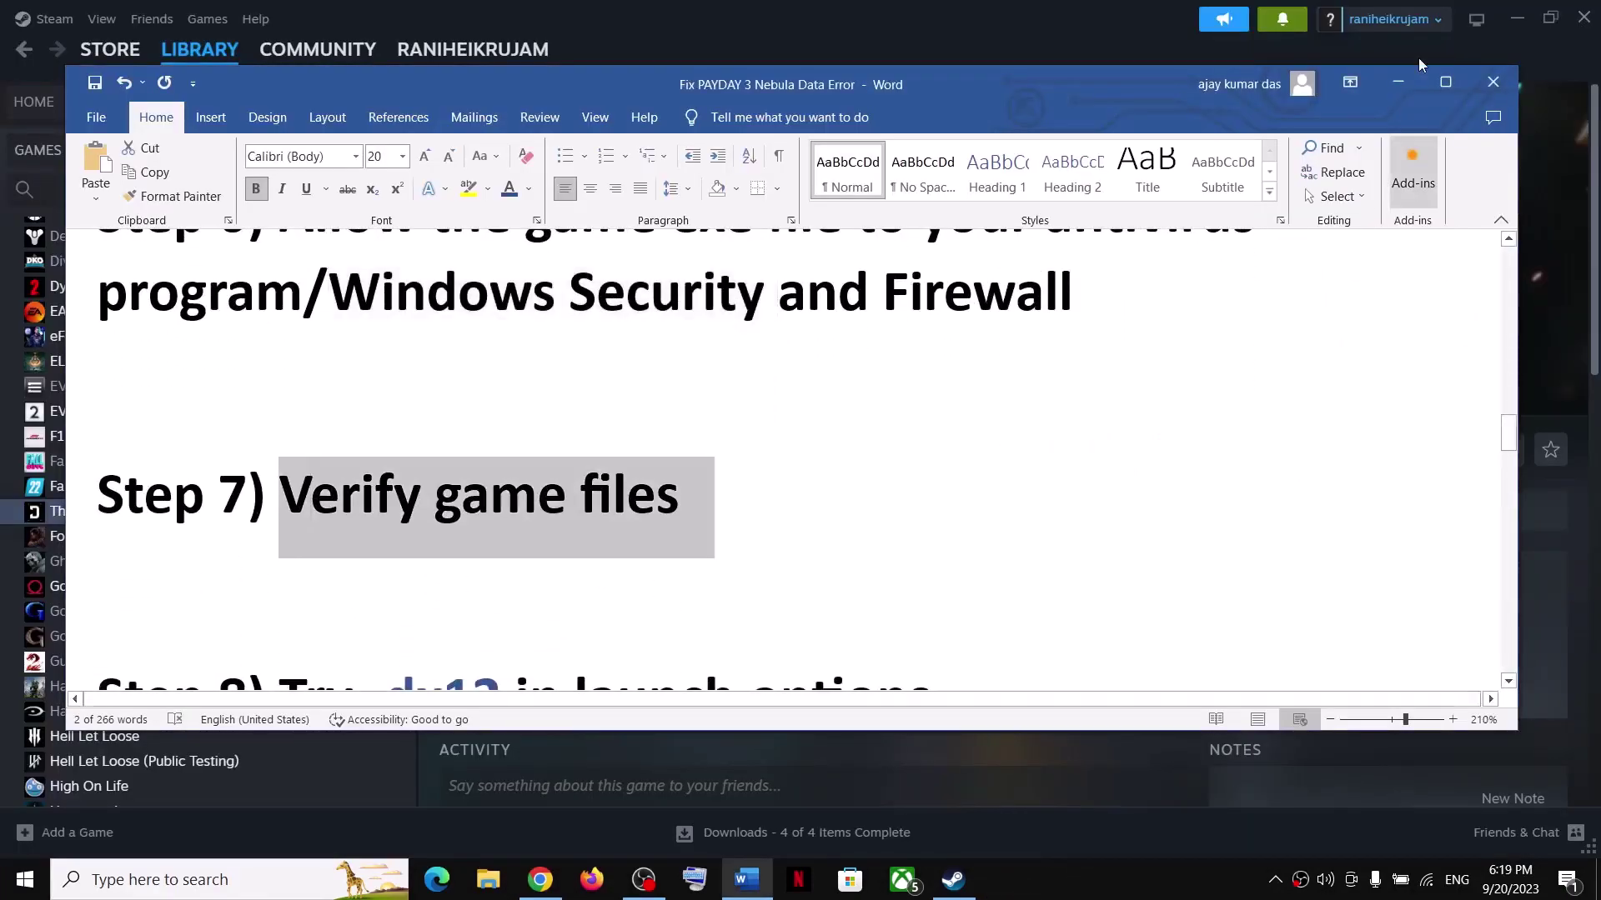
Step: Switch to Steam and view the Installed Files properties of The First Descendant Crossplay Beta, where file integrity can be verified
{"action": "left_click", "coordinate": [1401, 83]}
{"action": "left_click", "coordinate": [123, 513]}
{"action": "right_click", "coordinate": [123, 513]}
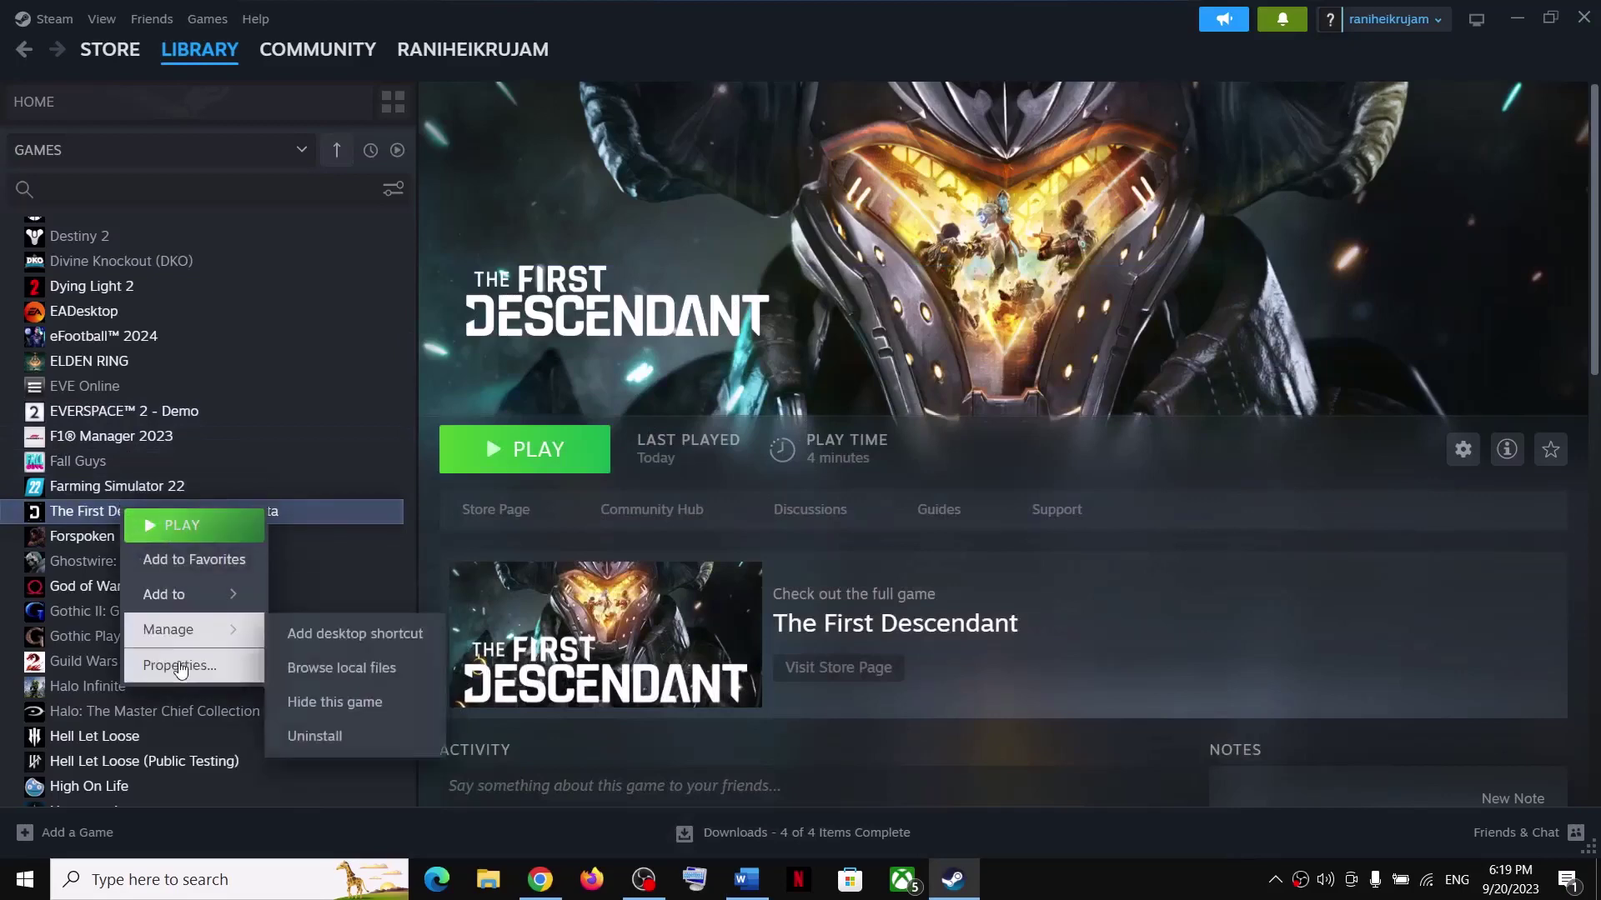
{"action": "left_click", "coordinate": [171, 665]}
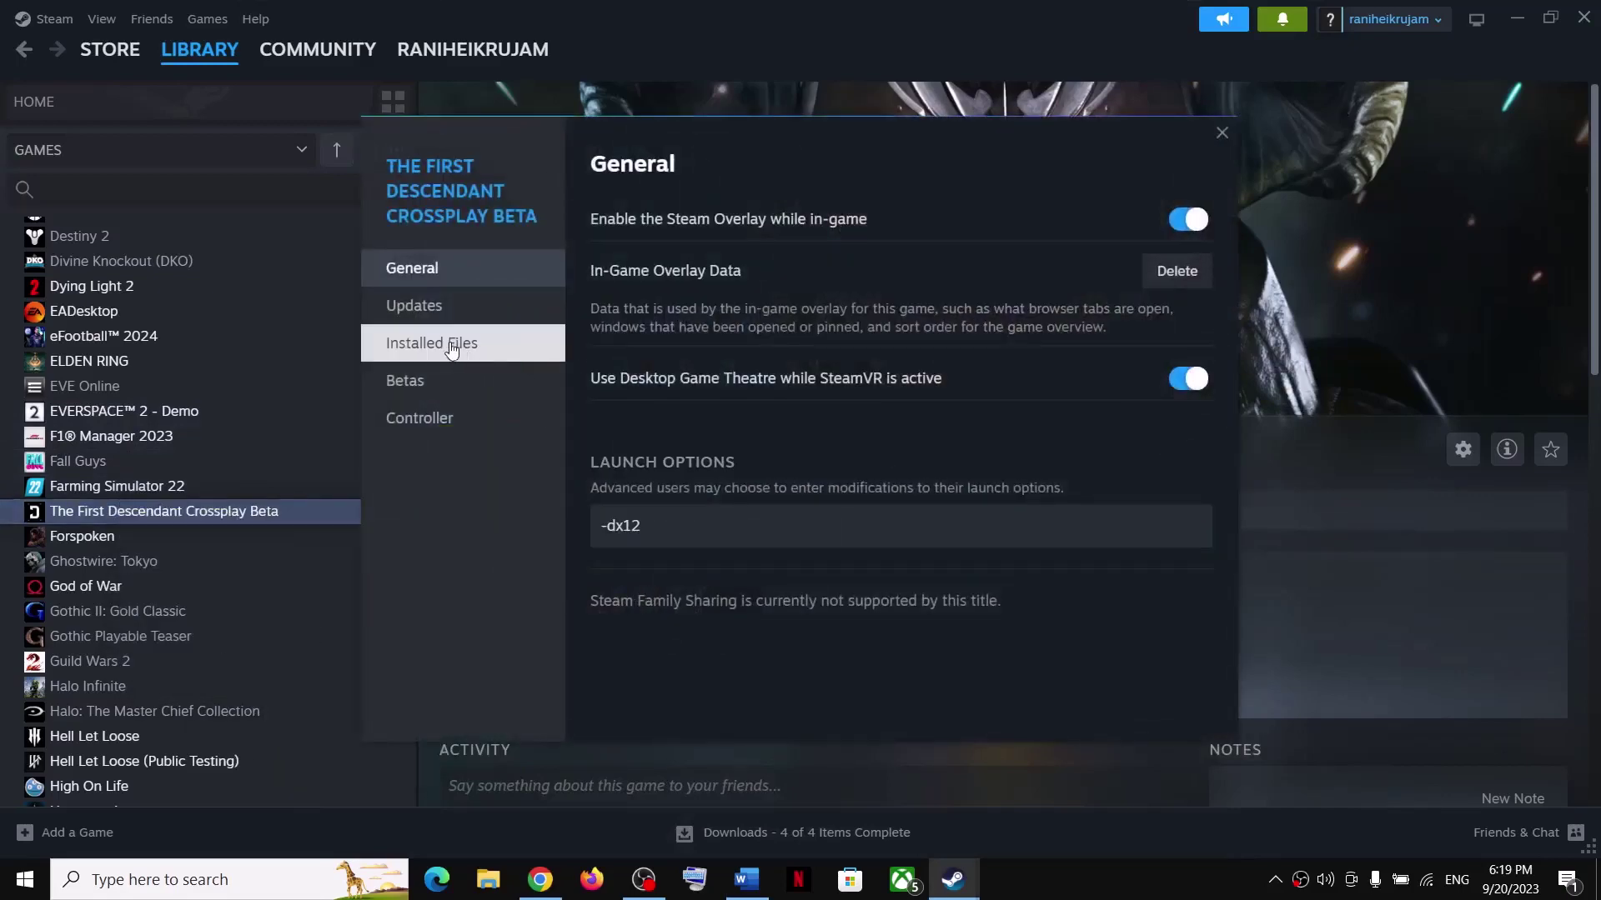
{"action": "left_click", "coordinate": [427, 350]}
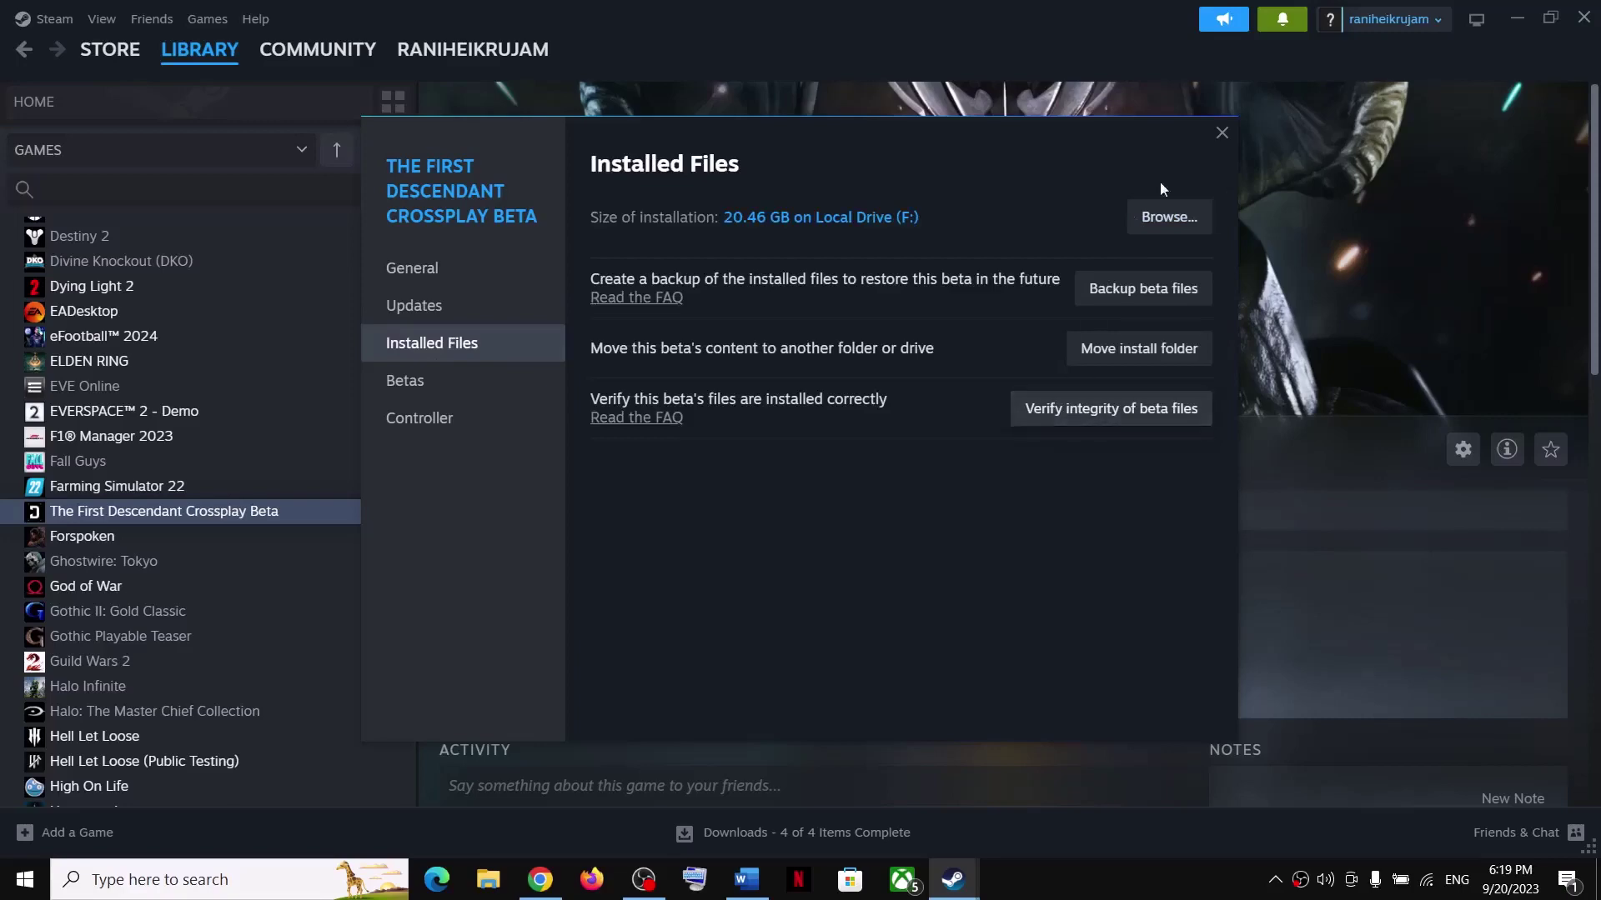
{"action": "left_click", "coordinate": [1223, 135]}
Step: Switch to the Word document and read Step 8 on trying -dx12 in the launch options
{"action": "left_click", "coordinate": [747, 880]}
{"action": "scroll", "coordinate": [512, 554], "scroll_direction": "down", "scroll_amount": 3}
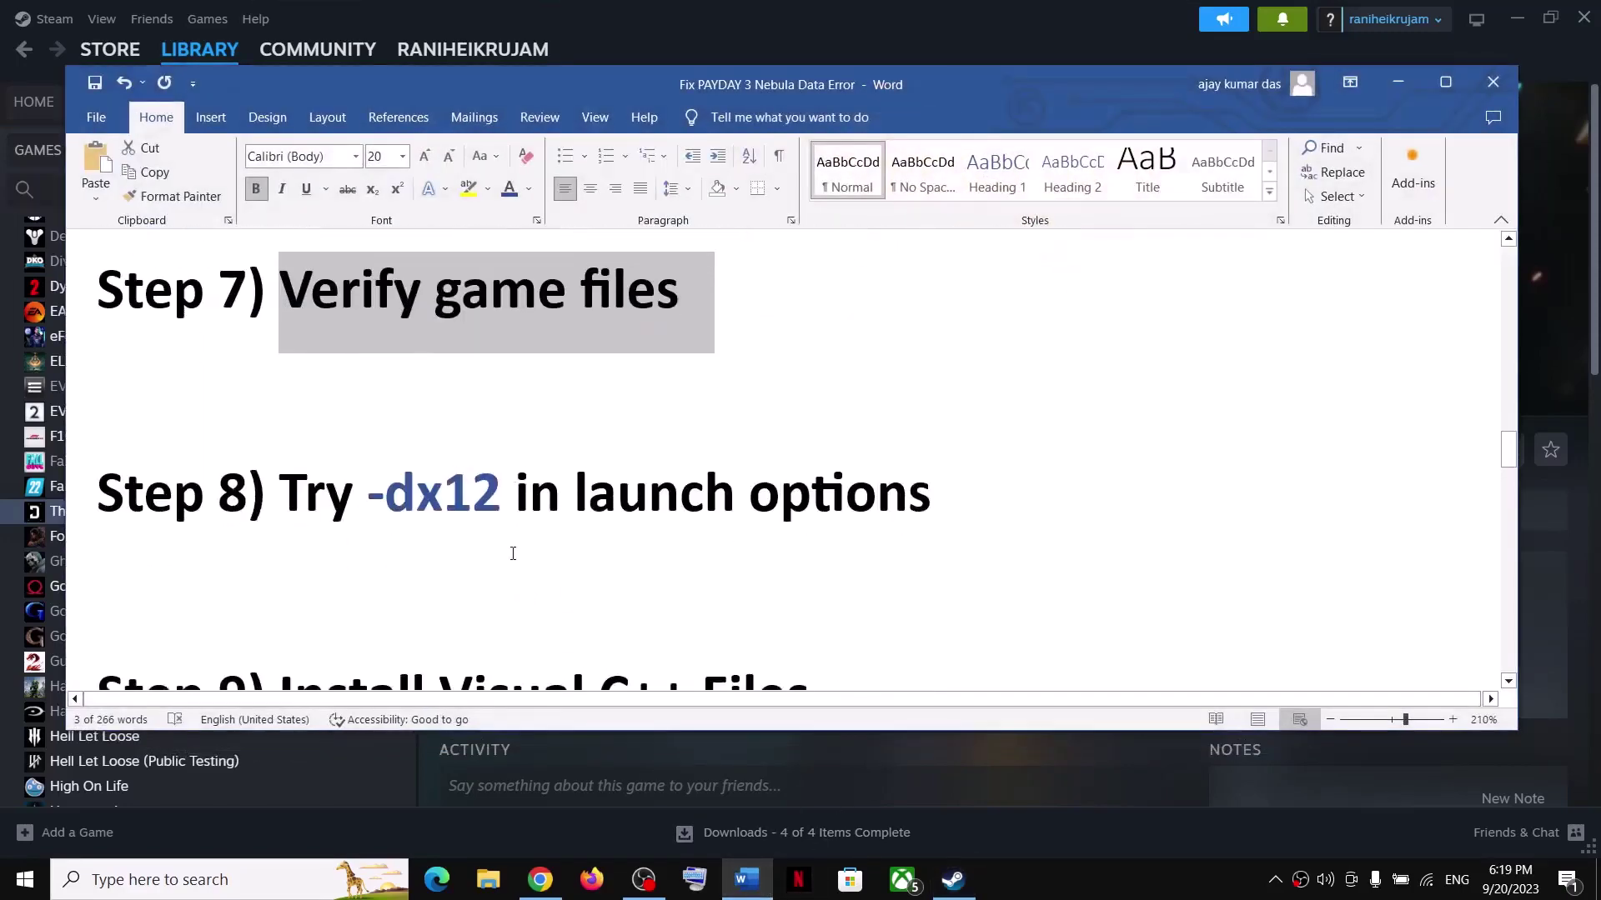
{"action": "scroll", "coordinate": [517, 553], "scroll_direction": "up", "scroll_amount": 1}
{"action": "left_click_drag", "start_coordinate": [360, 595], "coordinate": [509, 596]}
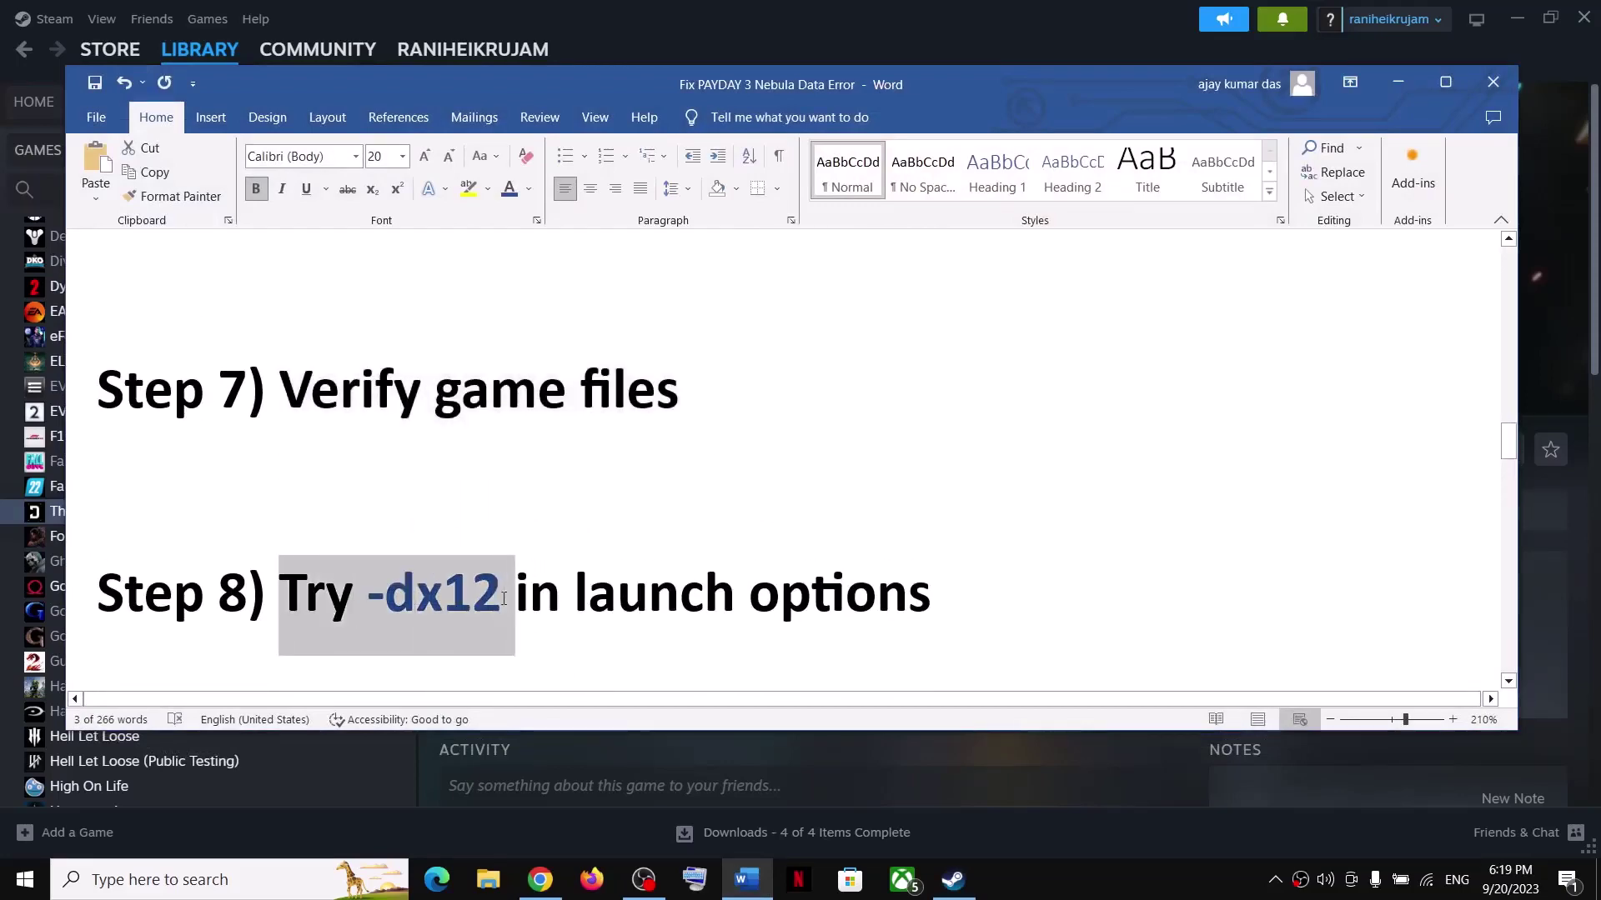
Step: Switch to Steam and set the launch options of The First Descendant Crossplay Beta to -dx12
{"action": "left_click", "coordinate": [1398, 82]}
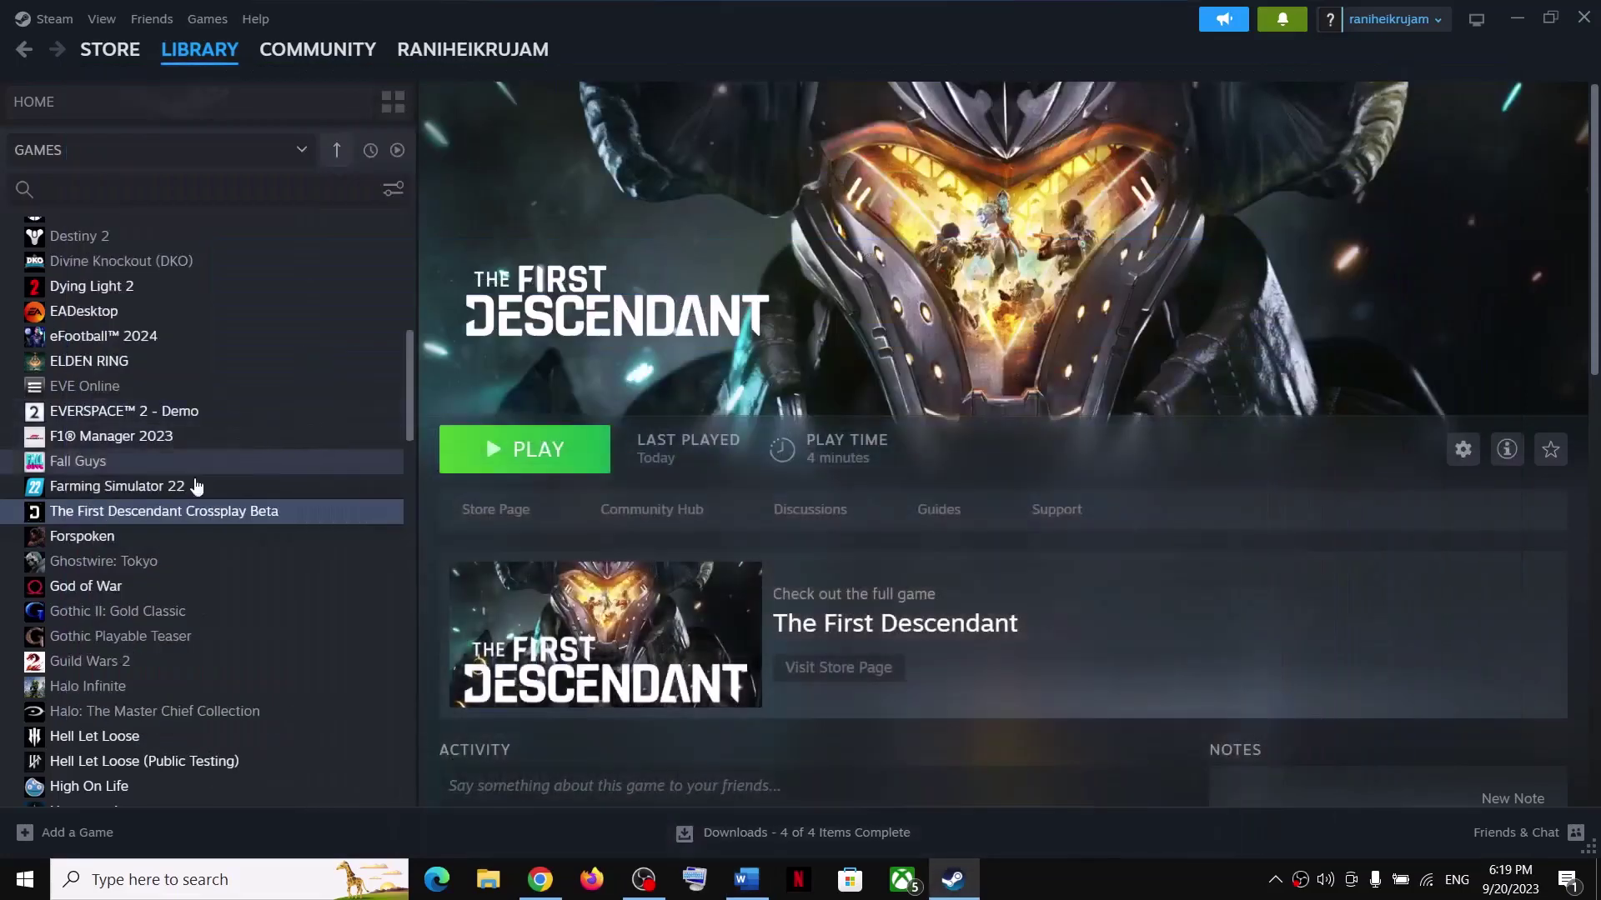
{"action": "right_click", "coordinate": [164, 512]}
{"action": "left_click", "coordinate": [230, 667]}
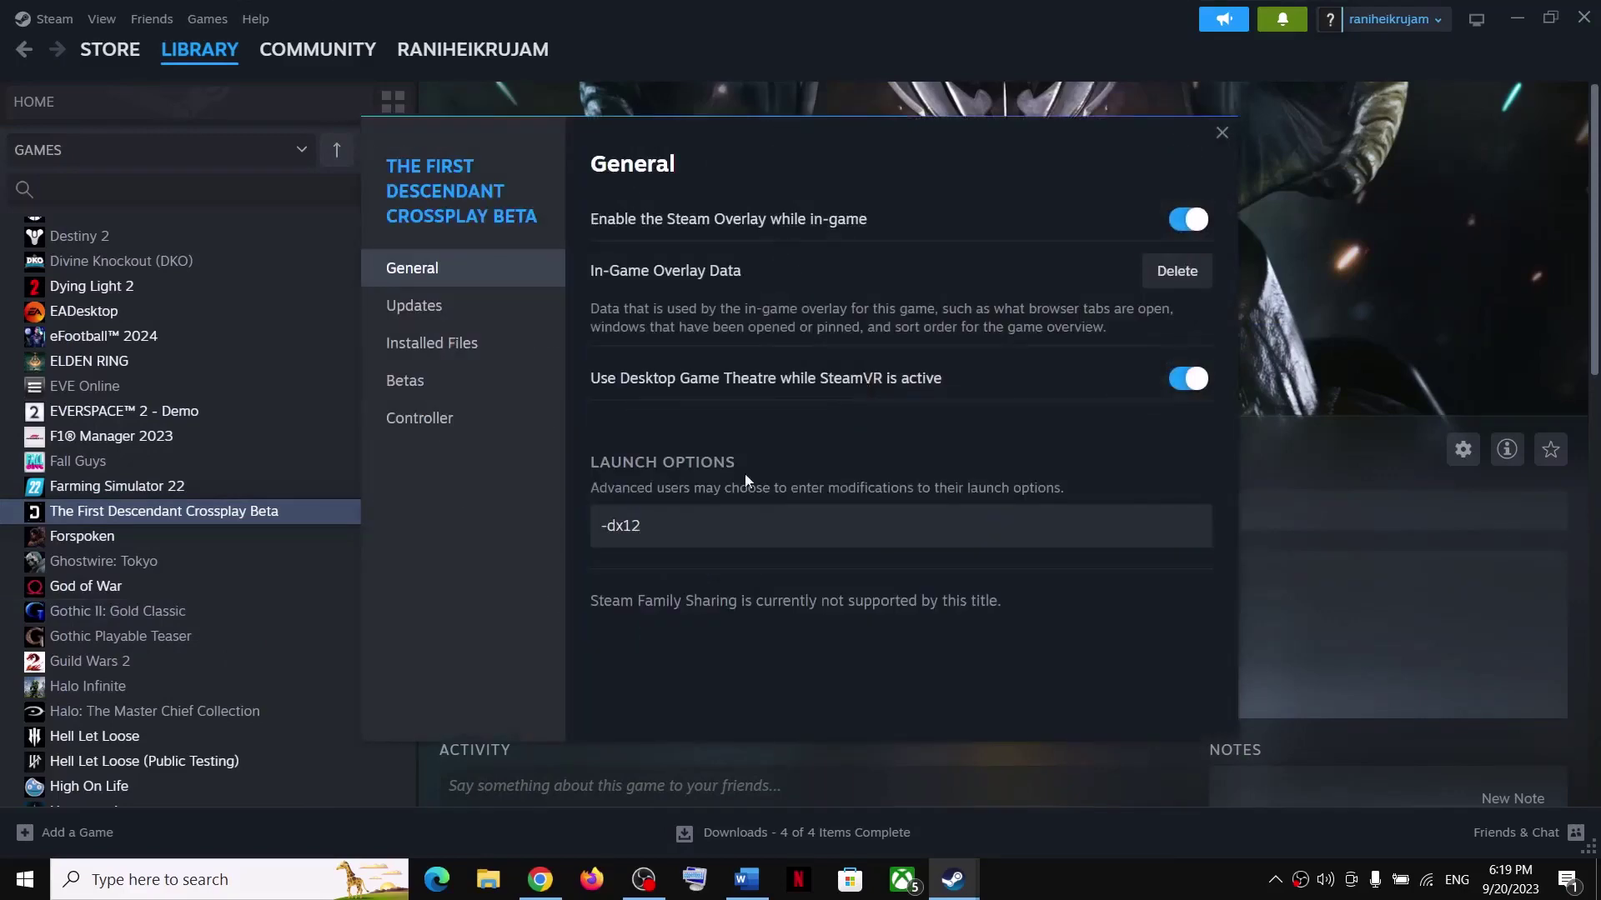
{"action": "left_click", "coordinate": [692, 527]}
{"action": "triple_click", "coordinate": [953, 518]}
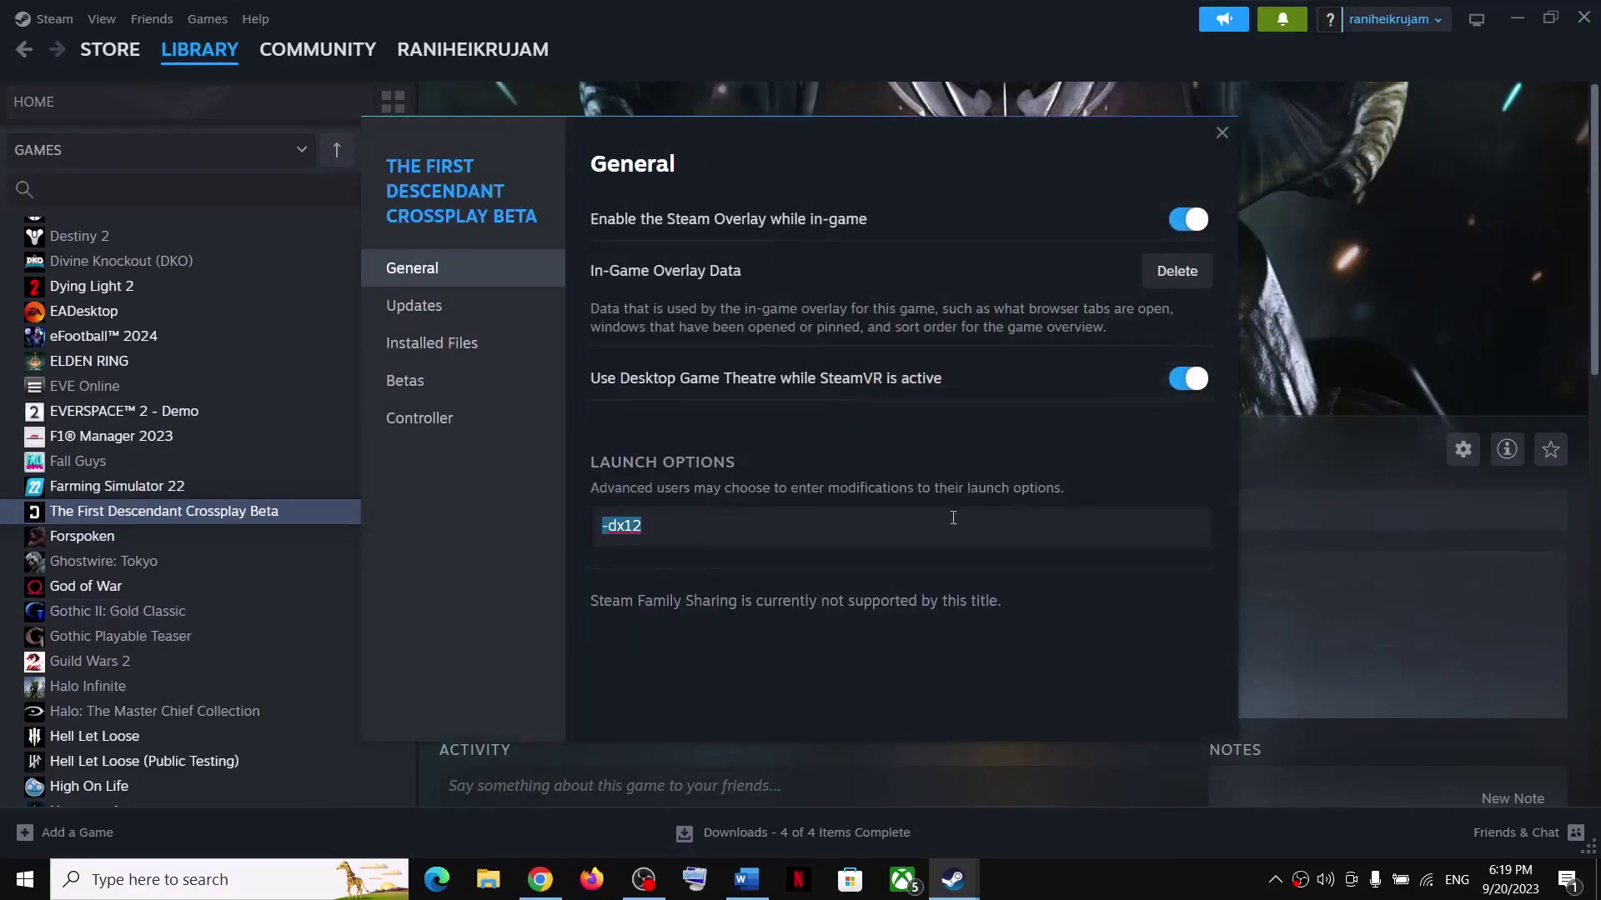
{"action": "type", "text": "-"}
{"action": "left_click", "coordinate": [1229, 137]}
Step: Clear the launch options of The First Descendant Crossplay Beta and close its properties
{"action": "mouse_move", "coordinate": [742, 894]}
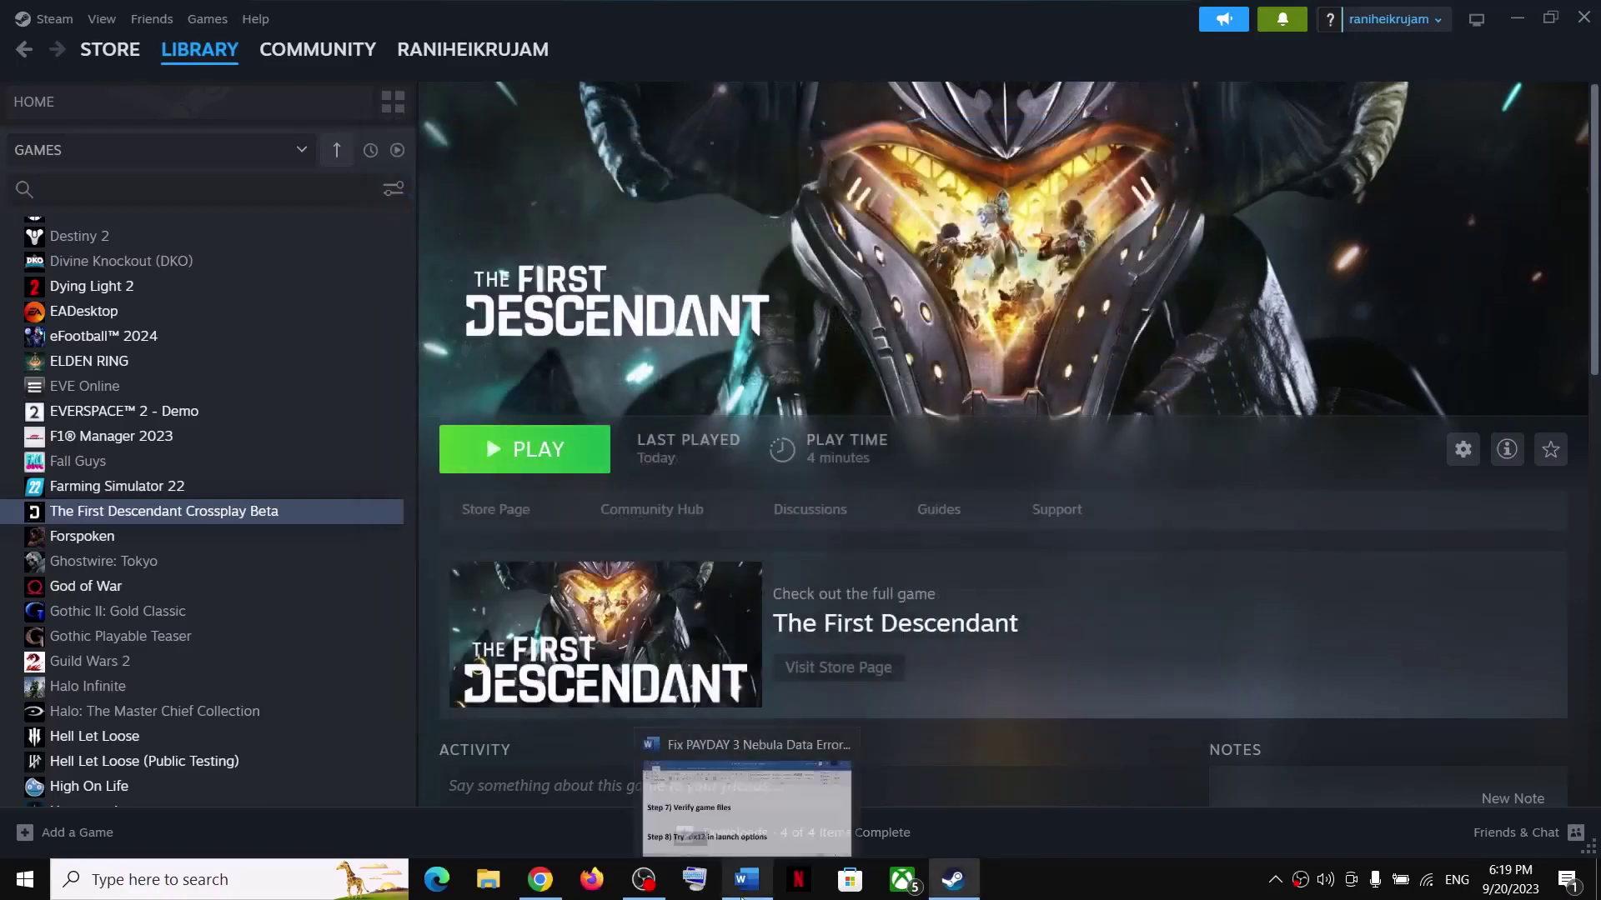
{"action": "right_click", "coordinate": [283, 514]}
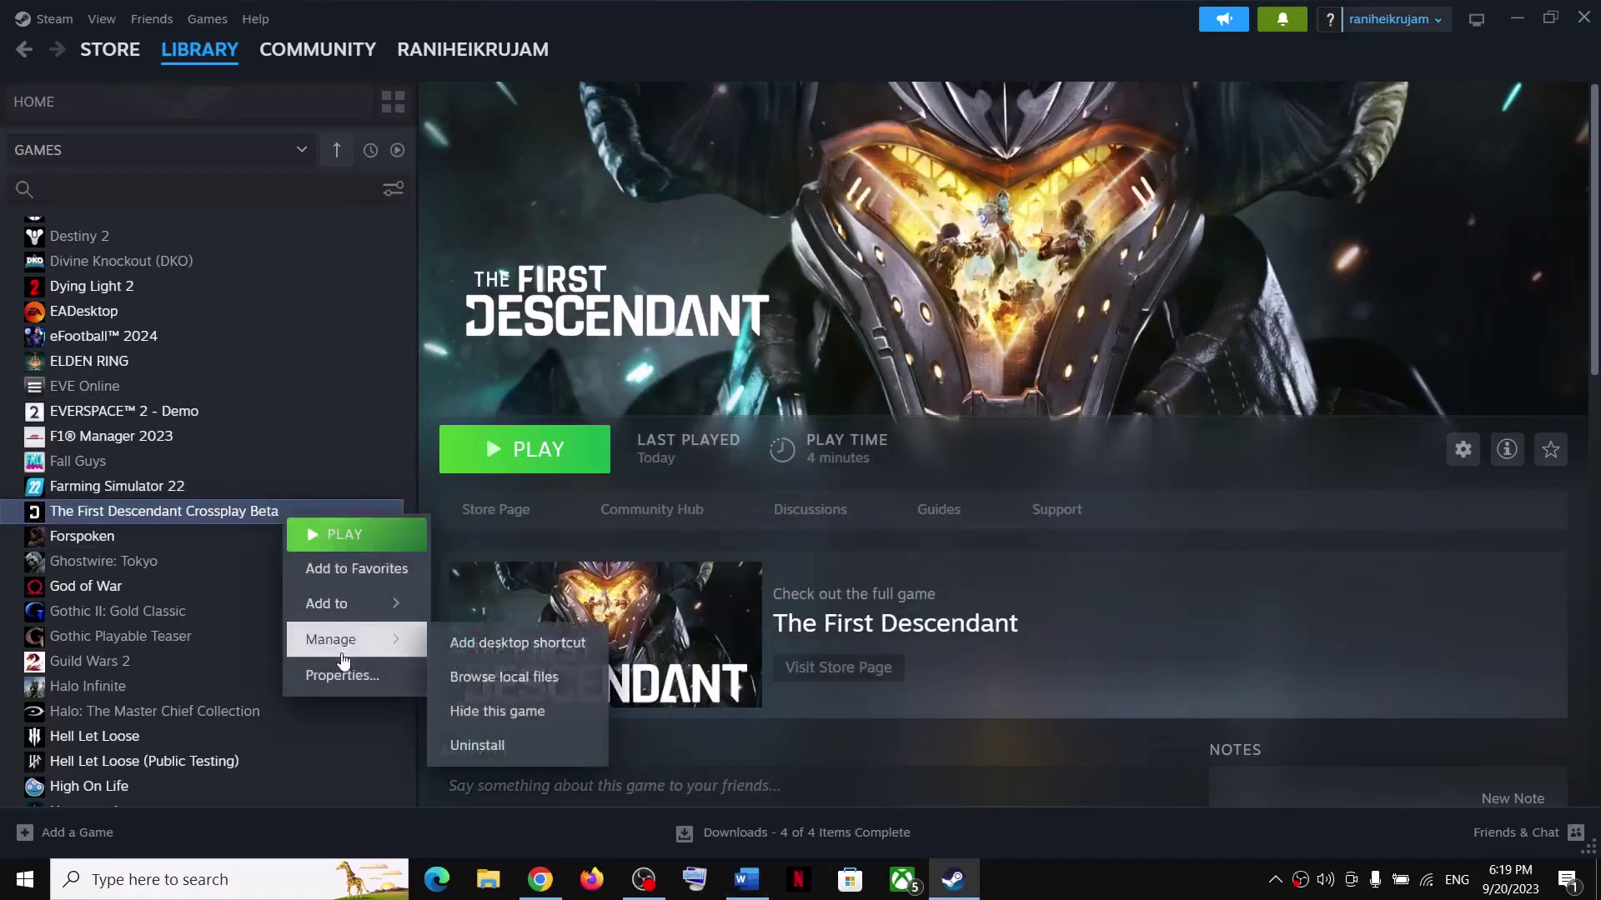
{"action": "left_click", "coordinate": [344, 672]}
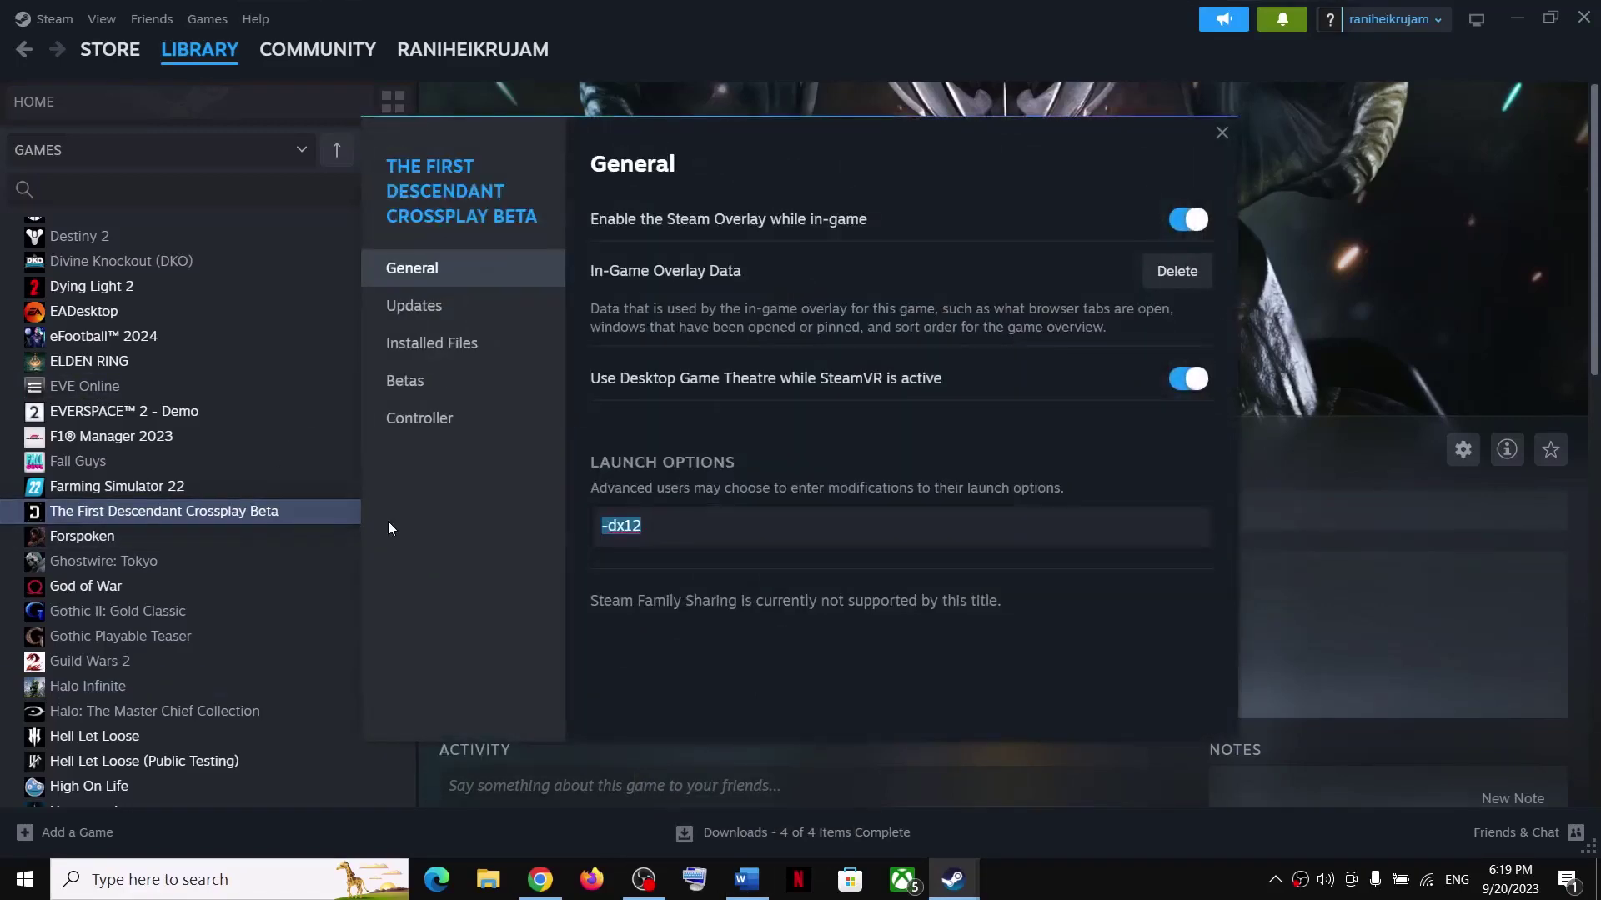
{"action": "key", "text": "BackSpace"}
{"action": "left_click", "coordinate": [1222, 132]}
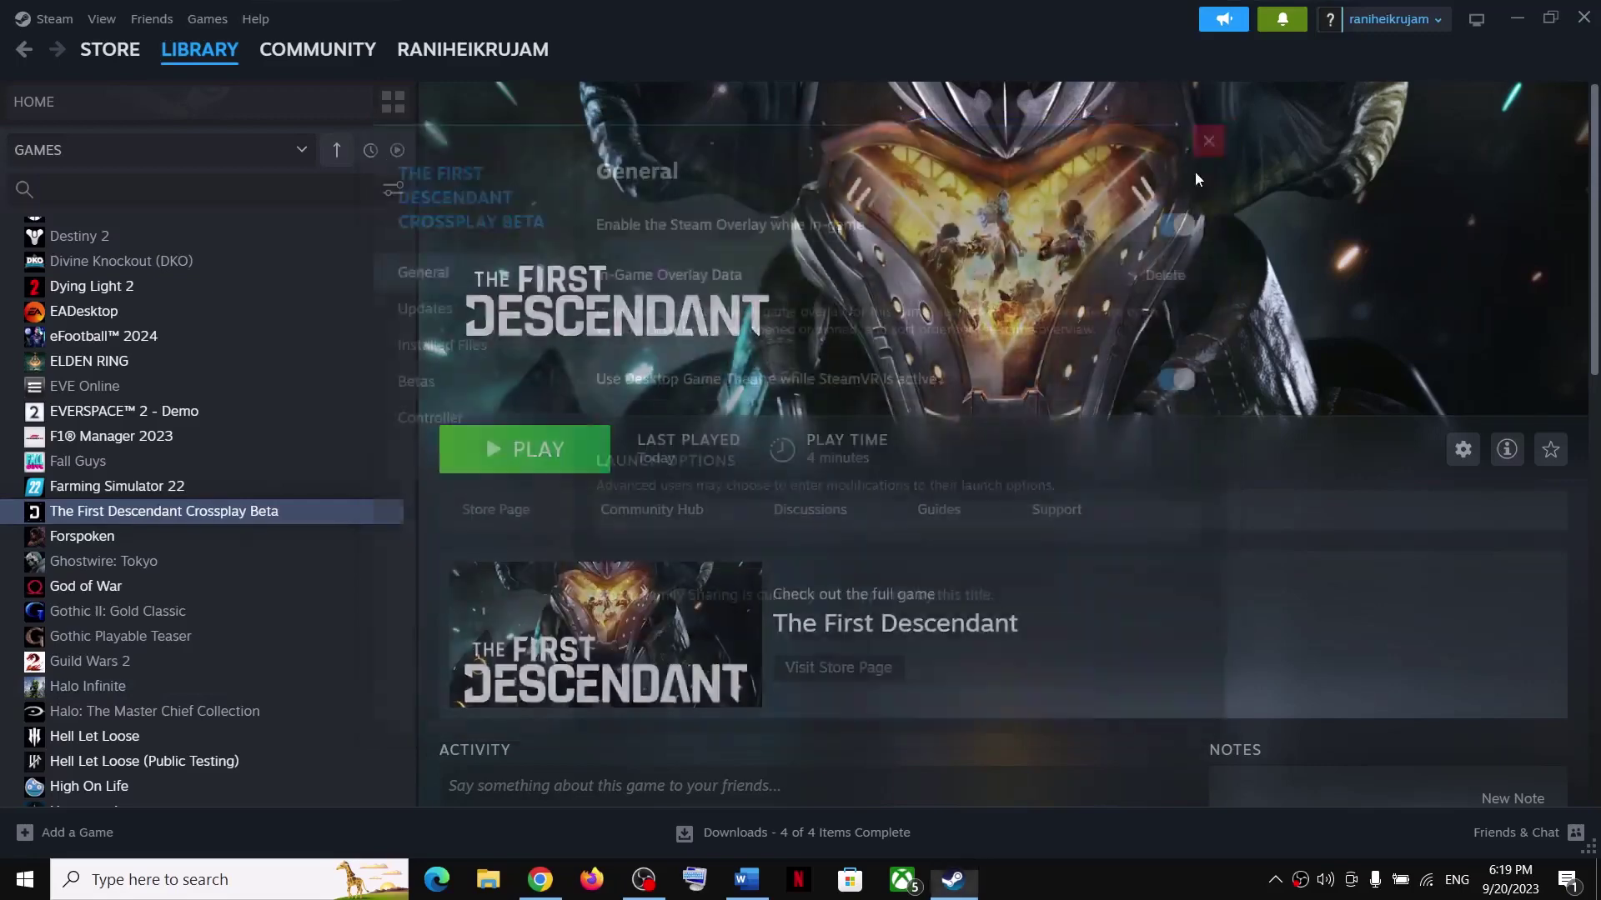
Step: Switch to the Word document and copy the Visual C++ download link from Step 9
{"action": "left_click", "coordinate": [746, 879]}
{"action": "scroll", "coordinate": [460, 591], "scroll_direction": "down", "scroll_amount": 3}
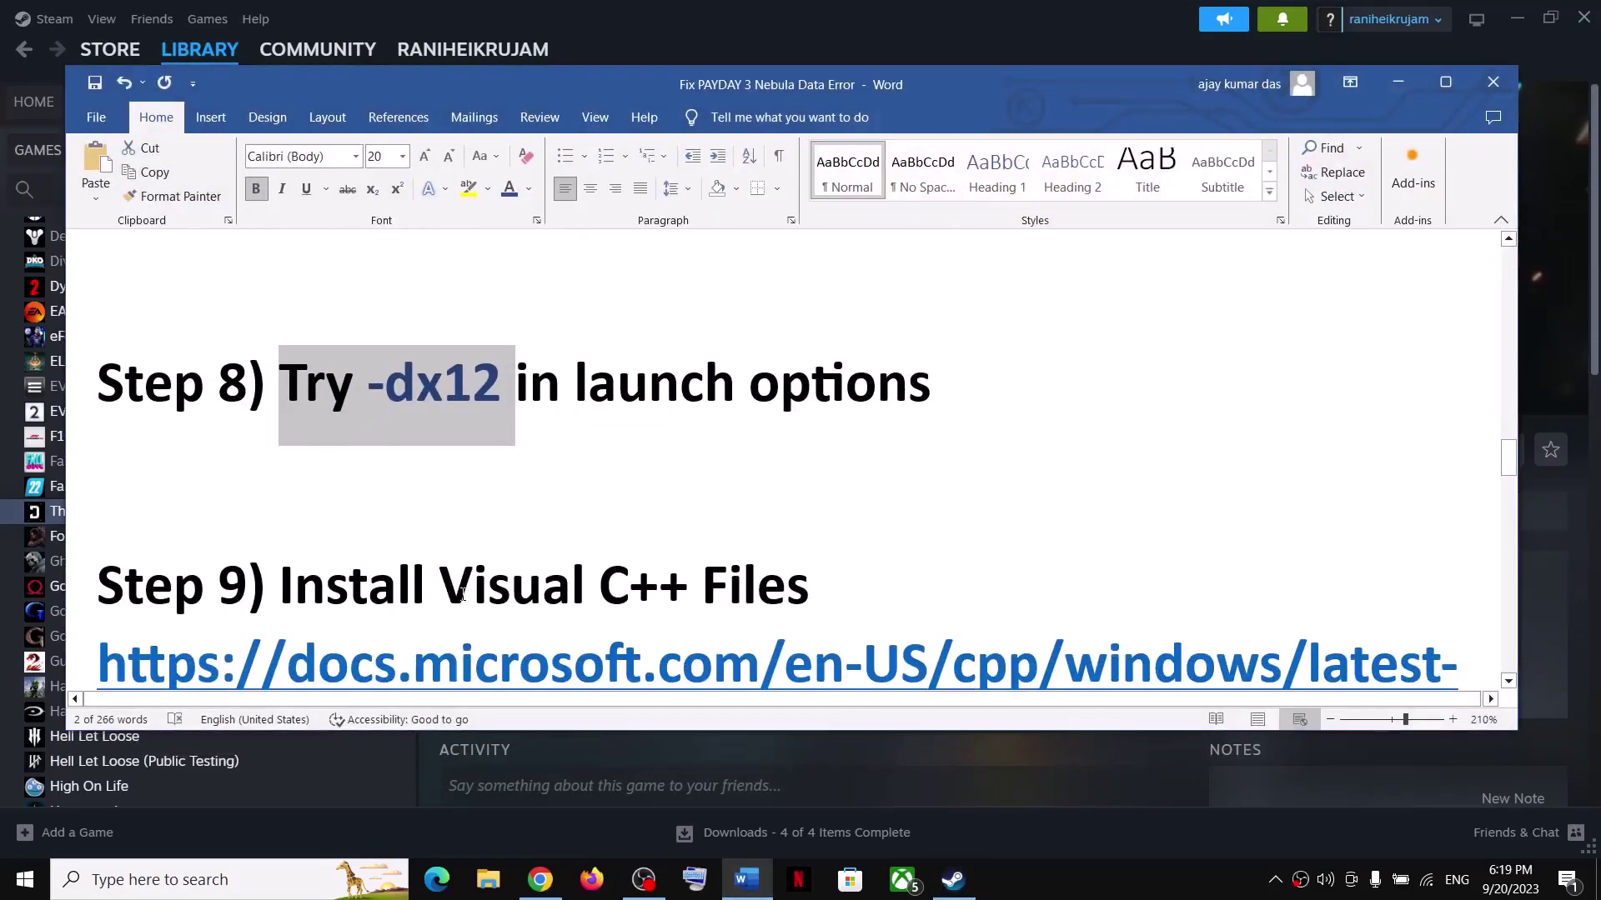
{"action": "scroll", "coordinate": [462, 593], "scroll_direction": "down", "scroll_amount": 3}
{"action": "left_click_drag", "start_coordinate": [1017, 553], "coordinate": [103, 460]}
{"action": "key", "text": "ctrl+c"}
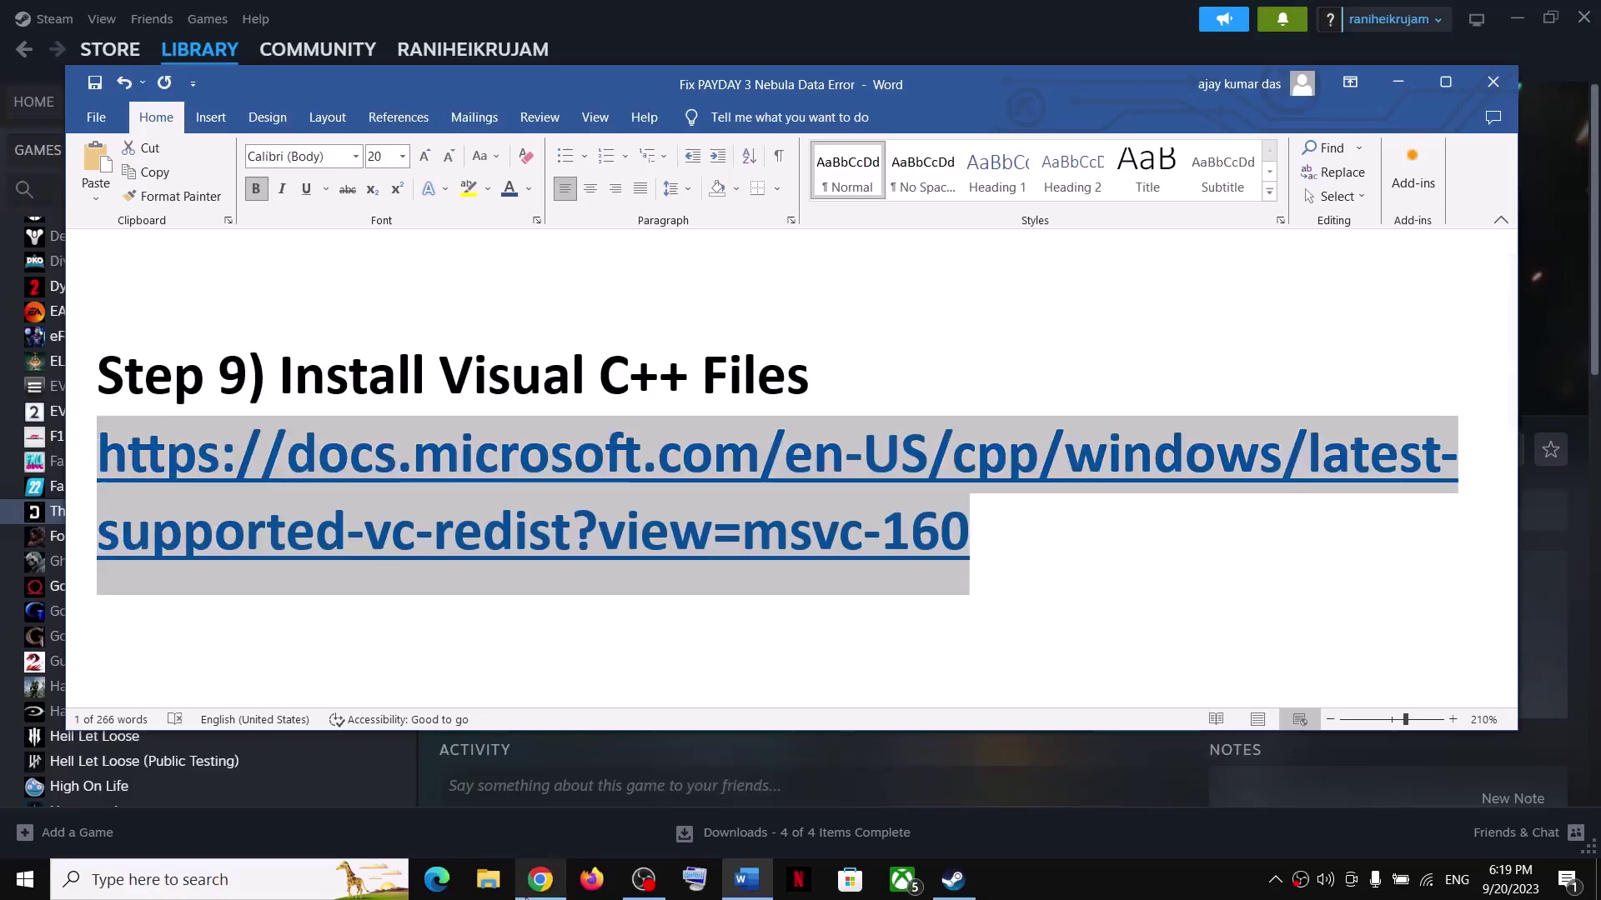
Step: Switch to Chrome and open the copied Visual C++ Redistributable link in a new tab
{"action": "left_click", "coordinate": [534, 886]}
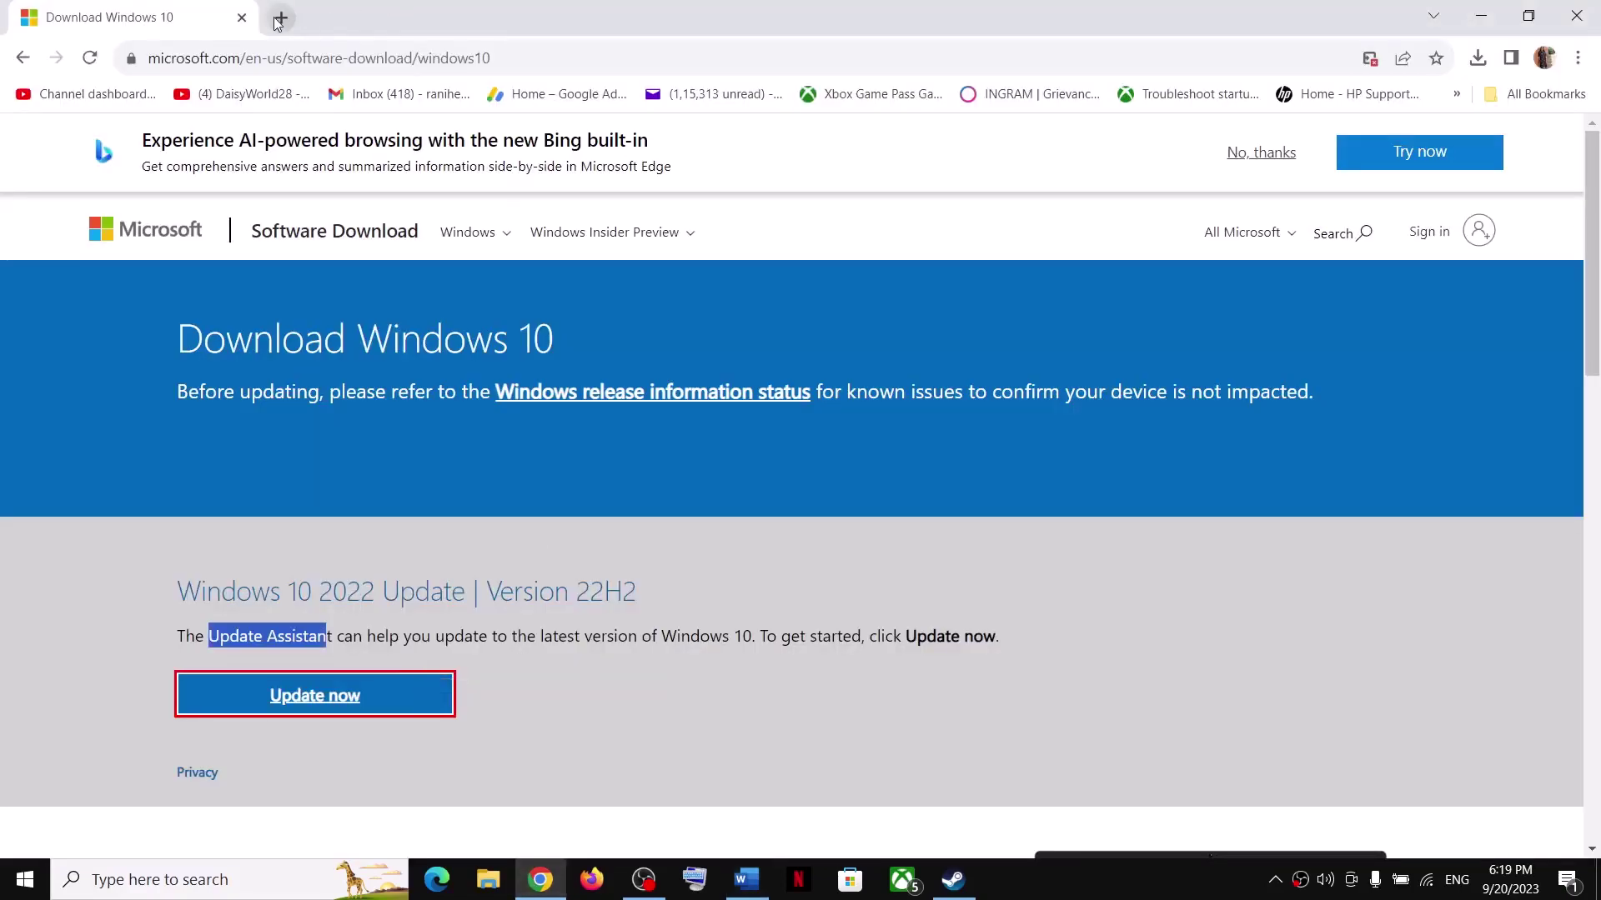
{"action": "key", "text": "ctrl+t"}
{"action": "key", "text": "ctrl+v"}
{"action": "key", "text": "Return"}
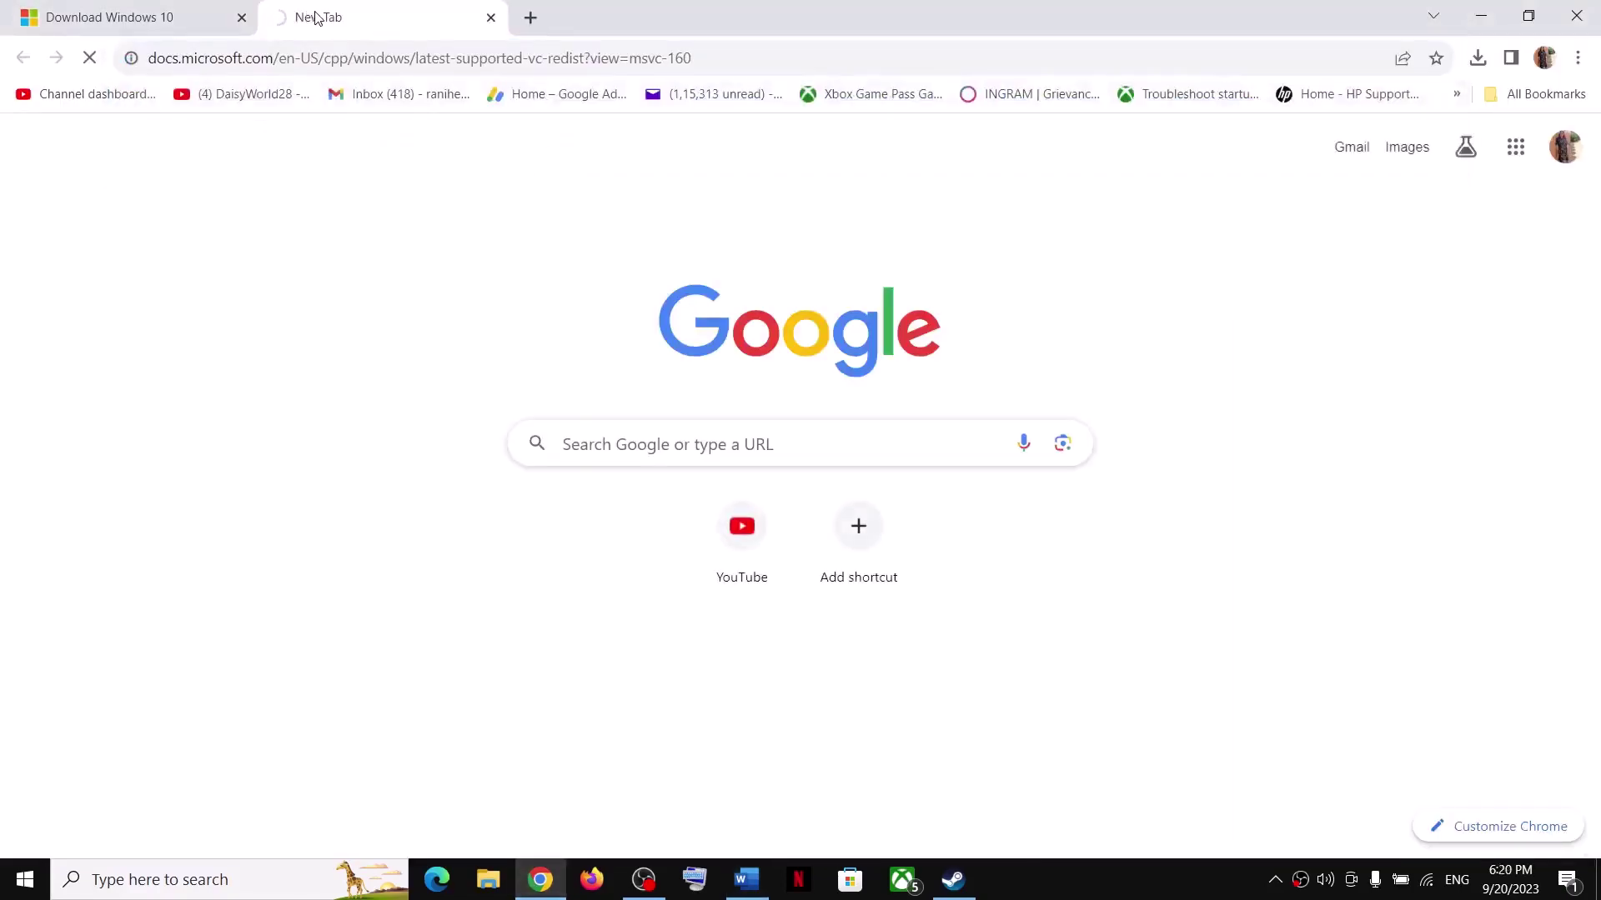
Step: Download the X86 and X64 redistributables from the Visual Studio 2015, 2017, 2019, and 2022 section
{"action": "scroll", "coordinate": [739, 490], "scroll_direction": "down", "scroll_amount": 3}
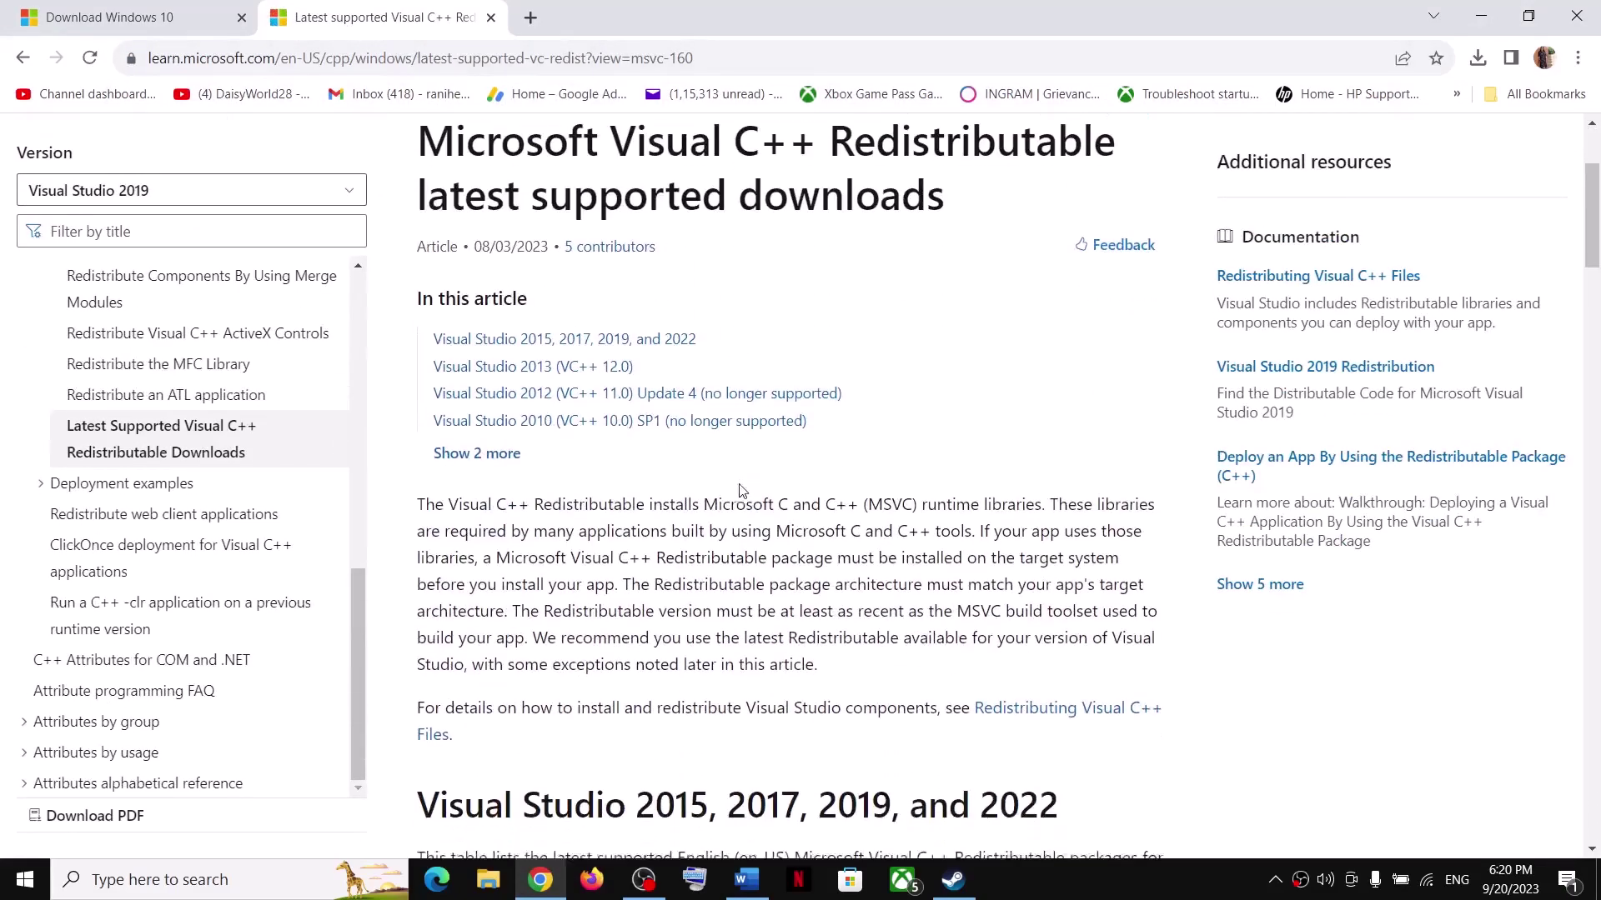
{"action": "scroll", "coordinate": [738, 490], "scroll_direction": "down", "scroll_amount": 5}
{"action": "left_click_drag", "start_coordinate": [457, 421], "coordinate": [1064, 415]}
{"action": "scroll", "coordinate": [1063, 416], "scroll_direction": "down", "scroll_amount": 4}
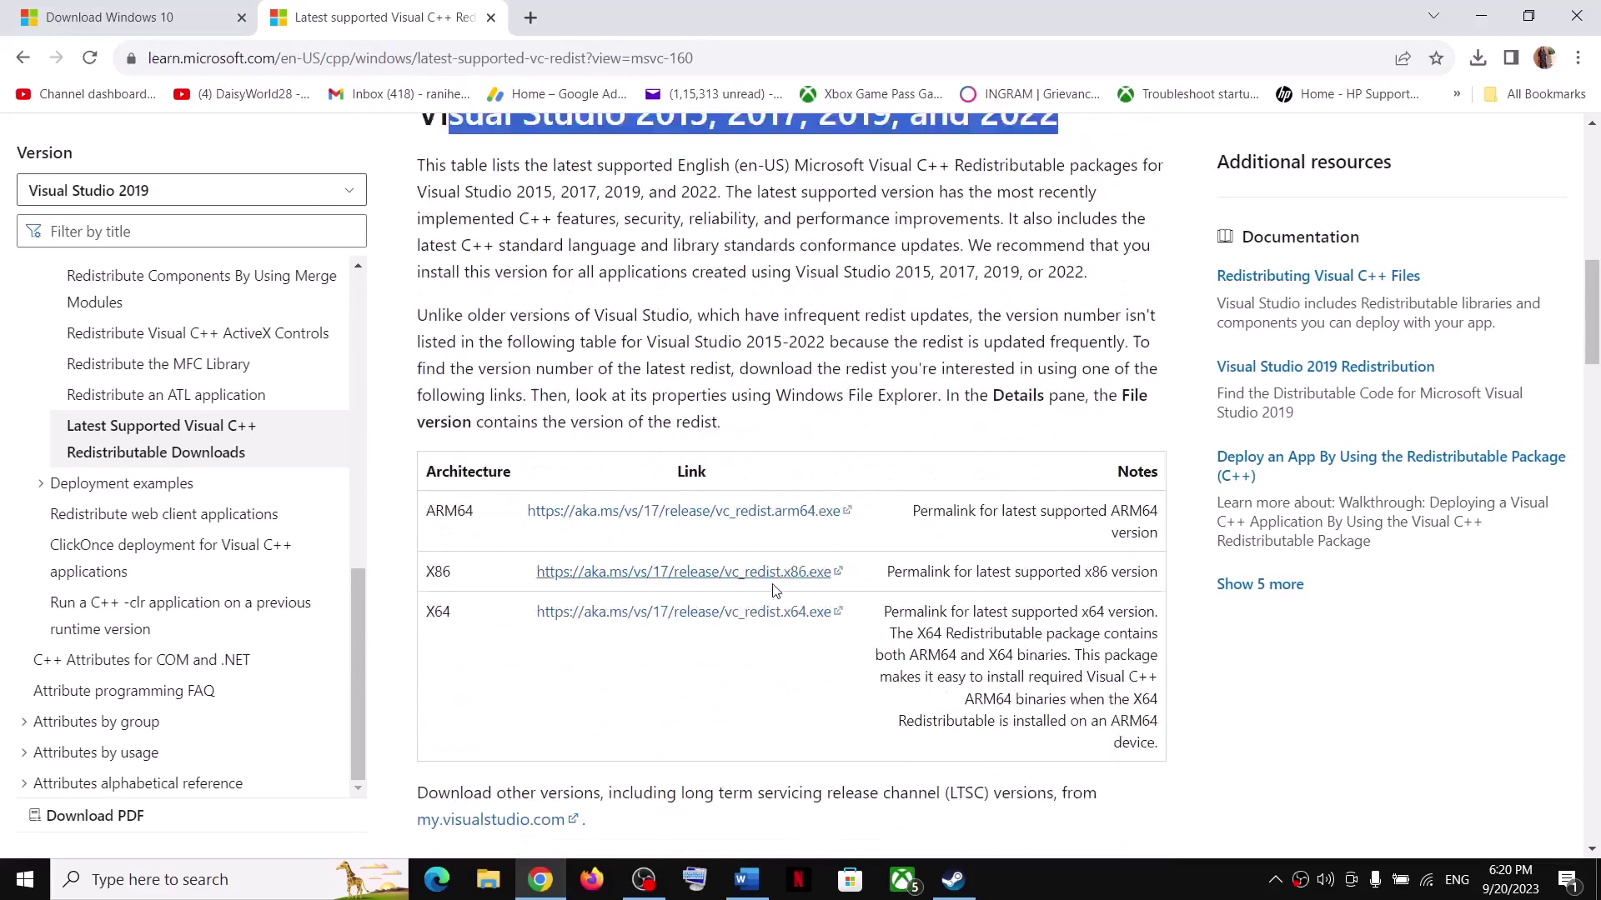
{"action": "left_click_drag", "start_coordinate": [435, 563], "coordinate": [721, 565]}
{"action": "left_click", "coordinate": [721, 565]}
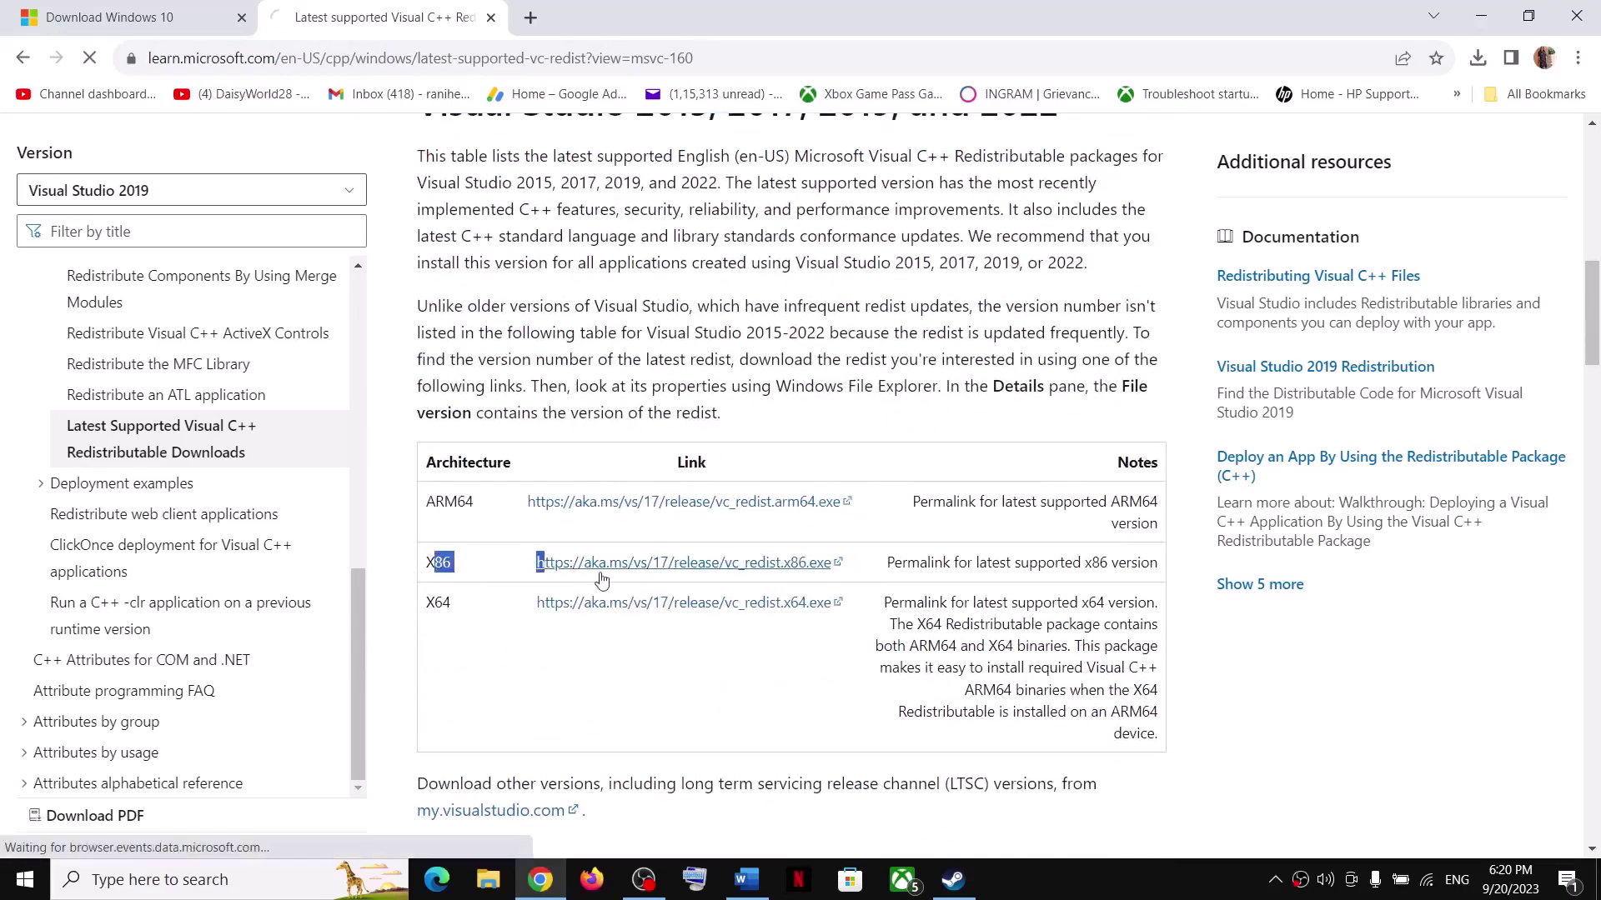
{"action": "left_click_drag", "start_coordinate": [426, 602], "coordinate": [694, 609]}
{"action": "left_click", "coordinate": [694, 603]}
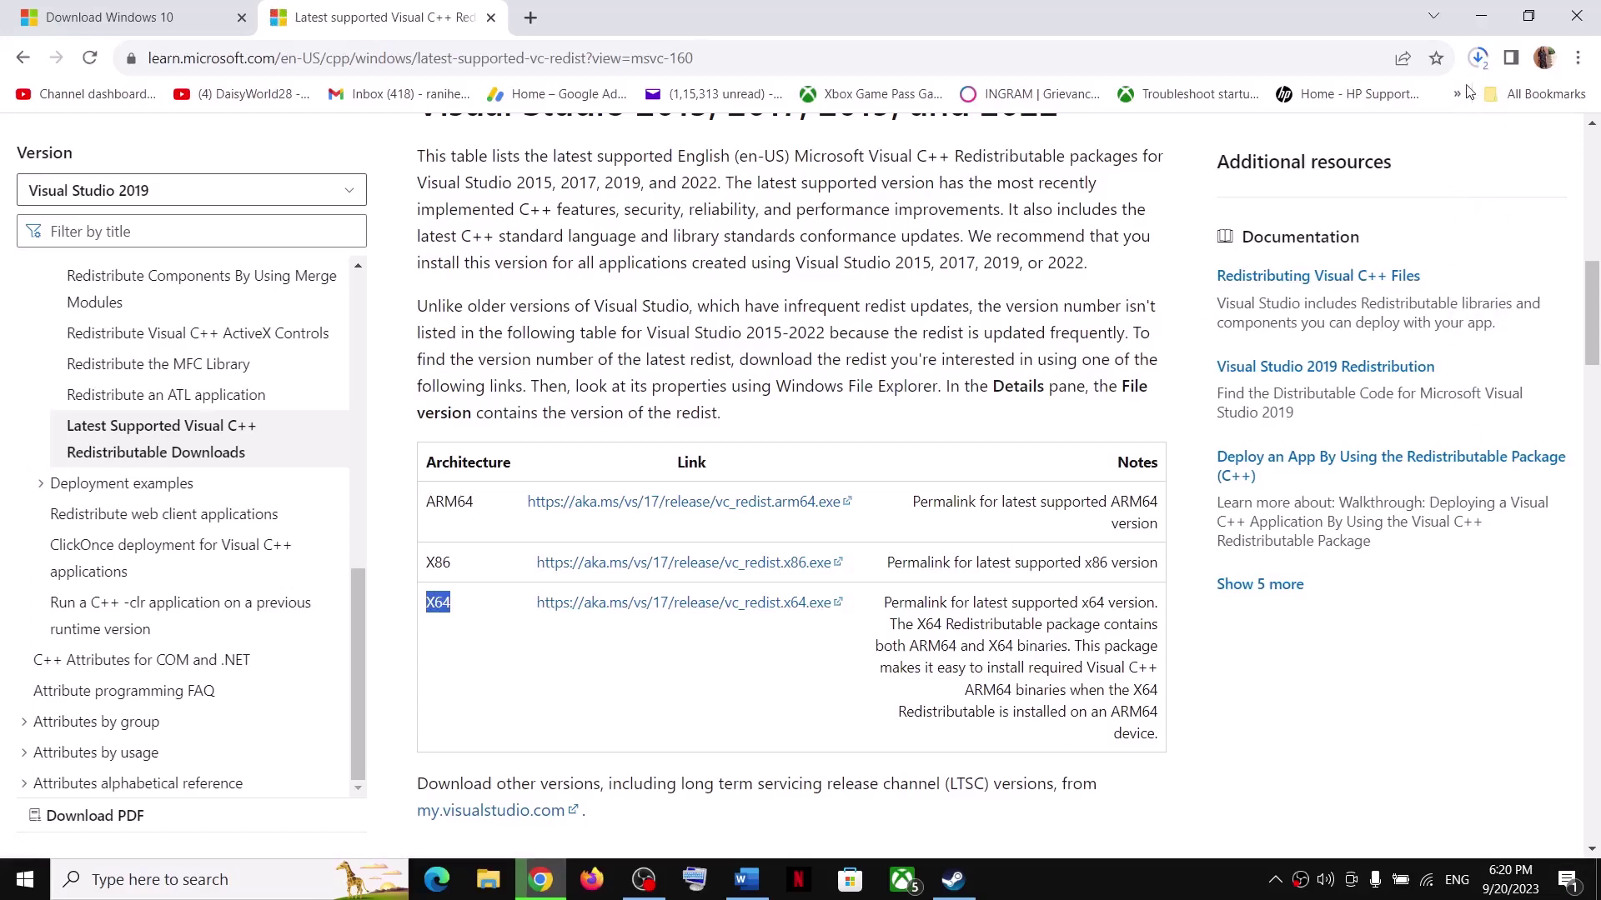
Step: Run the downloaded VC_redist.x86 (2).exe and repair the x86 Visual C++ 2015-2022 Redistributable
{"action": "left_click", "coordinate": [1478, 58]}
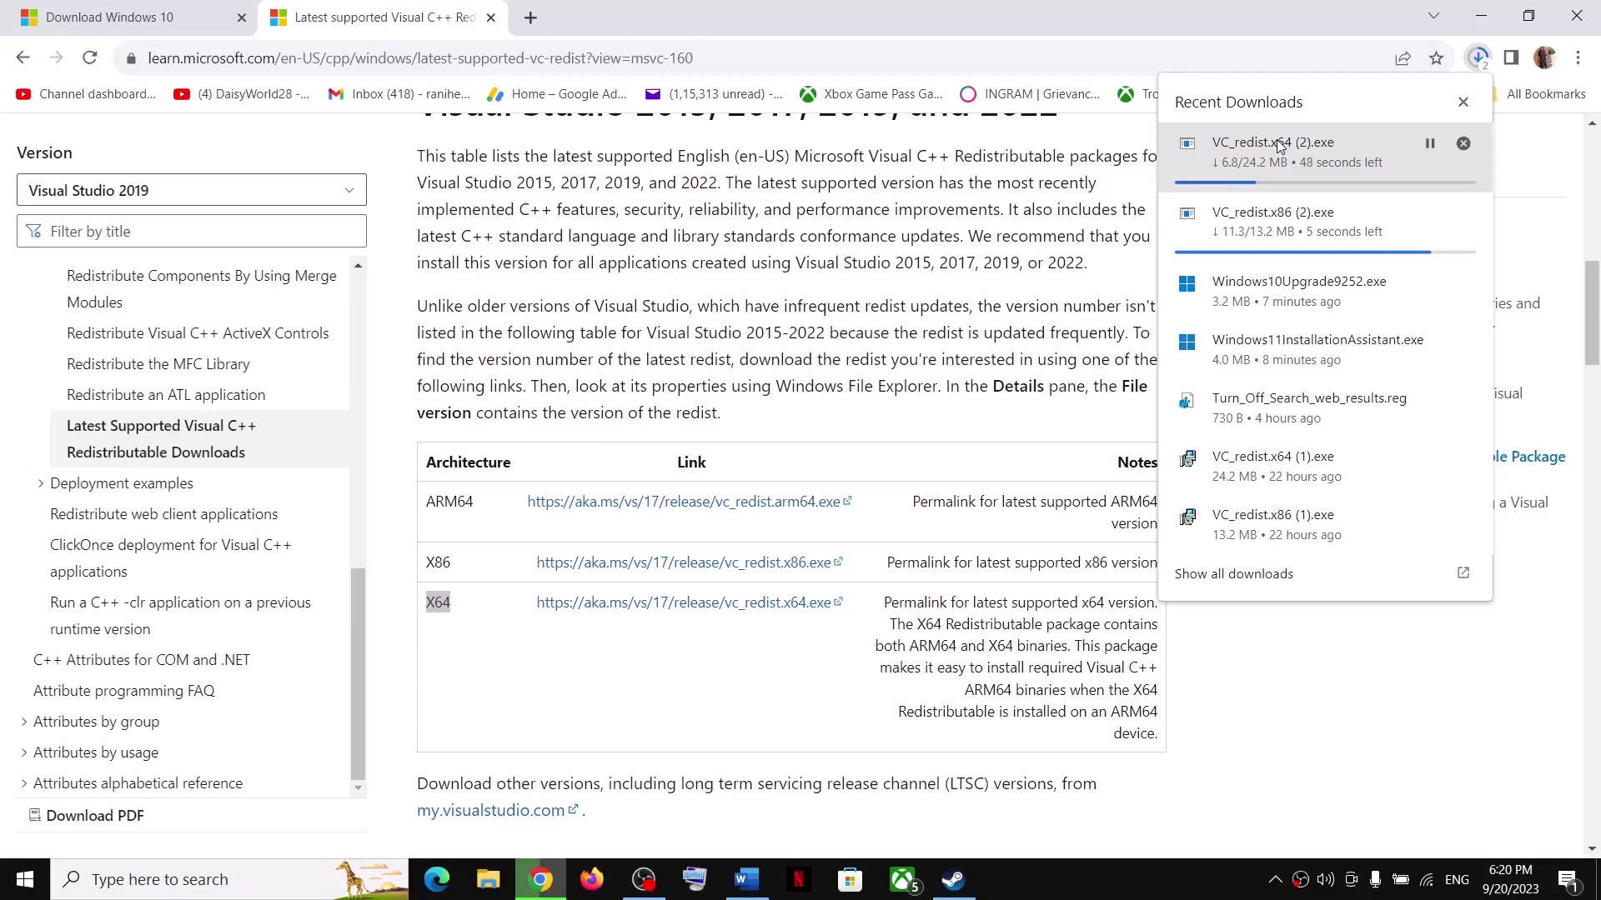
{"action": "left_click", "coordinate": [1282, 238]}
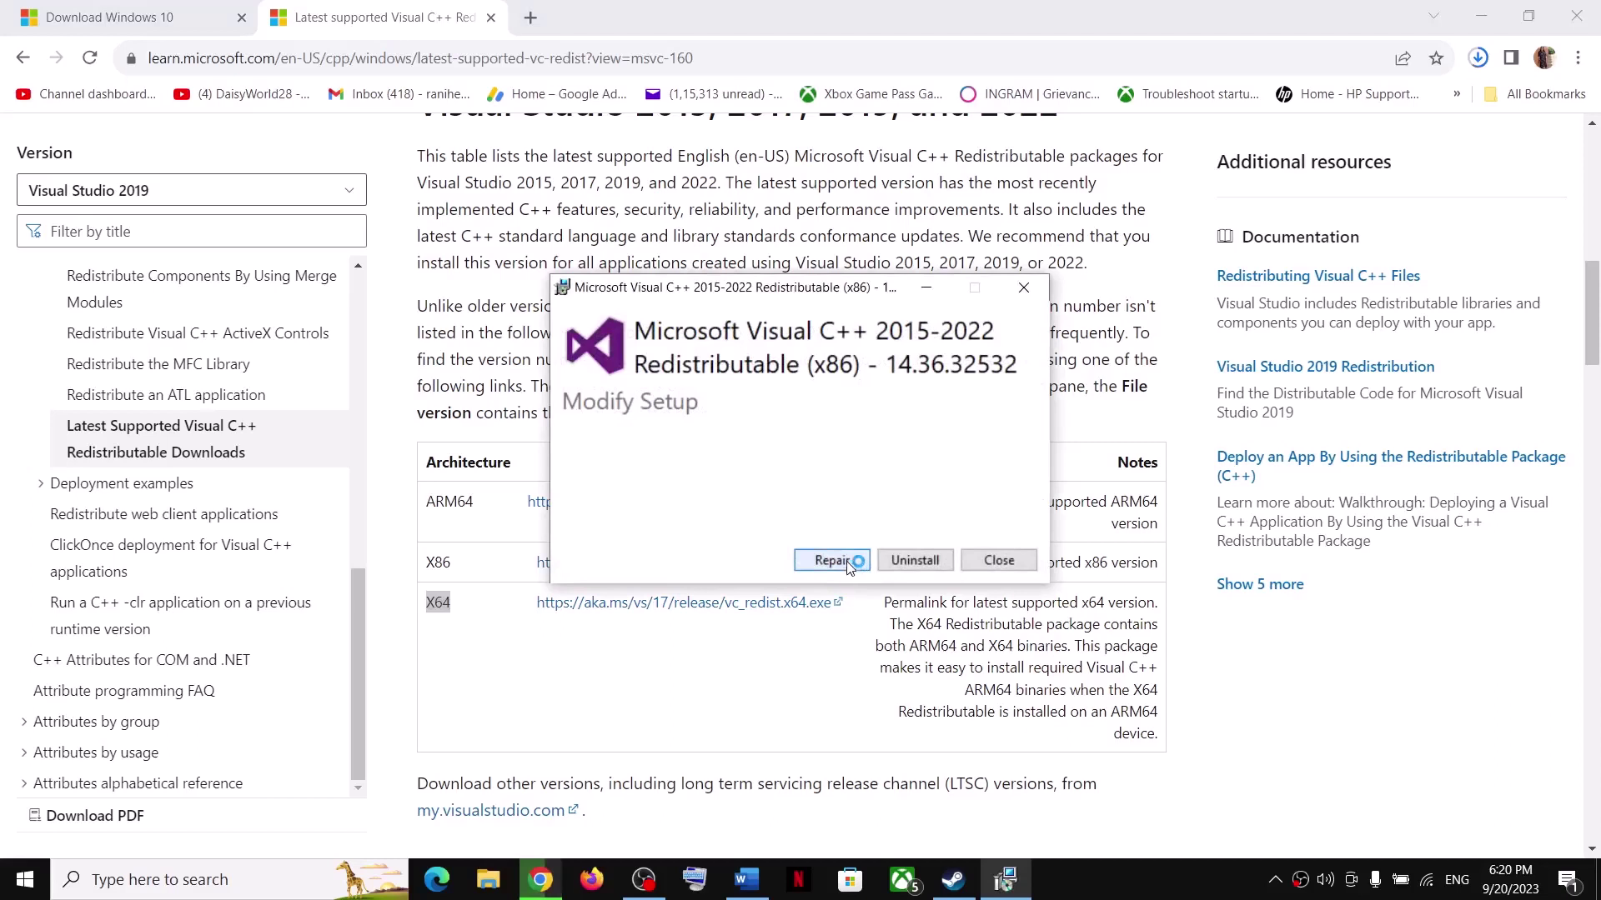
{"action": "left_click", "coordinate": [835, 561]}
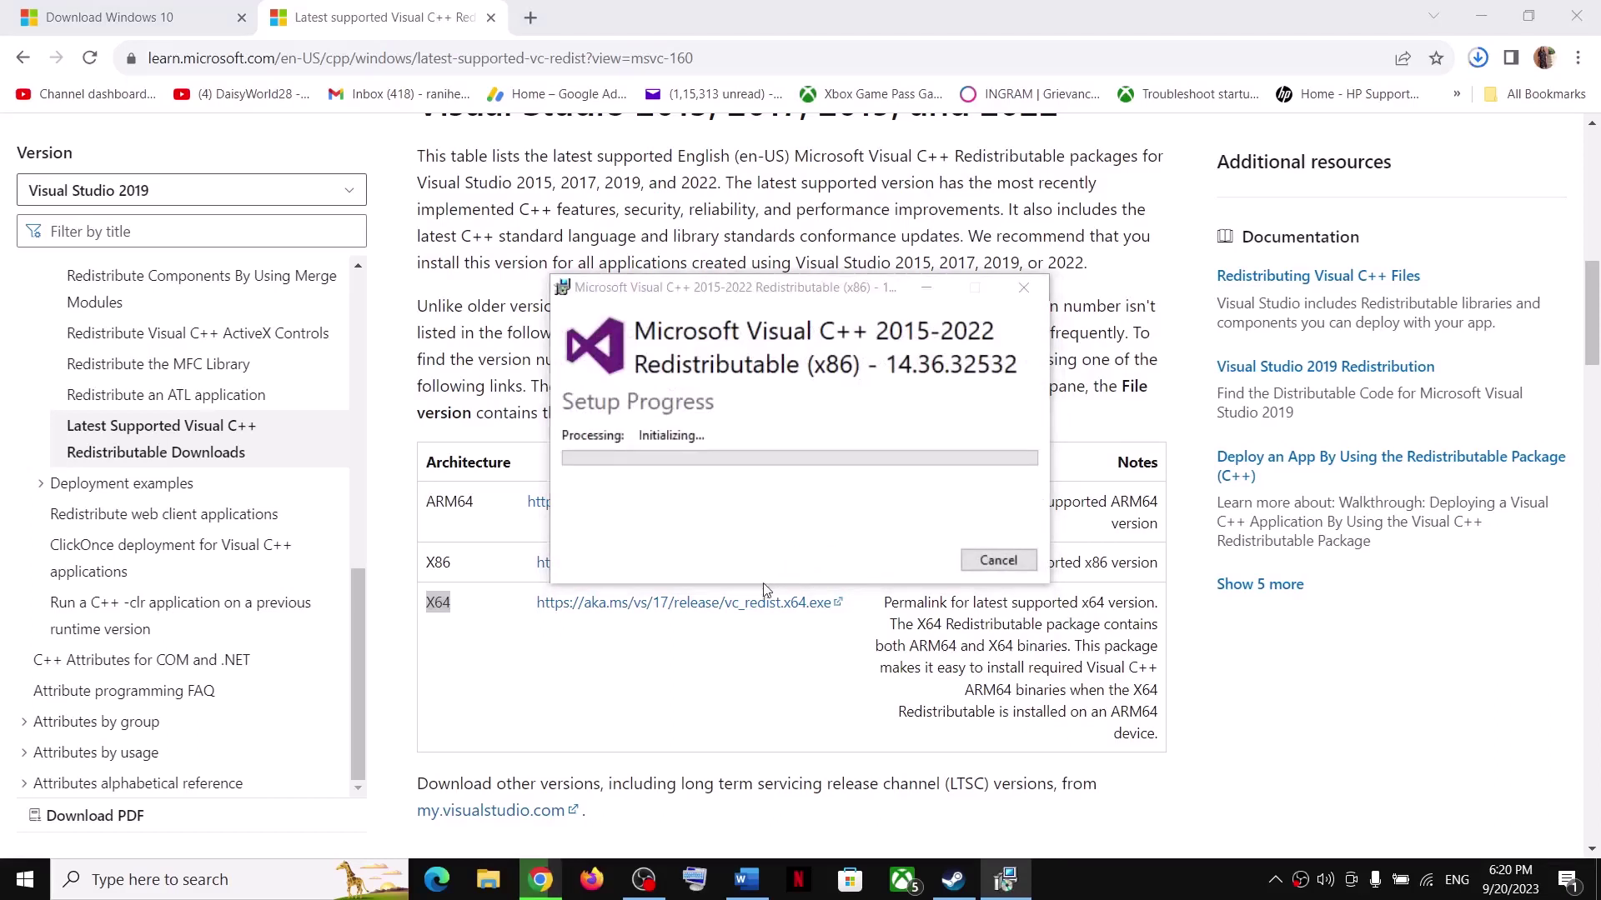
Step: Run the downloaded VC_redist.x64 (2).exe, repair the x64 Visual C++ 2015-2022 Redistributable, and return to the browser page without restarting
{"action": "left_click", "coordinate": [1478, 59]}
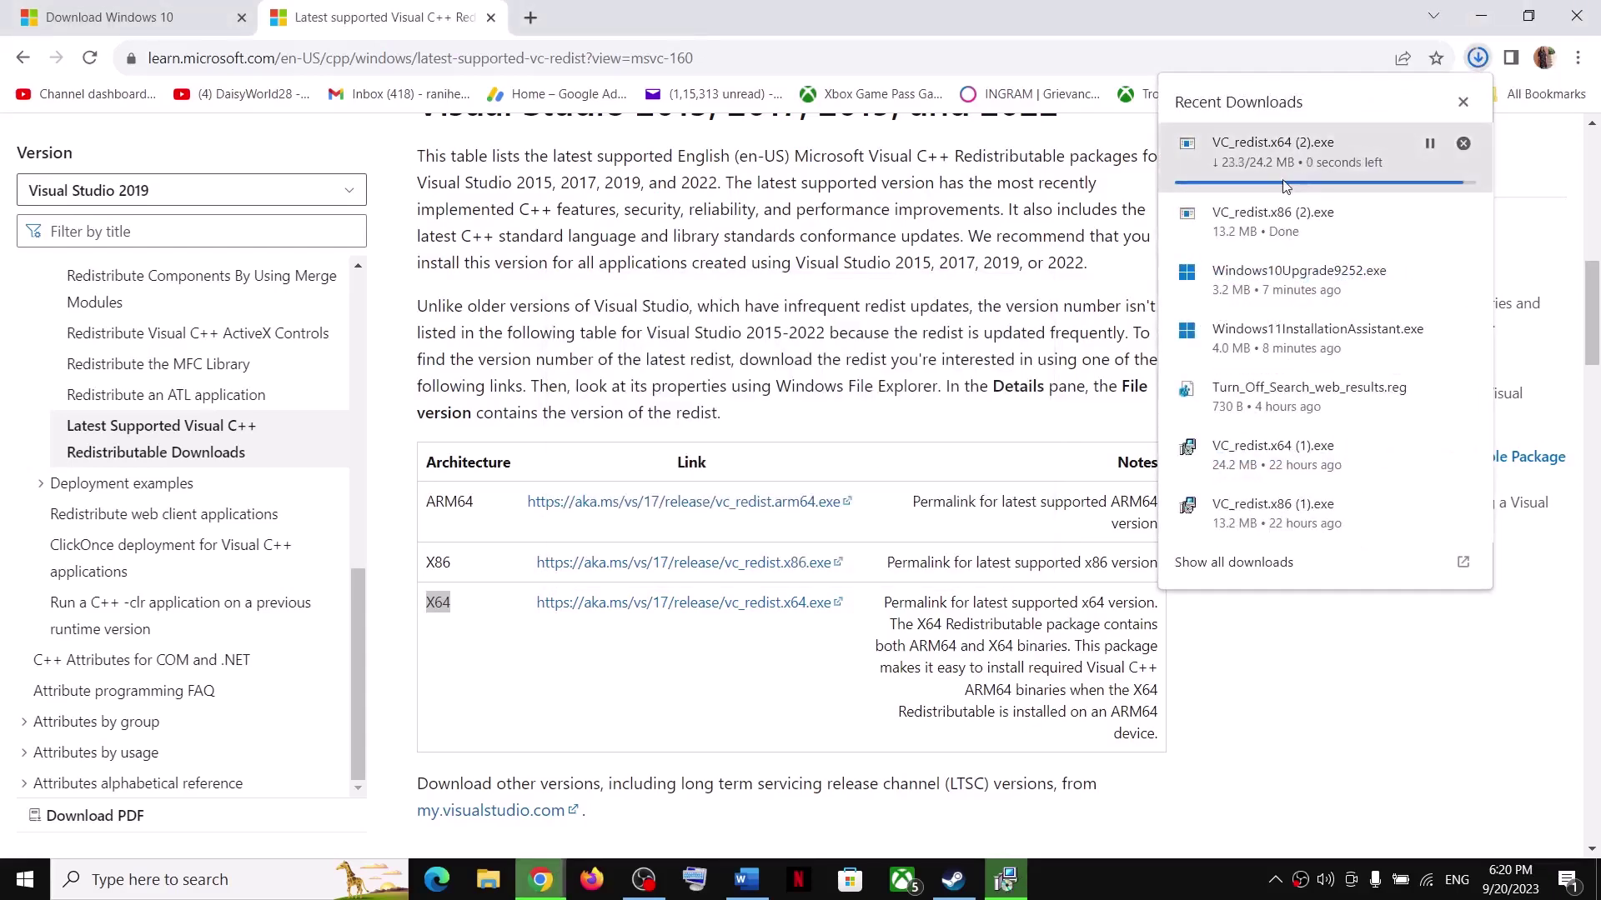
{"action": "left_click", "coordinate": [1284, 167]}
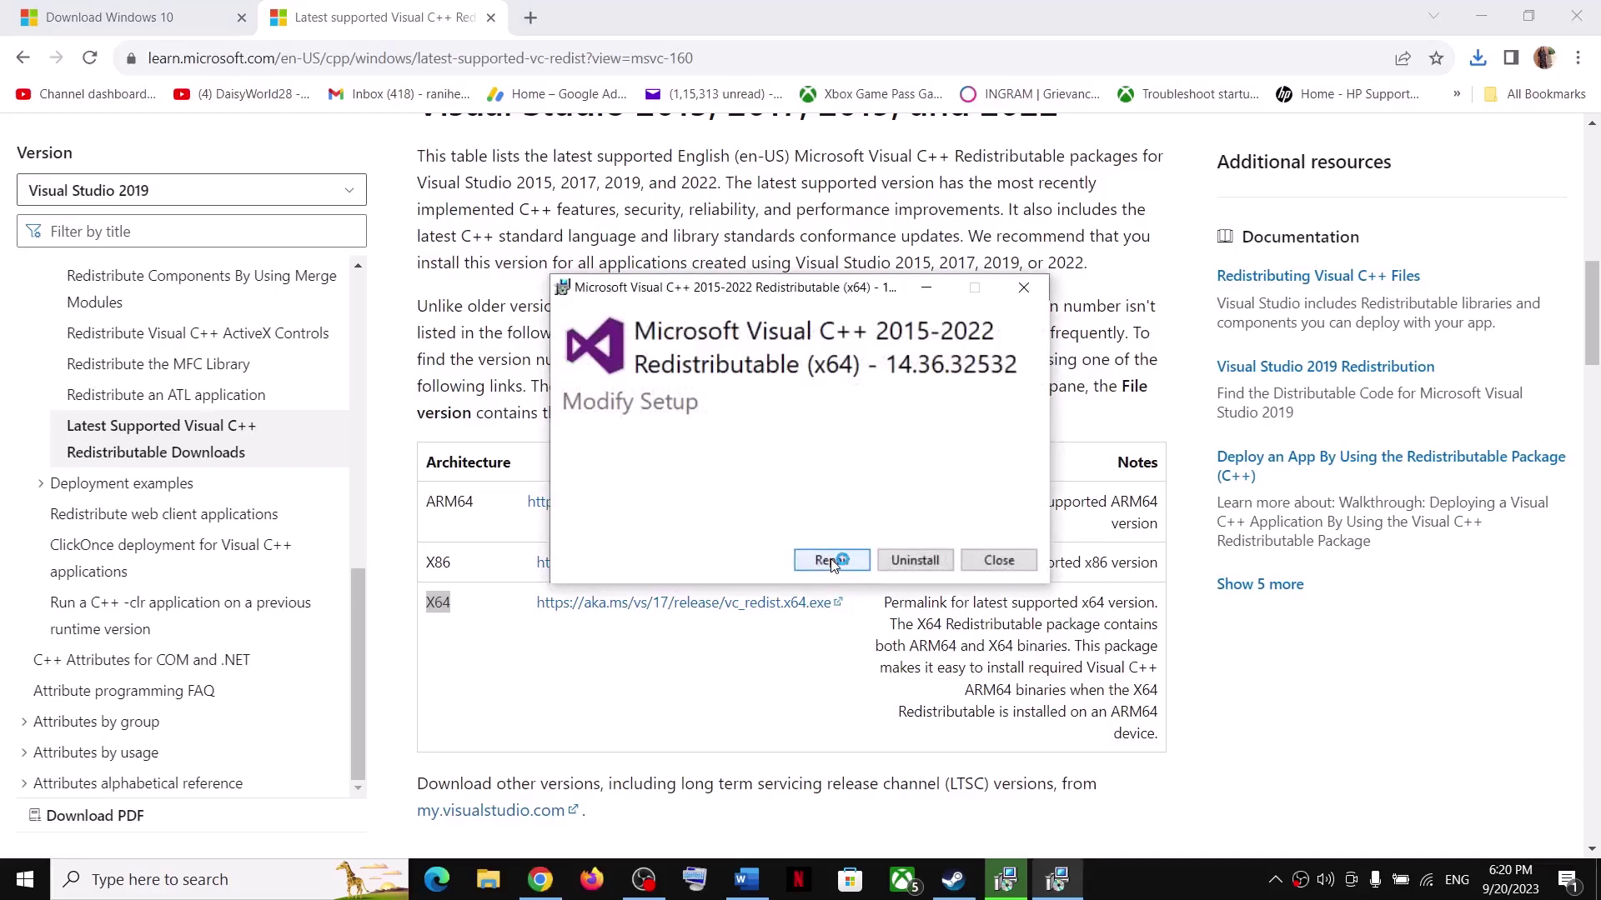
{"action": "left_click", "coordinate": [832, 561]}
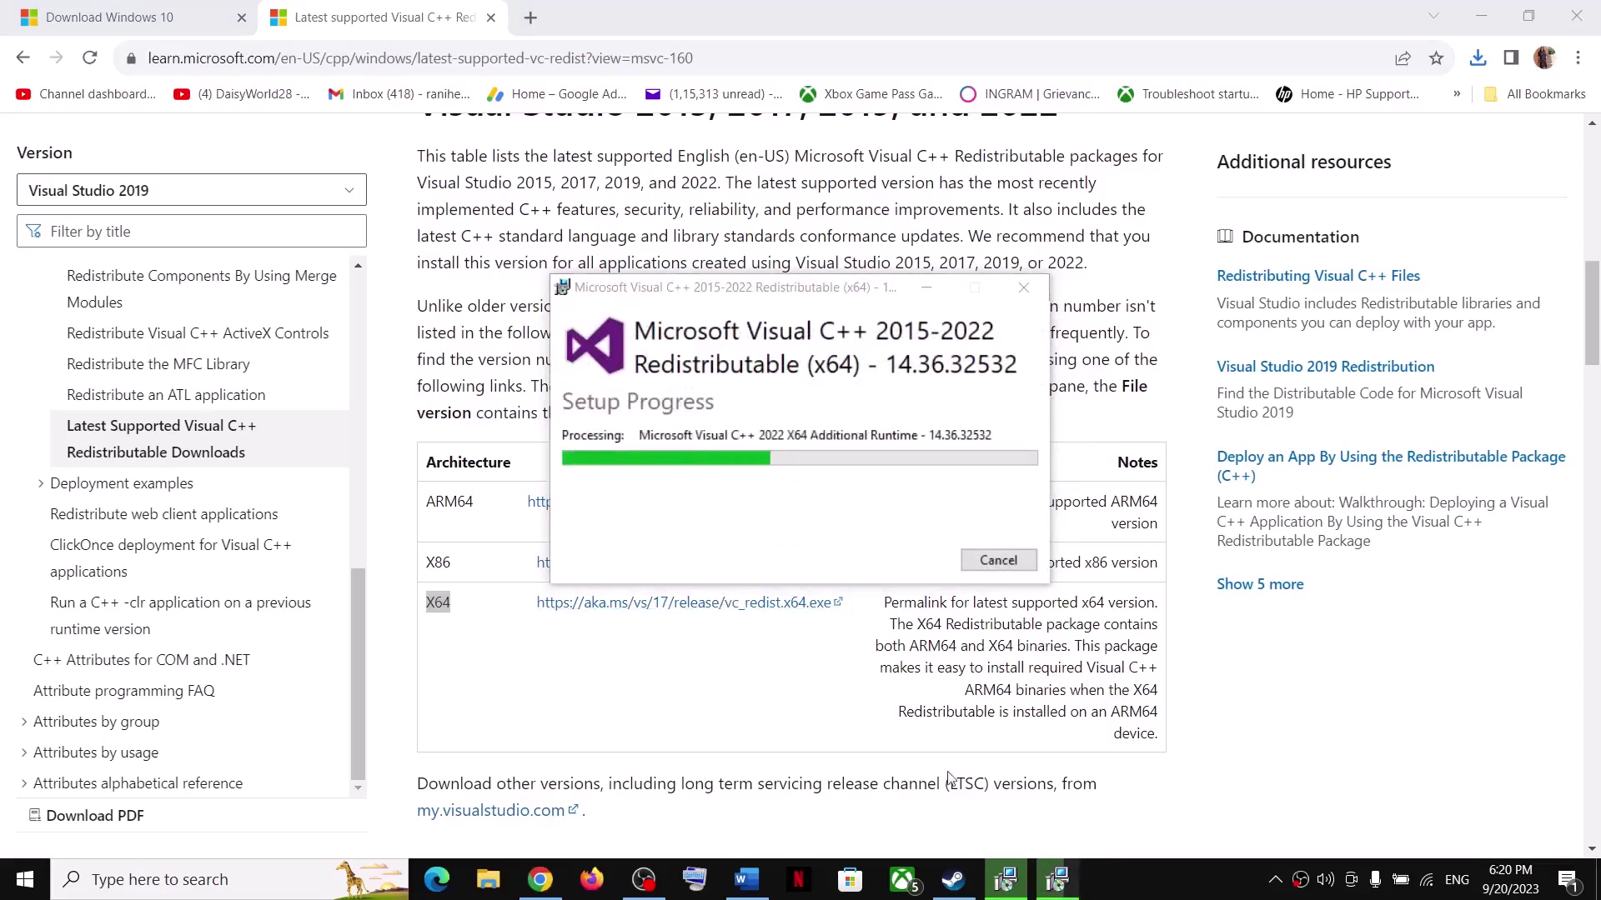
{"action": "left_click_drag", "start_coordinate": [831, 292], "coordinate": [1047, 299]}
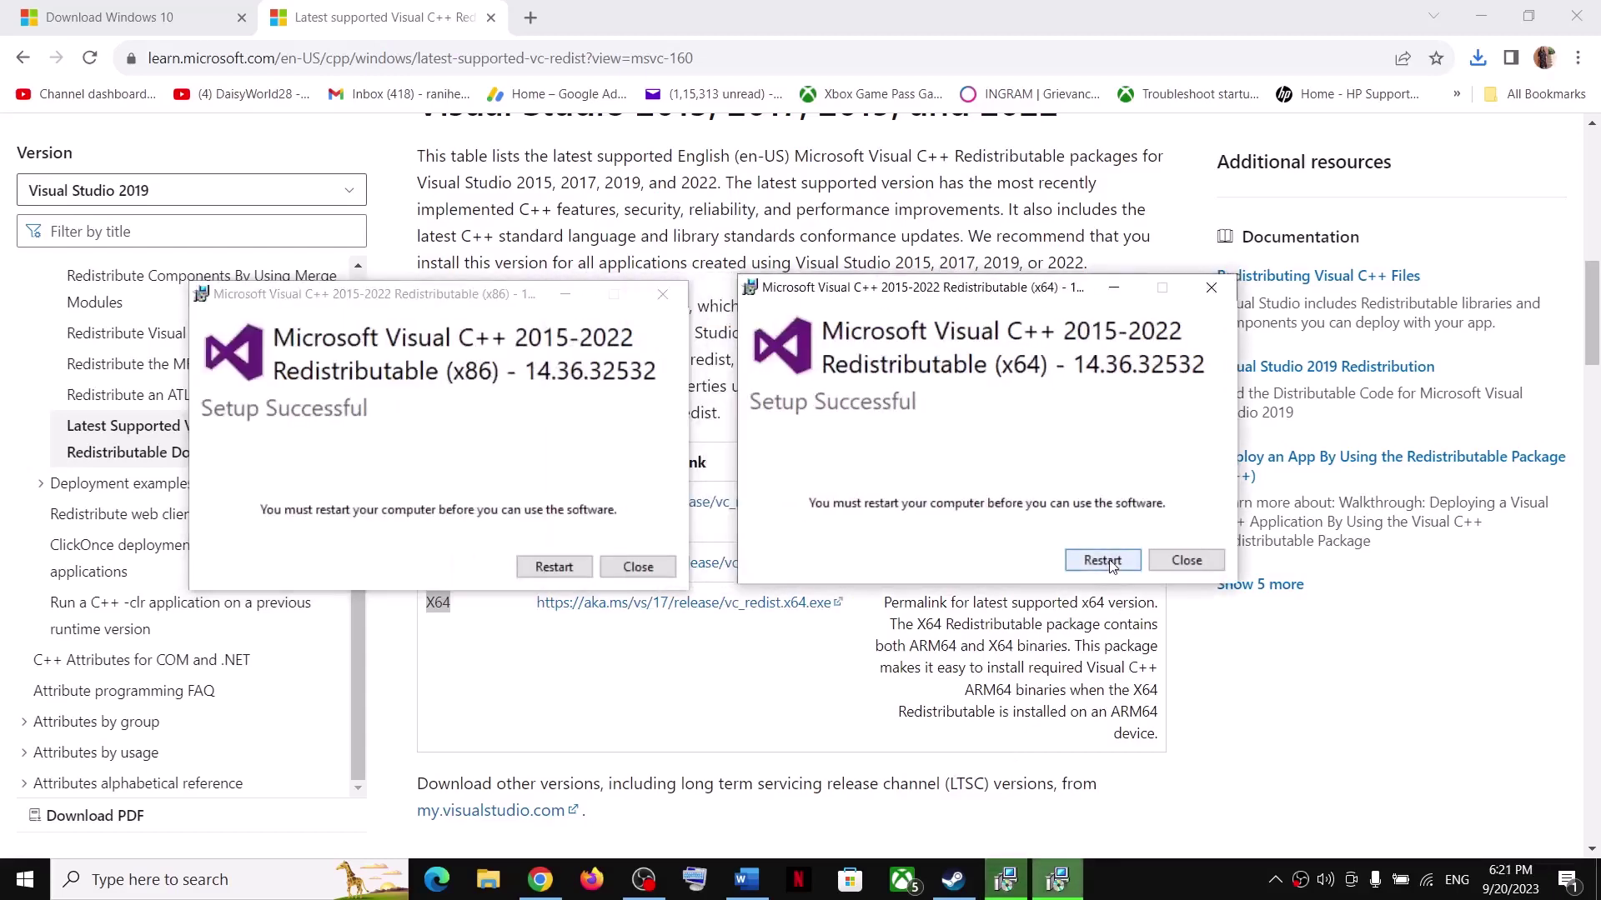
{"action": "left_click", "coordinate": [1216, 685]}
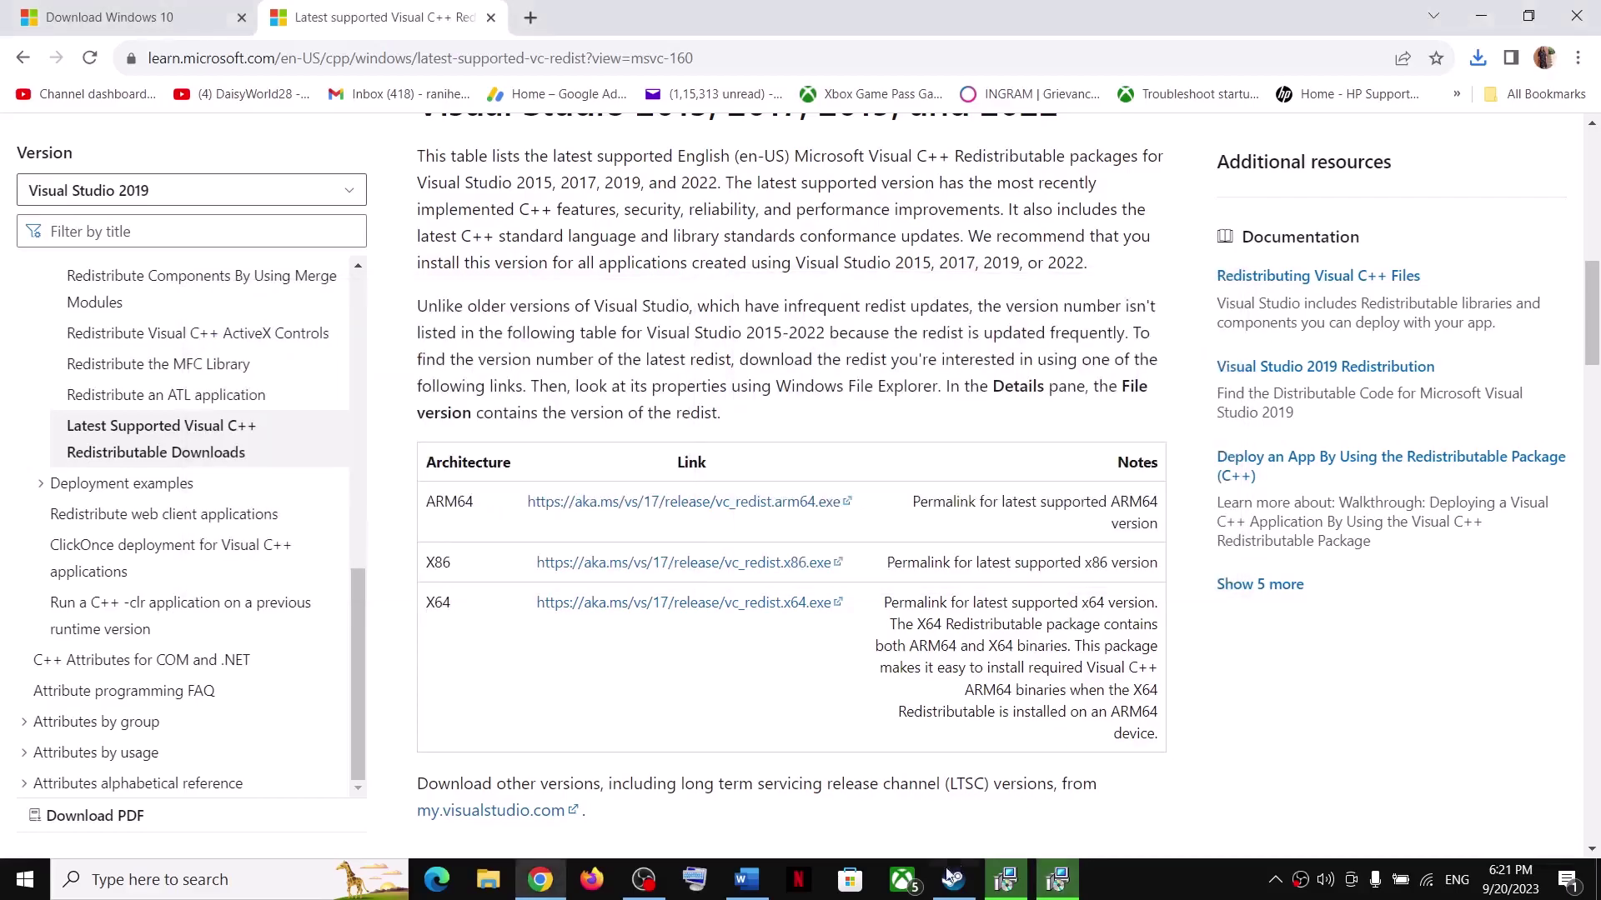
Step: Switch to the Word document and read Step 10 on using windowed mode and lower graphics settings
{"action": "left_click", "coordinate": [954, 879]}
{"action": "left_click", "coordinate": [771, 882]}
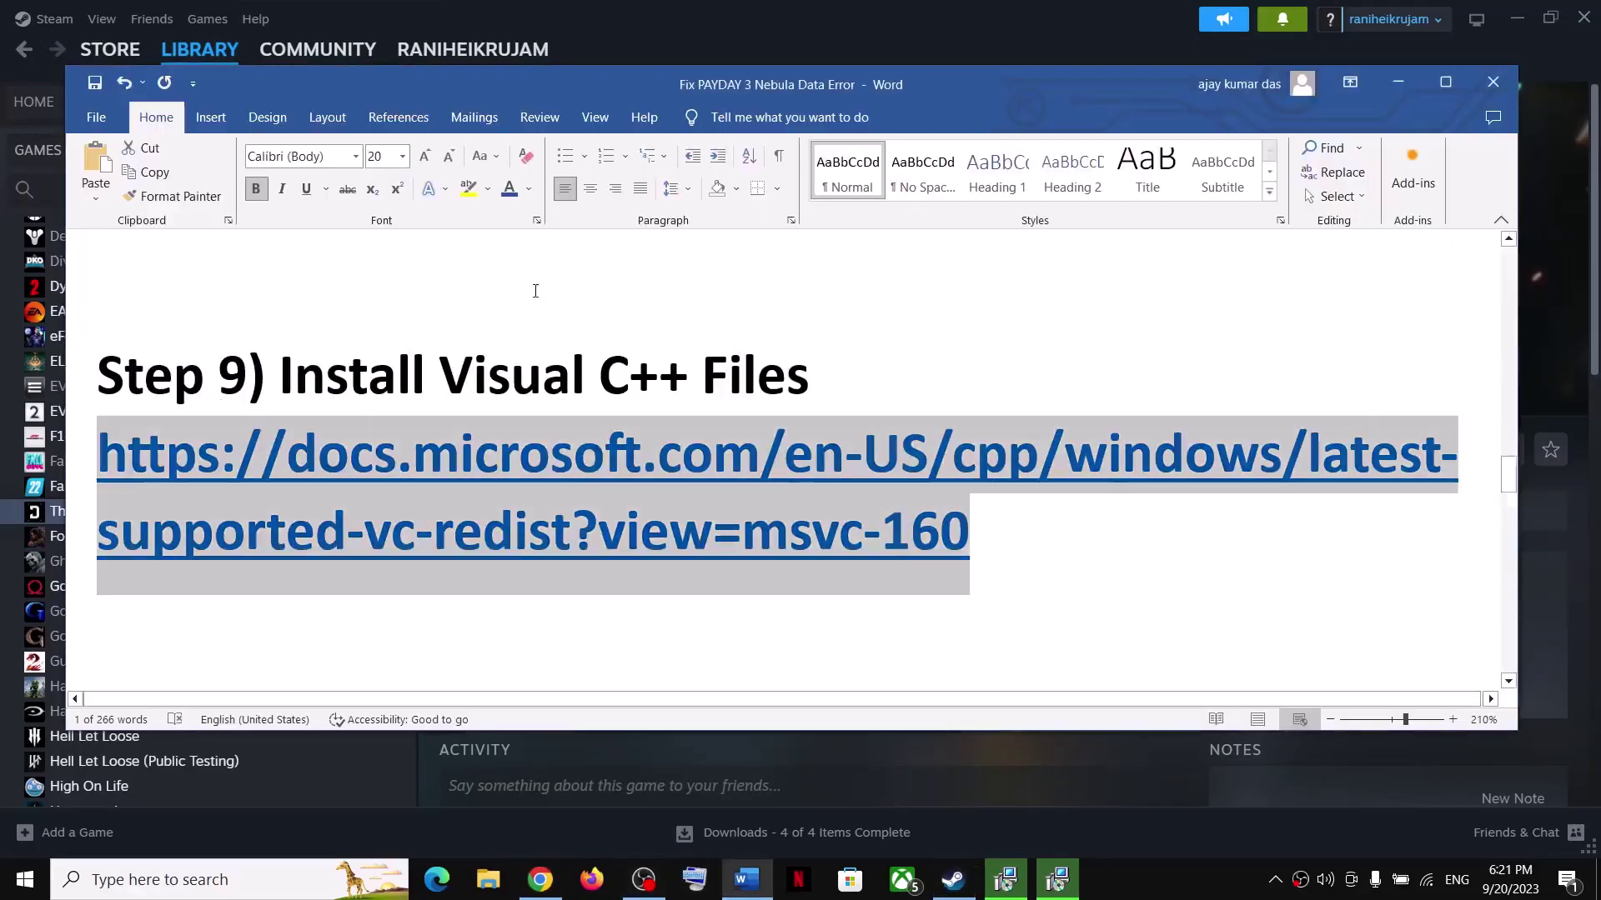
{"action": "scroll", "coordinate": [593, 518], "scroll_direction": "down", "scroll_amount": 5}
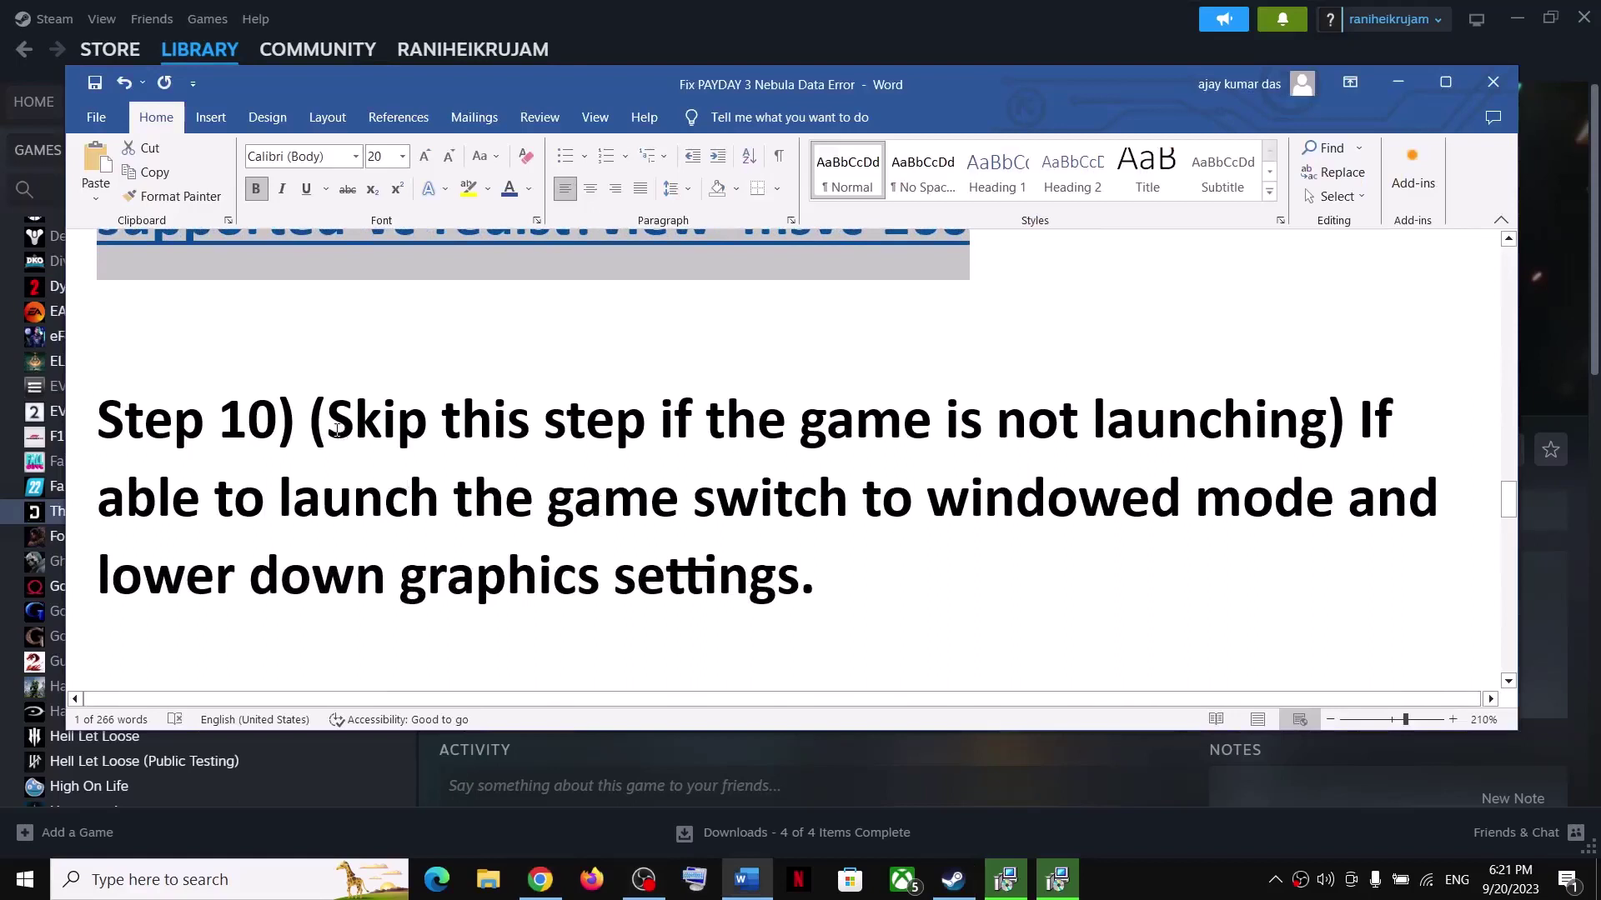
{"action": "left_click_drag", "start_coordinate": [1360, 428], "coordinate": [832, 568]}
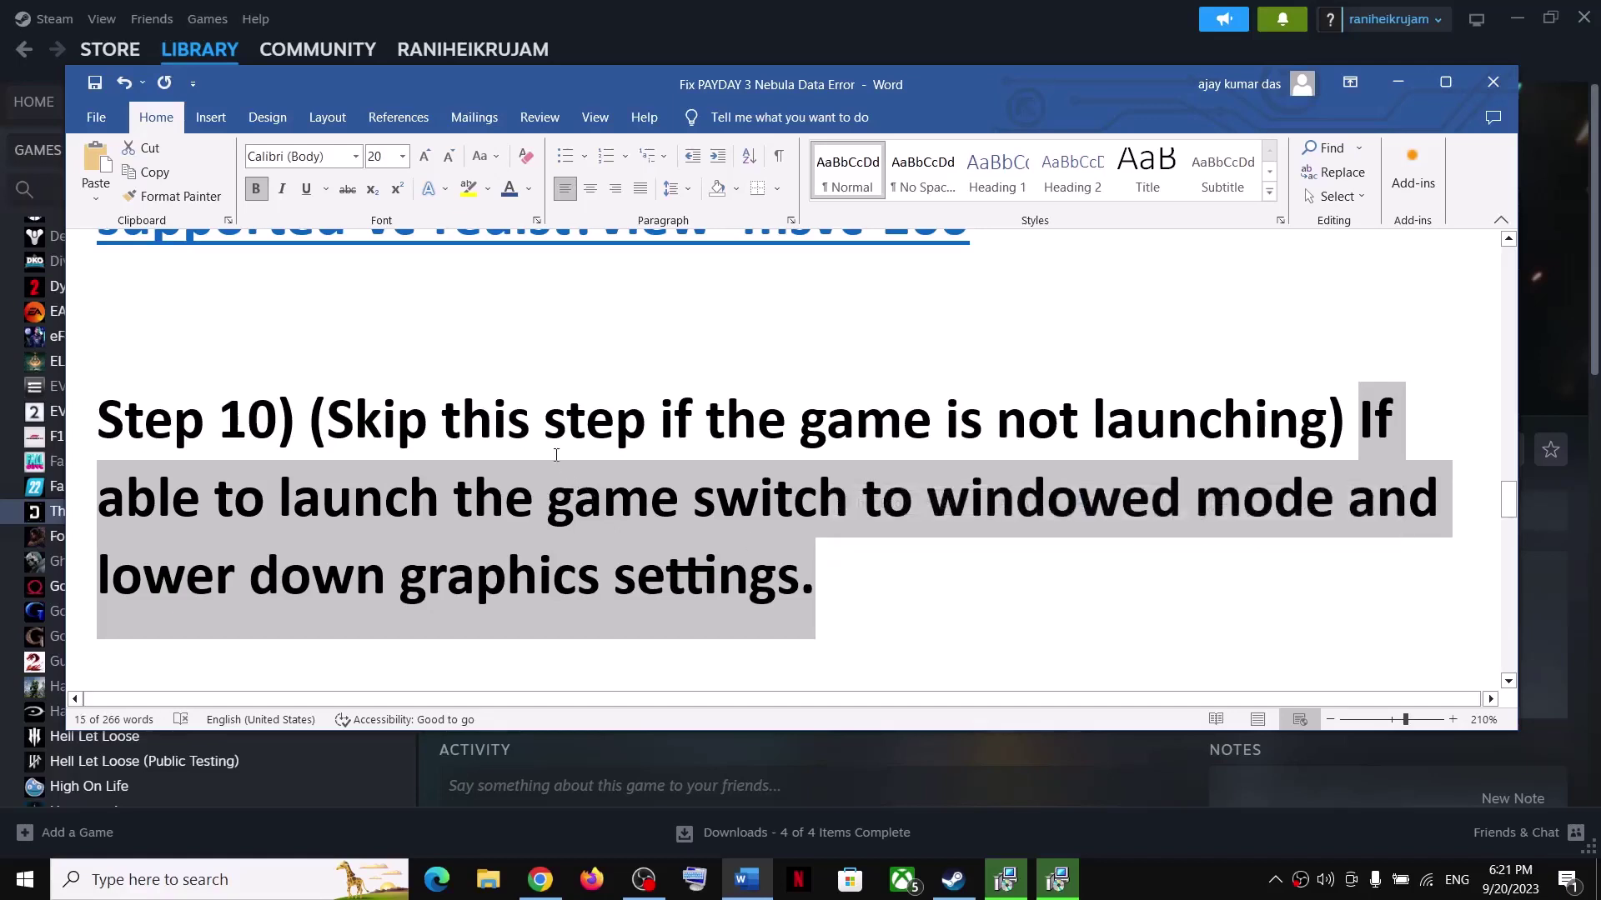
{"action": "left_click_drag", "start_coordinate": [442, 420], "coordinate": [1328, 421]}
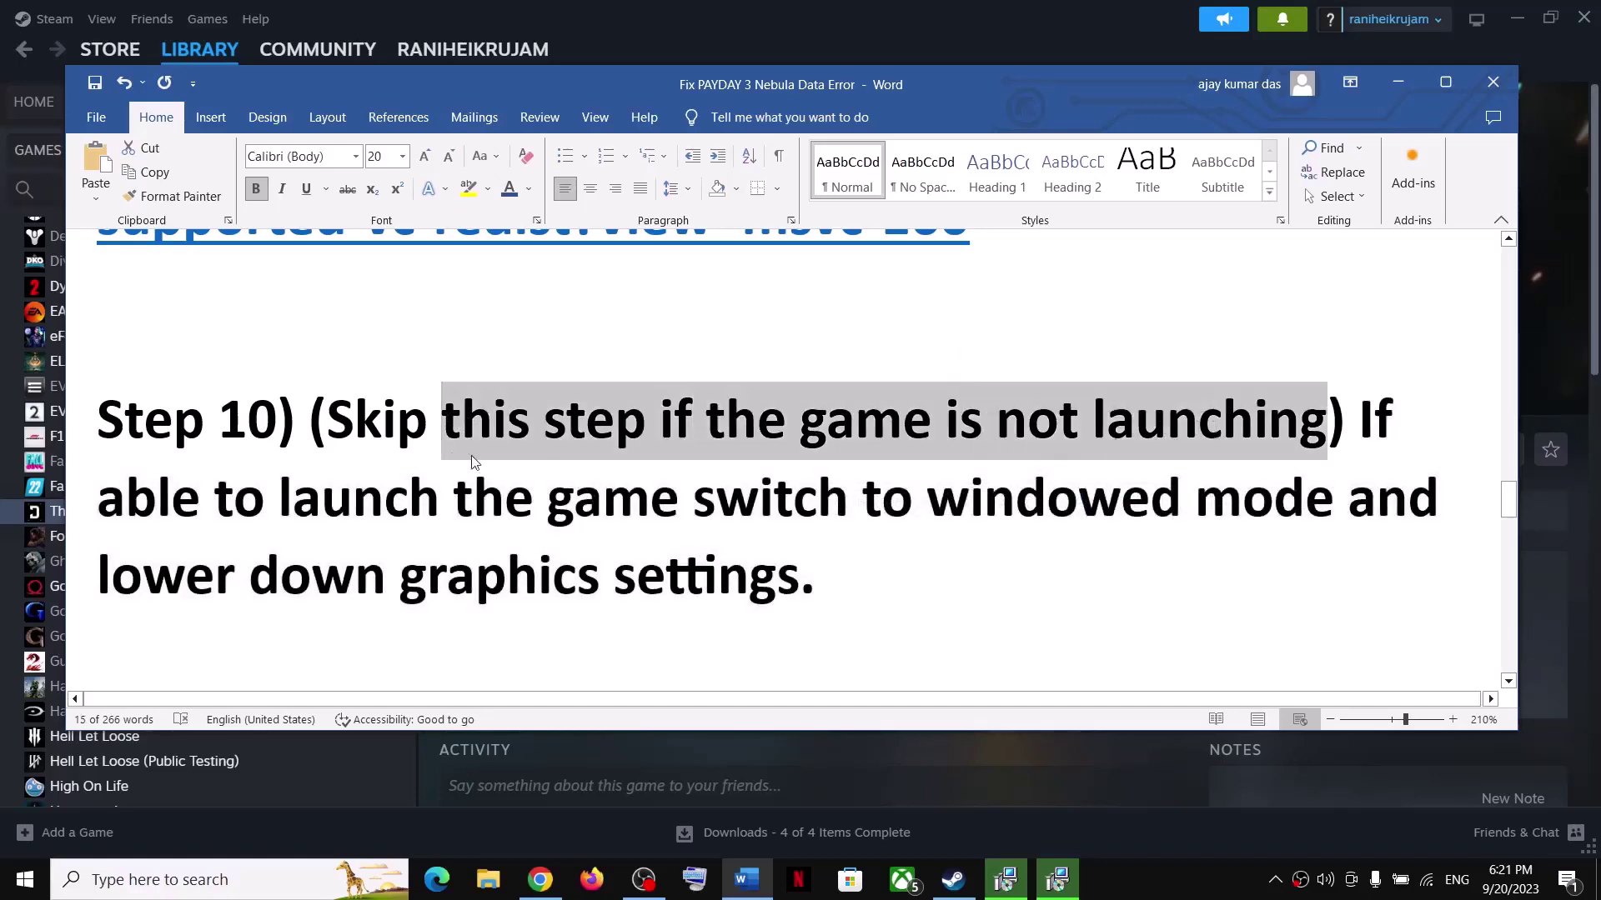
{"action": "left_click", "coordinate": [1225, 461]}
{"action": "left_click_drag", "start_coordinate": [279, 498], "coordinate": [651, 499]}
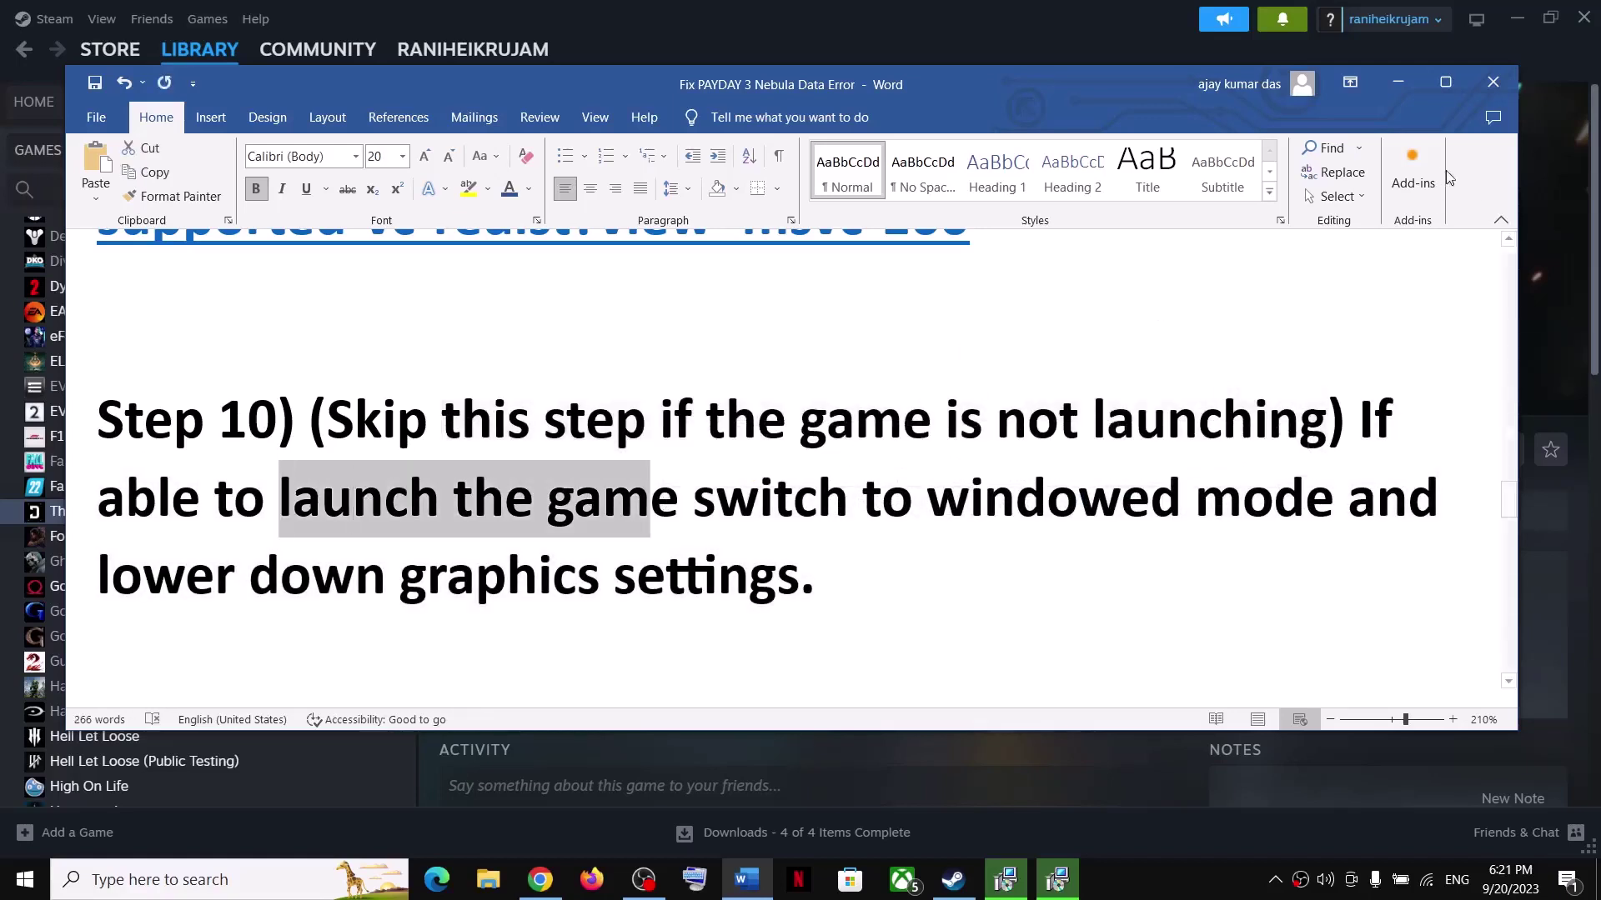
Step: Minimize the Word document, launch The First Descendant Crossplay Beta from Steam, and bring its game window forward
{"action": "left_click", "coordinate": [1398, 82]}
{"action": "left_click", "coordinate": [575, 457]}
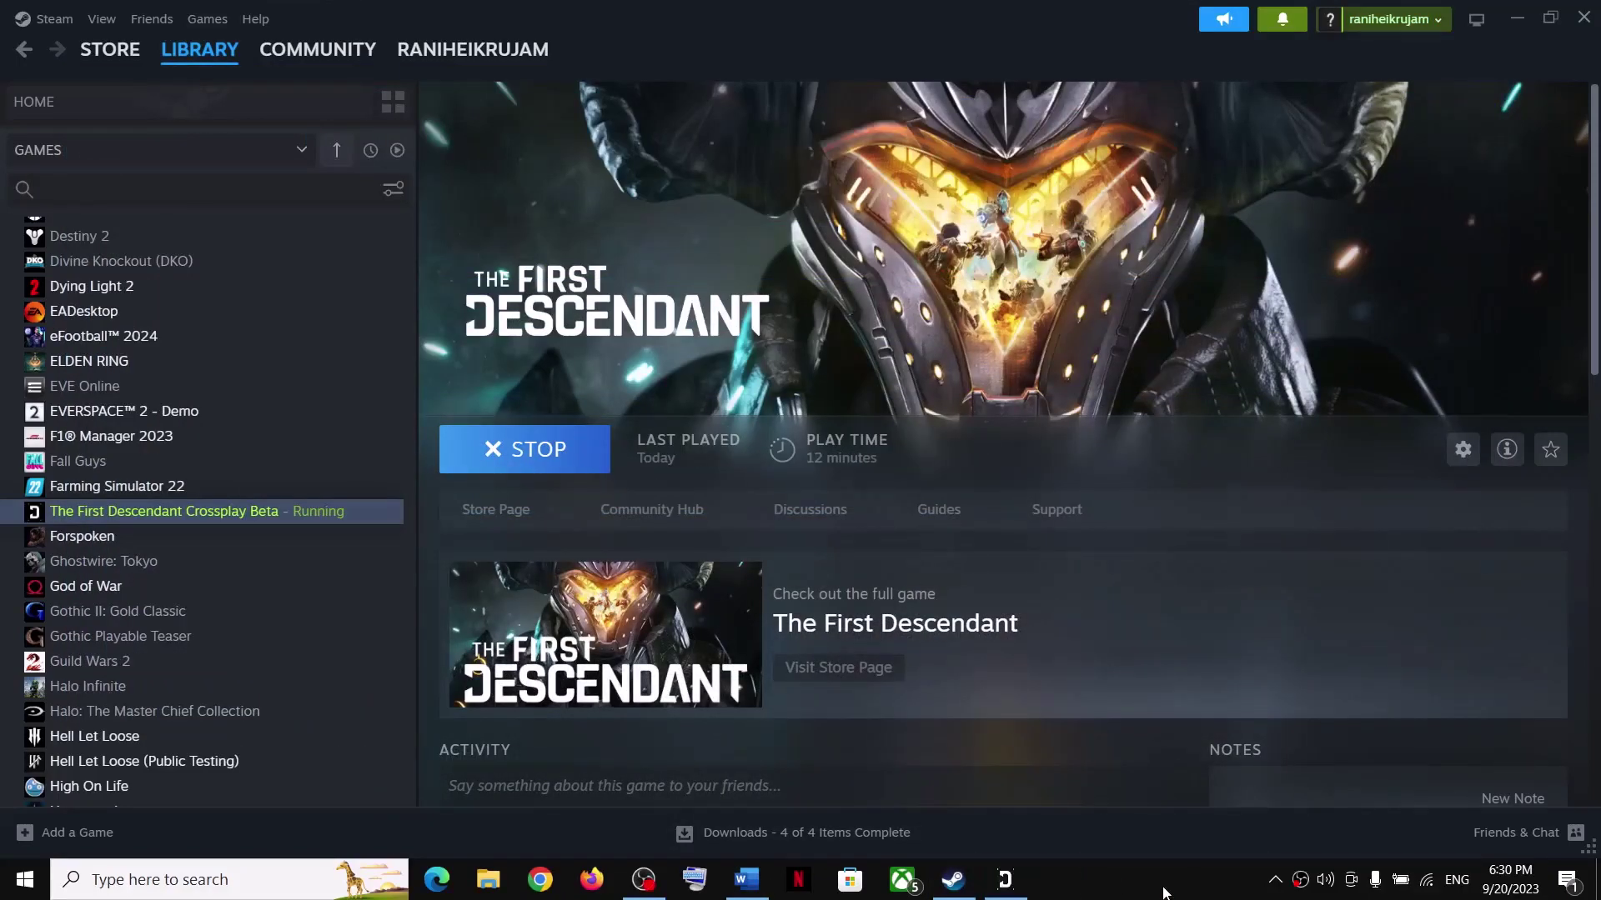
{"action": "left_click", "coordinate": [1023, 894]}
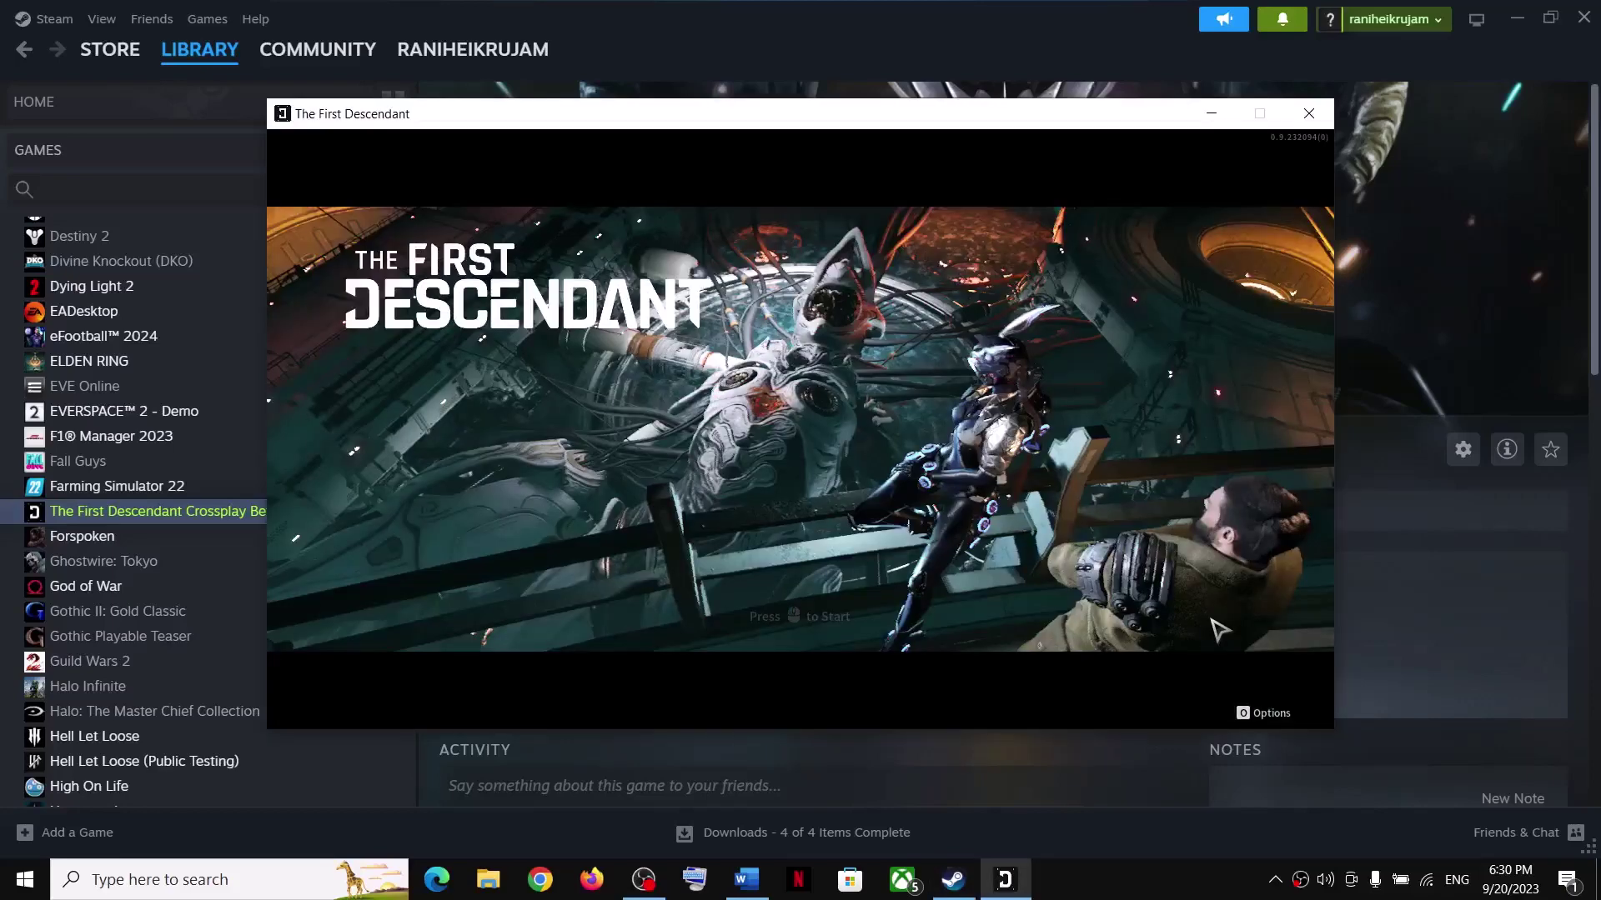
Step: Set the resolution to 1366x768(16:9) in the game's display options
{"action": "left_click", "coordinate": [1250, 715]}
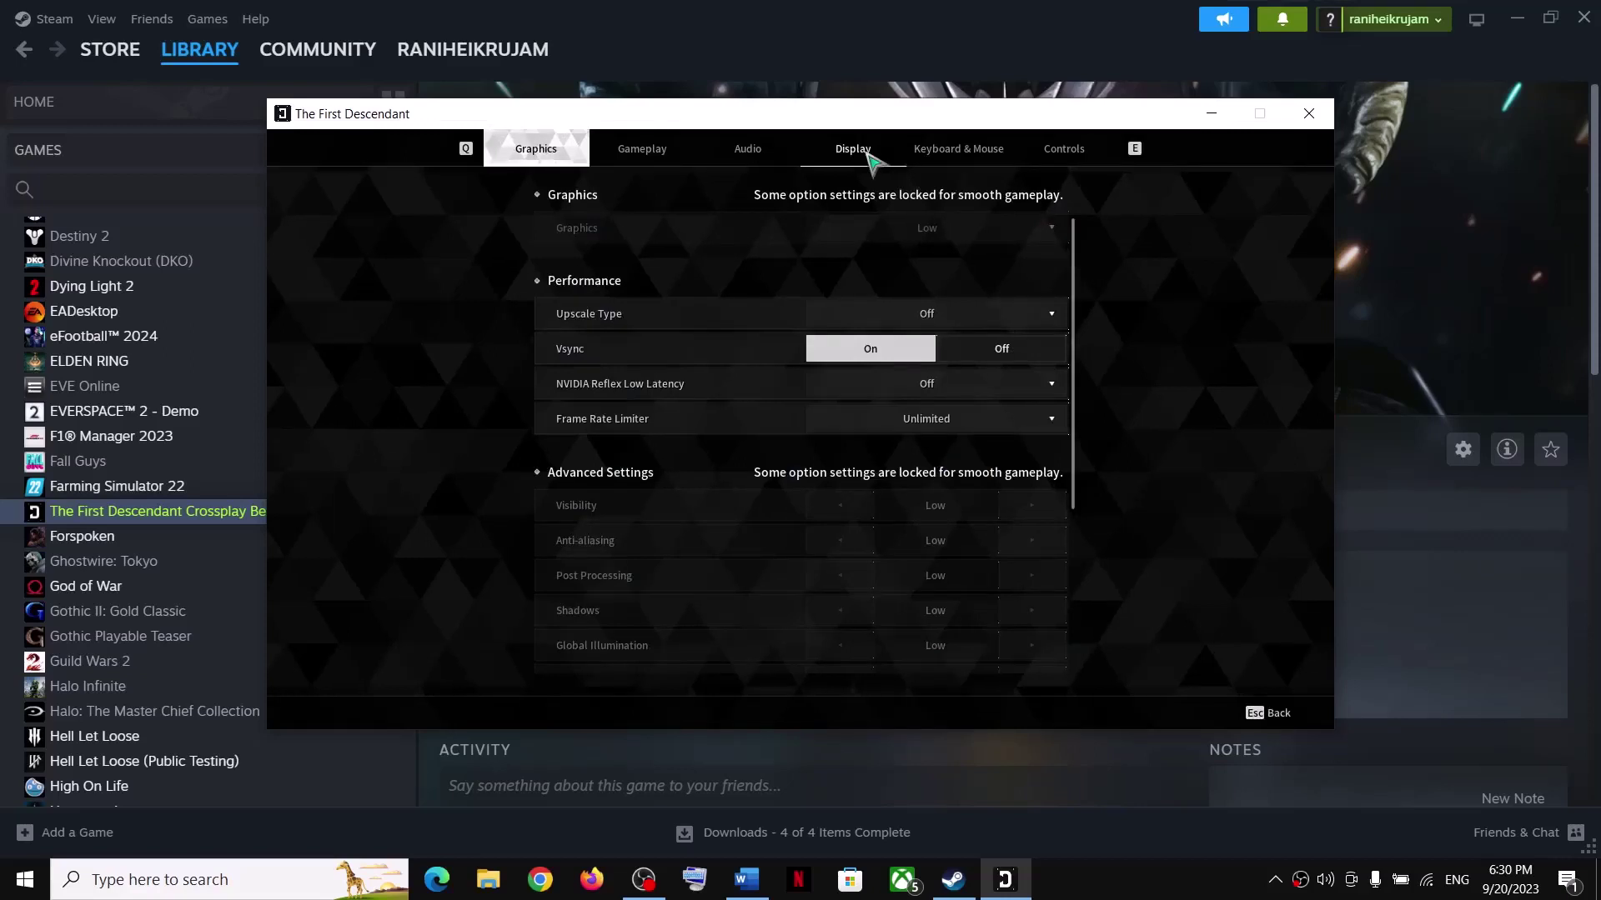
{"action": "left_click", "coordinate": [870, 158]}
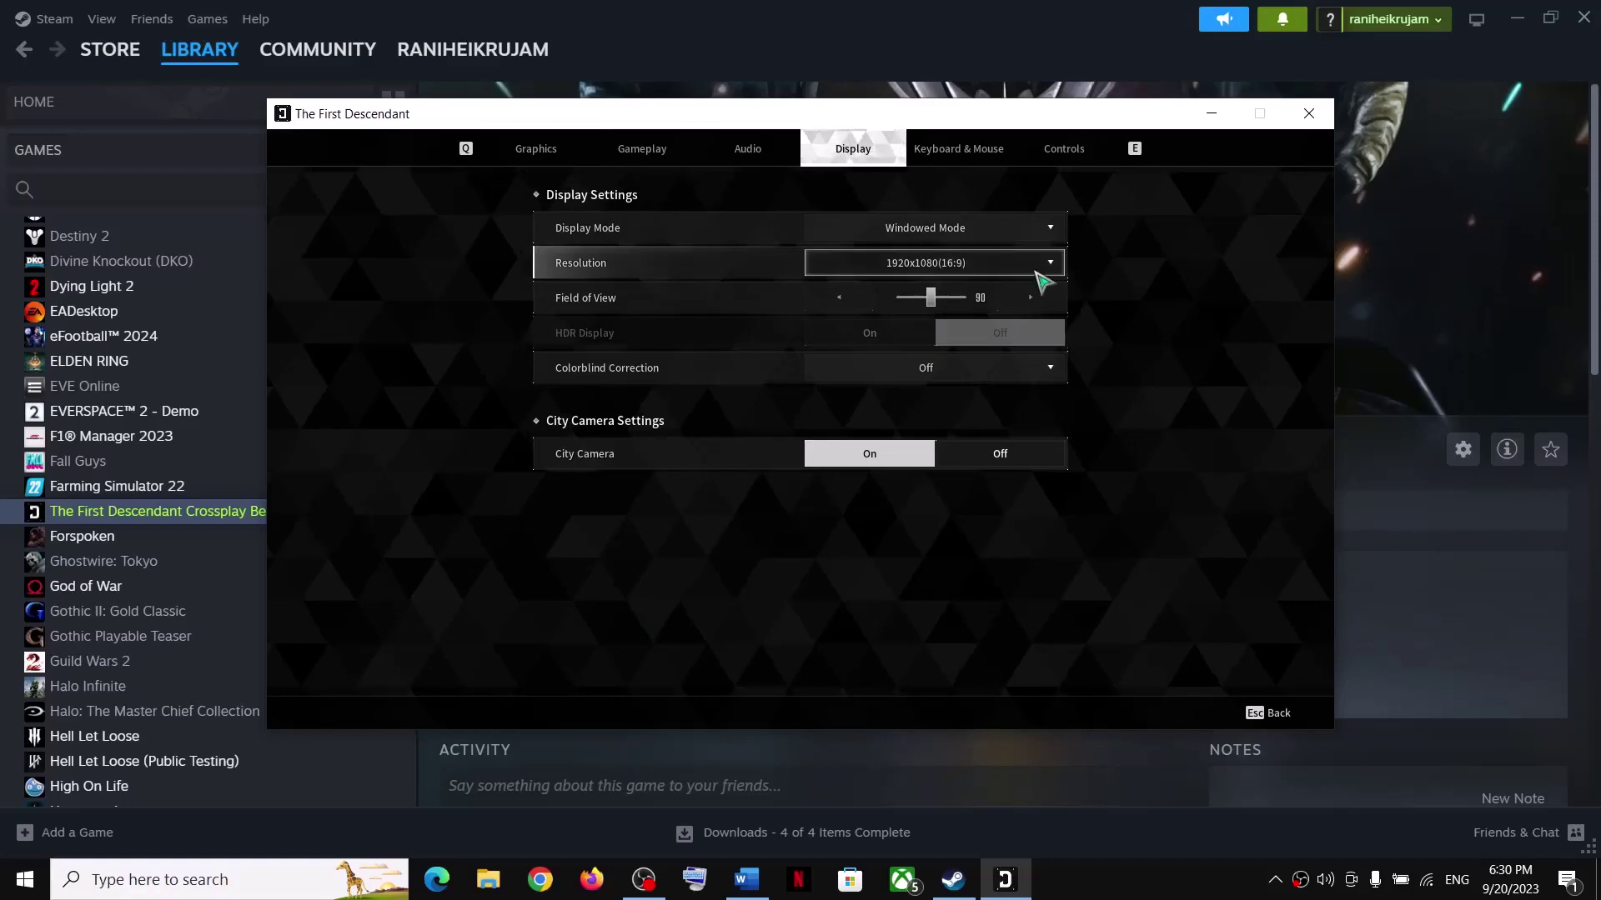
{"action": "left_click", "coordinate": [1040, 268]}
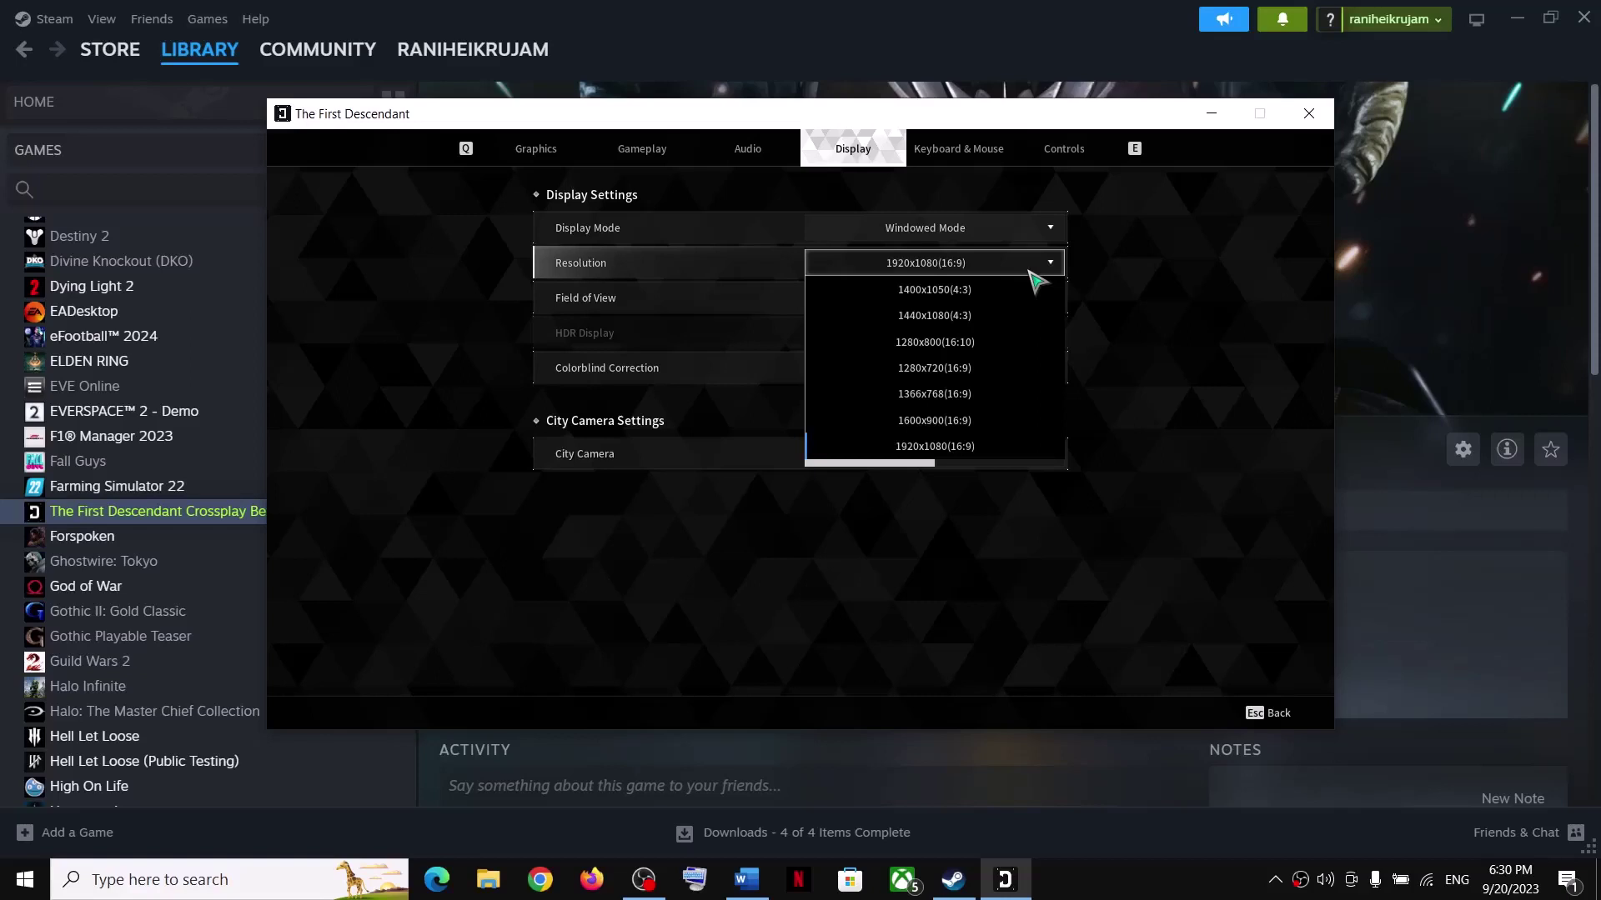
{"action": "left_click", "coordinate": [983, 394]}
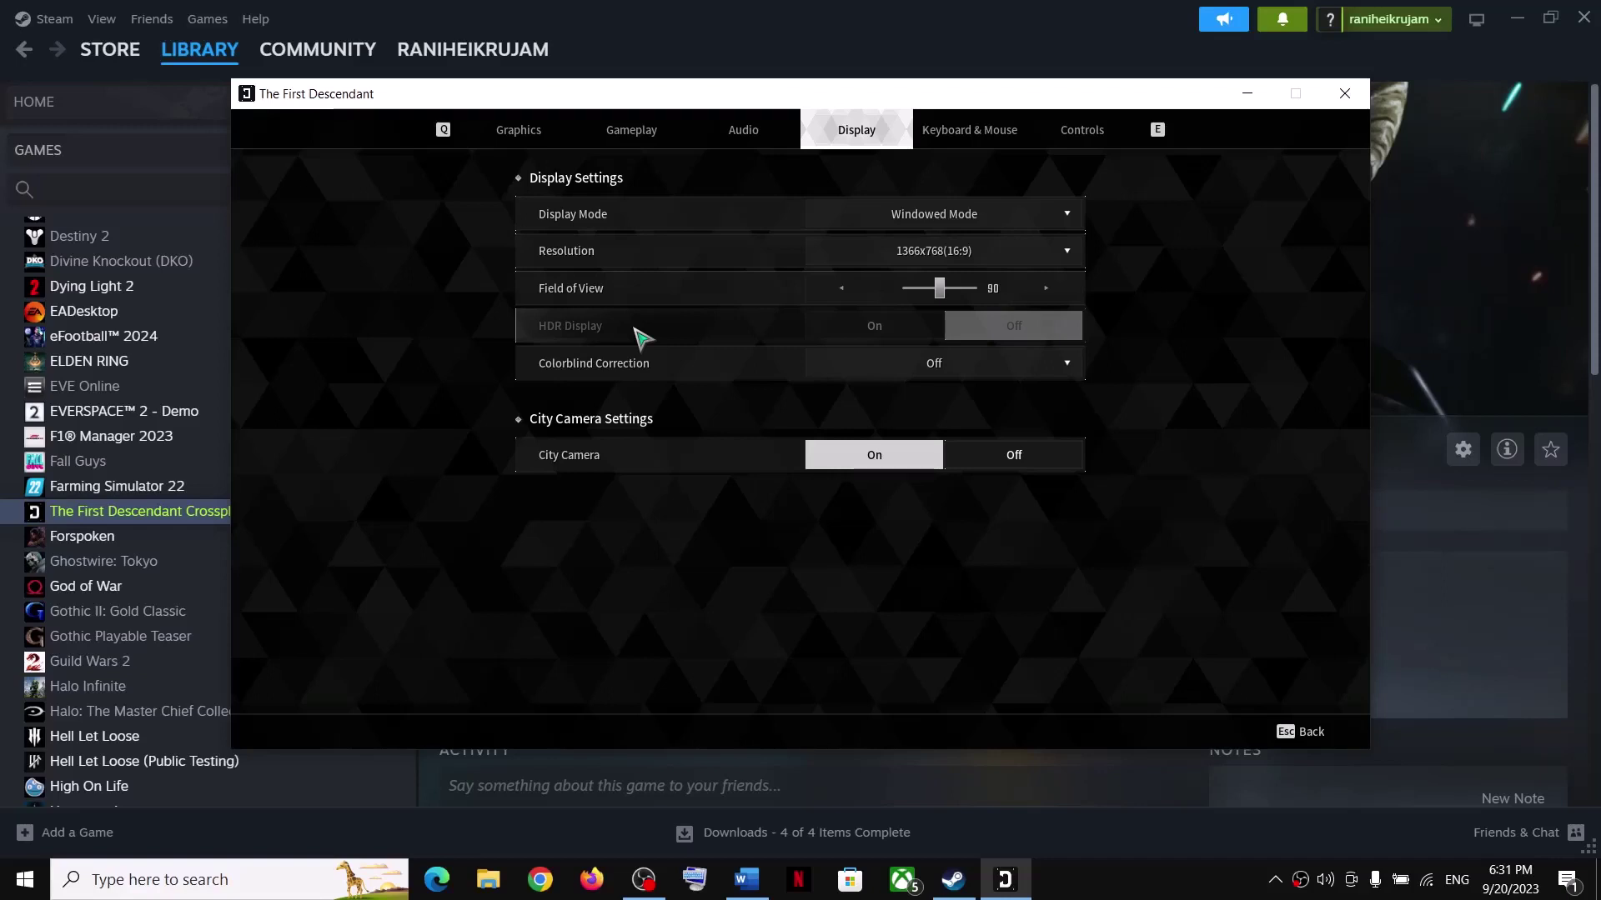
Step: Turn Vsync off and set the Frame Rate Limiter to 60 in the game's graphics options, then review the advanced settings
{"action": "key", "text": "q"}
{"action": "key", "text": "q"}
{"action": "key", "text": "q"}
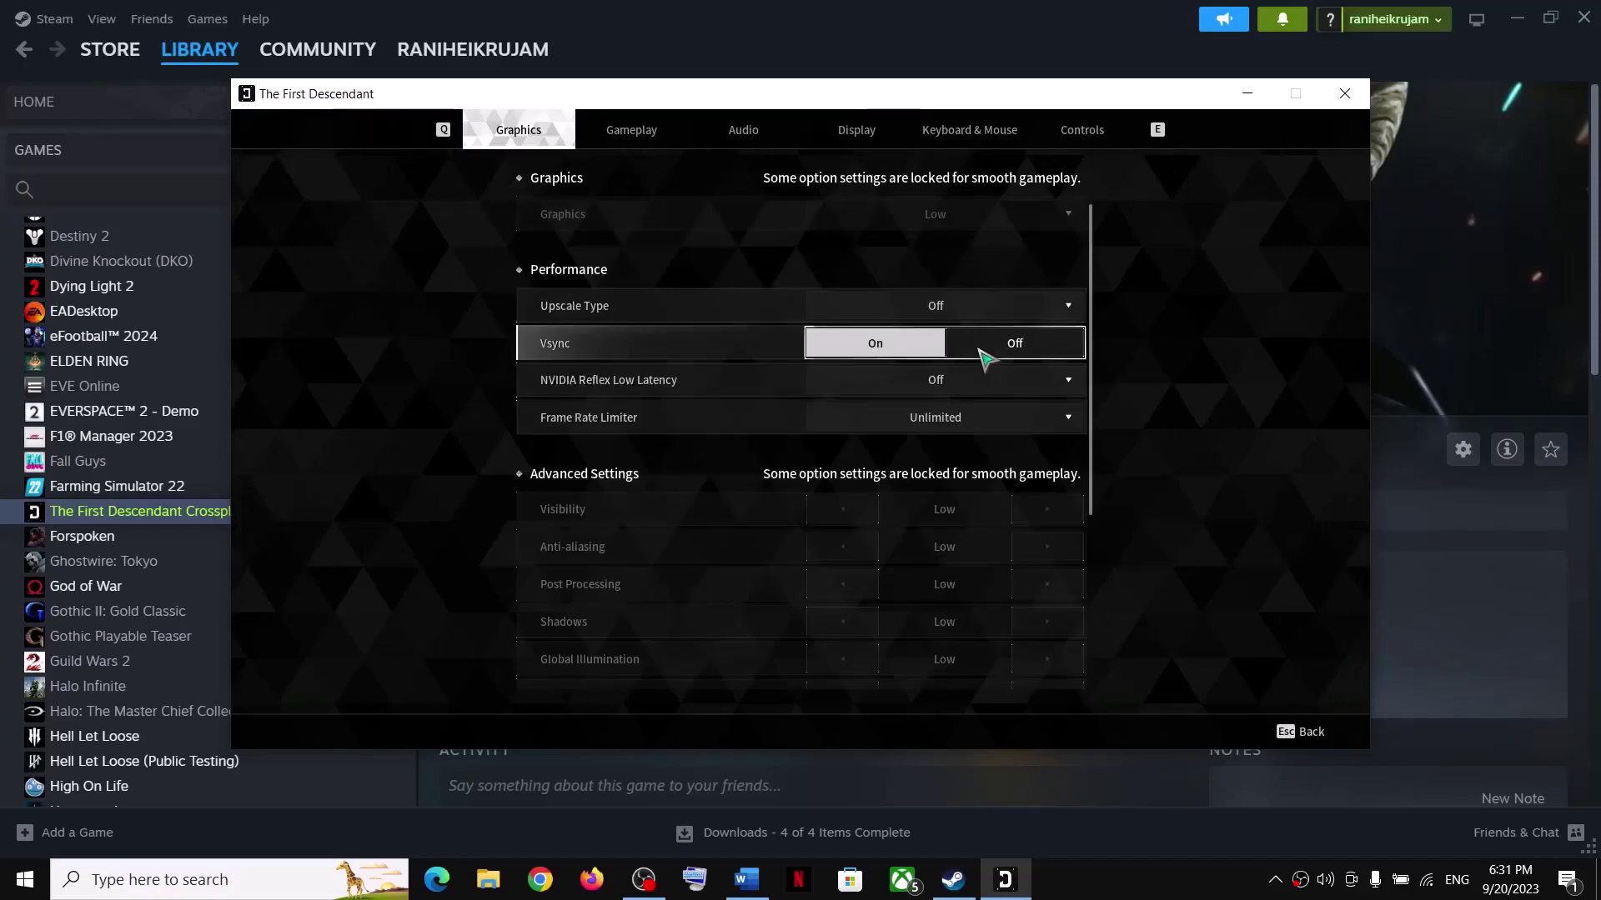
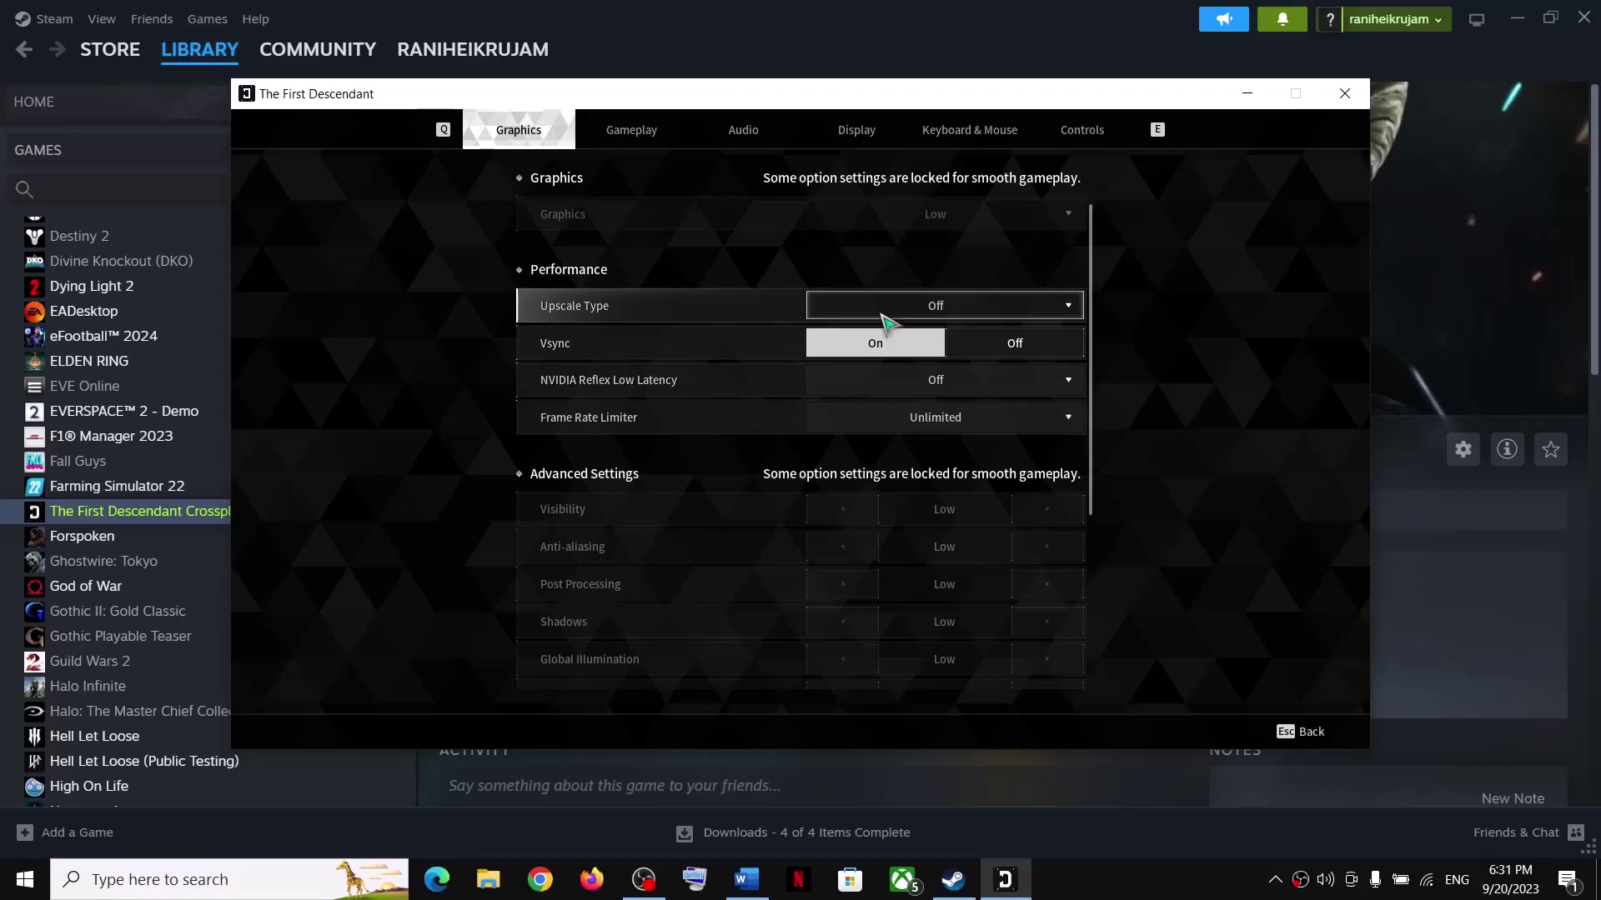
{"action": "left_click", "coordinate": [1015, 342]}
{"action": "scroll", "coordinate": [959, 528], "scroll_direction": "down", "scroll_amount": 1}
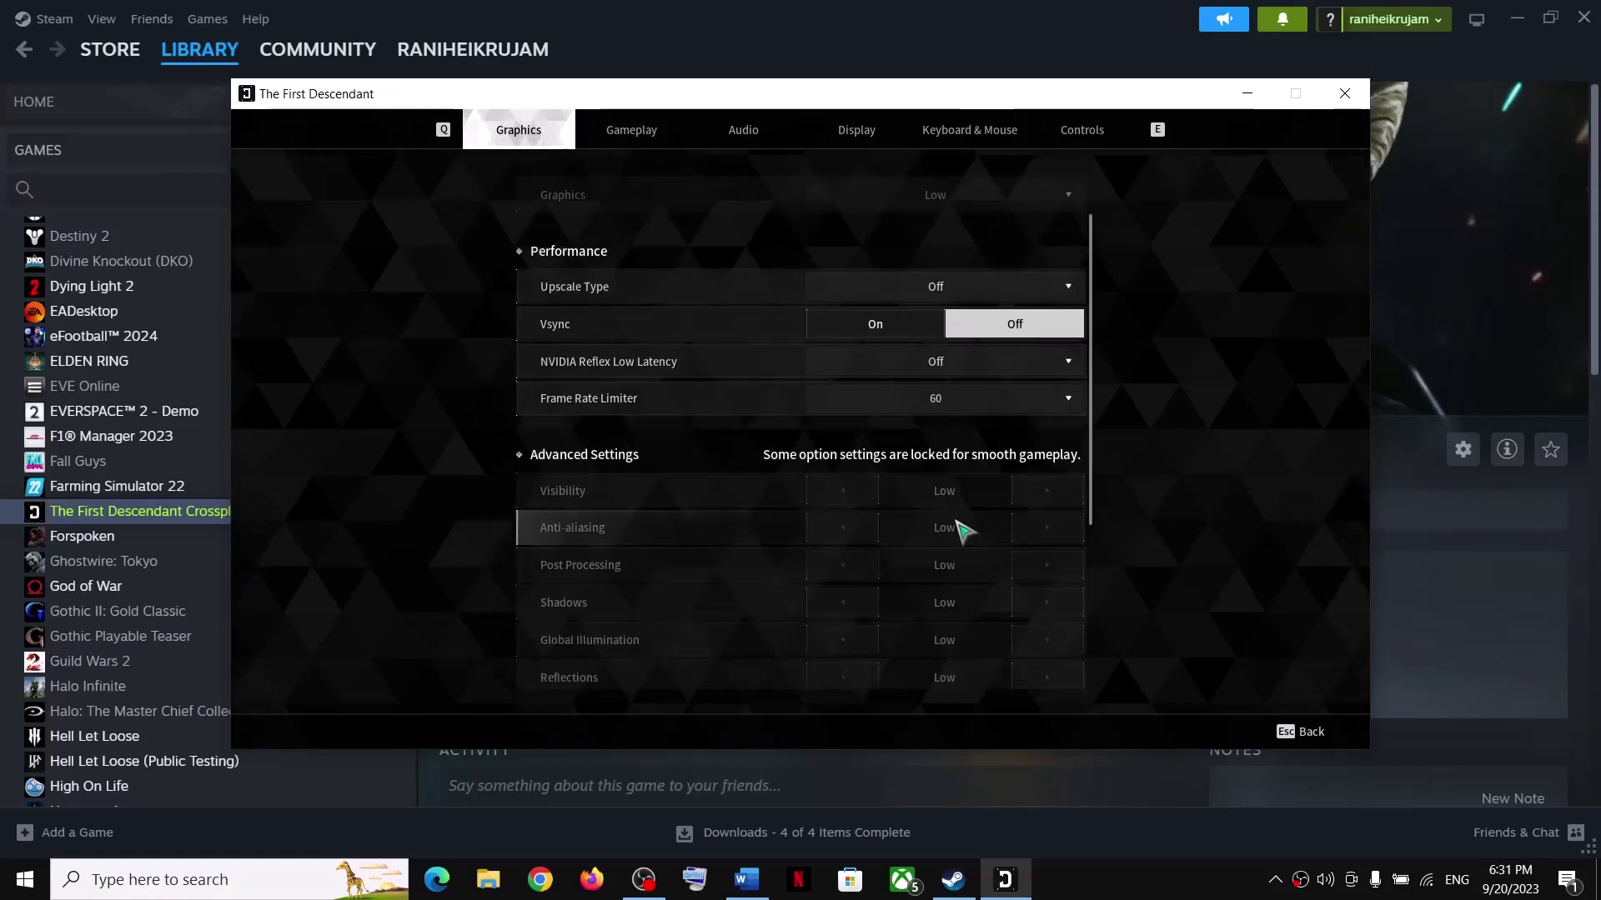
{"action": "scroll", "coordinate": [963, 529], "scroll_direction": "down", "scroll_amount": 3}
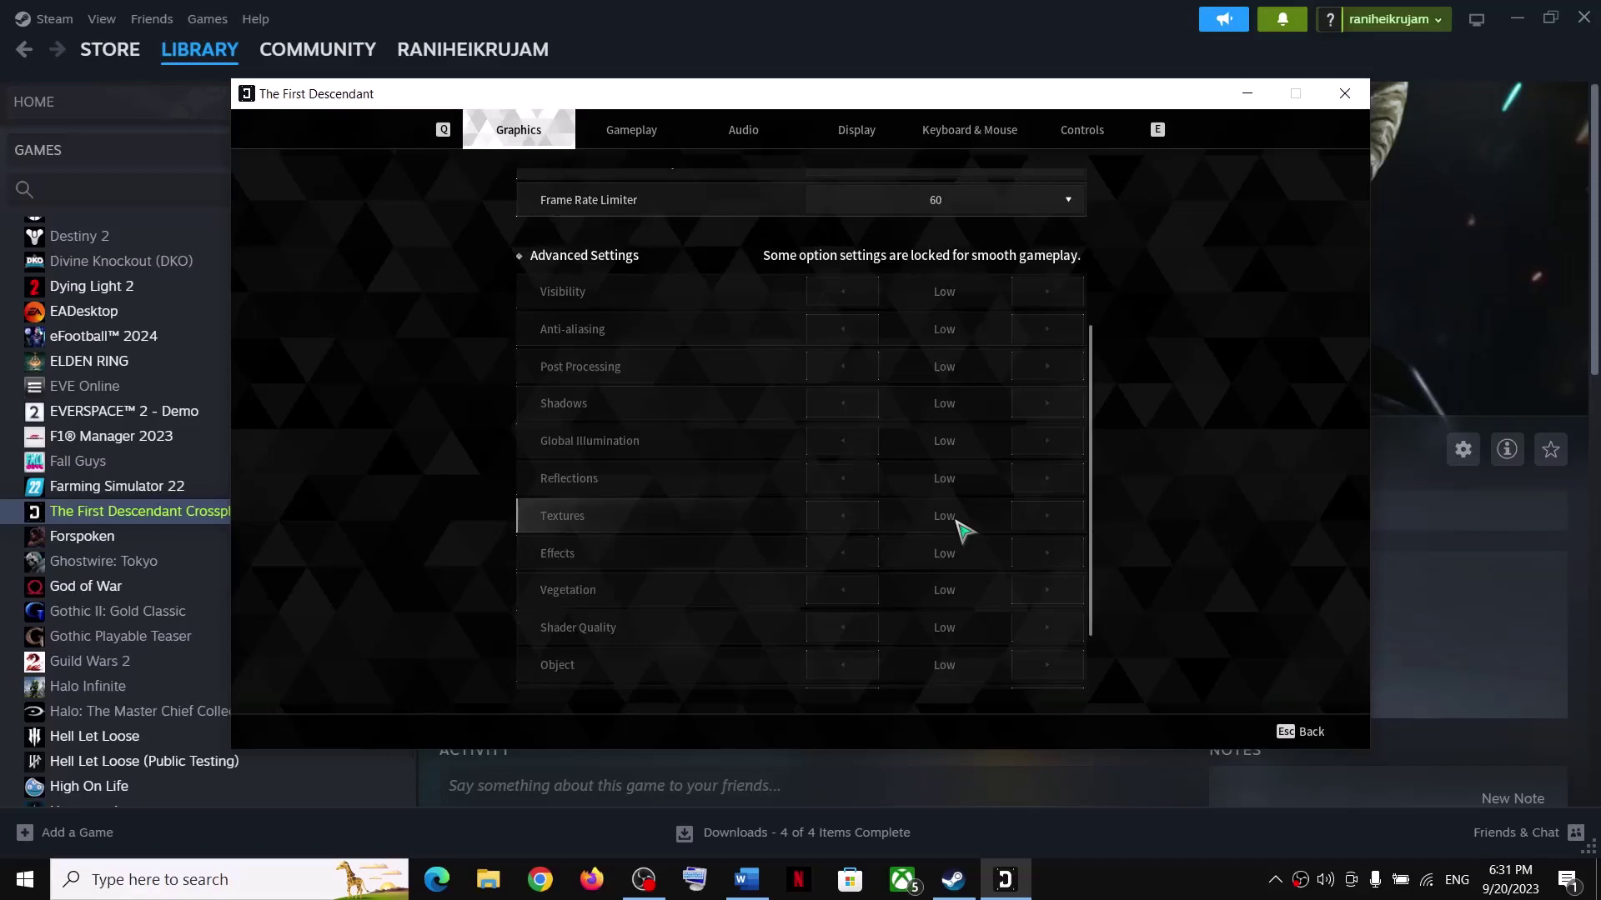
Step: Switch to the Word document and read Step 11 on disconnecting extra controllers and USB adapters and disabling the Steam Overlay
{"action": "scroll", "coordinate": [963, 529], "scroll_direction": "down", "scroll_amount": 2}
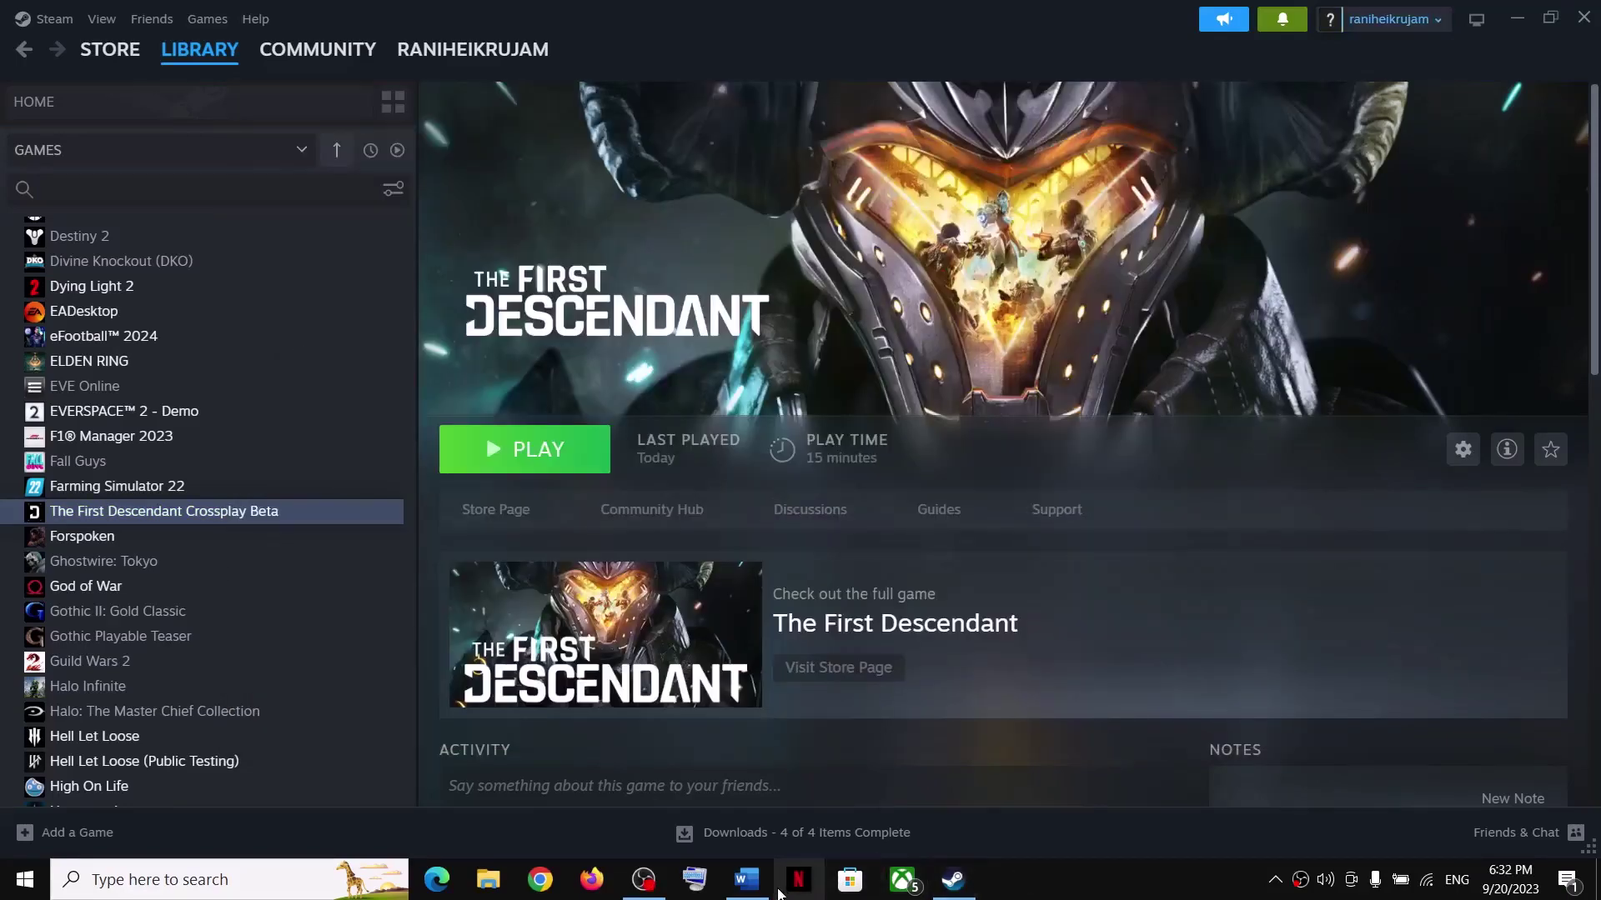
{"action": "left_click", "coordinate": [746, 879]}
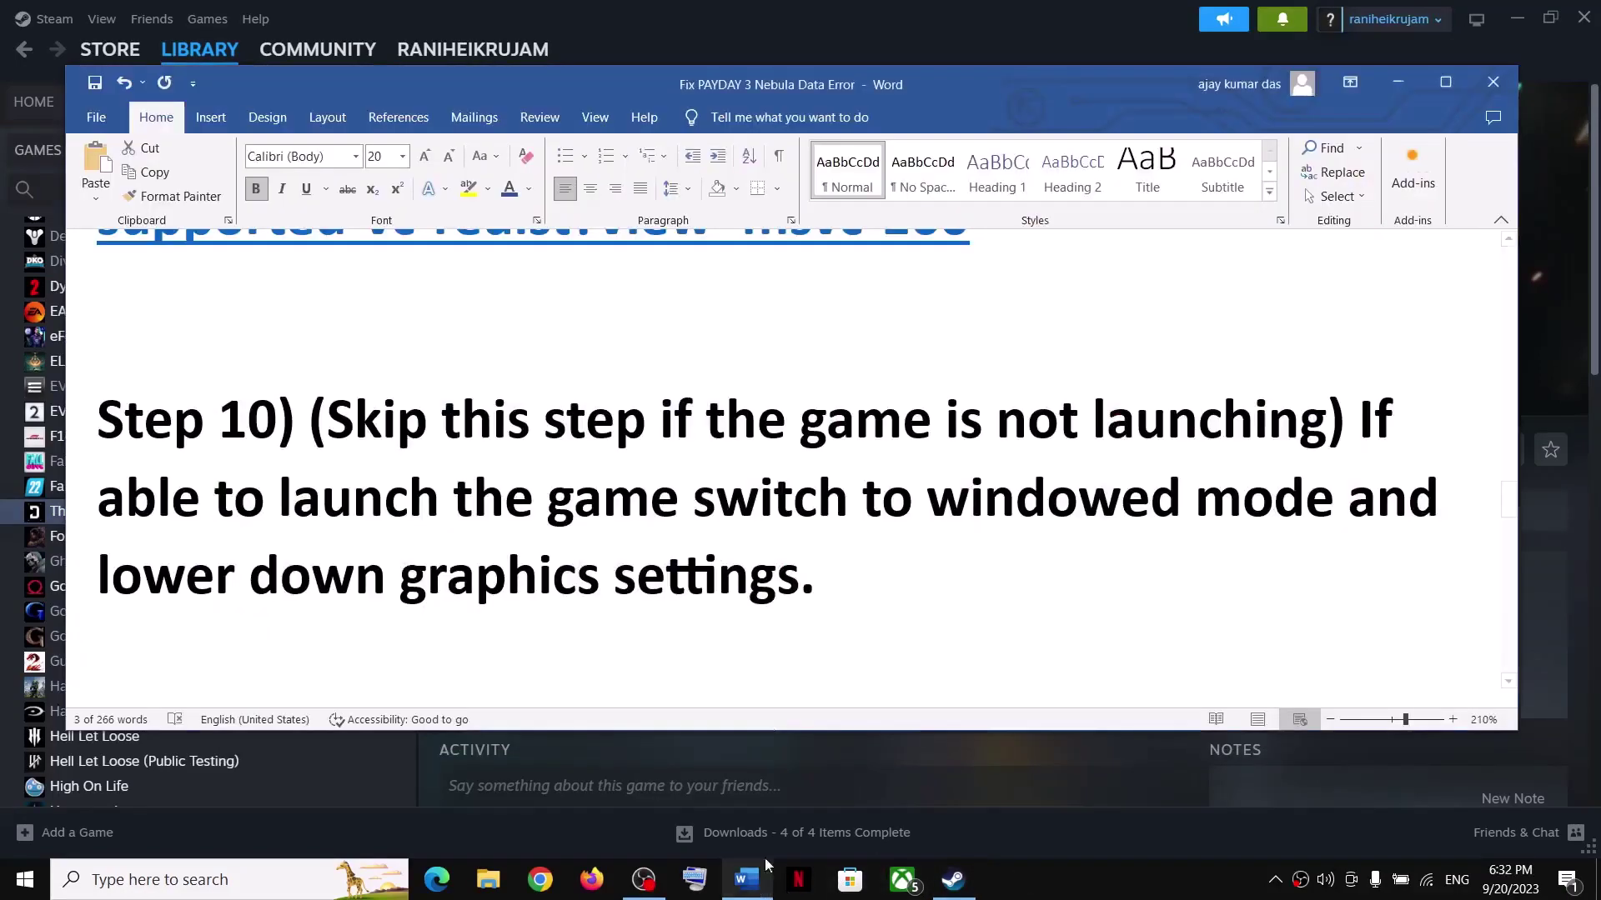
{"action": "scroll", "coordinate": [381, 400], "scroll_direction": "down", "scroll_amount": 4}
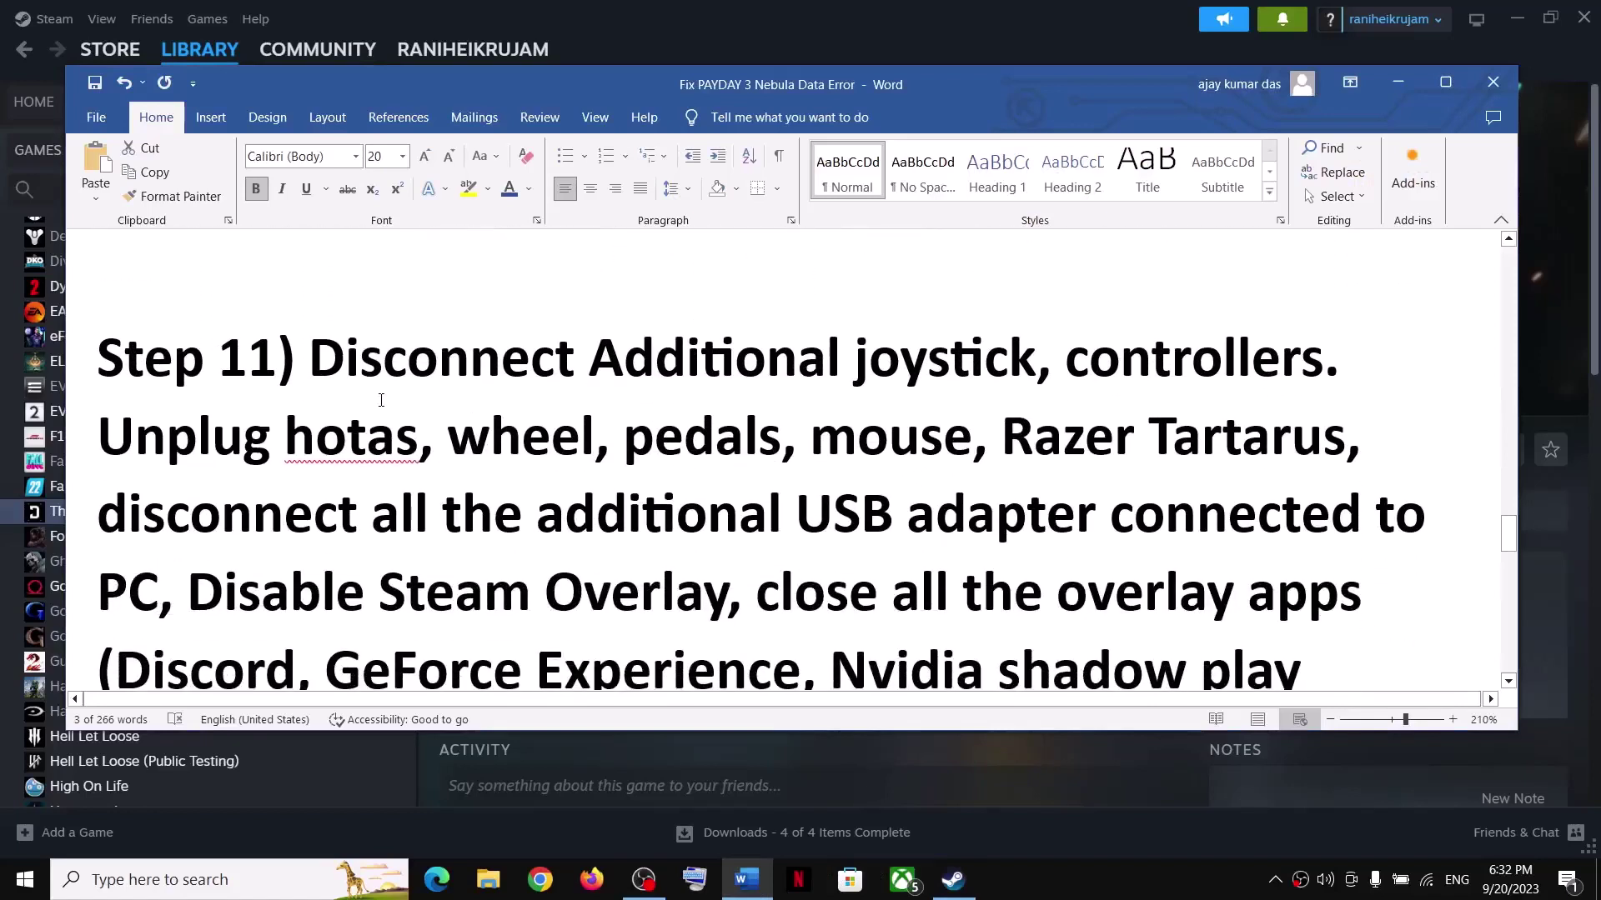
{"action": "left_click_drag", "start_coordinate": [346, 375], "coordinate": [1193, 370]}
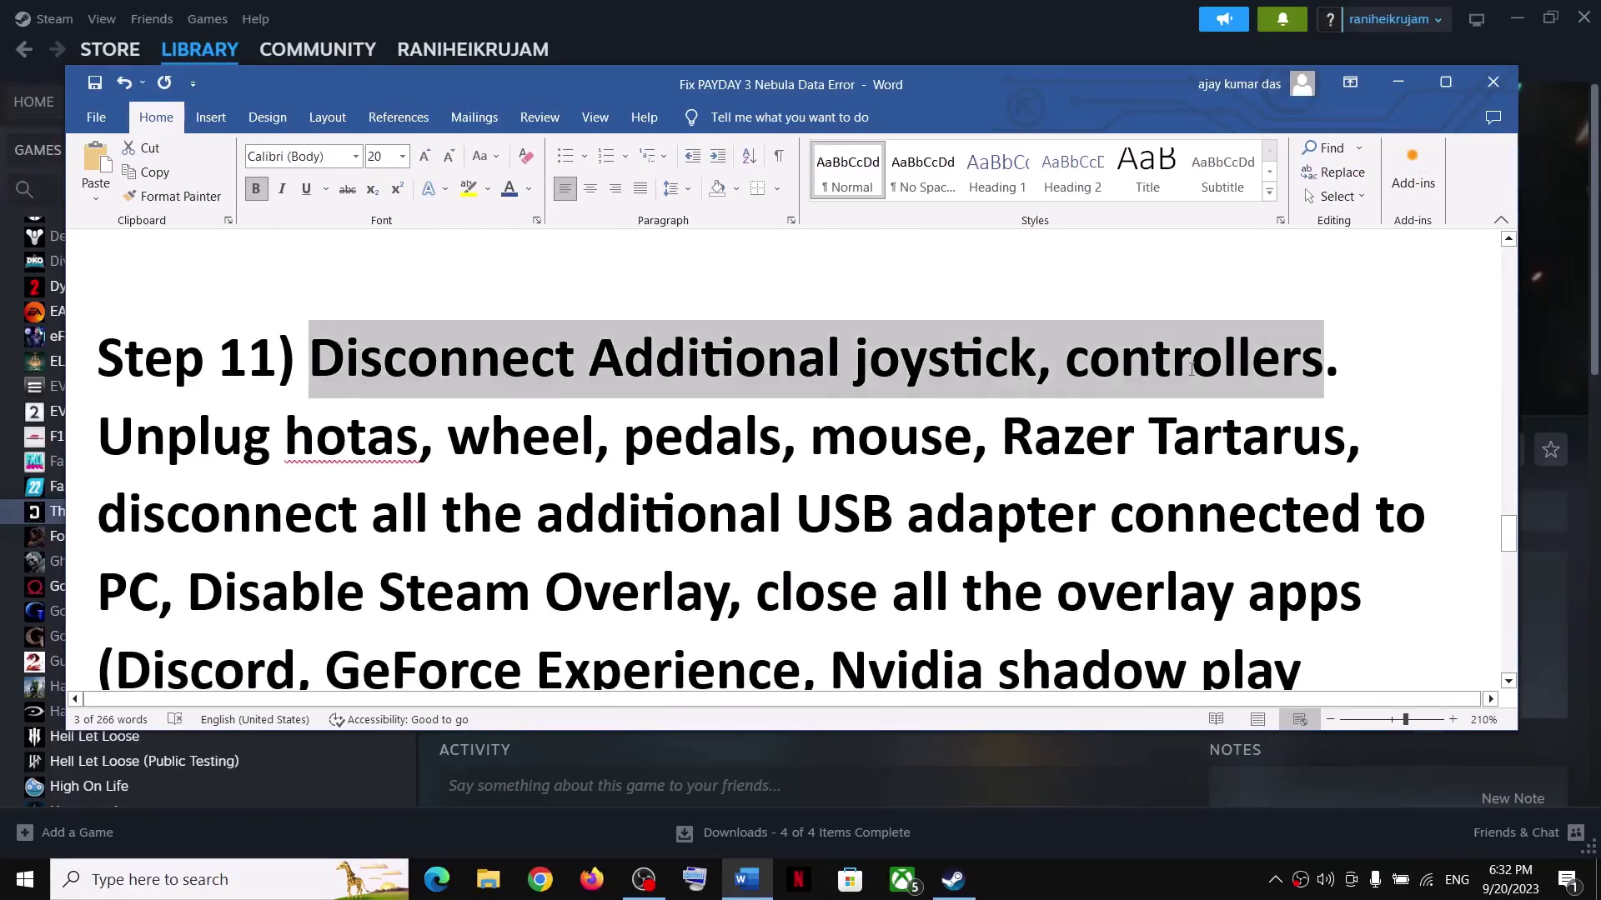
{"action": "left_click_drag", "start_coordinate": [100, 437], "coordinate": [167, 574]}
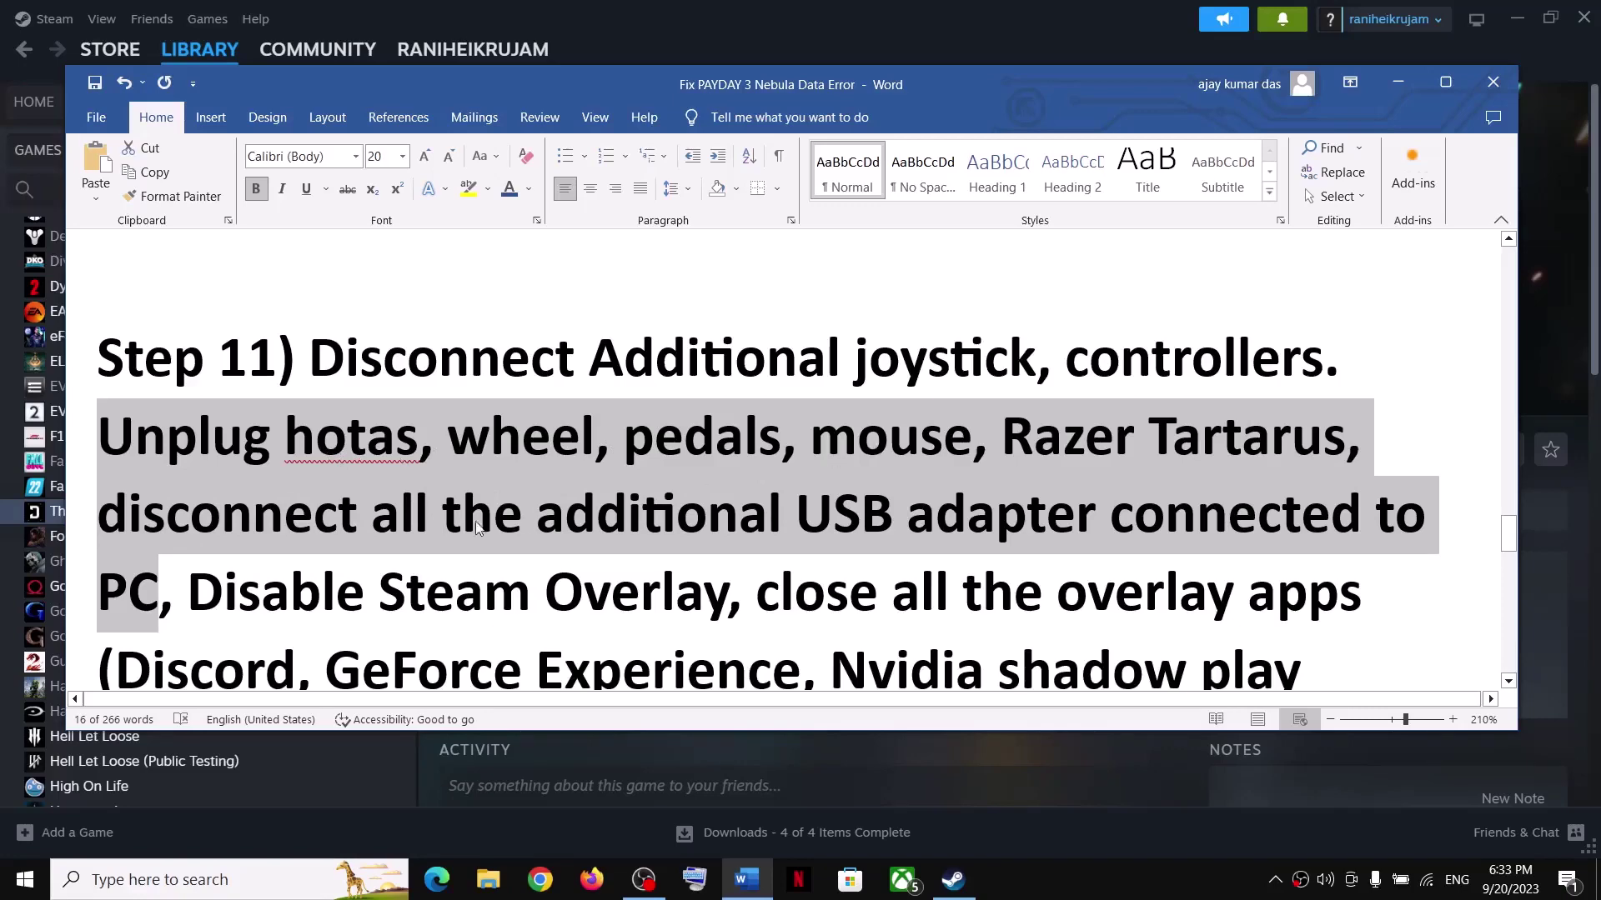
{"action": "left_click_drag", "start_coordinate": [740, 591], "coordinate": [187, 590]}
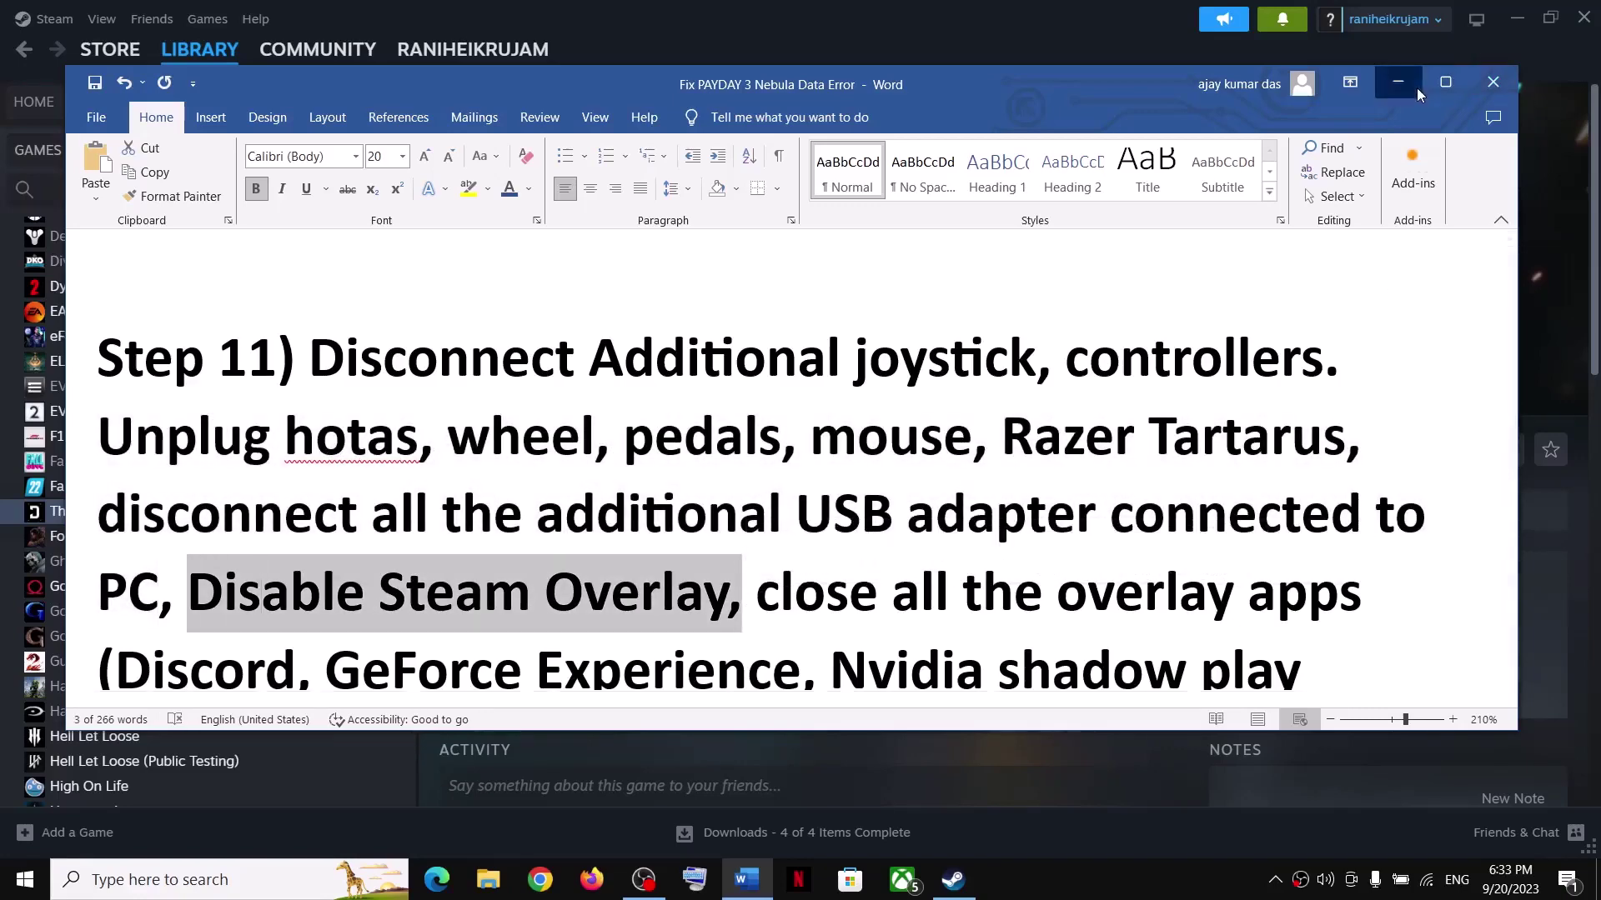
Step: Minimize the document and disable the in-game Steam Overlay in The First Descendant Crossplay Beta's Steam properties
{"action": "left_click", "coordinate": [1398, 83]}
{"action": "right_click", "coordinate": [144, 511]}
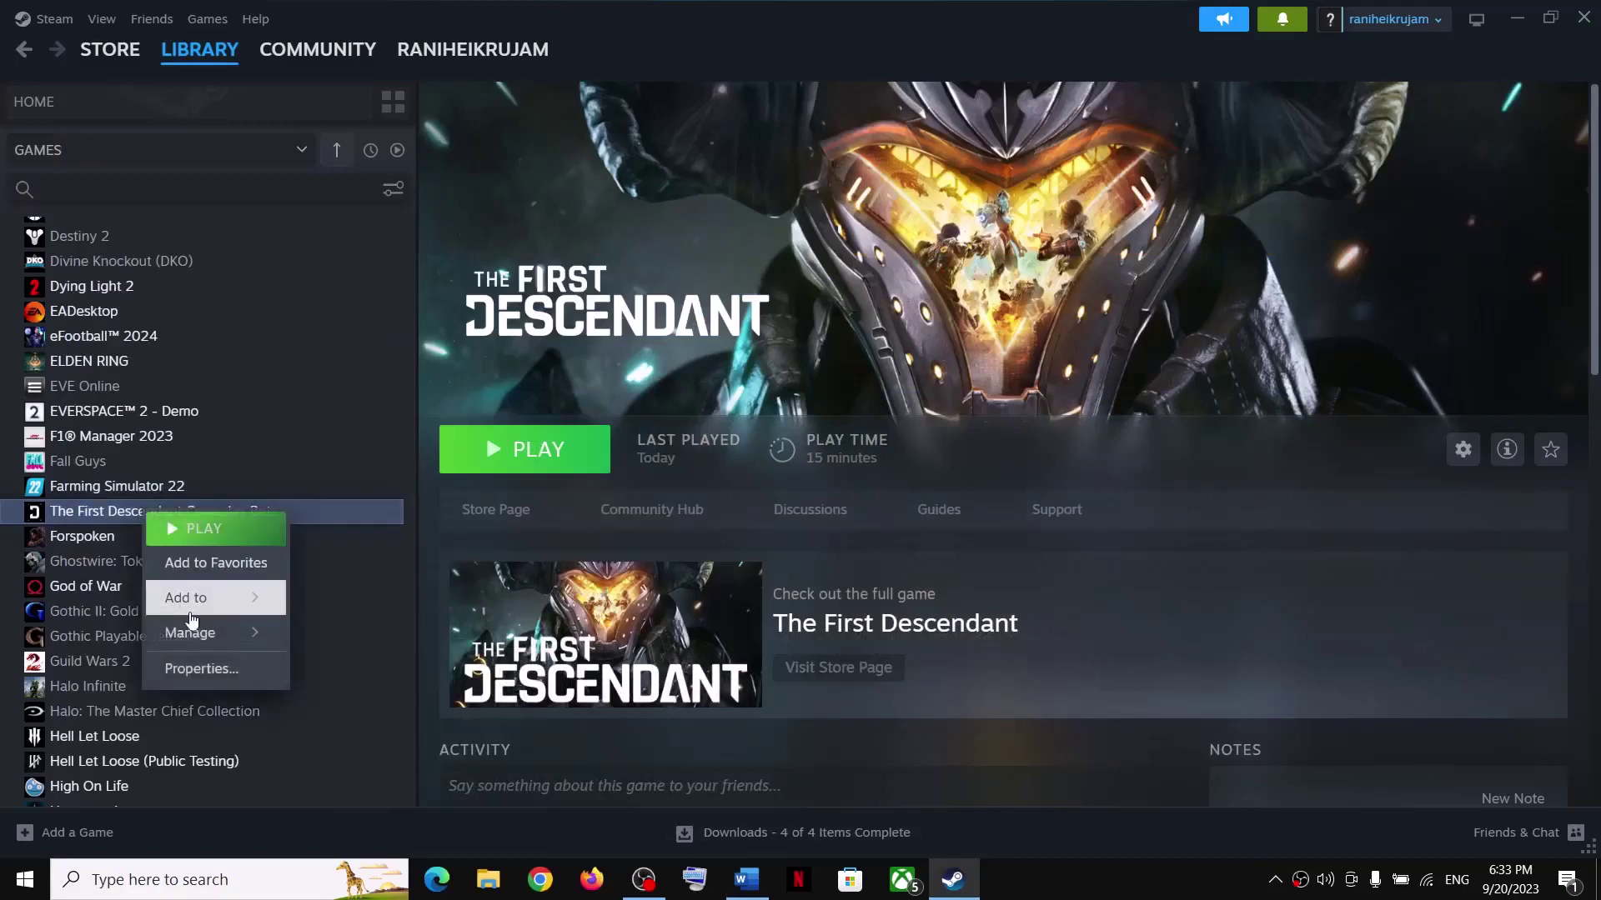
{"action": "left_click", "coordinate": [201, 668]}
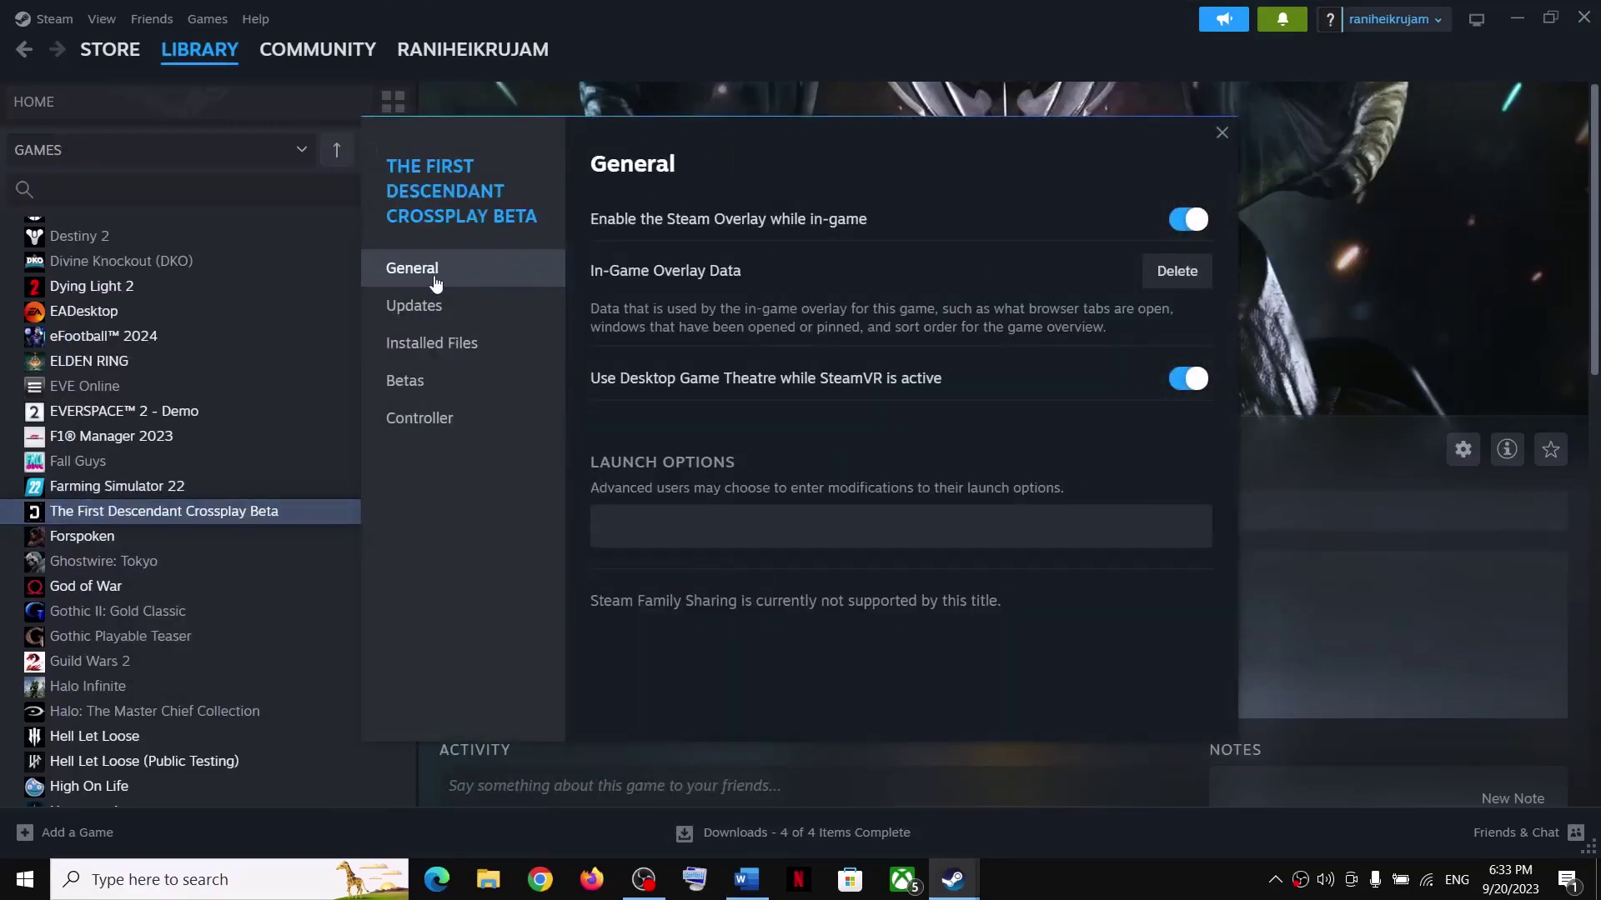
{"action": "left_click", "coordinate": [1182, 223]}
{"action": "left_click", "coordinate": [1221, 133]}
Step: Return to the Word document and read the part of Step 11 on closing overlay apps such as Discord and GeForce Experience
{"action": "left_click", "coordinate": [757, 885]}
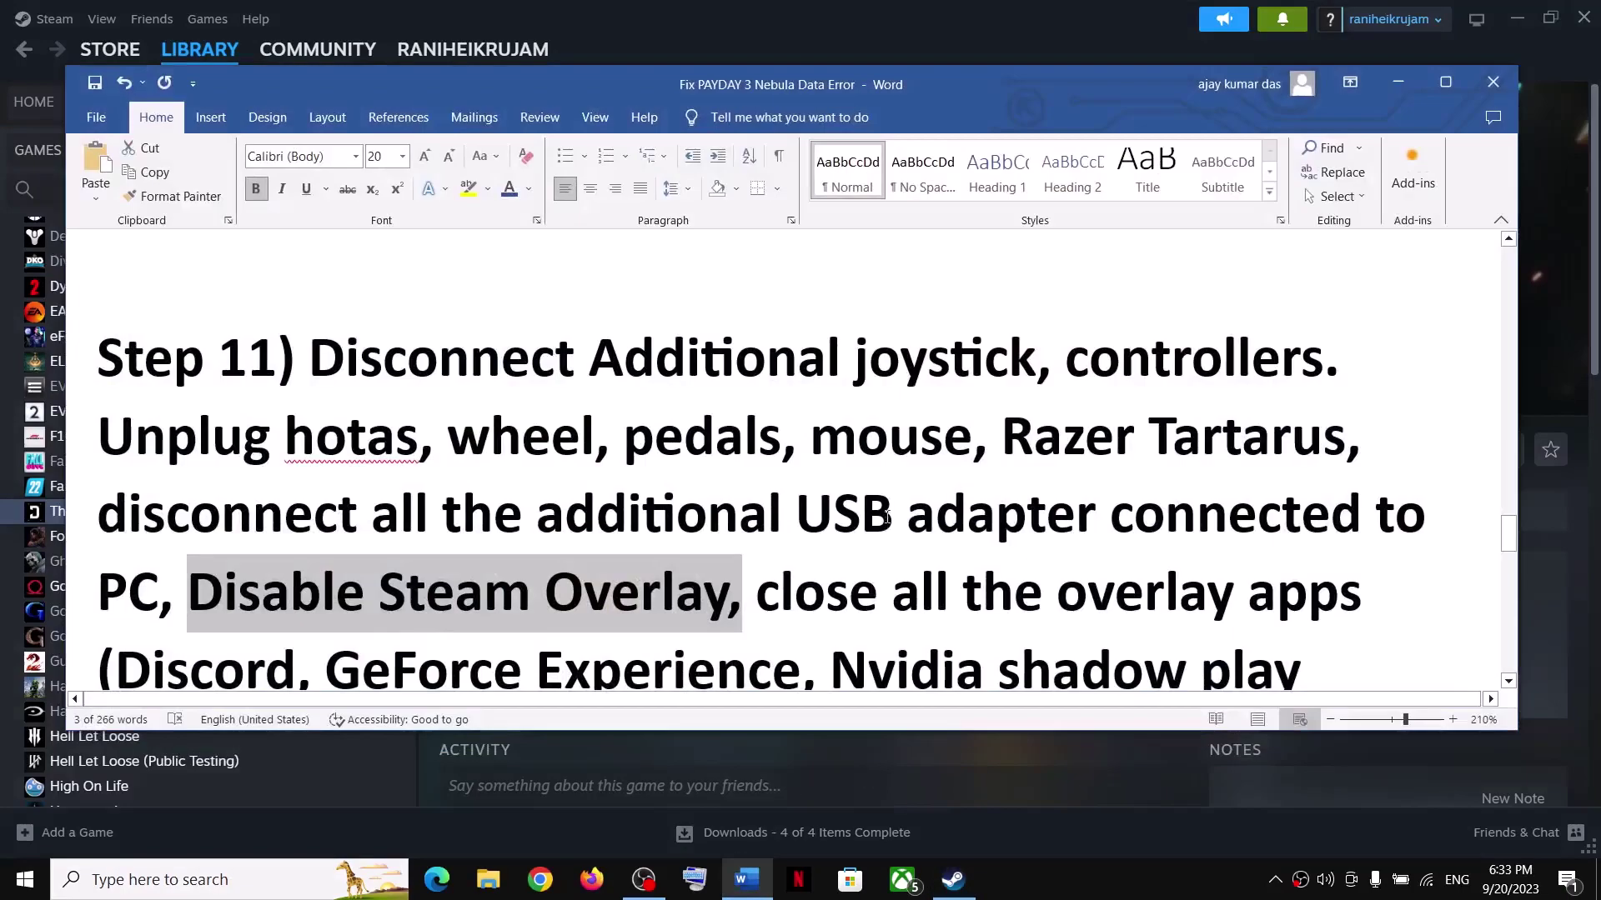
{"action": "key", "text": "Right"}
{"action": "key", "text": "ctrl+shift+Right"}
{"action": "key", "text": "ctrl+shift+Right"}
{"action": "key", "text": "ctrl+shift+Right"}
{"action": "key", "text": "ctrl+shift+Right"}
{"action": "key", "text": "ctrl+shift+Right"}
{"action": "scroll", "coordinate": [373, 594], "scroll_direction": "down", "scroll_amount": 1}
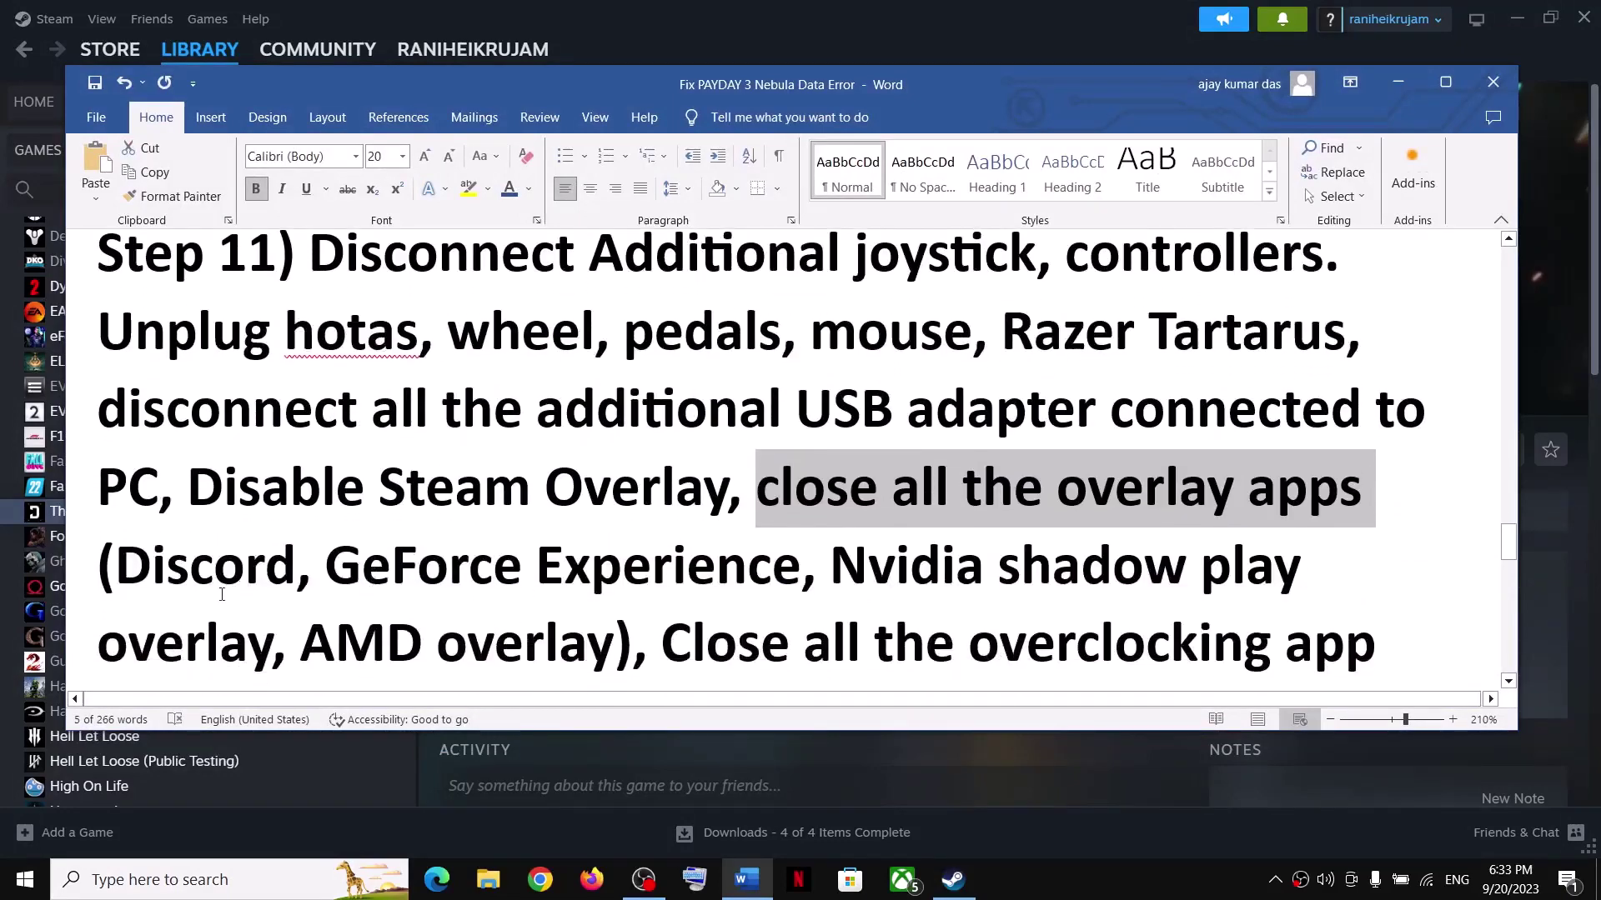
{"action": "left_click_drag", "start_coordinate": [117, 567], "coordinate": [740, 584]}
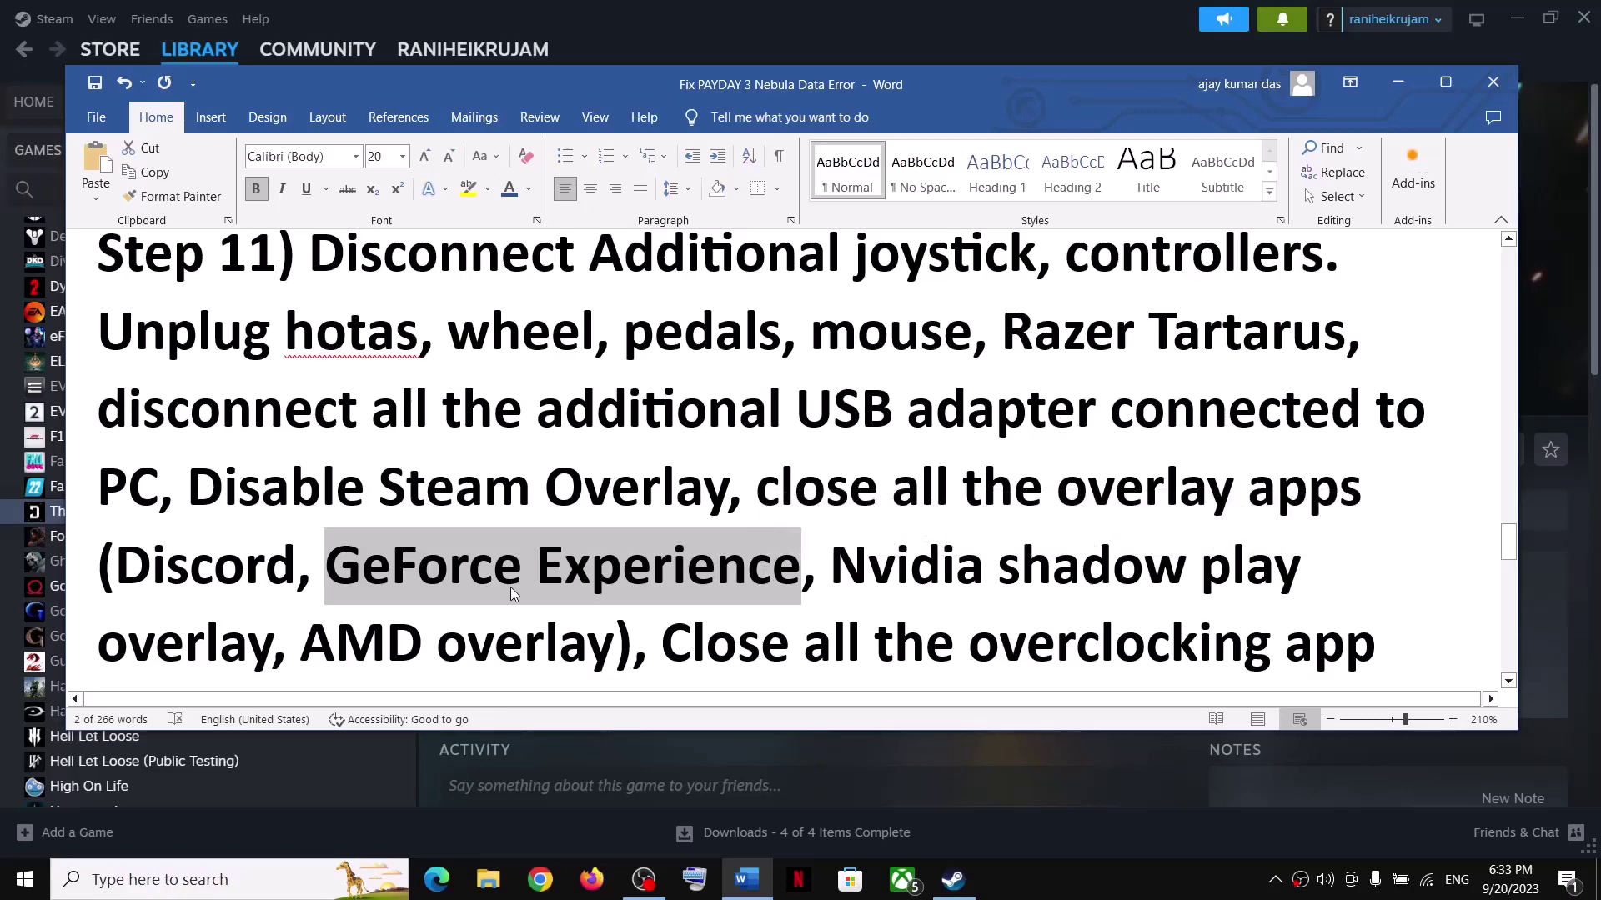
{"action": "scroll", "coordinate": [510, 587], "scroll_direction": "down", "scroll_amount": 3}
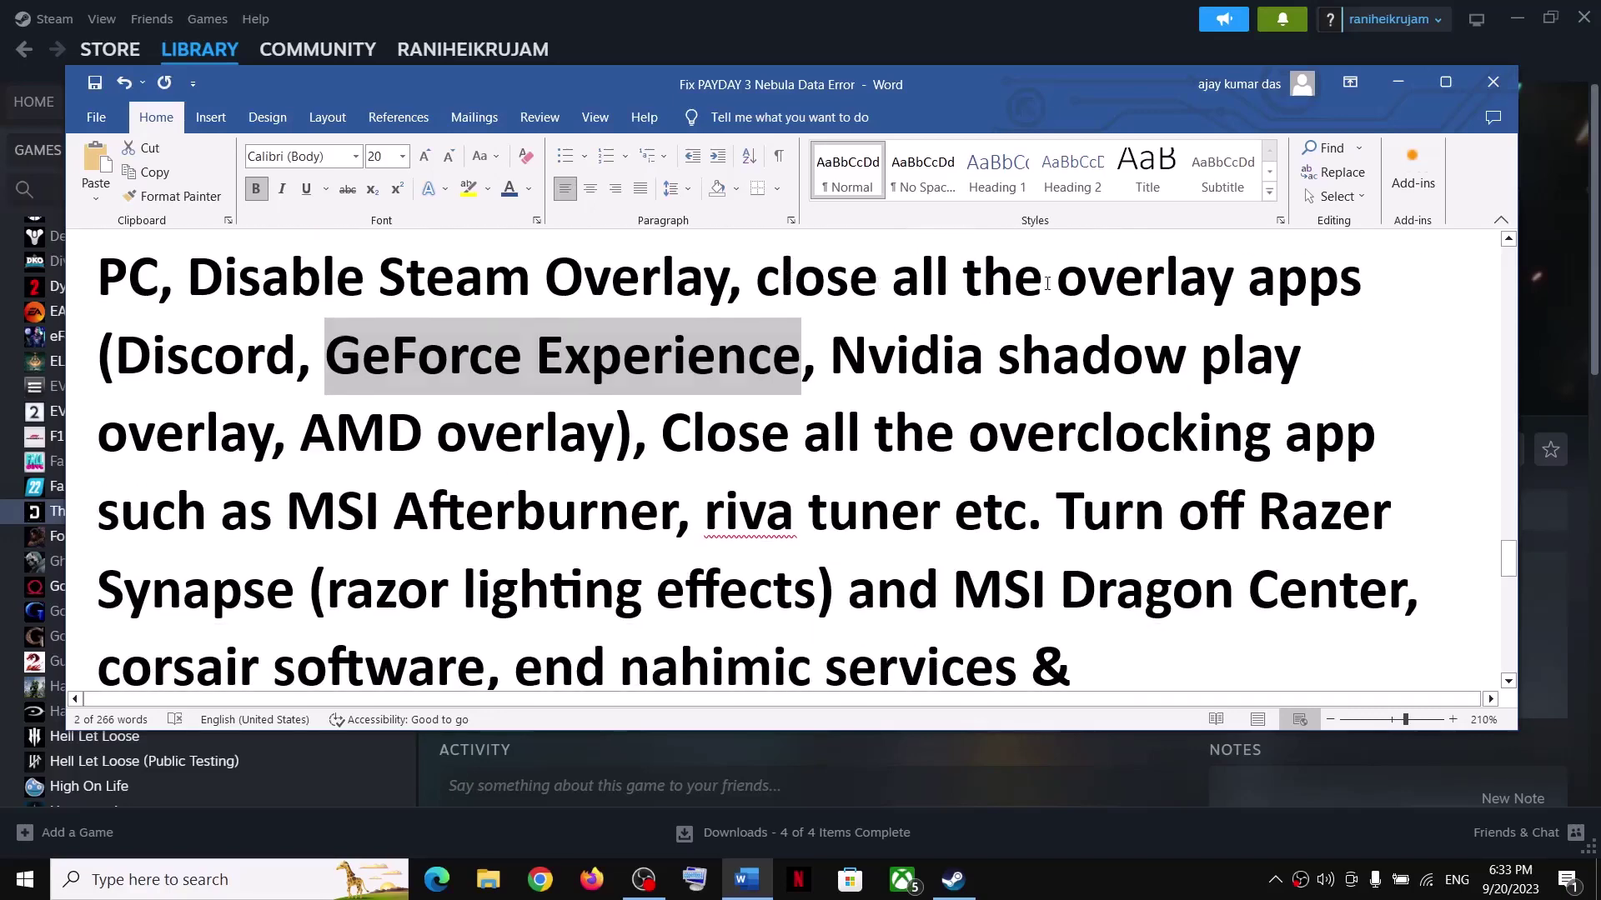
{"action": "left_click_drag", "start_coordinate": [755, 279], "coordinate": [1361, 282]}
Step: Read the rest of Step 11 on closing overclocking and lighting software, removing the undervolt and performing a clean boot
{"action": "left_click_drag", "start_coordinate": [663, 433], "coordinate": [882, 528]}
{"action": "left_click_drag", "start_coordinate": [663, 434], "coordinate": [1358, 429]}
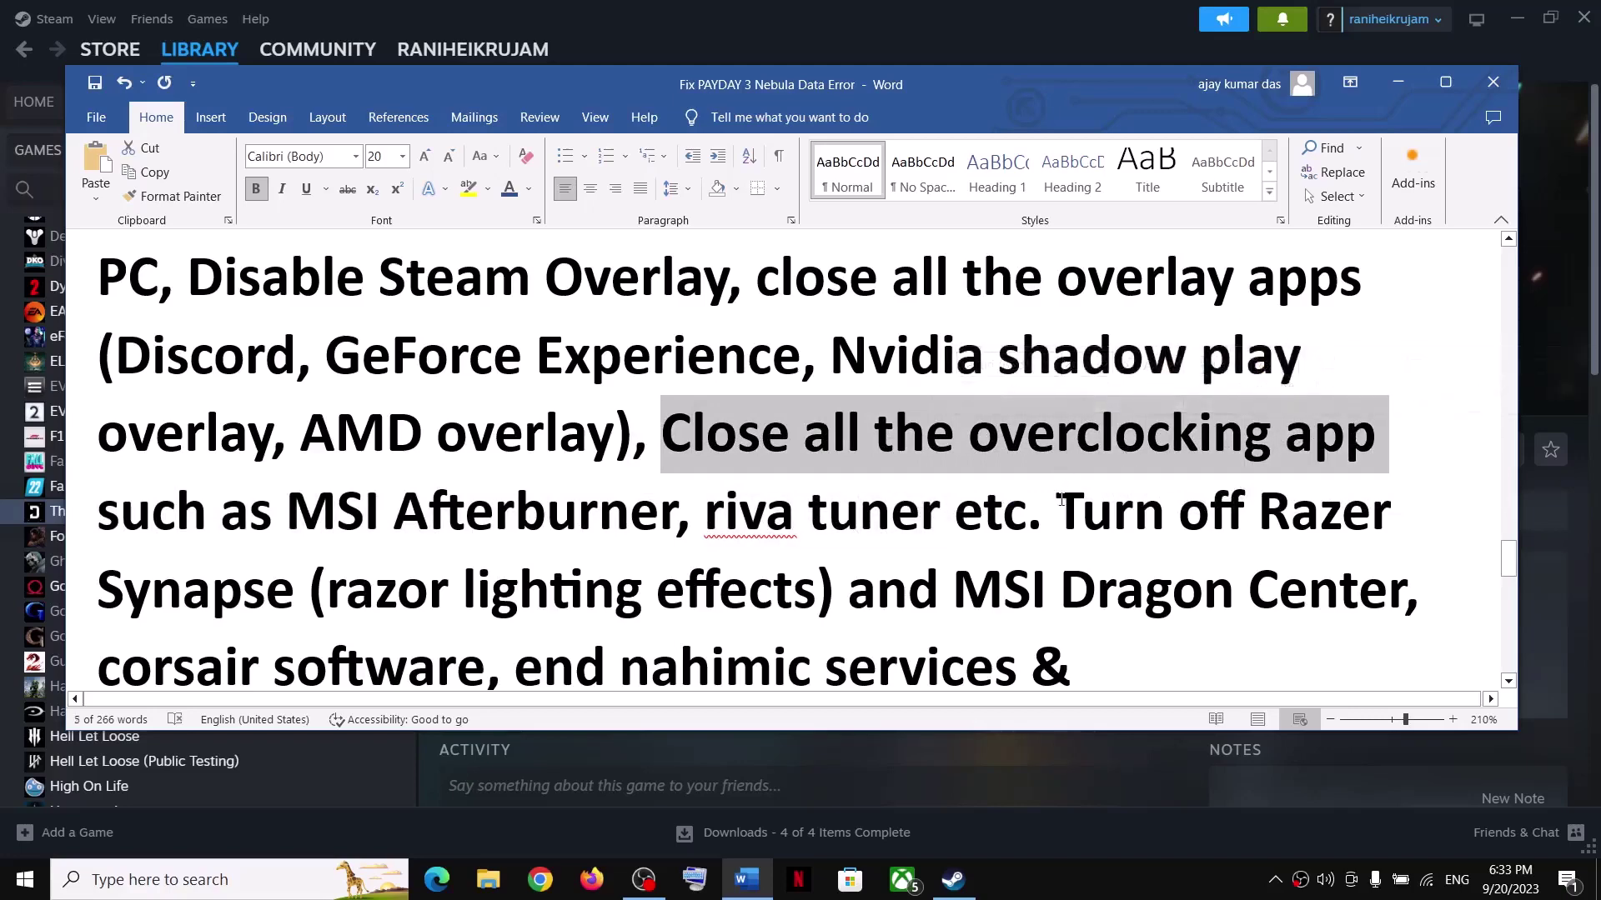
{"action": "left_click_drag", "start_coordinate": [1055, 513], "coordinate": [941, 550]}
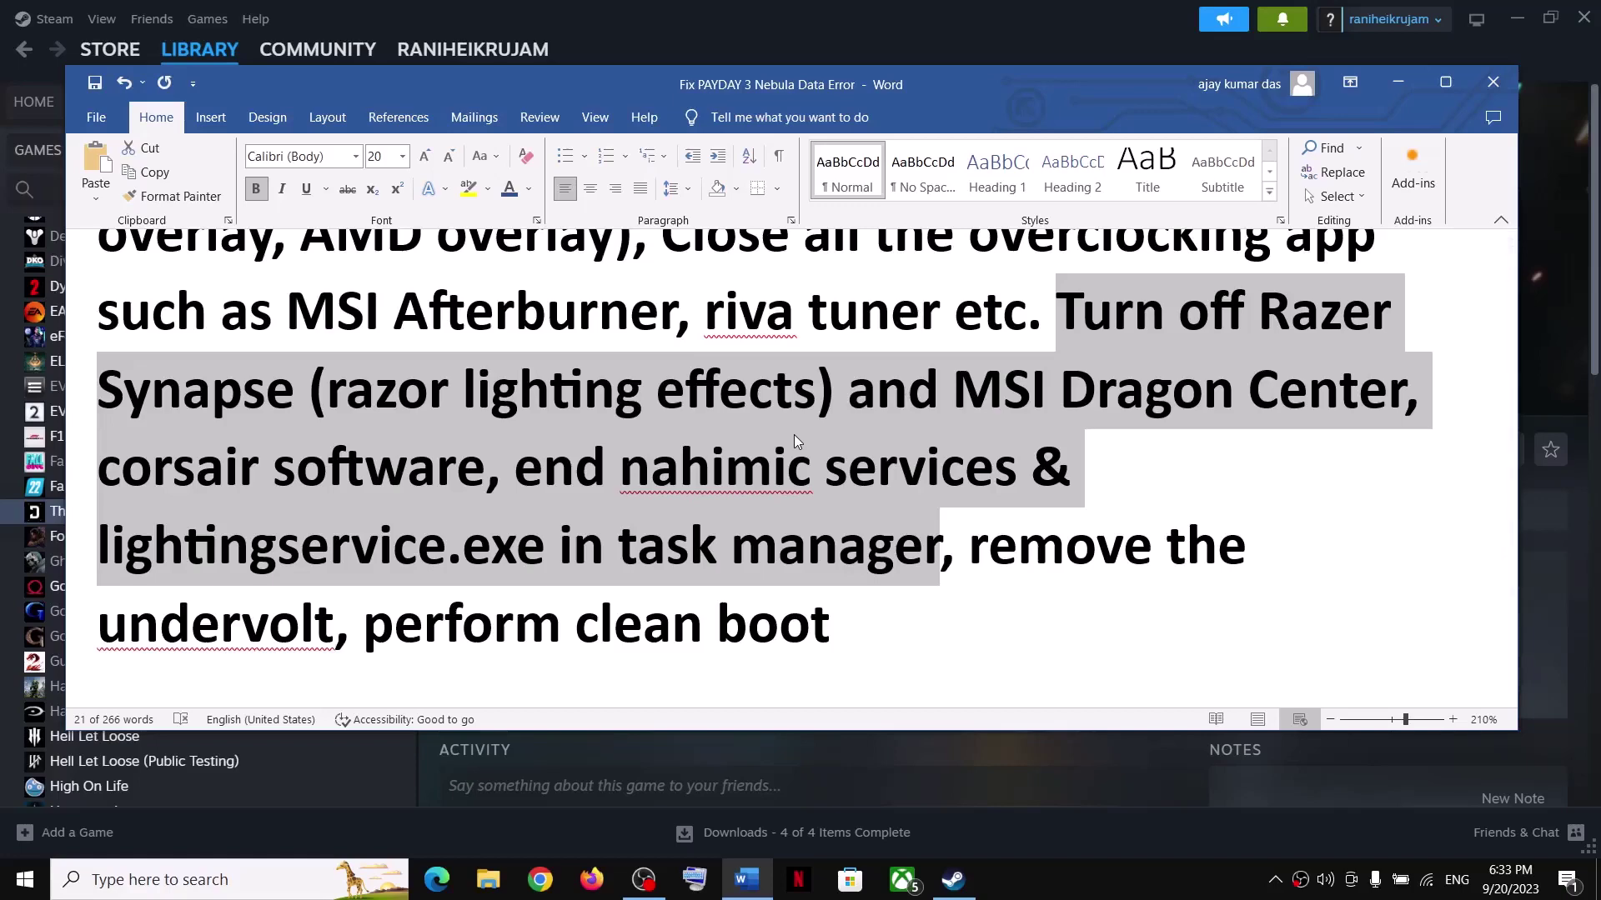
{"action": "left_click", "coordinate": [1124, 775]}
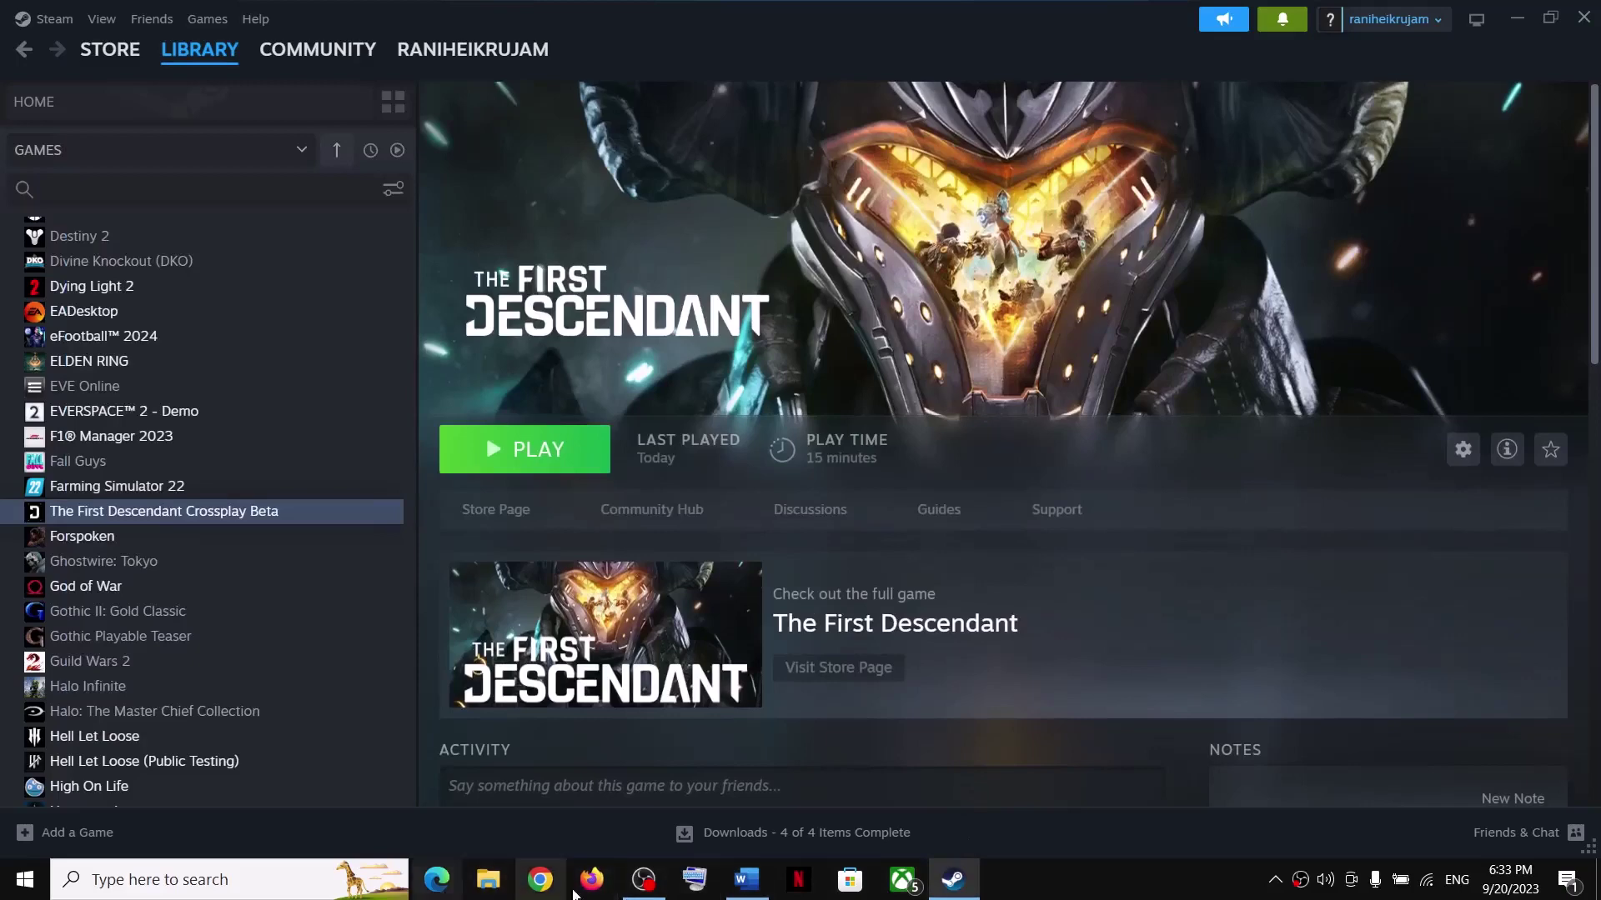
{"action": "left_click", "coordinate": [746, 879]}
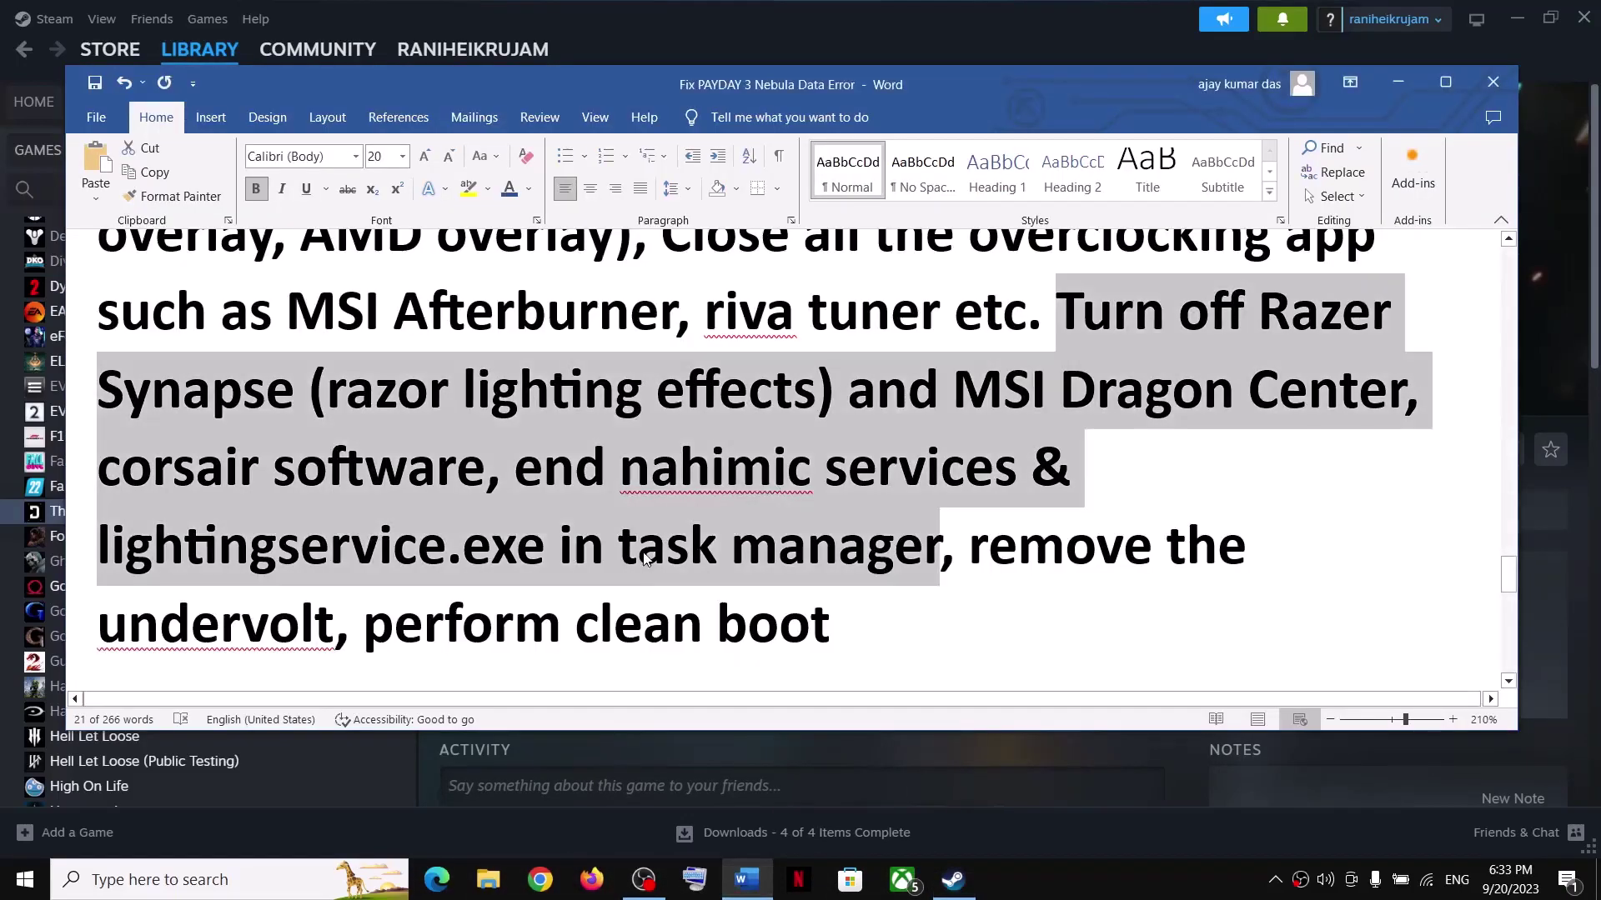
{"action": "scroll", "coordinate": [645, 570], "scroll_direction": "down", "scroll_amount": 1}
{"action": "left_click_drag", "start_coordinate": [946, 474], "coordinate": [339, 512]}
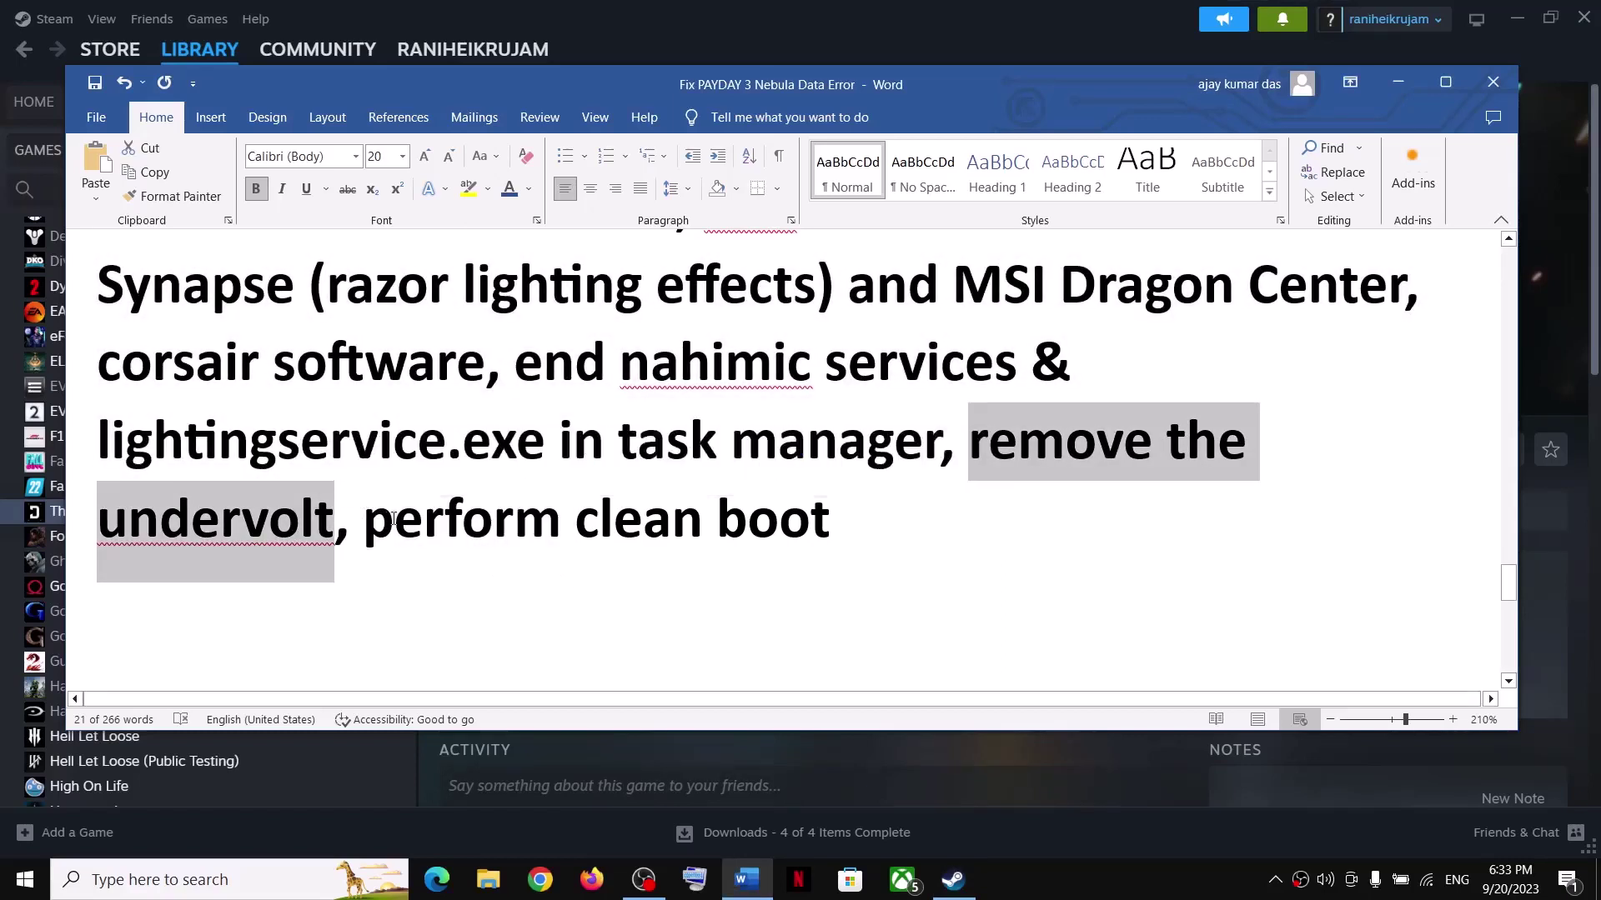
{"action": "left_click_drag", "start_coordinate": [364, 519], "coordinate": [778, 518]}
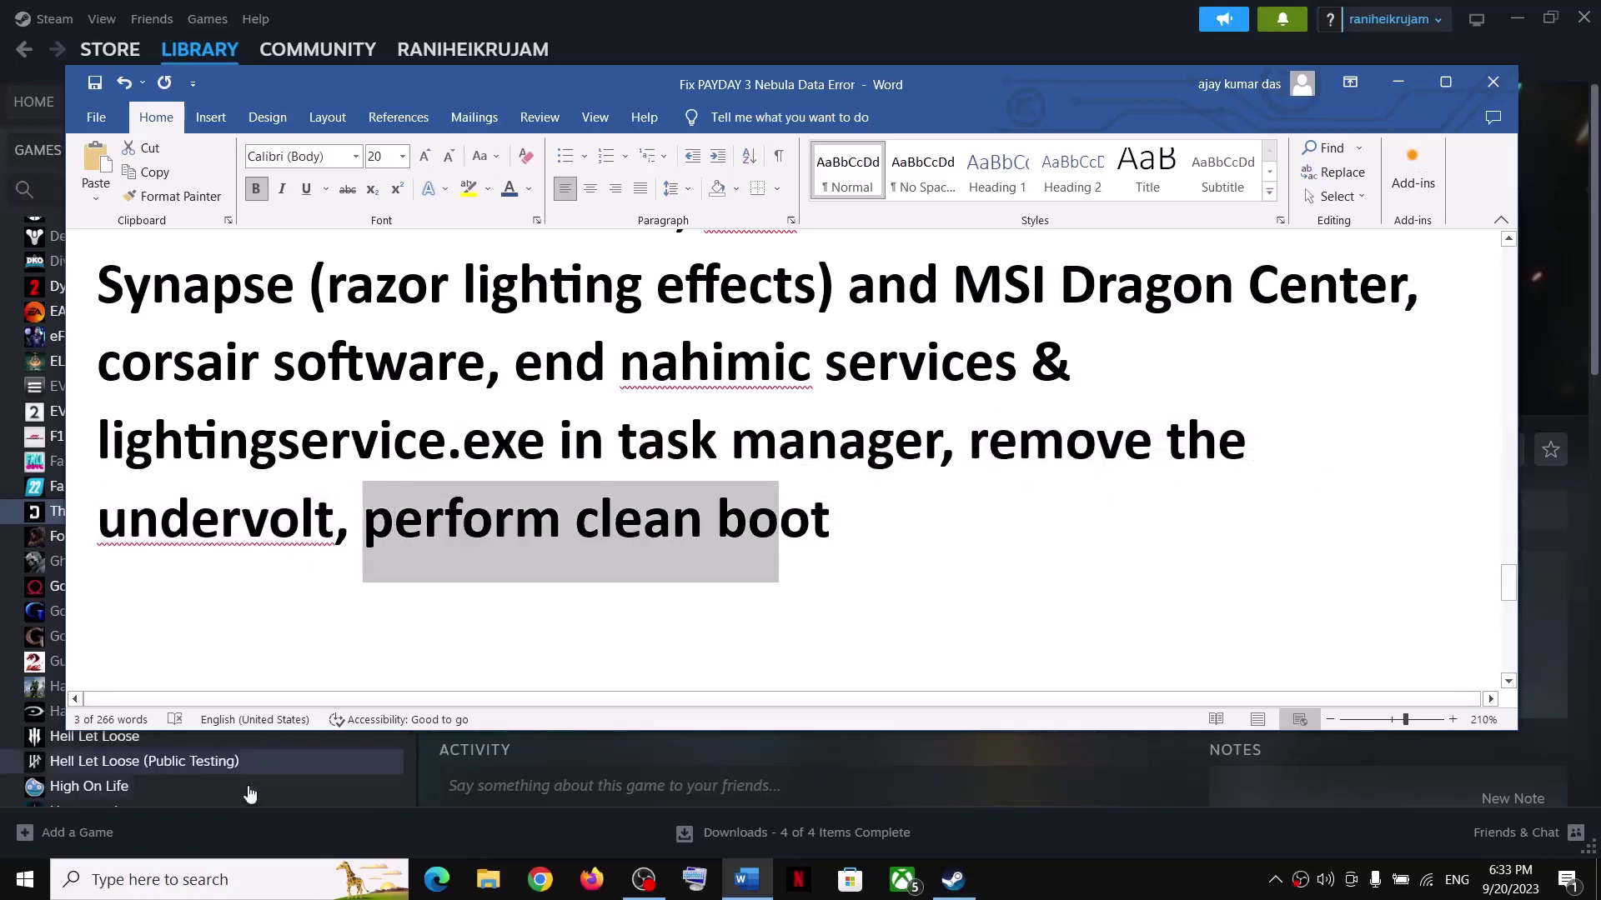
Step: Search Windows for System Configuration, open it, hide all Microsoft services in its services list and confirm
{"action": "left_click", "coordinate": [224, 877]}
{"action": "type", "text": "as"}
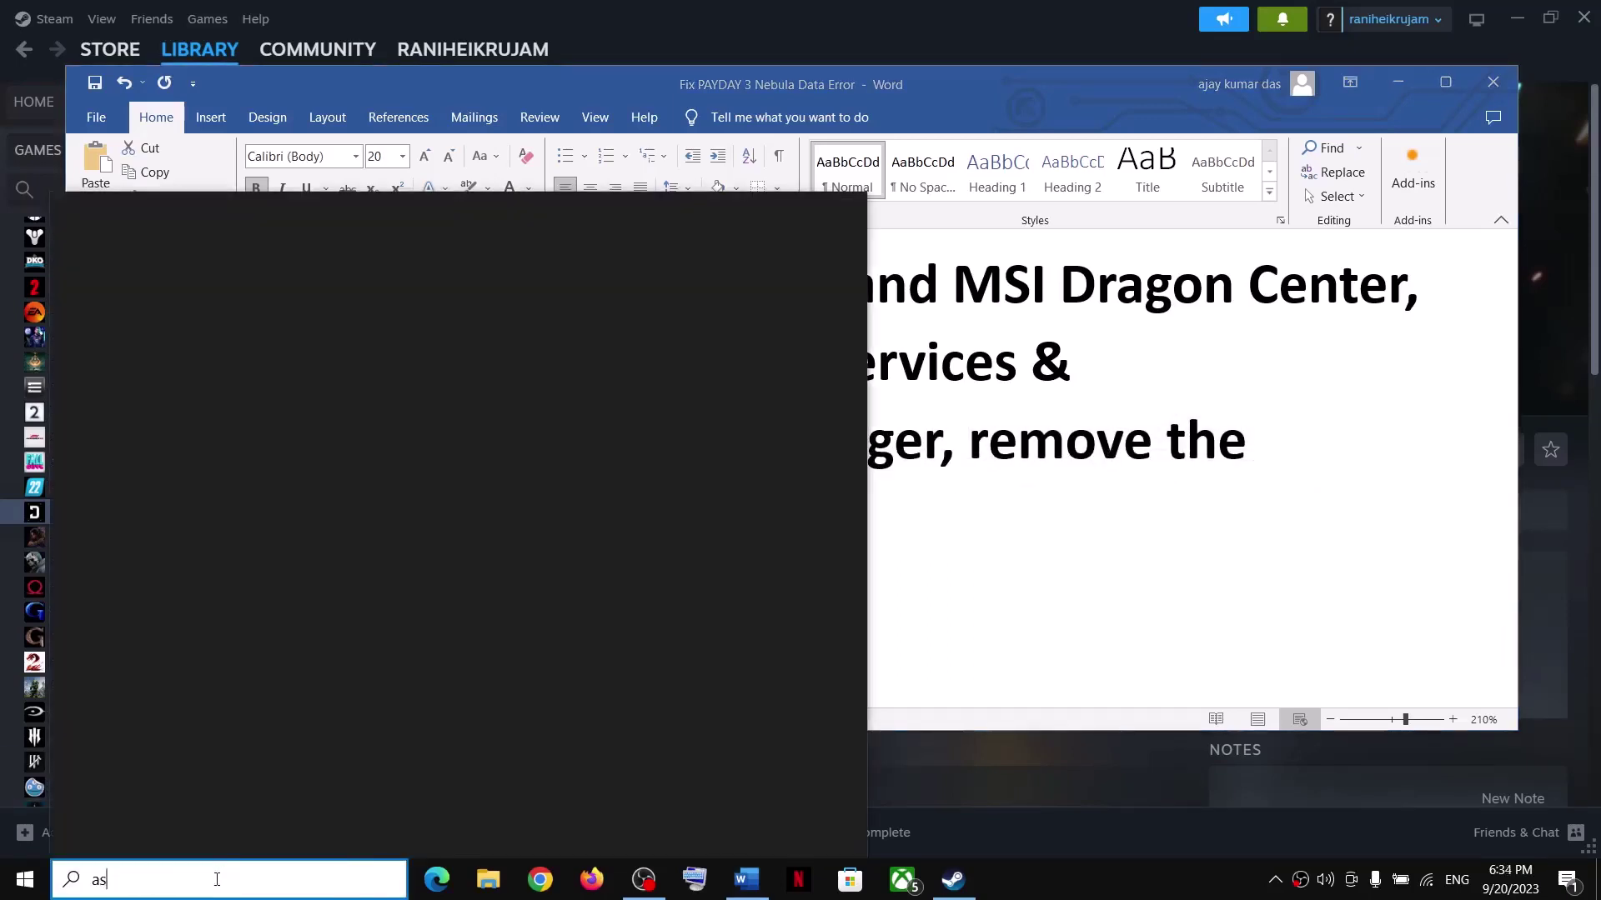
{"action": "type", "text": "sy"}
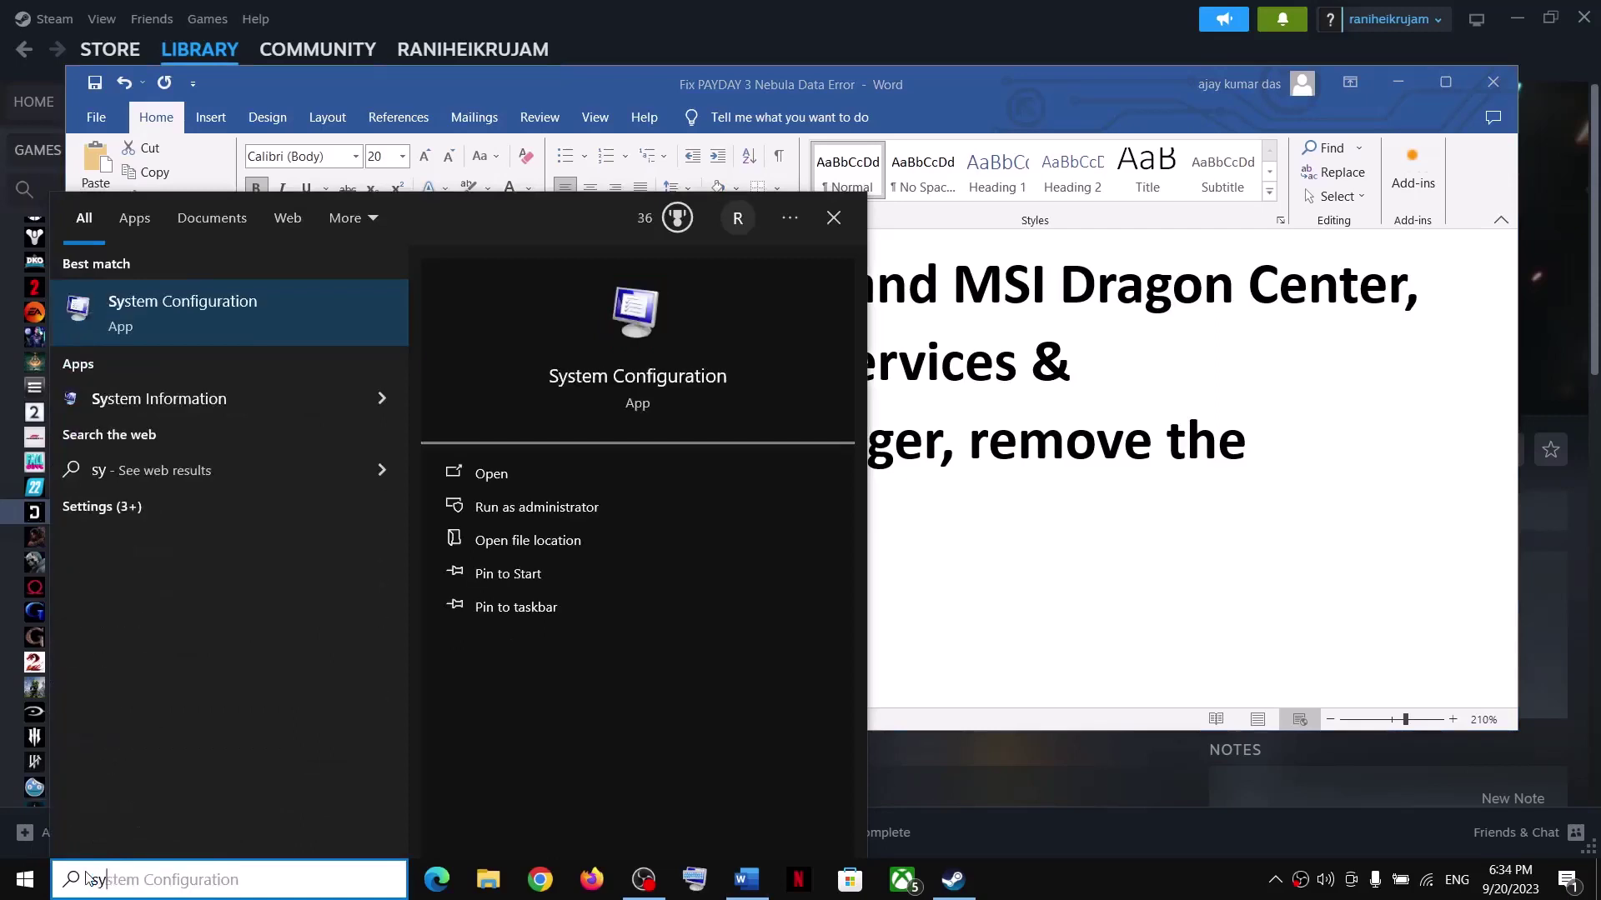
{"action": "type", "text": "stem"}
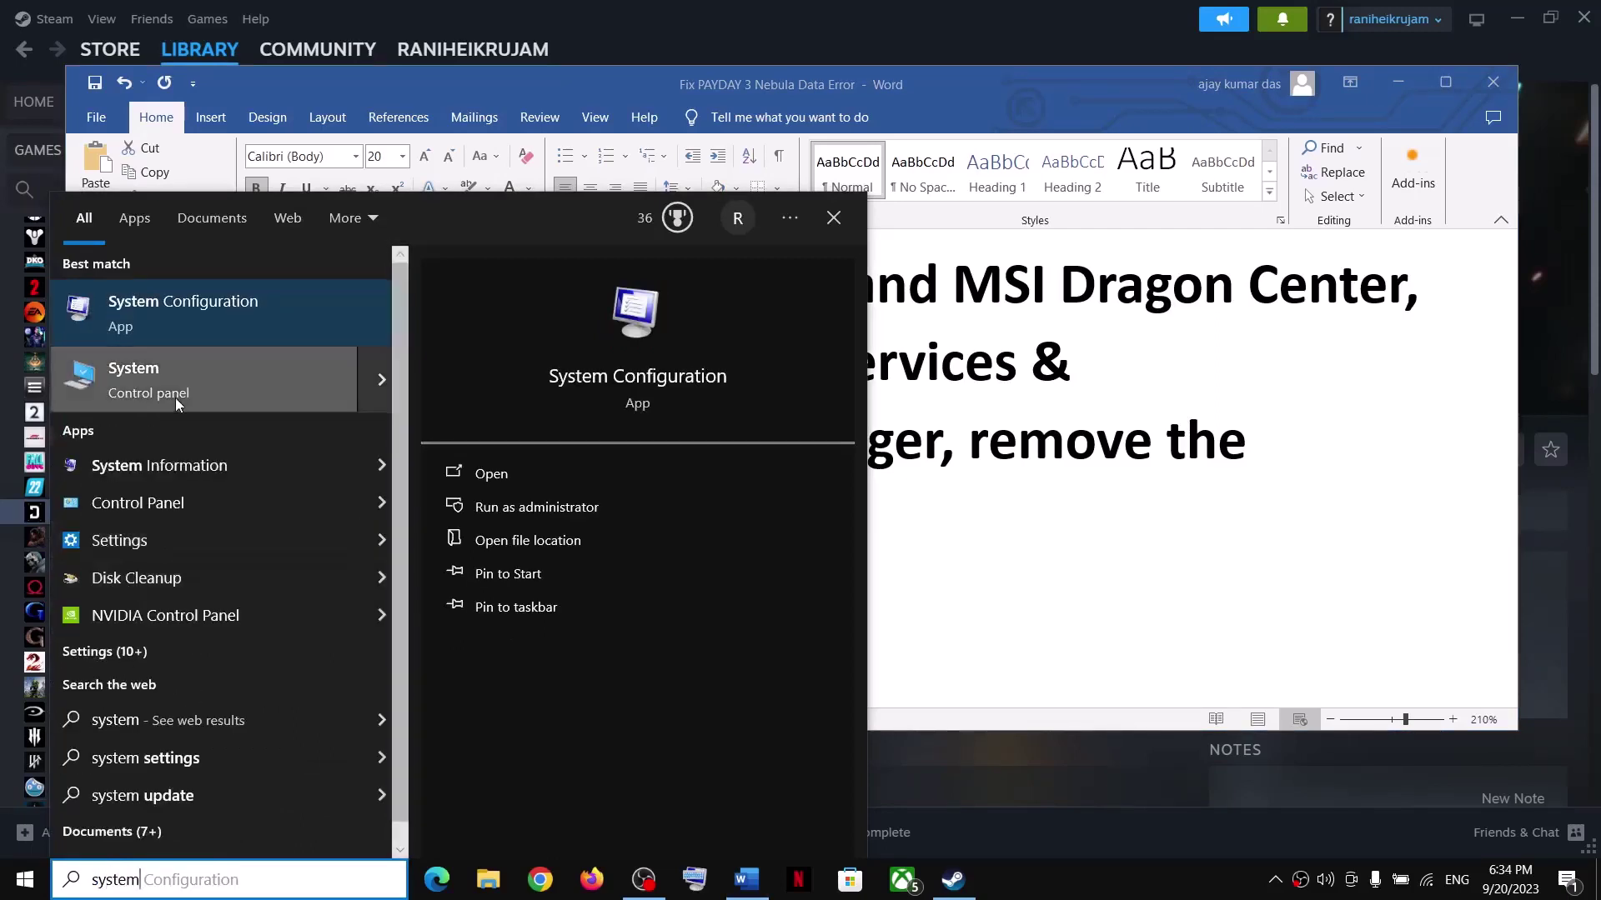
{"action": "left_click", "coordinate": [207, 331]}
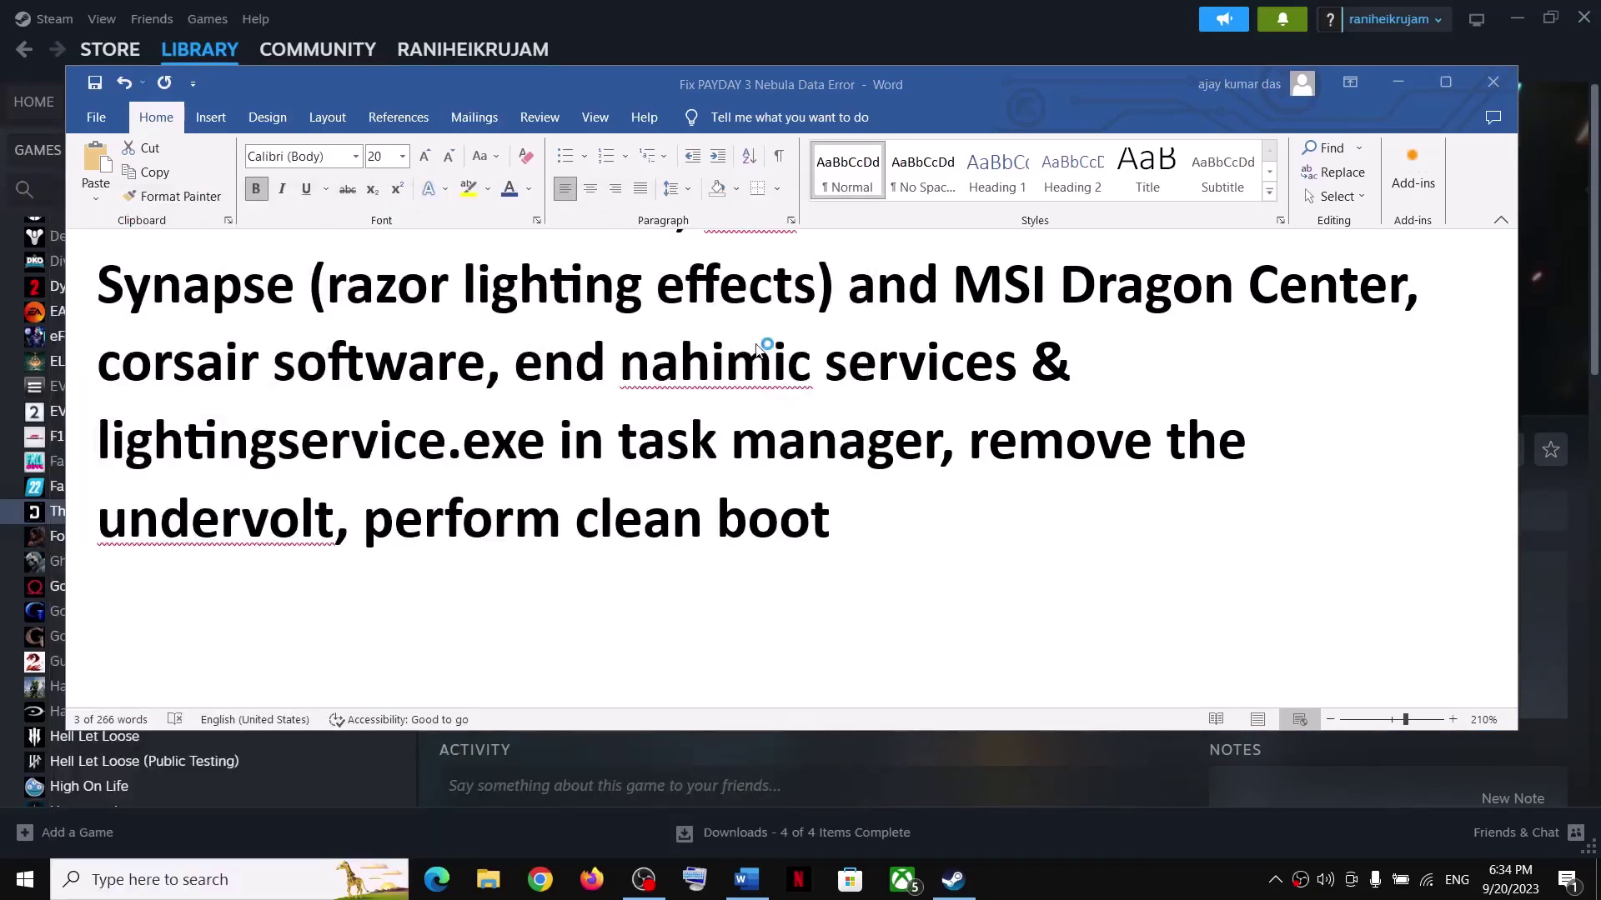
{"action": "left_click", "coordinate": [644, 279]}
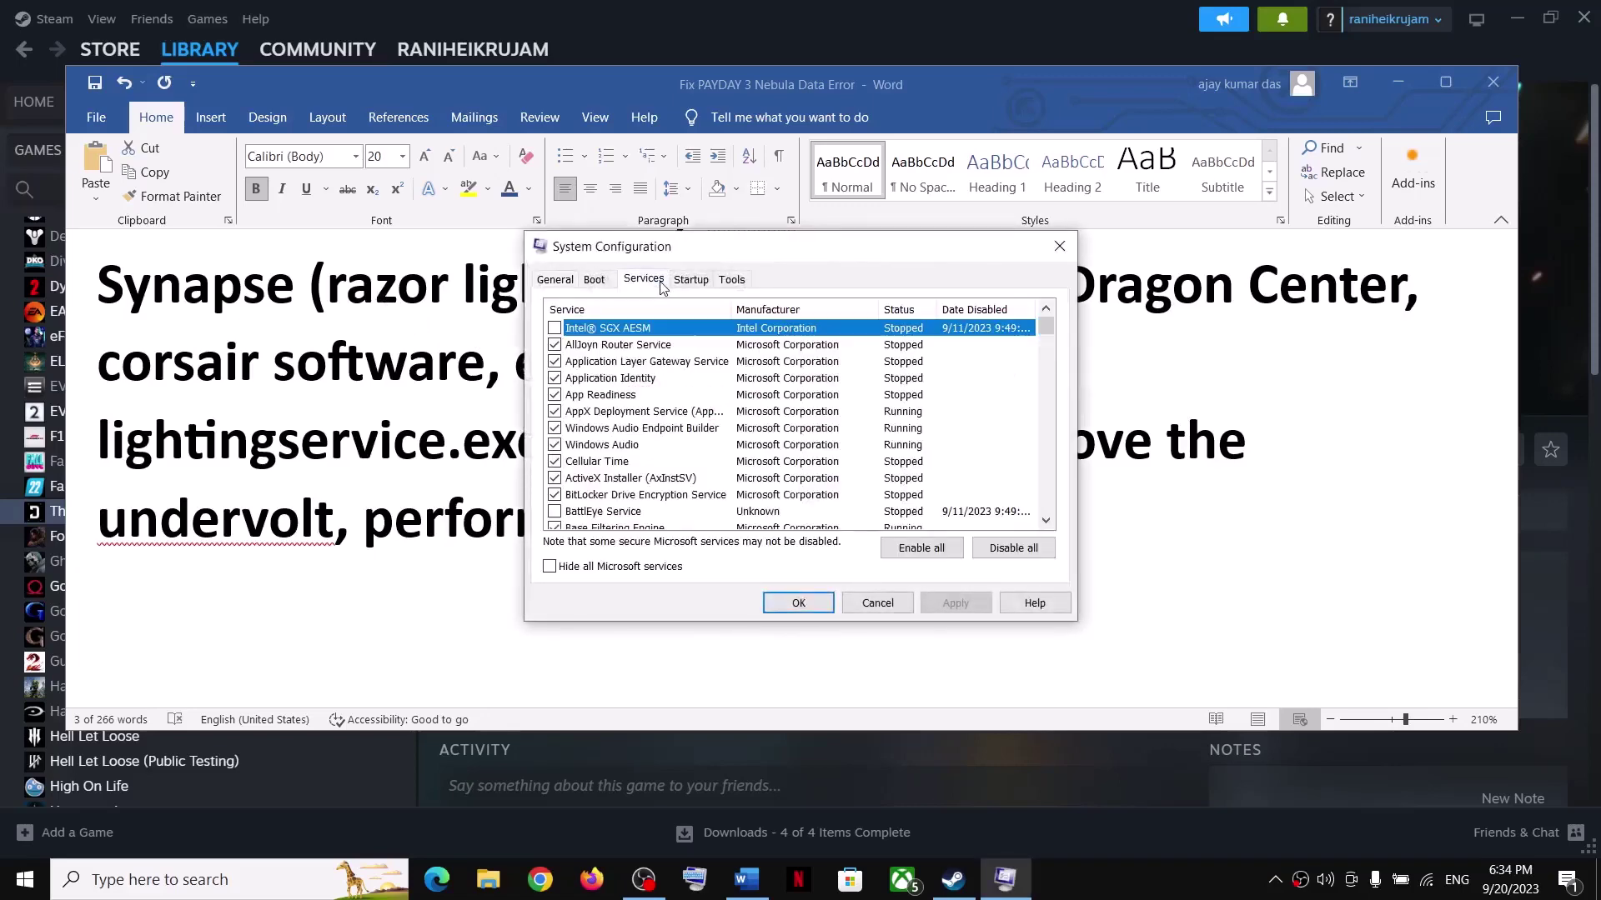
{"action": "left_click", "coordinate": [584, 570]}
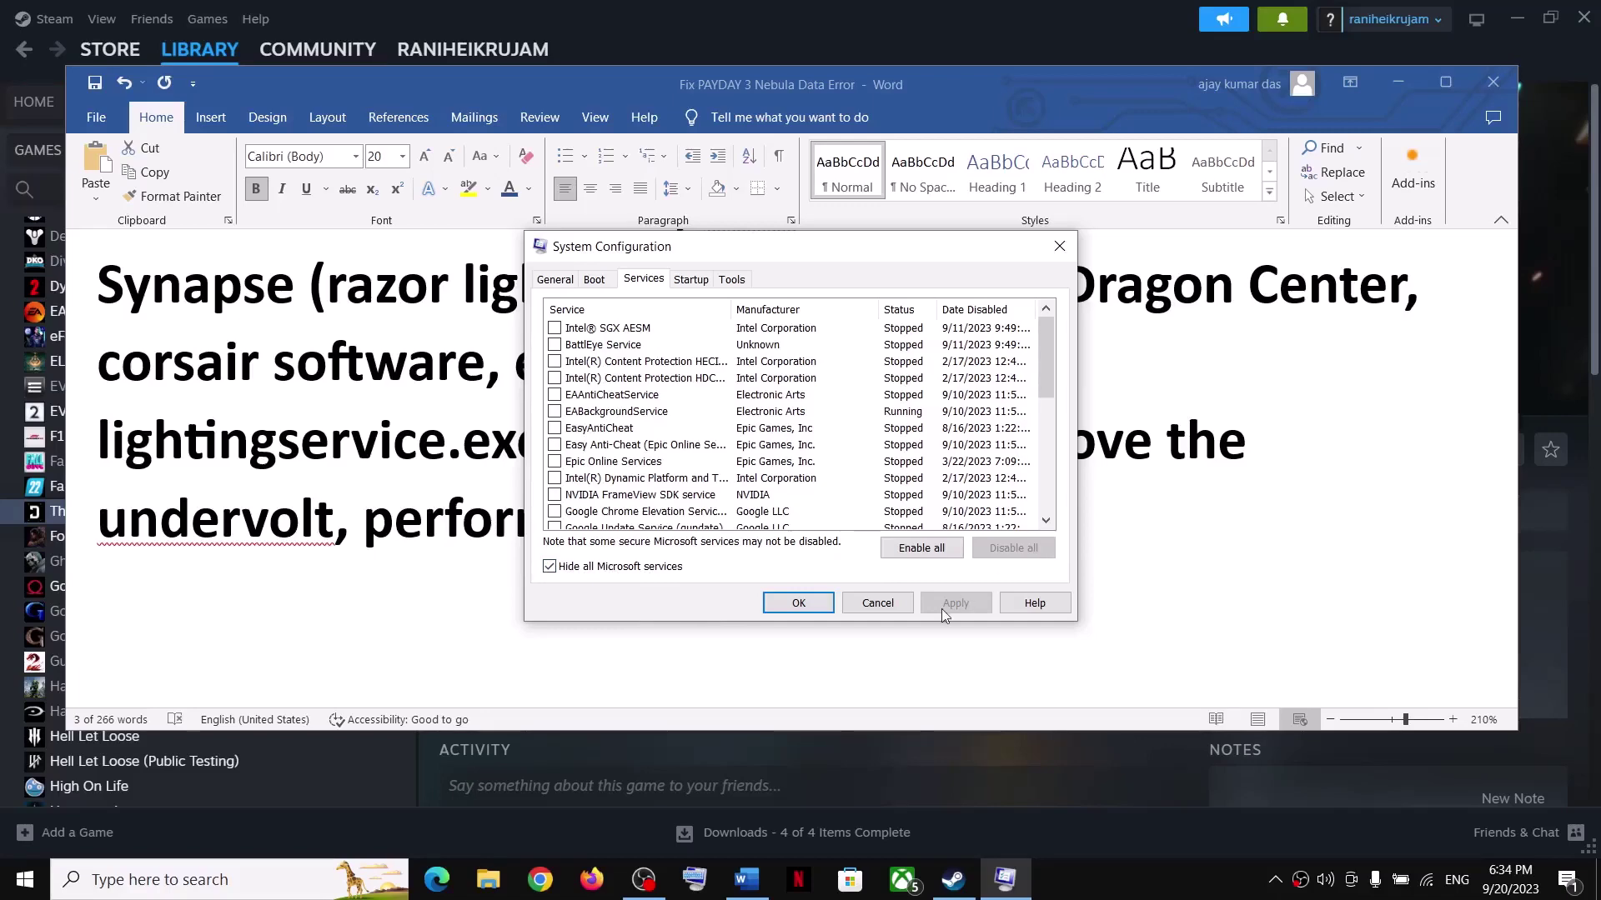
{"action": "left_click", "coordinate": [806, 609]}
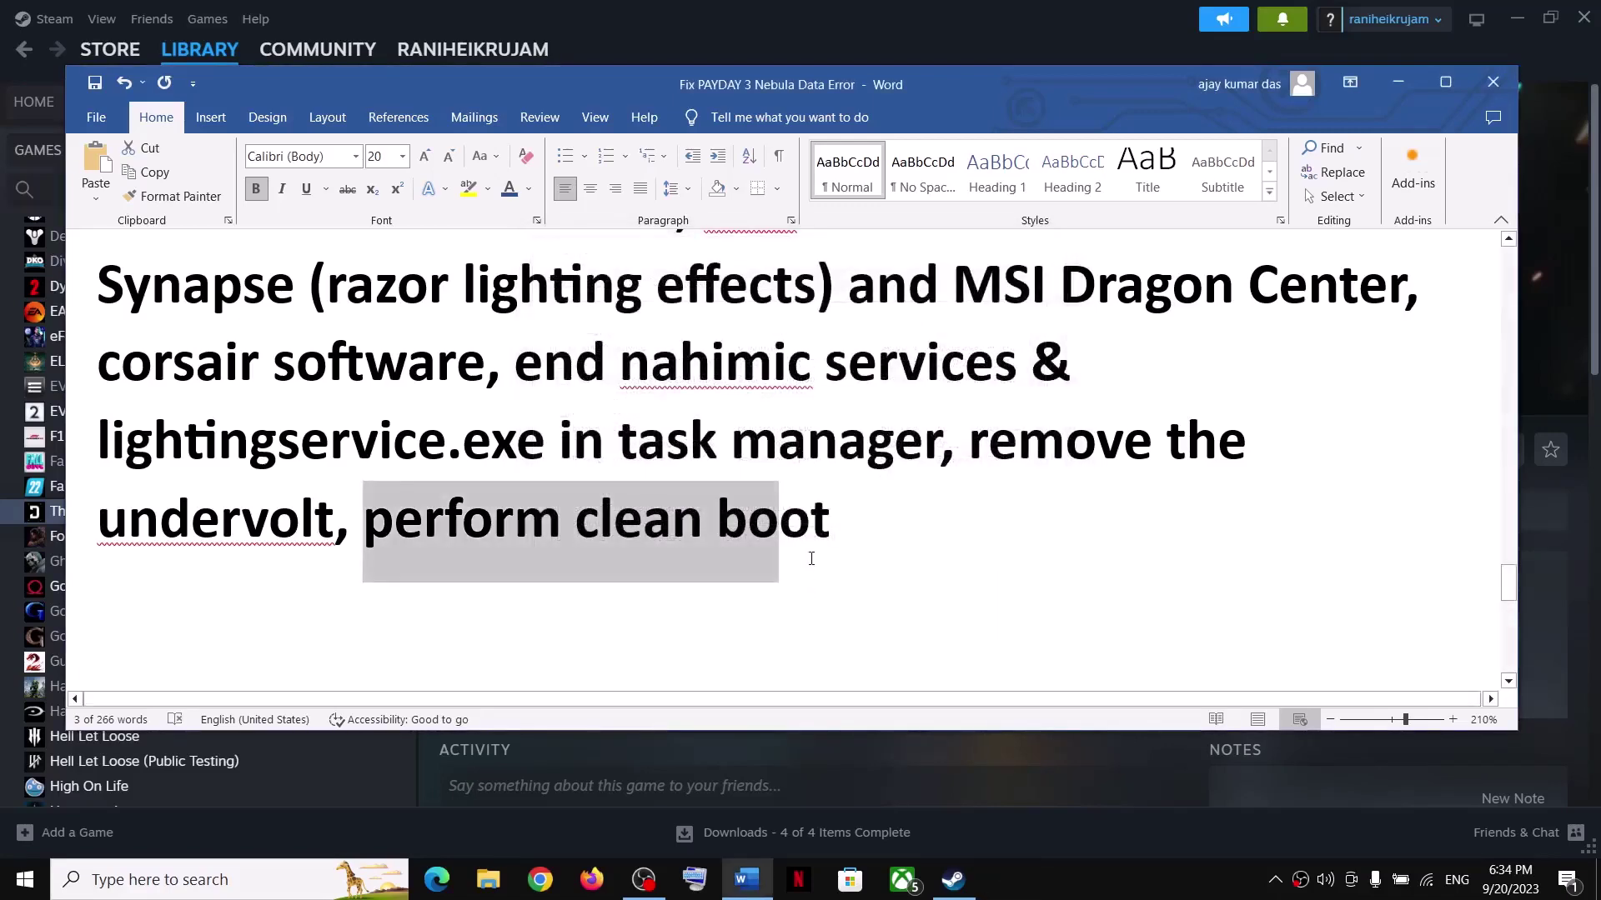
Step: Search Windows for View Advanced system settings, open the Virtual Memory settings from the performance options and select drive C:
{"action": "scroll", "coordinate": [812, 559], "scroll_direction": "down", "scroll_amount": 3}
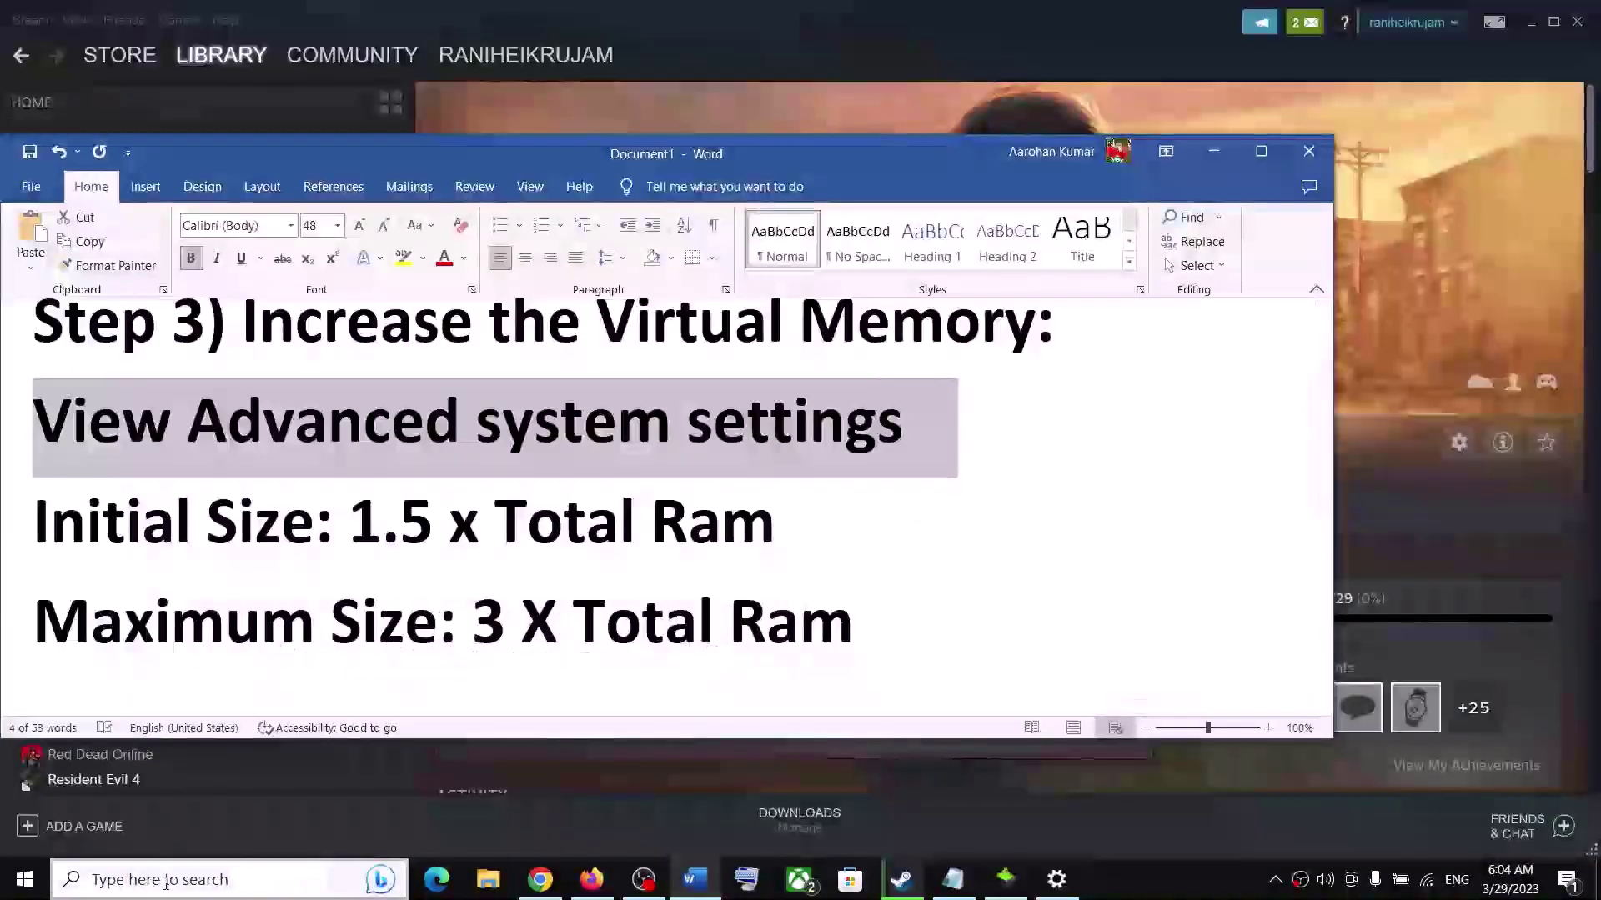
{"action": "left_click", "coordinate": [167, 880]}
{"action": "type", "text": "View Advanced system settings"}
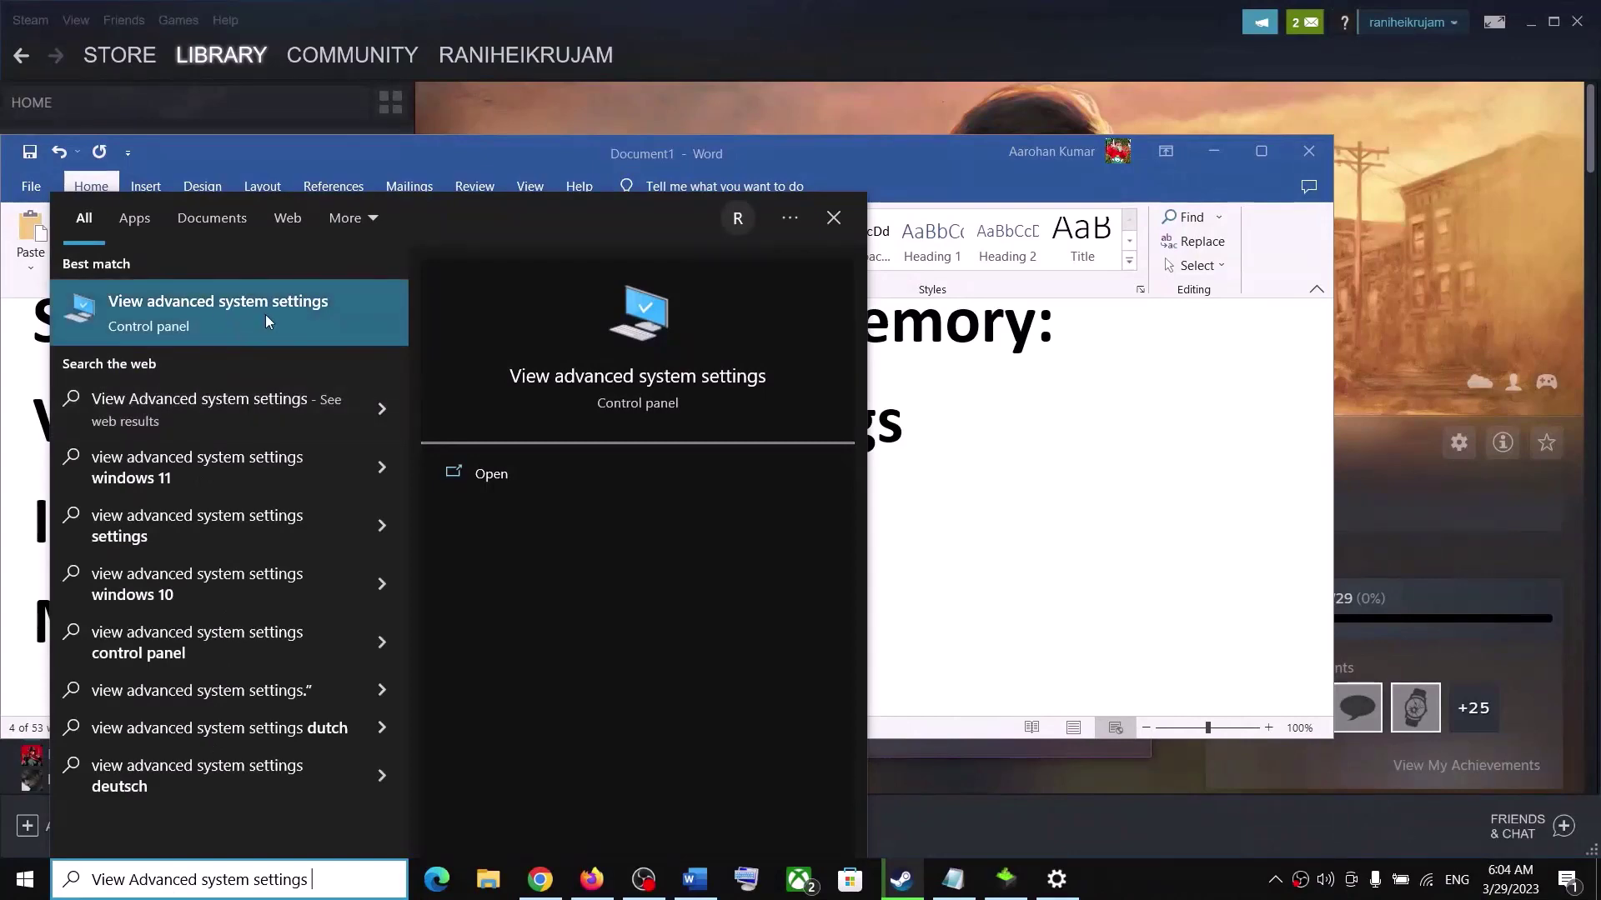
{"action": "left_click", "coordinate": [265, 314]}
{"action": "left_click_drag", "start_coordinate": [390, 153], "coordinate": [841, 160]}
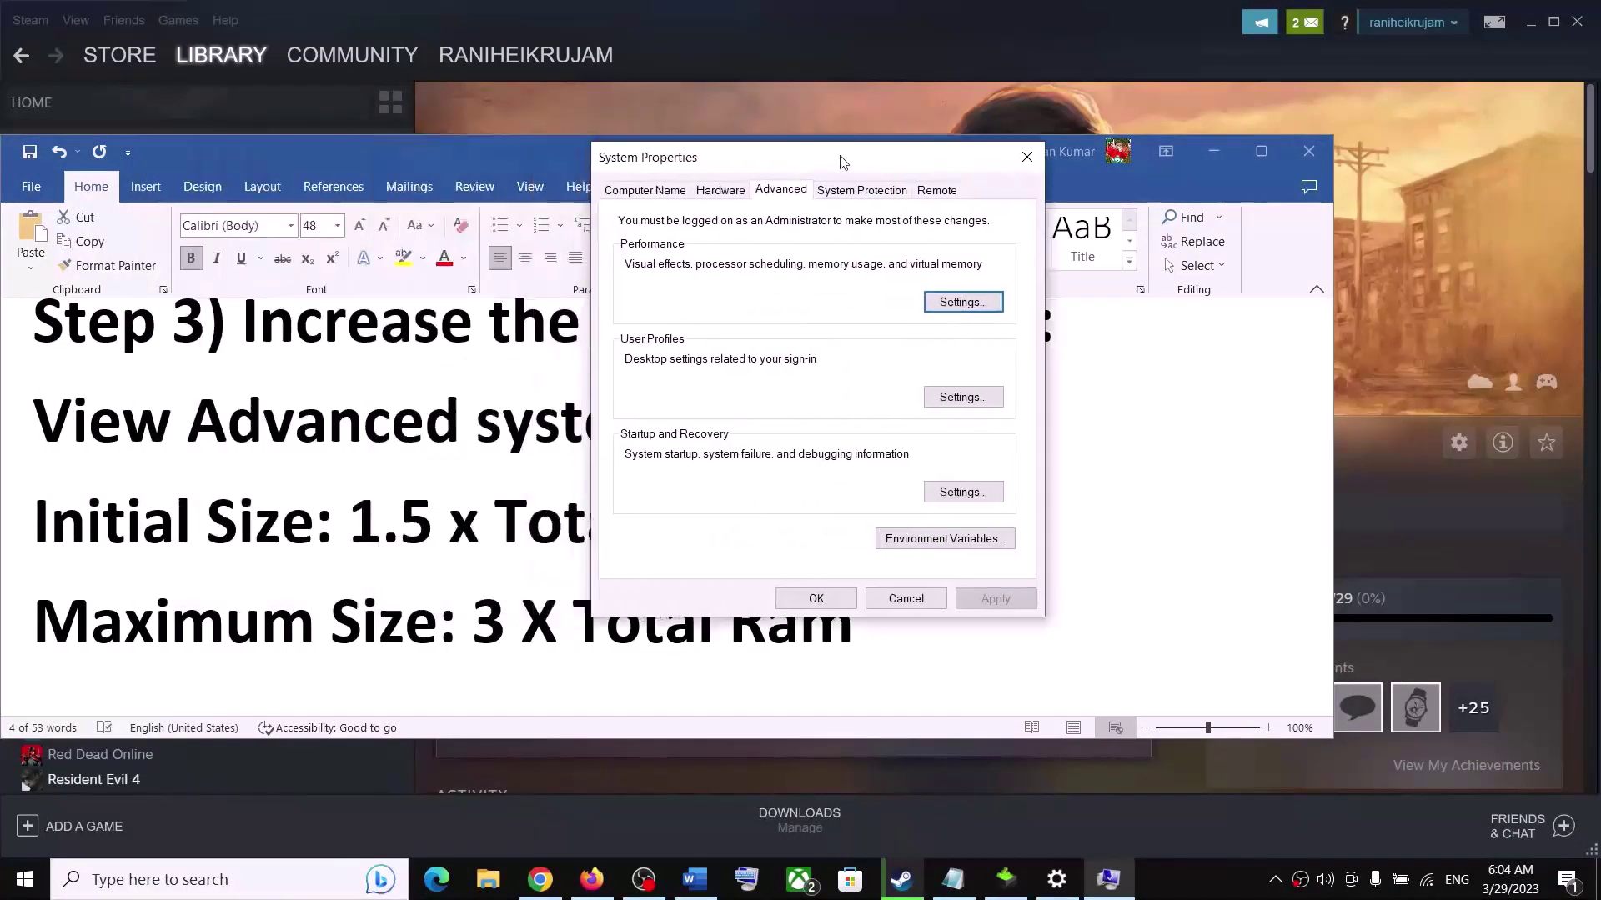
{"action": "left_click", "coordinate": [948, 306]}
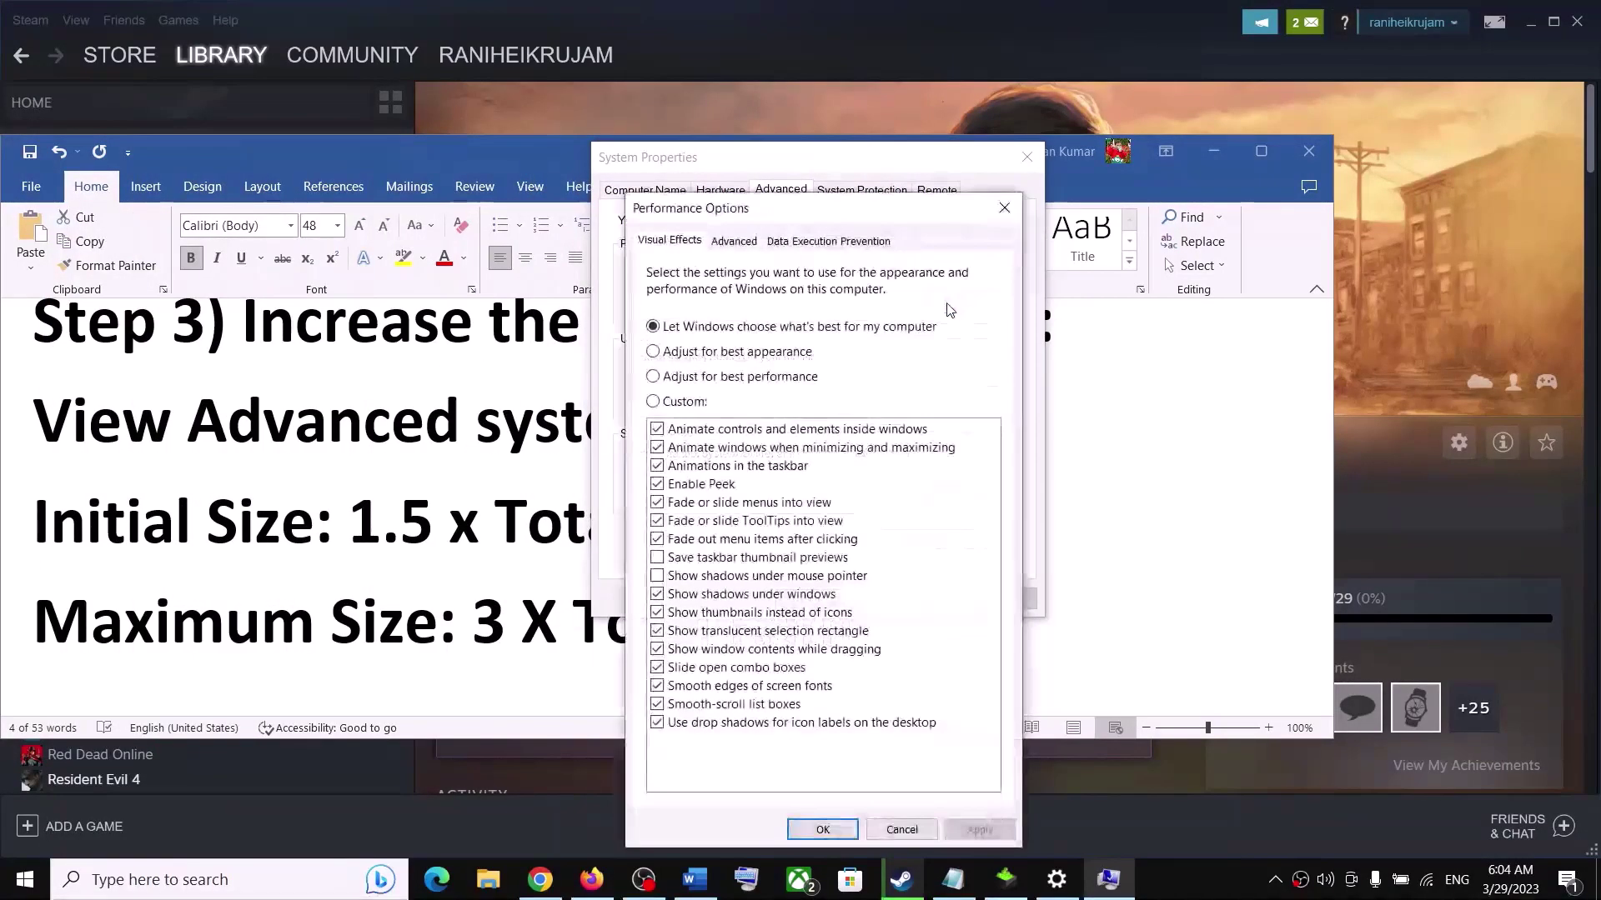
{"action": "left_click", "coordinate": [738, 247]}
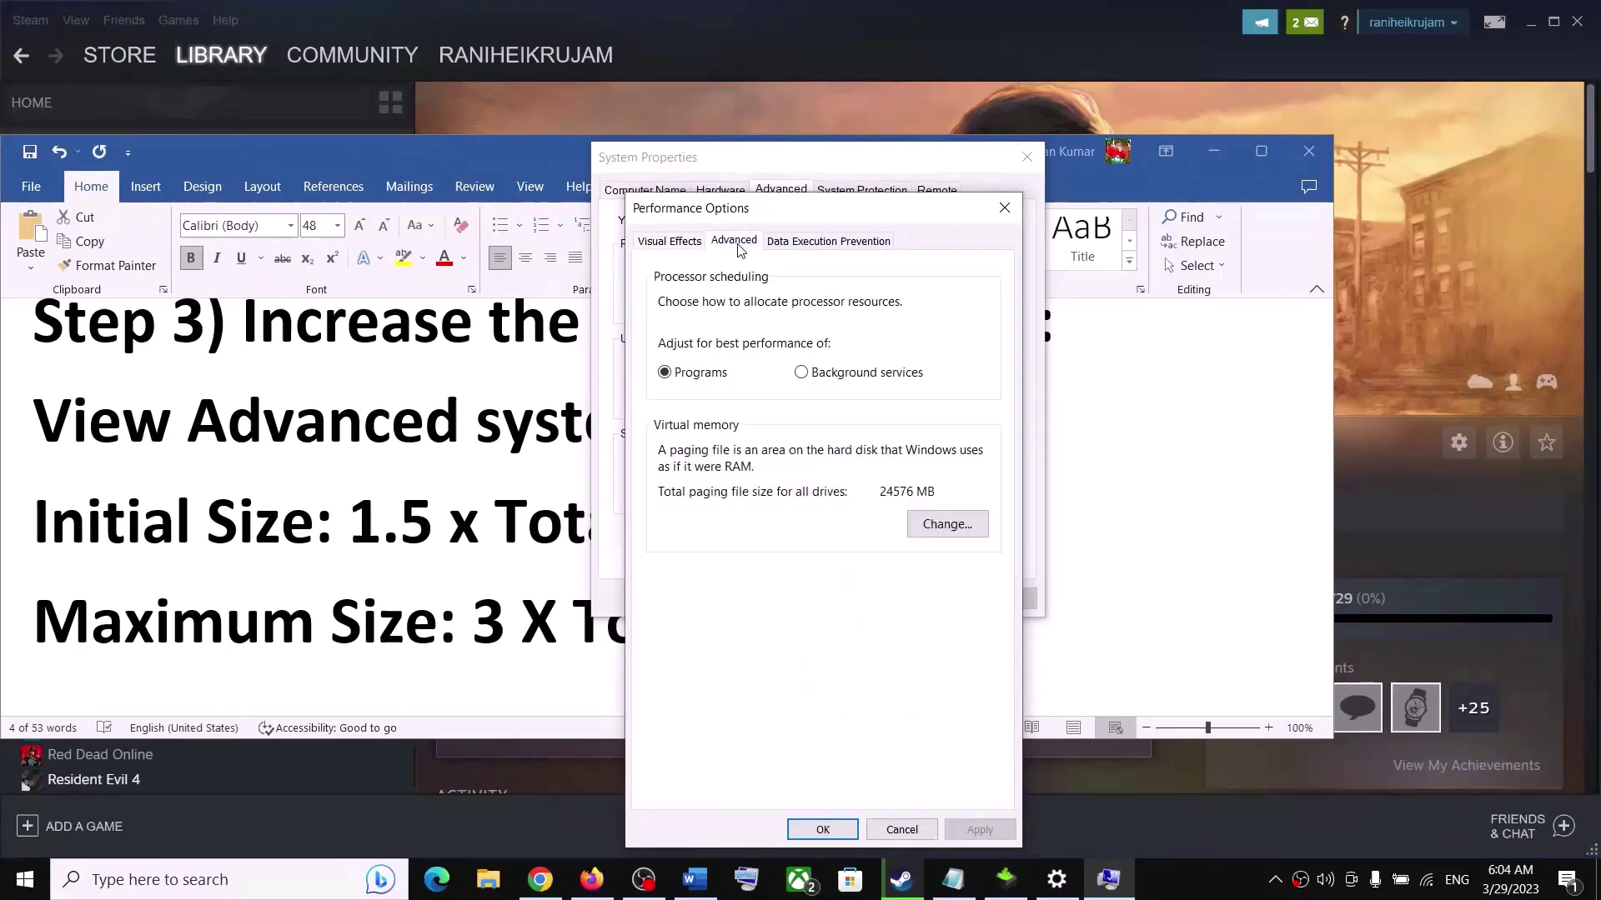
{"action": "left_click", "coordinate": [947, 523]}
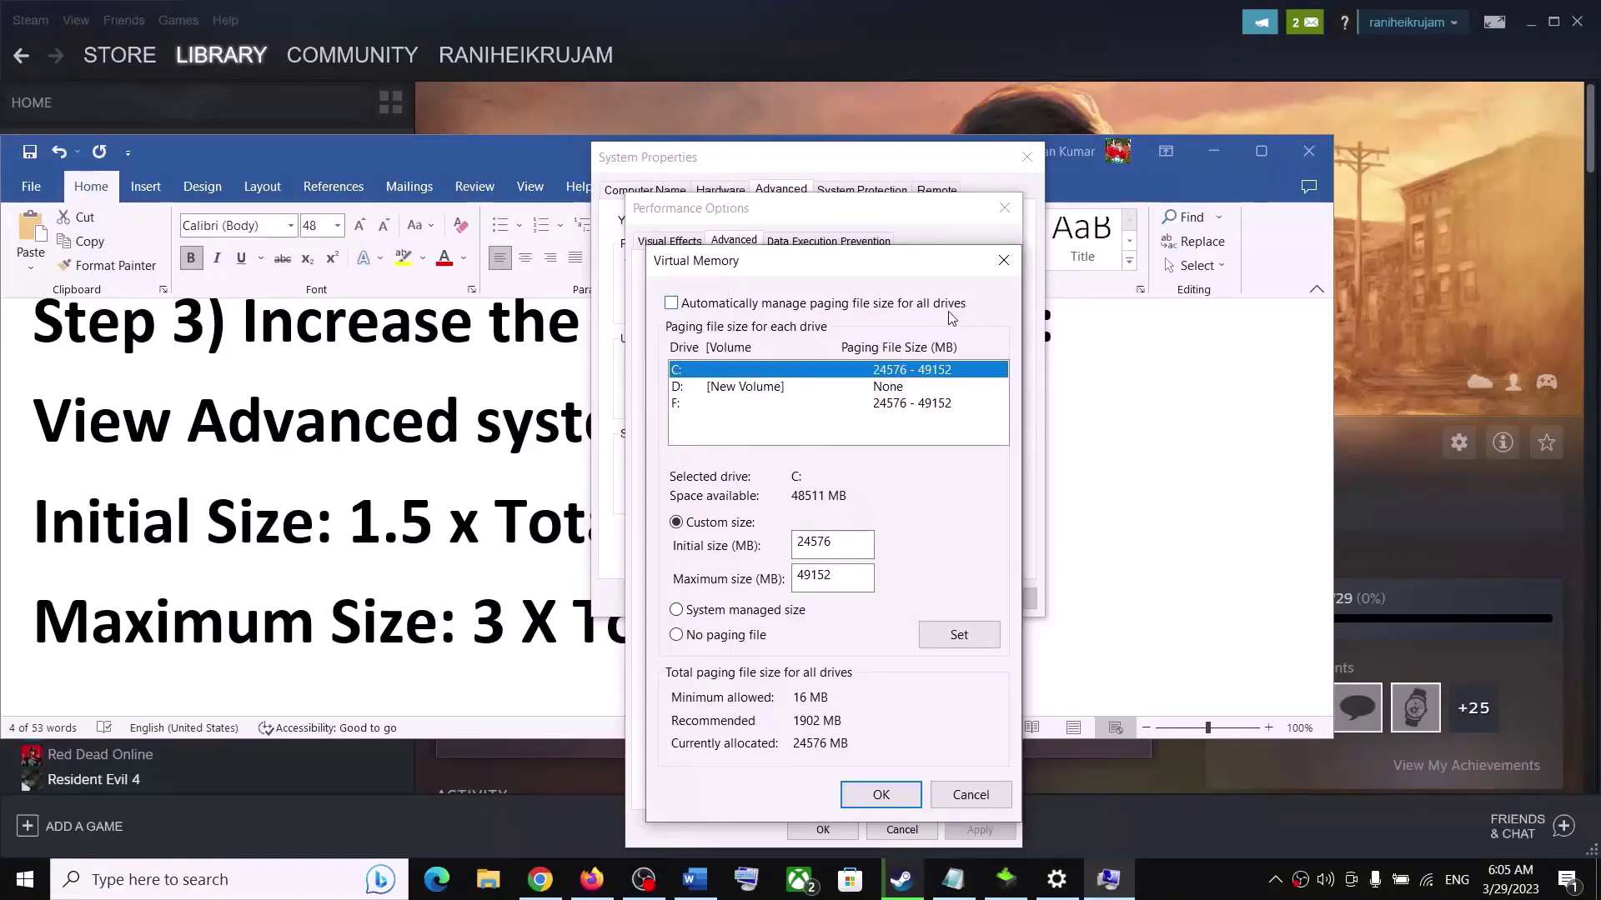
{"action": "left_click", "coordinate": [722, 375]}
Step: Check the initial size formula of 1.5 x Total Ram in the Word document, then return to the Virtual Memory settings
{"action": "left_click", "coordinate": [288, 533]}
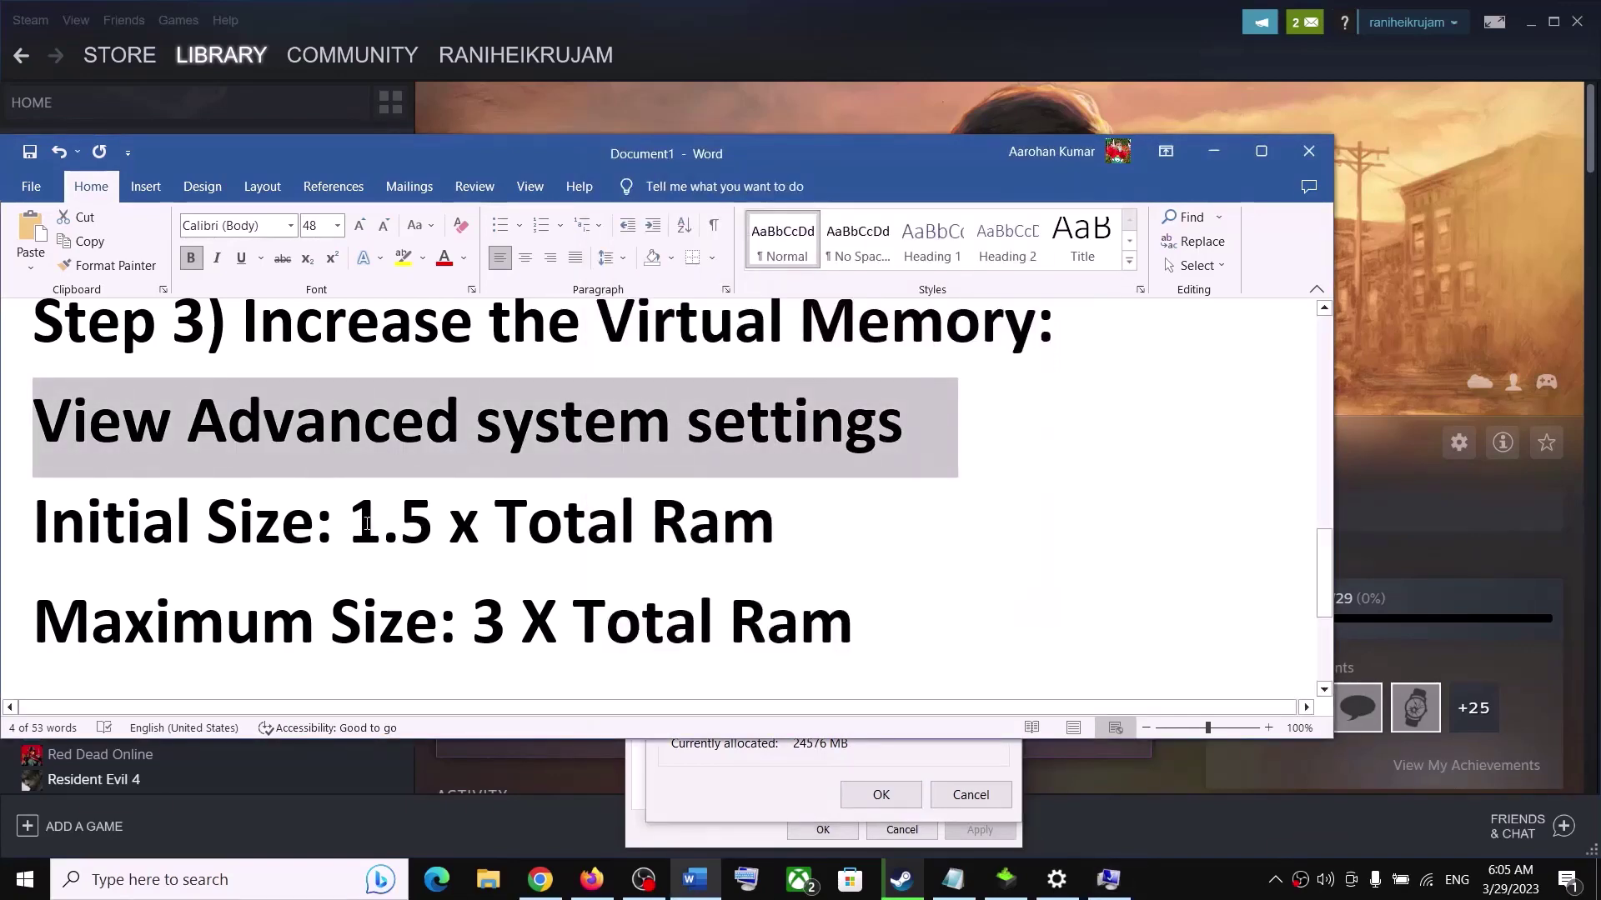
{"action": "left_click_drag", "start_coordinate": [349, 521], "coordinate": [414, 513]}
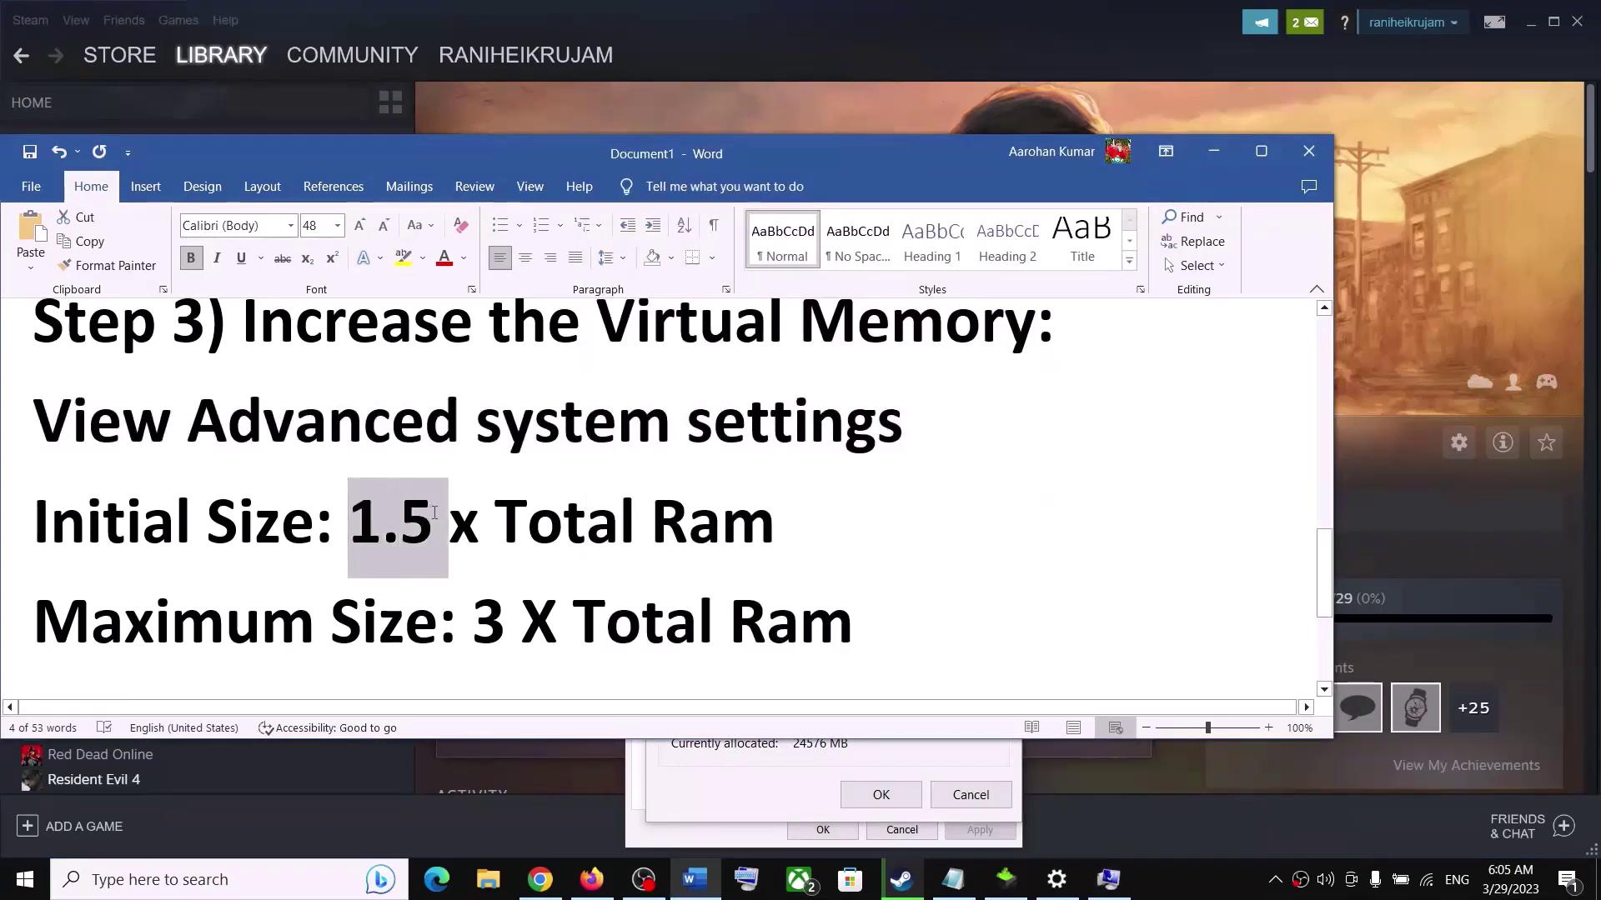
{"action": "double_click", "coordinate": [576, 521]}
{"action": "left_click_drag", "start_coordinate": [672, 522], "coordinate": [783, 526]}
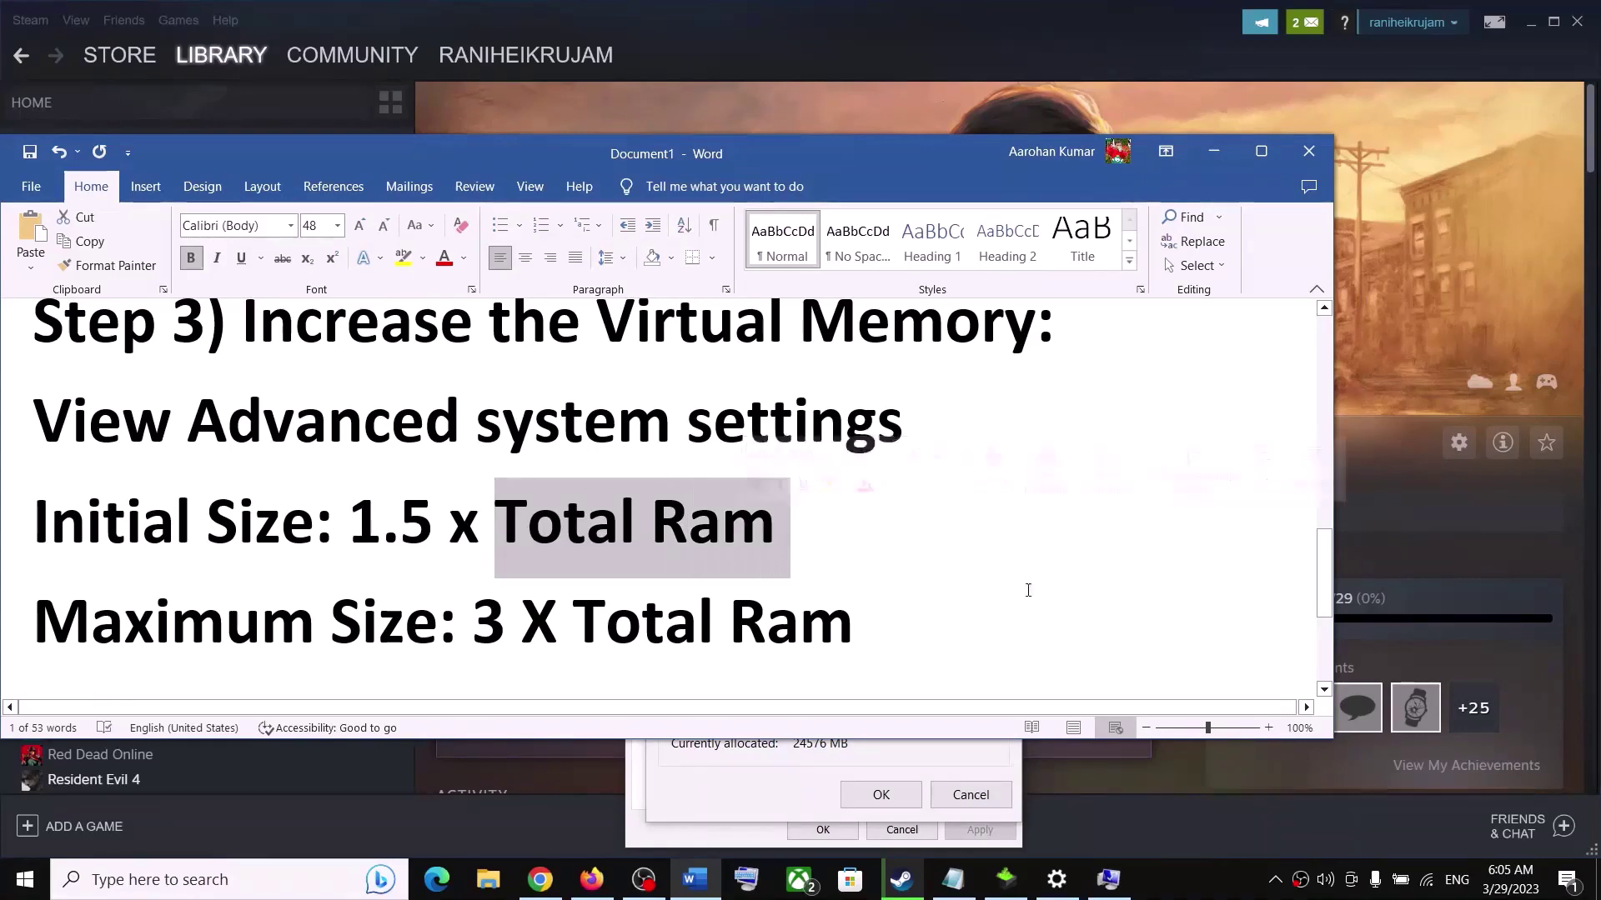
{"action": "left_click", "coordinate": [1109, 880]}
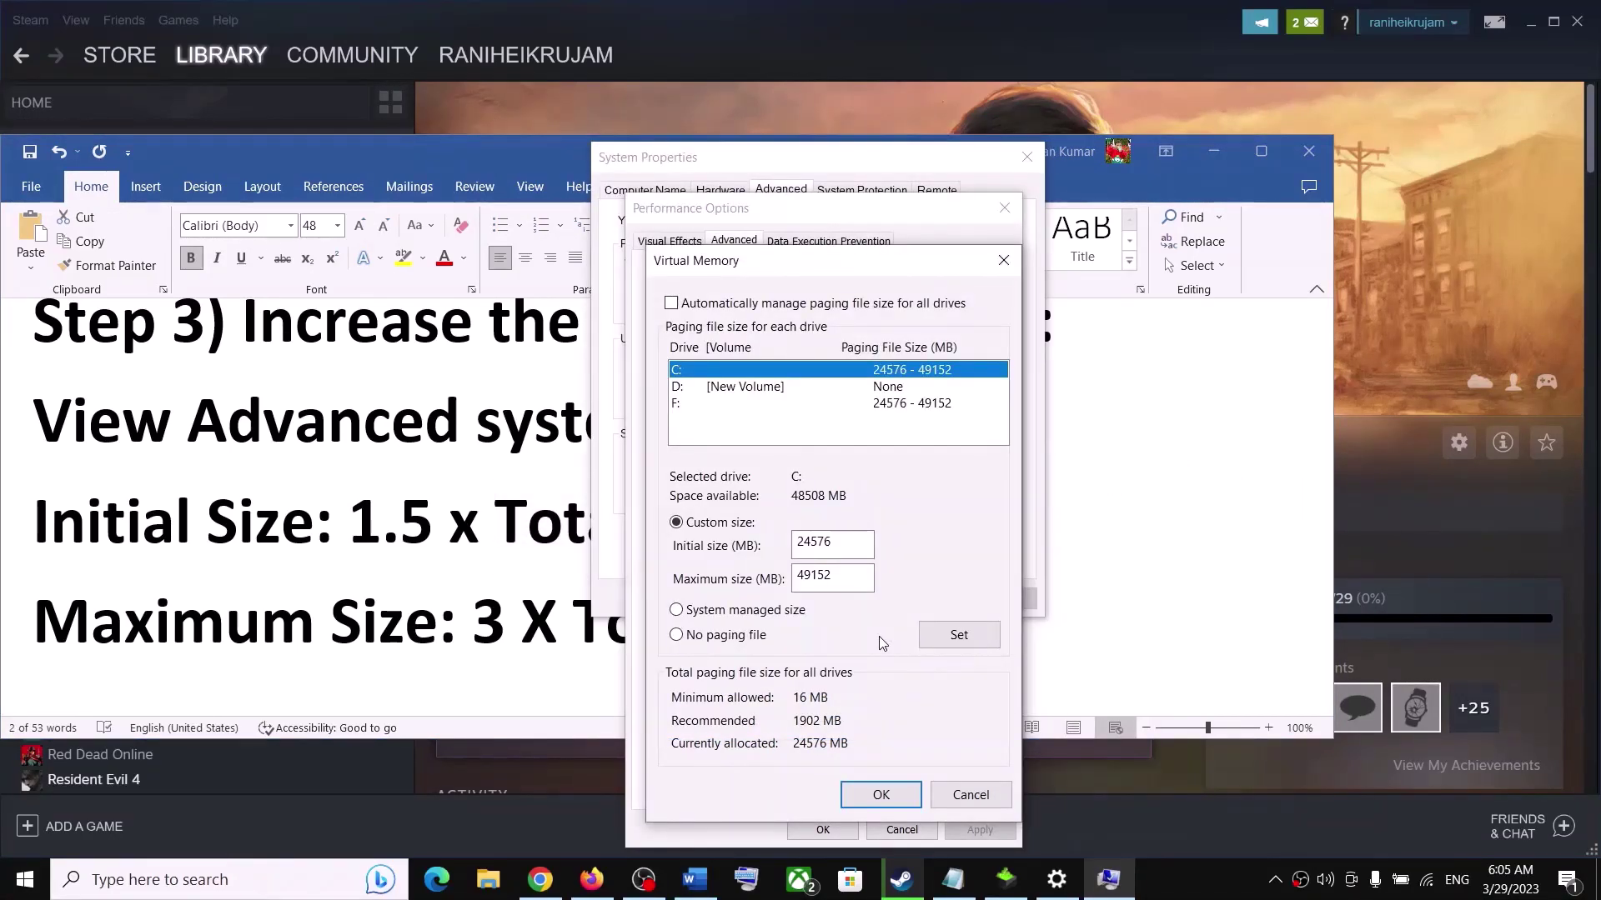
Step: Open Calculator and compute 16 × 1024 to convert the total RAM to megabytes
{"action": "key", "text": "super+r"}
{"action": "type", "text": "ca"}
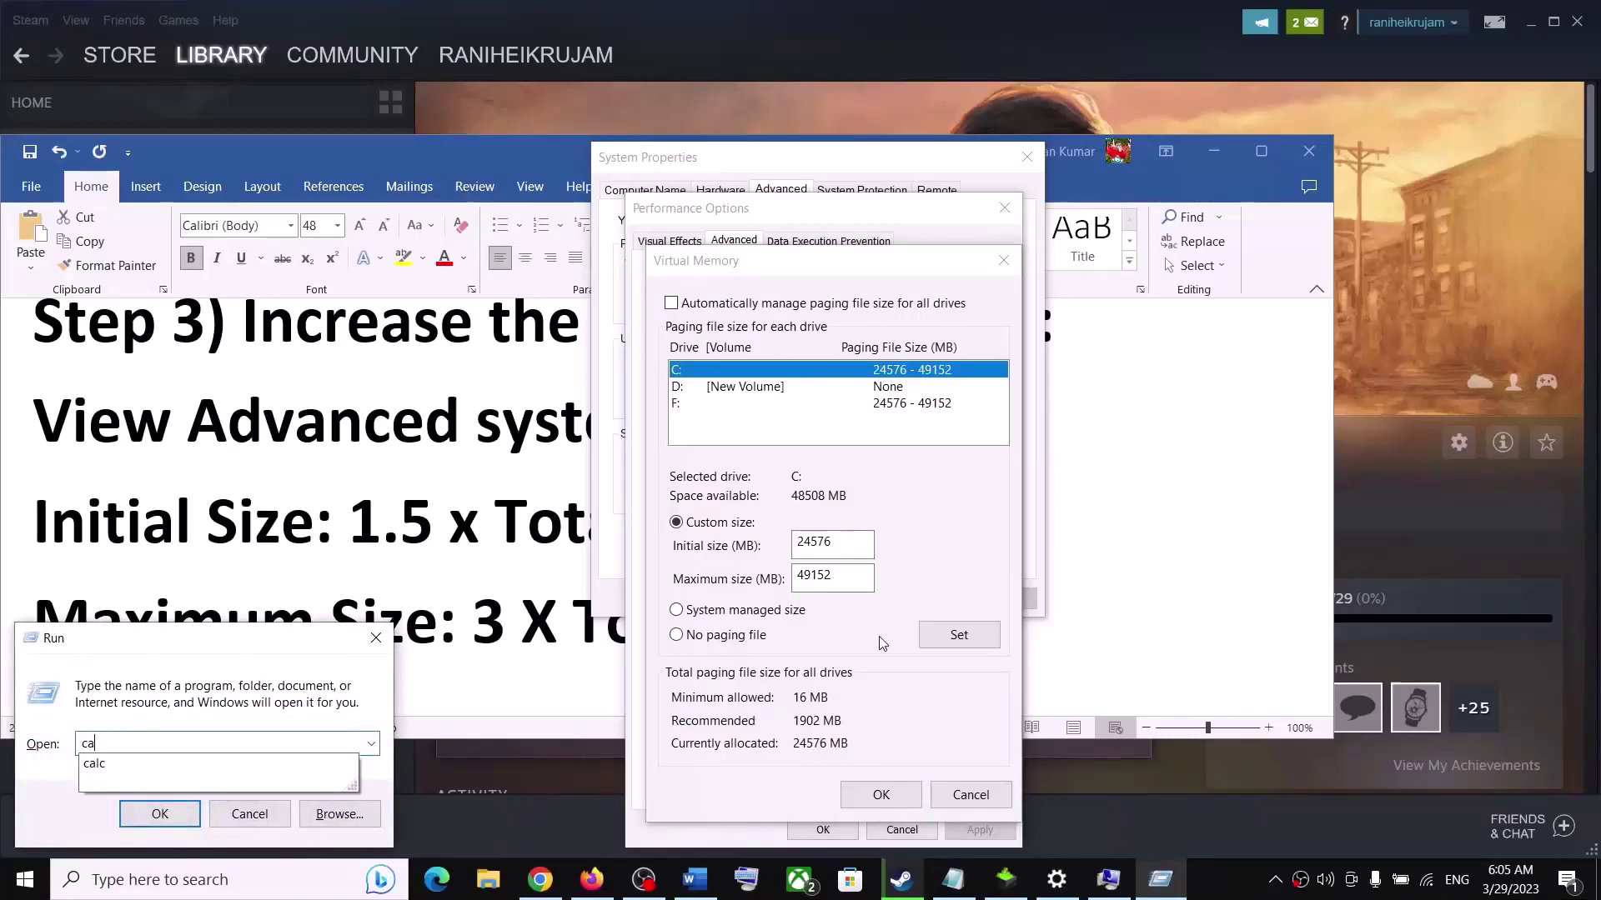
{"action": "type", "text": "lc"}
{"action": "key", "text": "Return"}
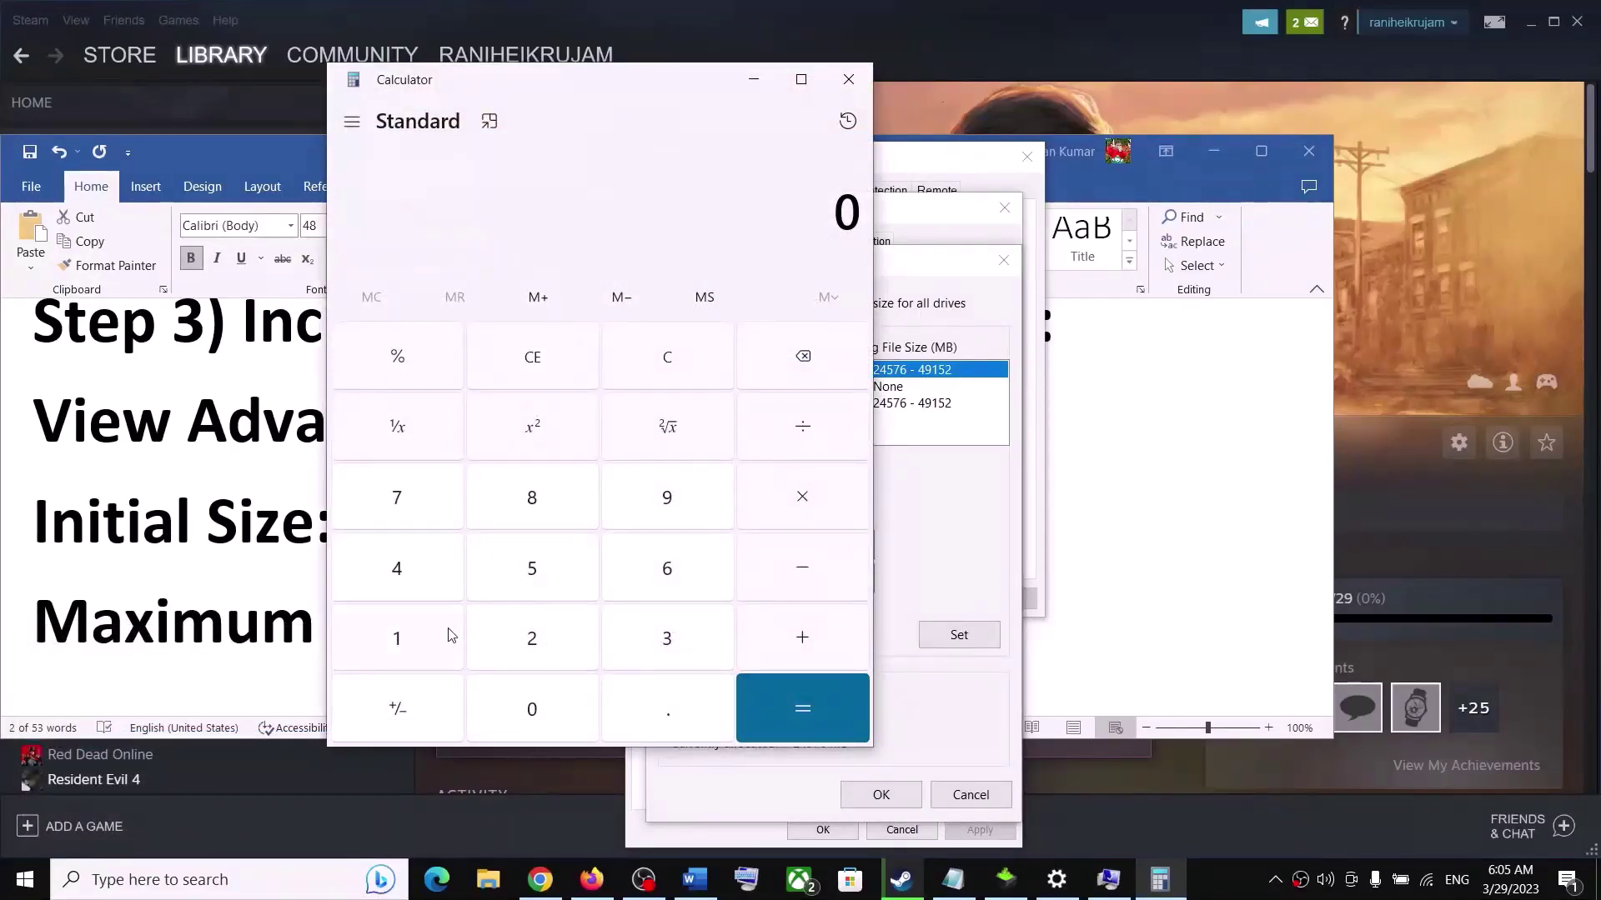
{"action": "left_click", "coordinate": [426, 652]}
{"action": "left_click", "coordinate": [665, 574]}
{"action": "left_click", "coordinate": [419, 642]}
{"action": "left_click", "coordinate": [505, 710]}
{"action": "left_click", "coordinate": [526, 624]}
{"action": "left_click", "coordinate": [424, 583]}
{"action": "left_click", "coordinate": [750, 710]}
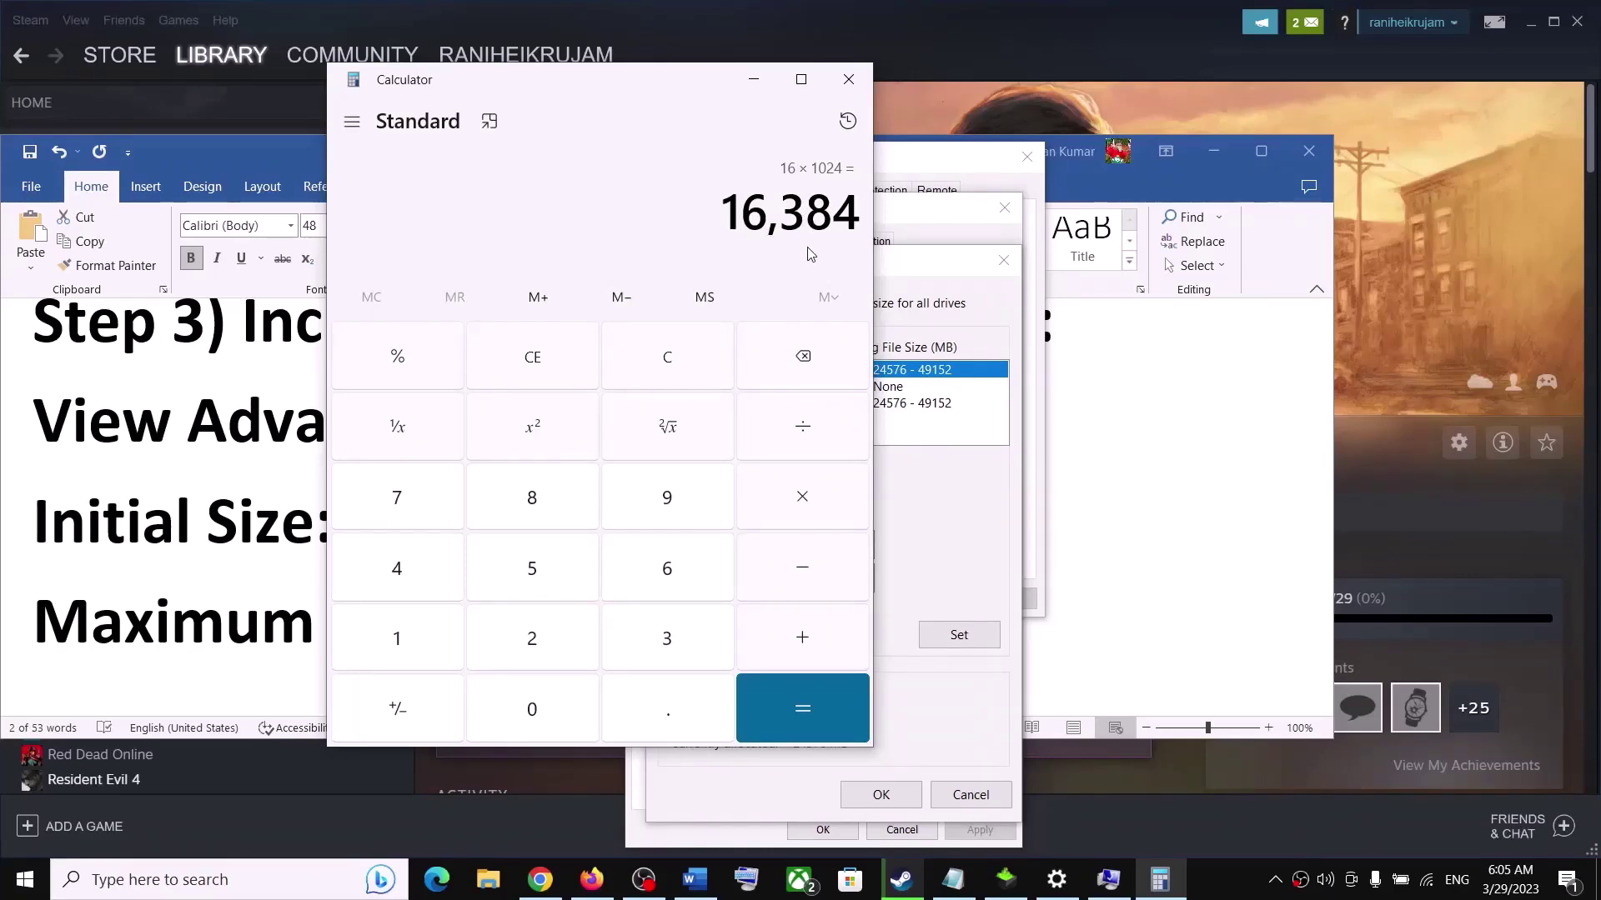
Step: Check the initial size formula in Word, multiply the RAM figure by 1.5 in Calculator and select drive C:'s Initial size value
{"action": "key", "text": "alt+Tab"}
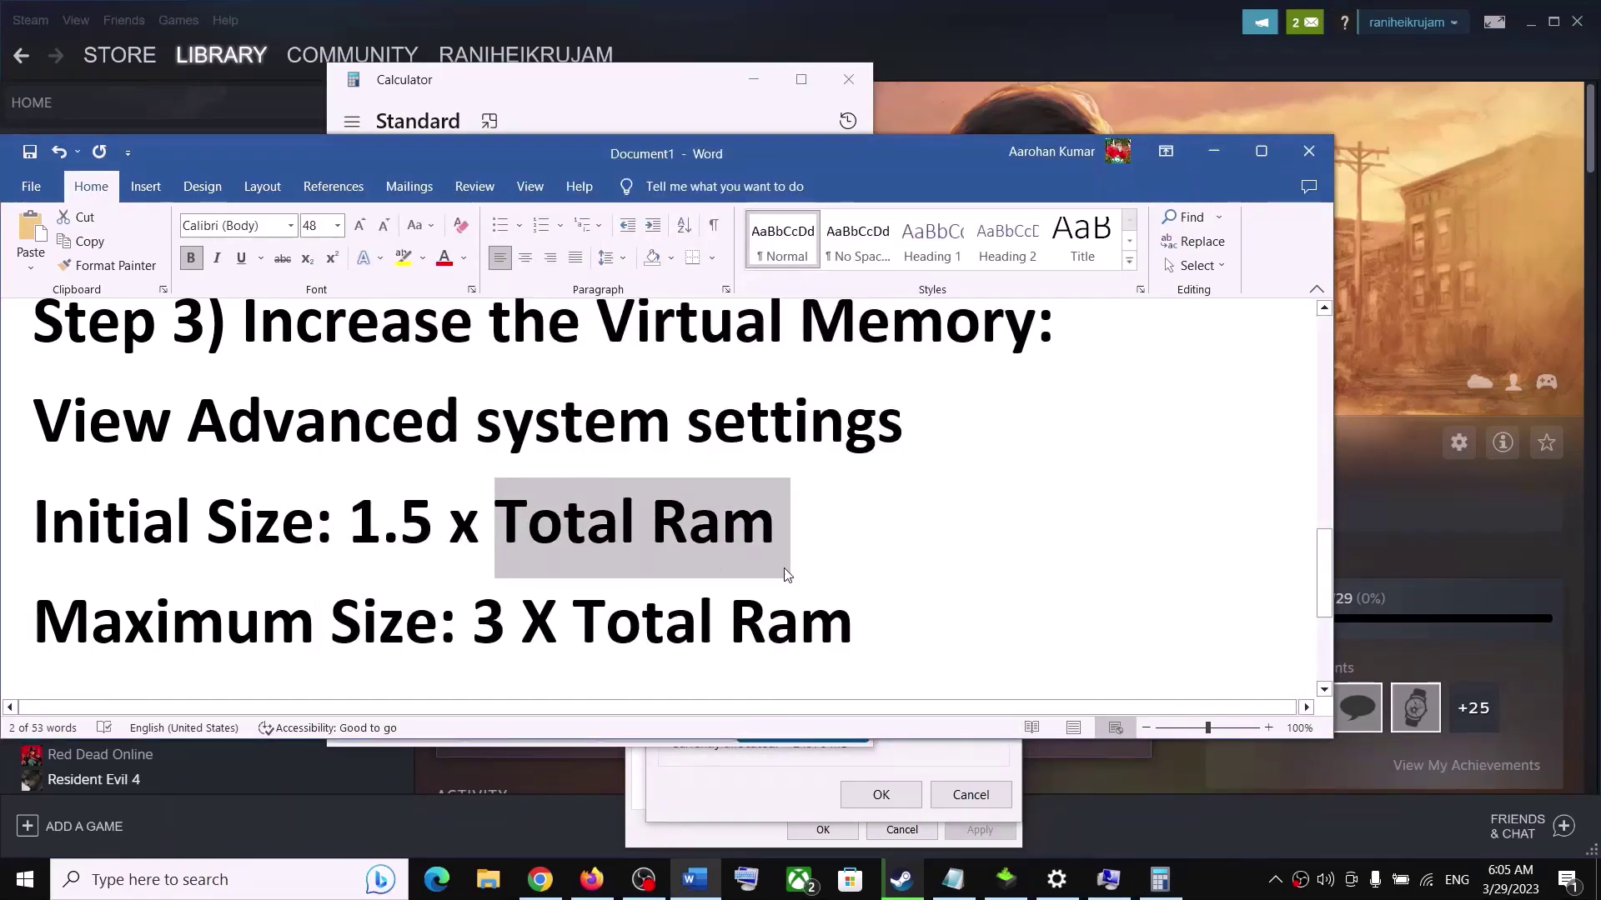
{"action": "left_click", "coordinate": [766, 774]}
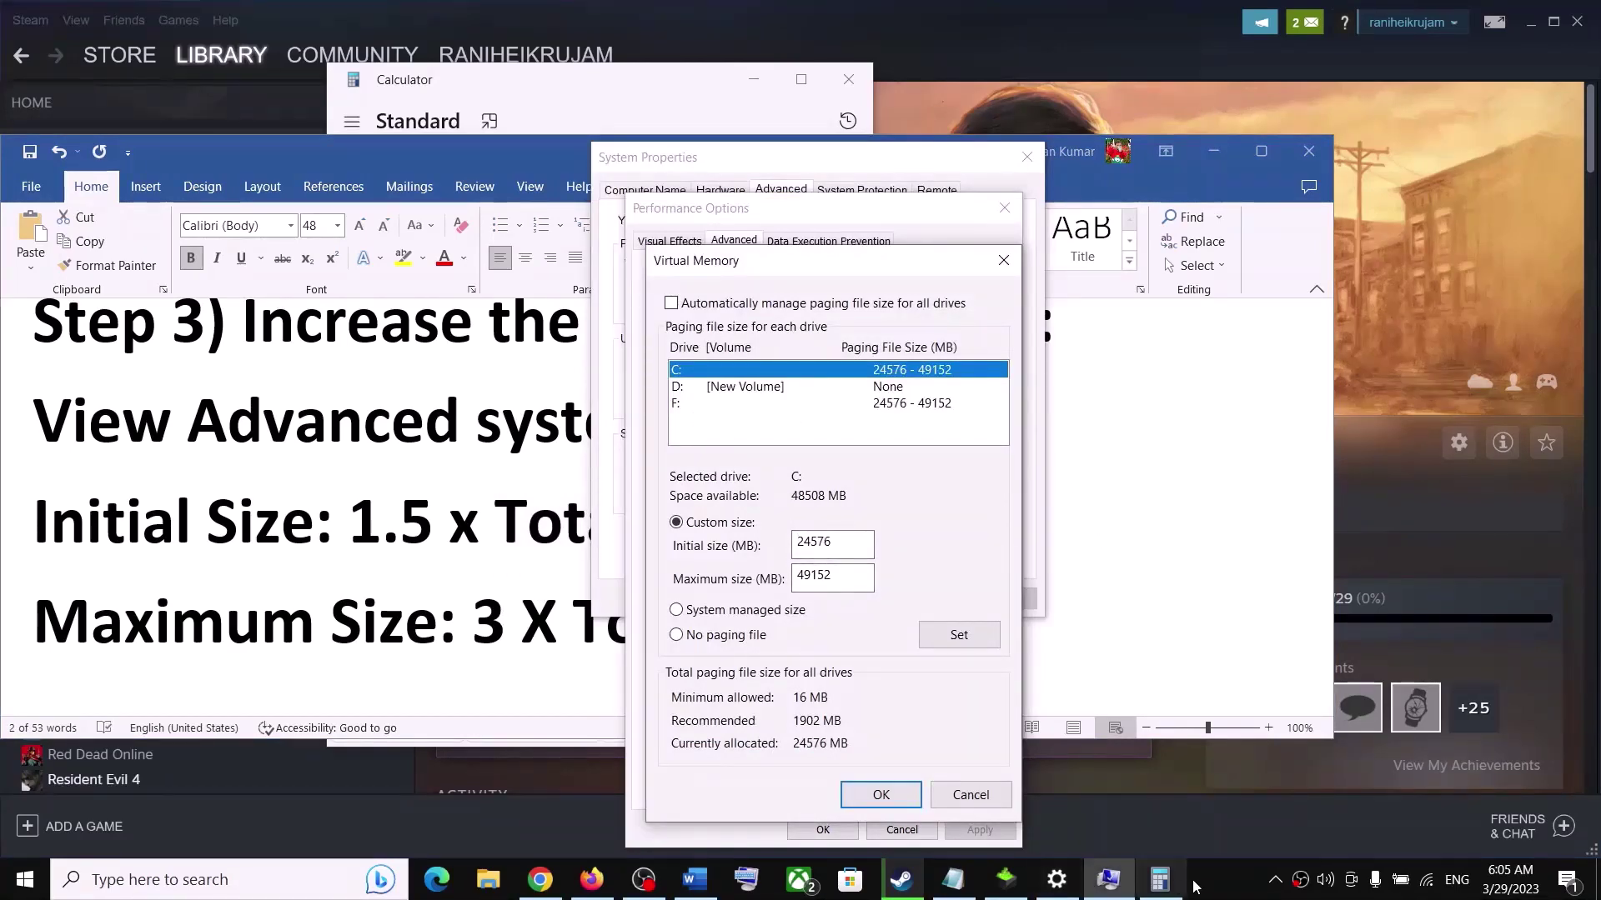
{"action": "left_click", "coordinate": [1159, 879]}
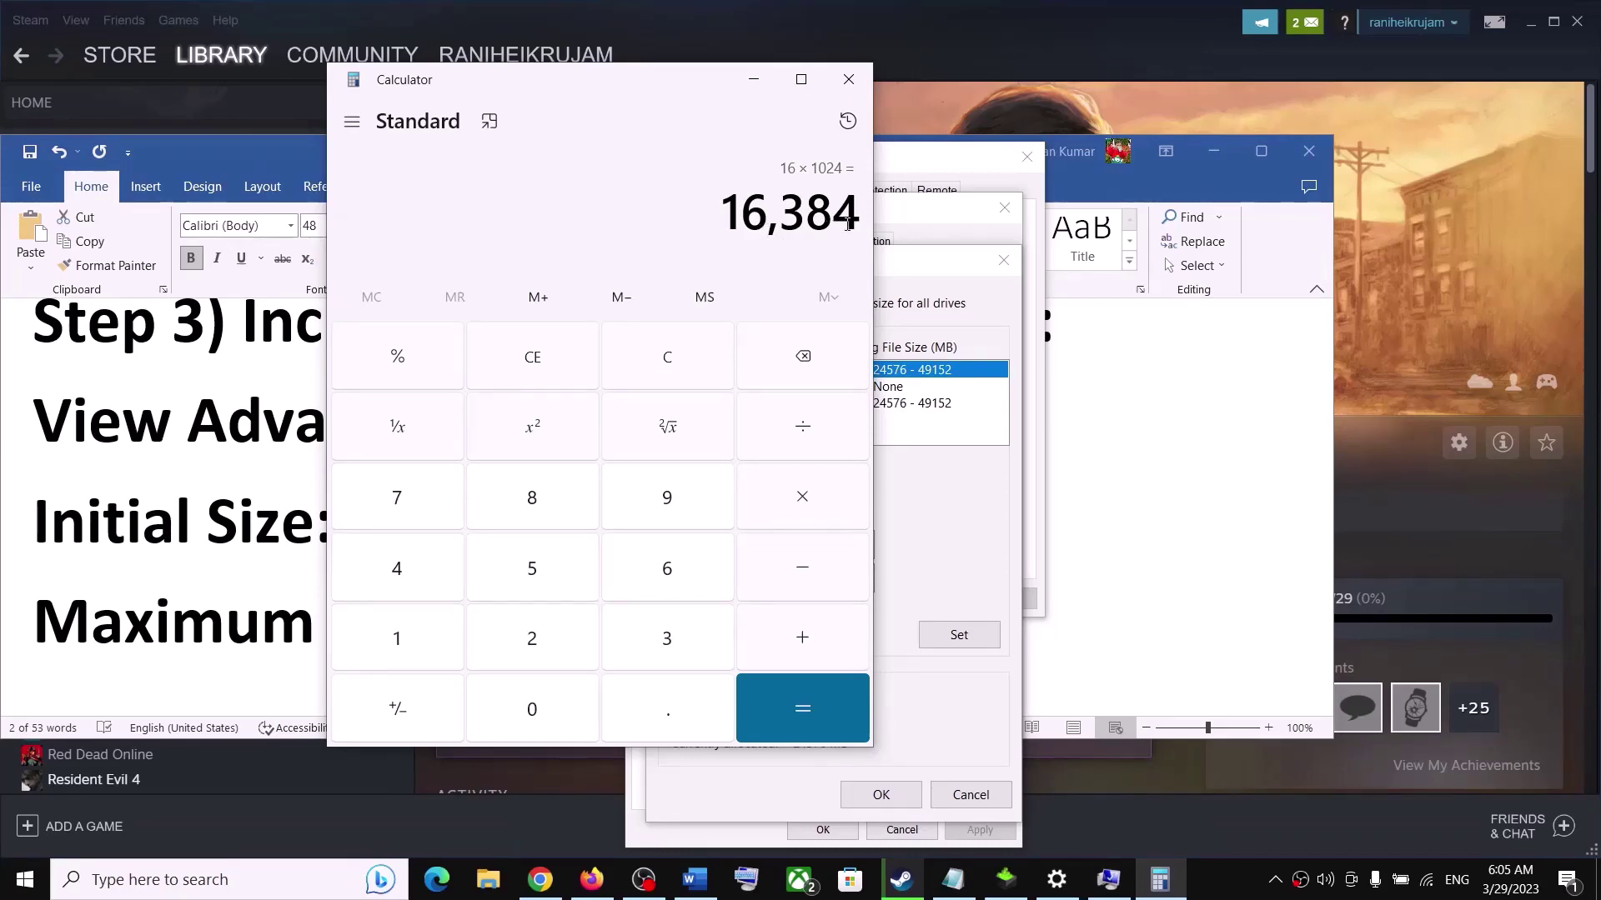
{"action": "left_click", "coordinate": [802, 500]}
{"action": "left_click", "coordinate": [429, 646]}
{"action": "left_click", "coordinate": [665, 700]}
{"action": "left_click", "coordinate": [542, 581]}
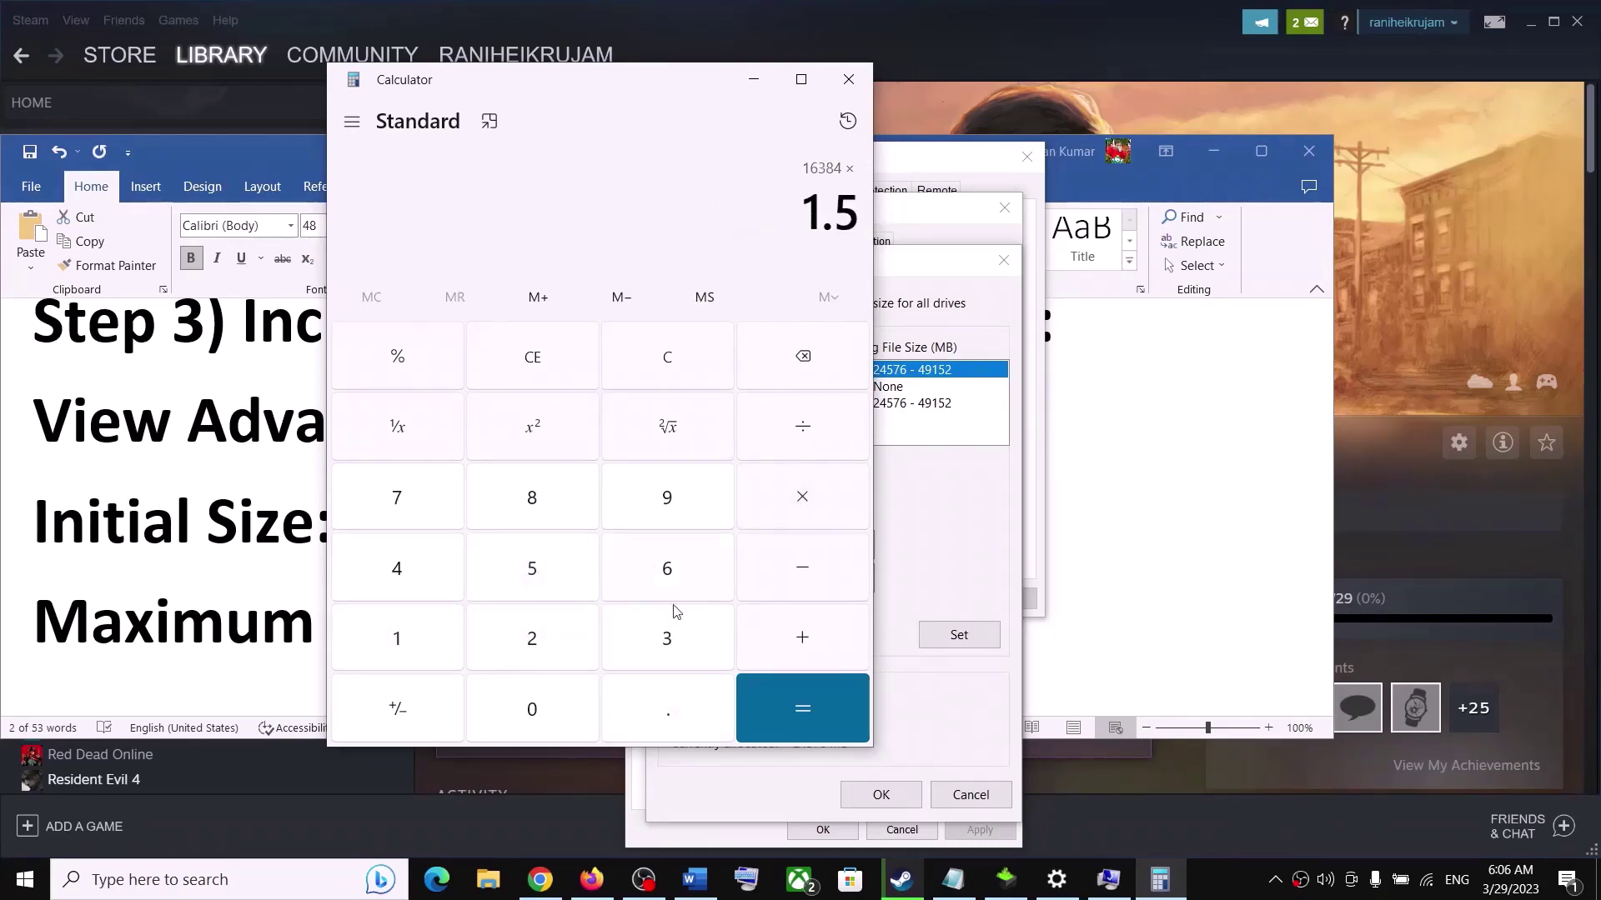
{"action": "left_click", "coordinate": [790, 713]}
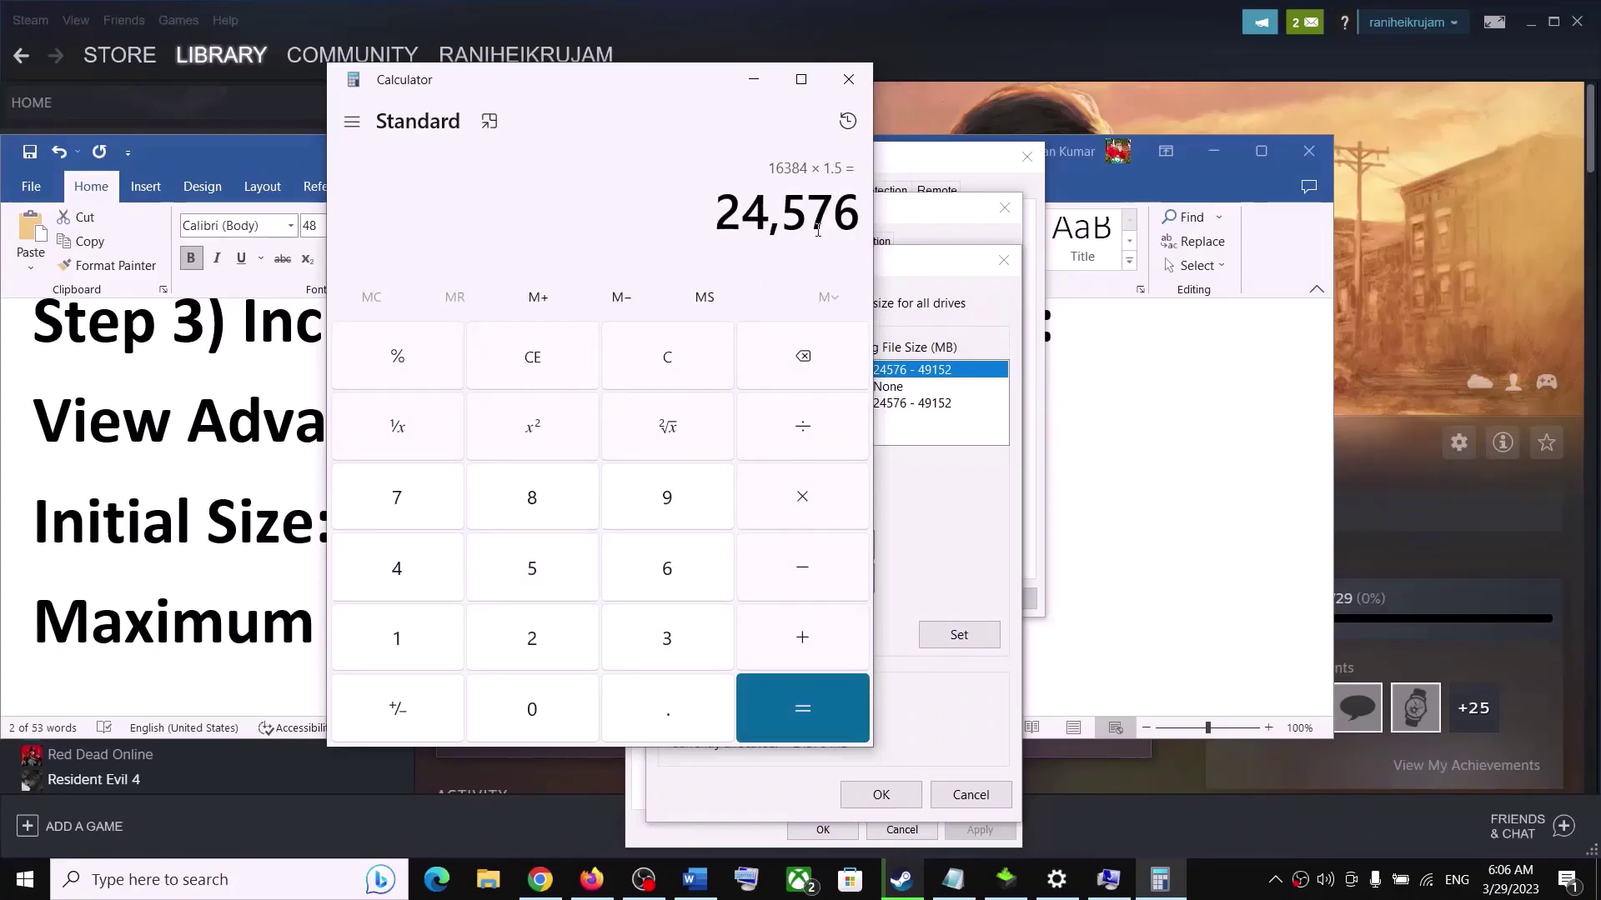
{"action": "left_click", "coordinate": [937, 535]}
{"action": "left_click_drag", "start_coordinate": [869, 543], "coordinate": [744, 547]}
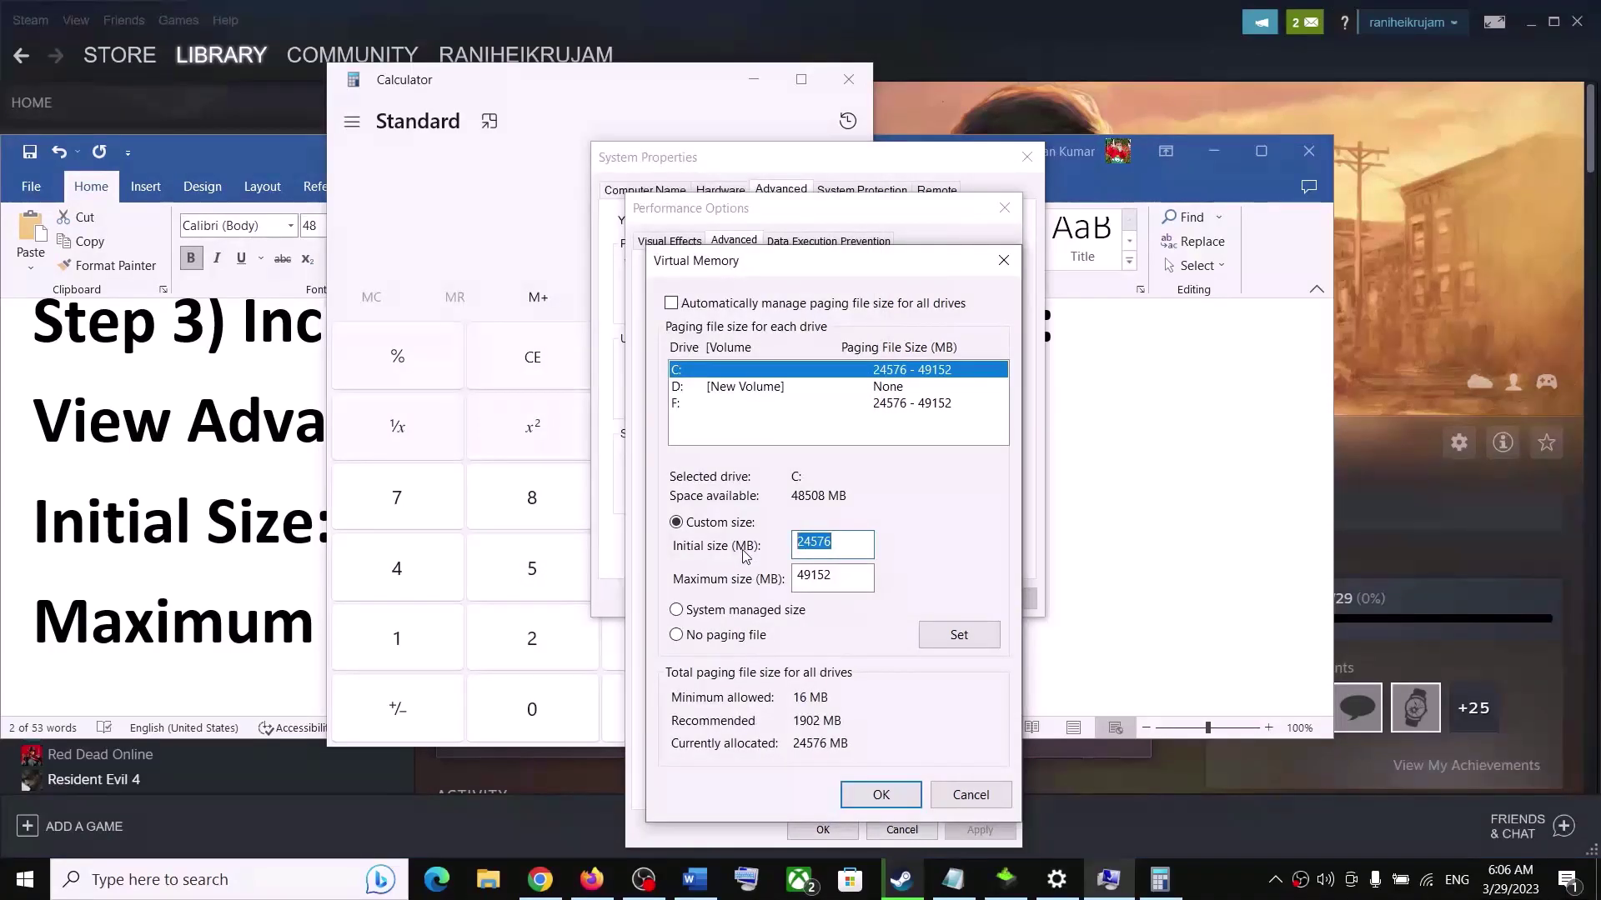
Step: Check the maximum size formula of 3 X Total Ram in Word and compute 16384 × 3 in Calculator
{"action": "left_click", "coordinate": [695, 879]}
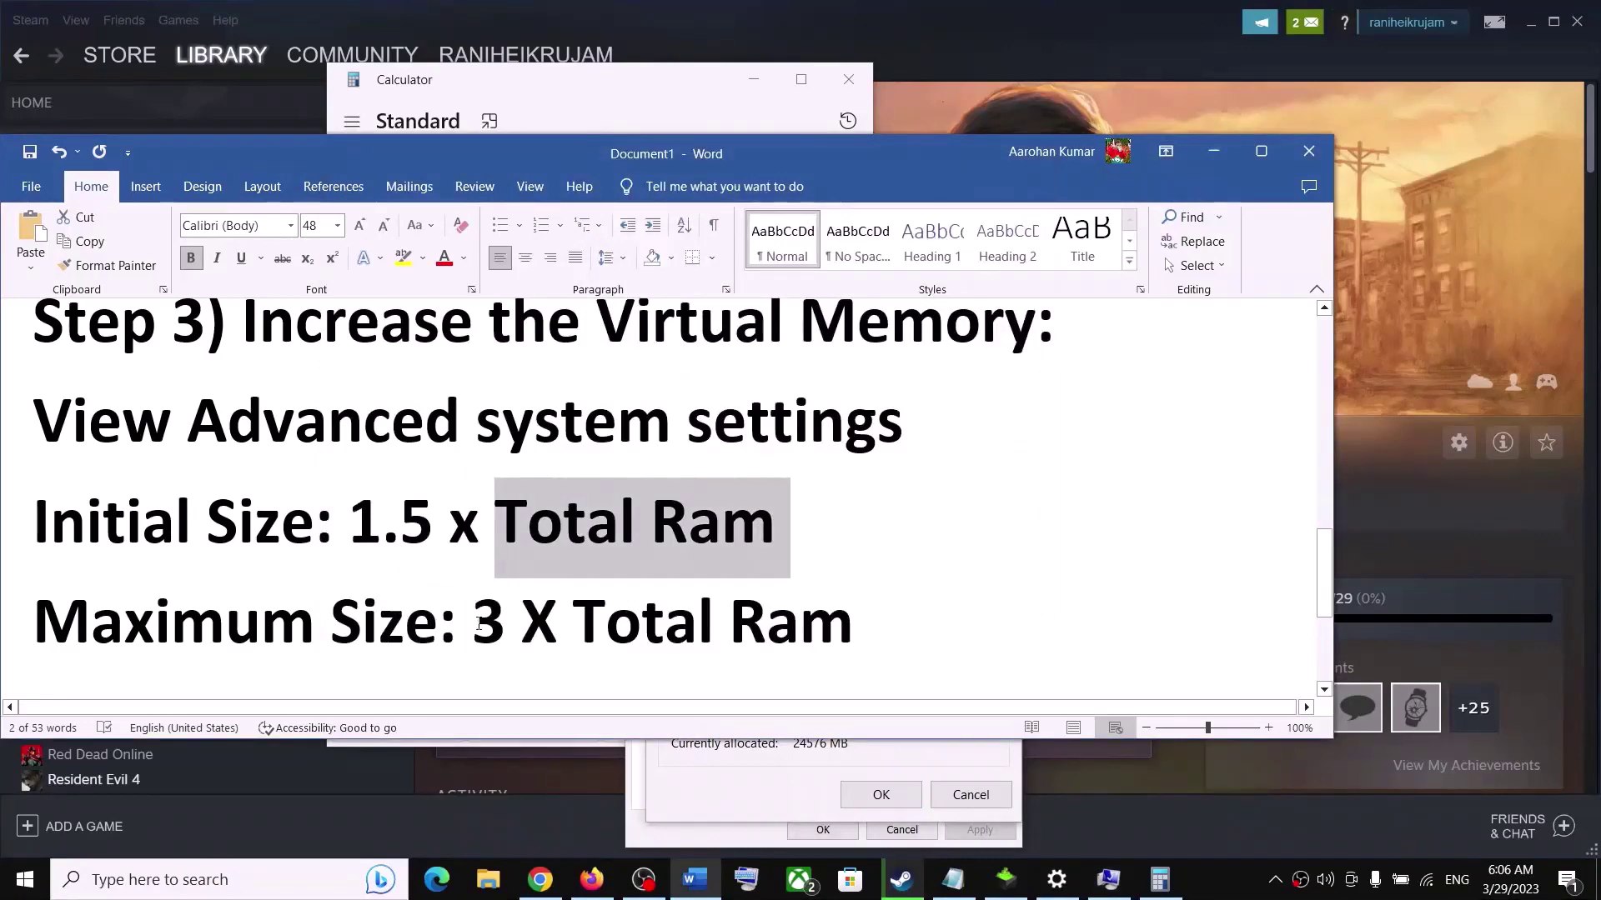
{"action": "left_click_drag", "start_coordinate": [472, 621], "coordinate": [854, 624]}
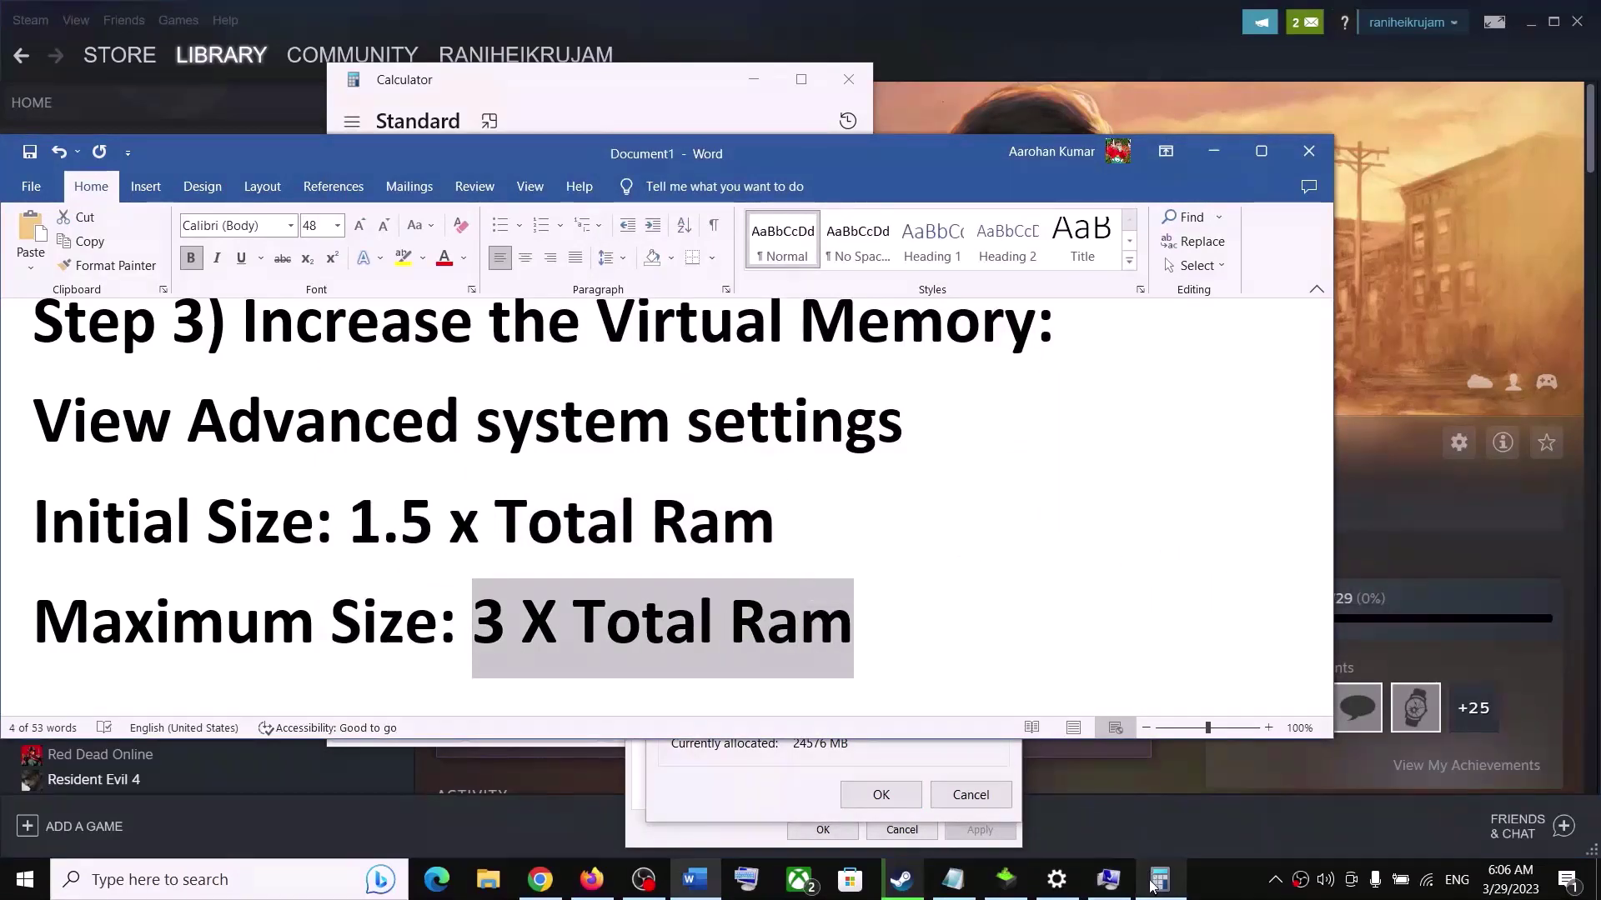
{"action": "left_click", "coordinate": [1157, 884]}
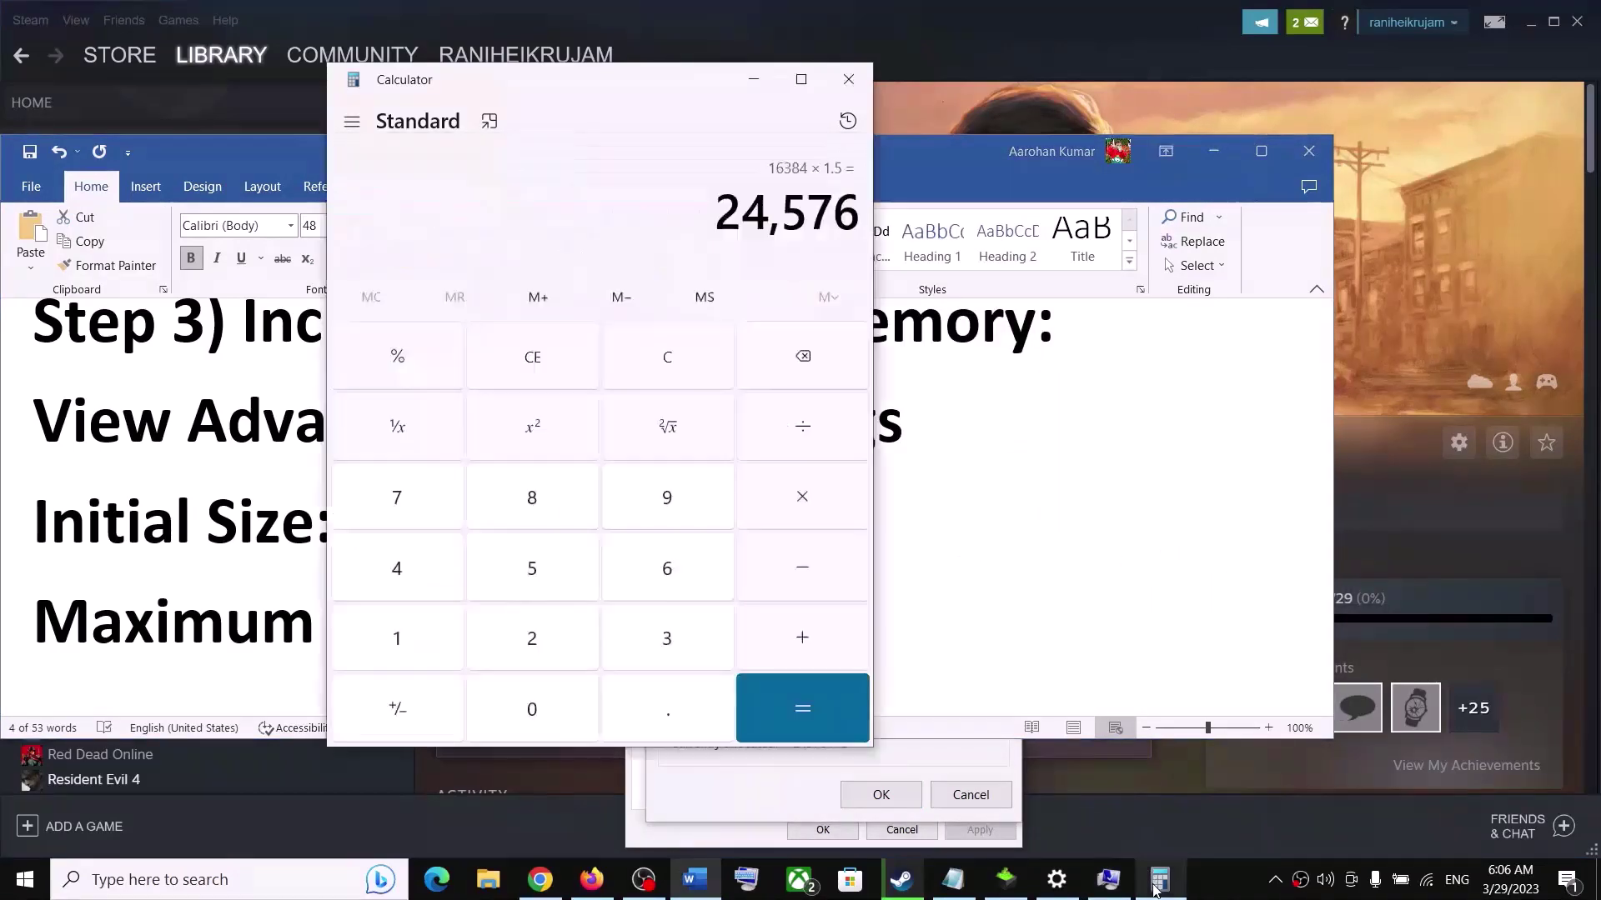
{"action": "left_click", "coordinate": [678, 371]}
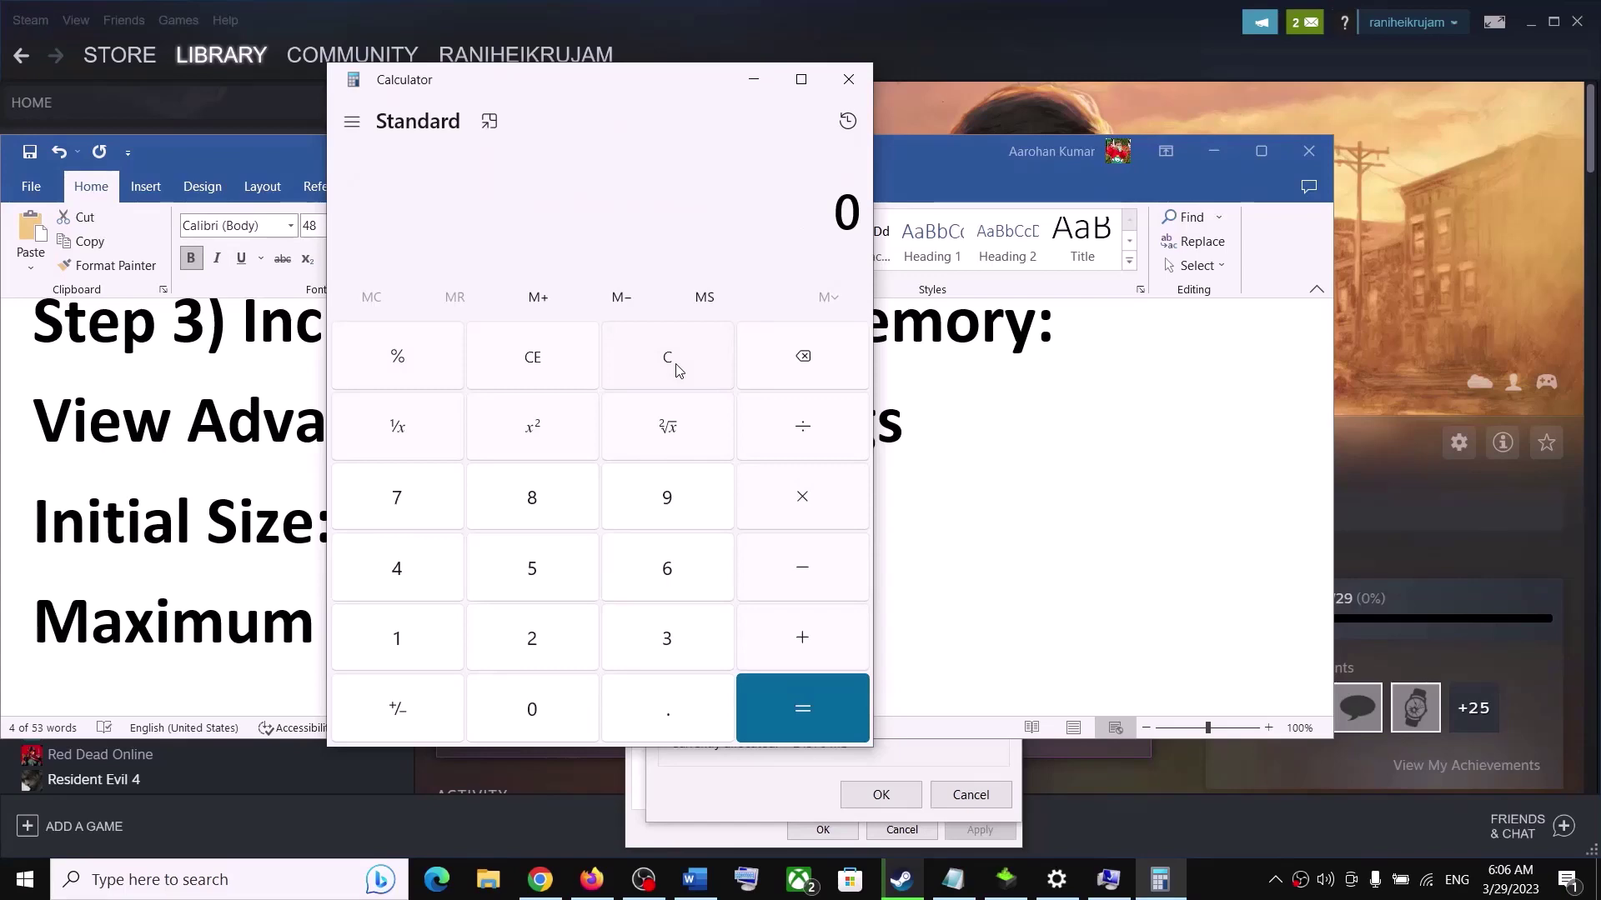
{"action": "left_click", "coordinate": [417, 648]}
{"action": "left_click", "coordinate": [686, 578]}
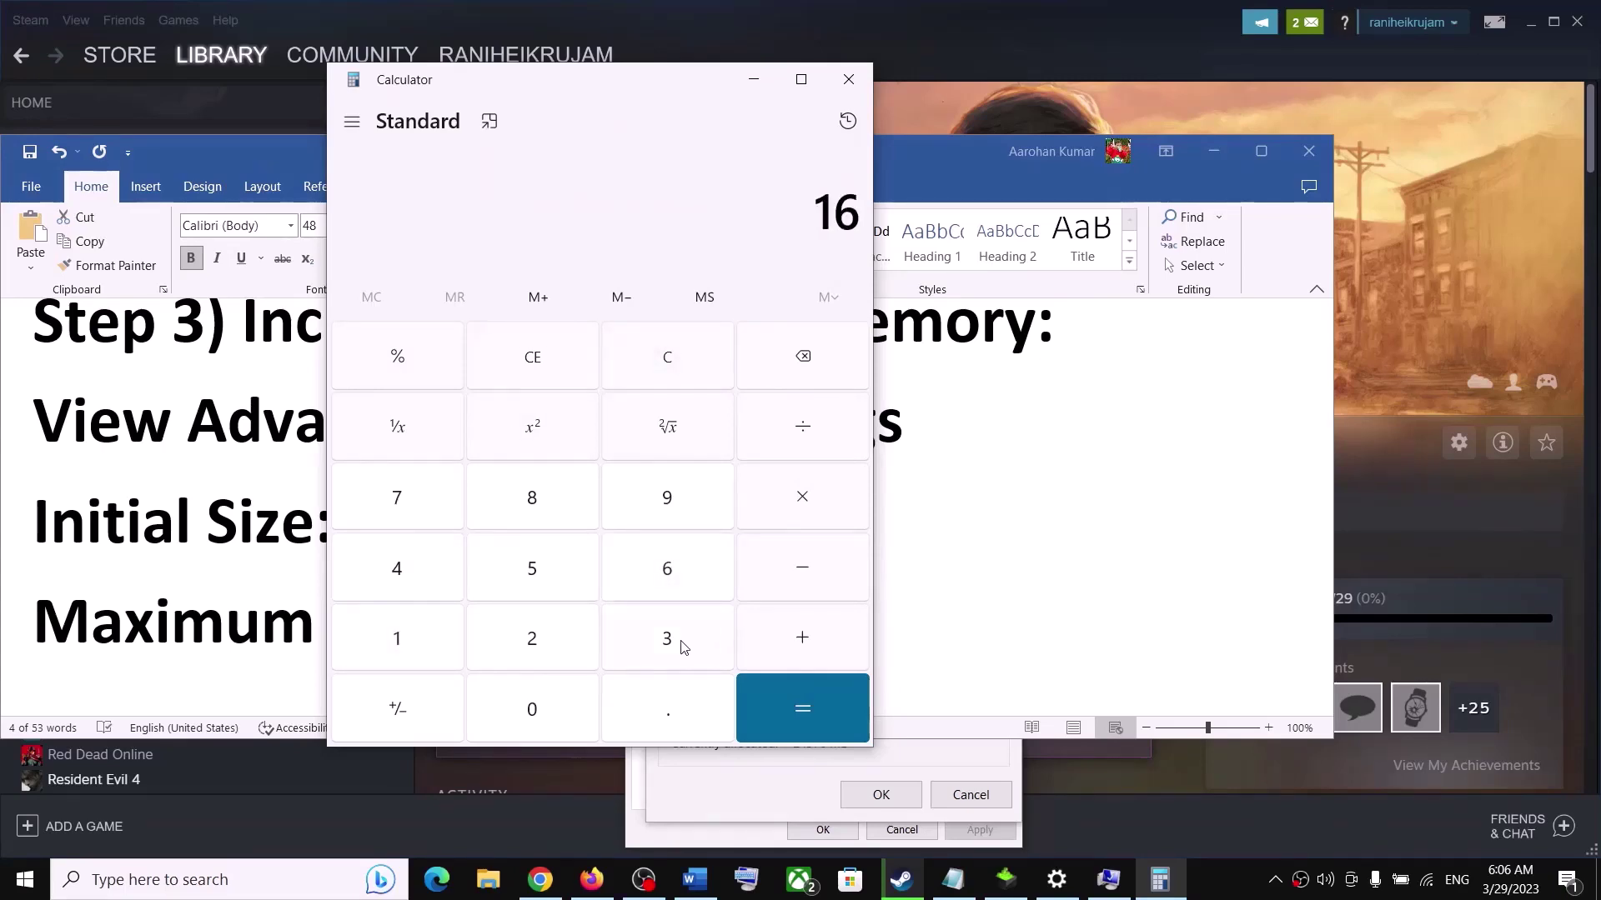
{"action": "left_click", "coordinate": [679, 643]}
{"action": "left_click", "coordinate": [563, 513]}
{"action": "left_click", "coordinate": [422, 577]}
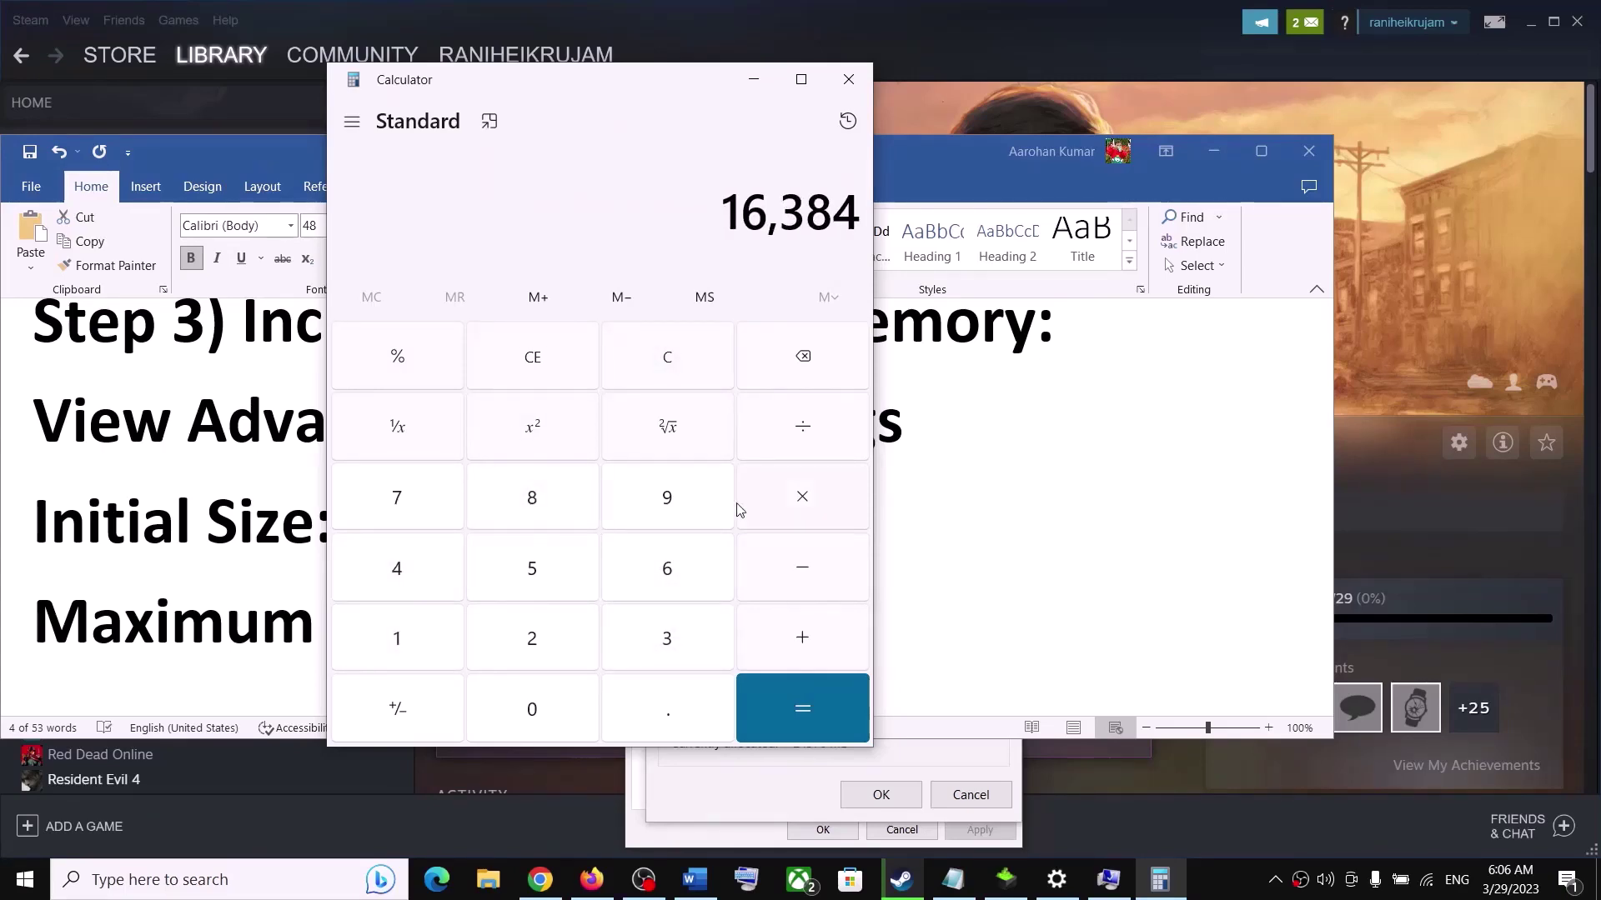
{"action": "left_click", "coordinate": [800, 501]}
{"action": "left_click", "coordinate": [658, 644]}
{"action": "left_click", "coordinate": [760, 719]}
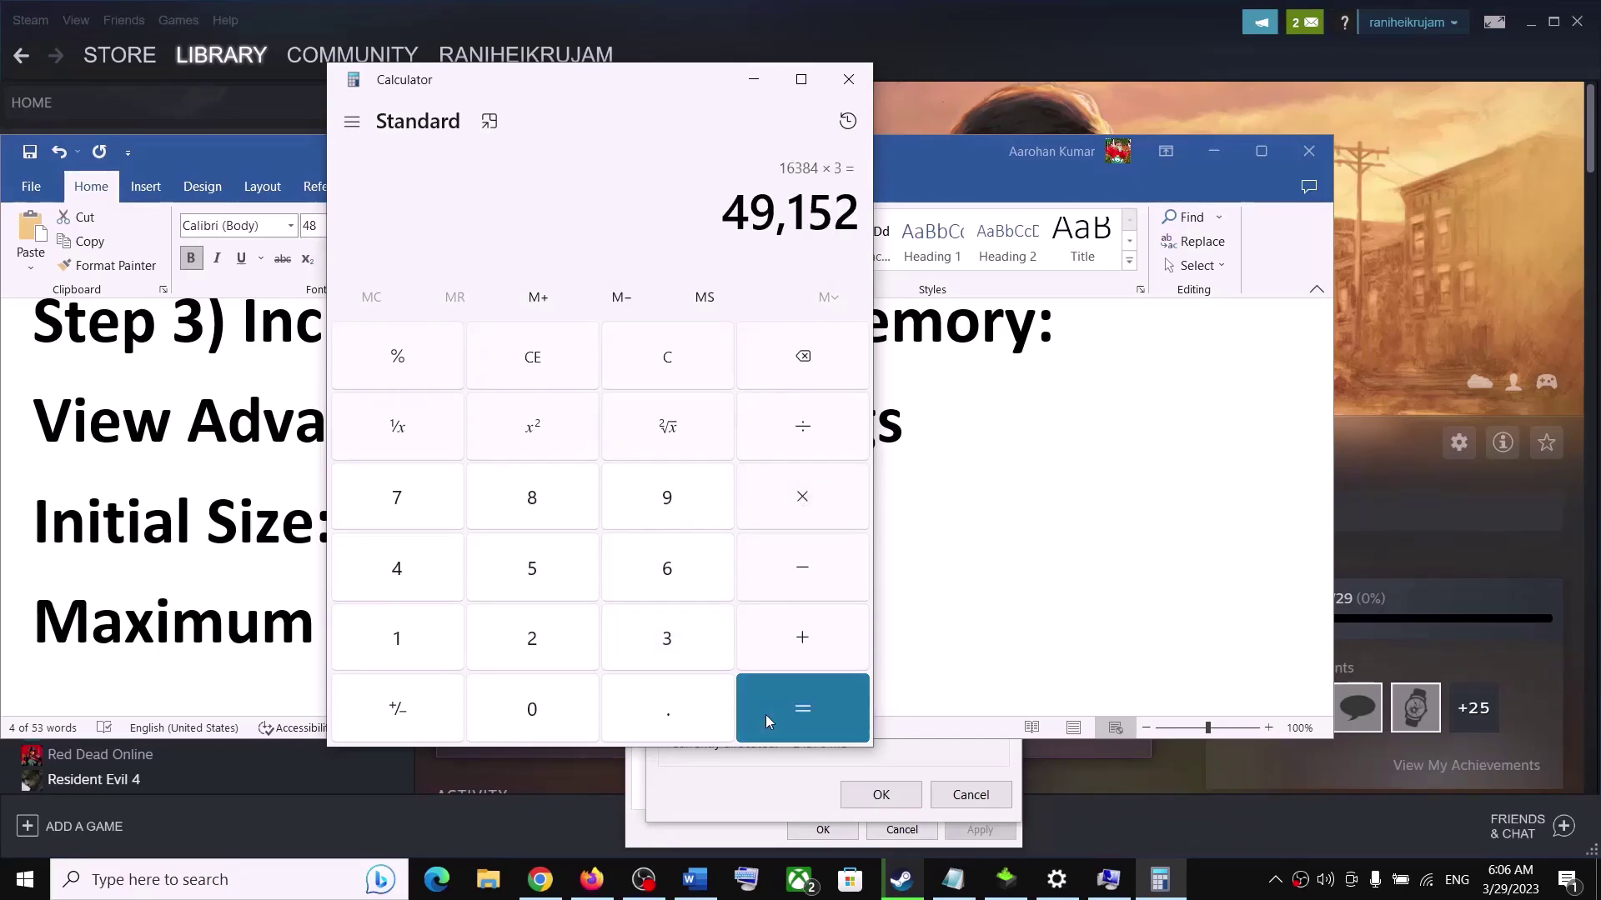
Step: Apply the custom paging file size of 24576 to 49152 MB to drive C:, confirm the open system dialogs and close Calculator
{"action": "left_click", "coordinate": [897, 751]}
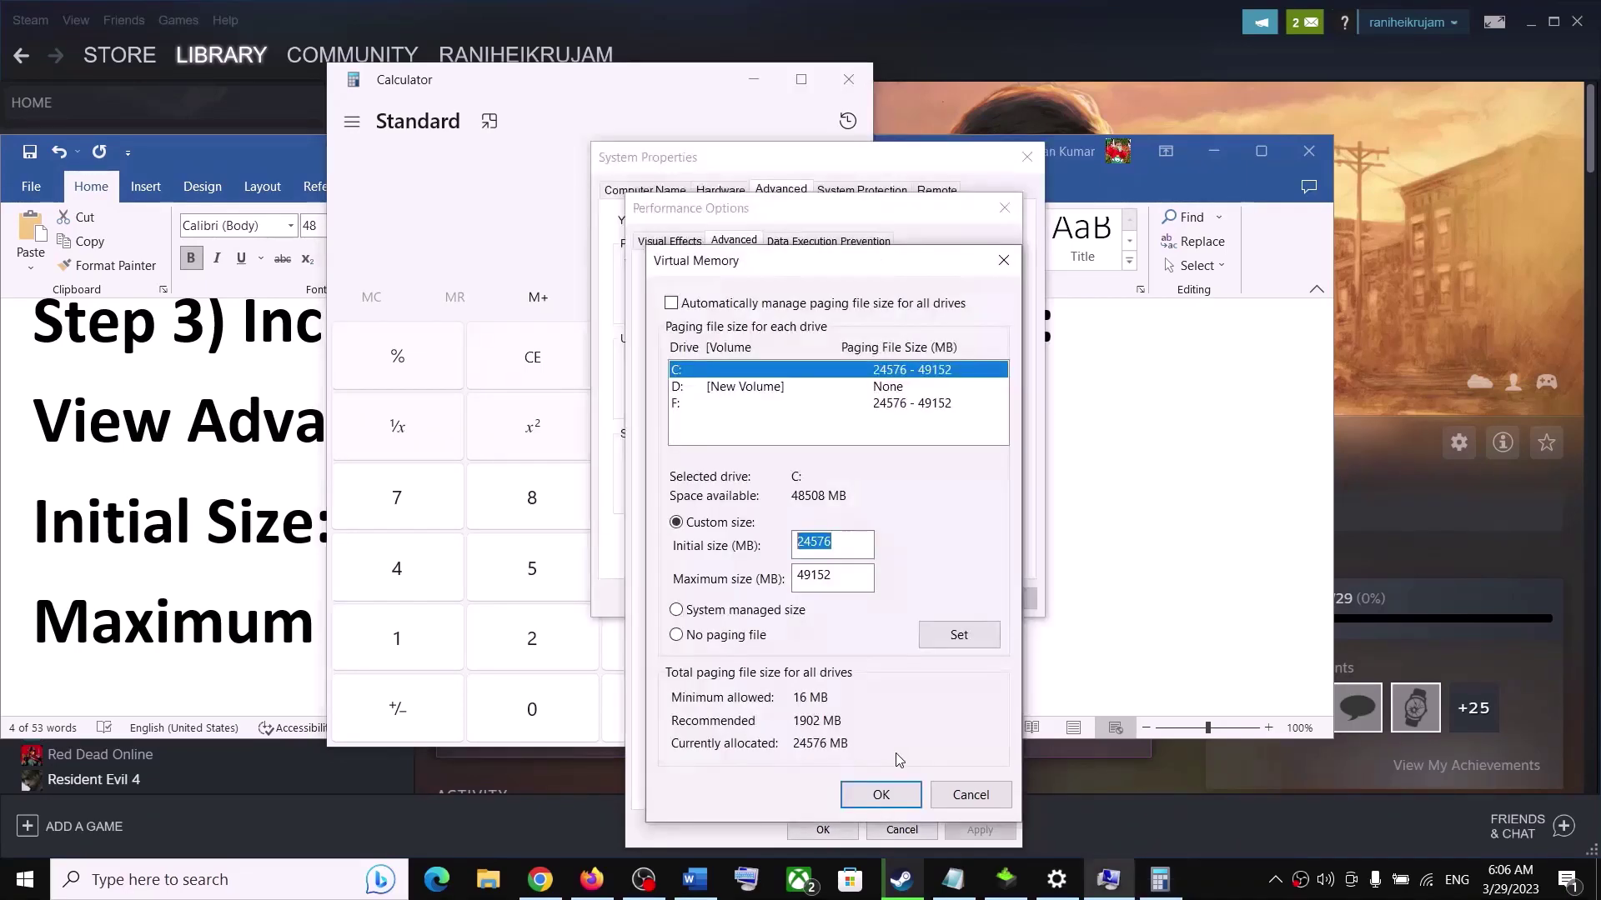
{"action": "double_click", "coordinate": [842, 578]}
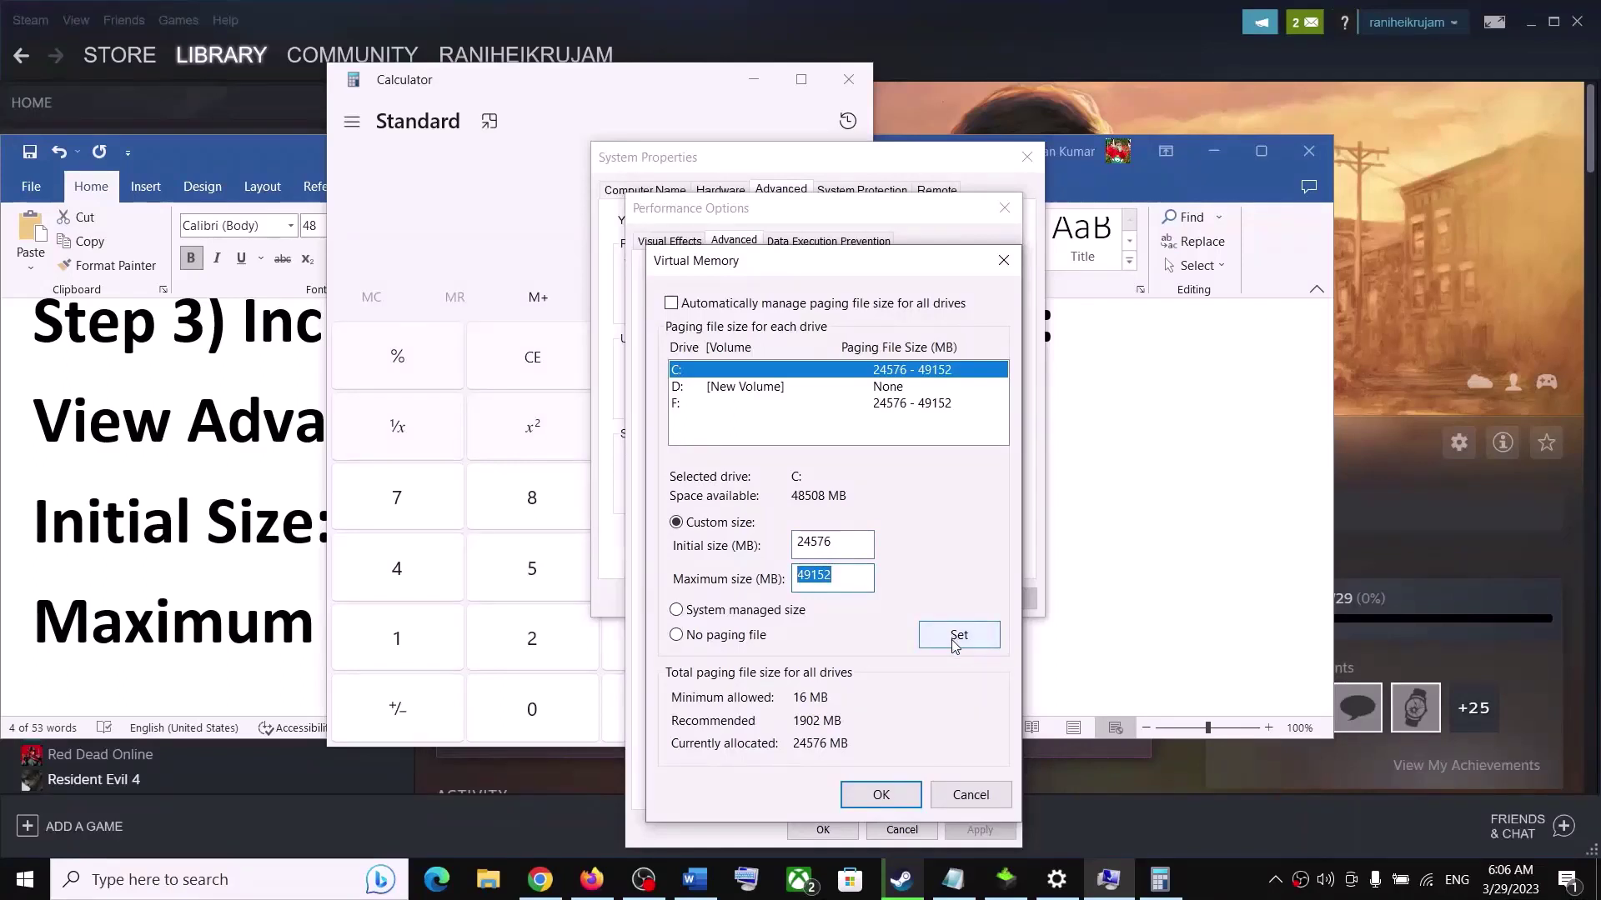
{"action": "left_click", "coordinate": [946, 639]}
{"action": "left_click", "coordinate": [885, 524]}
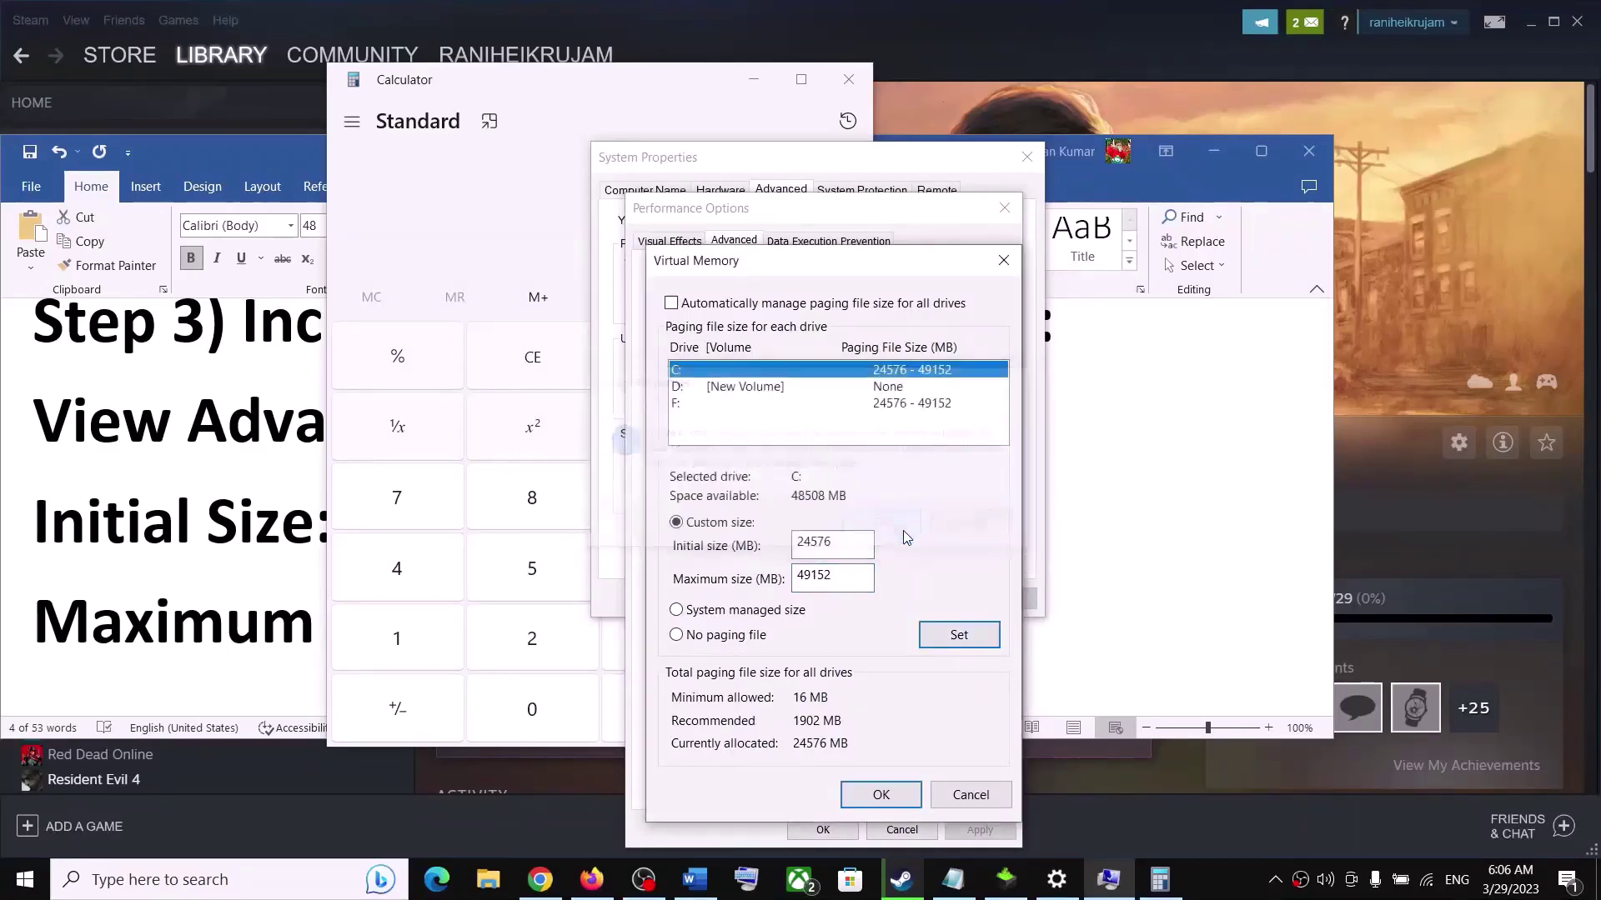
{"action": "left_click", "coordinate": [878, 797]}
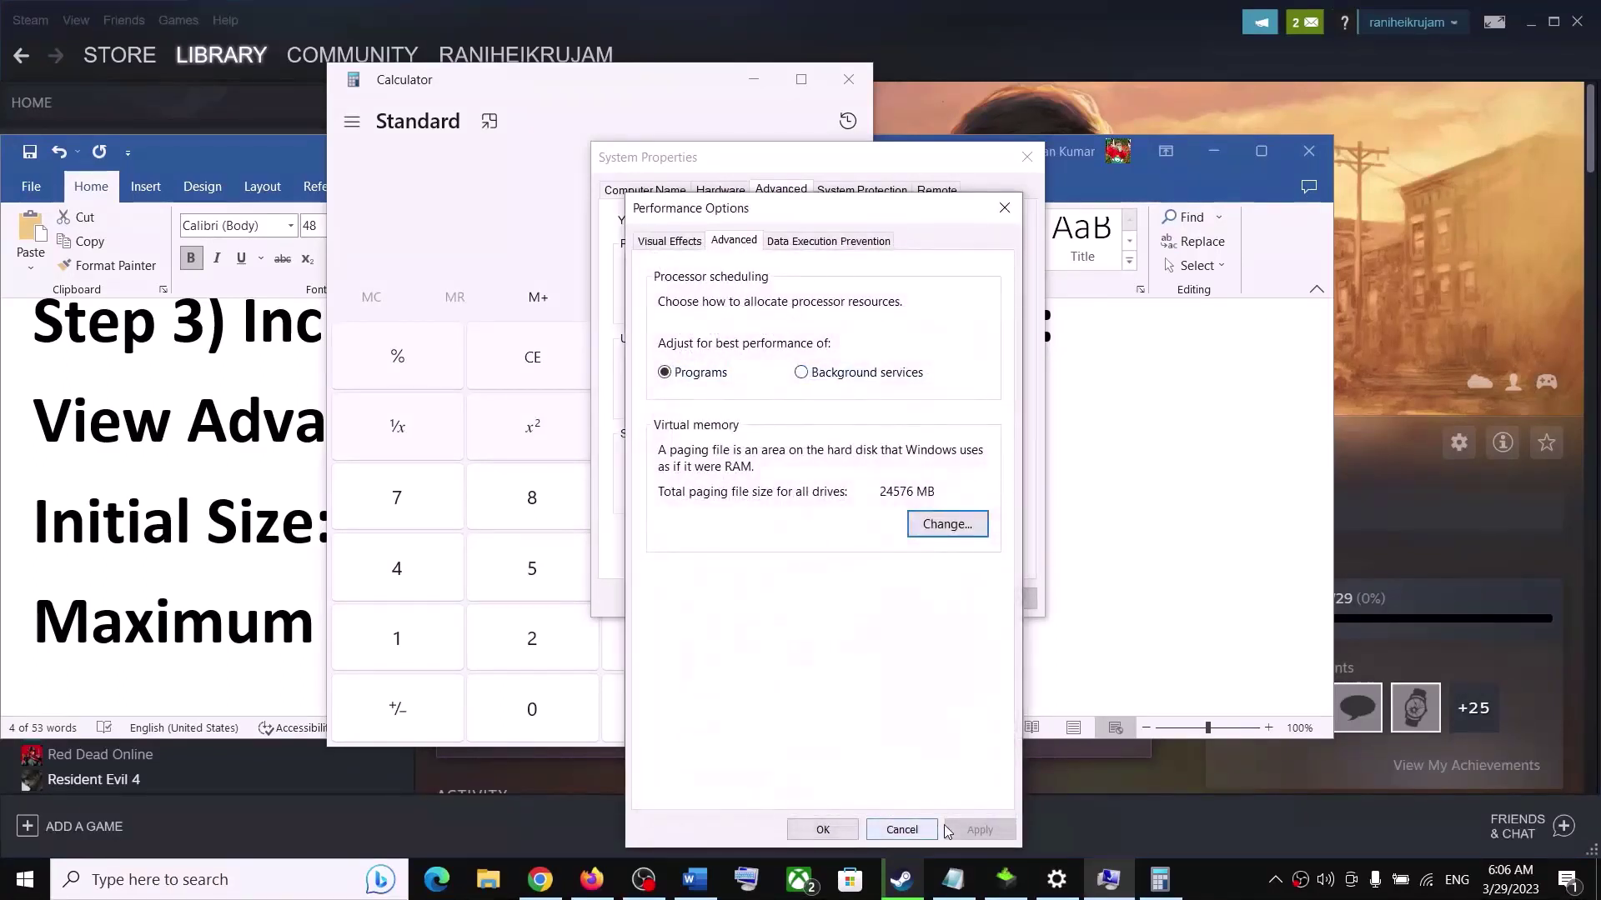
{"action": "left_click", "coordinate": [823, 829]}
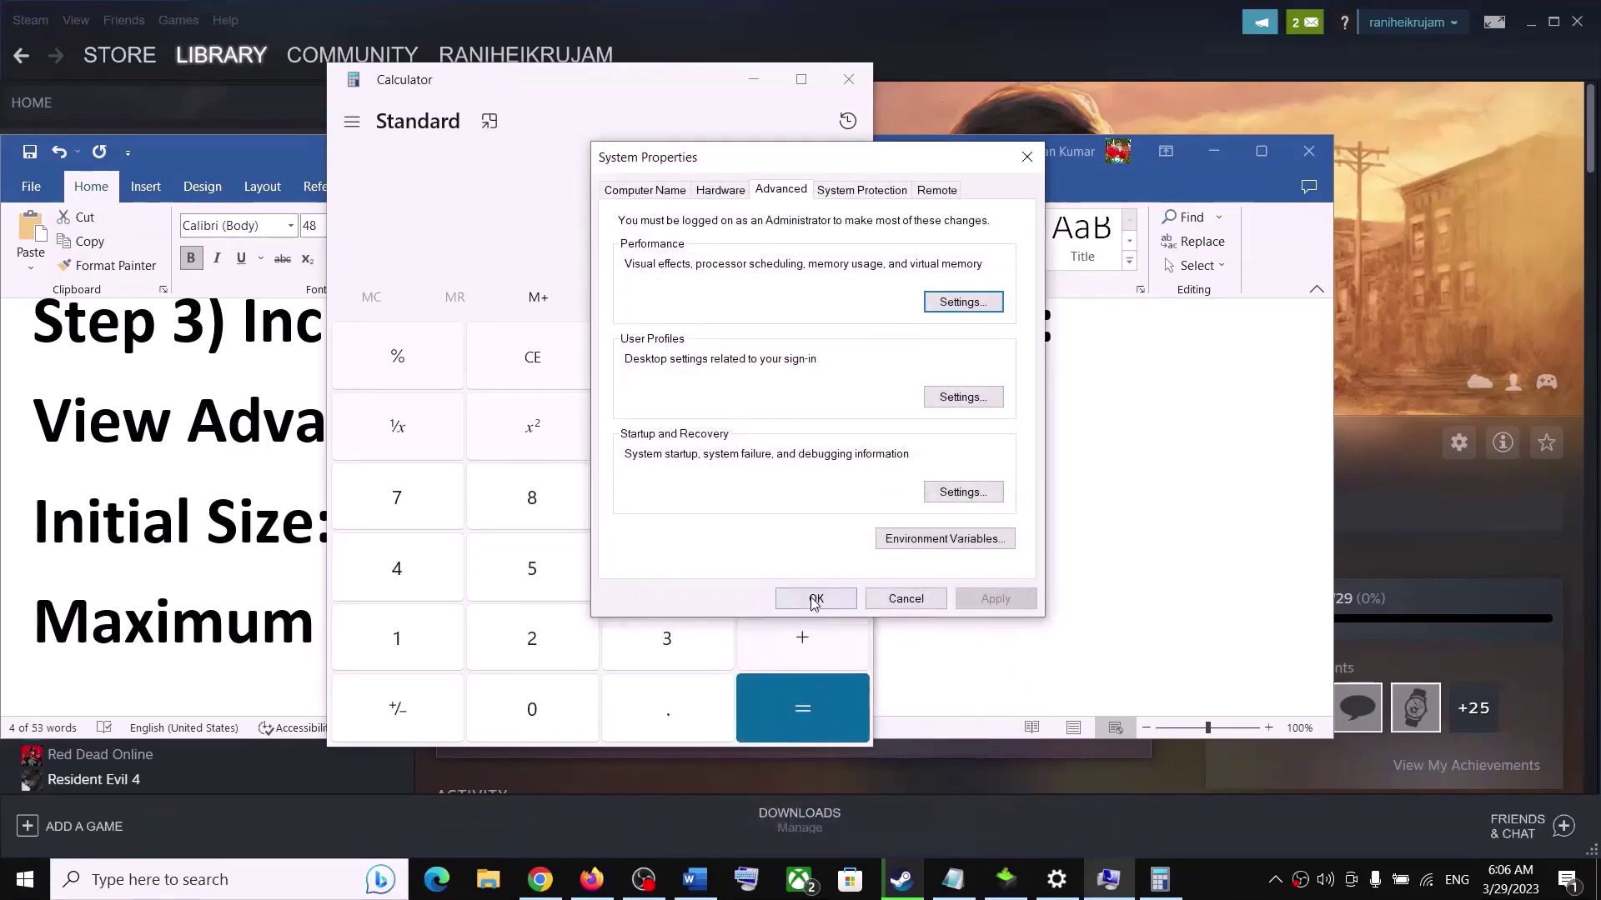
{"action": "left_click", "coordinate": [813, 597]}
{"action": "left_click", "coordinate": [848, 79]}
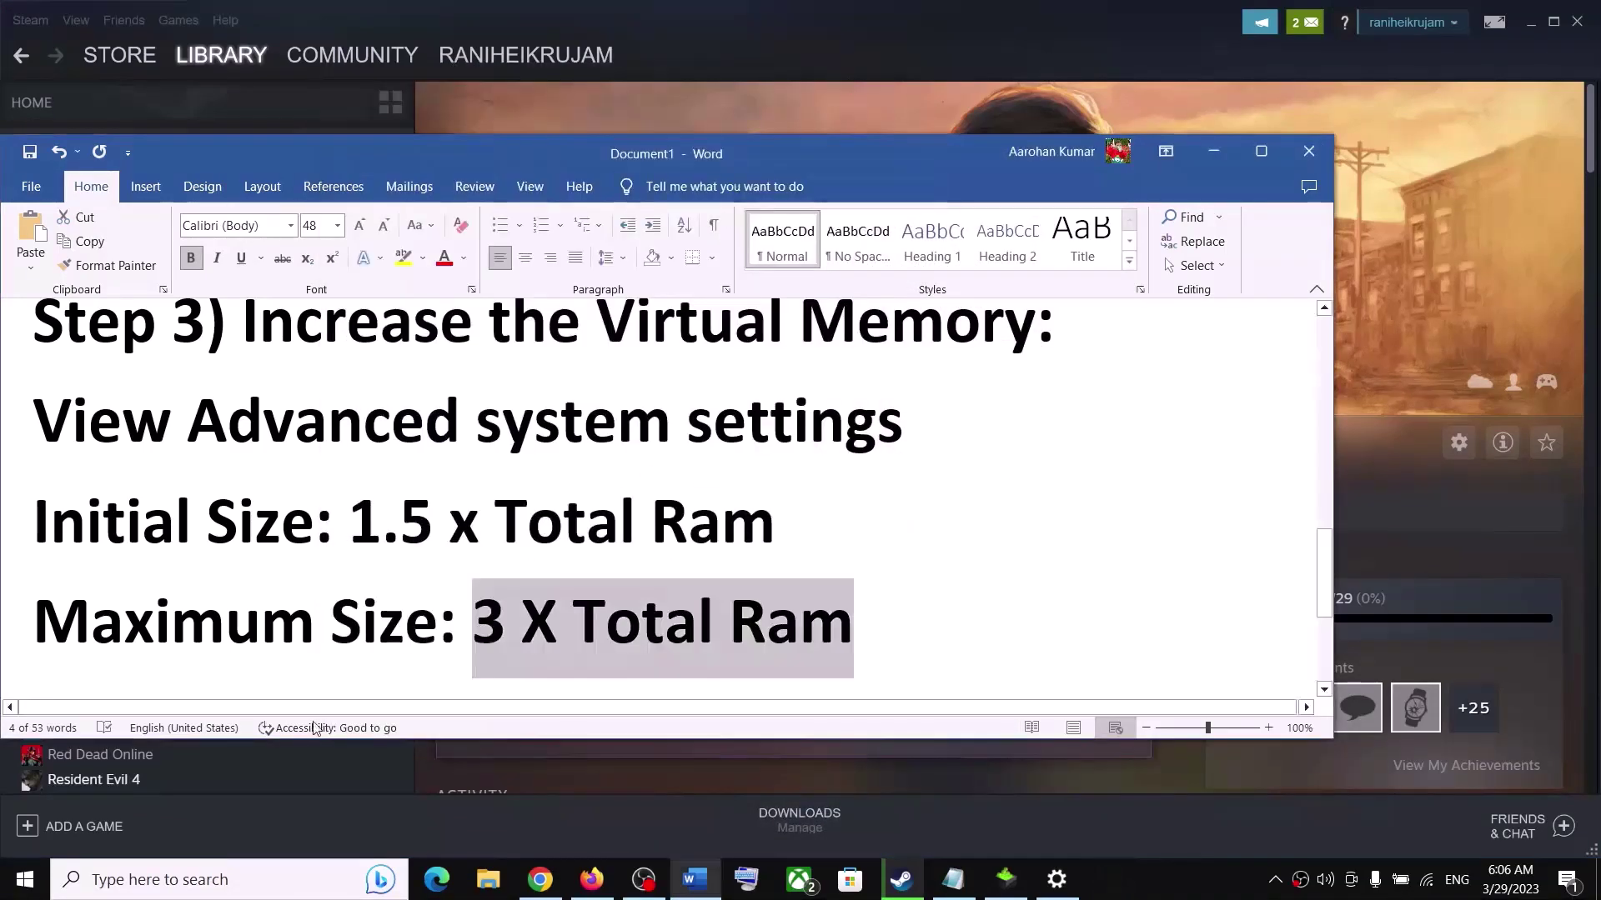
Step: View the Windows power options that include Restart, and dismiss them without restarting
{"action": "left_click", "coordinate": [26, 880]}
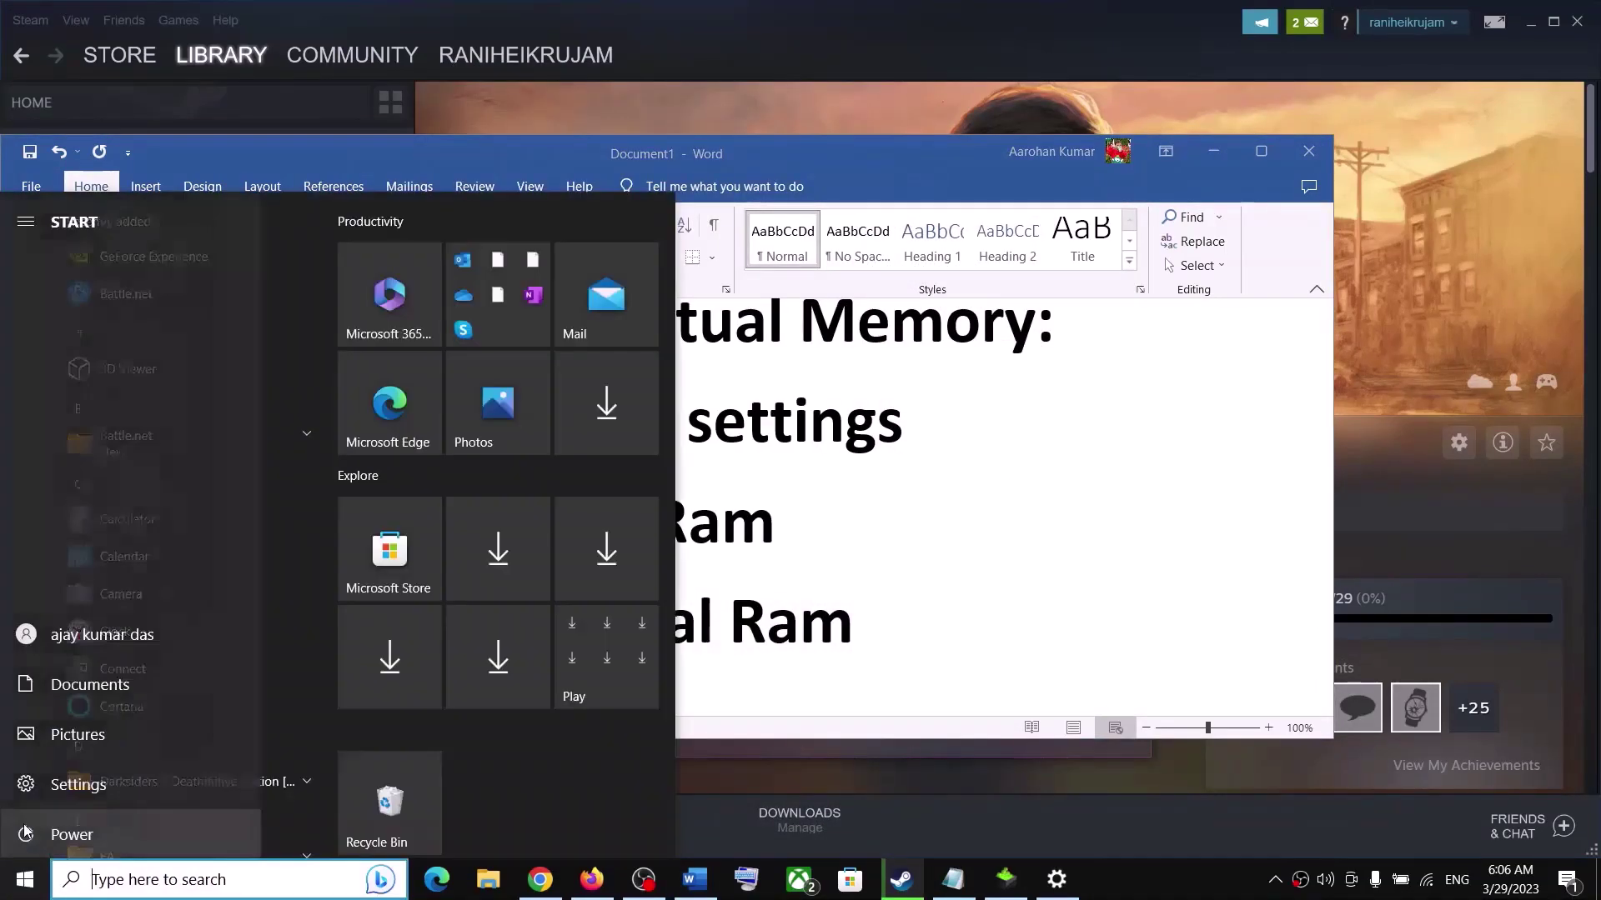
{"action": "left_click", "coordinate": [25, 836]}
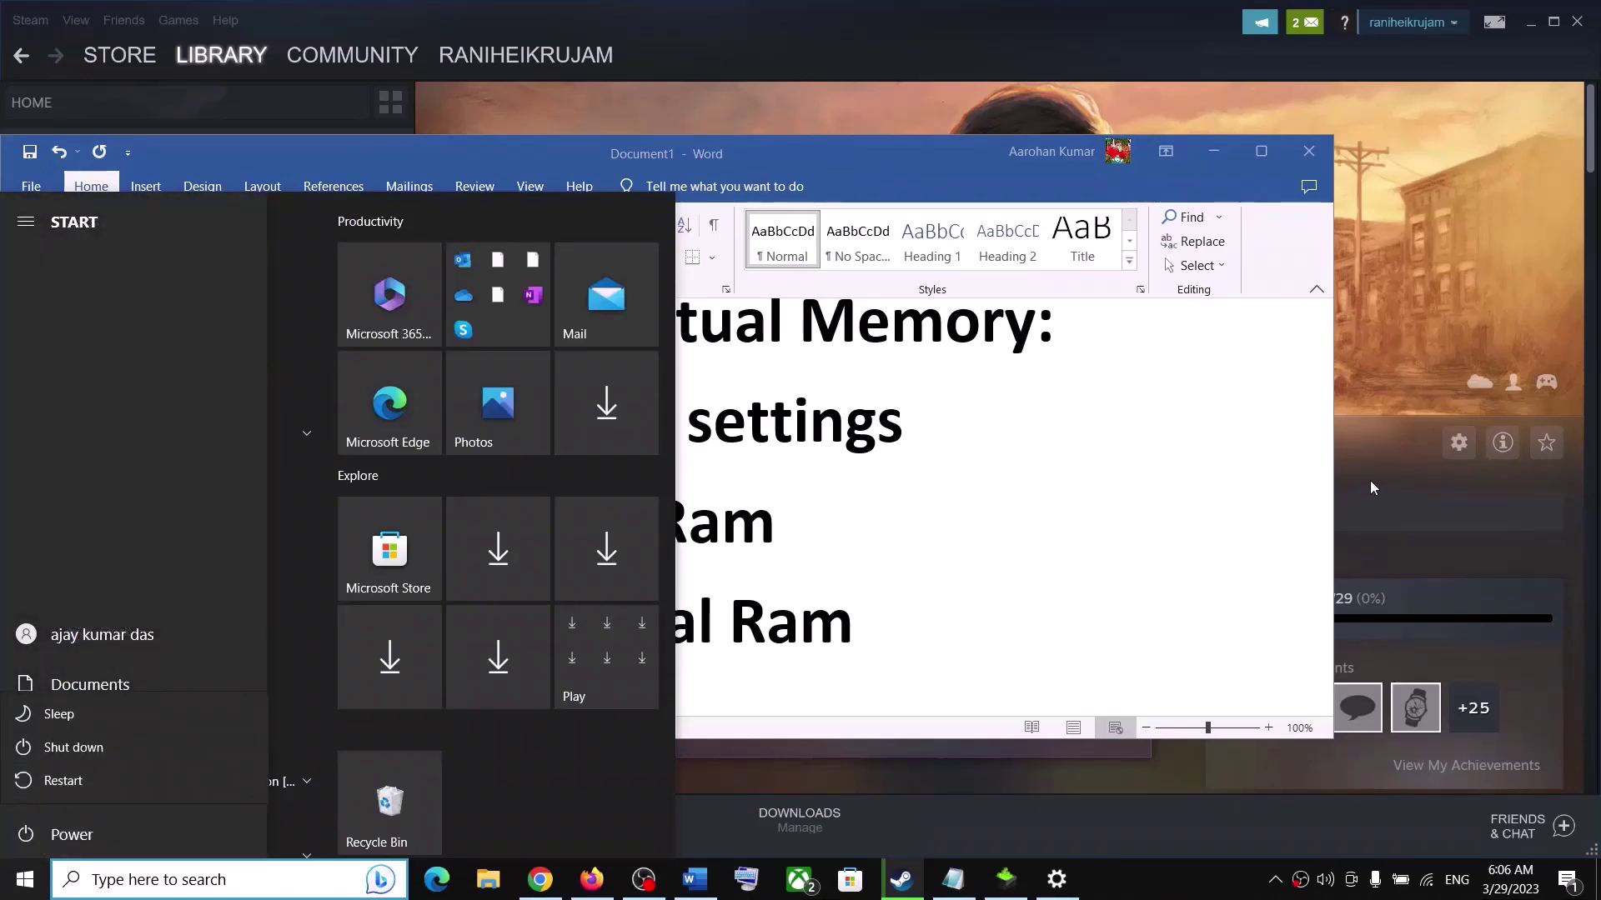
{"action": "key", "text": "Escape"}
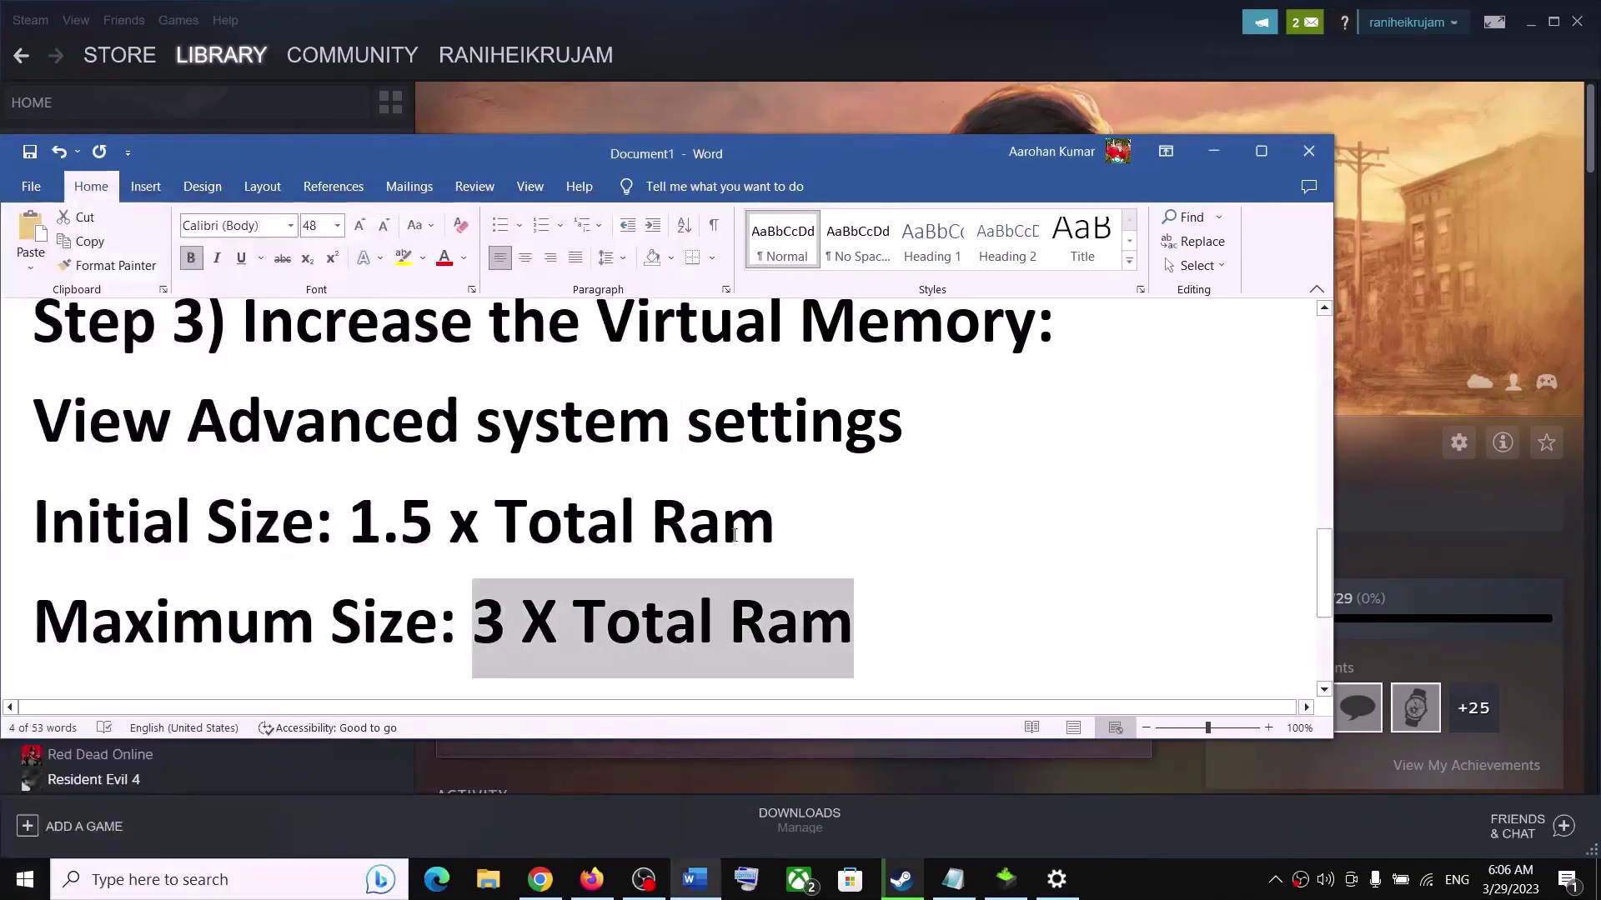
Step: Find and highlight Step 13, Update the System BIOS, in the Word document of fixes
{"action": "scroll", "coordinate": [686, 584], "scroll_direction": "down", "scroll_amount": 5}
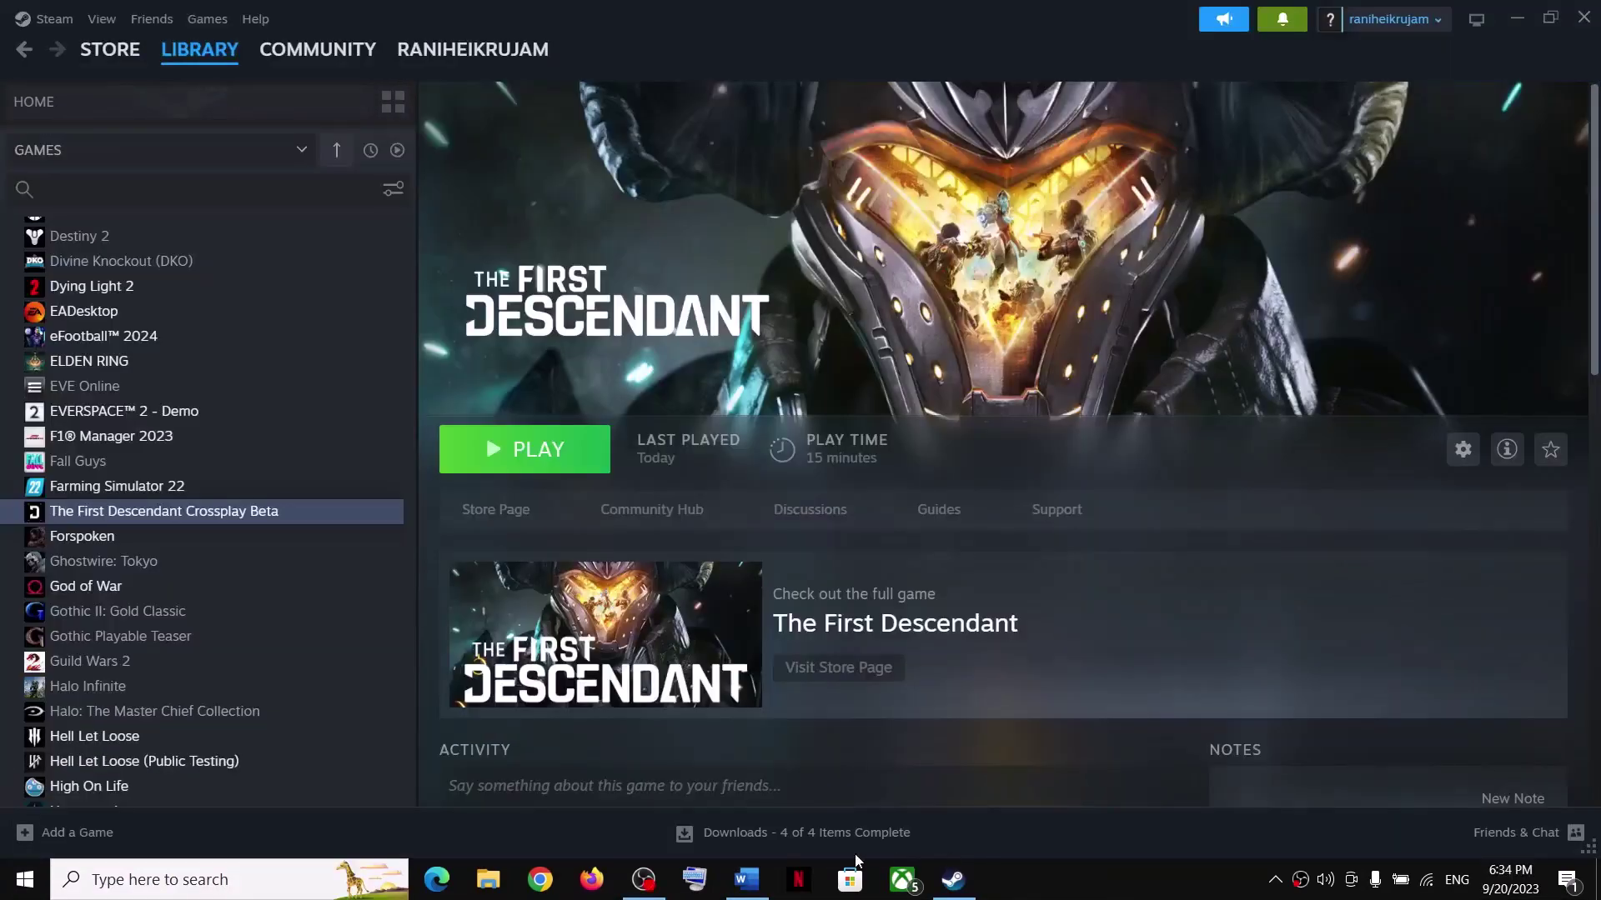
{"action": "left_click", "coordinate": [746, 880]}
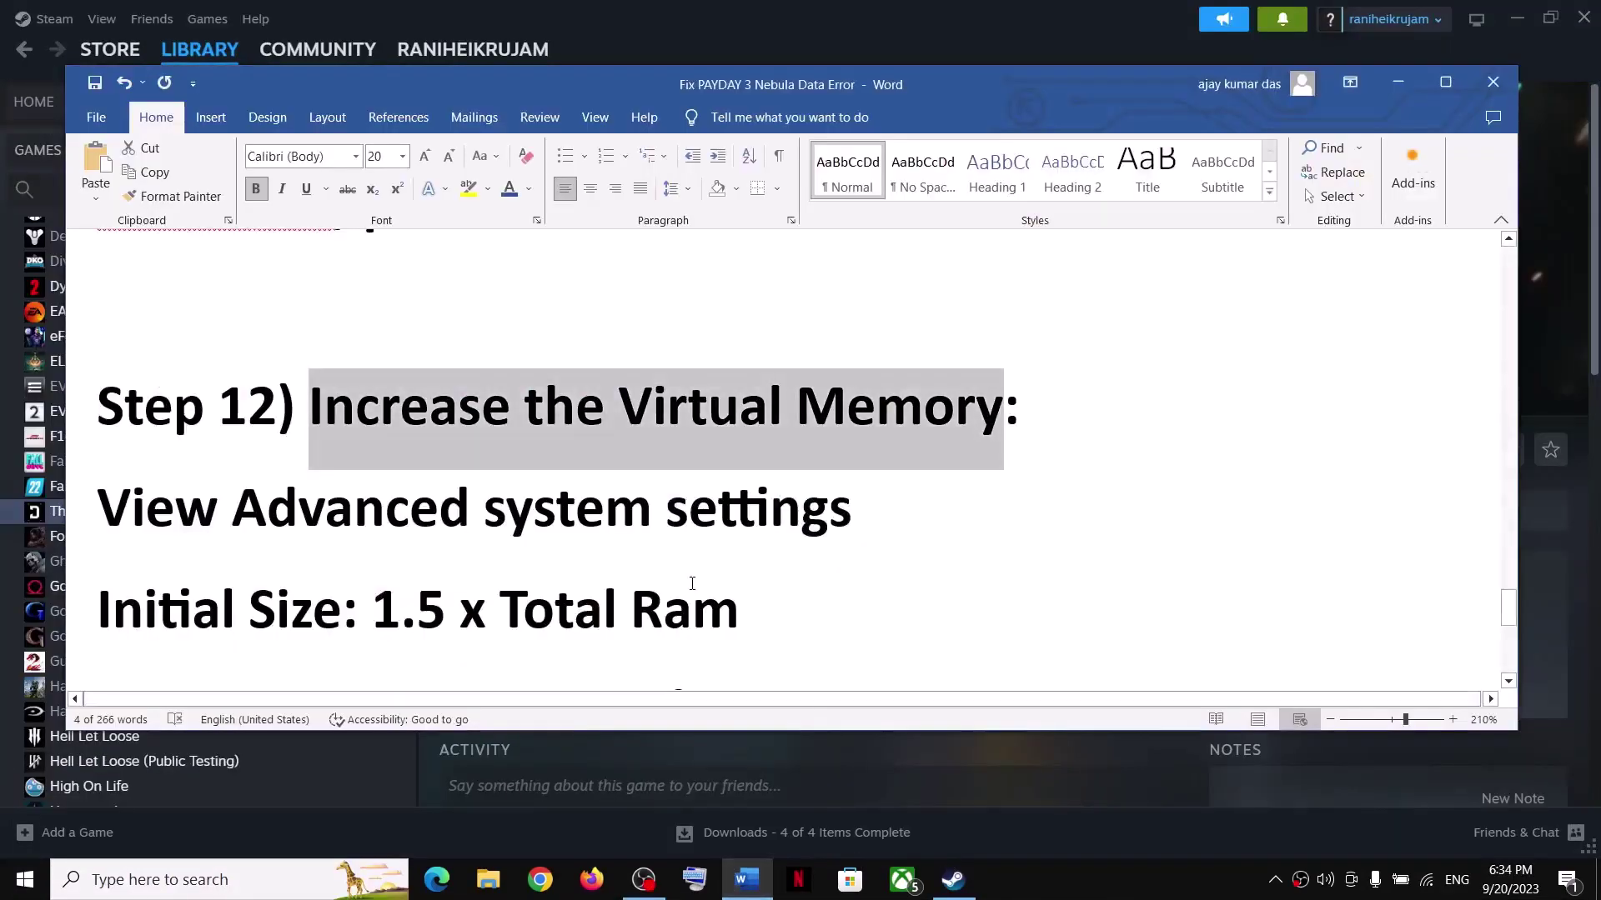
{"action": "scroll", "coordinate": [687, 592], "scroll_direction": "down", "scroll_amount": 5}
{"action": "scroll", "coordinate": [455, 525], "scroll_direction": "up", "scroll_amount": 2}
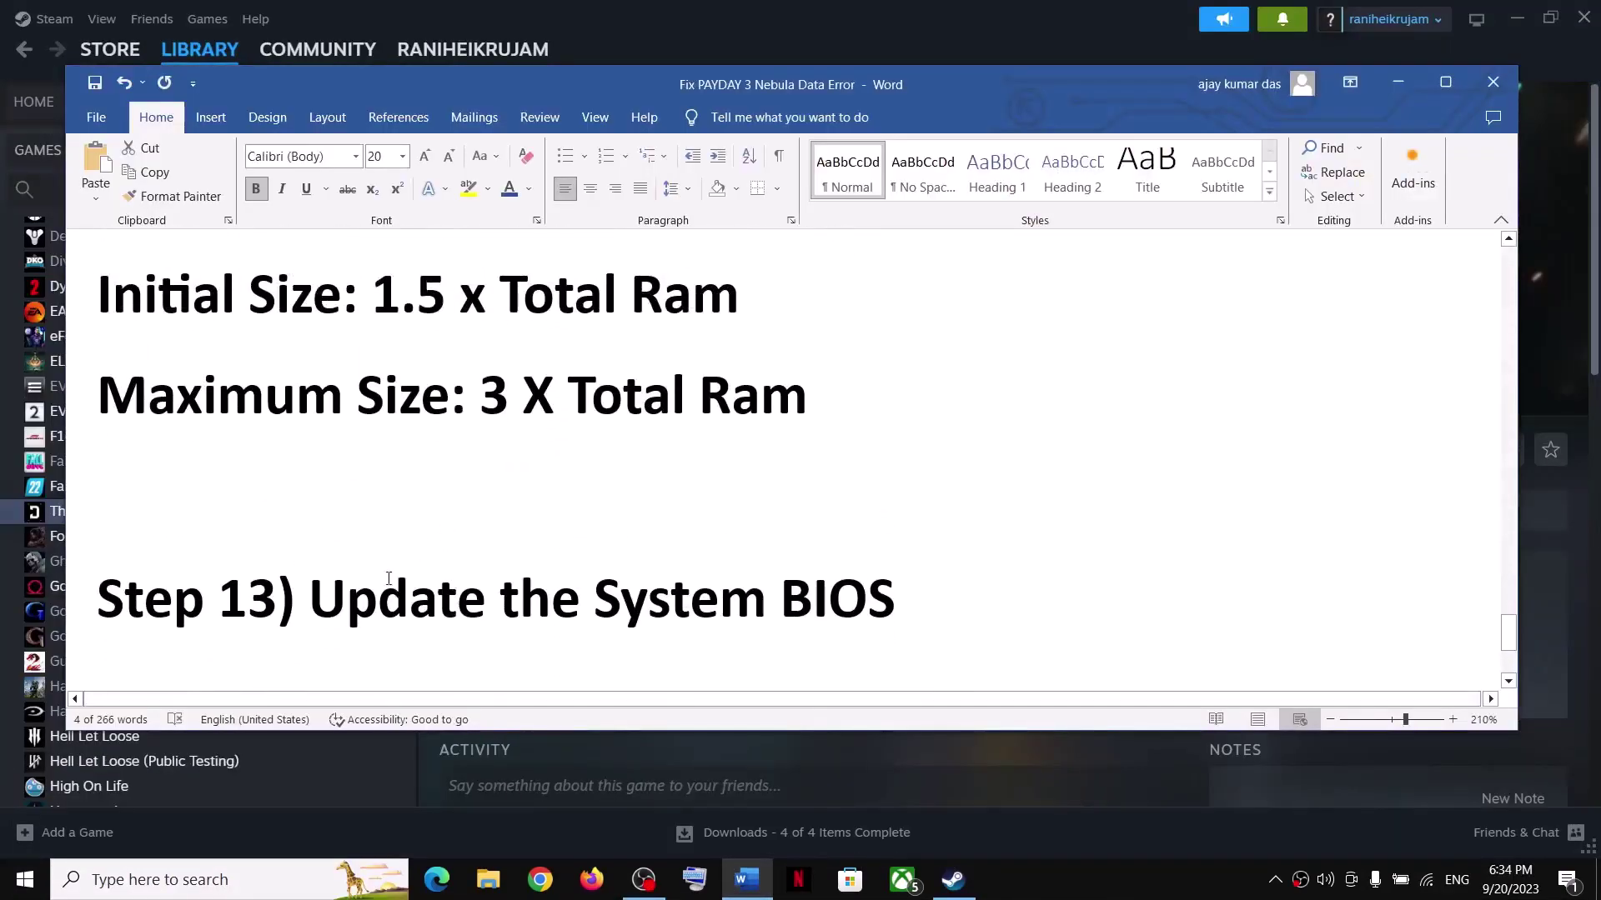
{"action": "left_click_drag", "start_coordinate": [377, 596], "coordinate": [1037, 600]}
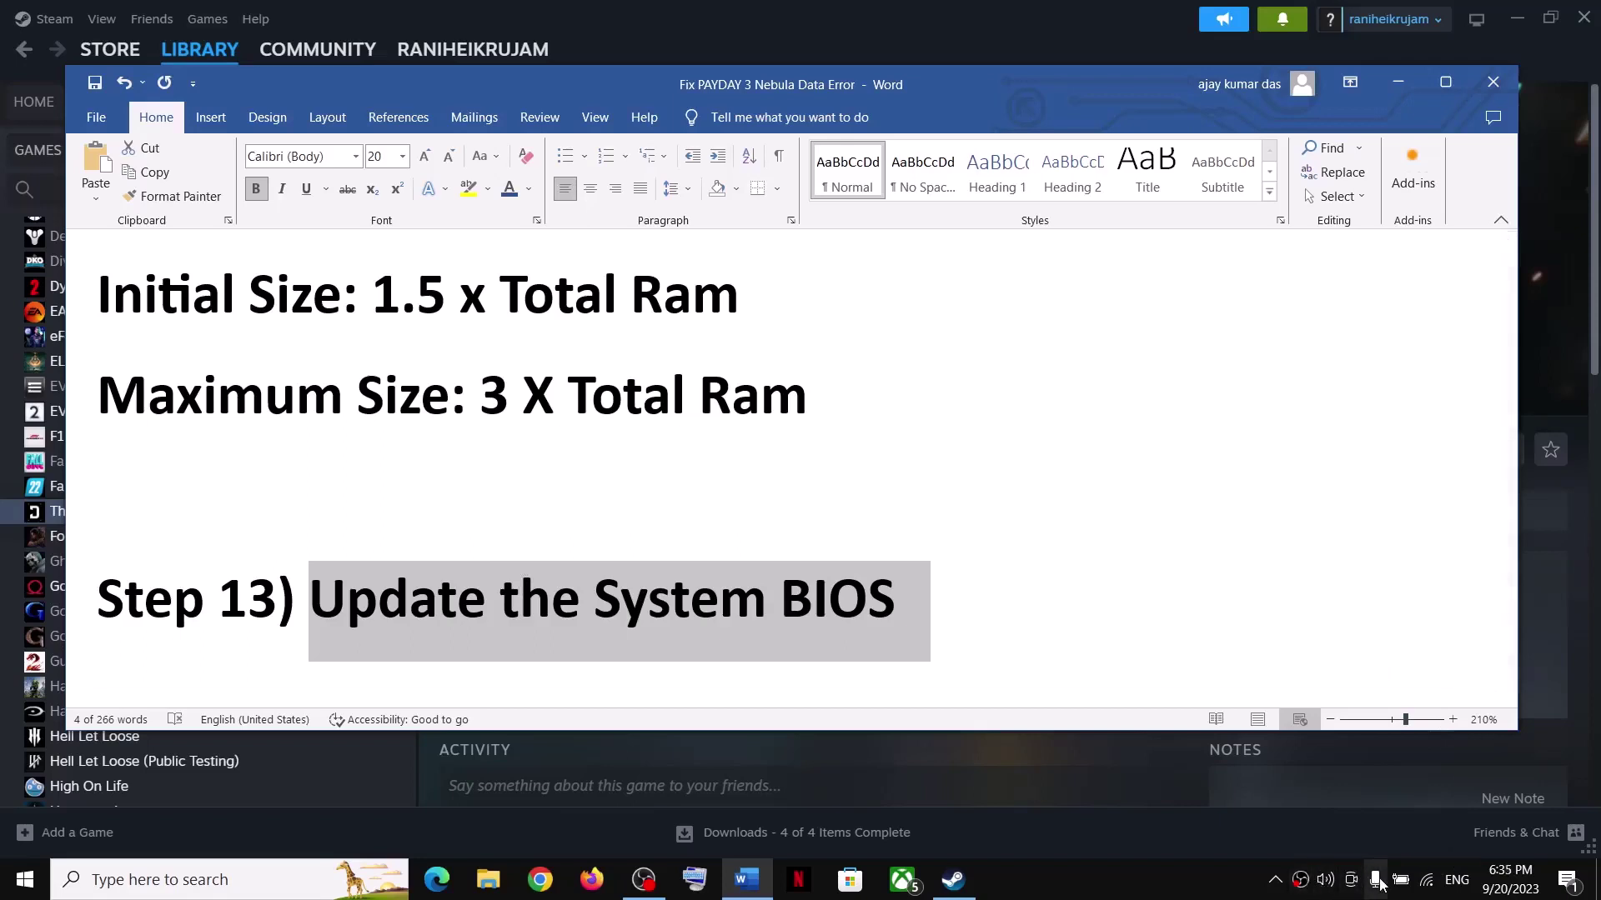
Step: Check the computer's battery charge and plugged-in status, and return to the Step 13 text on updating the BIOS
{"action": "left_click", "coordinate": [1390, 643]}
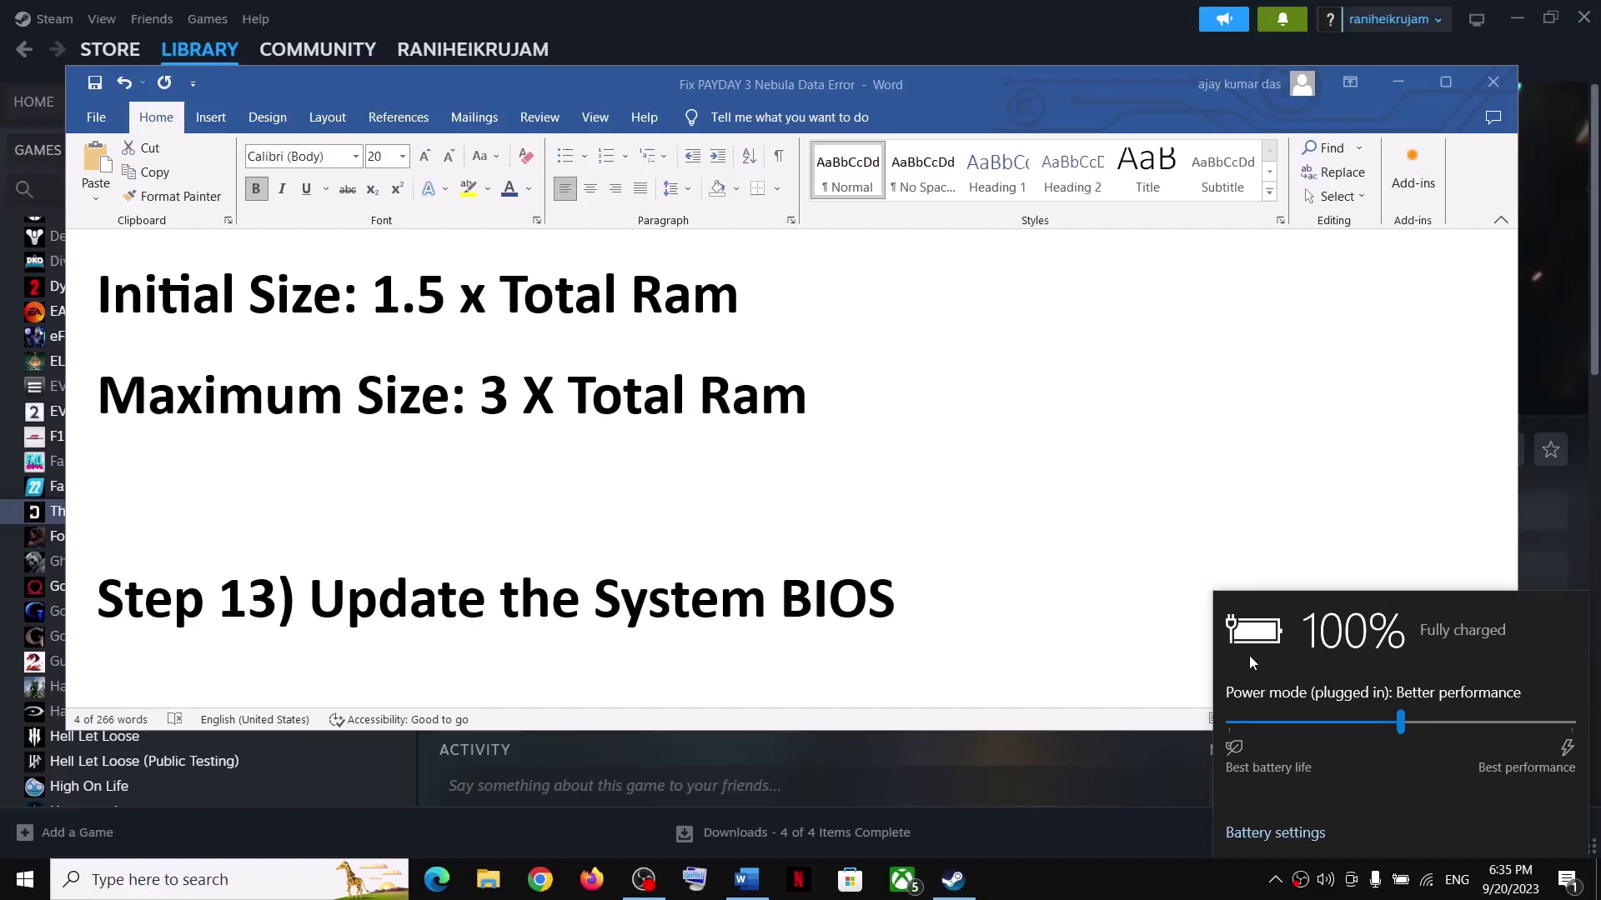
{"action": "left_click", "coordinate": [826, 606]}
{"action": "triple_click", "coordinate": [825, 606]}
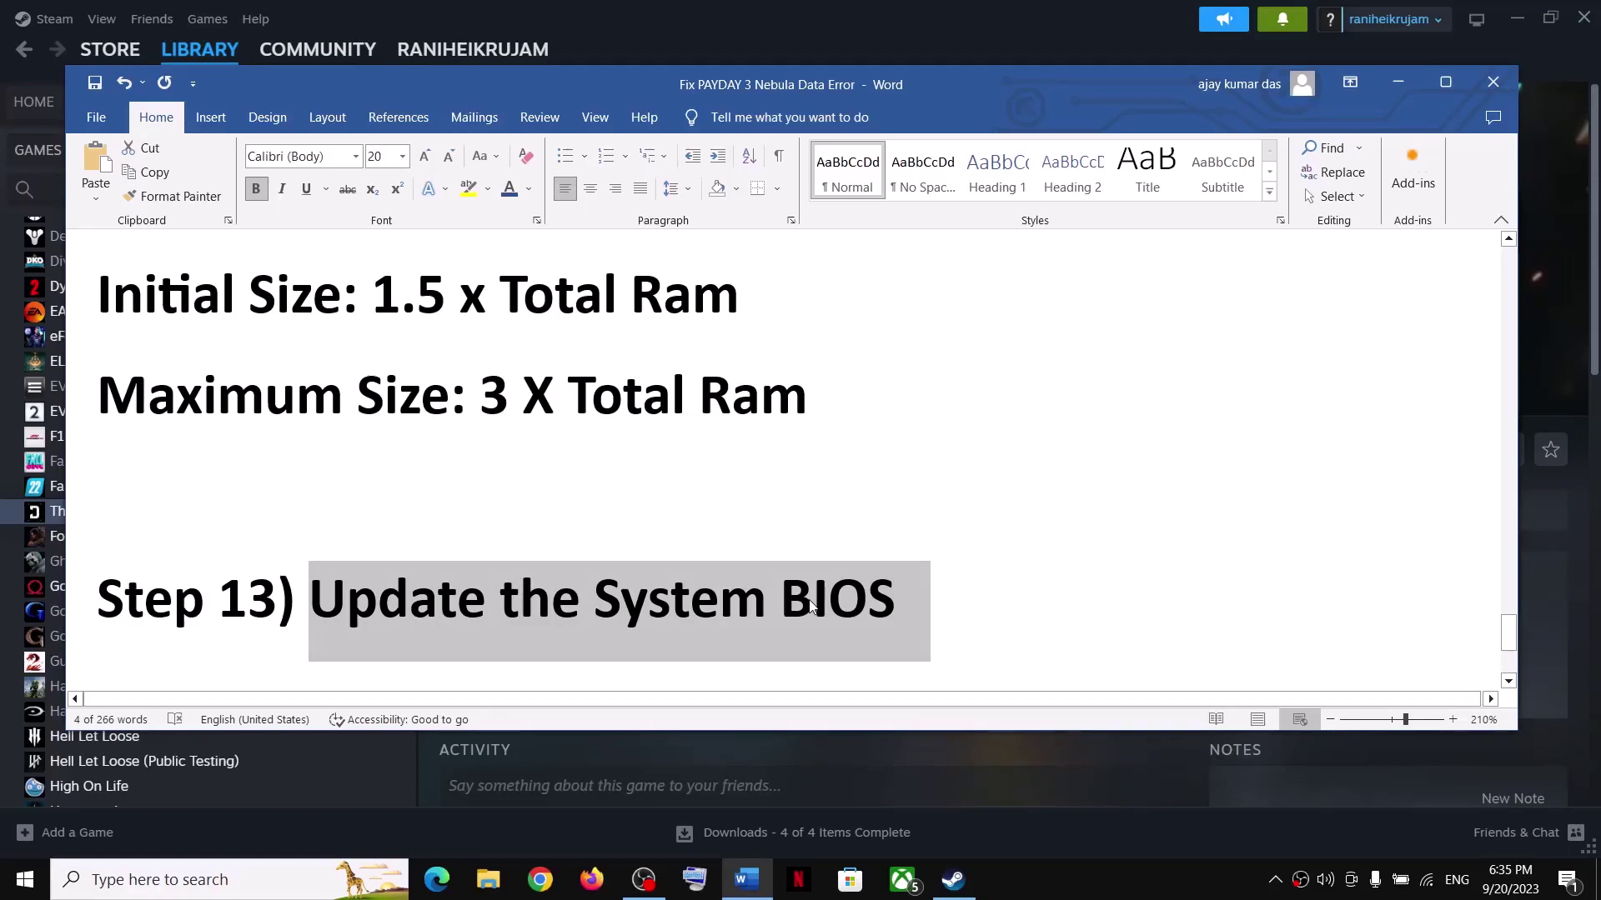
Step: Highlight Step 14 on reinstalling to a different drive, and view the uninstall option for The First Descendant Crossplay Beta in Steam
{"action": "scroll", "coordinate": [809, 606], "scroll_direction": "down", "scroll_amount": 3}
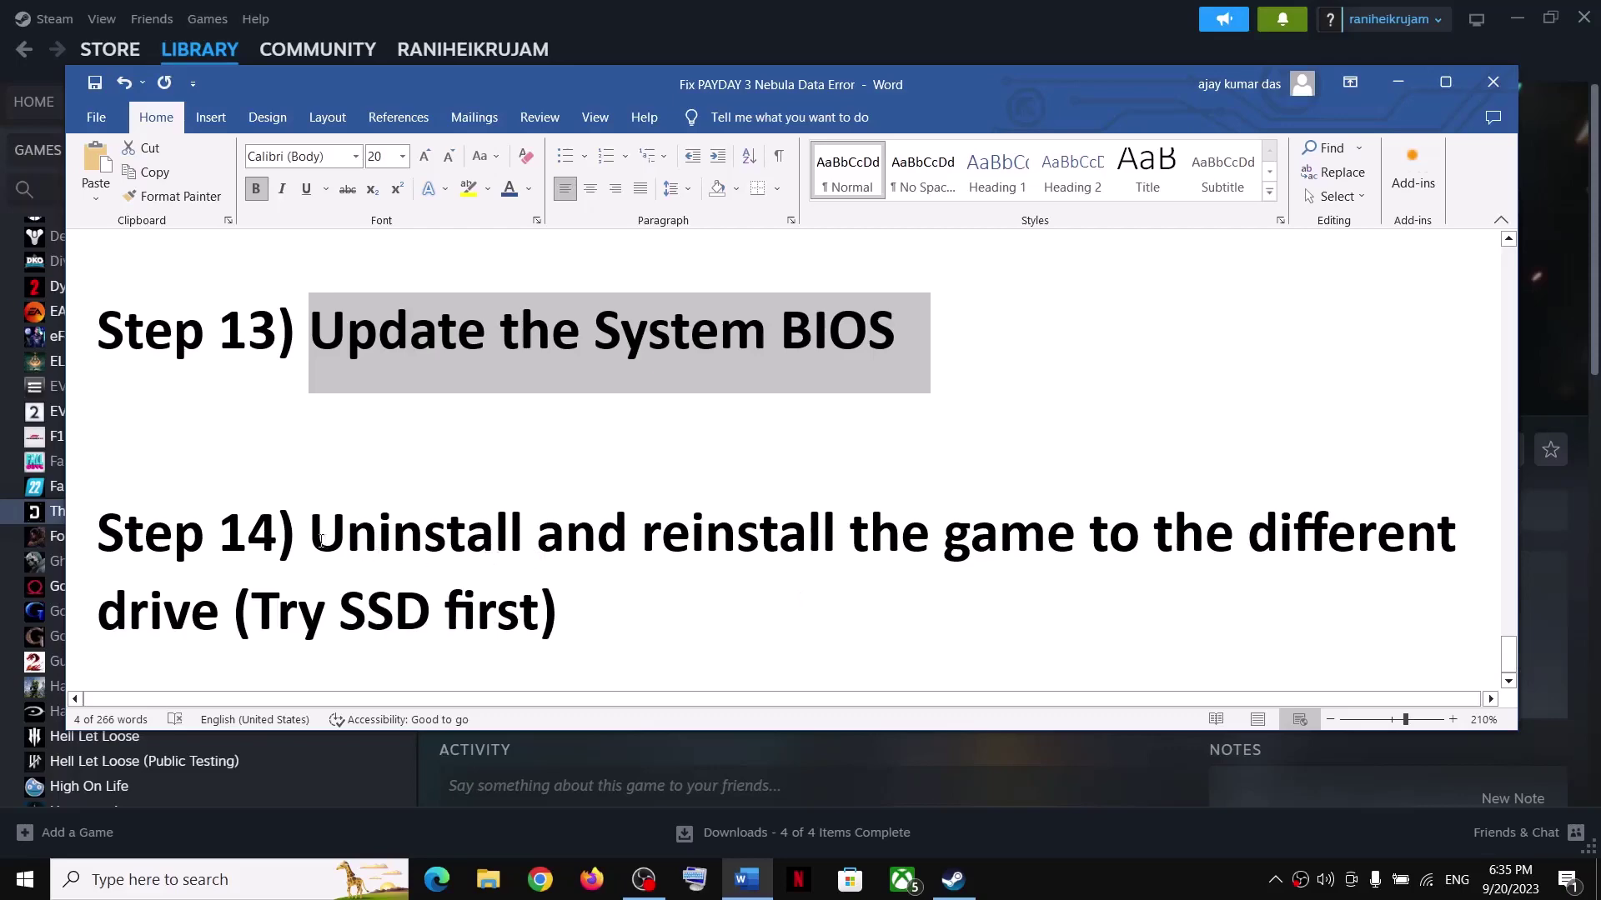
{"action": "left_click_drag", "start_coordinate": [321, 540], "coordinate": [947, 597]}
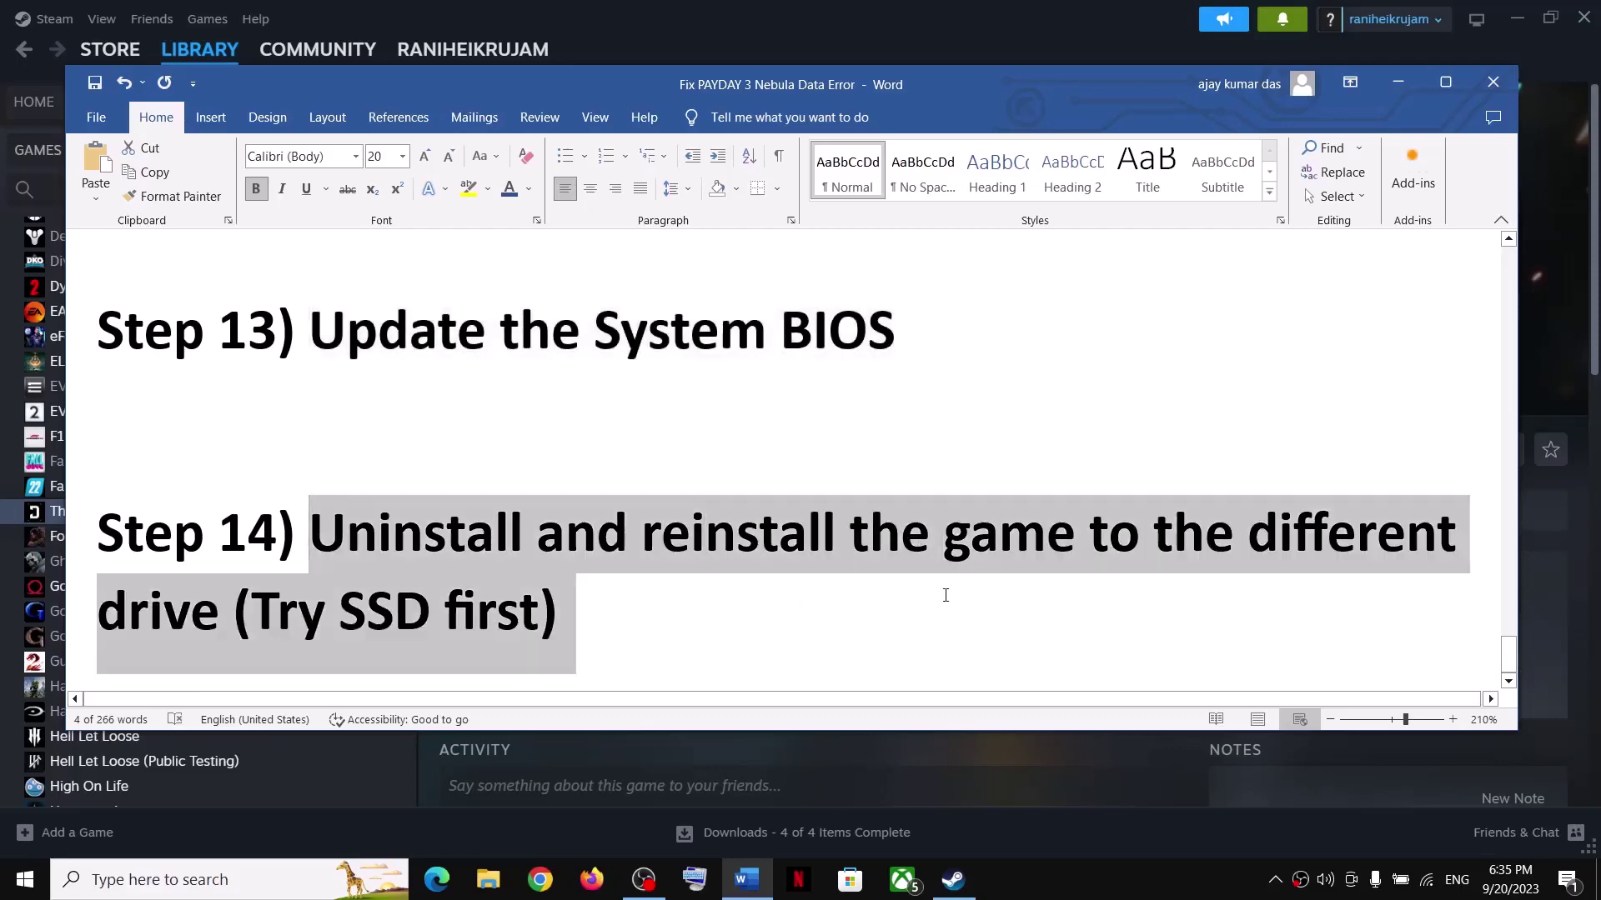
{"action": "left_click", "coordinate": [1389, 92]}
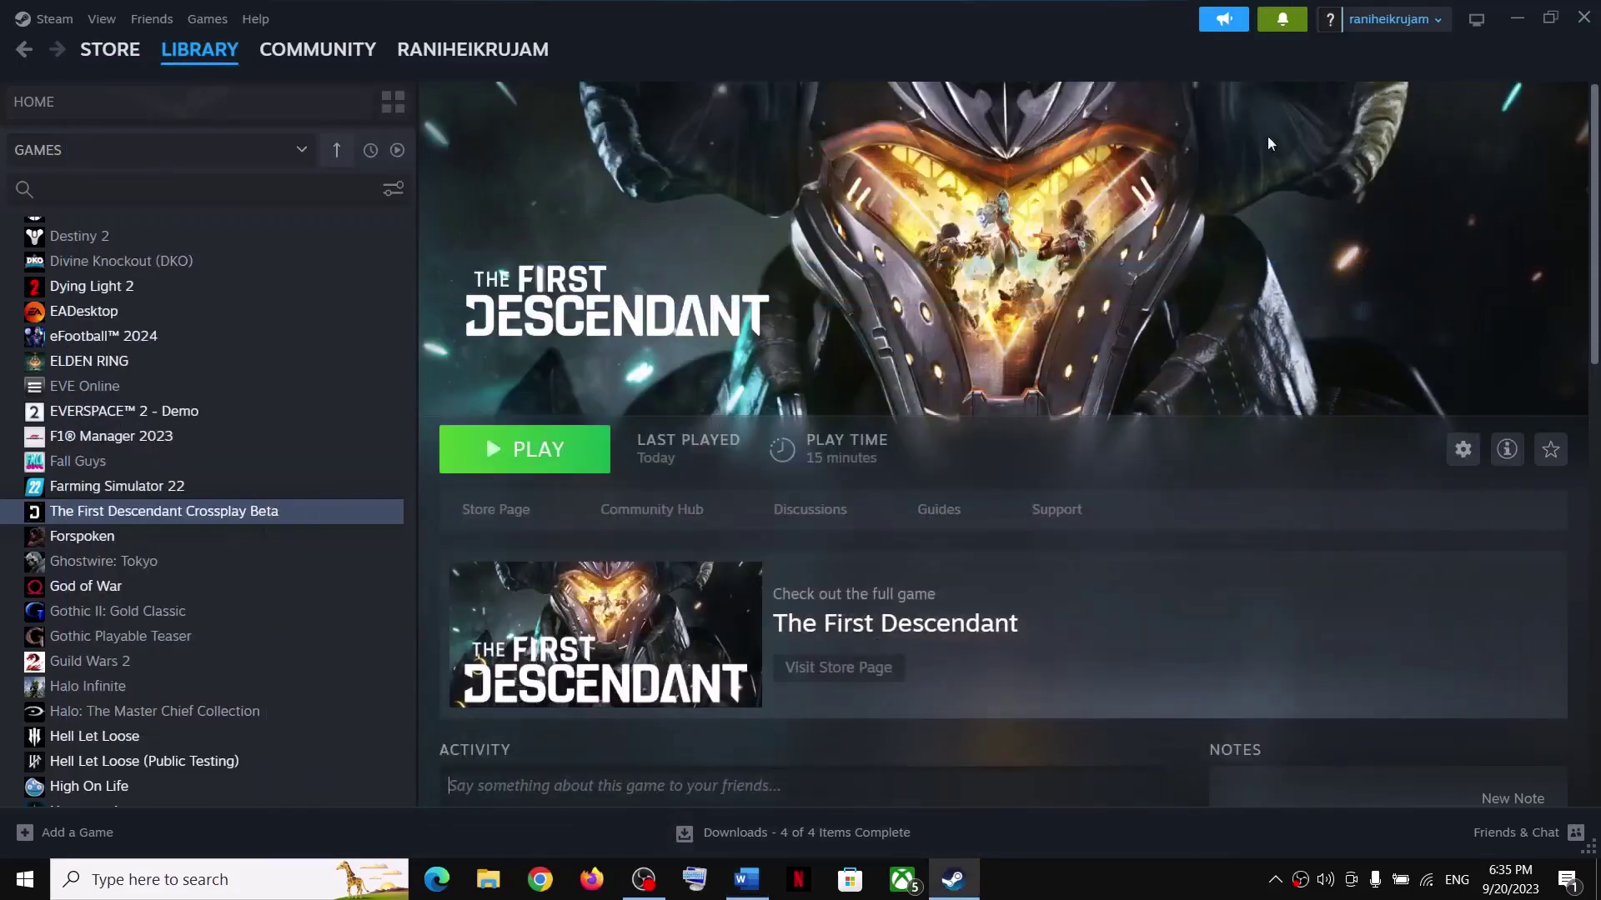
{"action": "right_click", "coordinate": [297, 512]}
{"action": "mouse_move", "coordinate": [368, 636]}
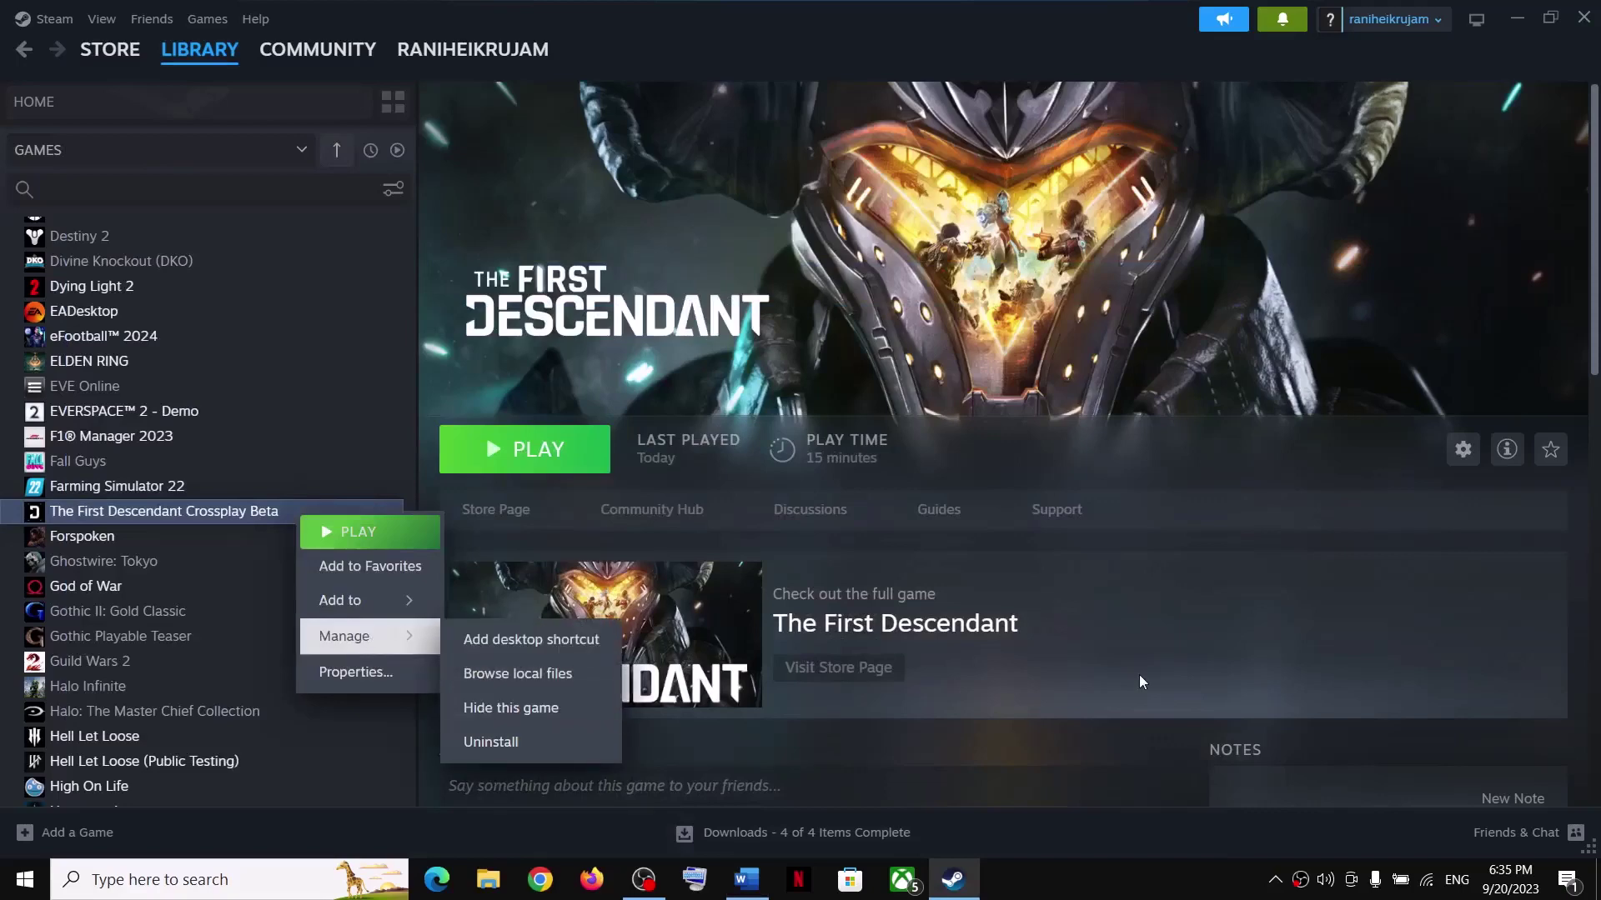
{"action": "left_click", "coordinate": [1141, 622]}
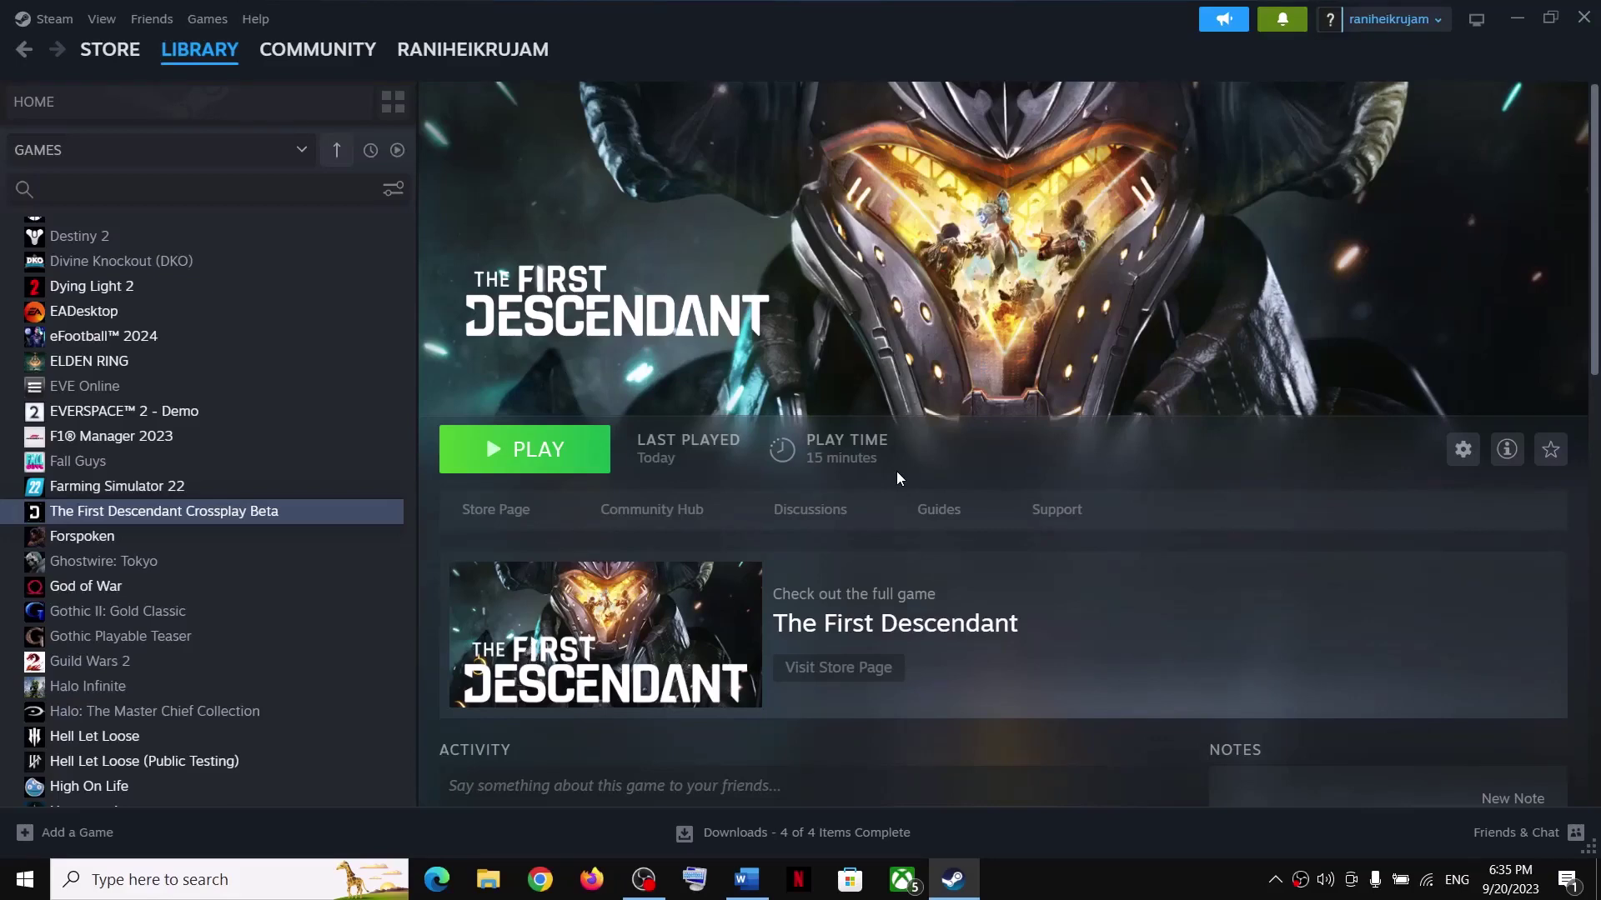
Step: Check the Step 14 advice to try the SSD first in Word, and return to the Steam library
{"action": "left_click", "coordinate": [746, 880]}
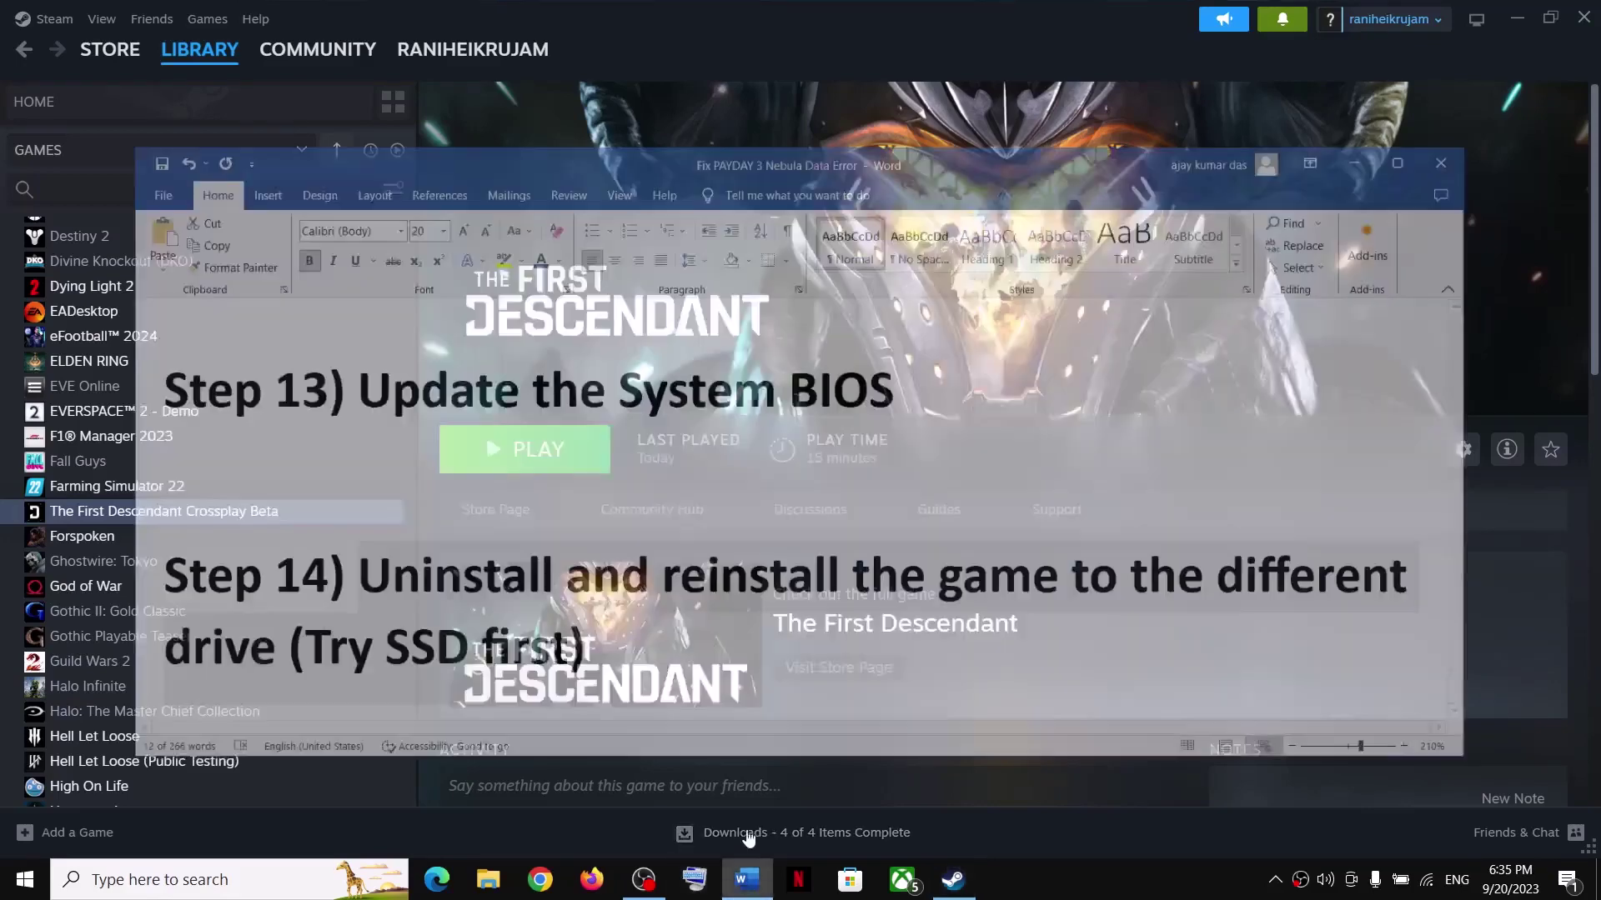
{"action": "left_click", "coordinate": [395, 612]}
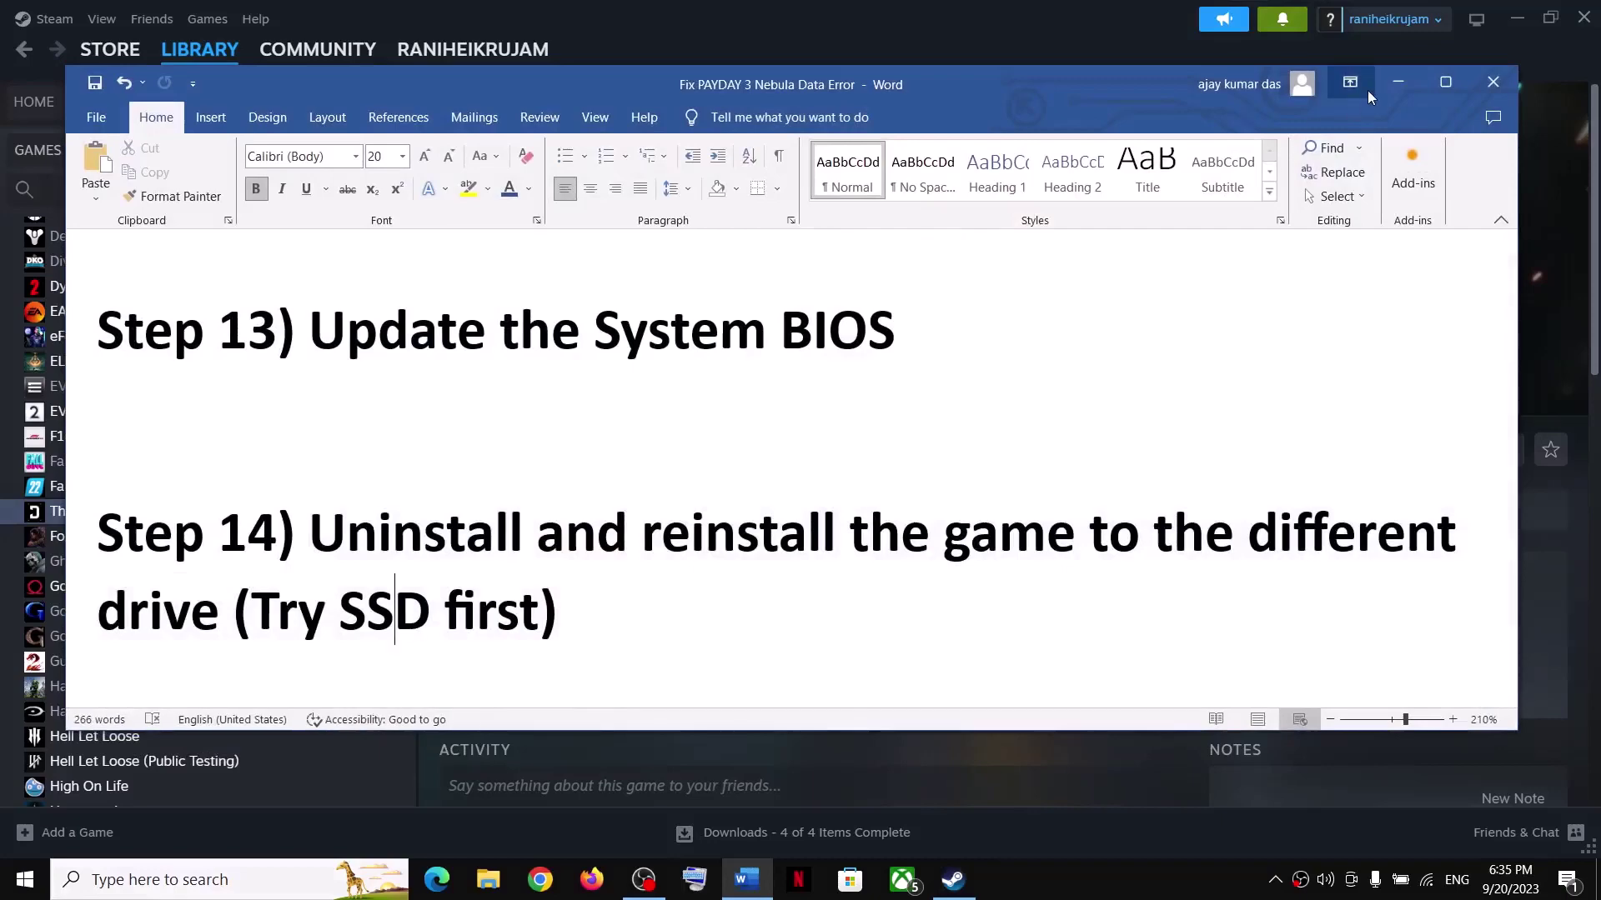
{"action": "left_click", "coordinate": [1399, 83]}
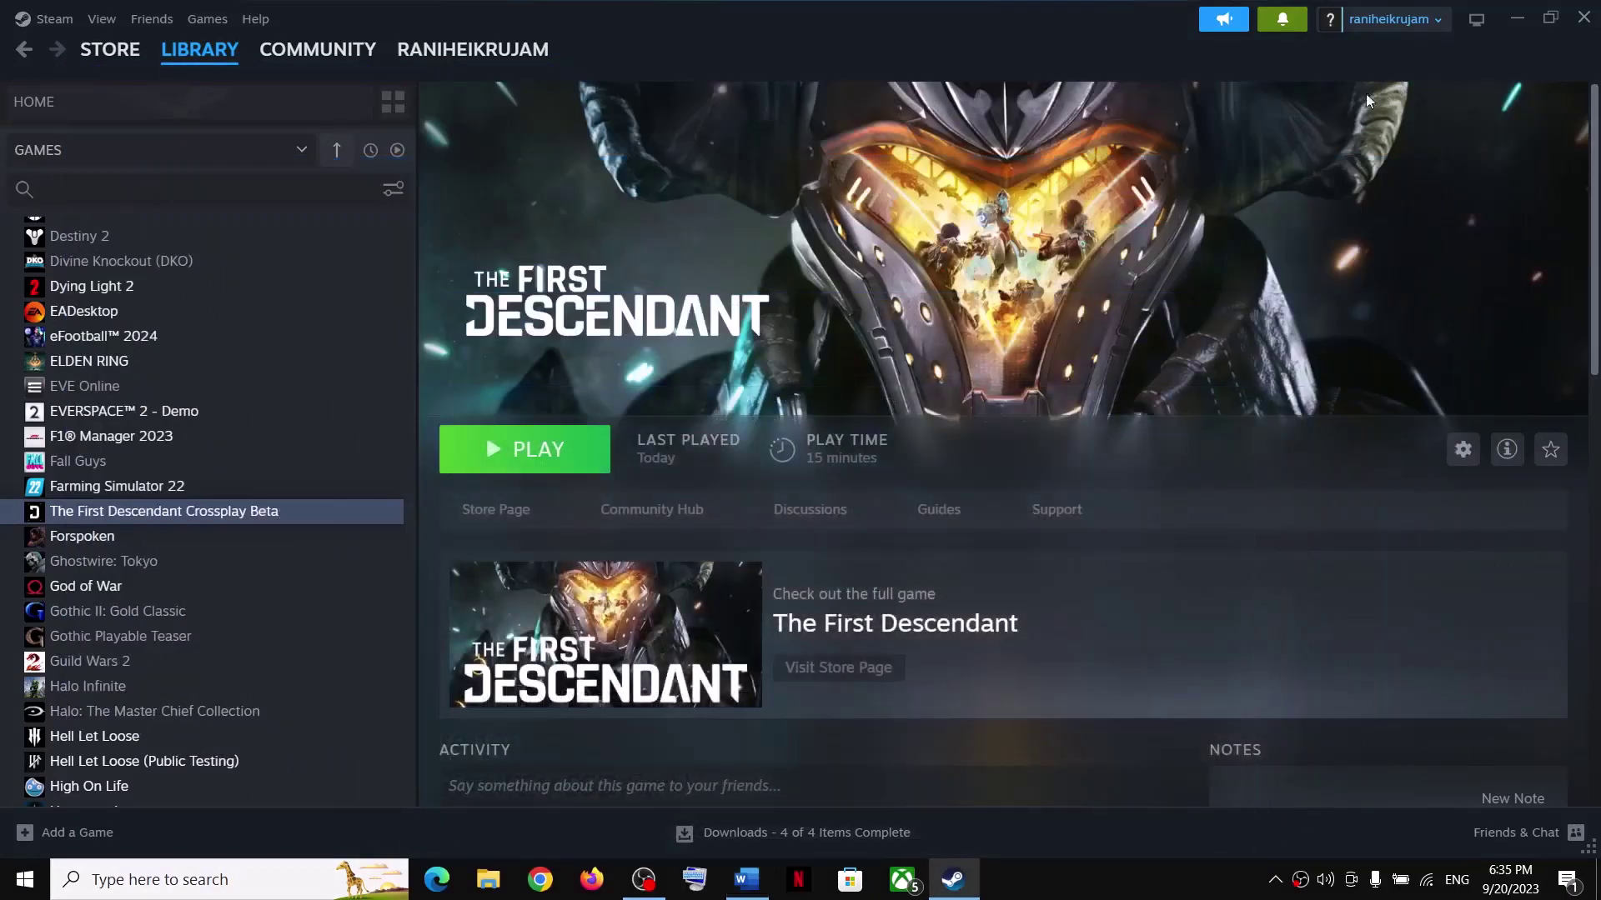